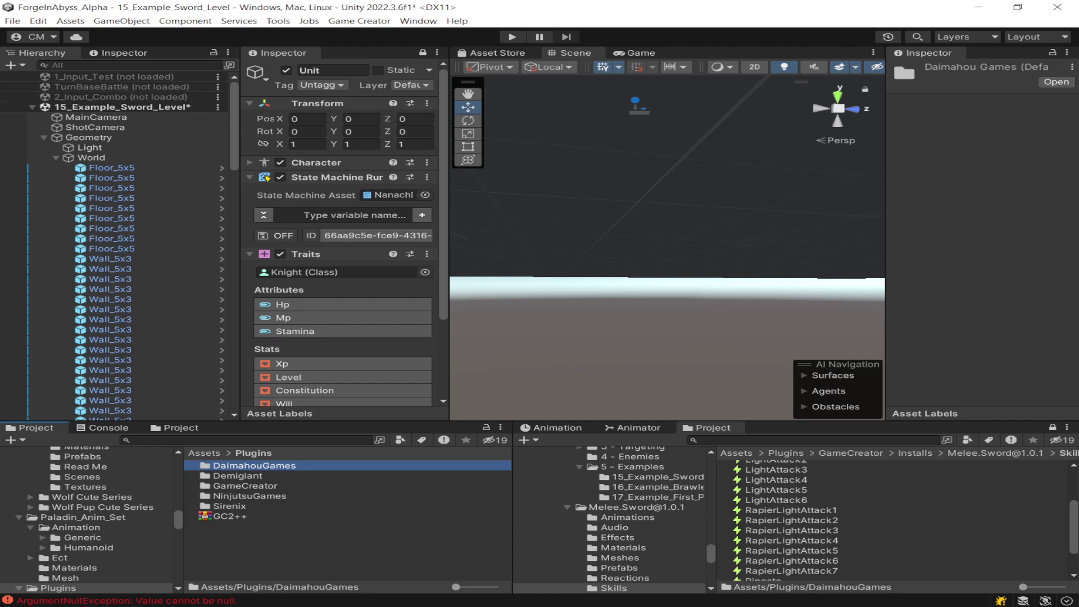
Locate the Rapier_Anim_Set folder among the project's top-level assets
key(Down)
key(Down)
key(Down)
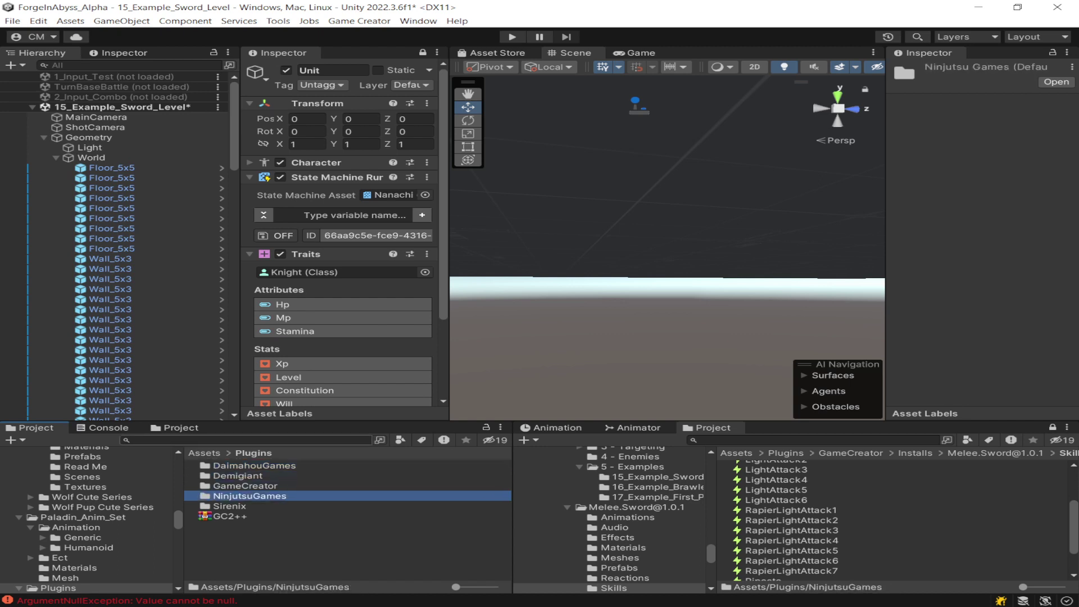
key(BackSpace)
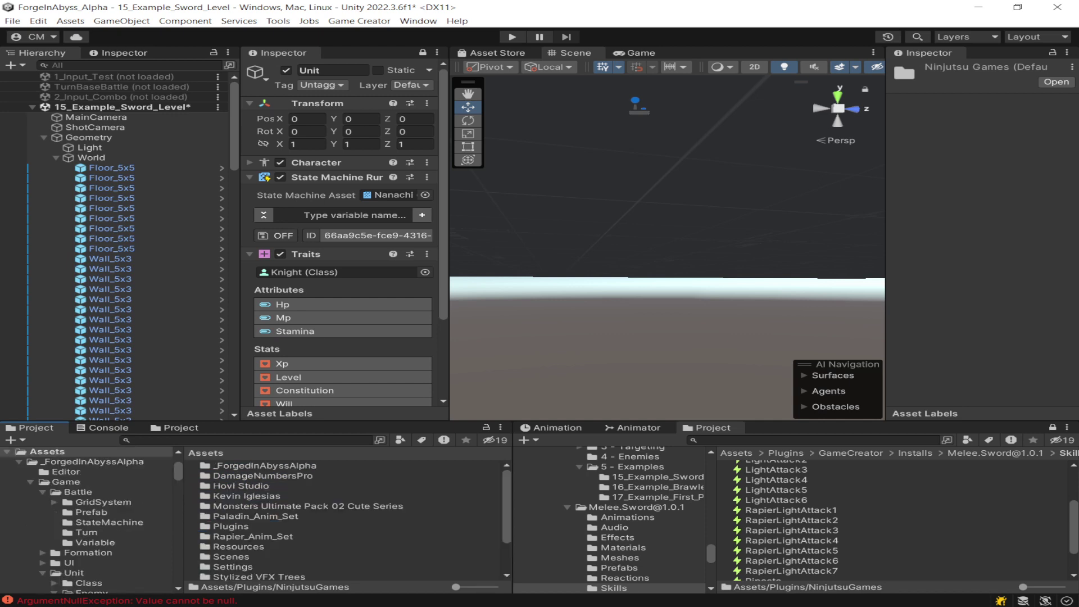
click(308, 506)
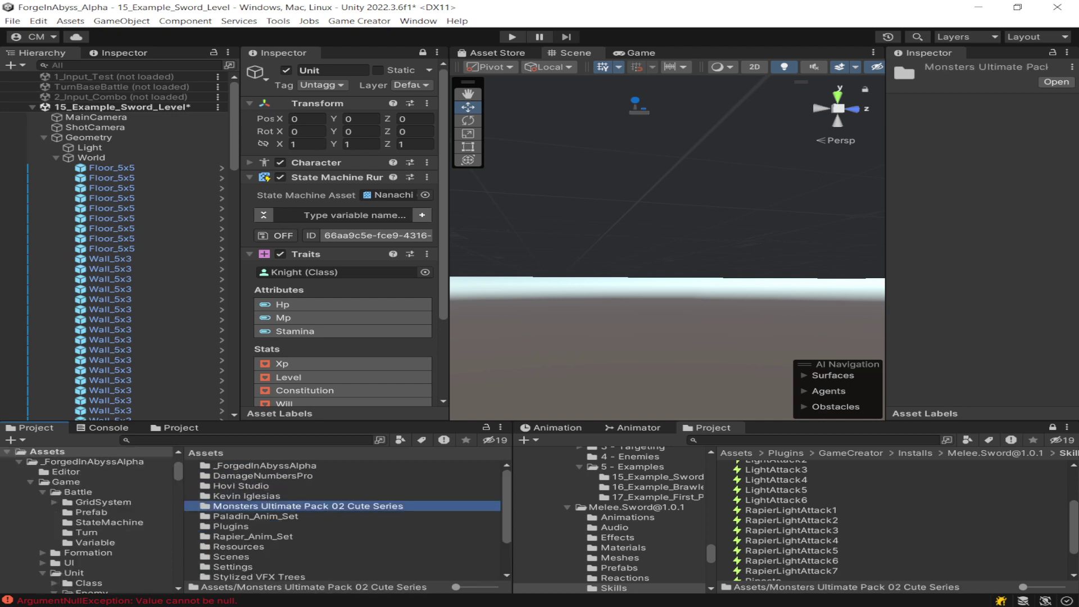
click(252, 536)
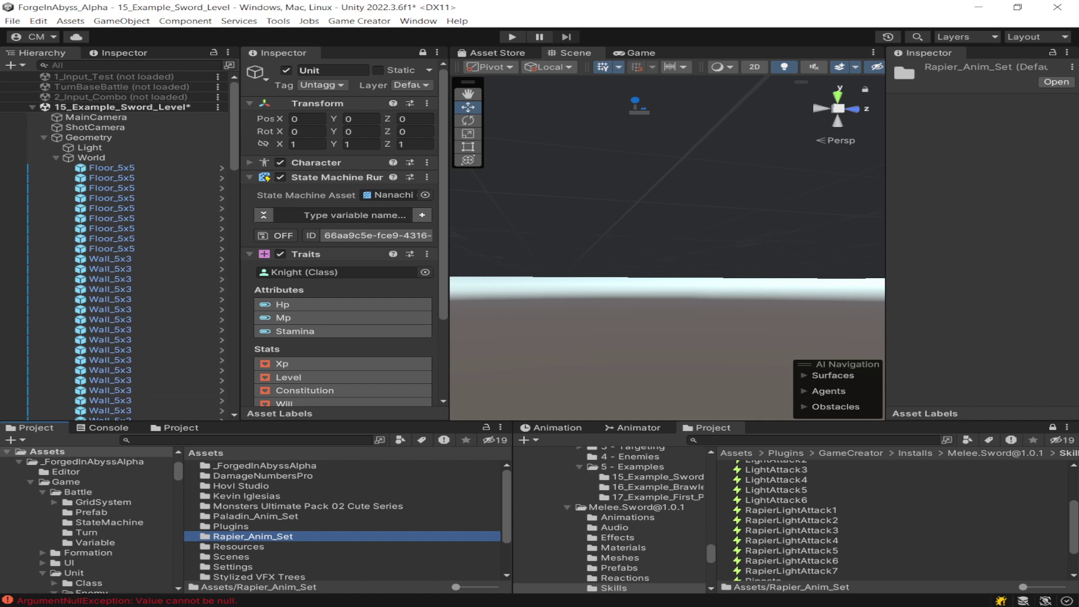
Play-test the 15_Example_Sword_Level scene with the rapier character and stop it
key(ctrl+p)
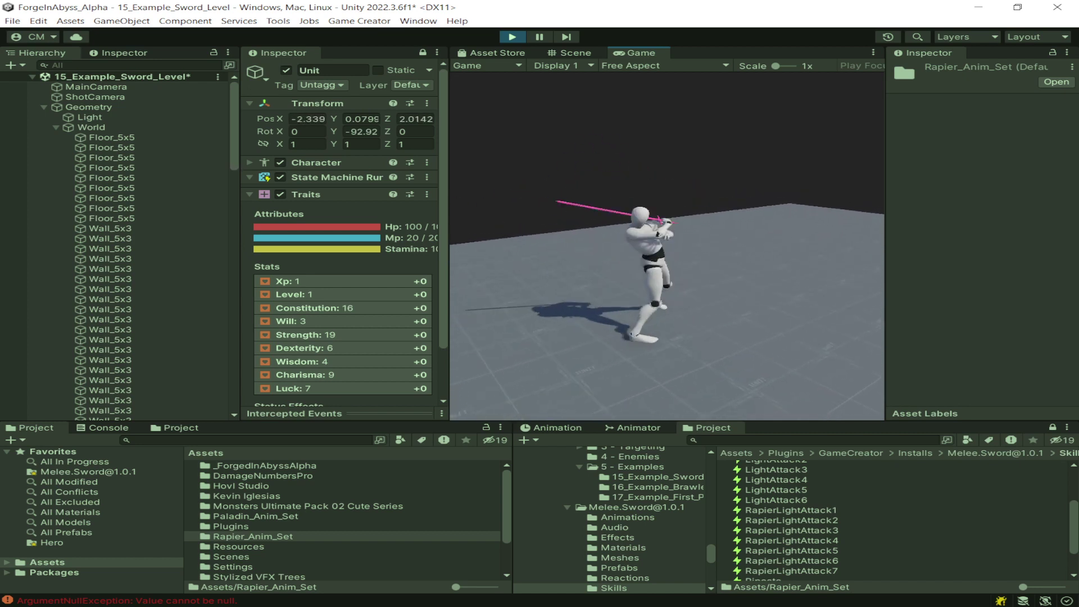
key(ctrl+p)
key(ctrl+p)
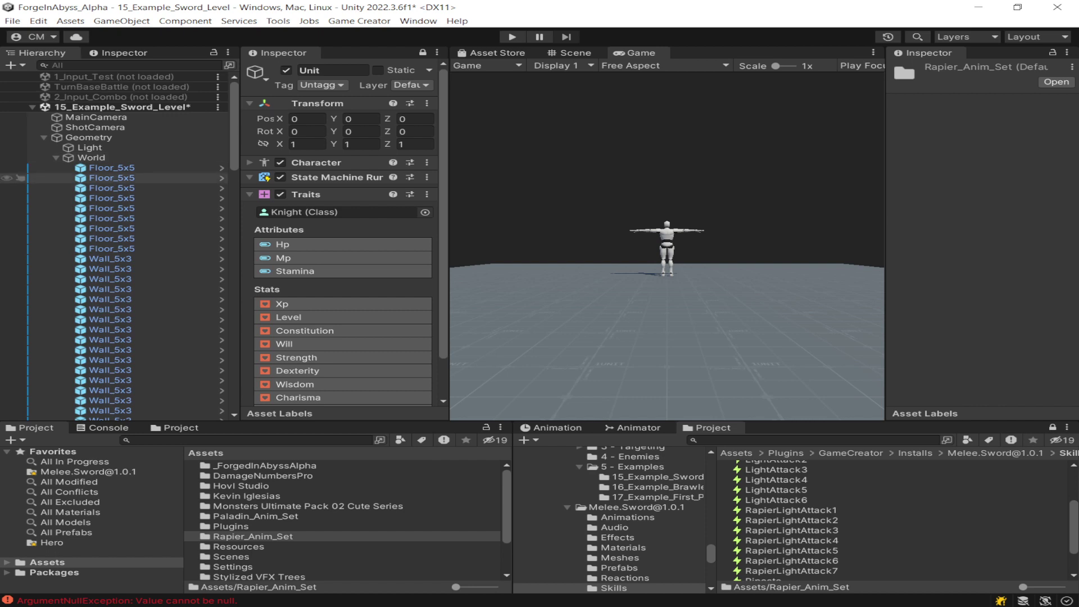
Collapse the Geometry group in the hierarchy and save the scene
click(43, 137)
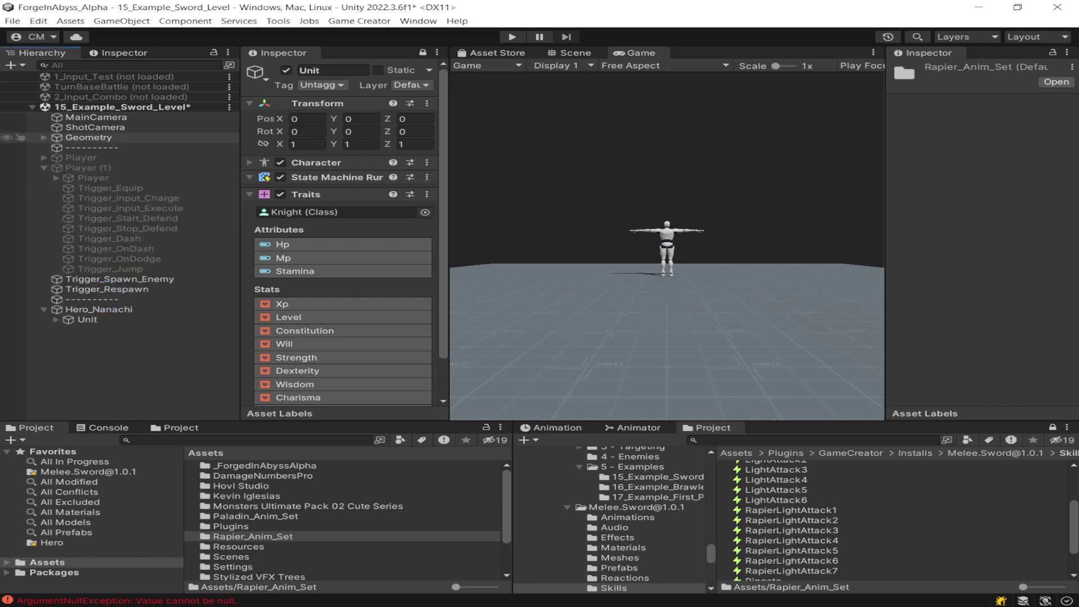
key(ctrl+s)
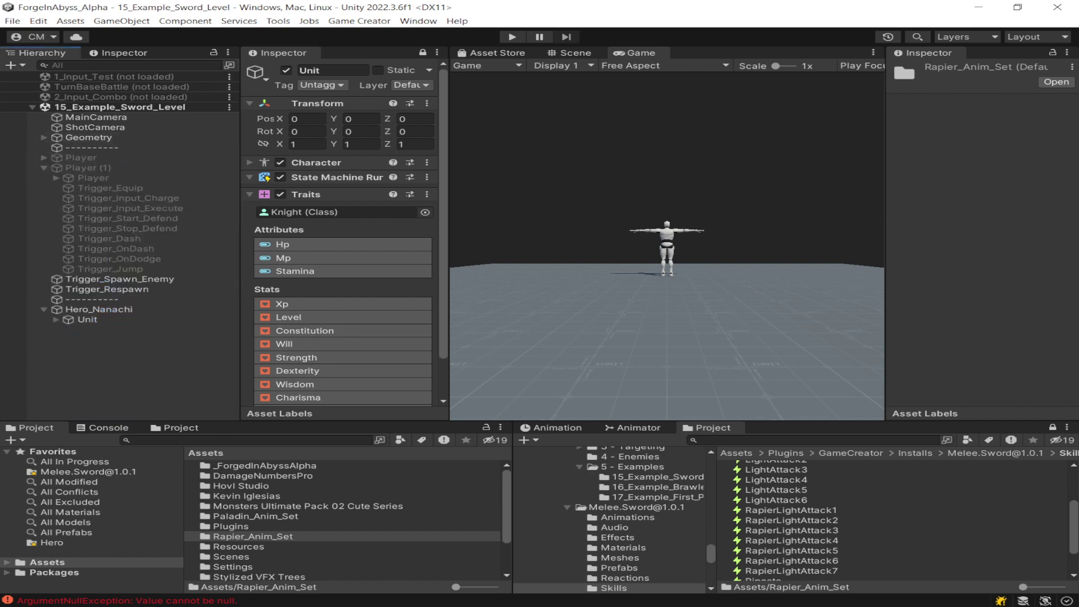
Look through the installable Game Creator packages and view the details of the Abilities Assets package
click(359, 21)
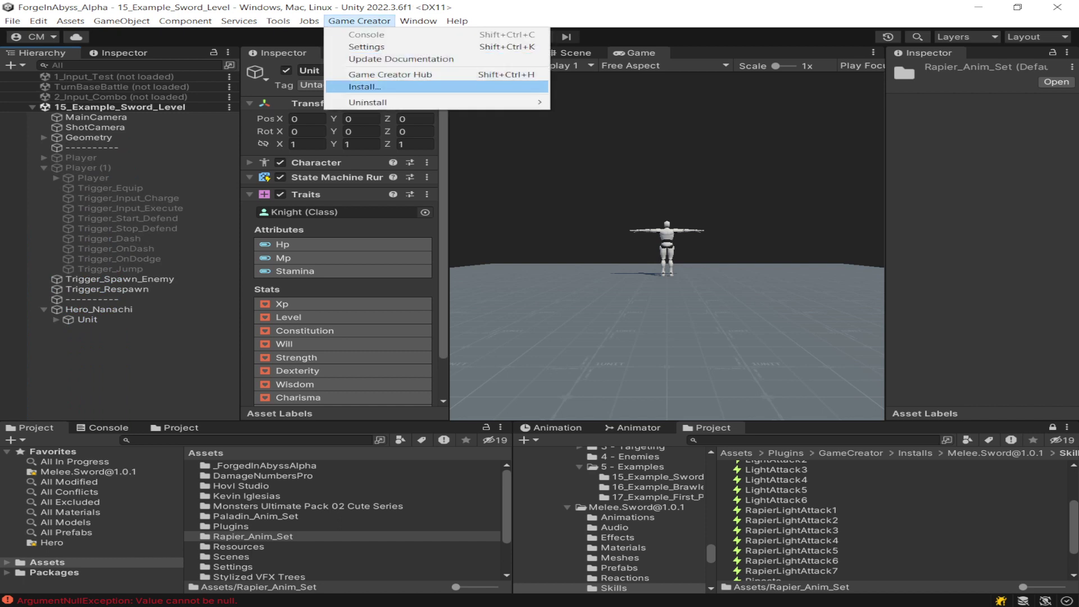
click(365, 87)
drag(0, 154, 205, 99)
scroll(275, 165, down, 5)
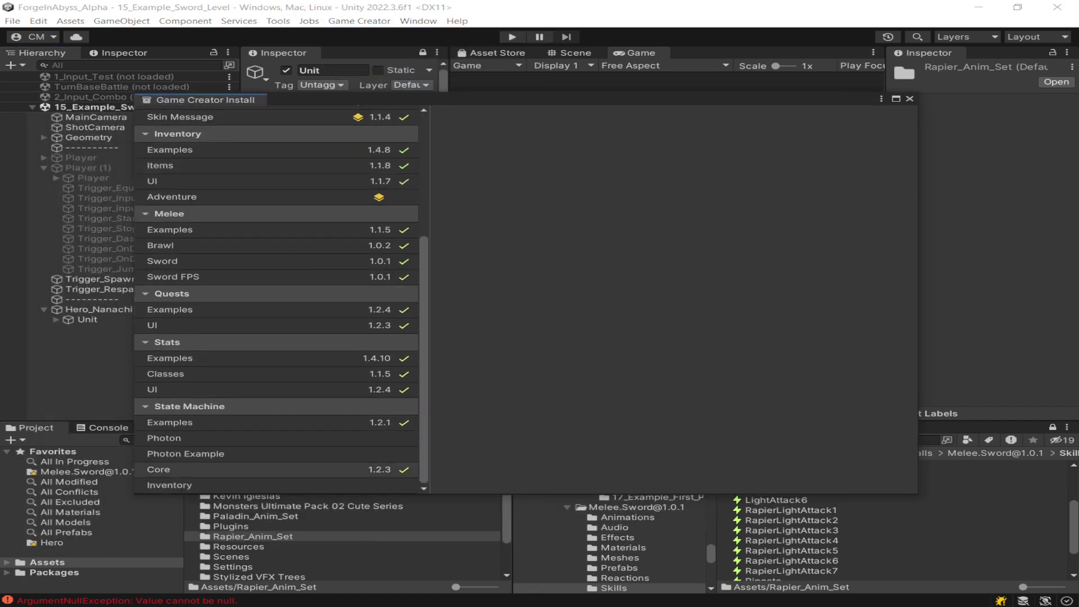
scroll(275, 298, up, 5)
scroll(275, 298, down, 3)
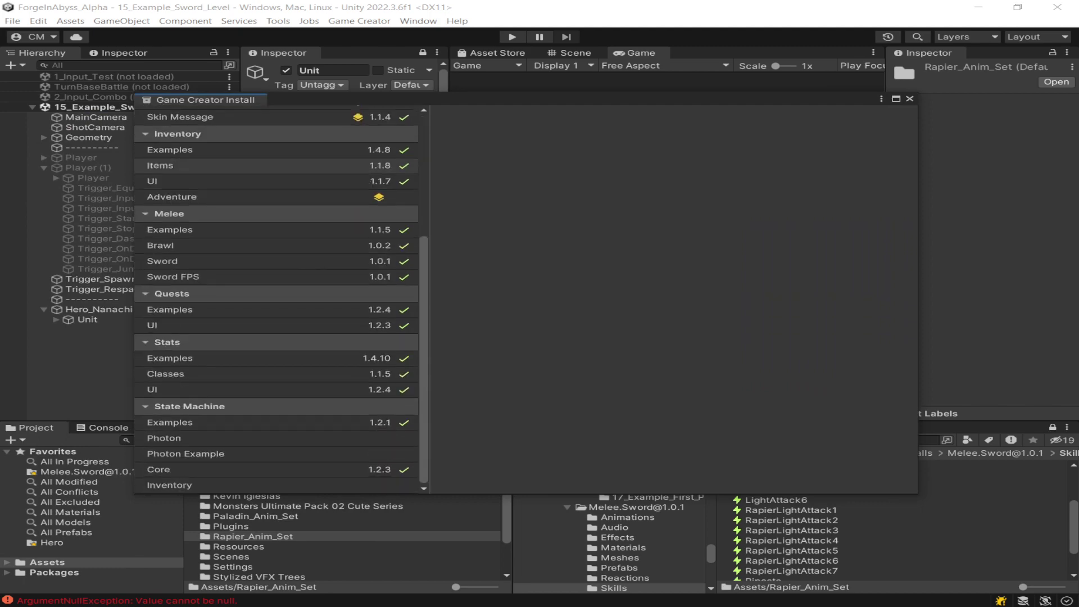
scroll(276, 298, up, 4)
click(276, 129)
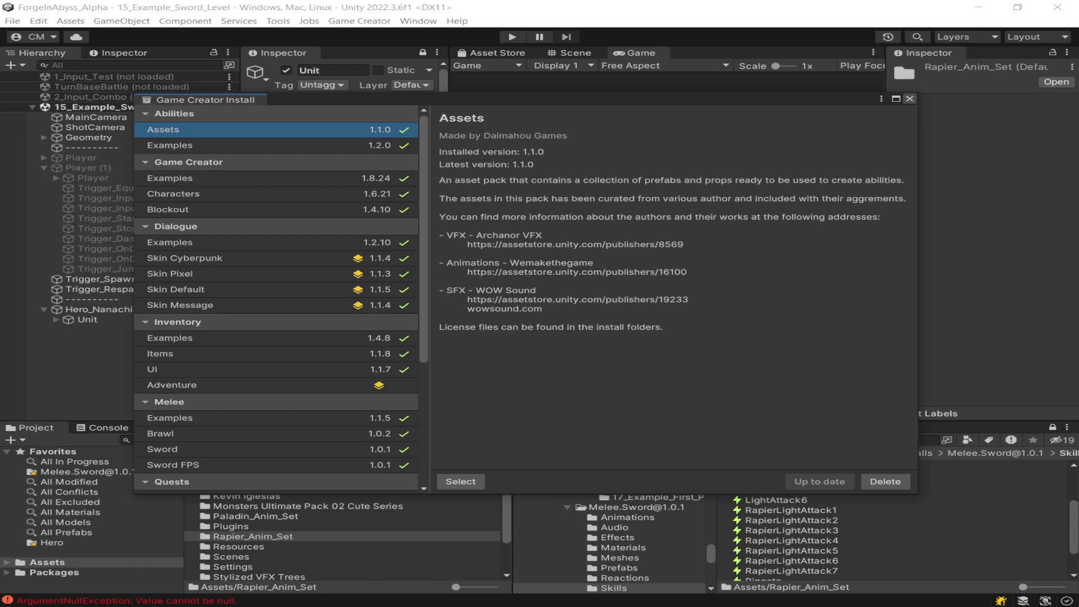
click(910, 98)
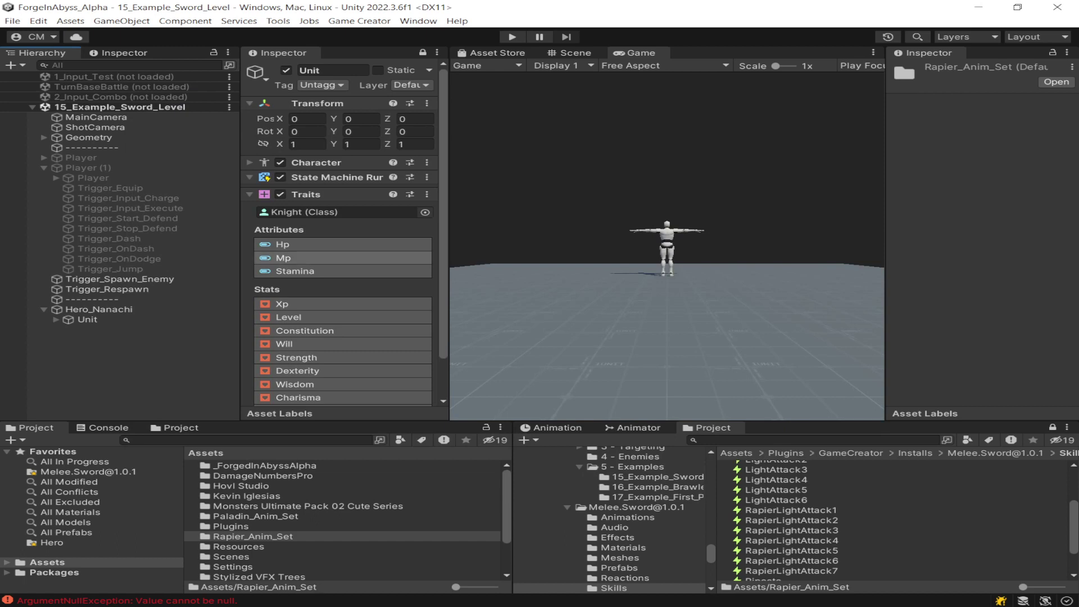
Review the Melee Sword and Melee Examples packages in the Game Creator installer and locate the Melee Examples folder in the project
click(359, 20)
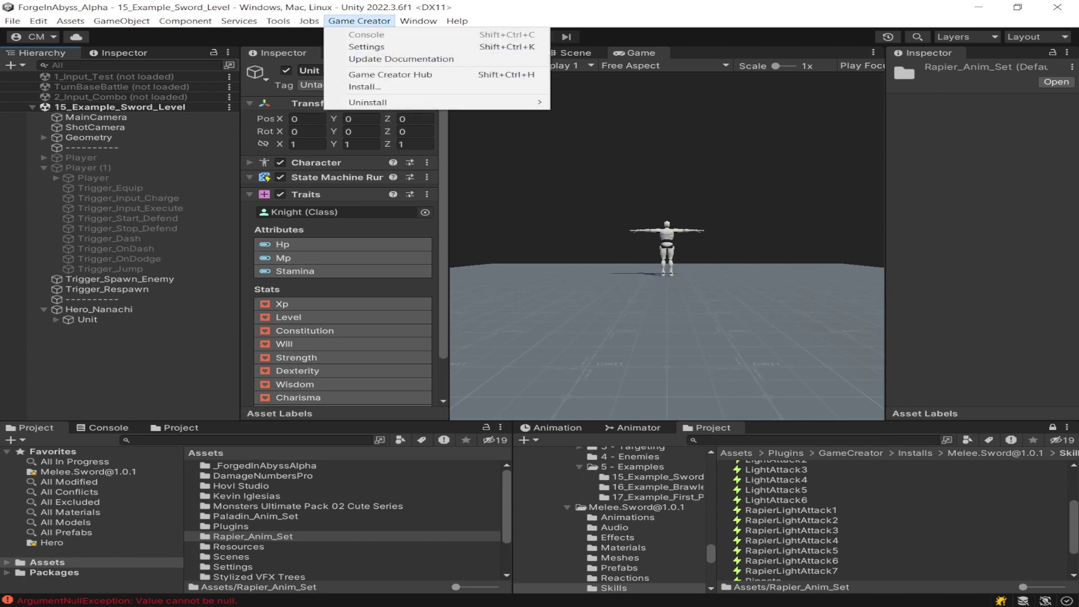
click(365, 87)
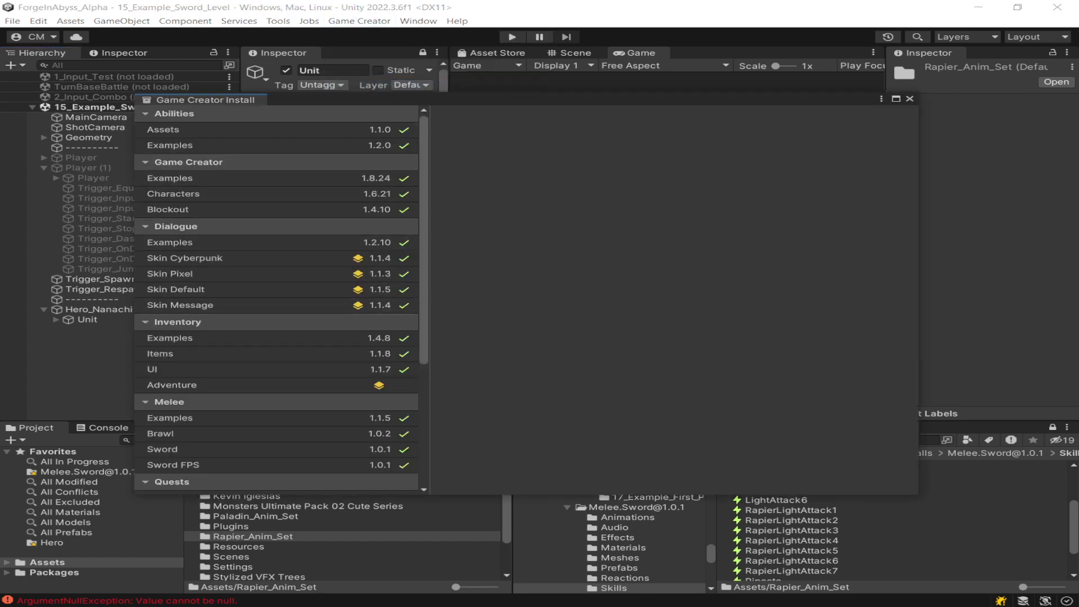
scroll(276, 321, down, 1)
click(276, 415)
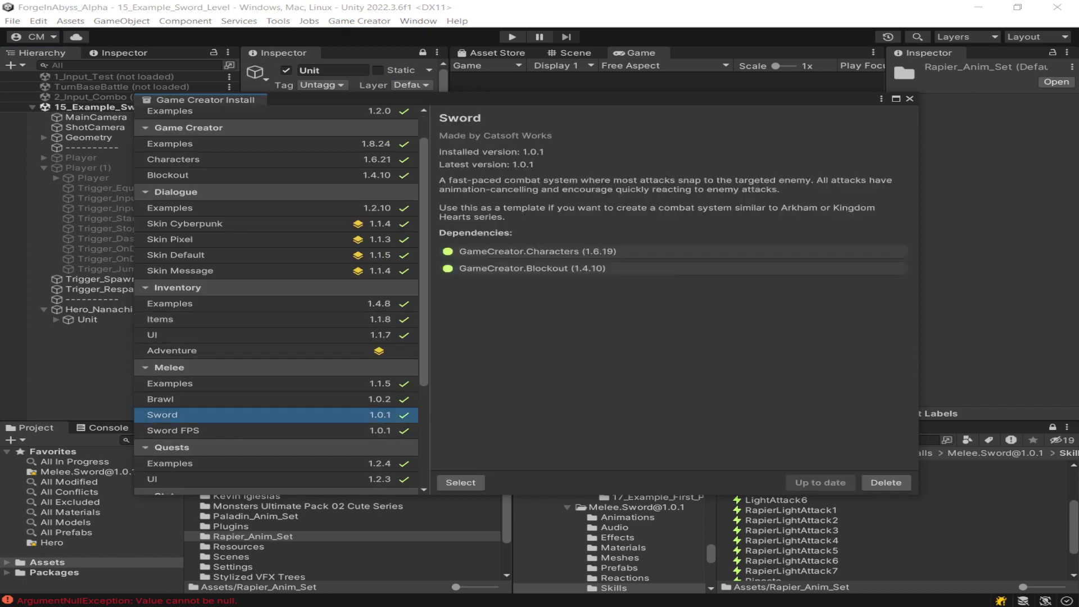
click(276, 383)
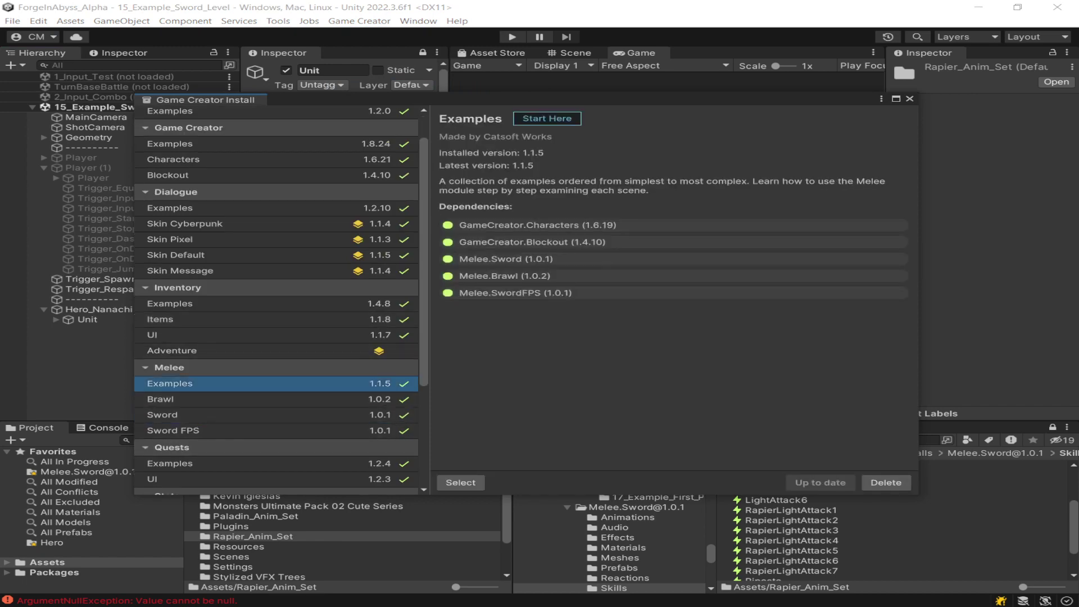
click(461, 482)
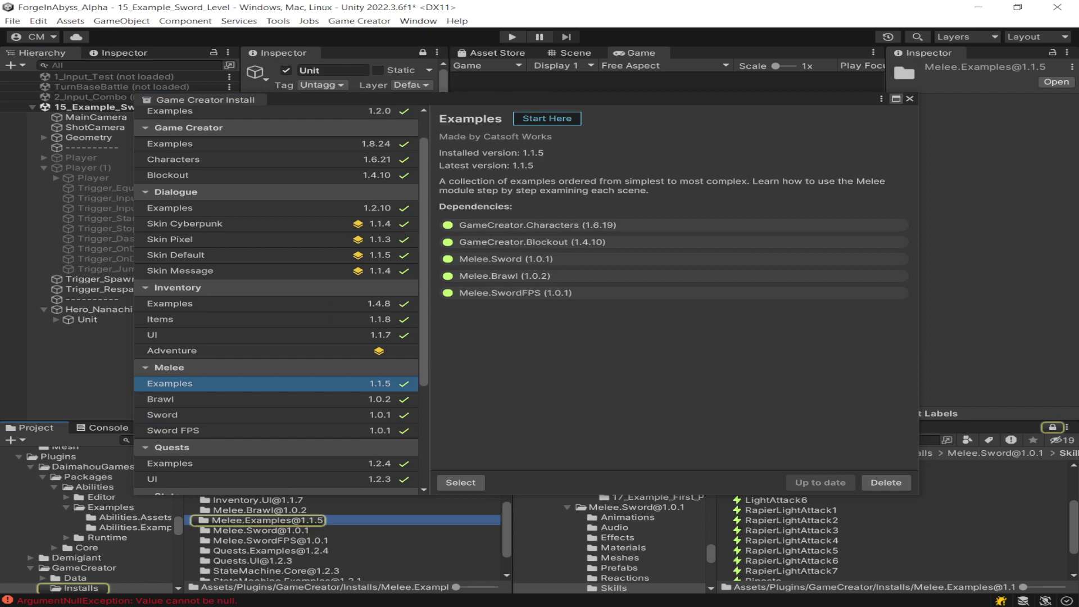
click(910, 99)
double_click(258, 520)
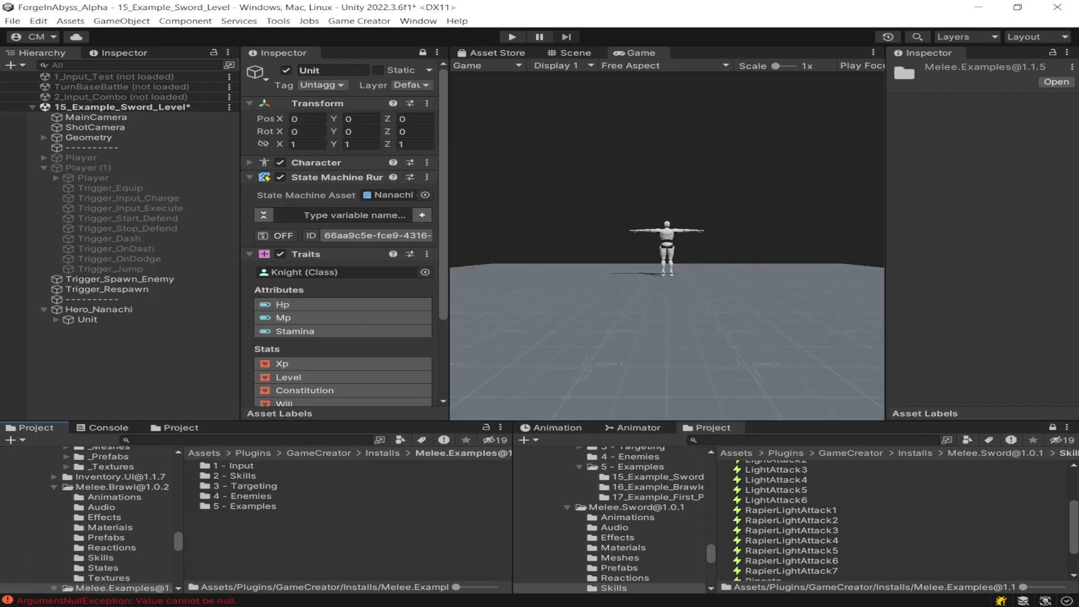
double_click(244, 506)
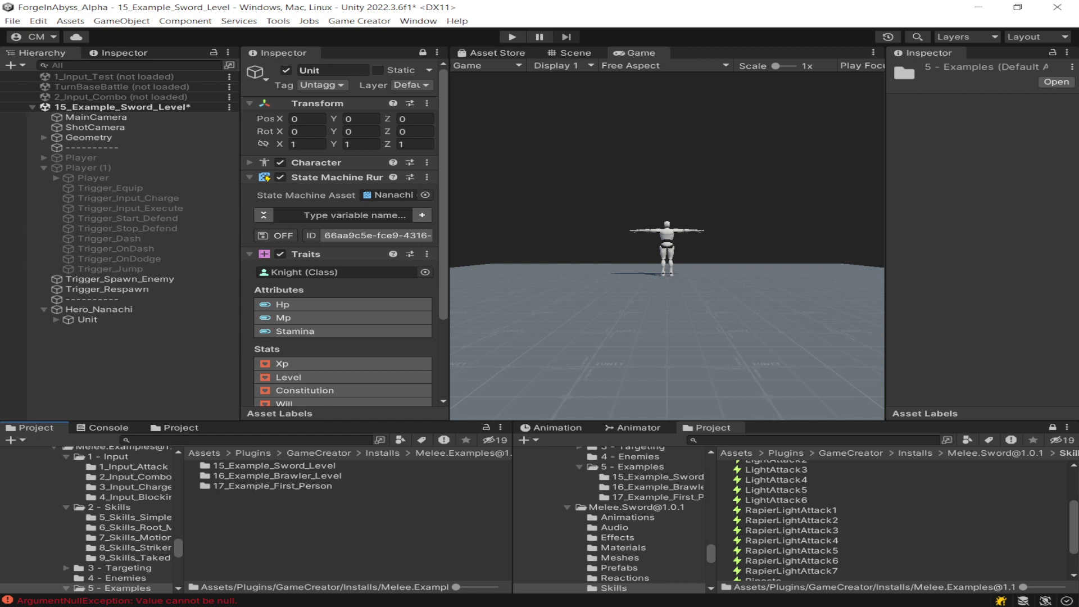
click(274, 465)
click(277, 476)
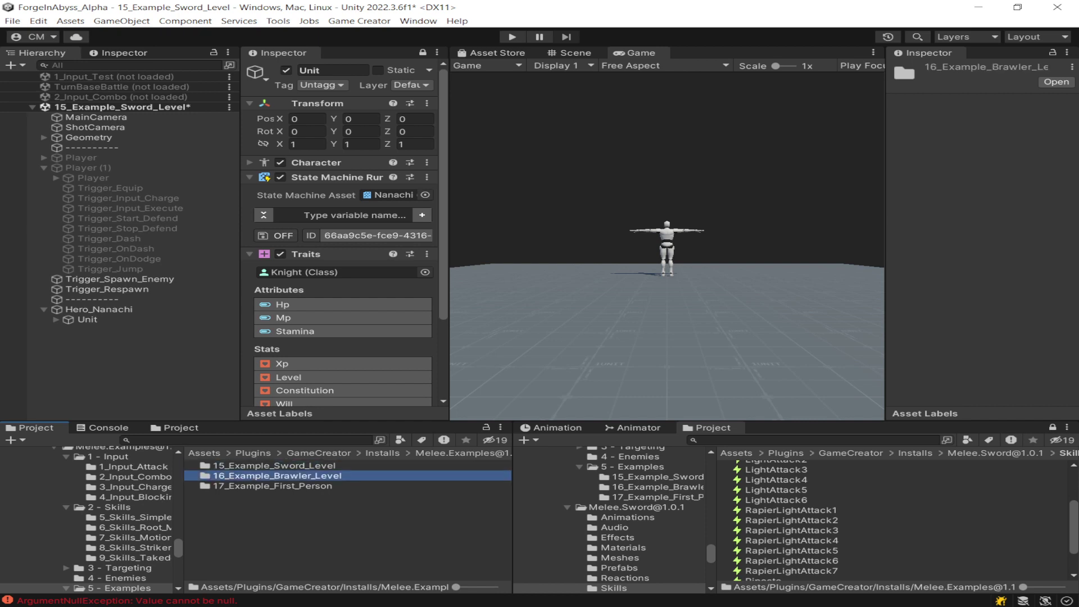
click(272, 486)
click(277, 476)
click(274, 465)
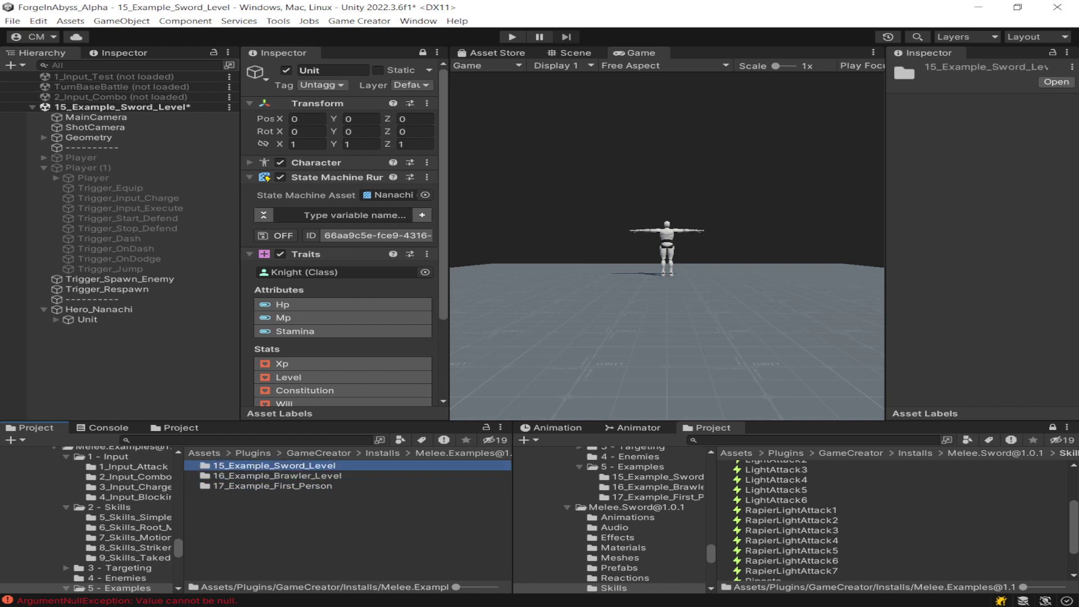
double_click(273, 465)
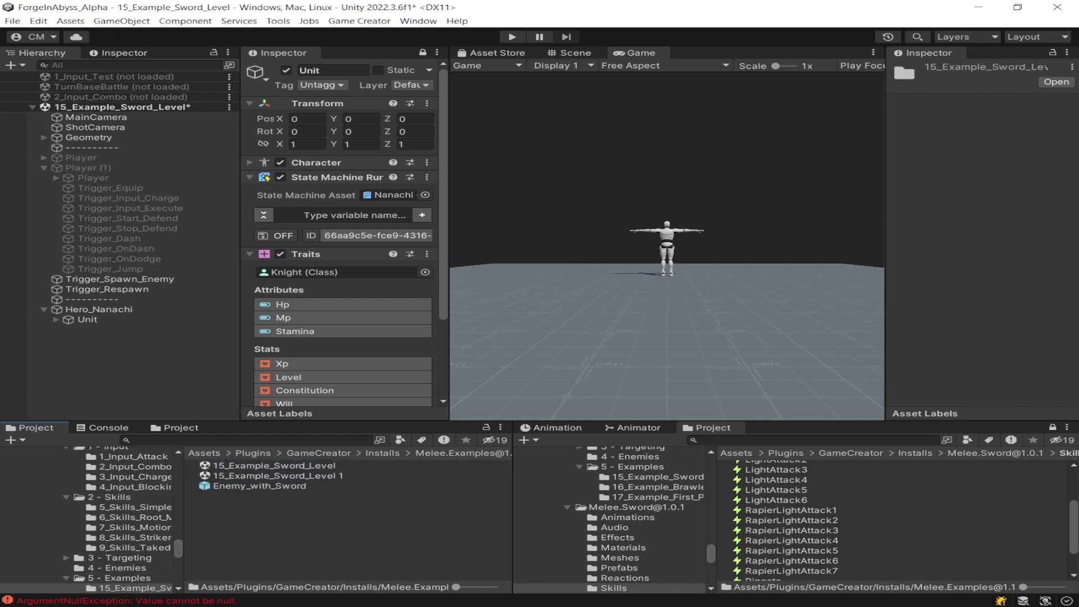
Rename the 15_Example_Sword_Level scene asset as Weapon_Rapier
click(273, 465)
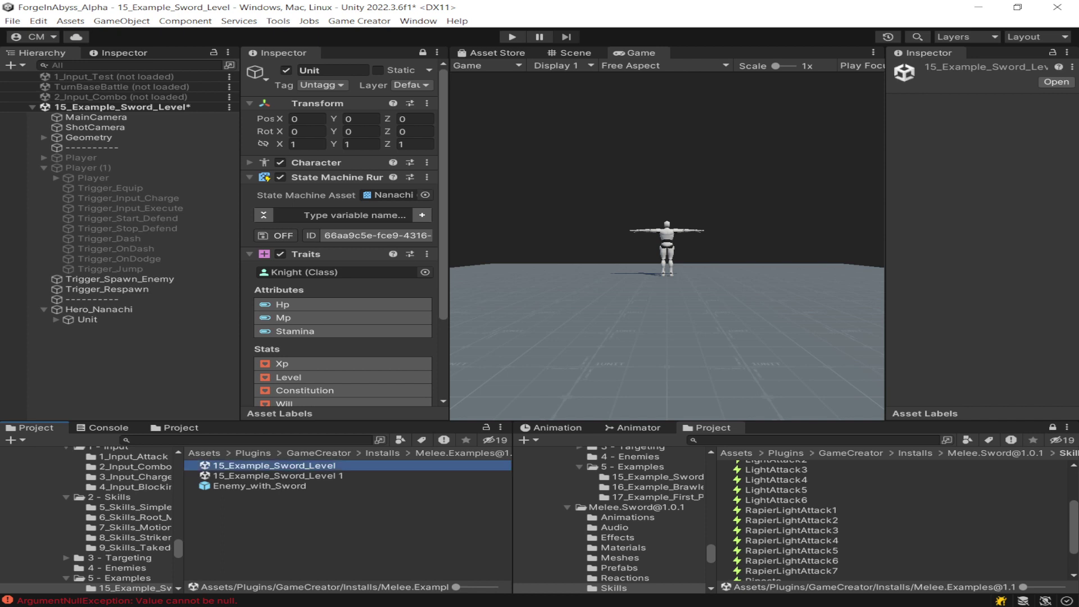
key(F2)
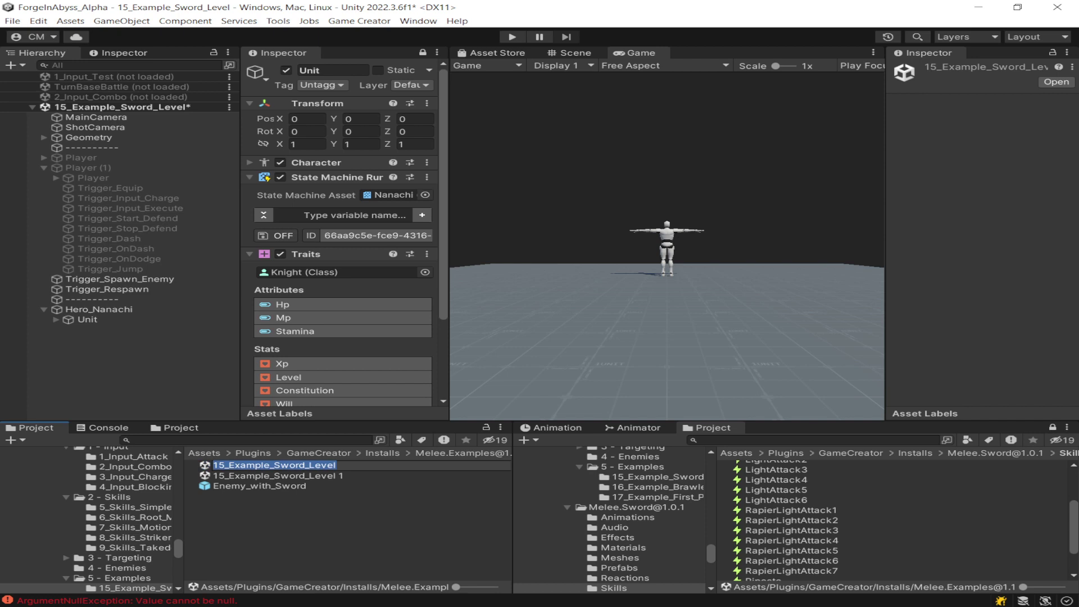
key(BackSpace)
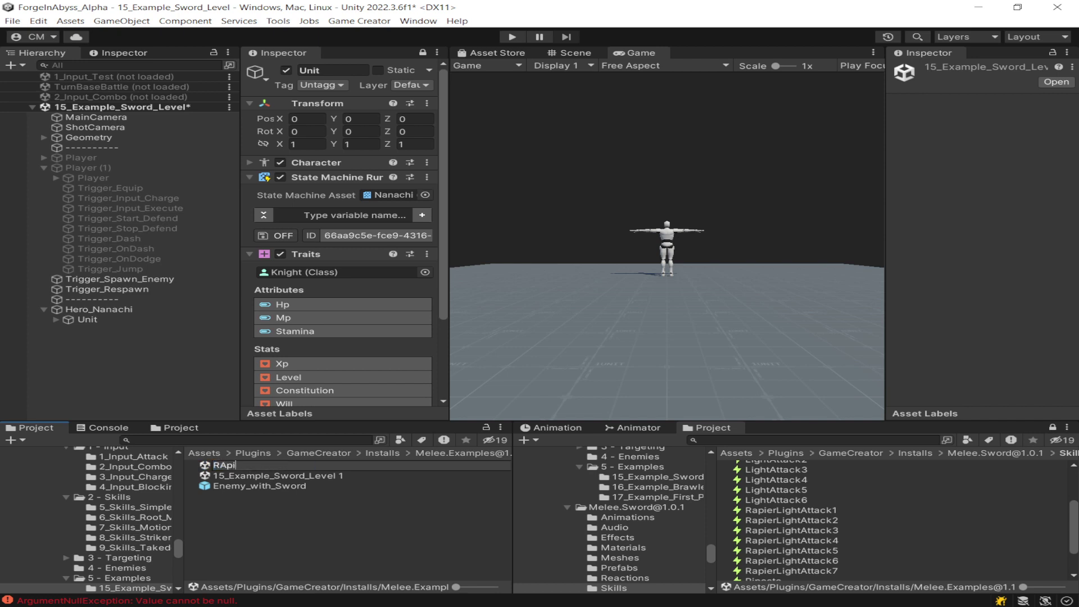
text(Skill)
key(ctrl+a)
text(Weapon_Rapier)
key(Return)
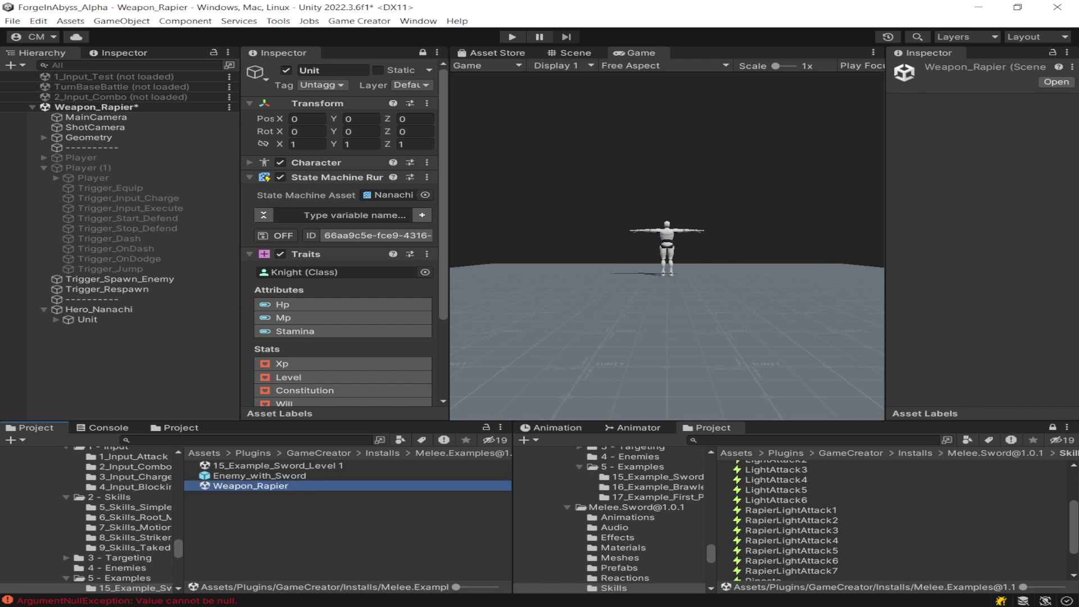
Rename the 15_Example_Sword_Level 1 scene asset as 15_Example_Sword_Level
click(278, 466)
key(F2)
click(343, 466)
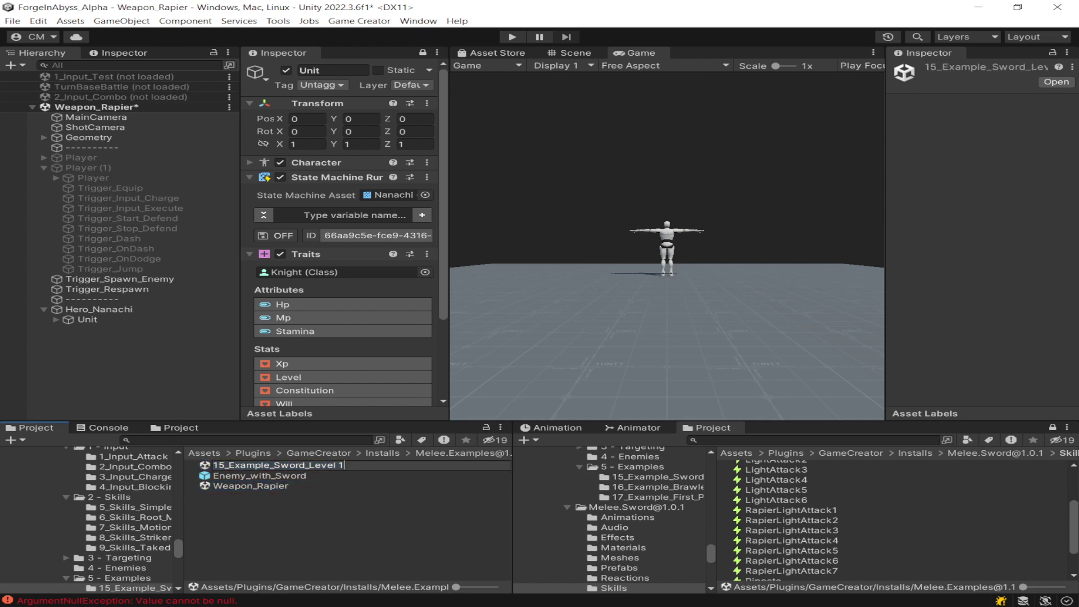
key(BackSpace)
key(Return)
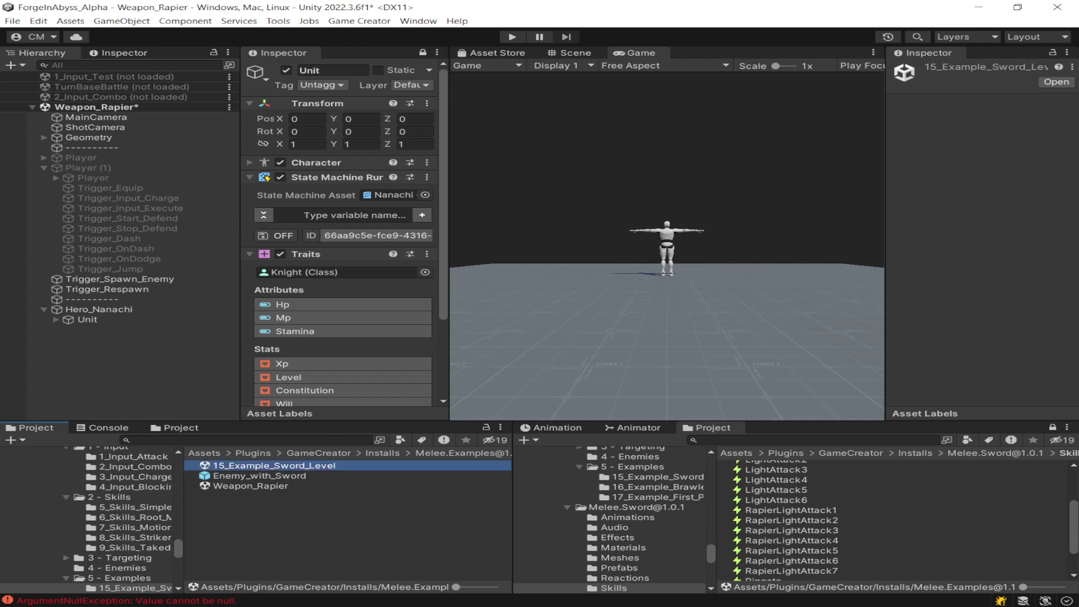
Duplicate the 15_Example_Sword_Level scene asset and name the copy Weapon_HeavySword
key(ctrl+d)
key(F2)
text(WEapo)
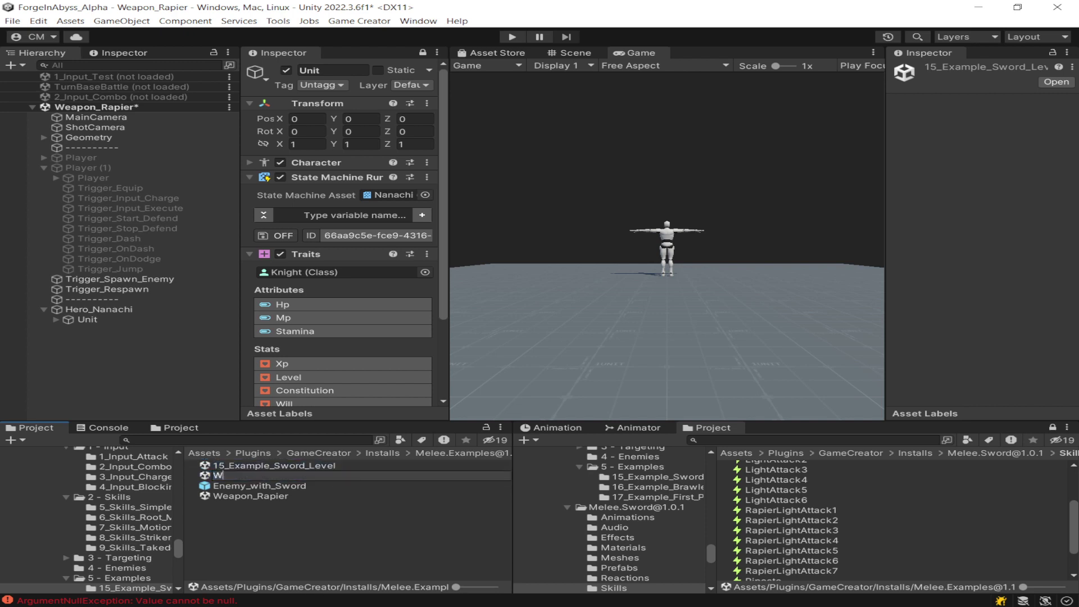
key(BackSpace)
key(BackSpace)
key(BackSpace)
key(BackSpace)
text(eapon_Heacy)
key(BackSpace)
key(BackSpace)
text(vySword)
key(Return)
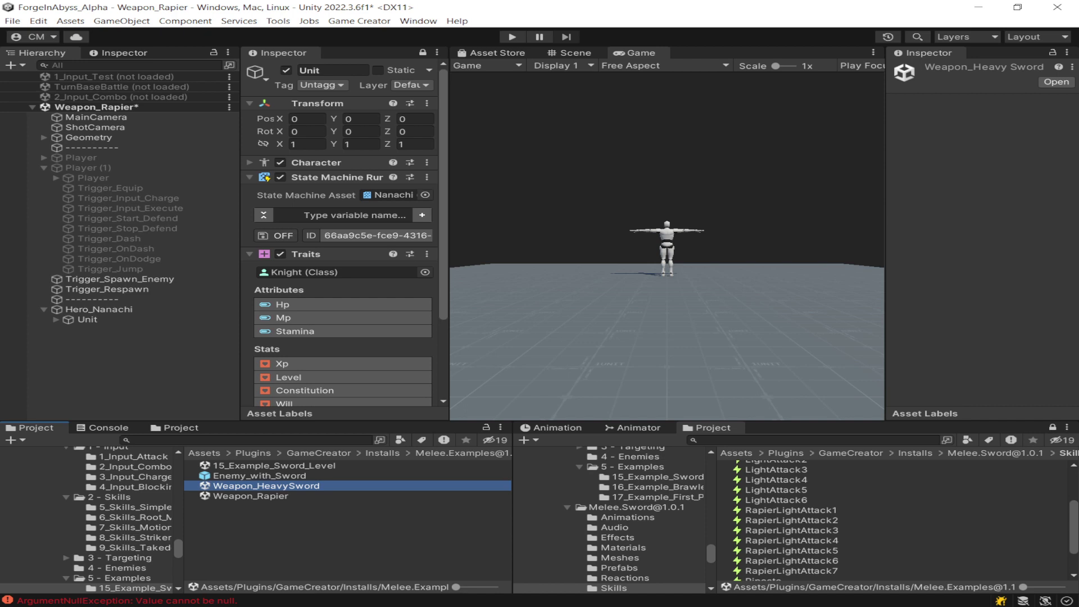
Delete the Weapon_HeavySword scene asset
key(Delete)
key(Return)
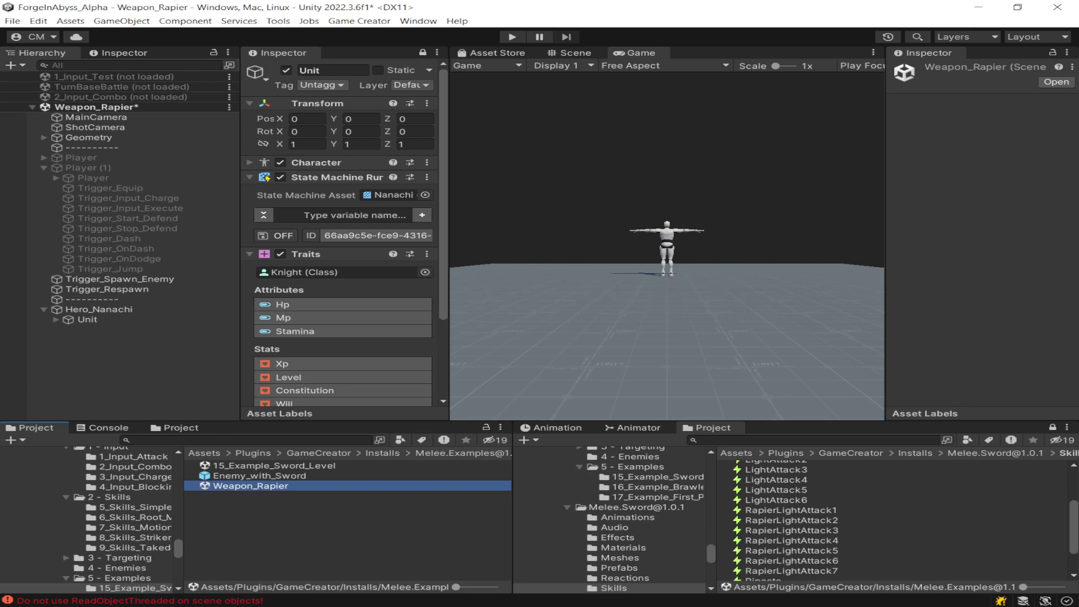
Duplicate the 15_Example_Sword_Level scene asset and open the copy additively alongside Weapon_Rapier
click(274, 465)
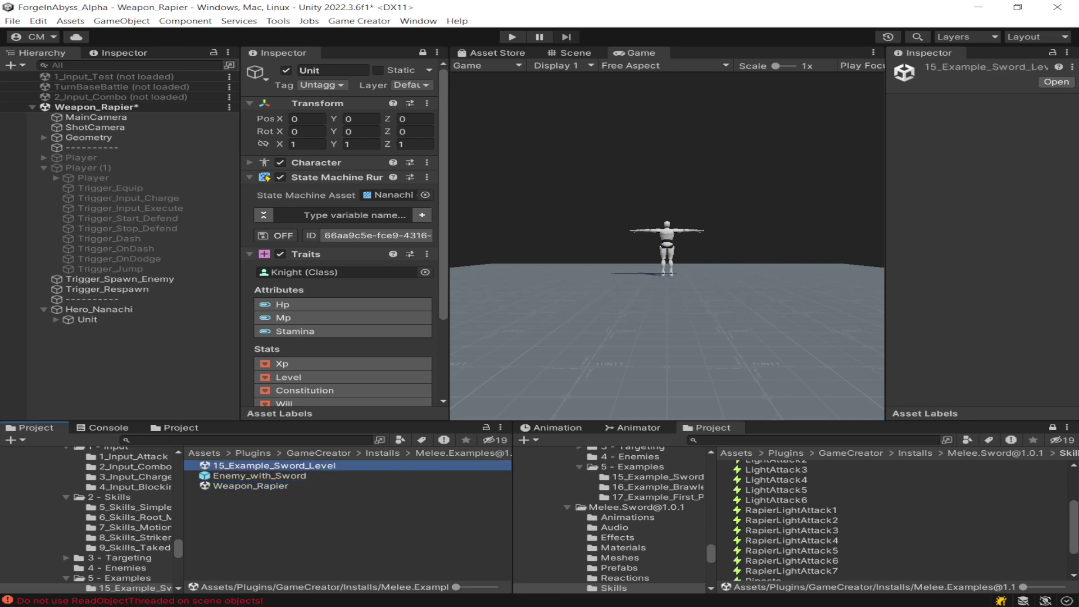
key(ctrl+d)
right_click(360, 477)
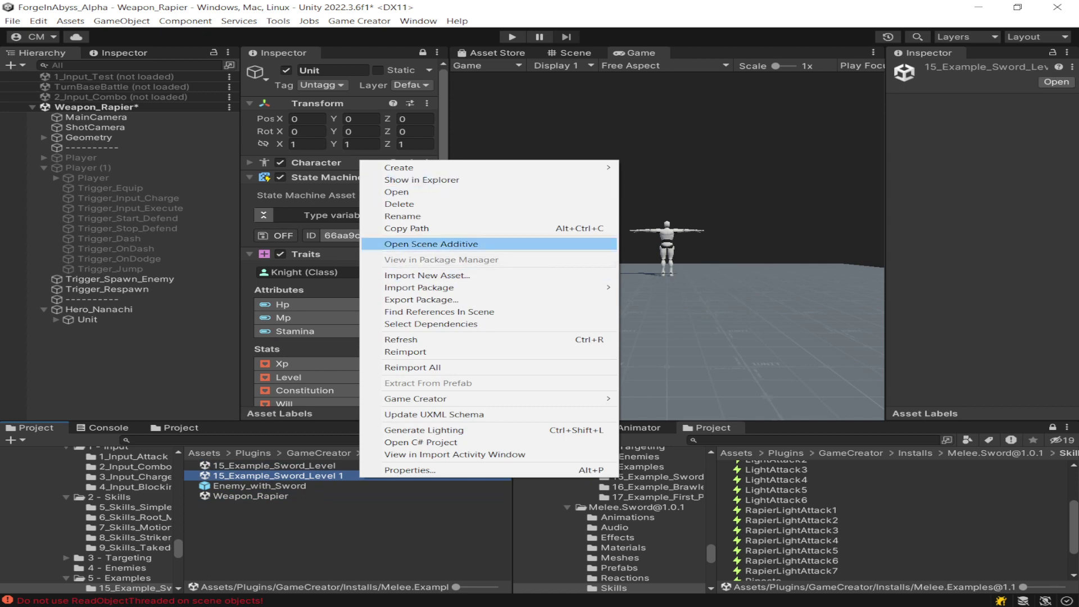
click(431, 244)
Unload the Weapon_Rapier scene from the hierarchy without saving its changes
click(138, 107)
right_click(139, 107)
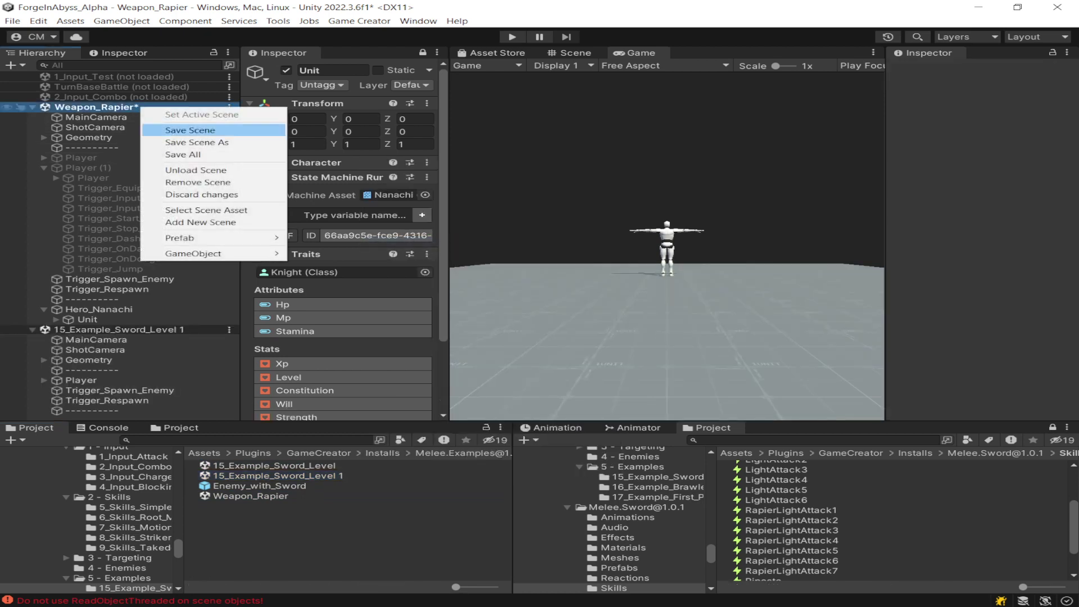
click(197, 170)
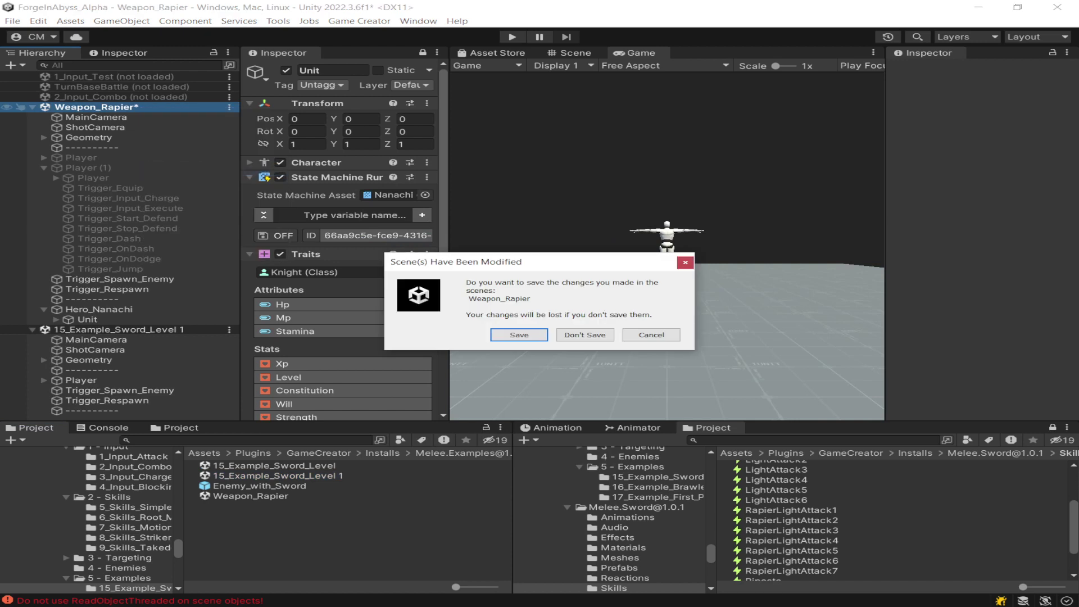
click(584, 334)
Rename the 15_Example_Sword_Level 1 scene asset as Weapon_Rapier_2
click(277, 476)
key(F2)
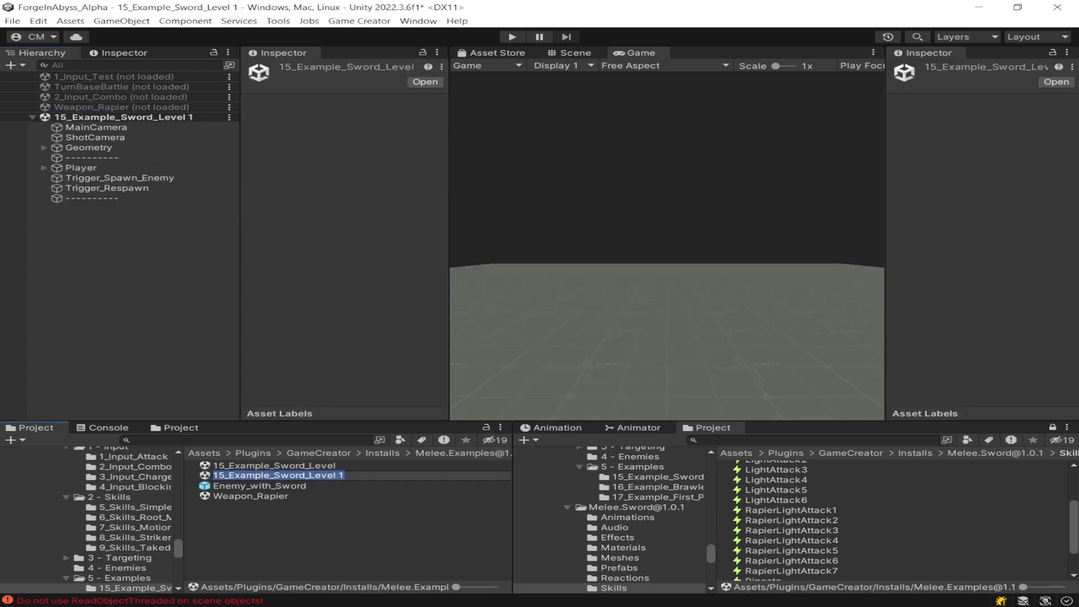
text(Weapon)
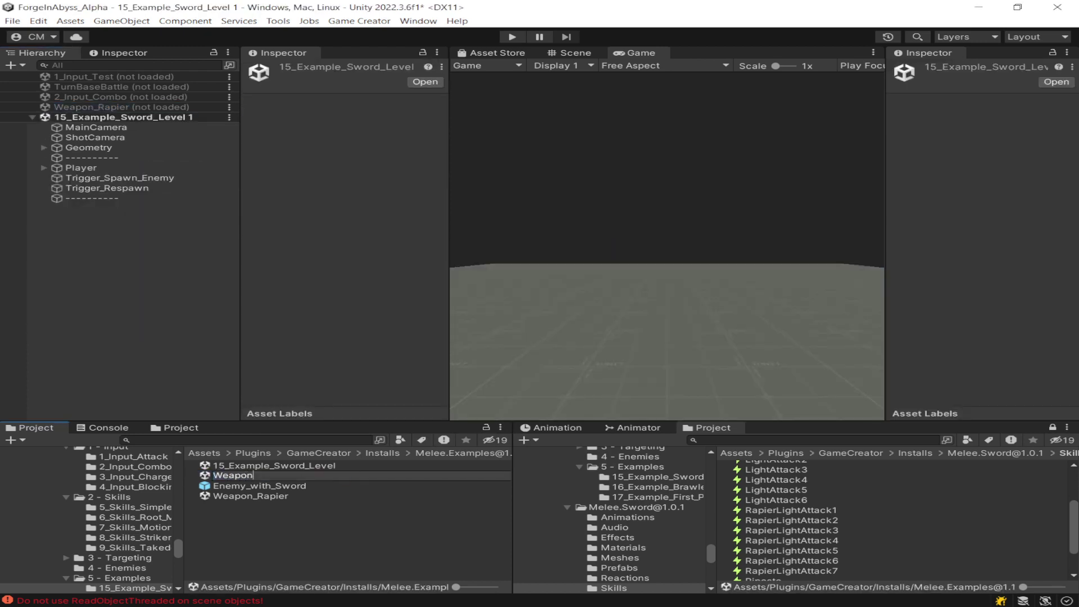
text(_Rapier_2)
key(Return)
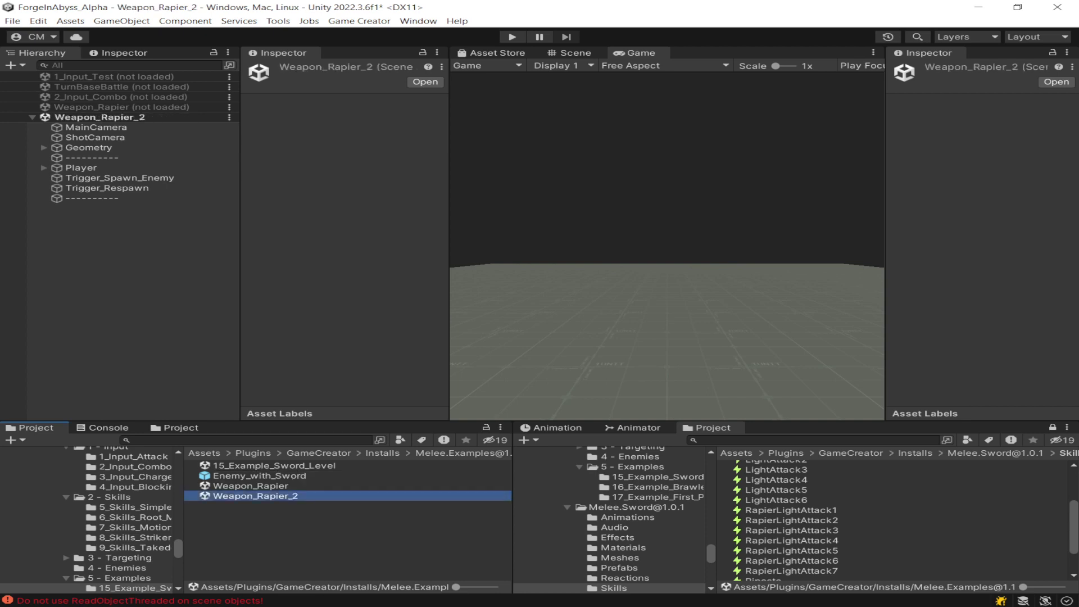
Play-test the Weapon_Rapier_2 scene by walking the player forward to the sword enemy, and end the play session
click(81, 167)
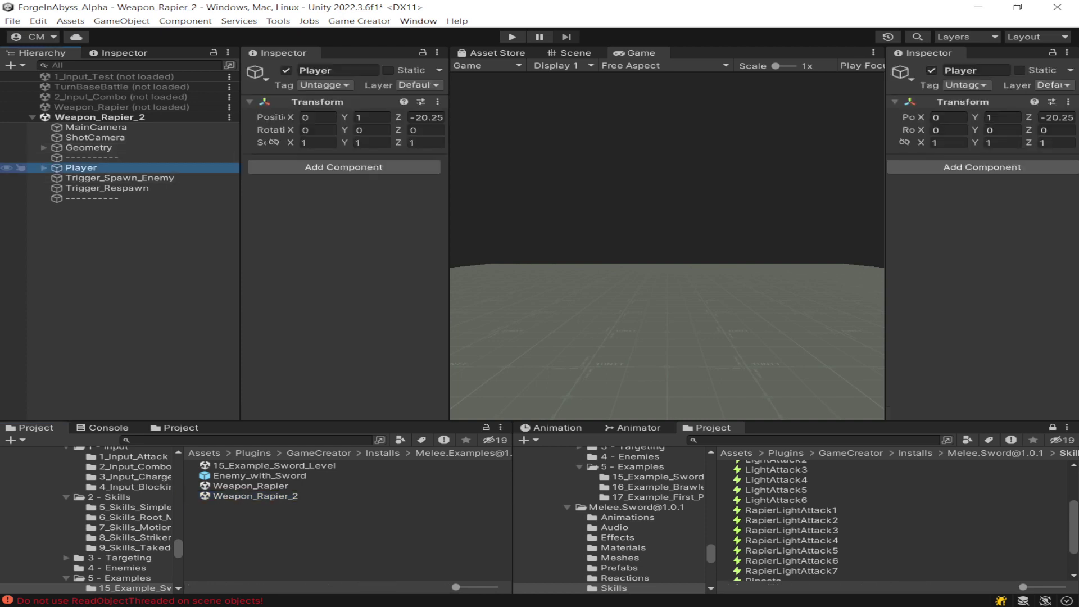
key(ctrl+p)
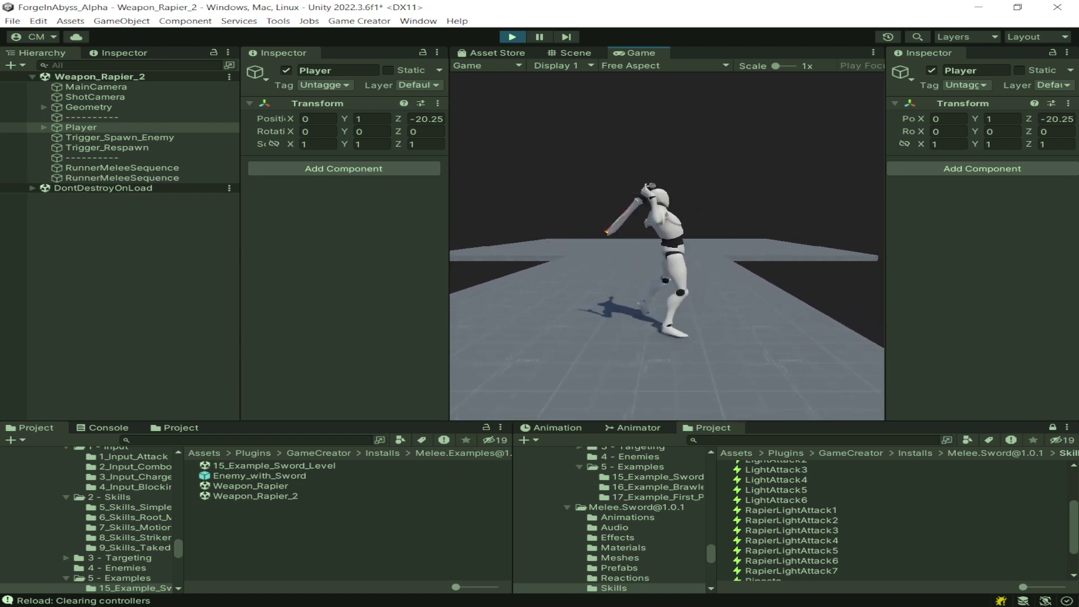
key(w)
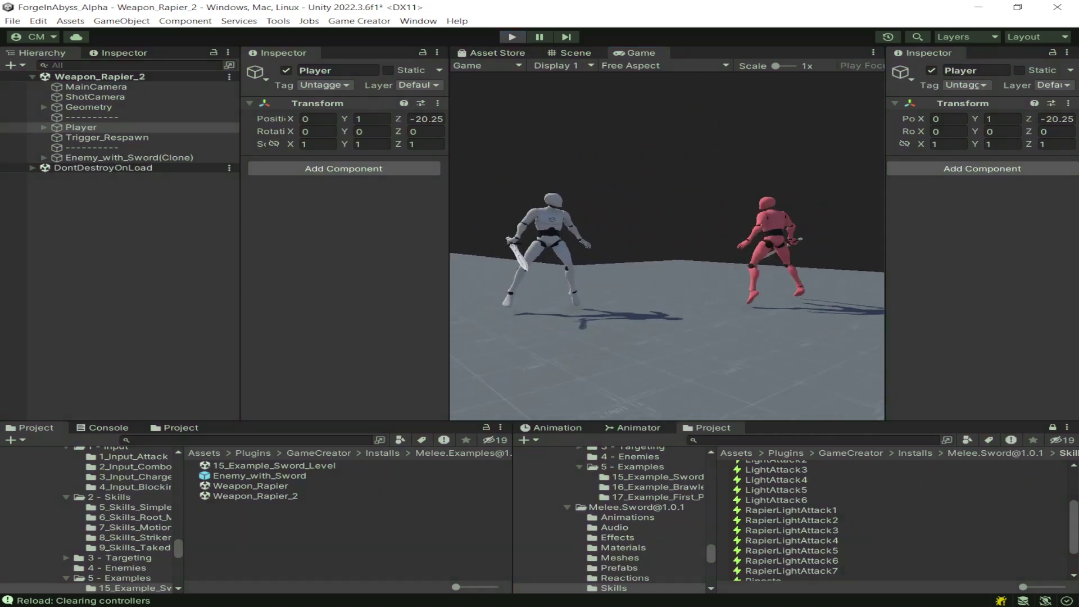
key(ctrl+p)
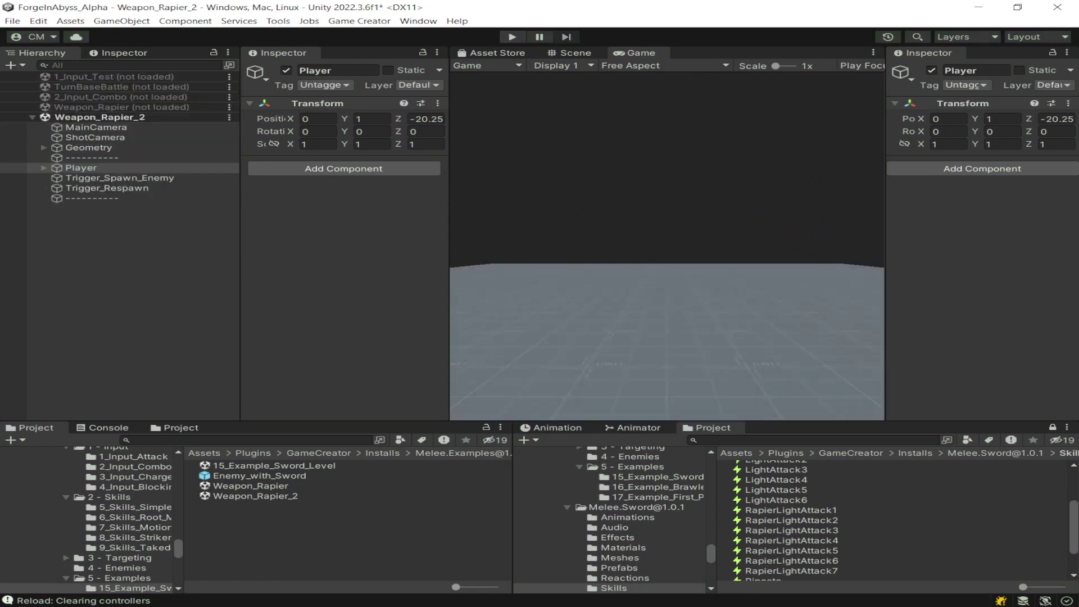
Duplicate the Player object in the Weapon_Rapier_2 scene and name the copy Hero_Rapier
click(81, 168)
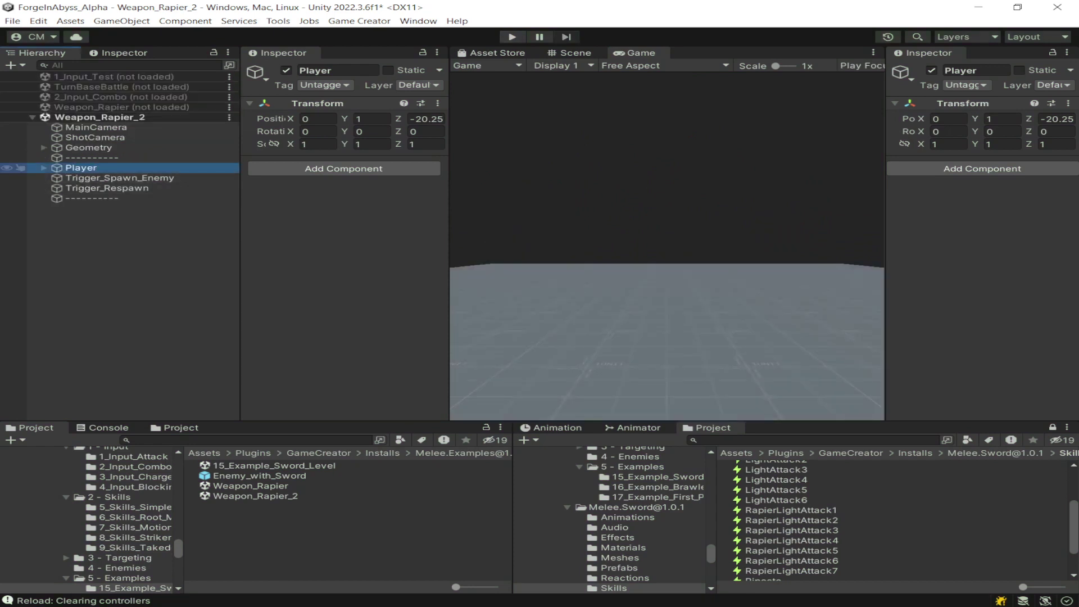
key(ctrl+d)
key(F2)
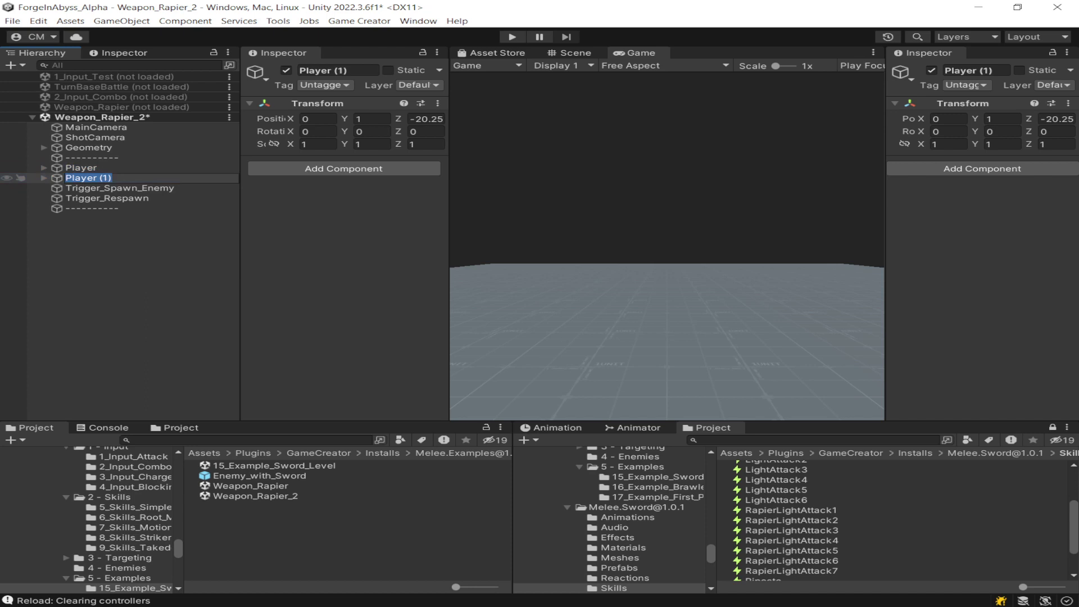
text(Hero)
text(_Rea)
key(BackSpace)
key(BackSpace)
key(BackSpace)
text(Rapier)
key(Return)
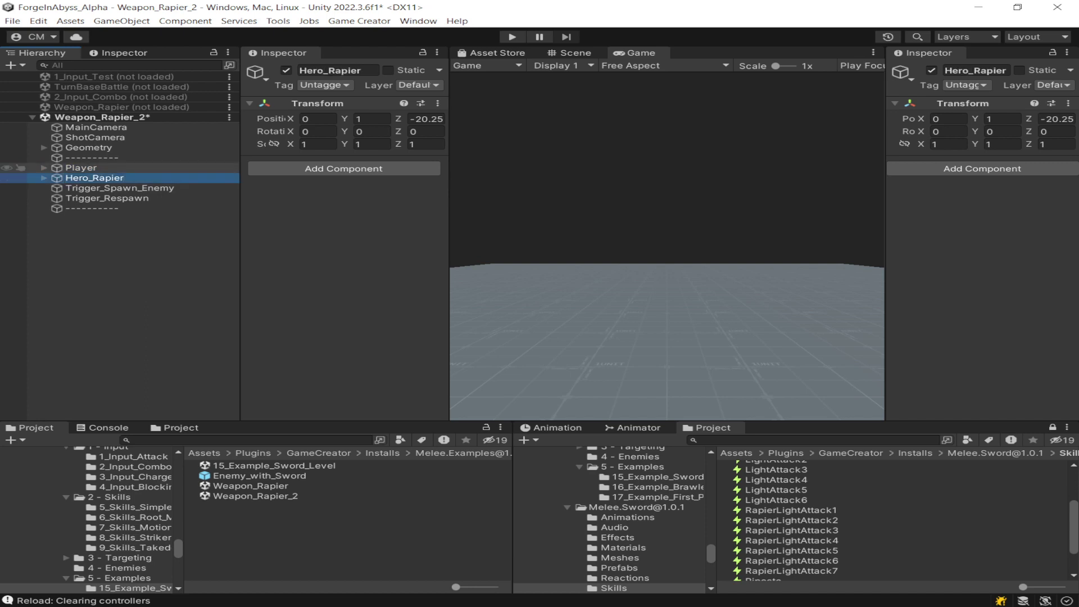
Rename the Player child object inside Hero_Rapier as Unit
click(44, 178)
click(93, 188)
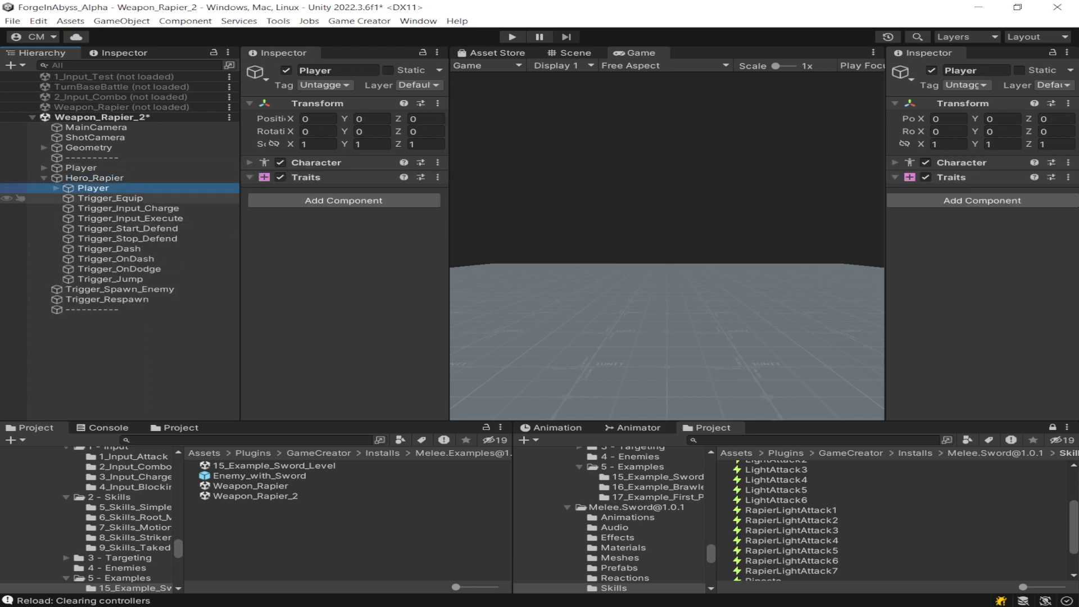
key(F2)
text(Unit)
key(Return)
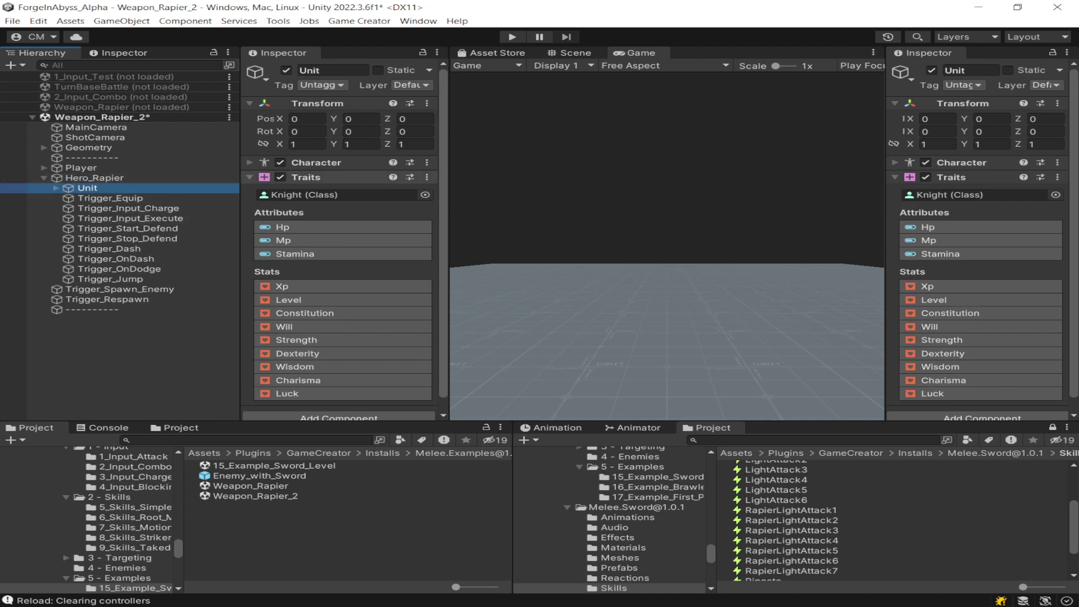
click(306, 177)
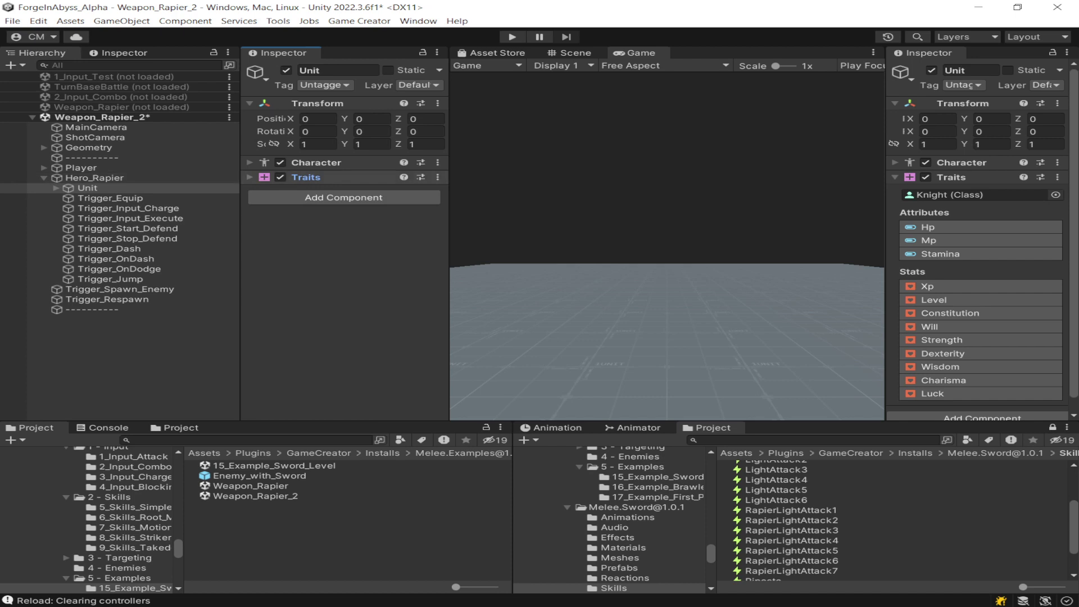
click(306, 177)
click(306, 177)
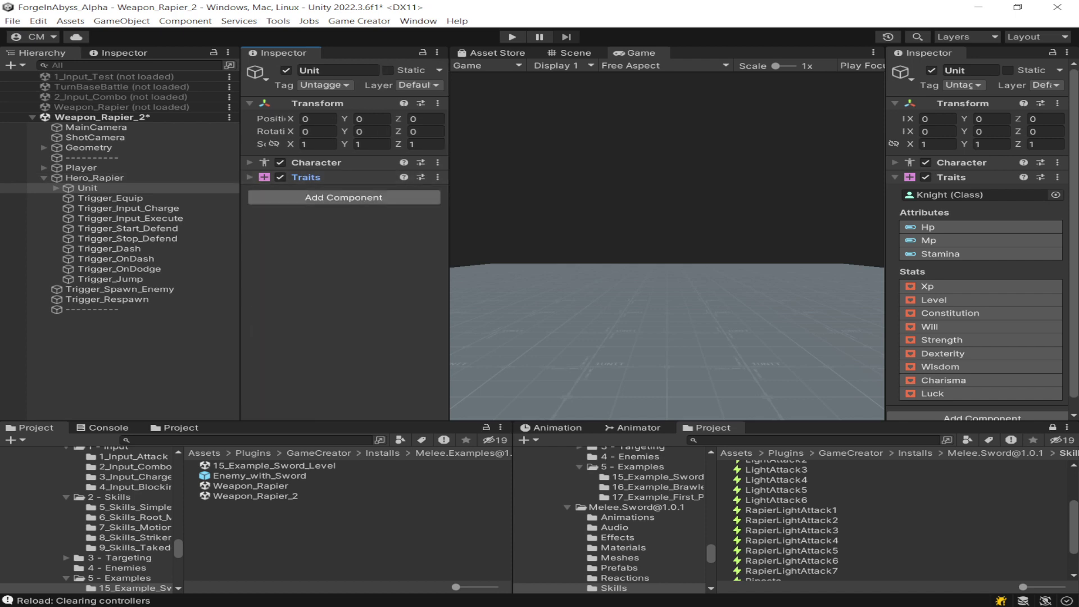
click(343, 197)
text(Trail)
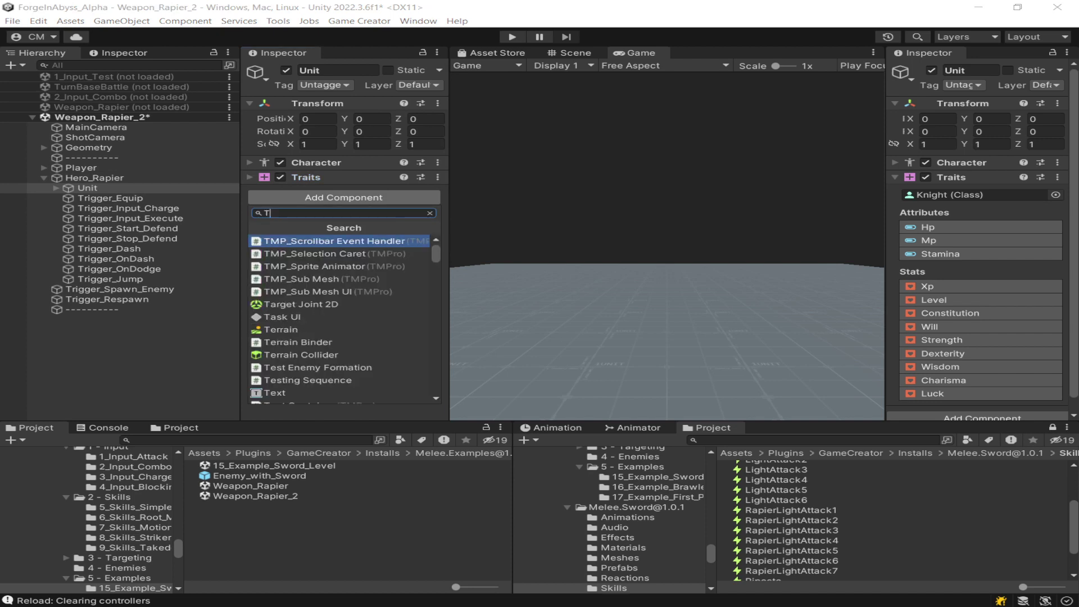
key(ctrl+a)
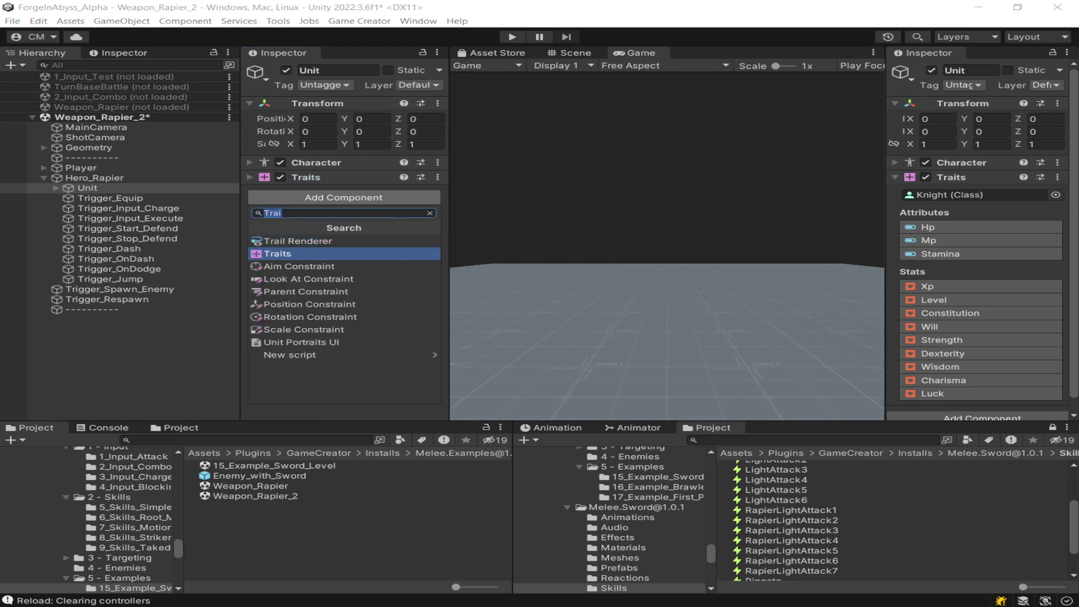
key(BackSpace)
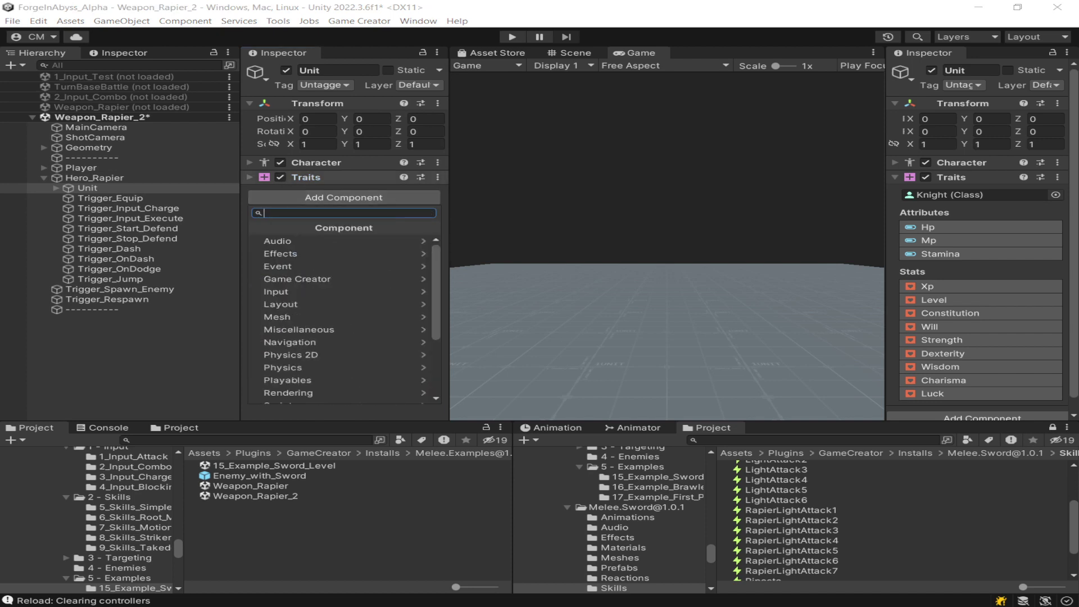
click(348, 177)
click(349, 177)
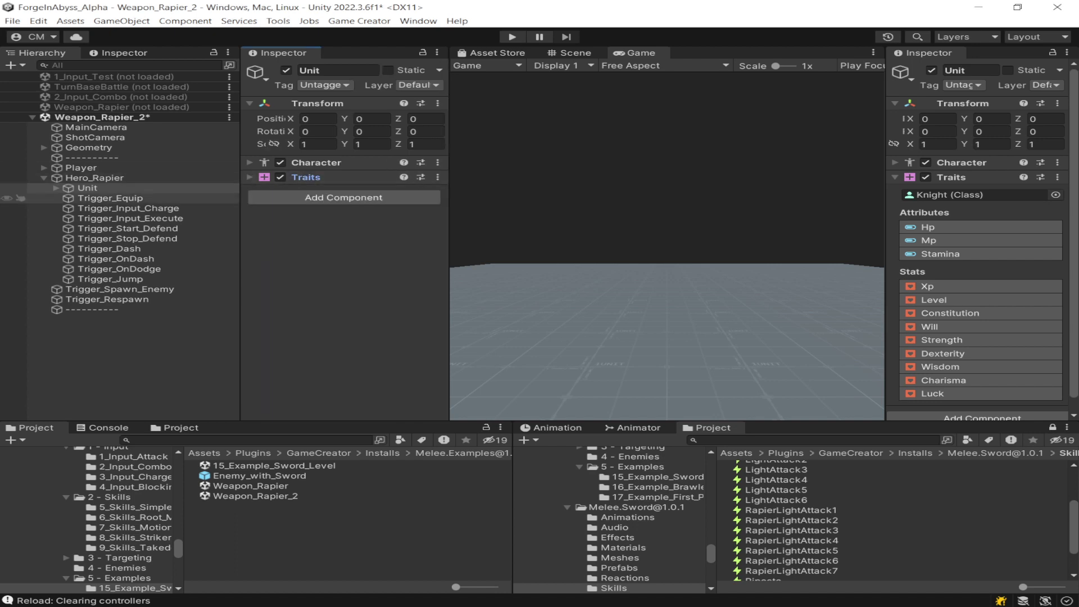
Examine the trigger objects under Hero_Rapier one by one, from Trigger_Equip through Trigger_Spawn_Enemy and back
click(110, 197)
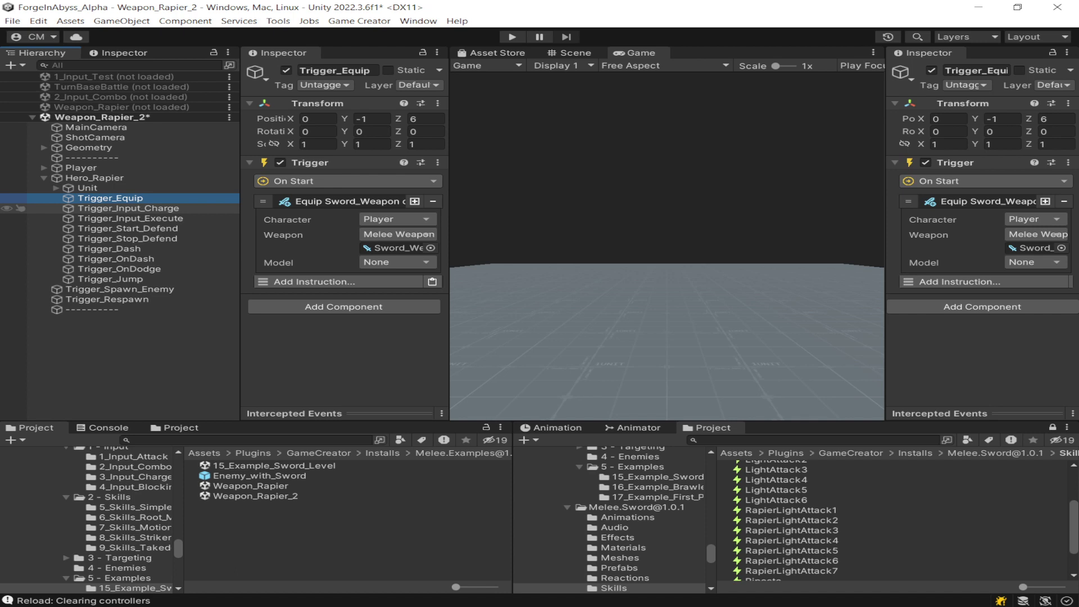
key(Down)
key(Down)
key(Down)
key(Down)
key(Down)
key(Down)
key(Down)
key(Down)
key(Down)
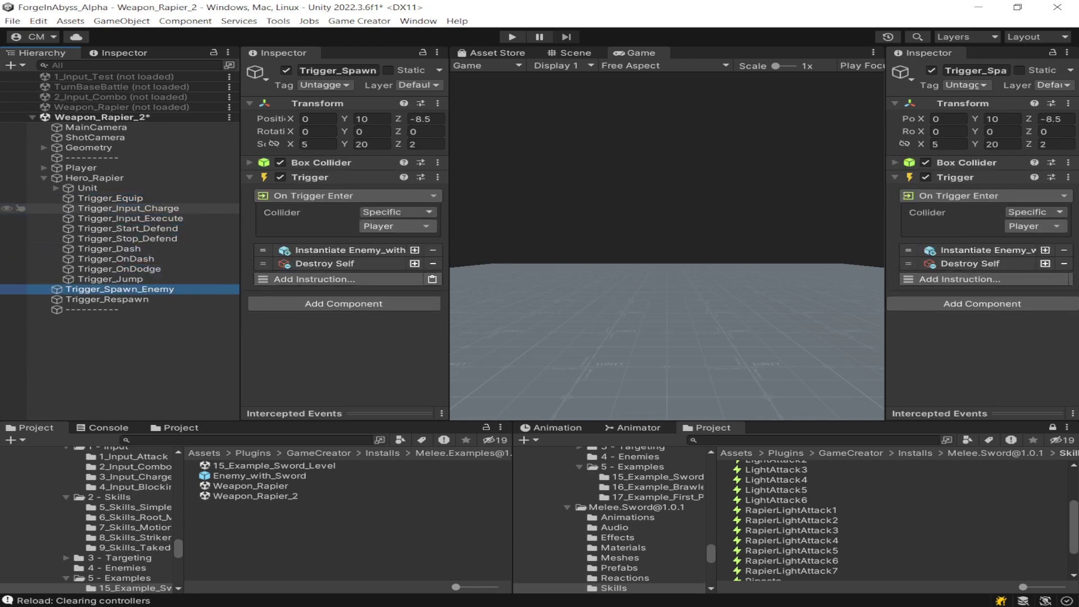
key(Up)
key(Up)
key(Up)
key(Up)
key(Up)
key(Up)
key(Up)
key(Up)
key(Up)
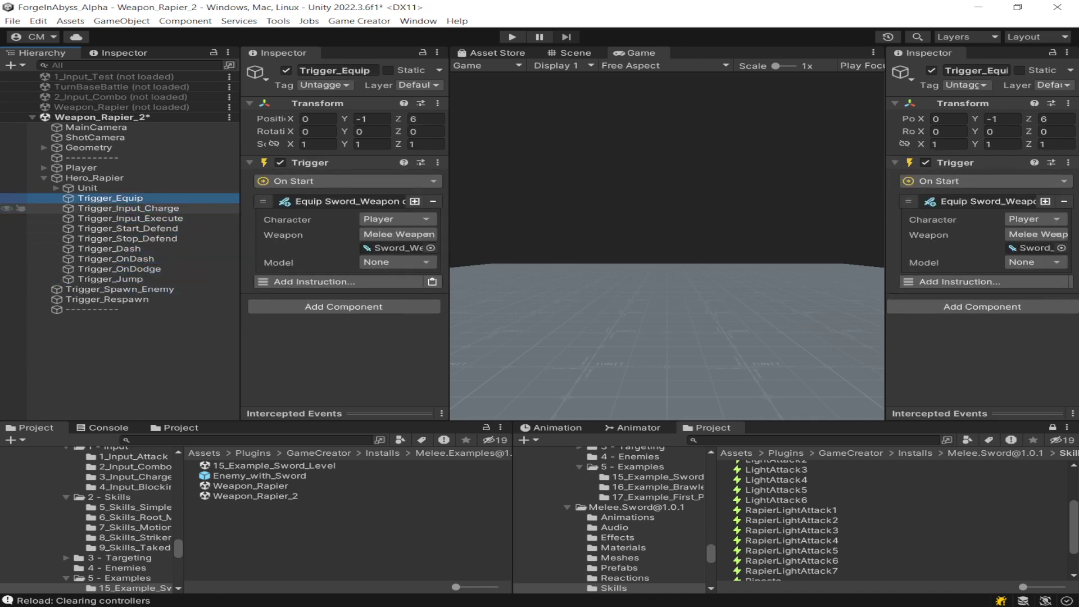
key(Down)
key(Up)
Locate the Sword_Weapon asset that Trigger_Equip uses, duplicate it and name the copy Rapier_Weapon2
drag(450, 236, 541, 236)
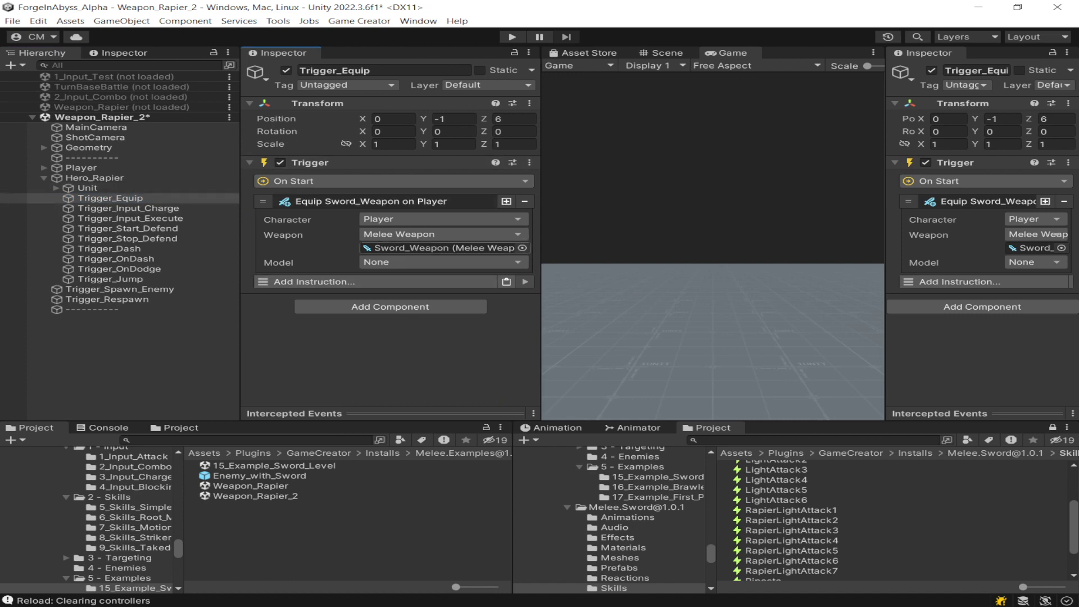
click(438, 248)
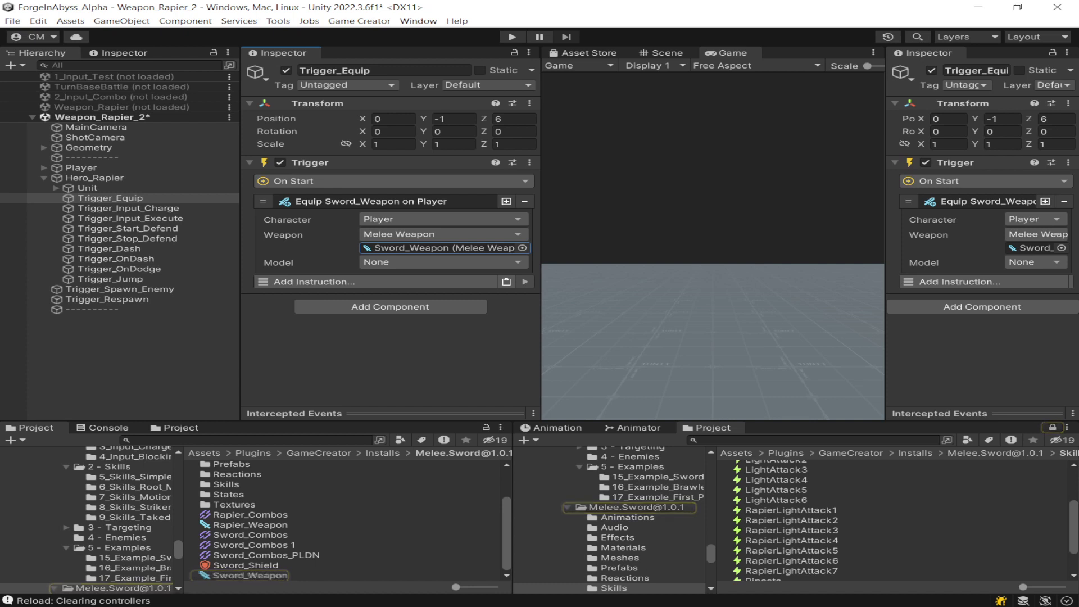
click(249, 575)
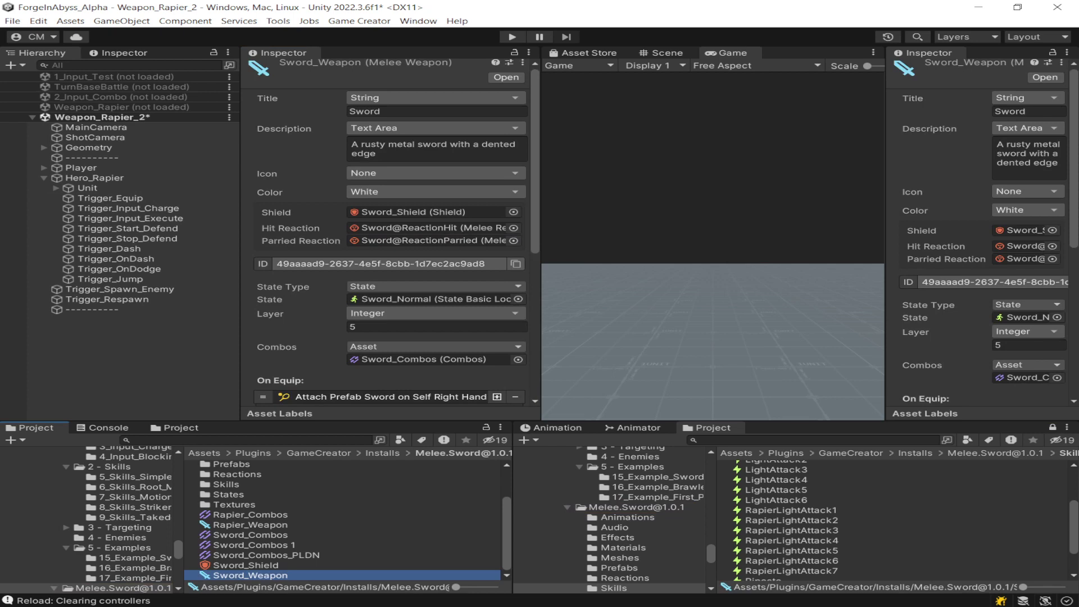
key(ctrl+d)
key(F2)
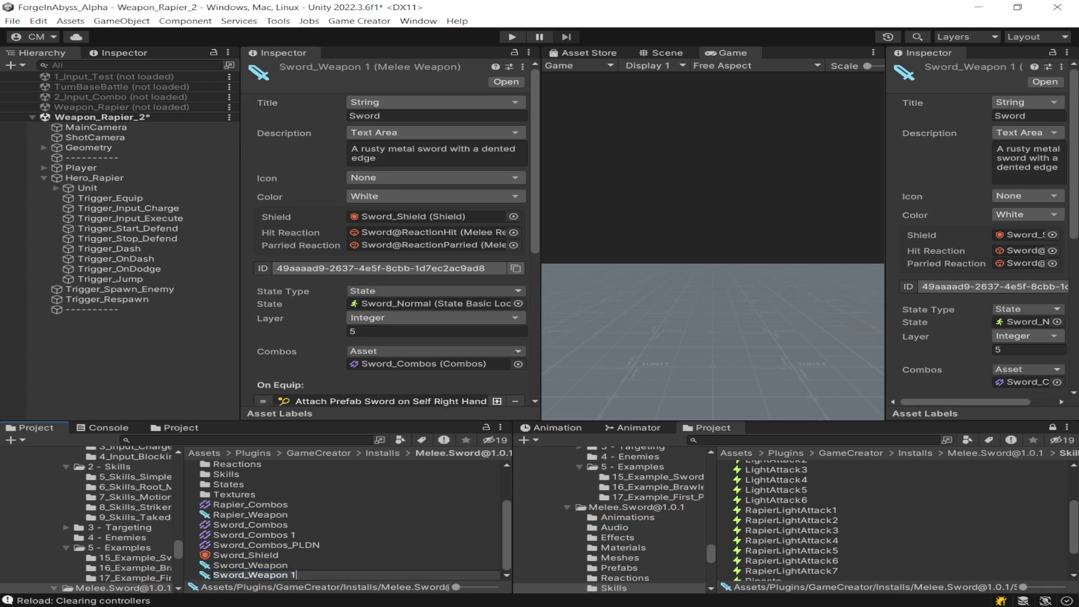
drag(248, 575, 213, 575)
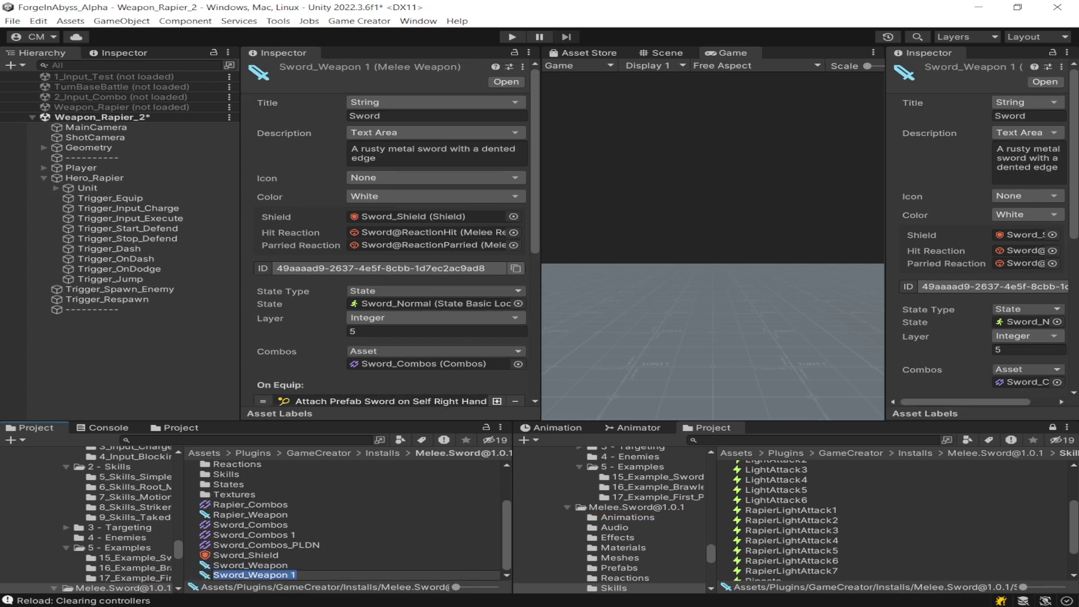
text(Rapier)
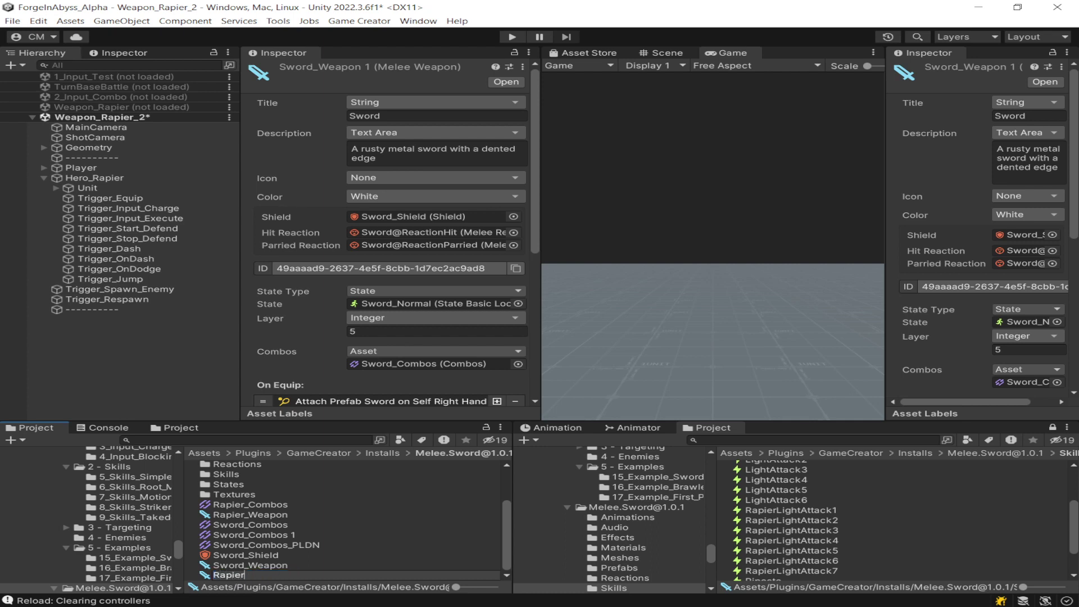
text(_Weapon2)
key(Return)
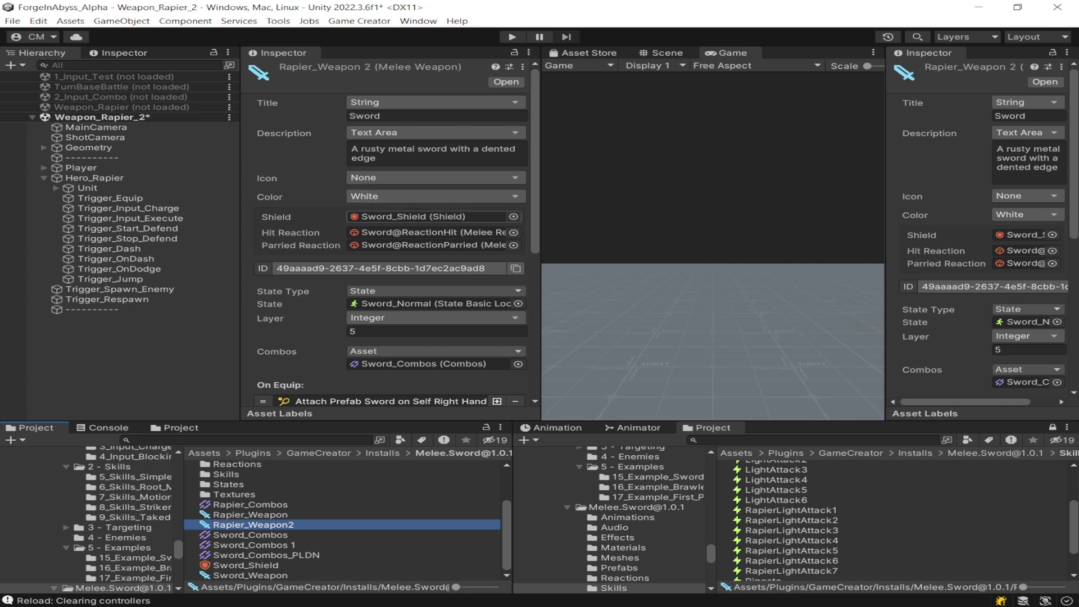
Review the Rapier_Weapon2 asset's shield, reaction, state and combo settings and its equip, unequip and dodge instructions
scroll(433, 225, down, 10)
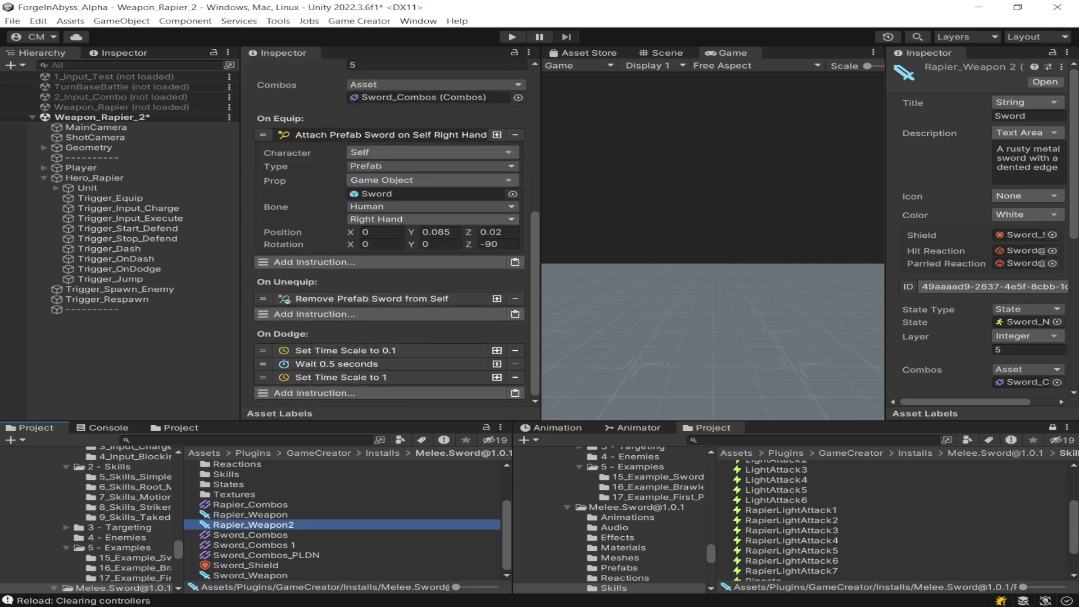
scroll(388, 236, up, 10)
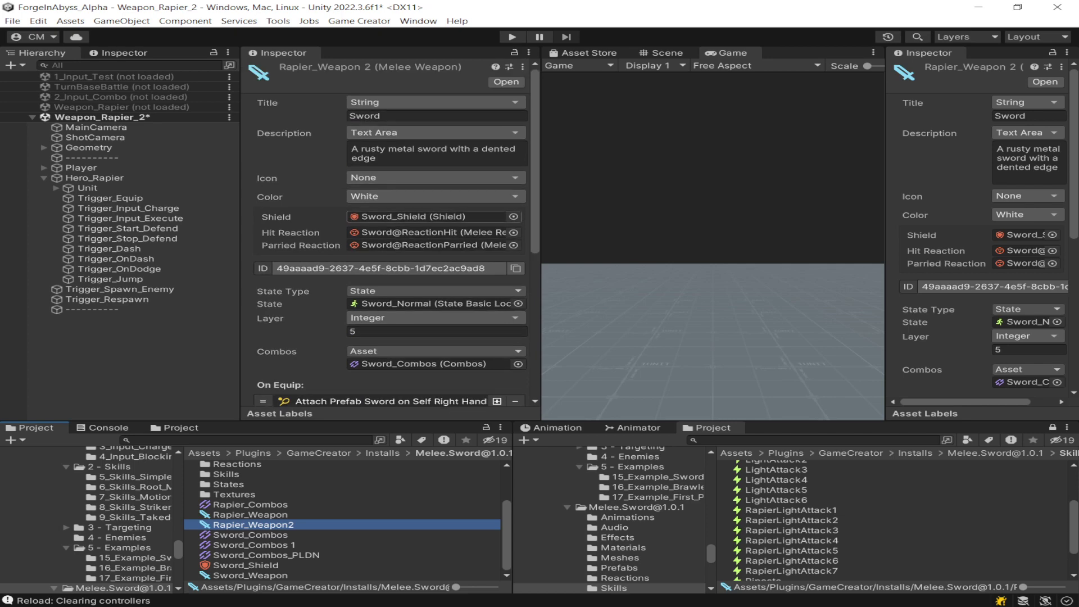
scroll(433, 225, down, 1)
scroll(433, 224, up, 1)
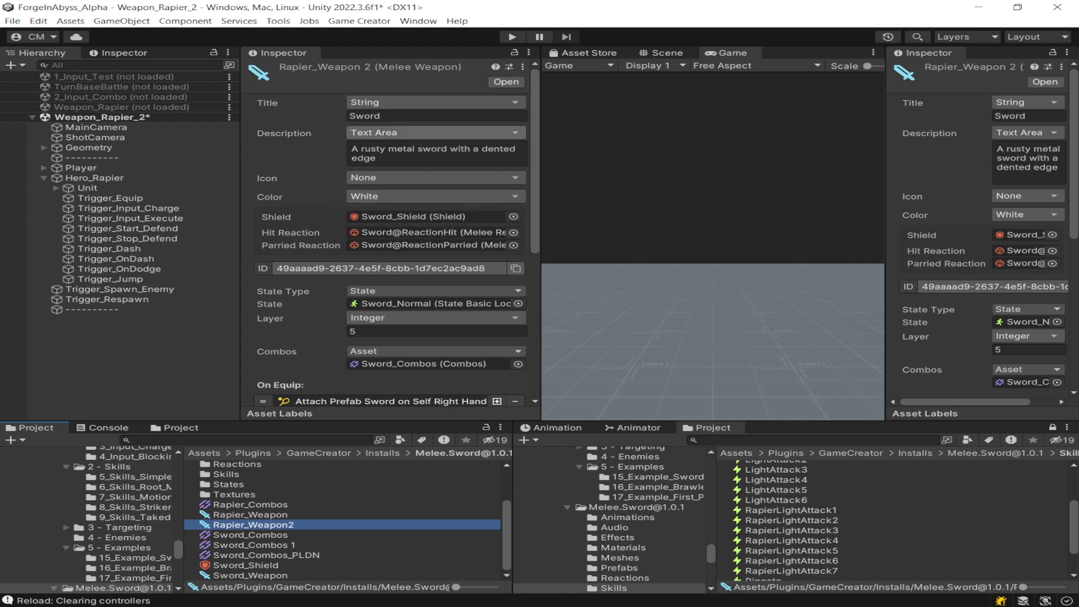
scroll(388, 234, down, 1)
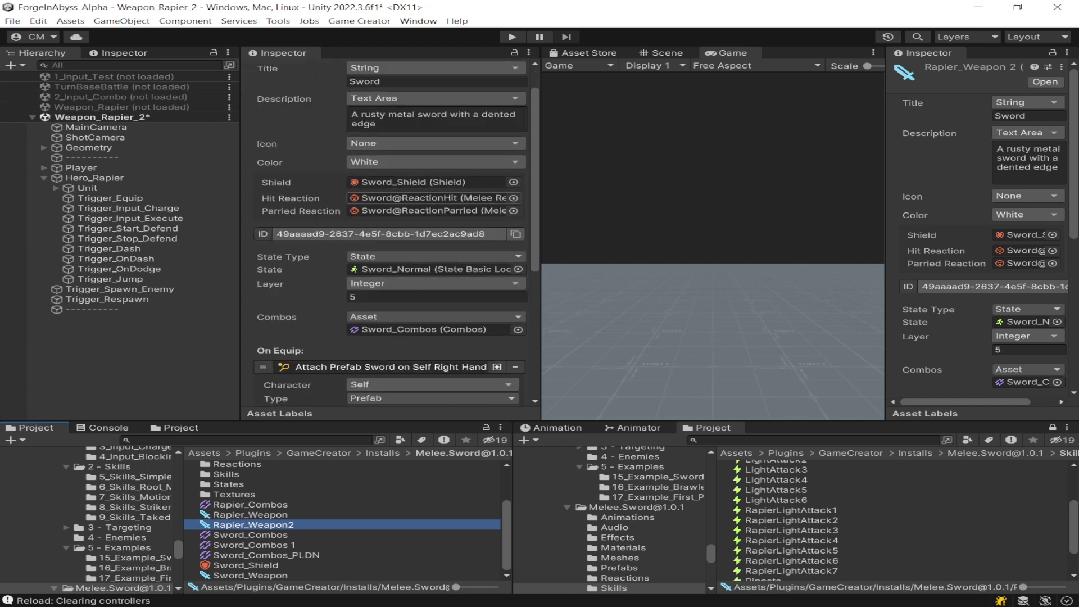
scroll(388, 233, down, 1)
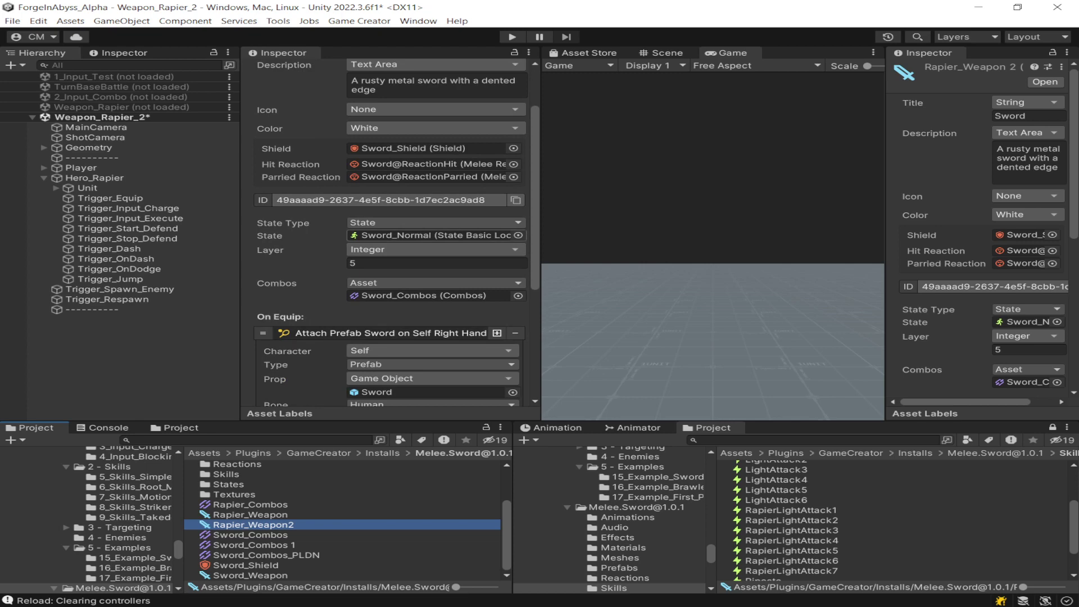
Set the Rapier_Weapon2 asset's title to Rapier and its description to Senjata Asuna
scroll(388, 233, down, 4)
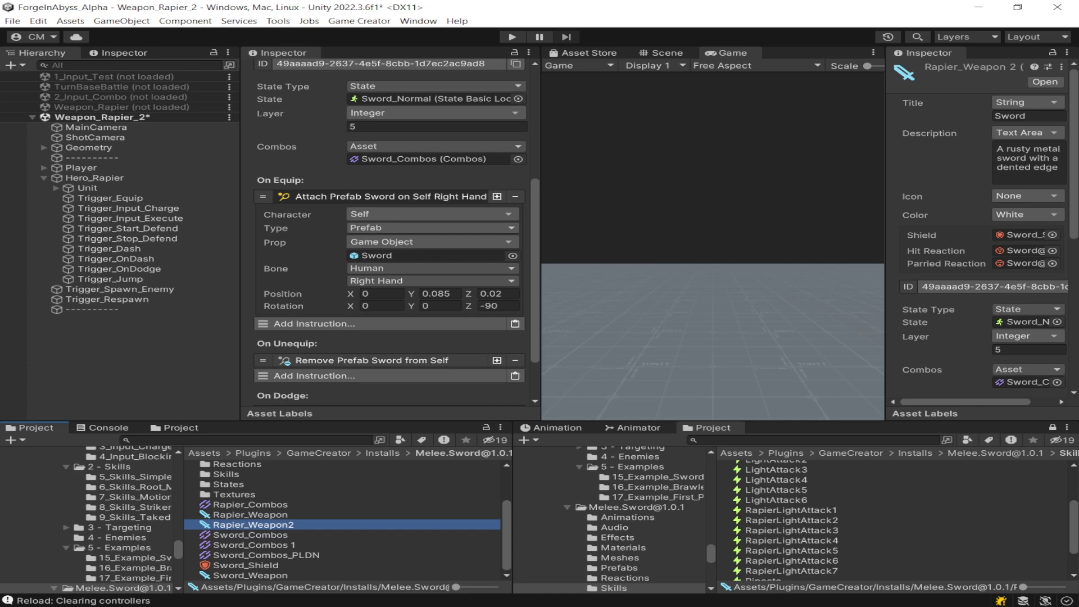
scroll(388, 233, up, 6)
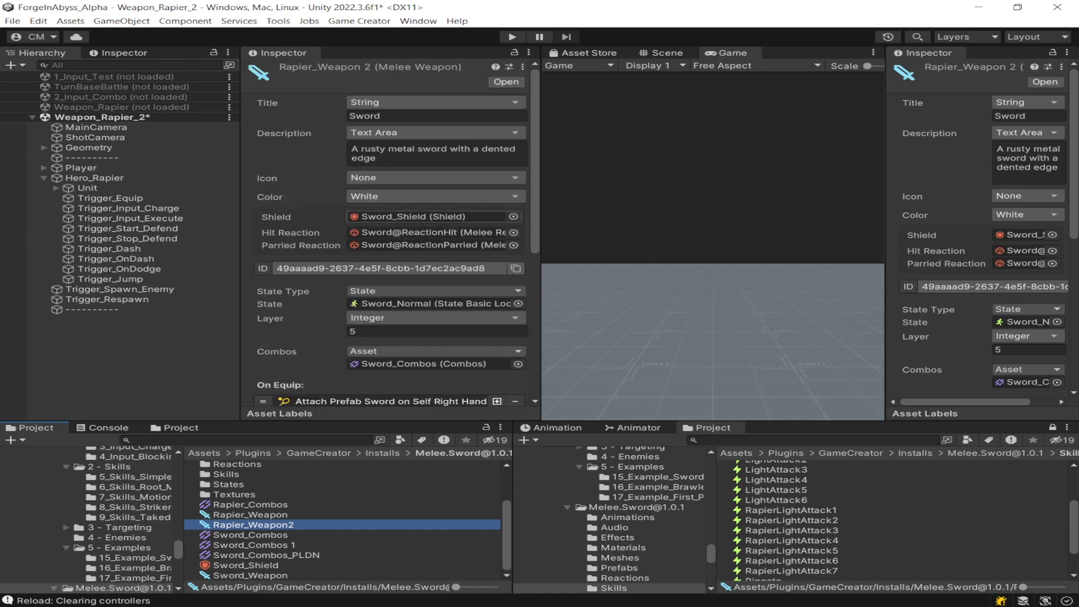
click(437, 116)
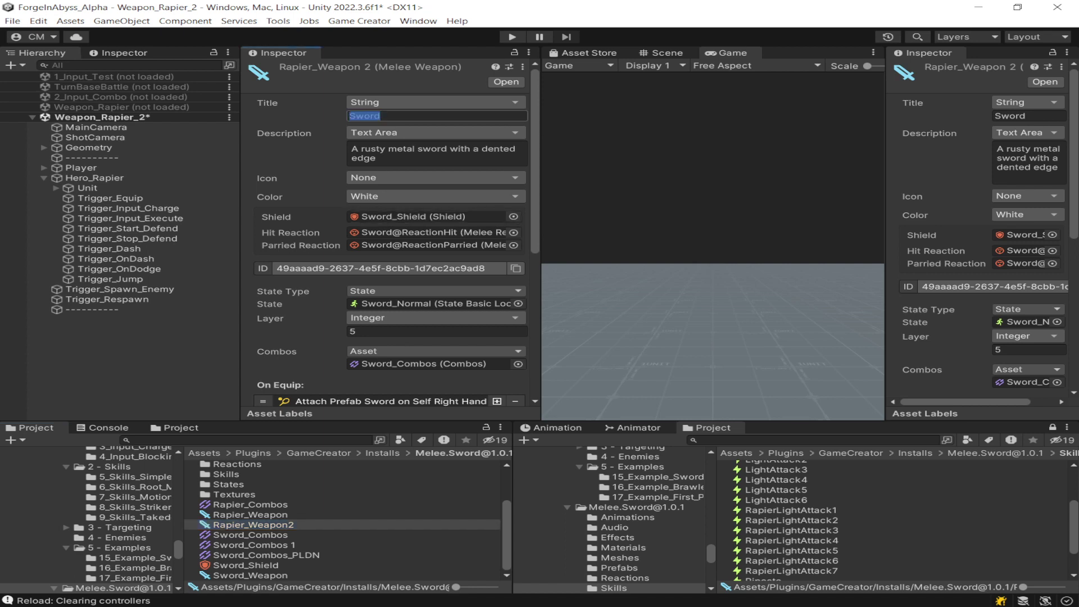
text(Rapier)
key(Tab)
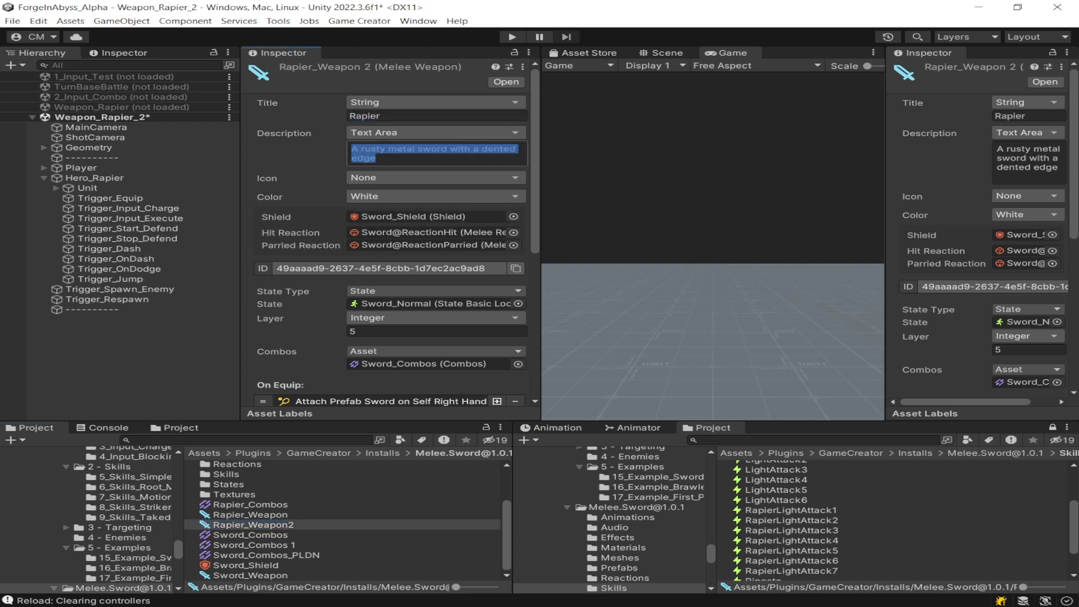
text(Senjata Asuna)
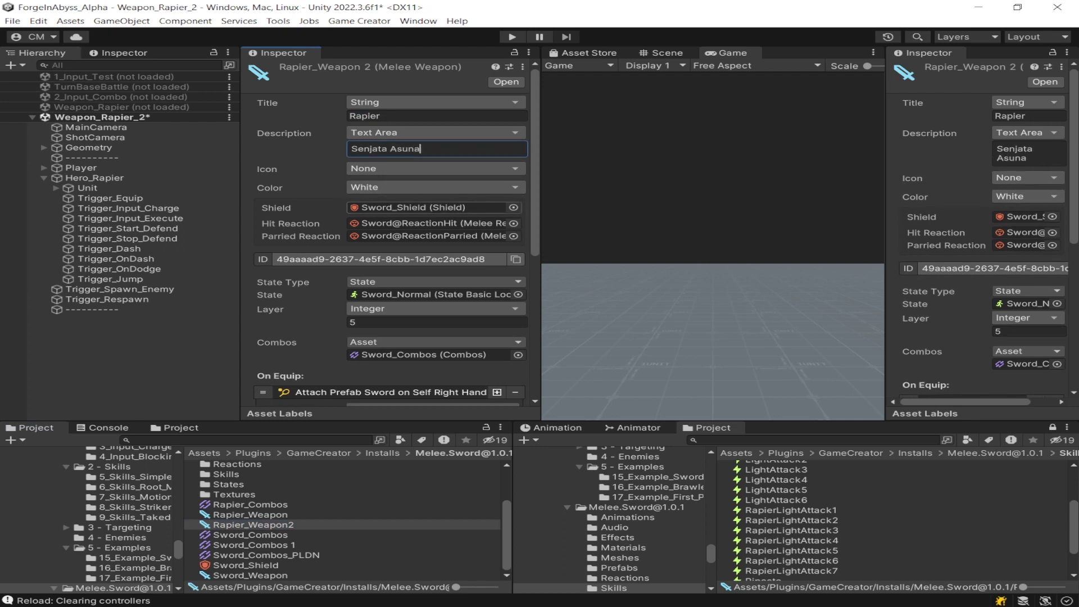
Locate the weapon's hit reaction asset, keep the weapon's inspector locked, and show Sword@ReactionHit in a widened second inspector
click(426, 208)
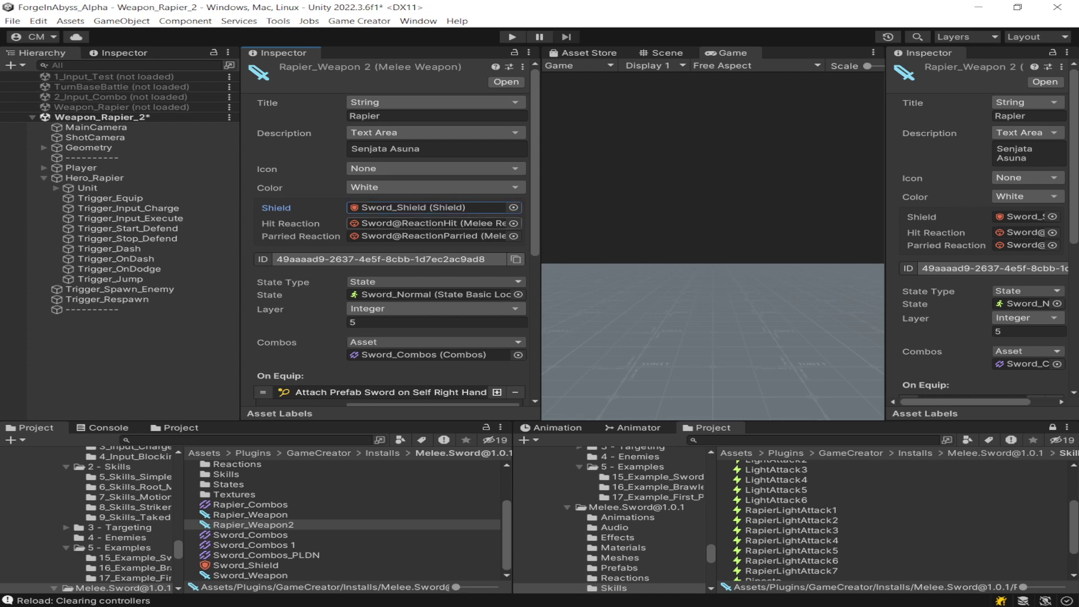
click(428, 224)
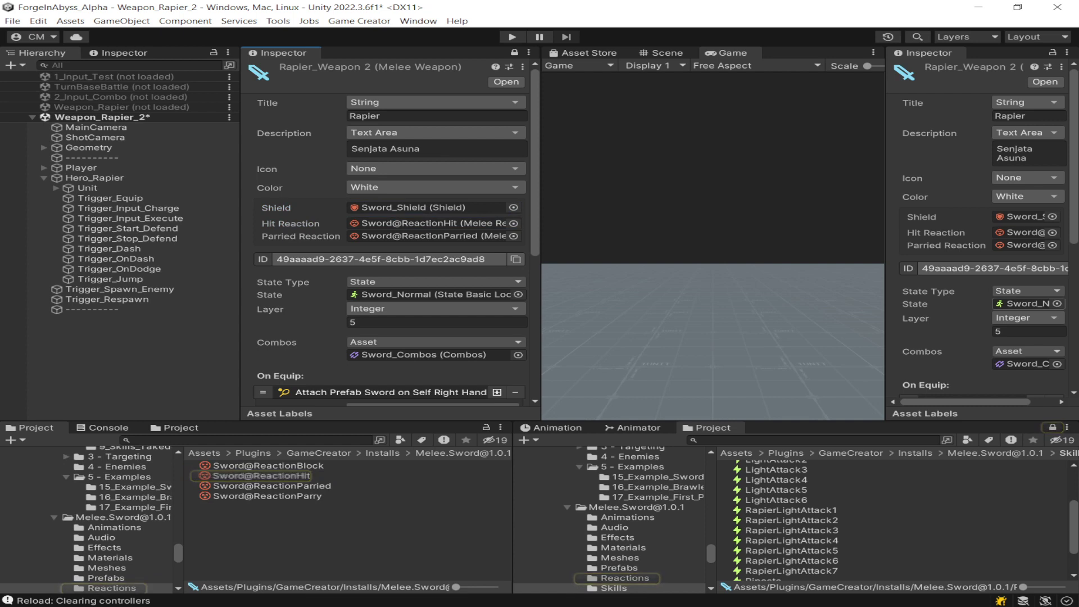
drag(885, 236, 768, 236)
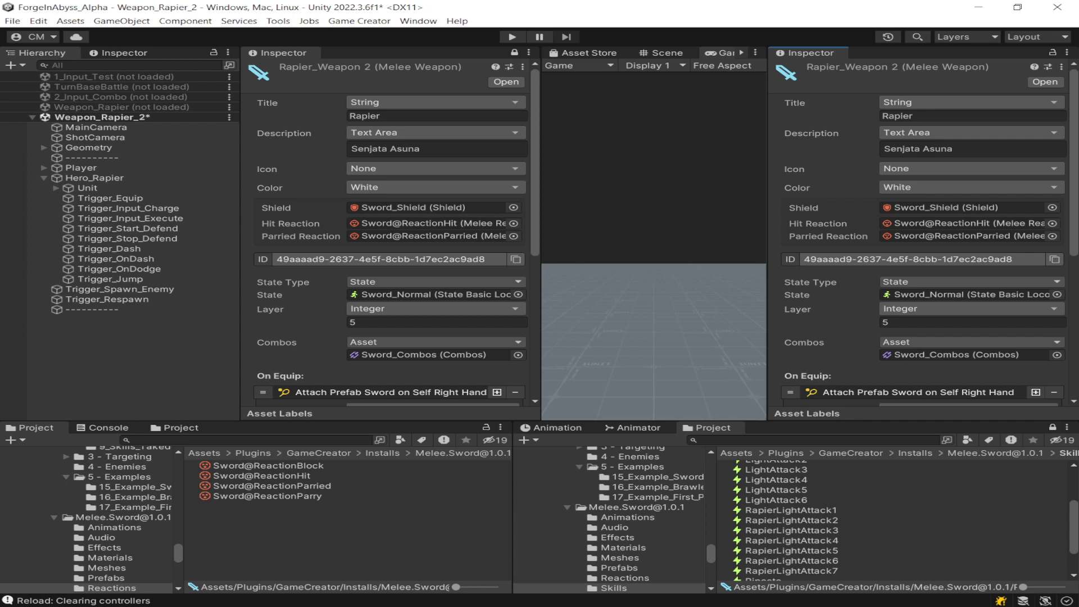
click(261, 476)
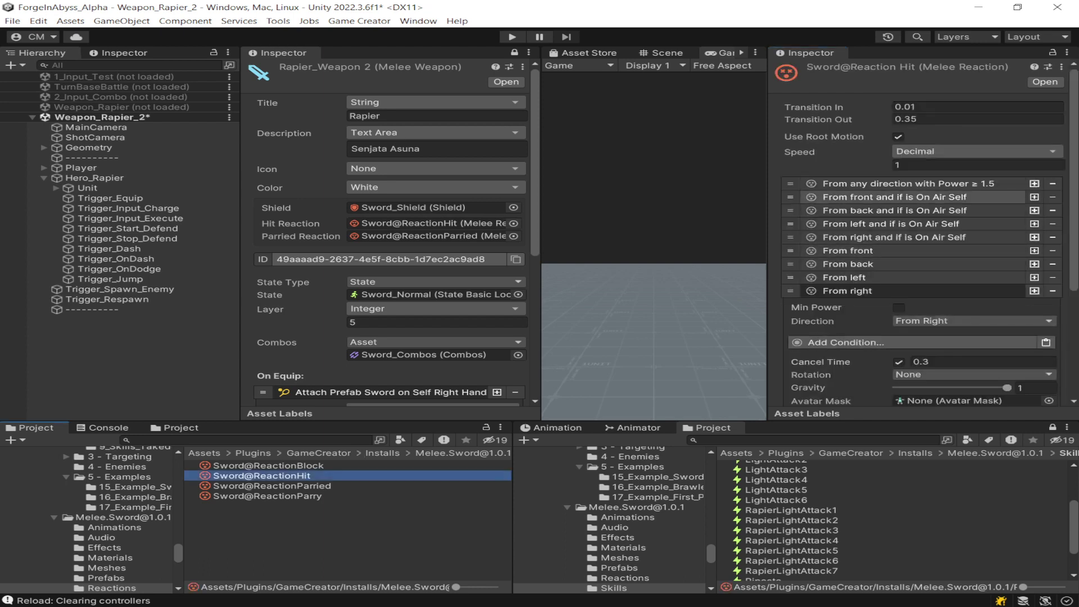
Examine the any-direction and From front reactions of Sword@ReactionHit and locate the Sword@HitGroundF1 to F3 clips in the project
click(899, 184)
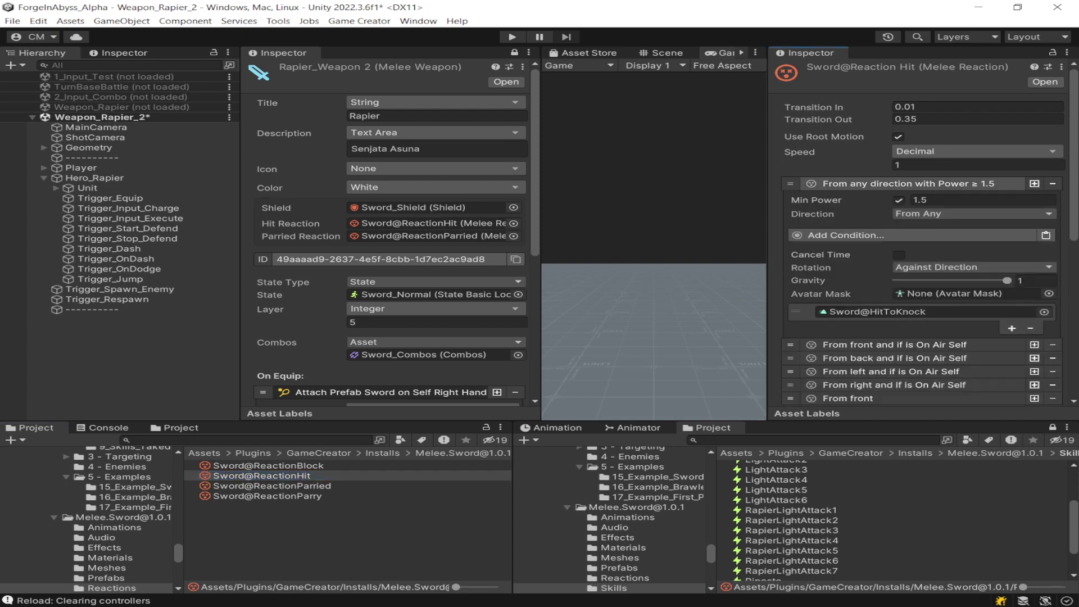
click(908, 184)
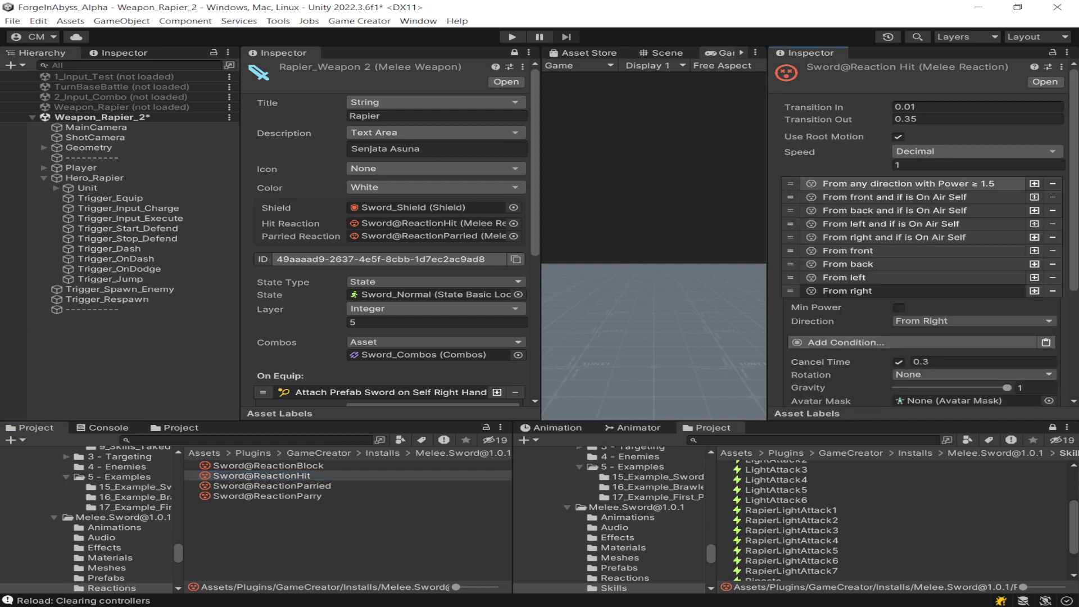
click(908, 184)
click(908, 184)
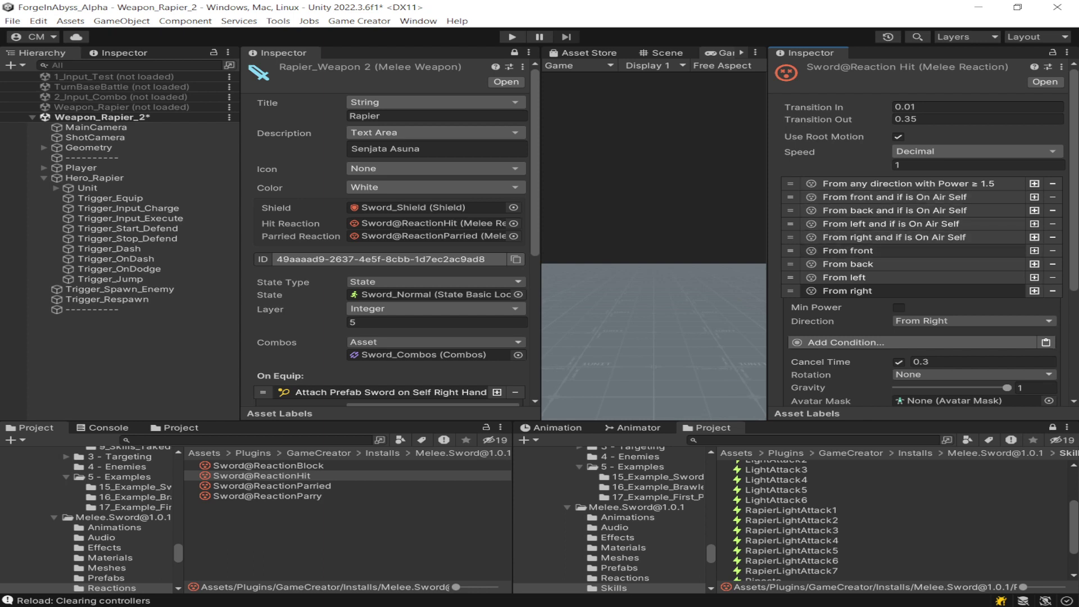
click(899, 251)
scroll(922, 236, down, 3)
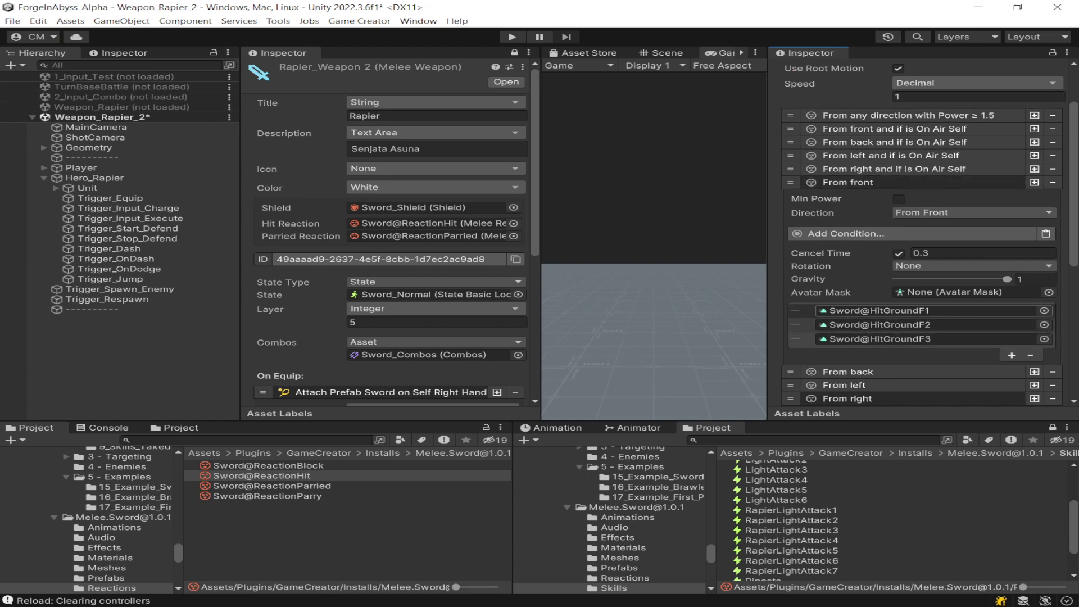
click(925, 310)
click(925, 325)
click(925, 338)
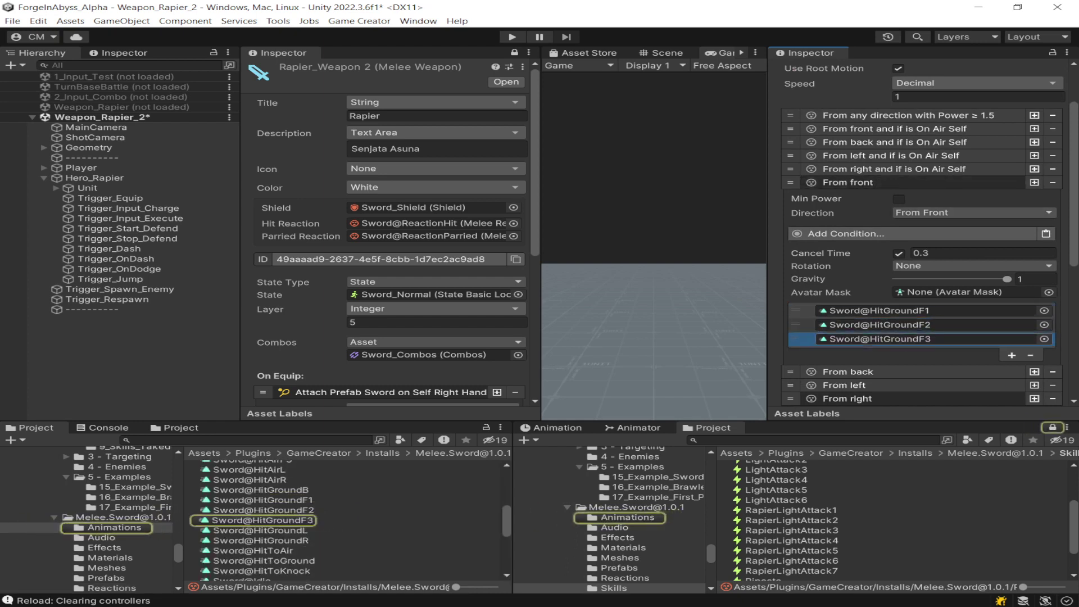
key(Up)
key(Up)
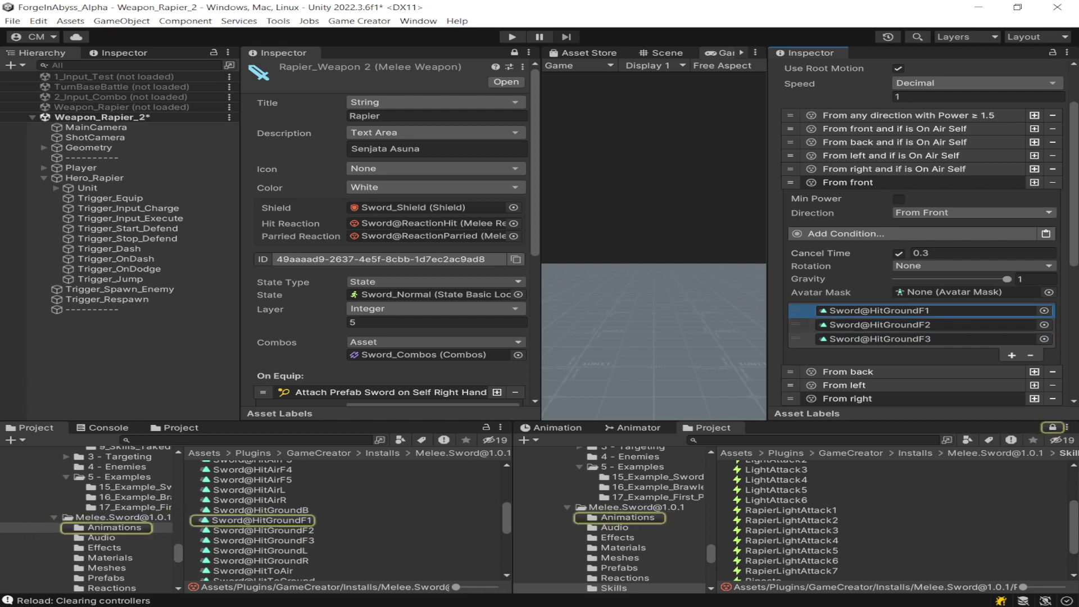
scroll(921, 230, down, 3)
key(Down)
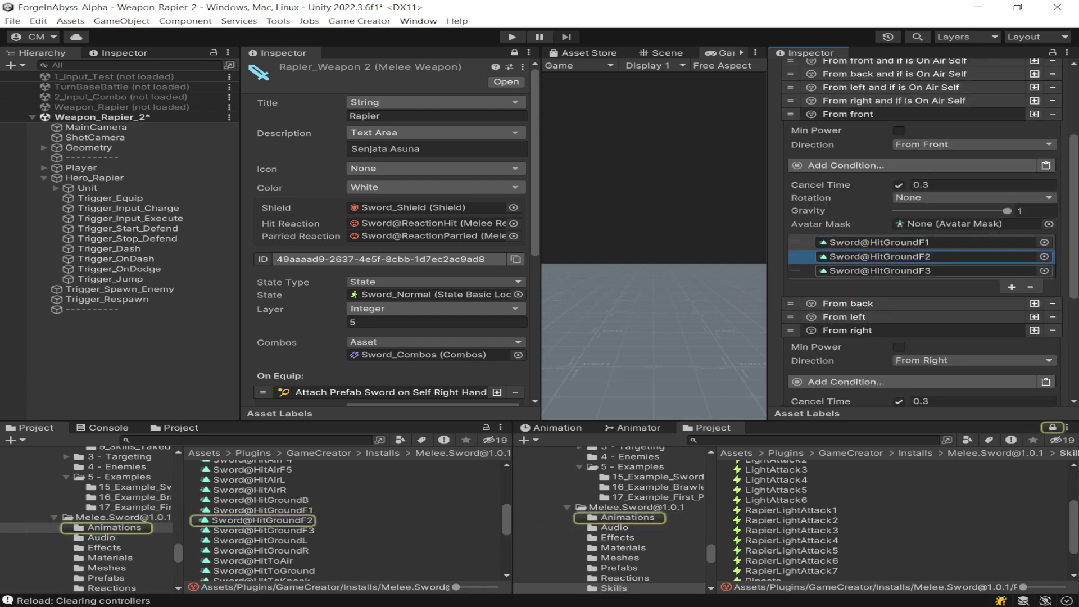
key(Down)
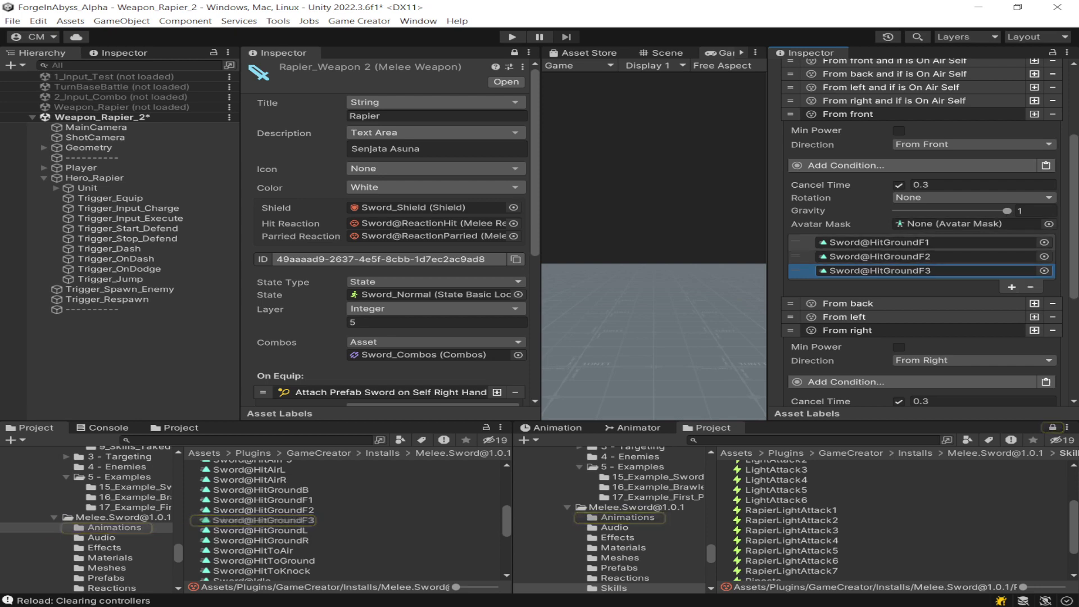
Review the From right and From top reactions of Sword@ReactionHit and collapse the expanded entries
scroll(922, 231, down, 5)
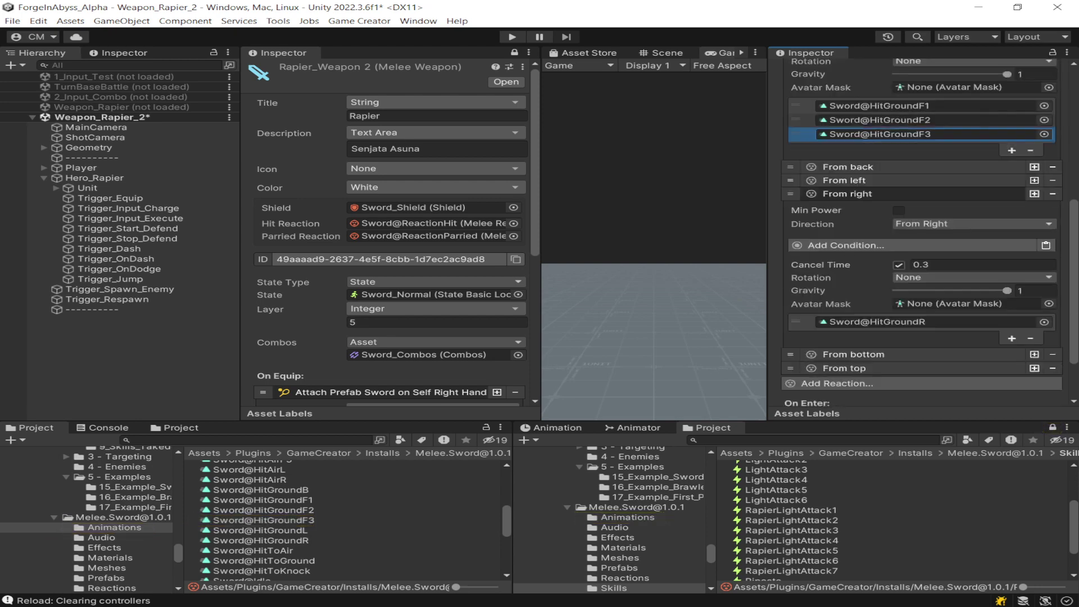
click(913, 302)
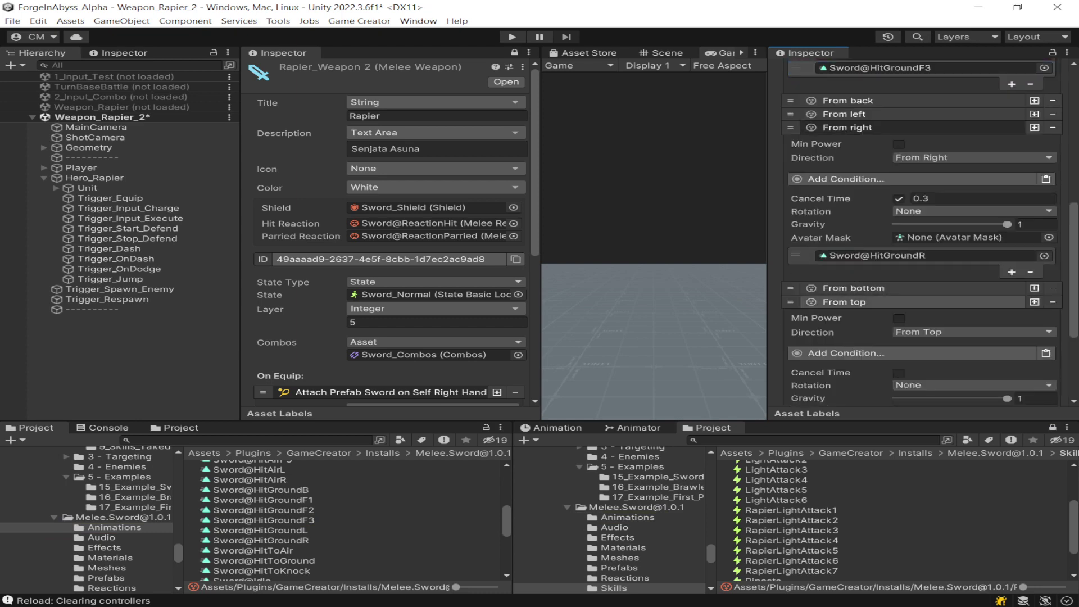
scroll(922, 231, down, 3)
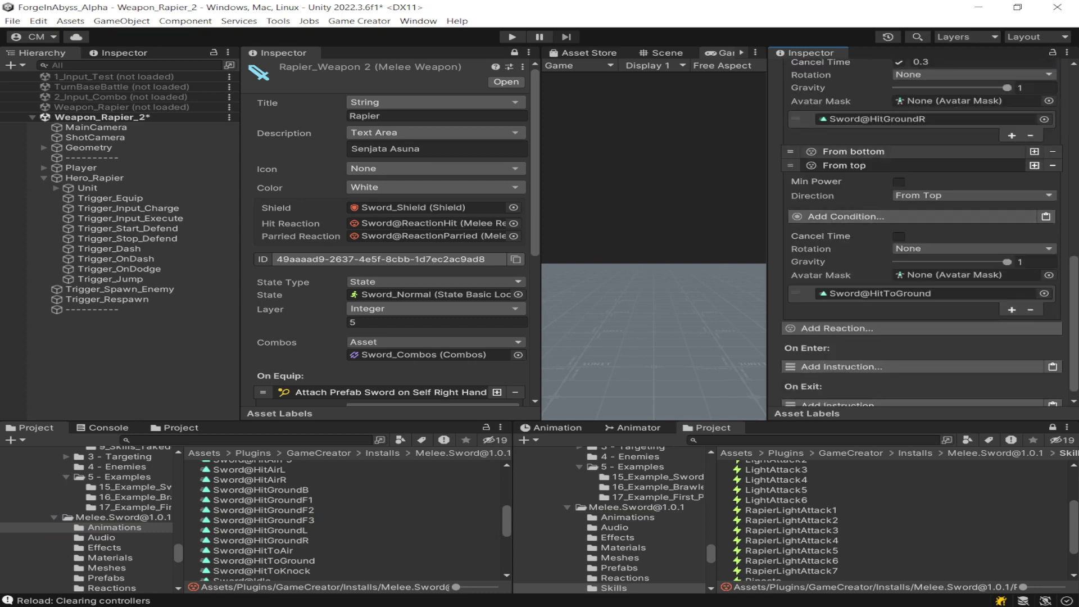
click(845, 165)
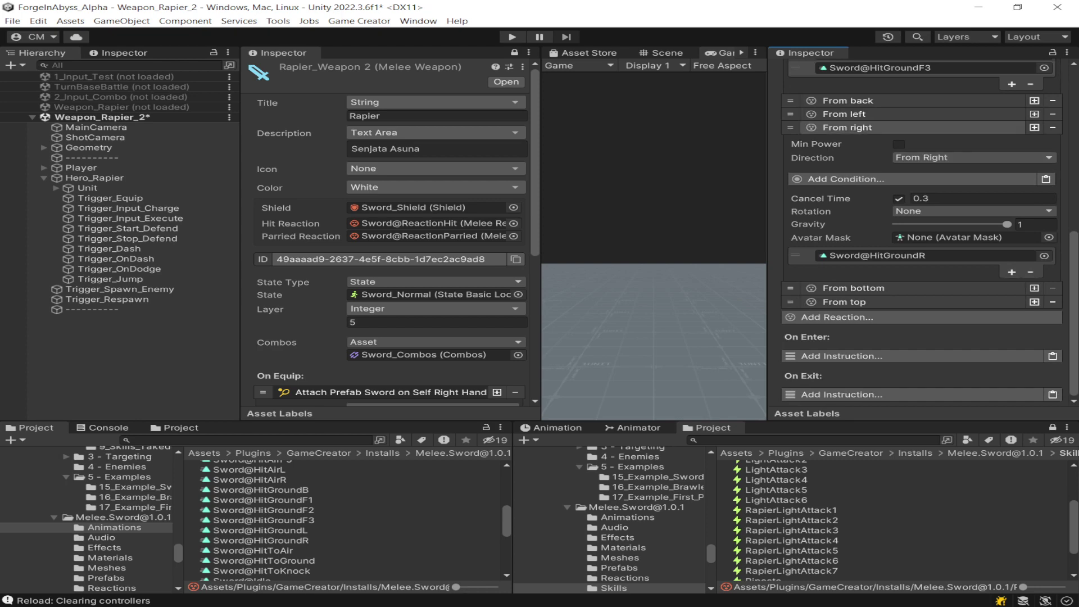
click(912, 128)
scroll(913, 184, up, 3)
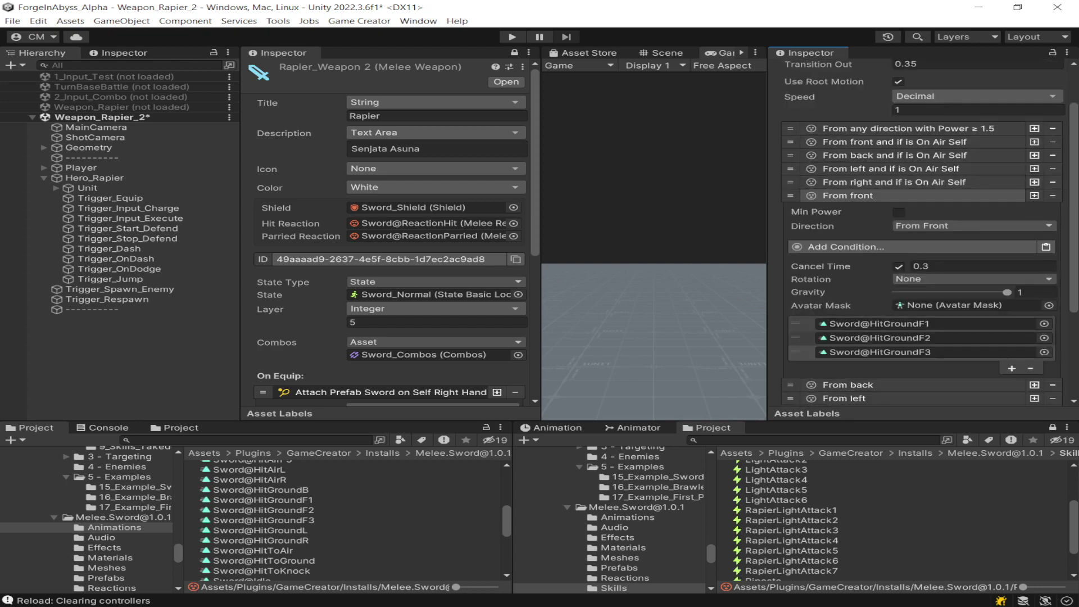
click(913, 195)
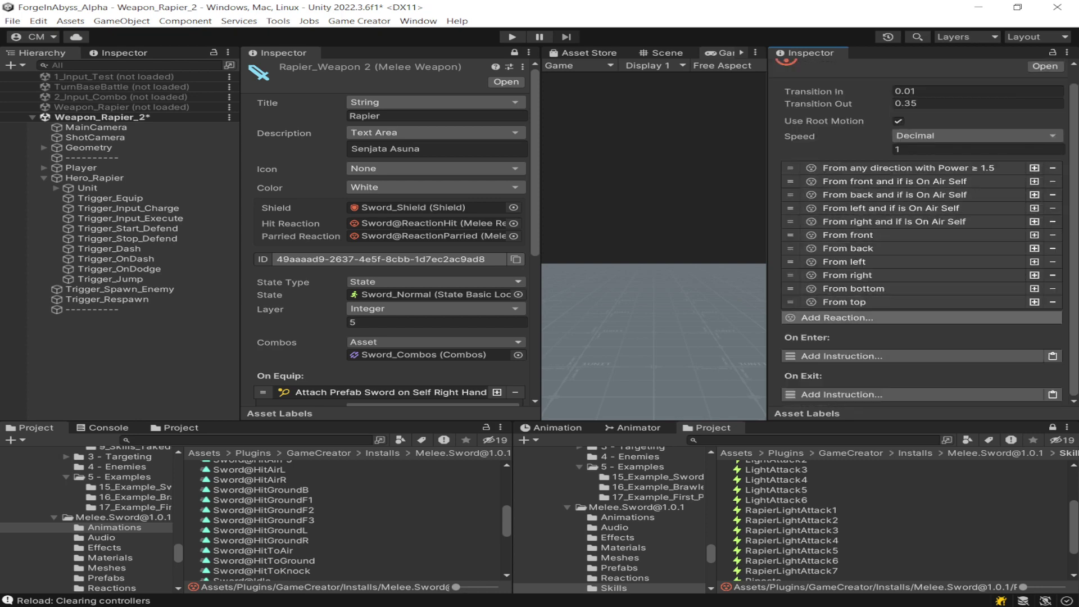
Try adding an empty any-direction reaction to Sword@ReactionHit and remove it again
click(913, 317)
scroll(899, 298, down, 1)
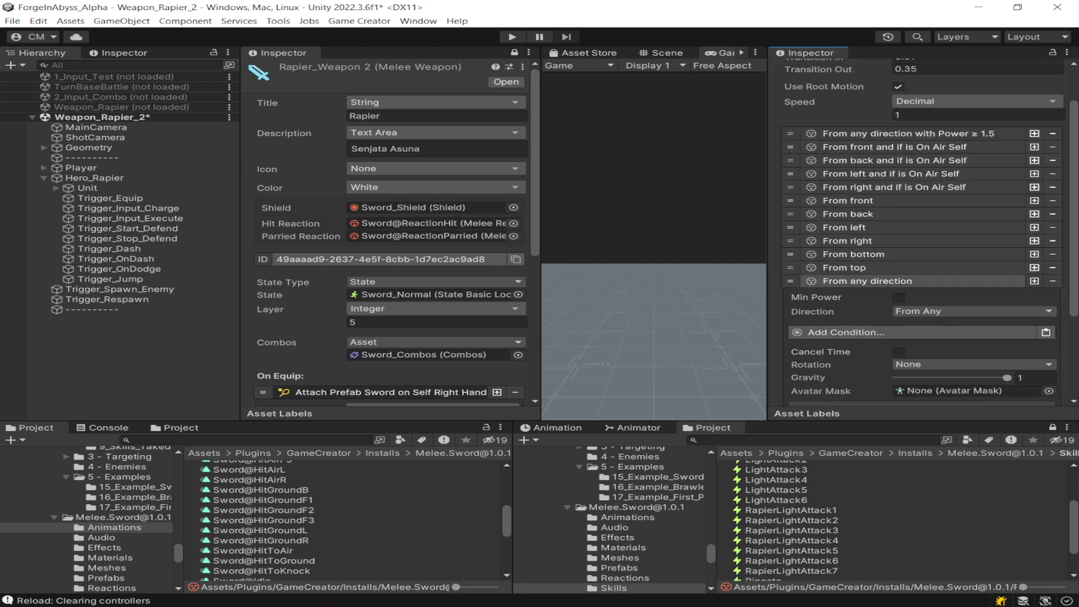
click(1053, 282)
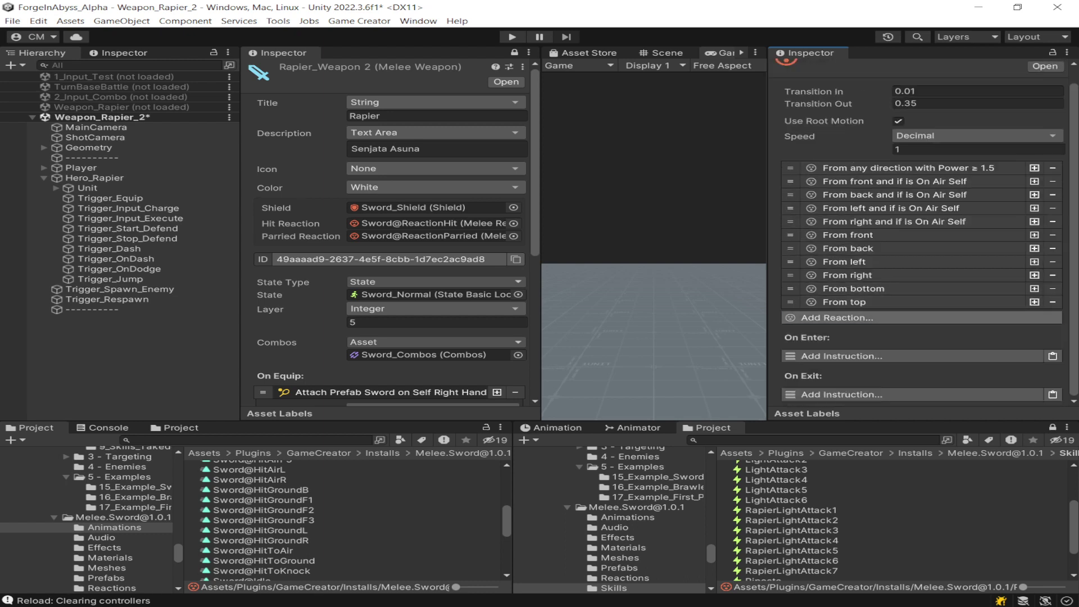
click(913, 317)
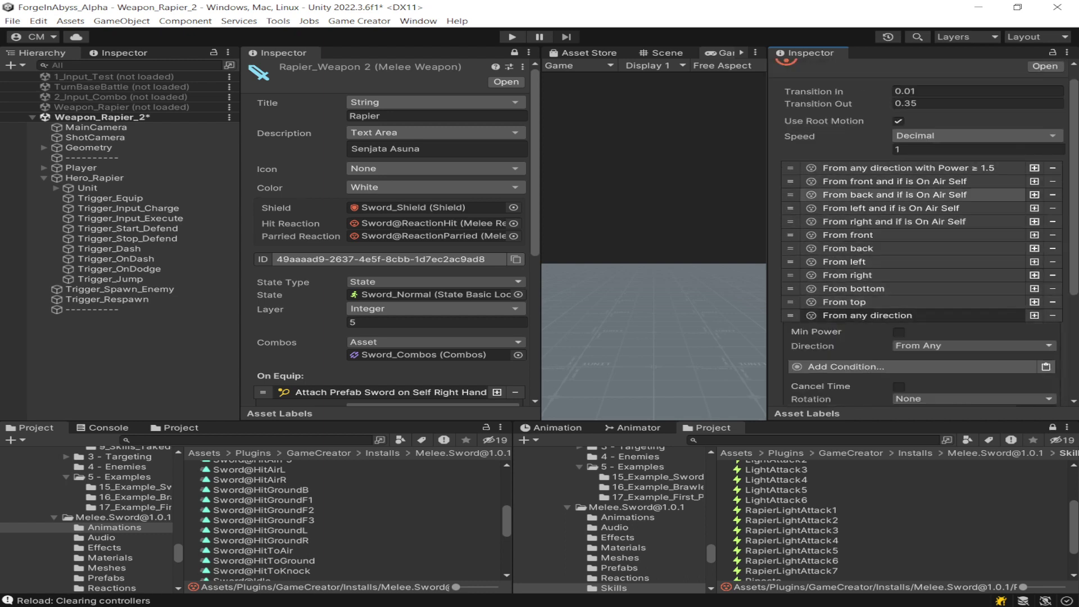
scroll(899, 262, down, 3)
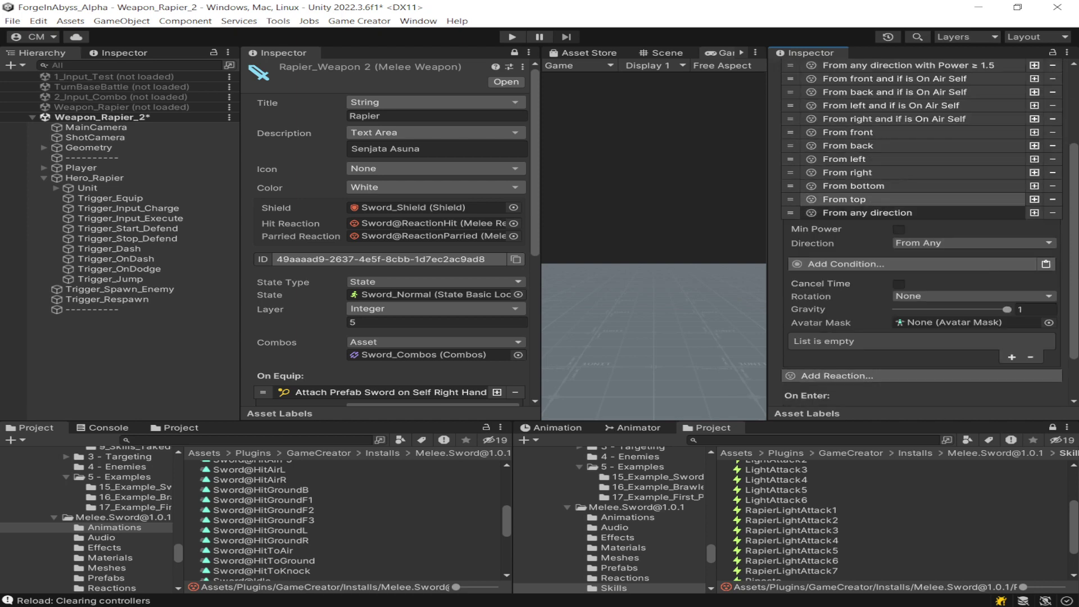
click(1052, 212)
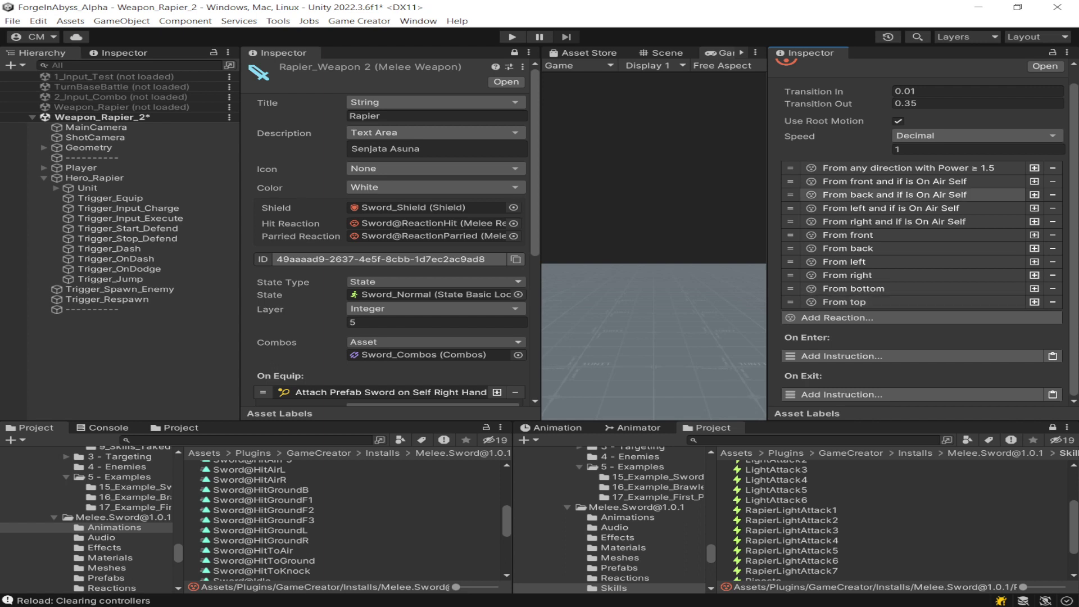
click(866, 302)
click(865, 302)
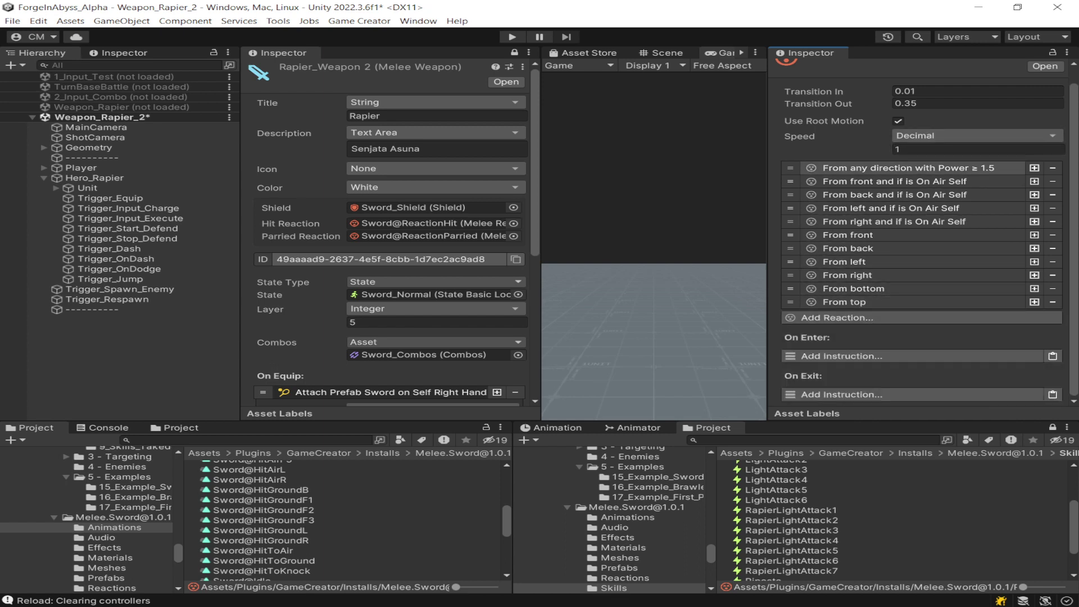
Duplicate the Sword@ReactionHit asset in the Reactions folder and name the copy Rapier@ReactionHit
click(428, 223)
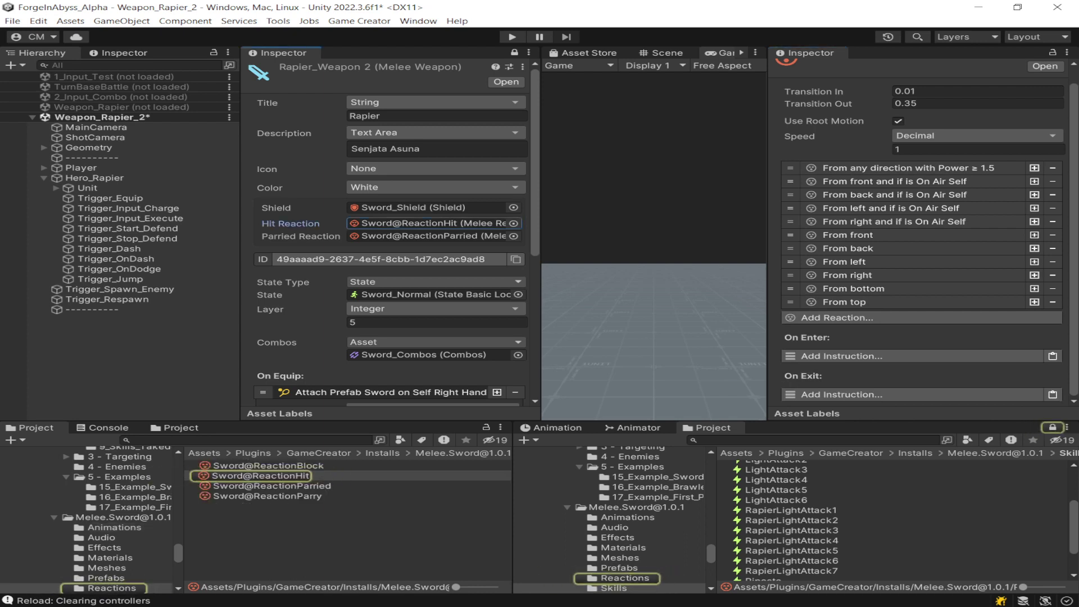
click(261, 476)
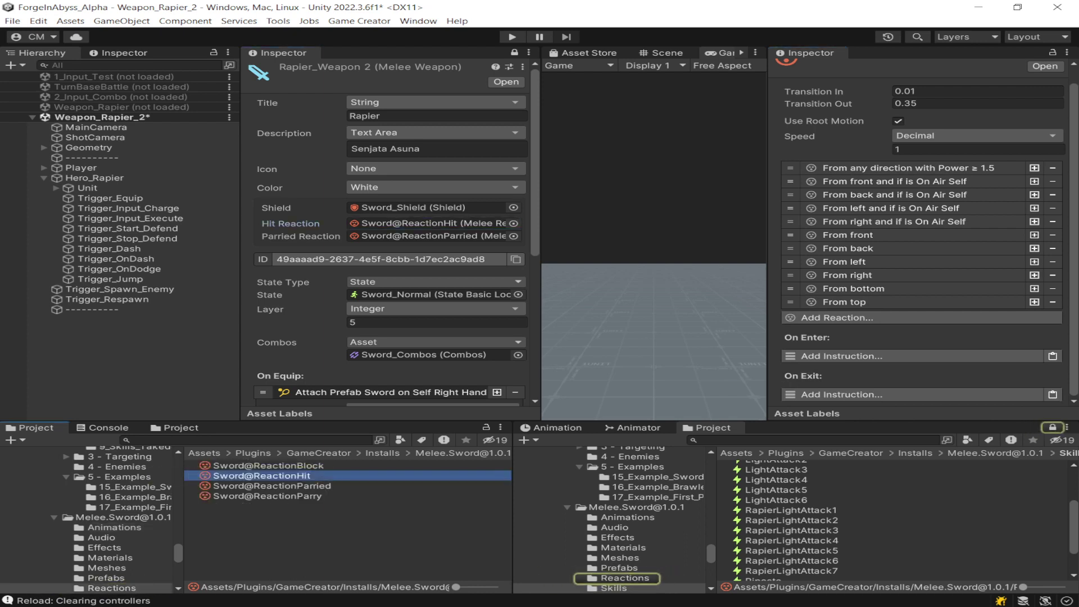
key(ctrl+d)
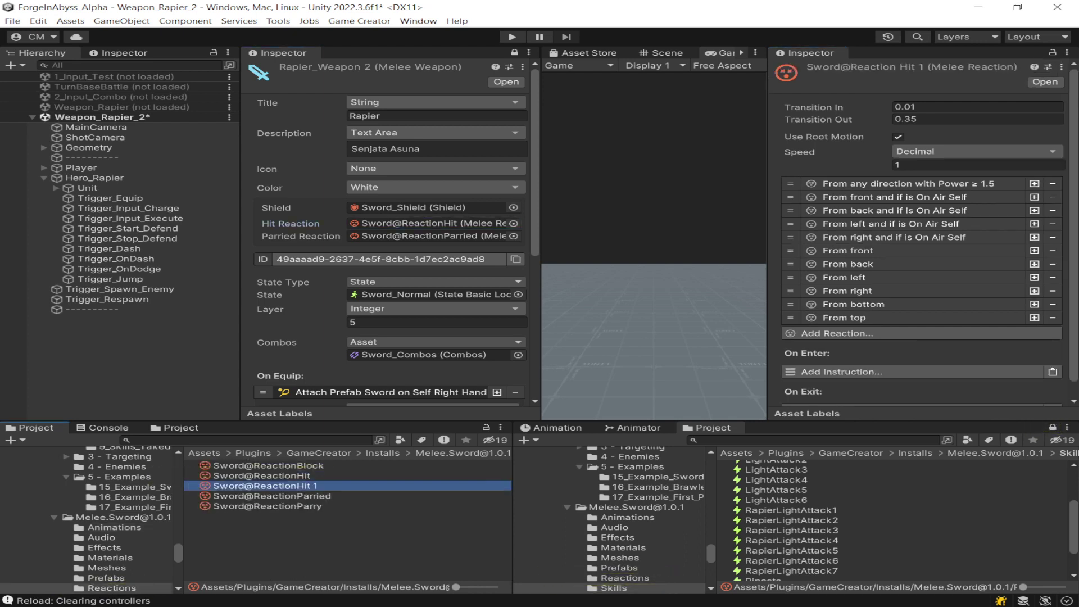
key(F2)
drag(318, 485, 253, 486)
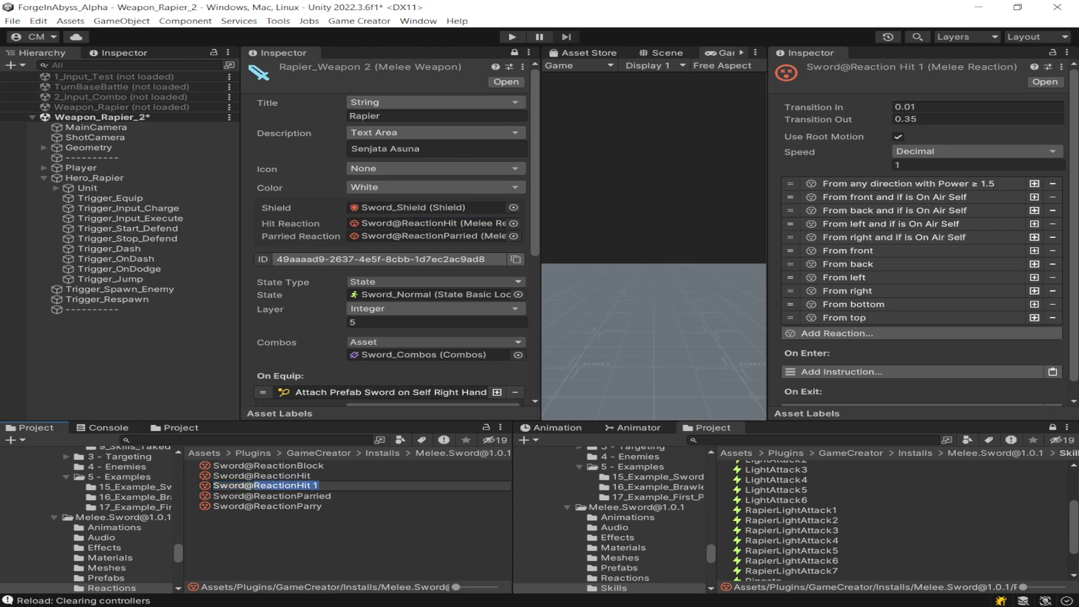
click(238, 486)
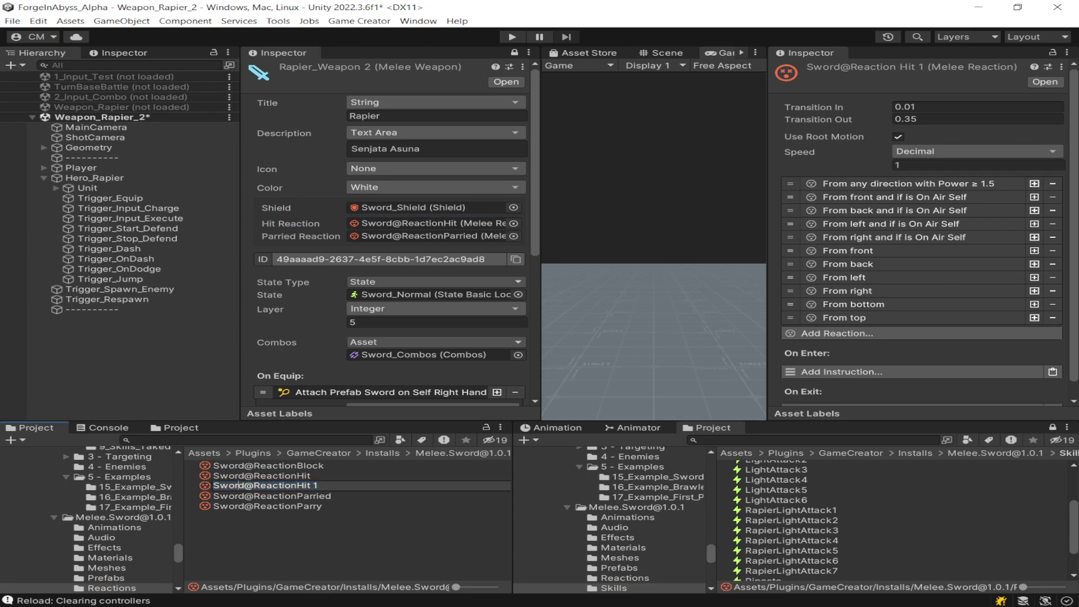
key(shift+Home)
text(Rapier)
key(Return)
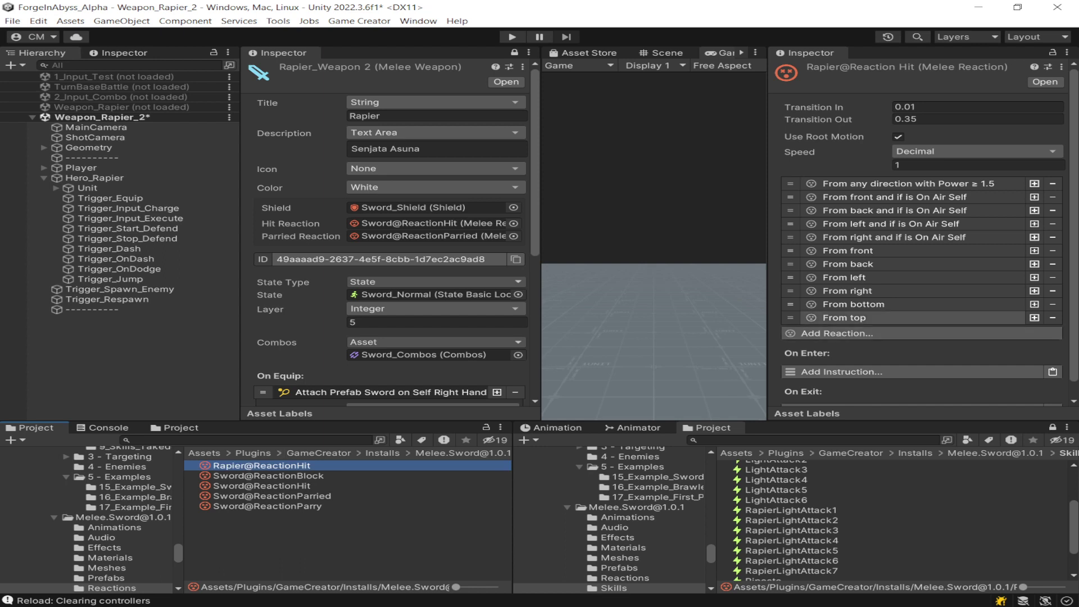
Try adding a fourth animation entry to the From front reaction of Rapier@ReactionHit and remove it again
scroll(911, 270, down, 1)
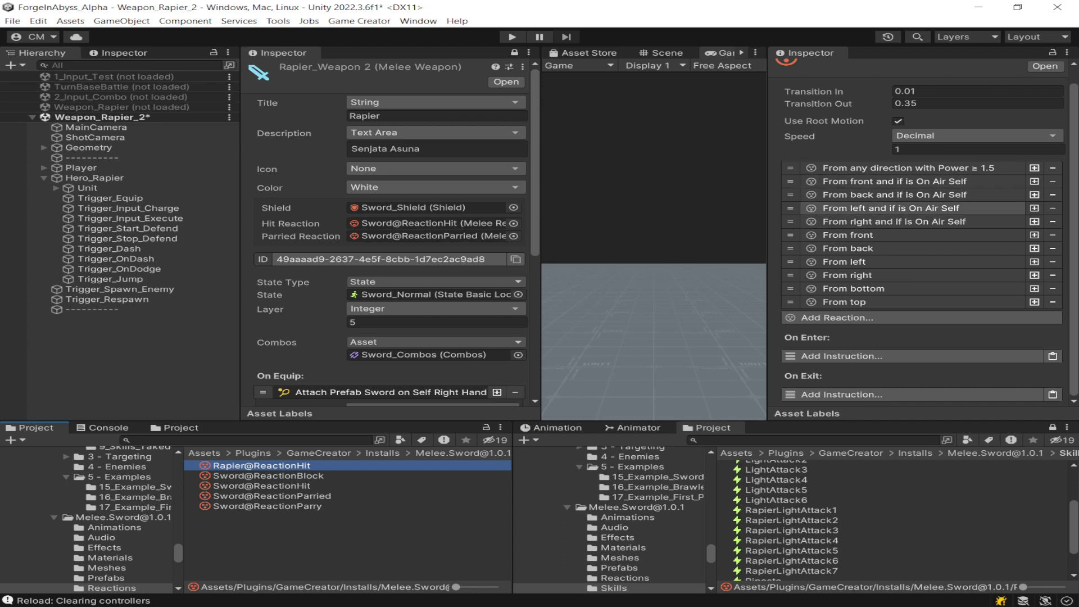
click(847, 235)
scroll(921, 235, down, 3)
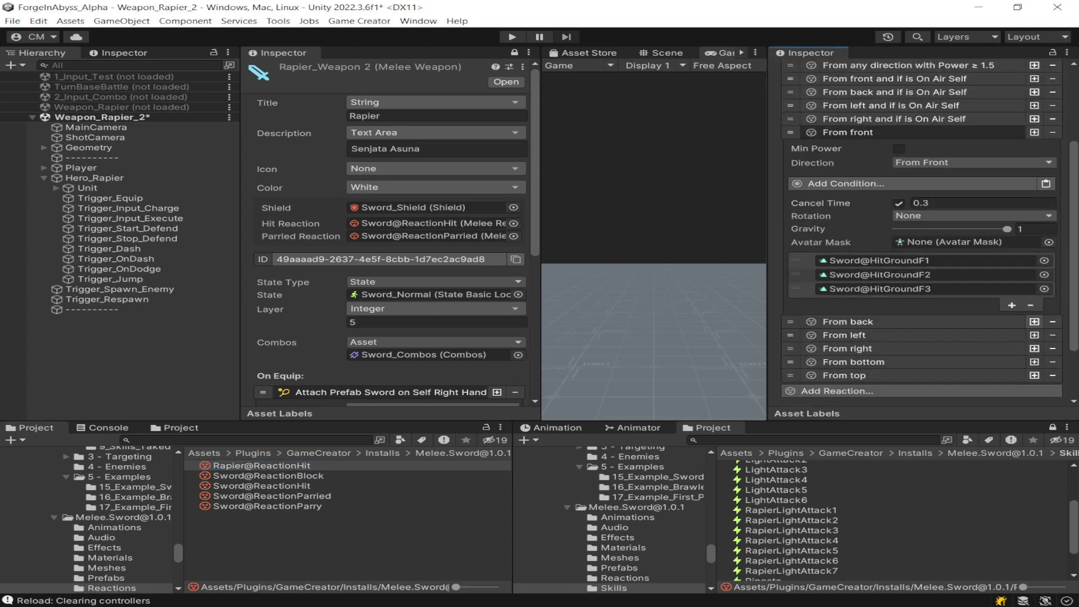
click(1011, 304)
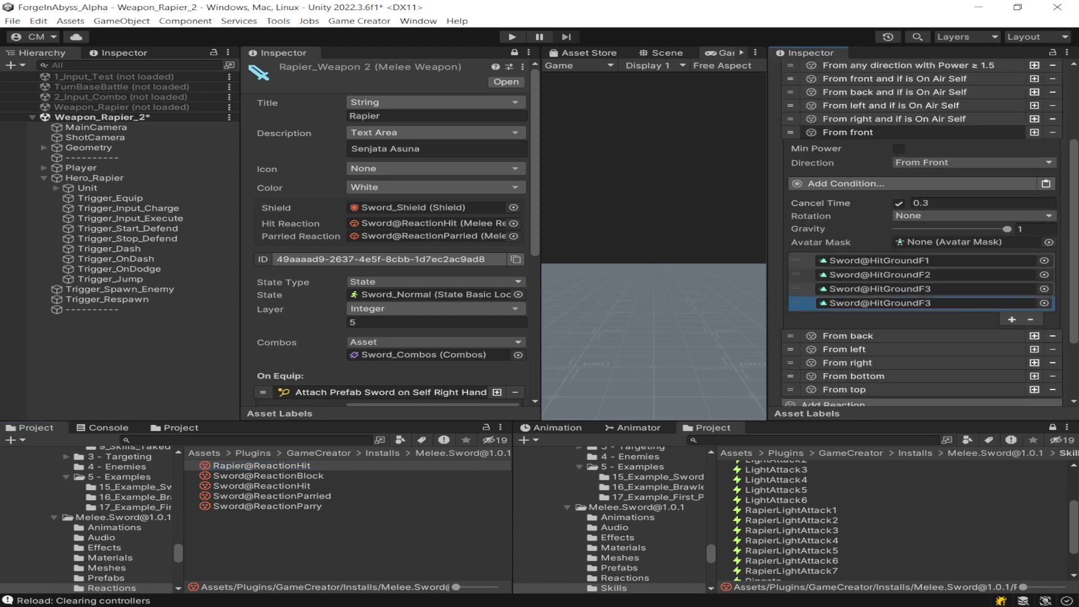
click(928, 303)
click(1030, 319)
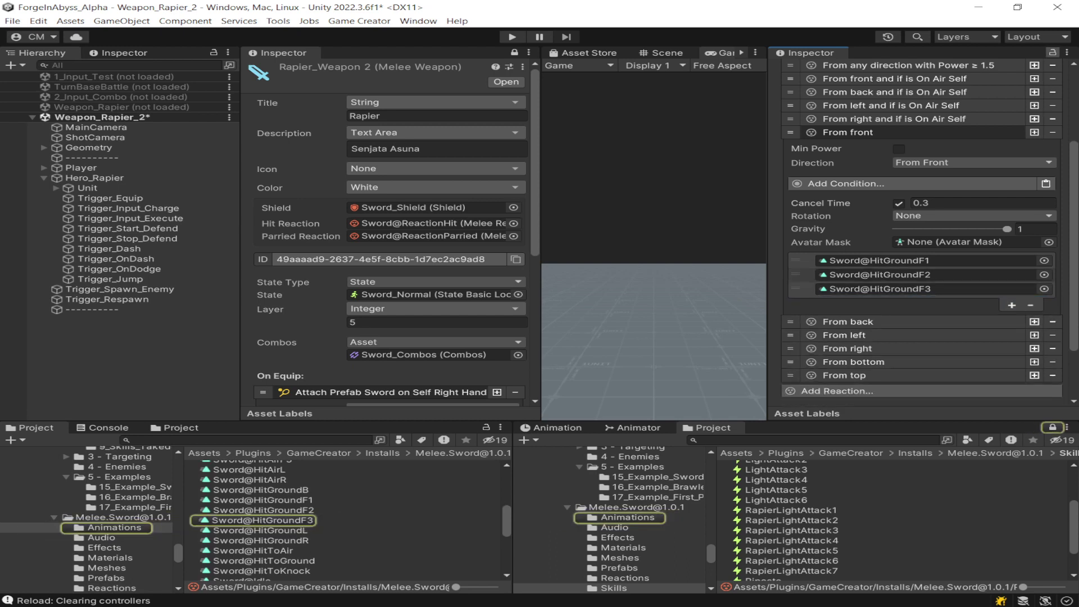
Keep the inspector locked on Rapier@ReactionHit, select its Sword@HitGroundF1 clip in the project and show it in an additional inspector
click(1053, 53)
click(927, 261)
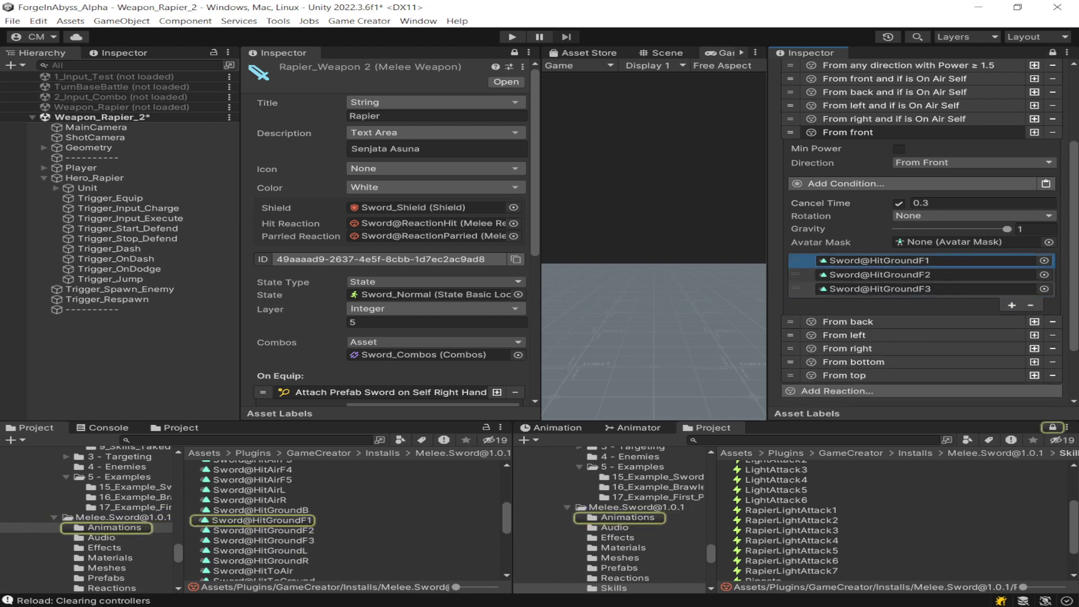
click(263, 530)
click(263, 520)
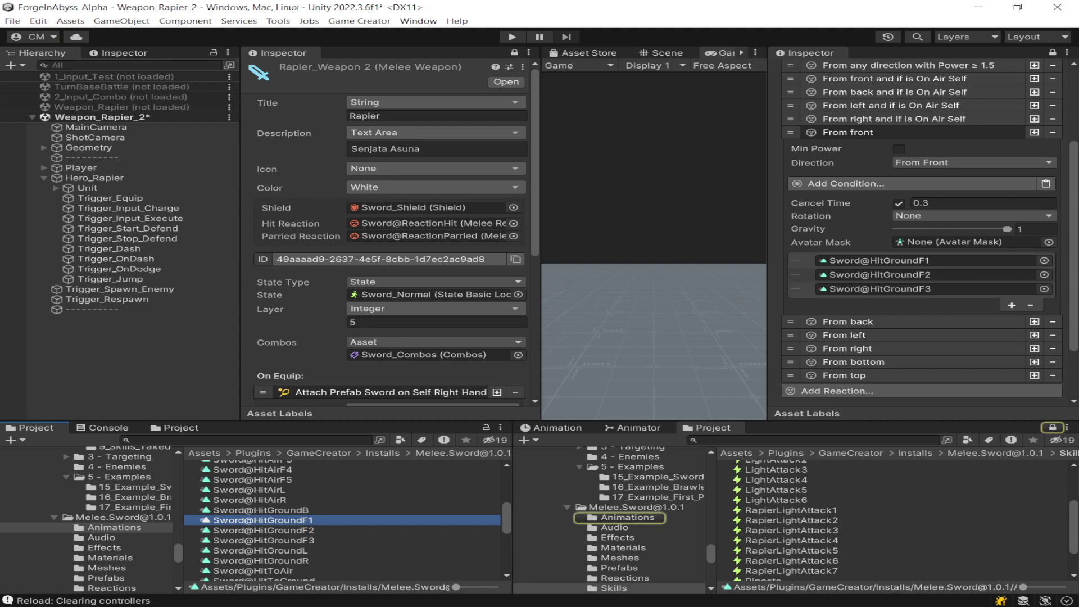
click(529, 52)
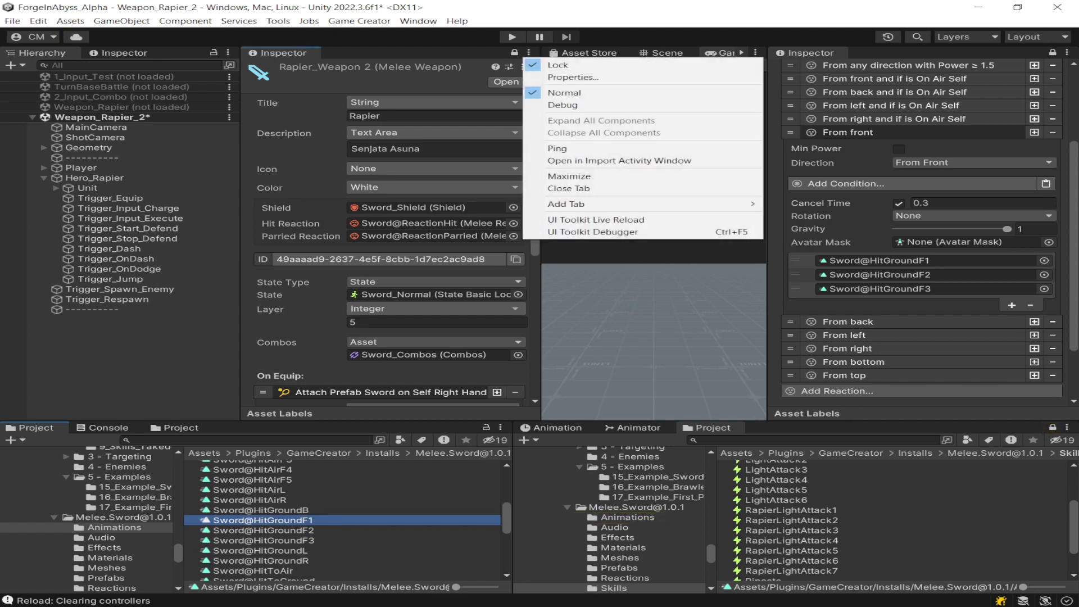
mouse_move(731, 203)
click(798, 228)
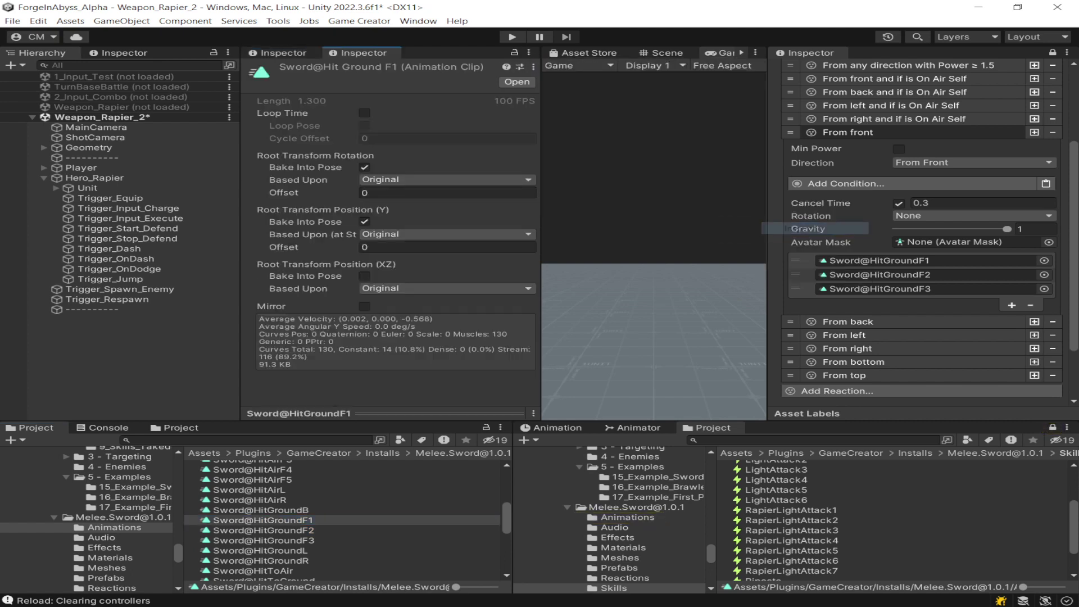
Preview the Sword@HitGroundF1 and Sword@HitGroundF2 animation clips and collapse the preview
click(263, 530)
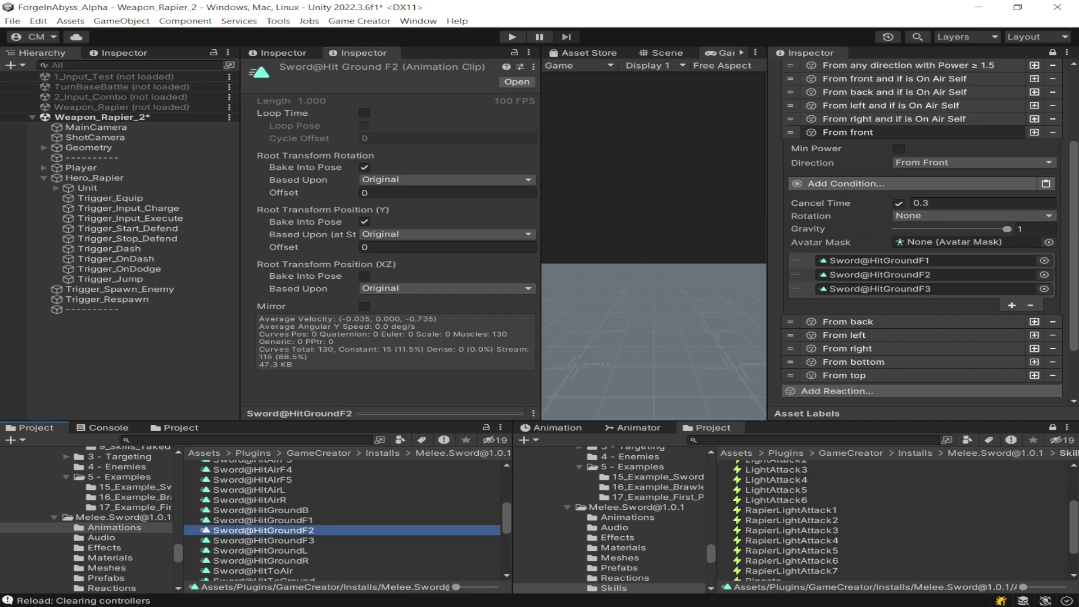
click(263, 520)
click(354, 413)
click(253, 215)
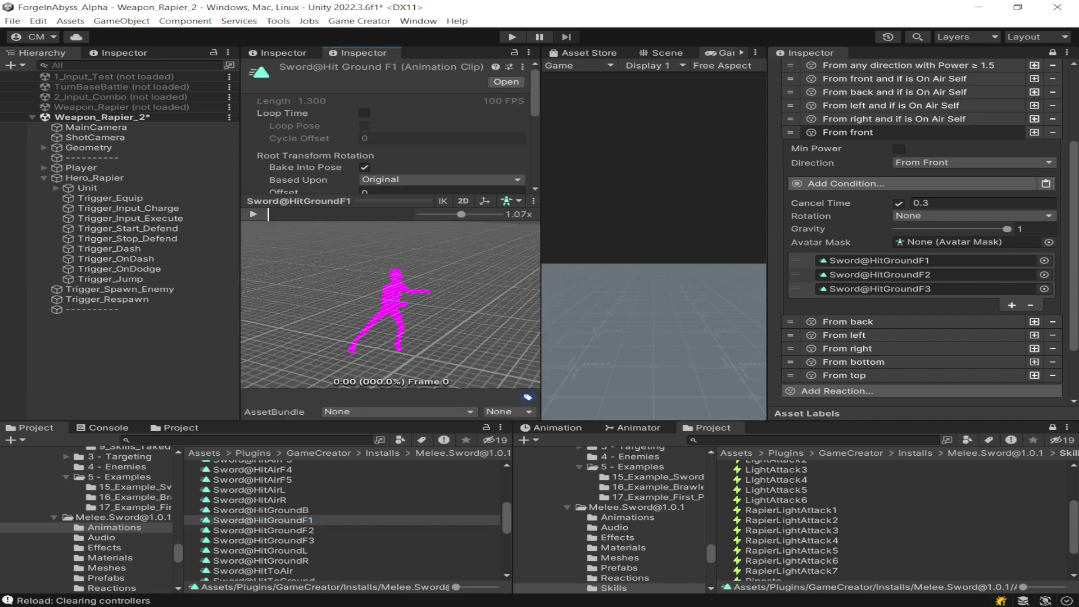
click(354, 201)
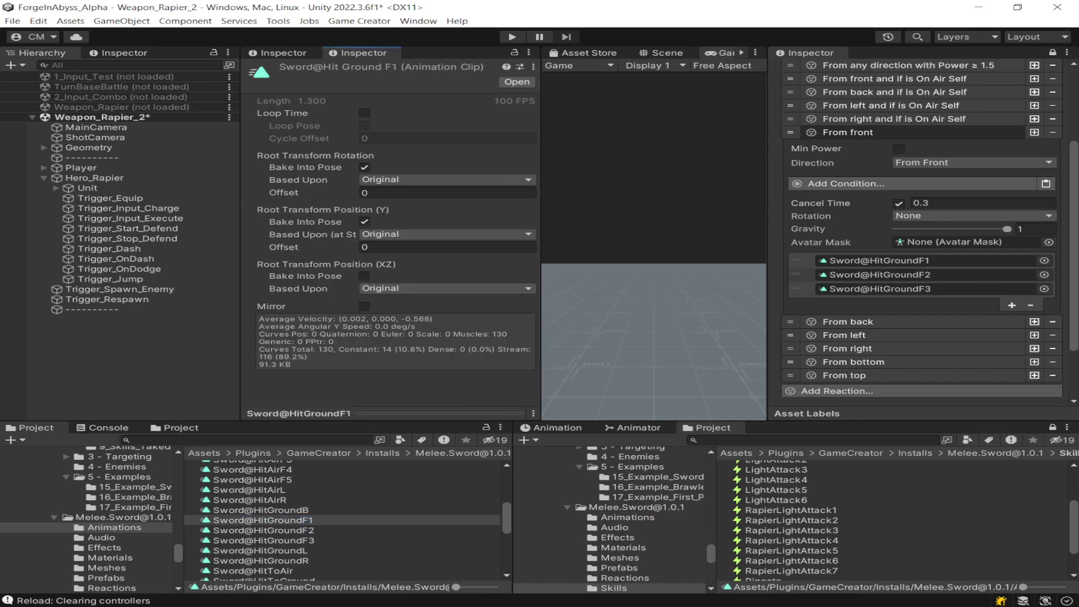
click(263, 530)
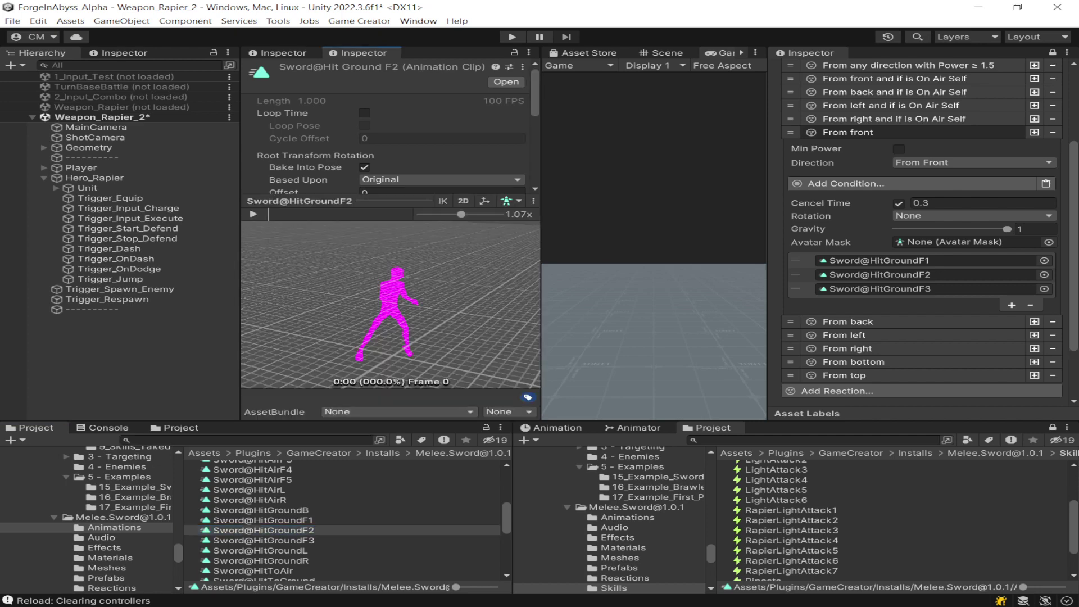
click(253, 215)
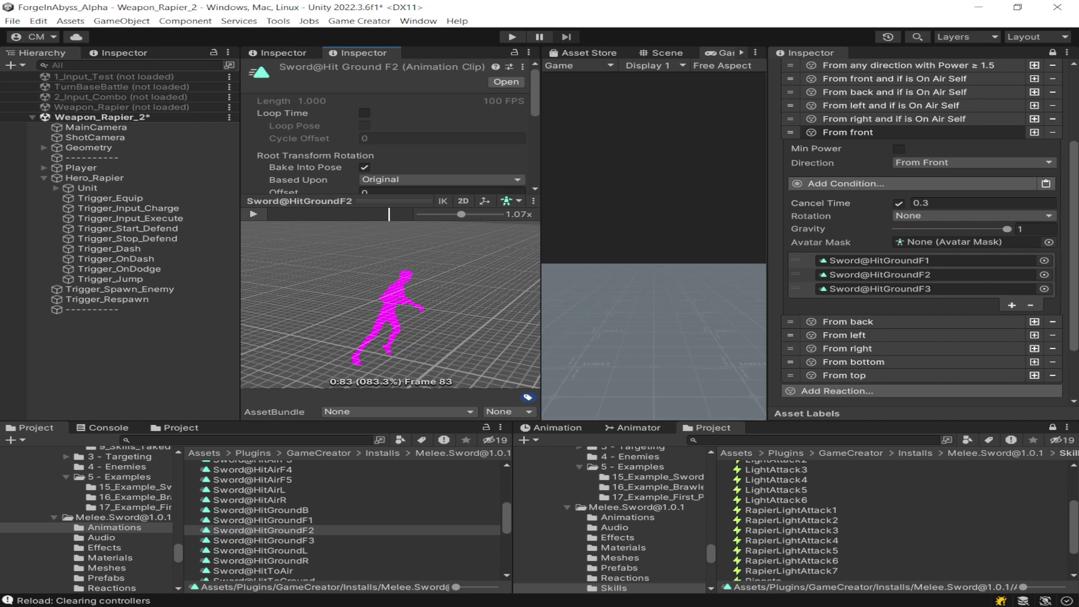
click(394, 200)
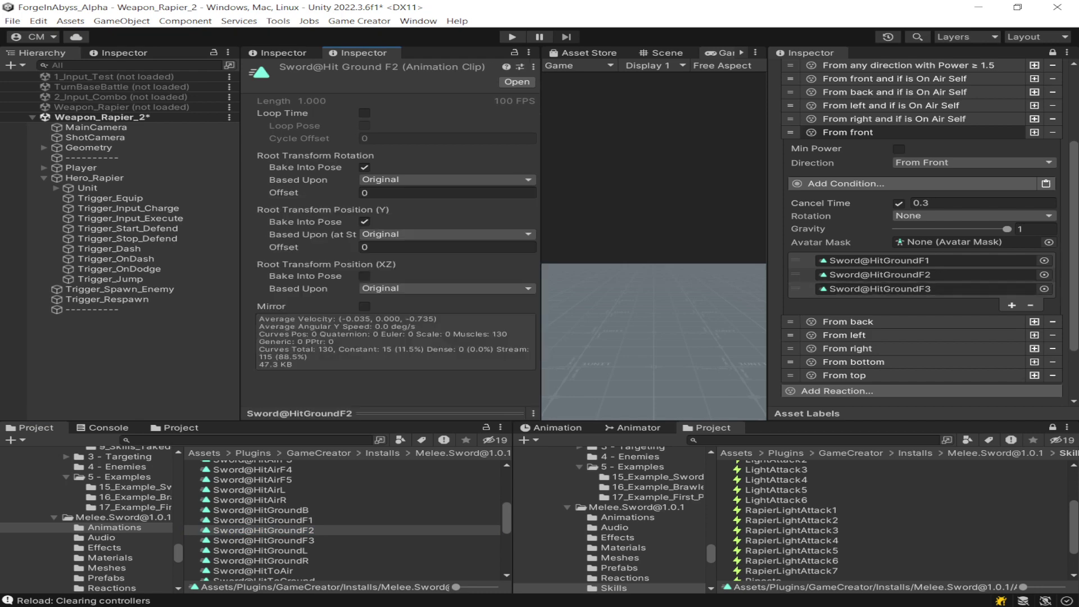
Collapse the From front reaction and open the Humanoid animation folder of Rapier_Anim_Set
click(849, 132)
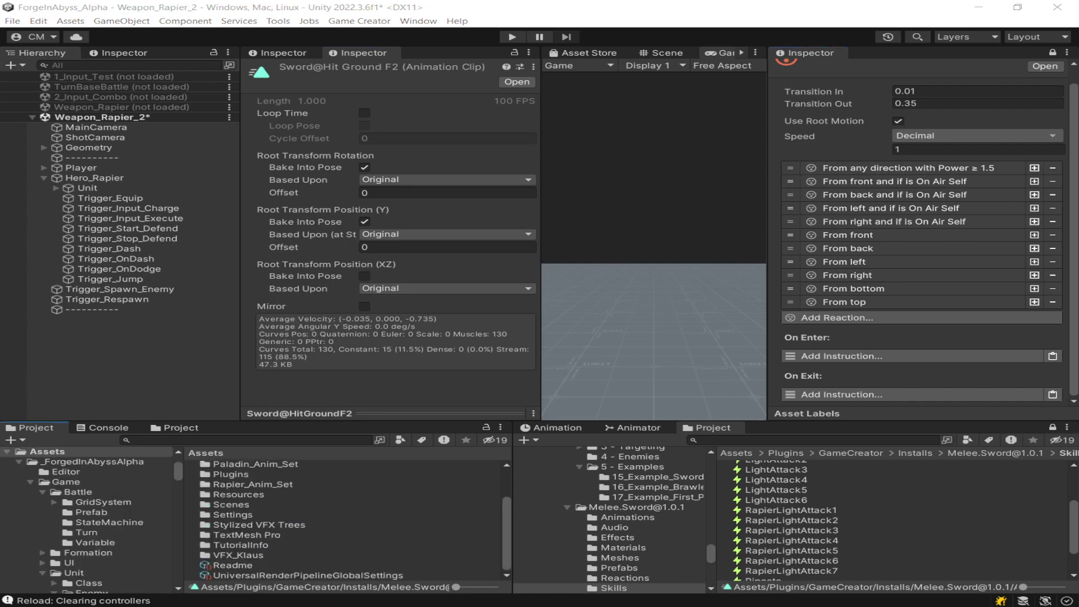
scroll(349, 520, up, 2)
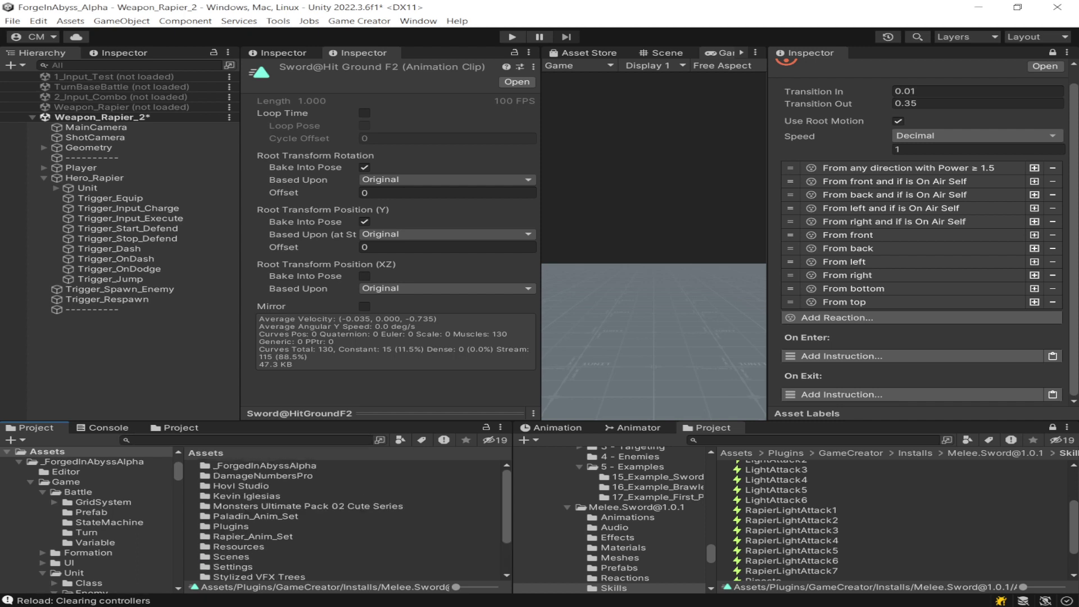
double_click(253, 536)
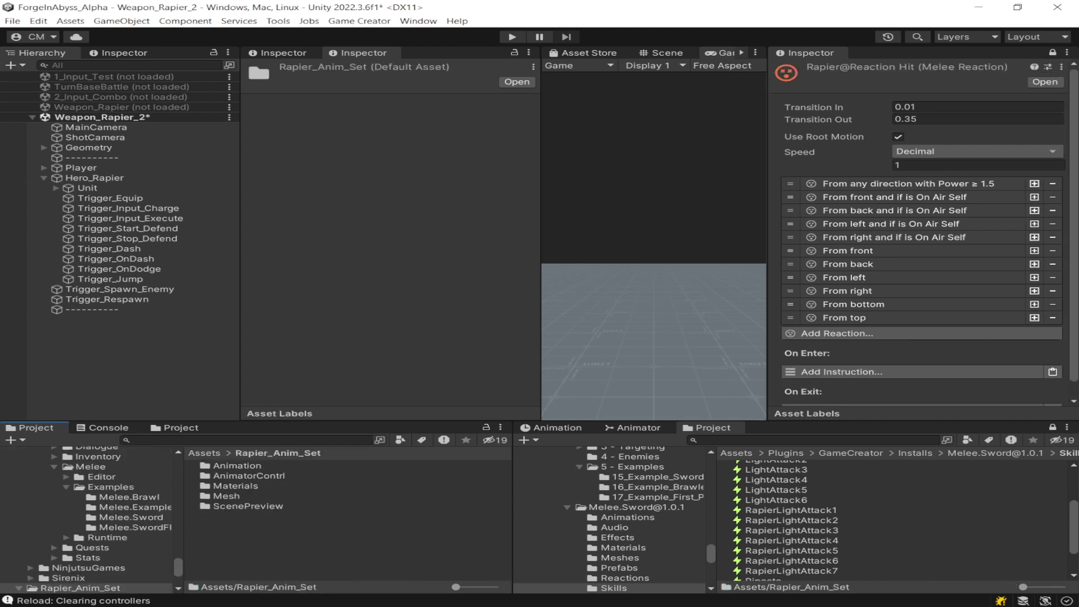
double_click(236, 465)
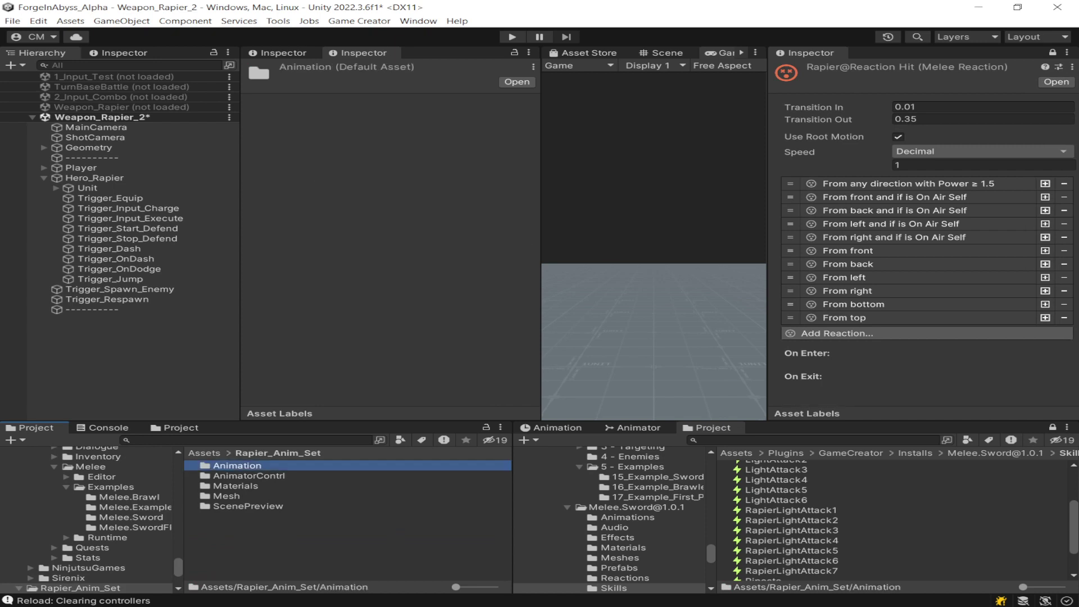
double_click(236, 475)
scroll(305, 520, down, 15)
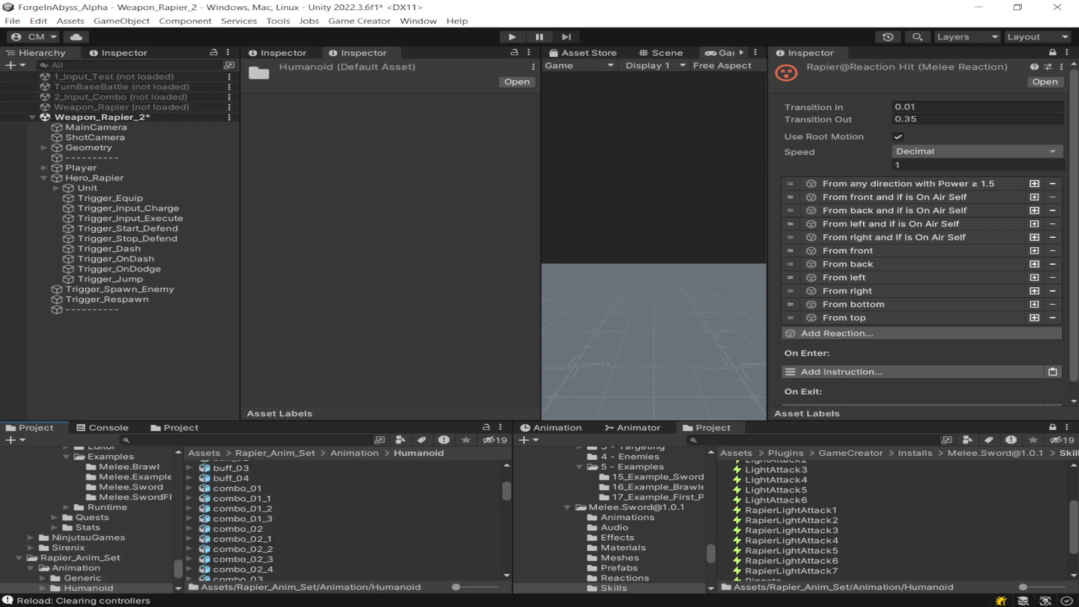
Browse the hit, bound and knockdown animations in the Humanoid folder and preview hit_light_F_body
scroll(342, 520, down, 8)
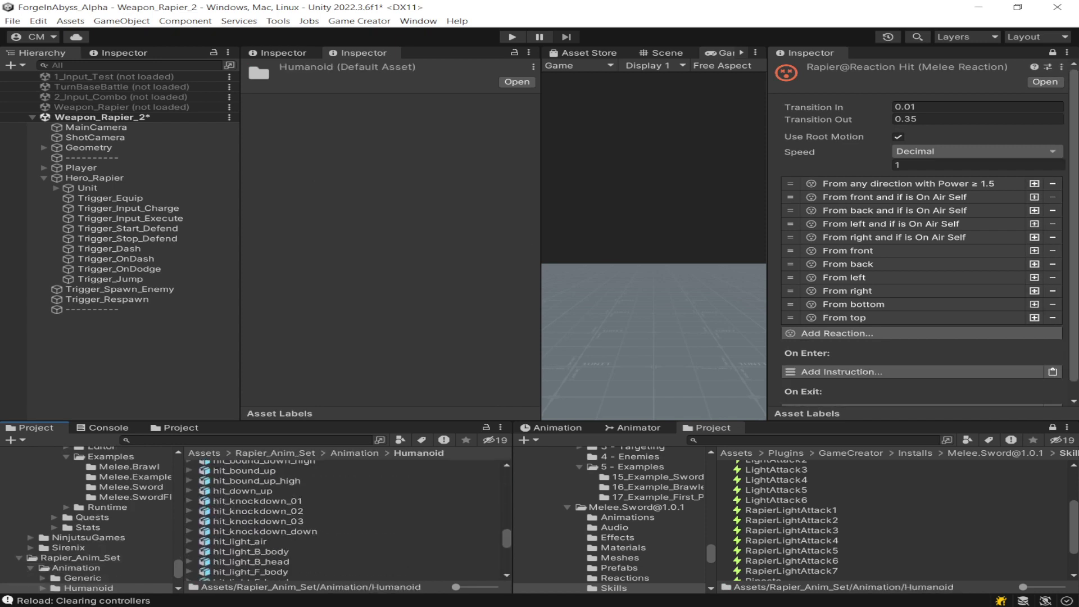
scroll(343, 520, up, 2)
scroll(343, 520, down, 1)
click(264, 499)
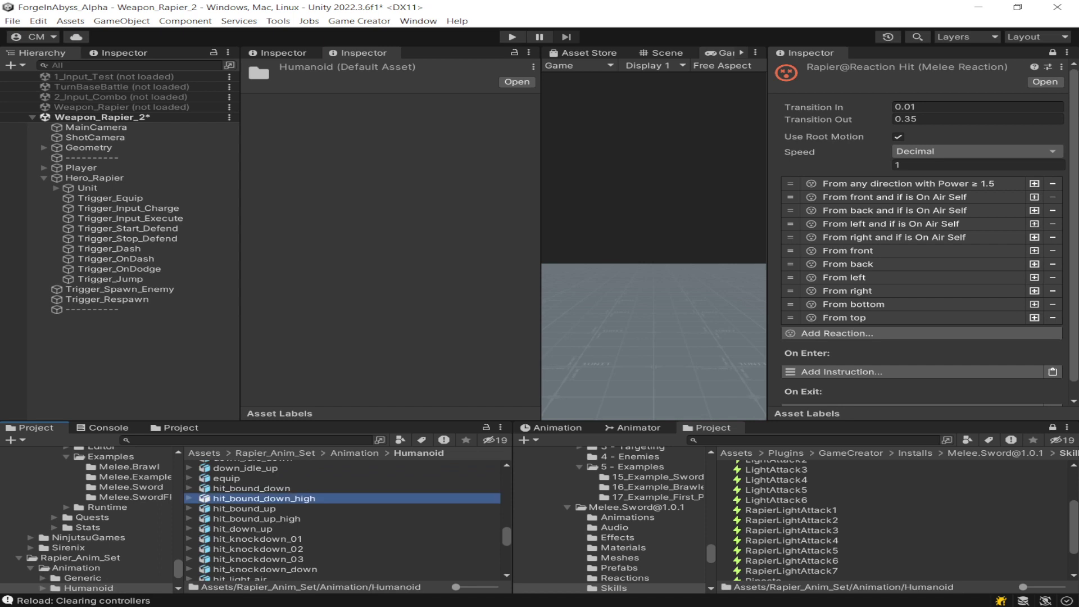
scroll(343, 520, down, 4)
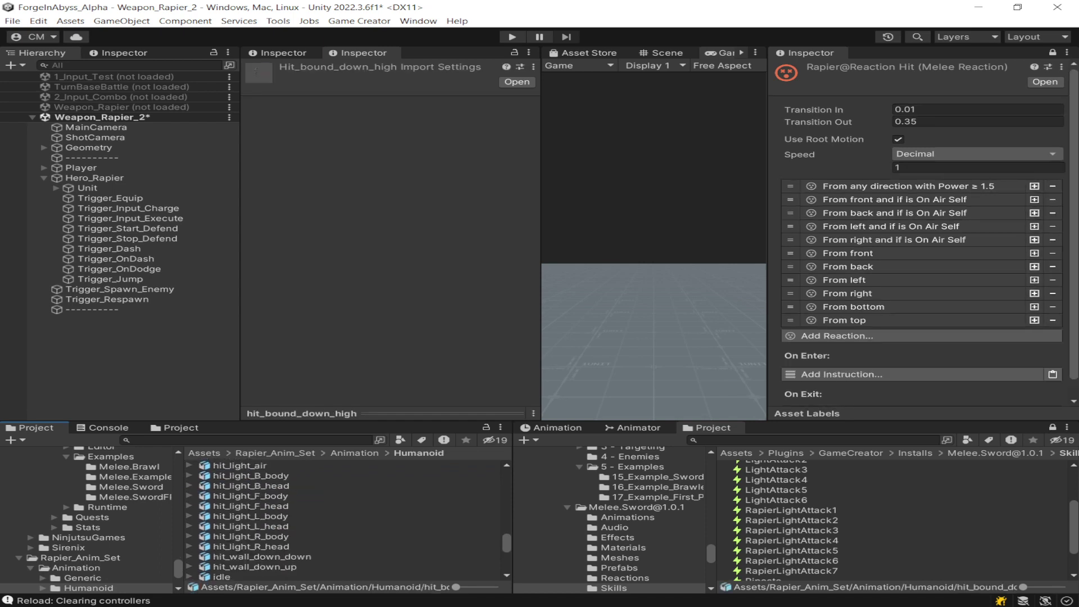
click(250, 496)
scroll(342, 519, up, 3)
click(257, 501)
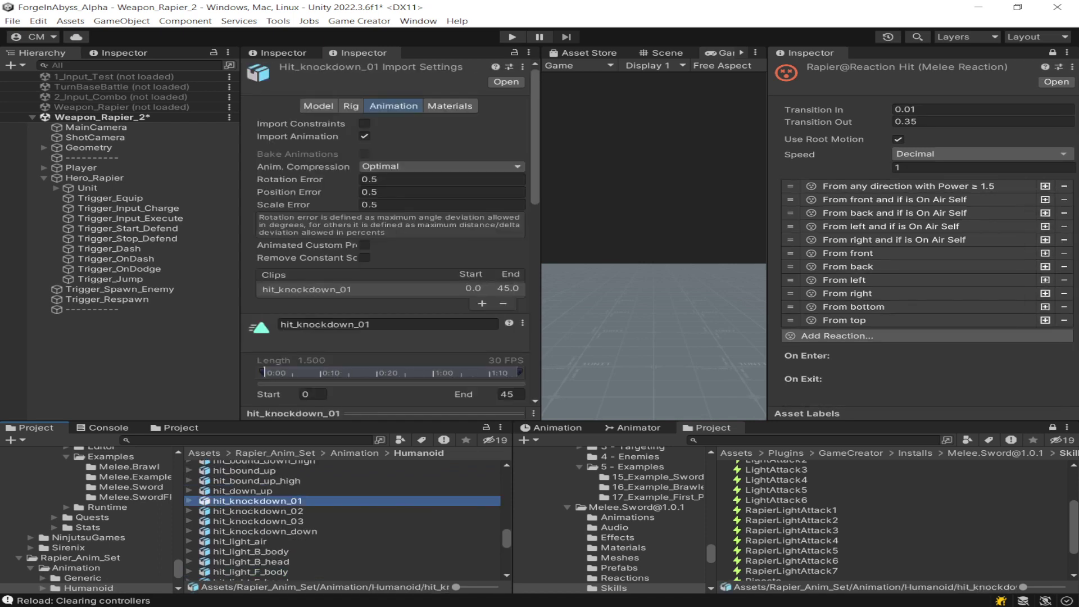
scroll(342, 520, up, 3)
click(251, 526)
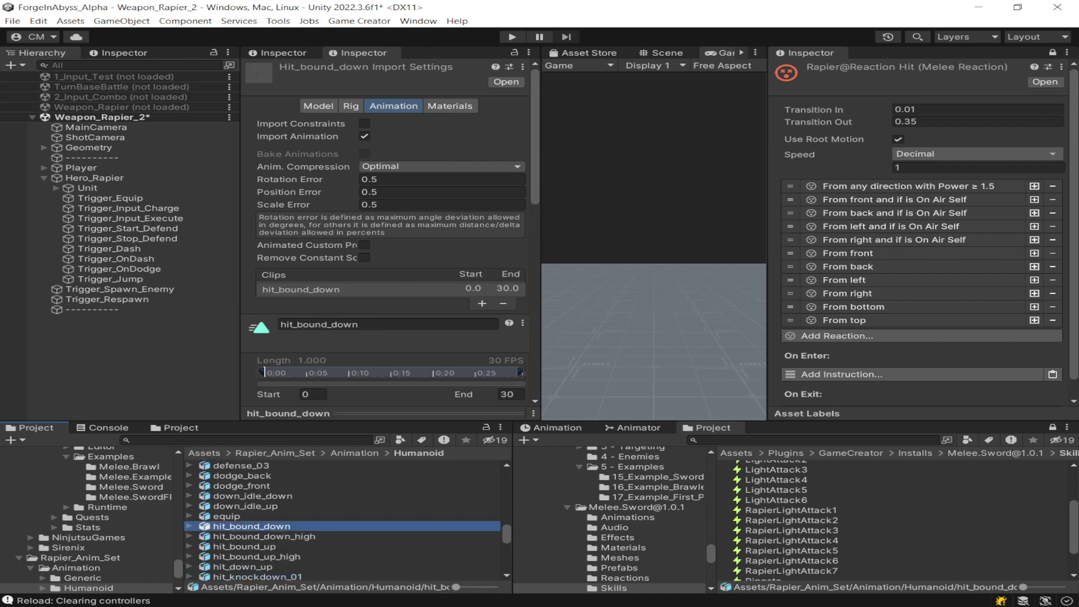
scroll(343, 520, down, 4)
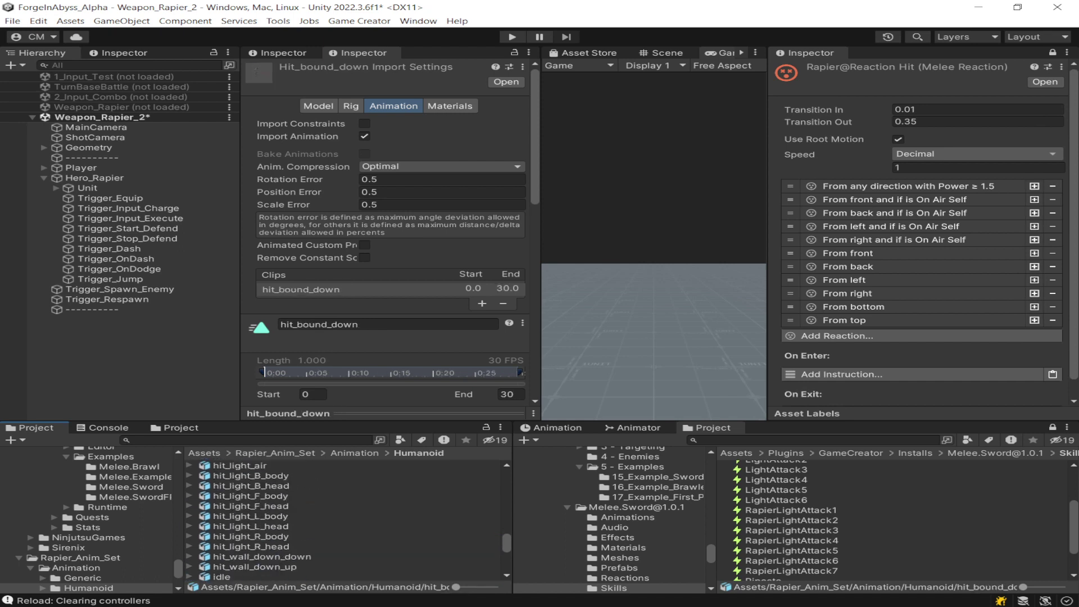
click(250, 496)
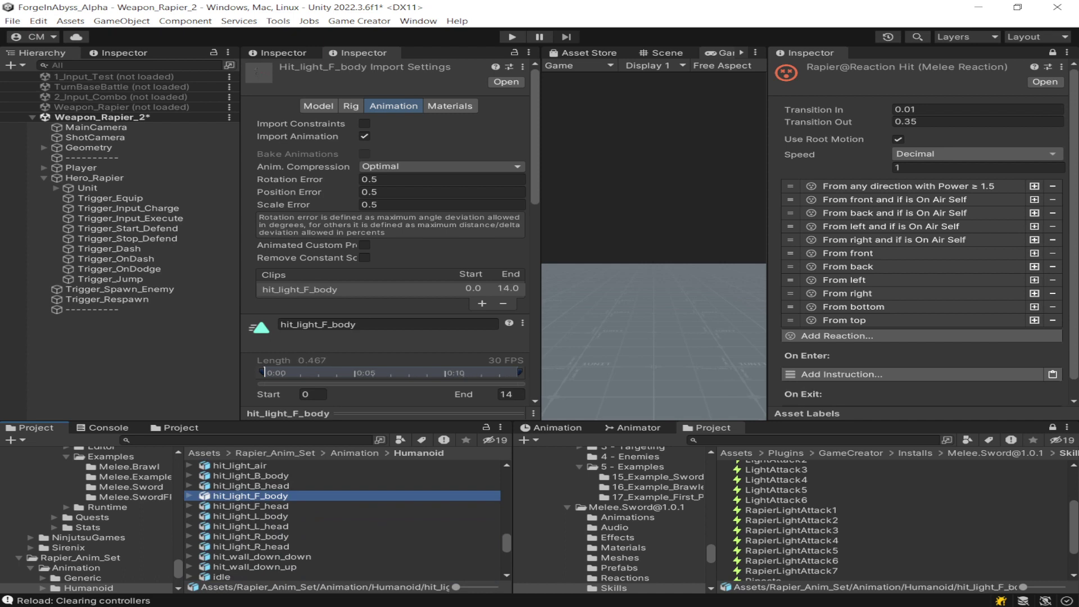
click(390, 413)
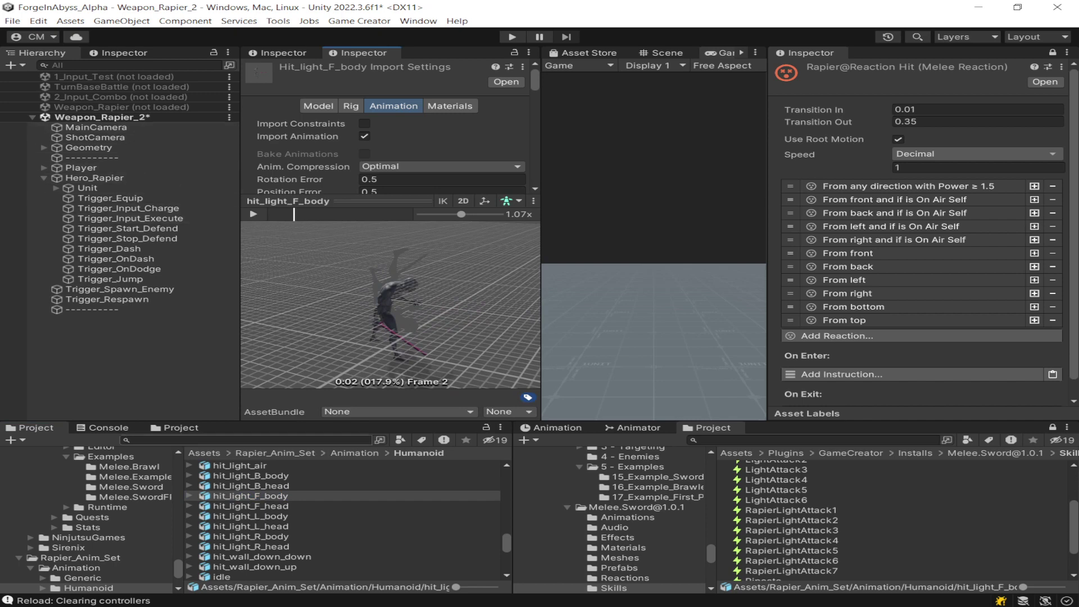
Return to Rapier_Weapon 2, unlock the reaction inspector and examine the Sword@ReactionParried asset used as its Parried Reaction
click(282, 53)
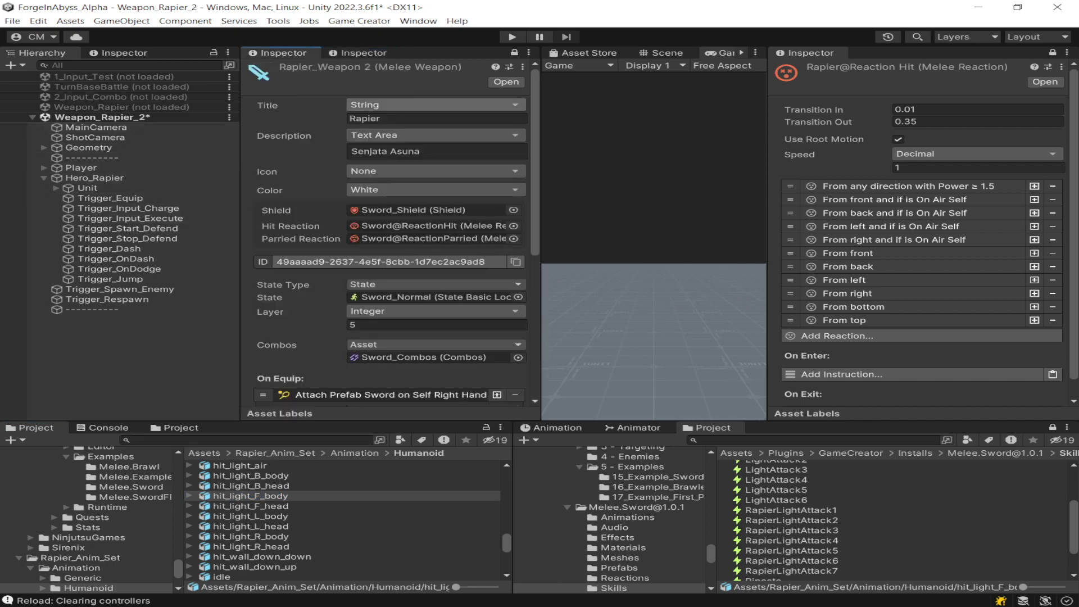
scroll(433, 204, down, 1)
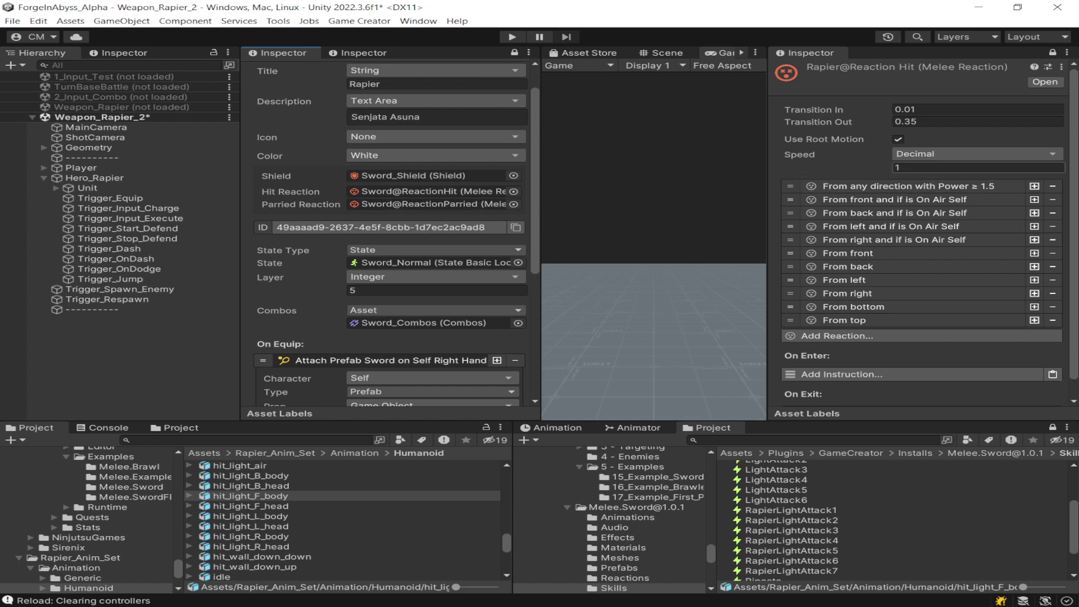
click(1053, 52)
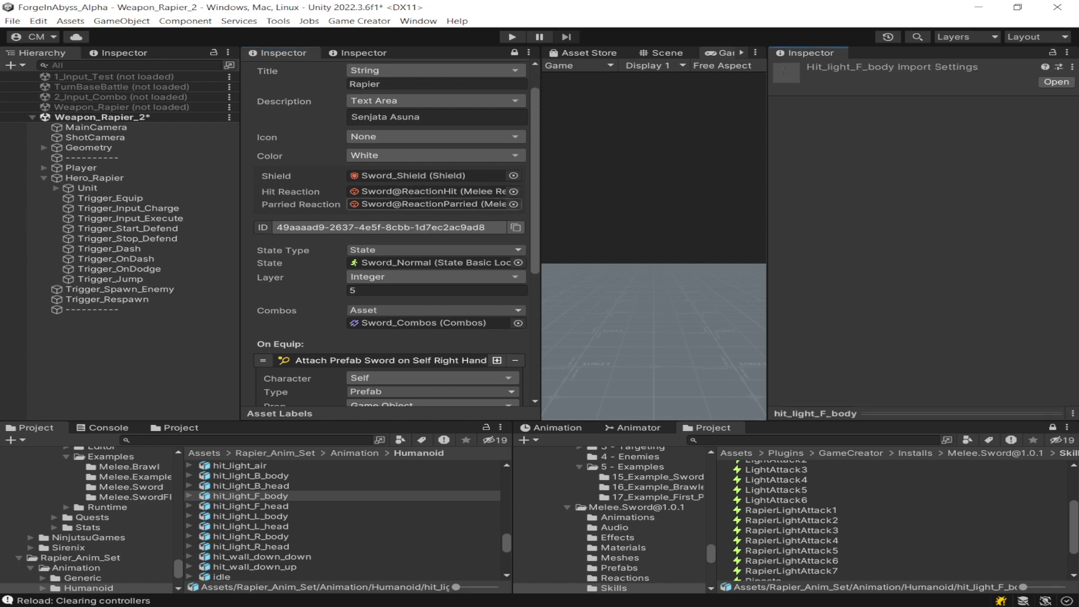
click(430, 204)
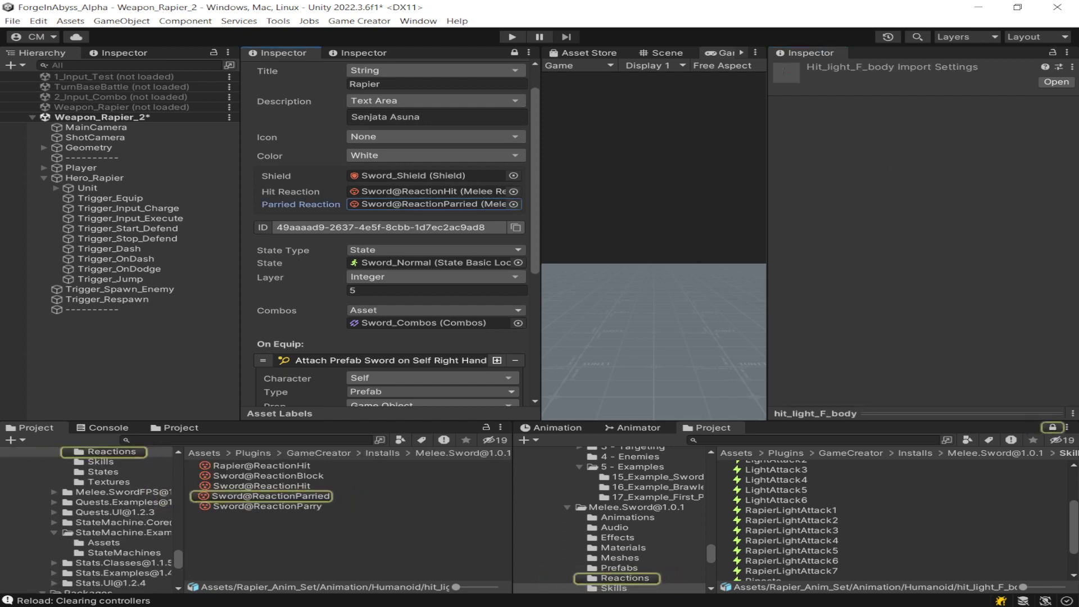
click(271, 496)
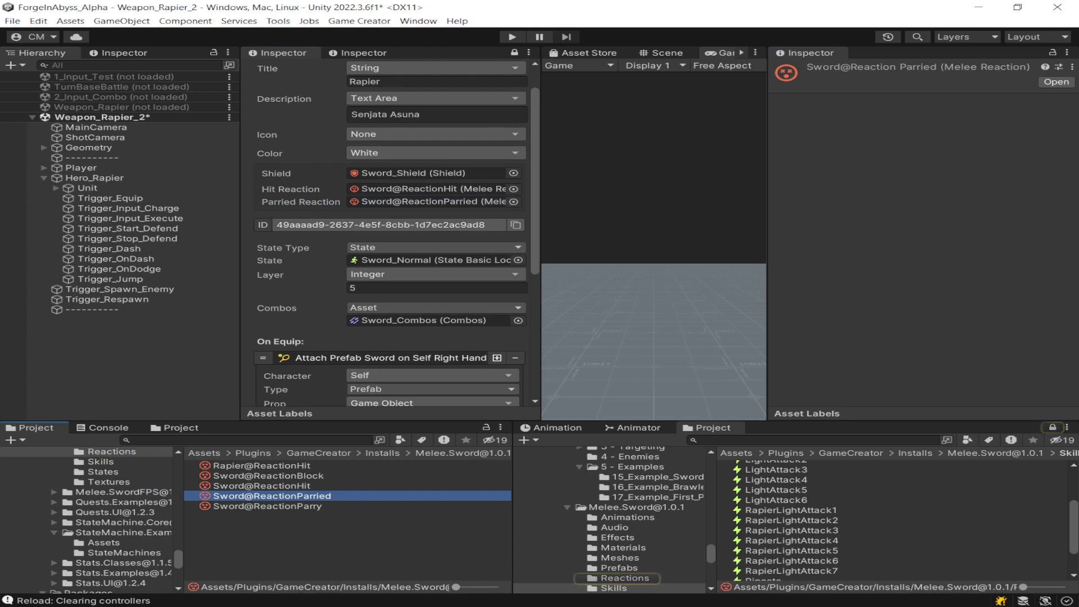
click(262, 485)
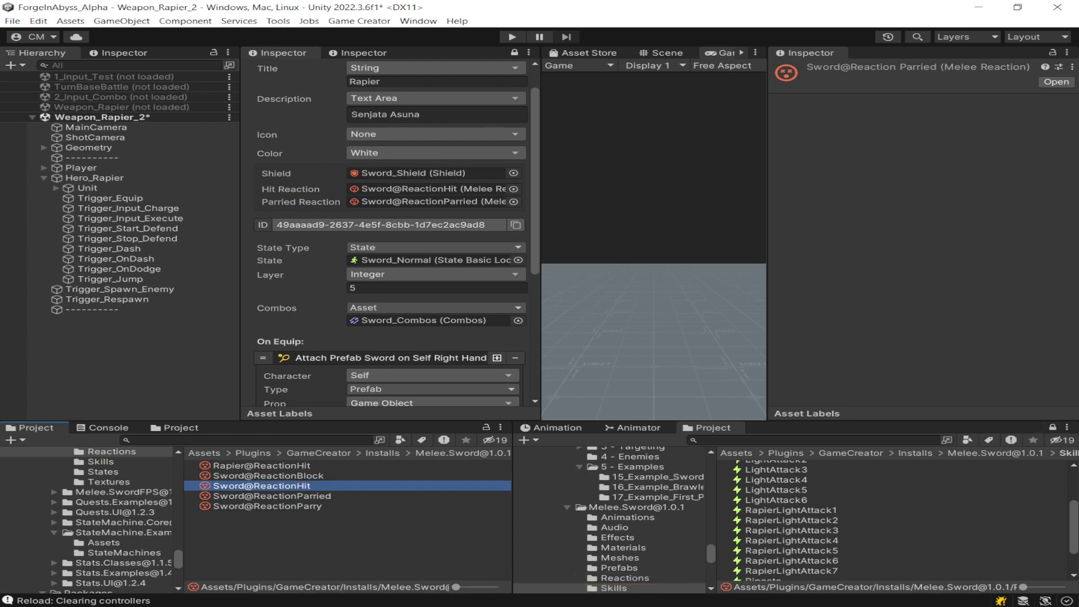
click(271, 496)
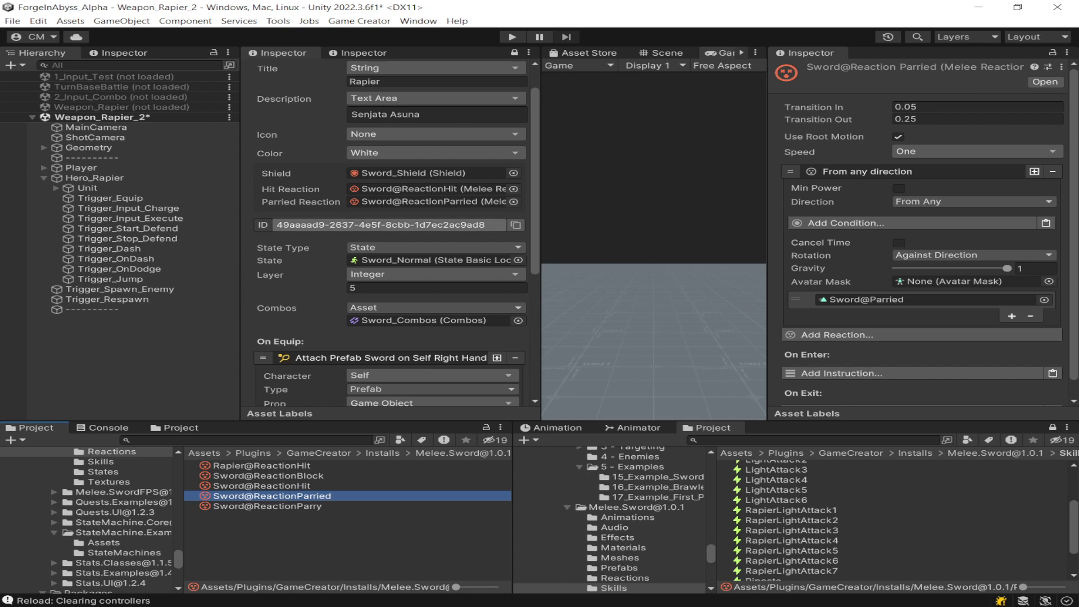
Regenerate the unique ID of Rapier_Weapon 2 and collapse the ID section
click(389, 225)
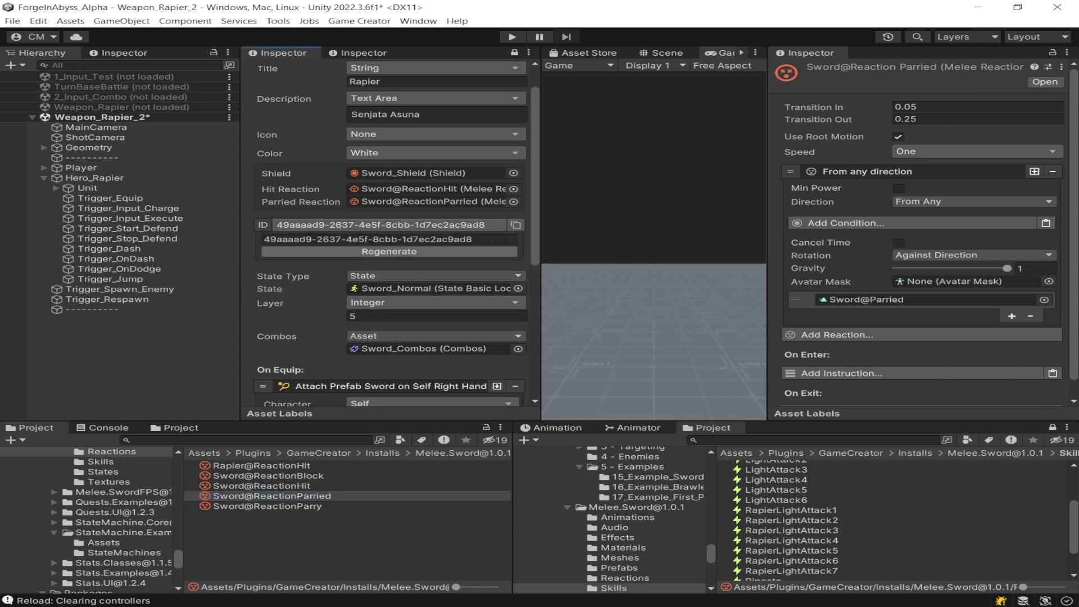
click(389, 251)
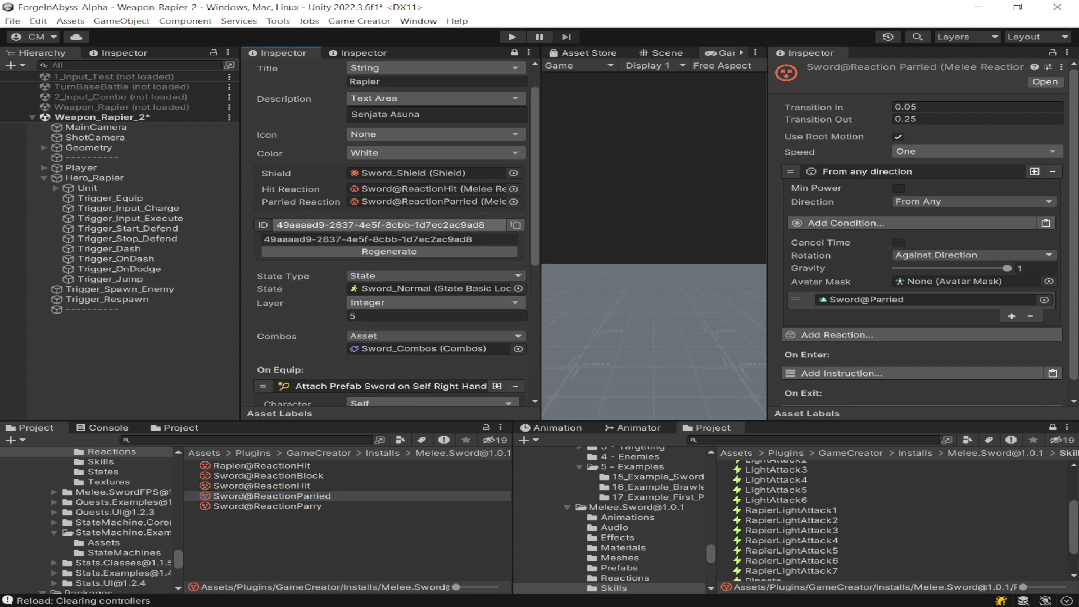
click(389, 225)
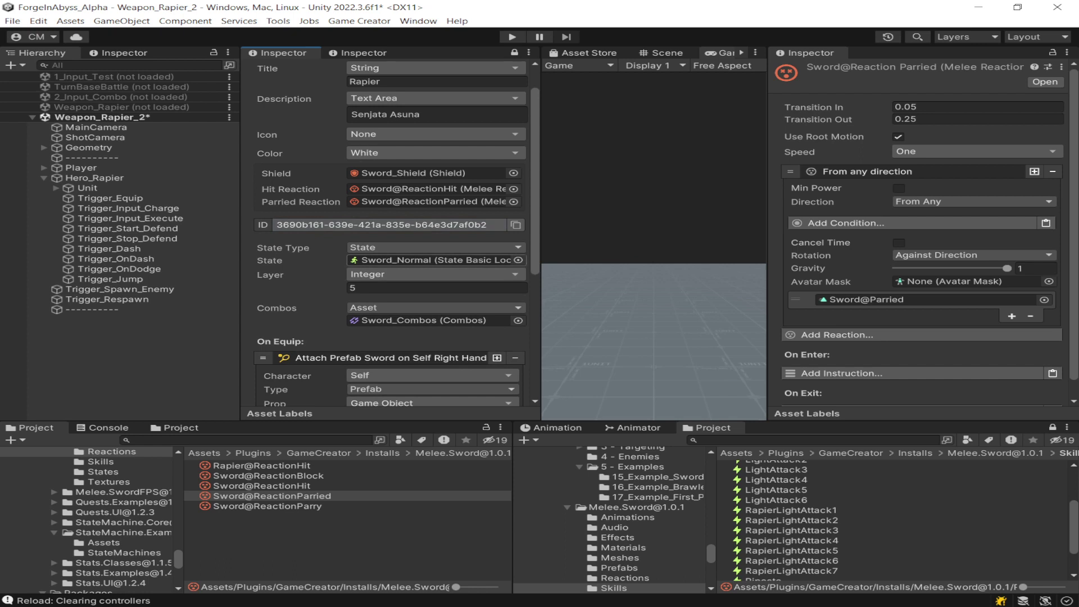
Locate the weapon's Sword_Normal state asset in the project and run the scene briefly to view the character's stance
click(433, 260)
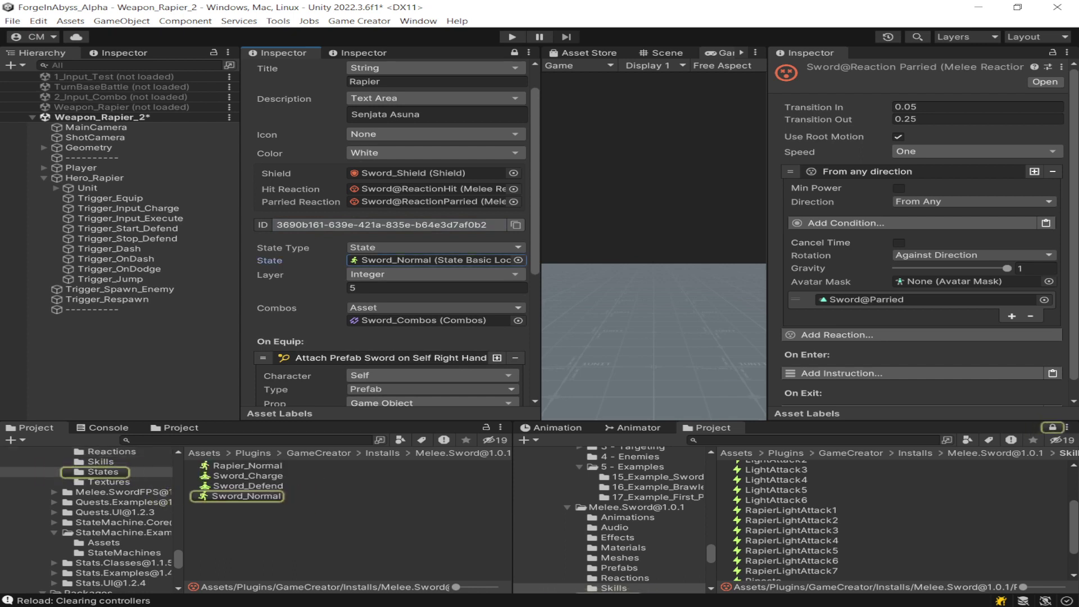
click(512, 36)
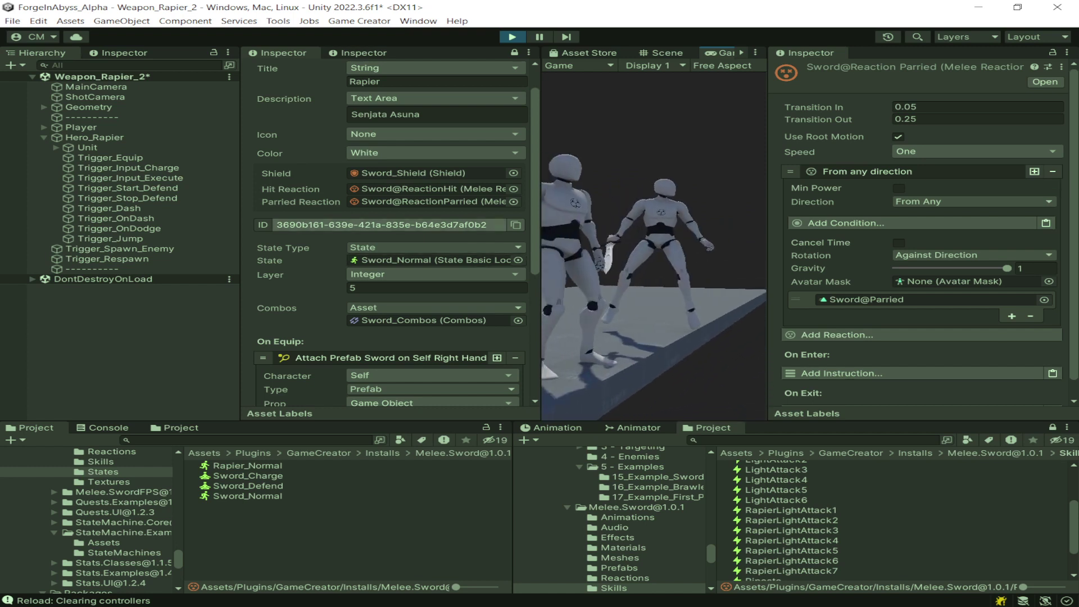
key(ctrl+p)
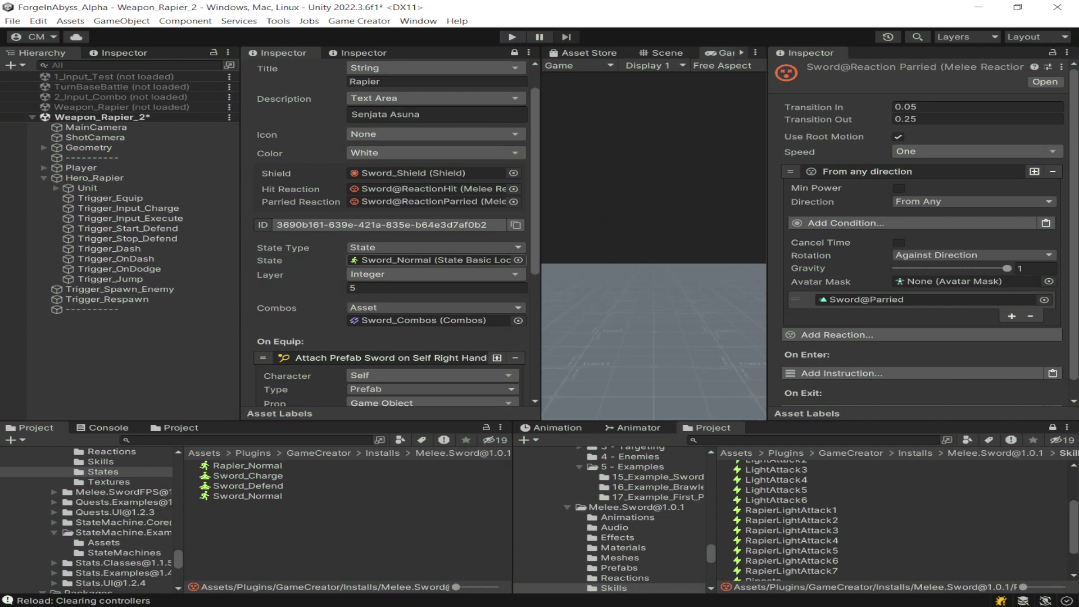
click(429, 260)
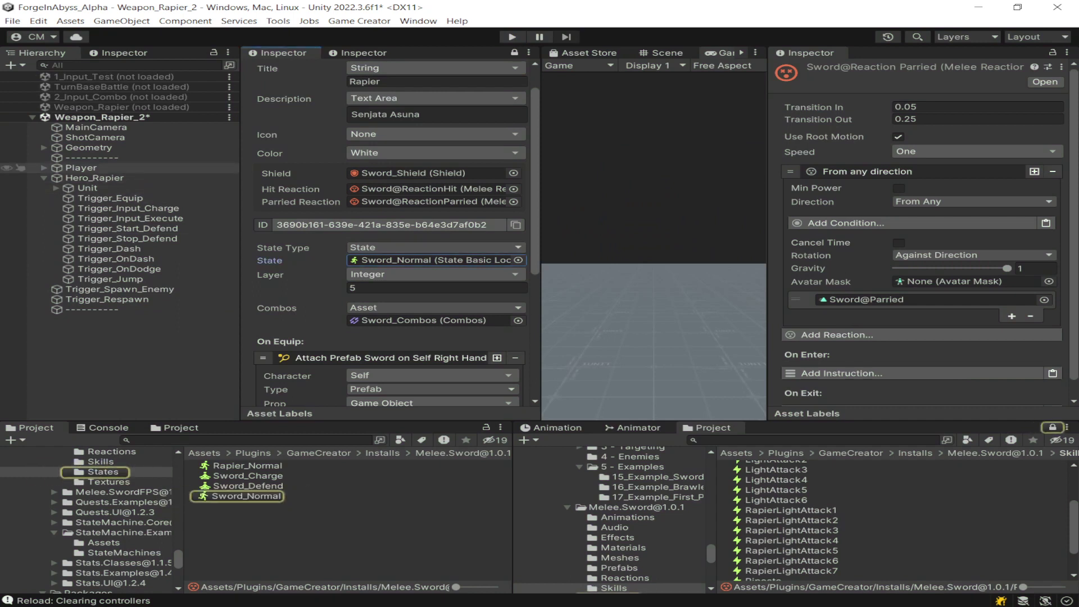
Expand the Player group and examine the Character component of its Player child, from Motion and Animation down to Footsteps and Ragdoll
click(81, 167)
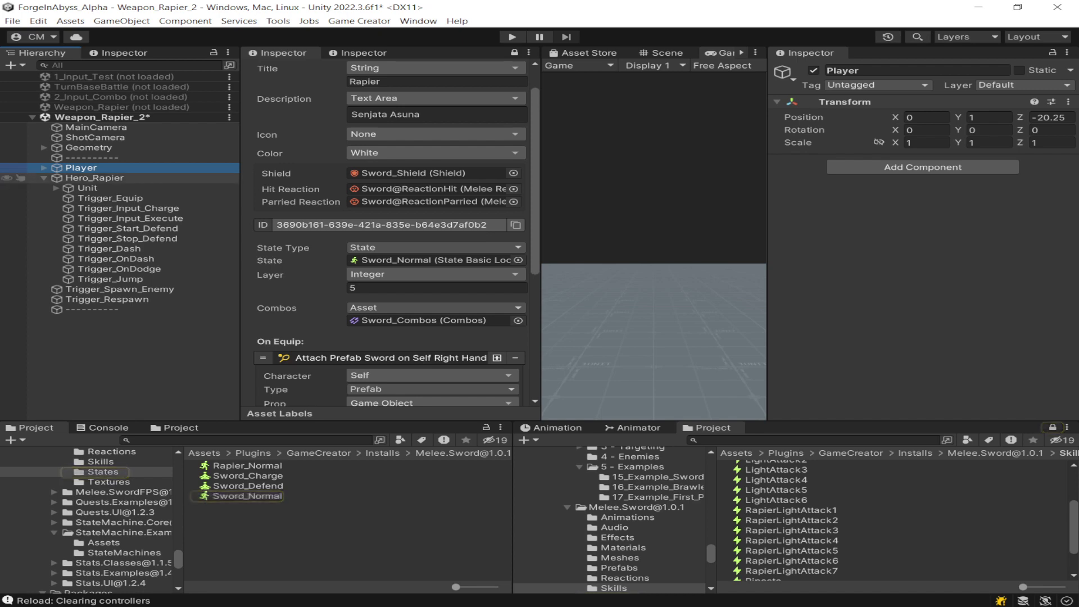
click(43, 168)
click(93, 178)
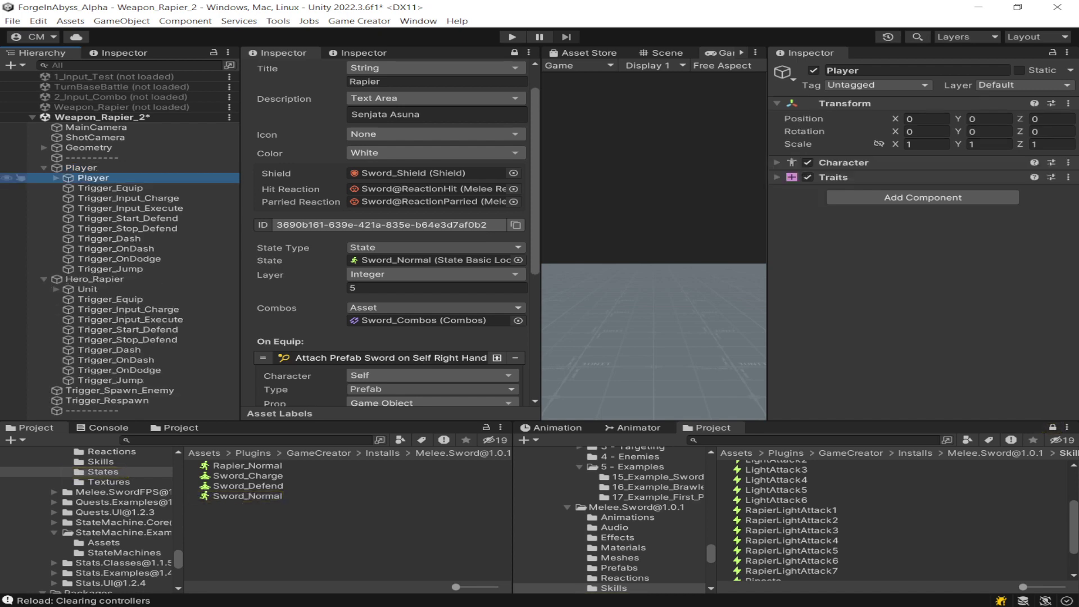
click(844, 162)
click(844, 162)
scroll(922, 237, down, 10)
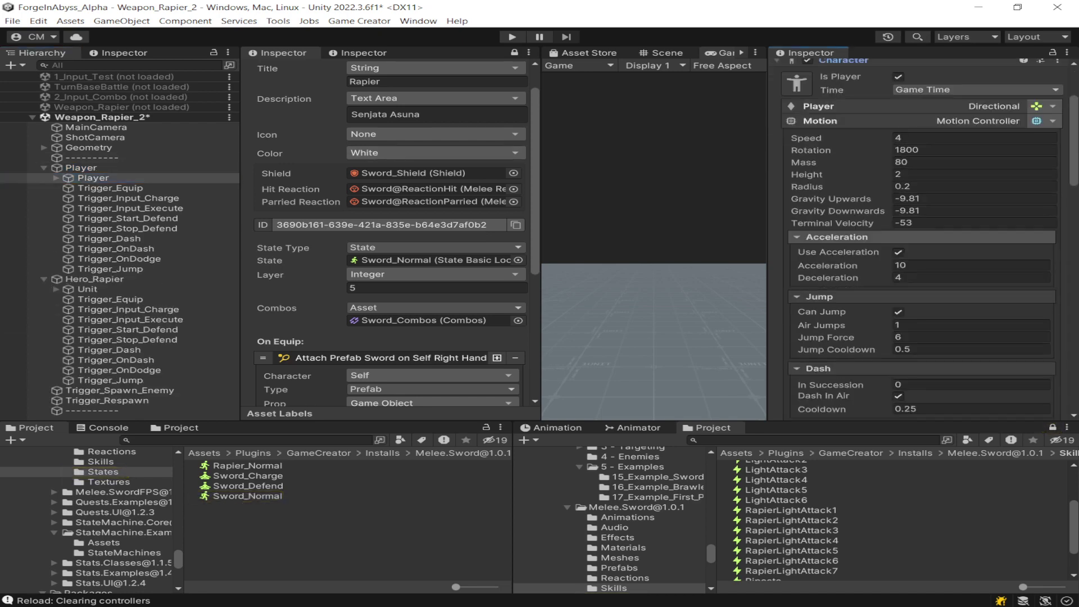
scroll(922, 236, down, 8)
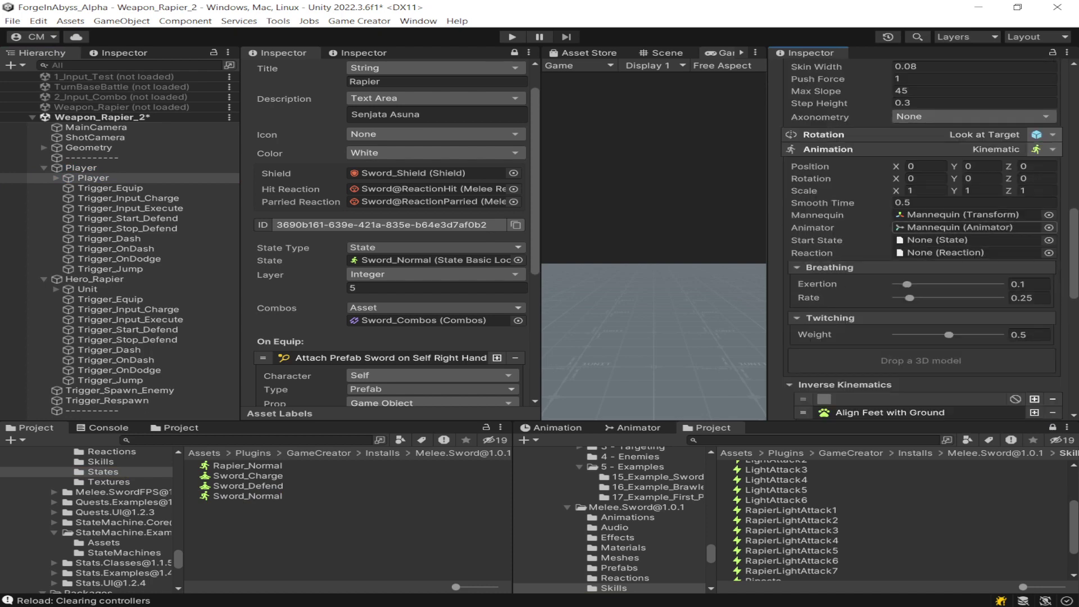
scroll(922, 236, up, 15)
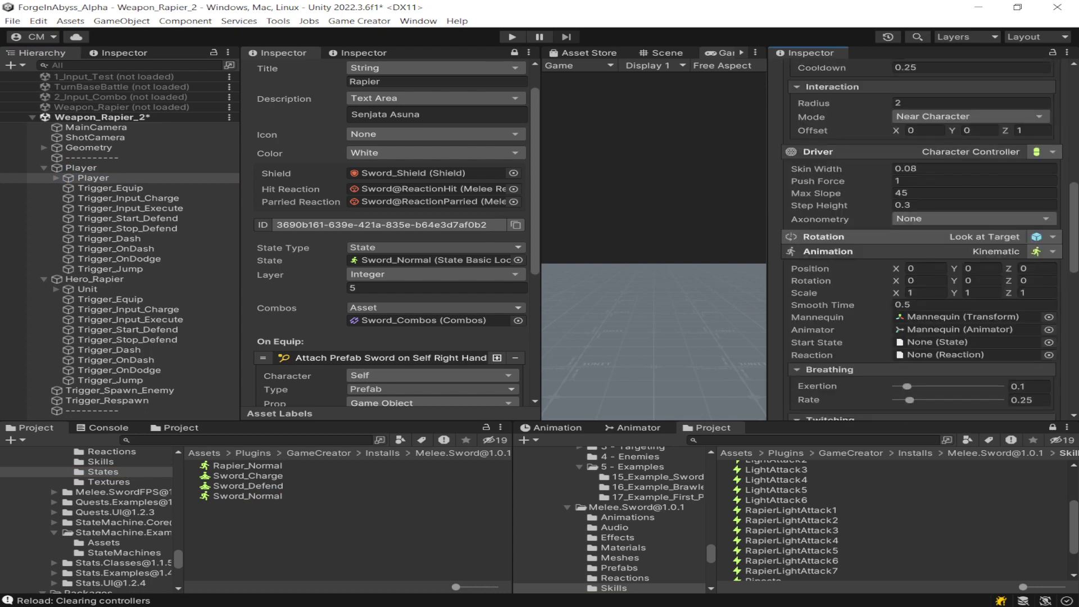
scroll(922, 236, down, 5)
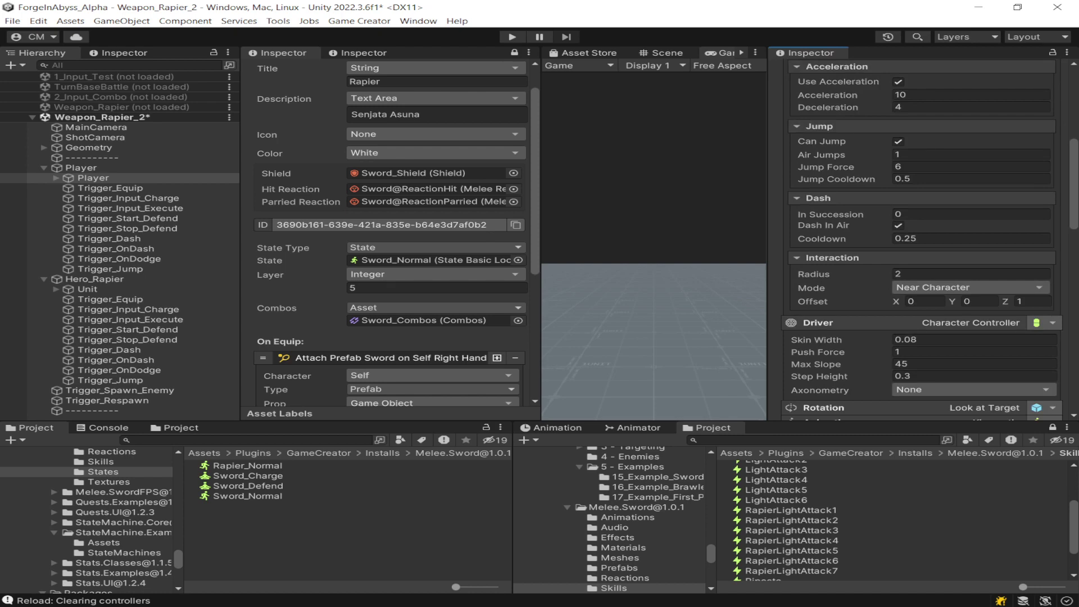
scroll(922, 236, down, 9)
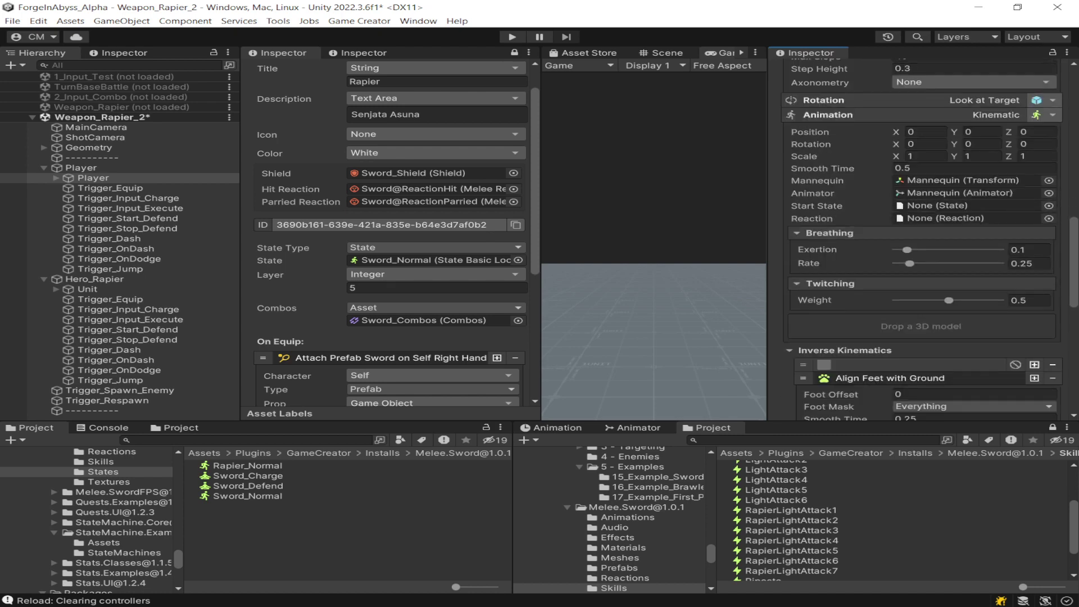
scroll(922, 236, down, 10)
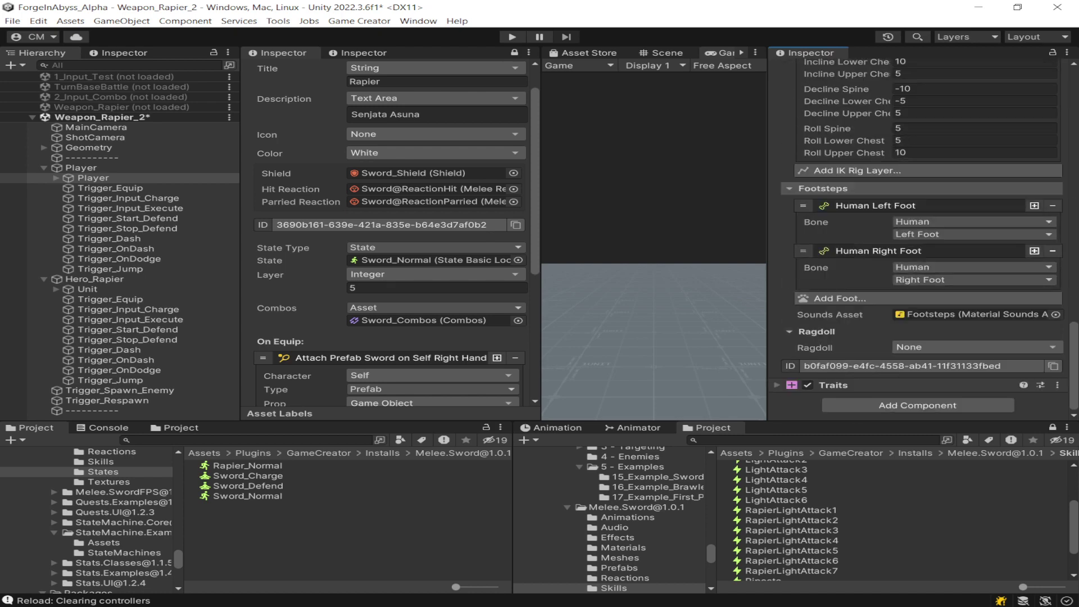
scroll(922, 237, up, 5)
scroll(922, 236, down, 5)
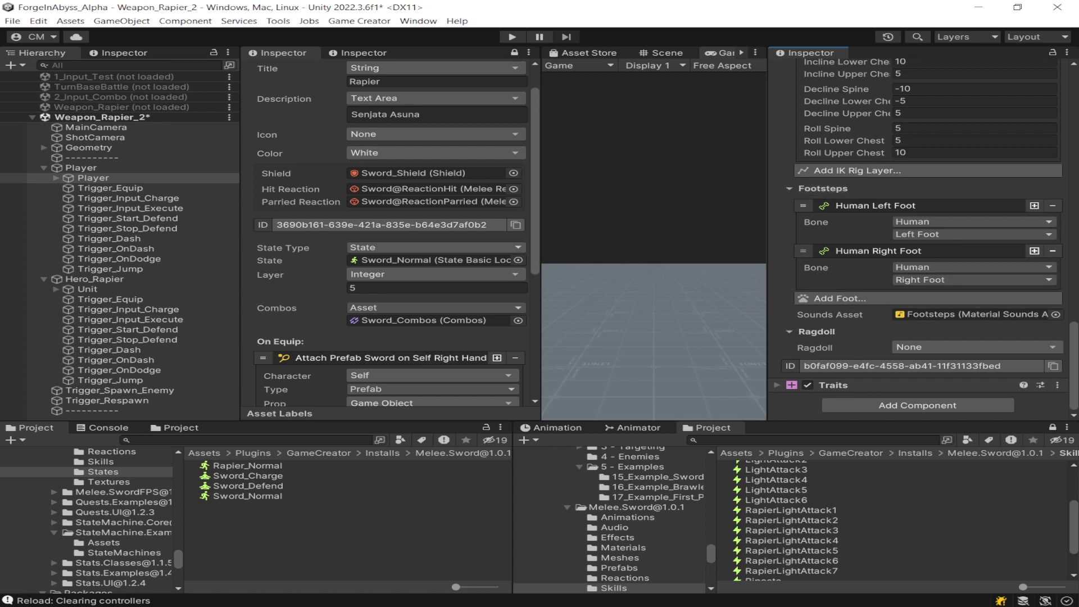
Assign the Rapier_Normal state asset as the State of Rapier_Weapon 2
click(430, 260)
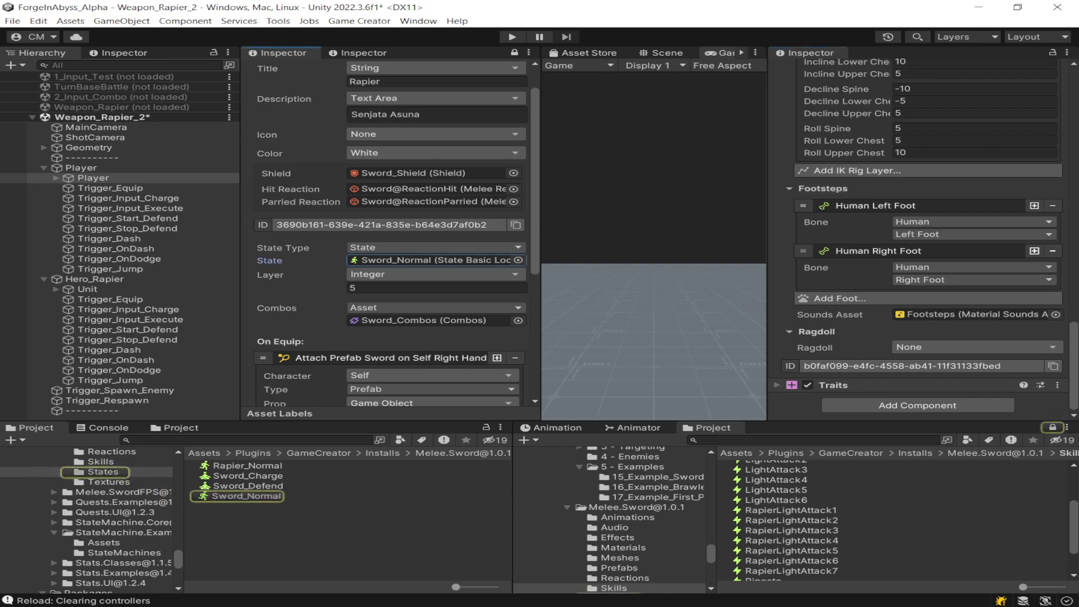
drag(247, 466, 428, 295)
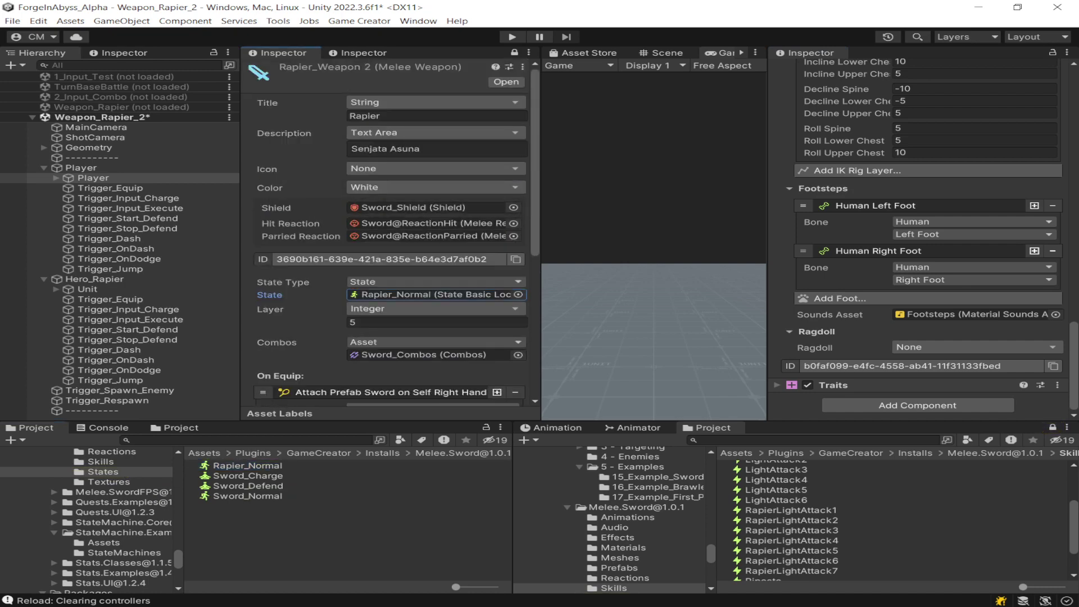
Run the scene to test the character's movement, stop it and disable the original Player group
key(ctrl+p)
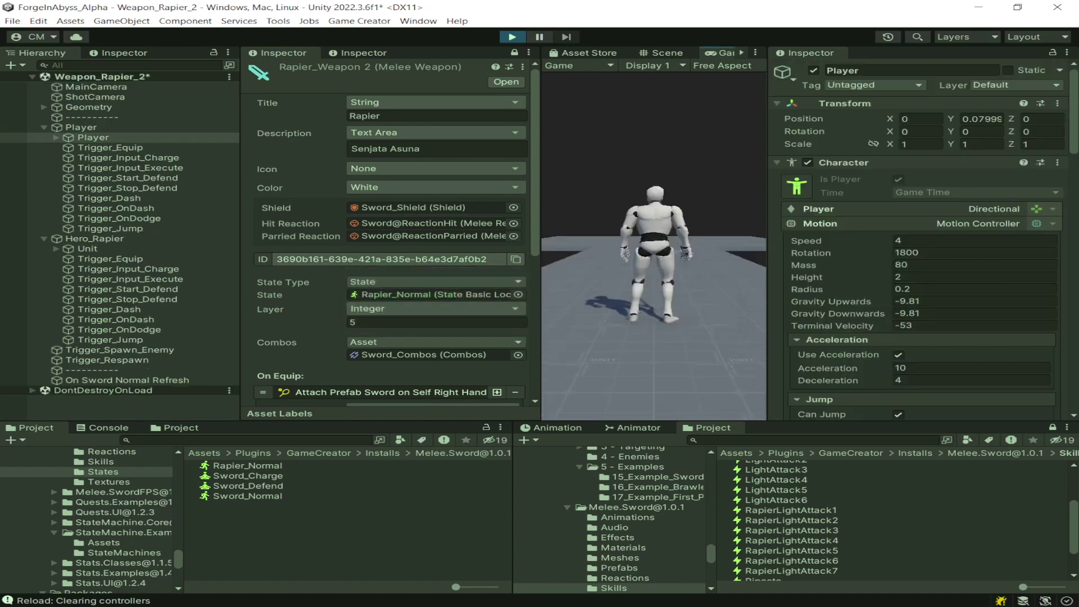
key(w)
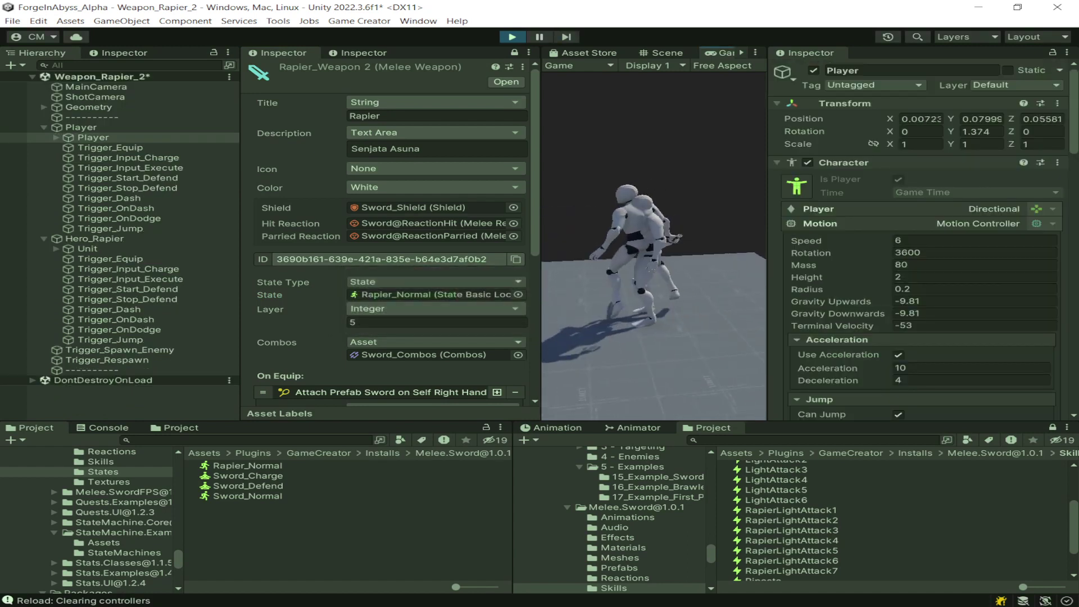
key(s)
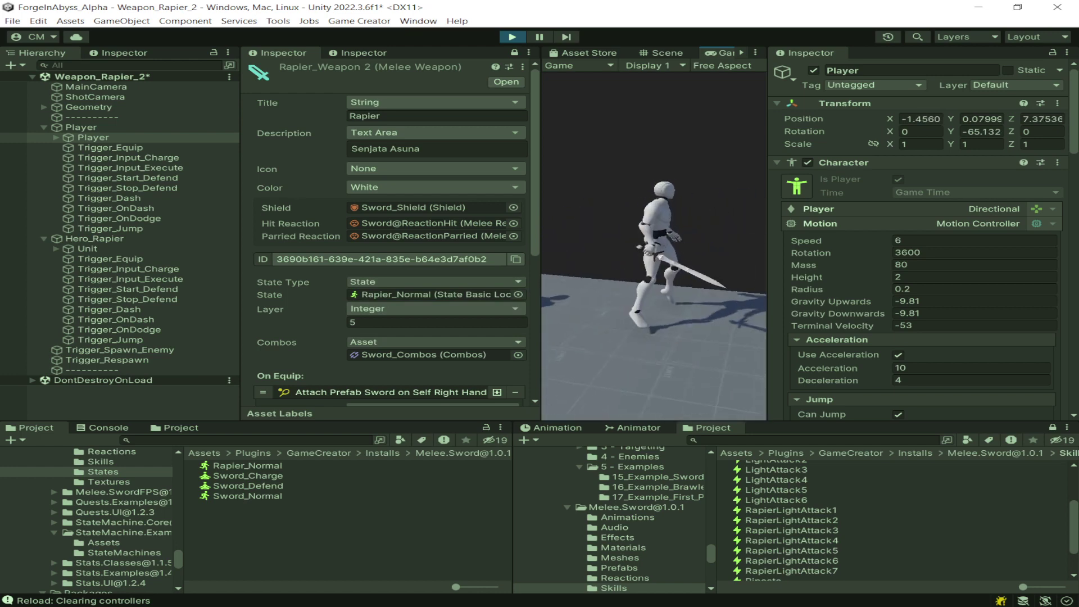
key(ctrl+p)
key(ctrl+p)
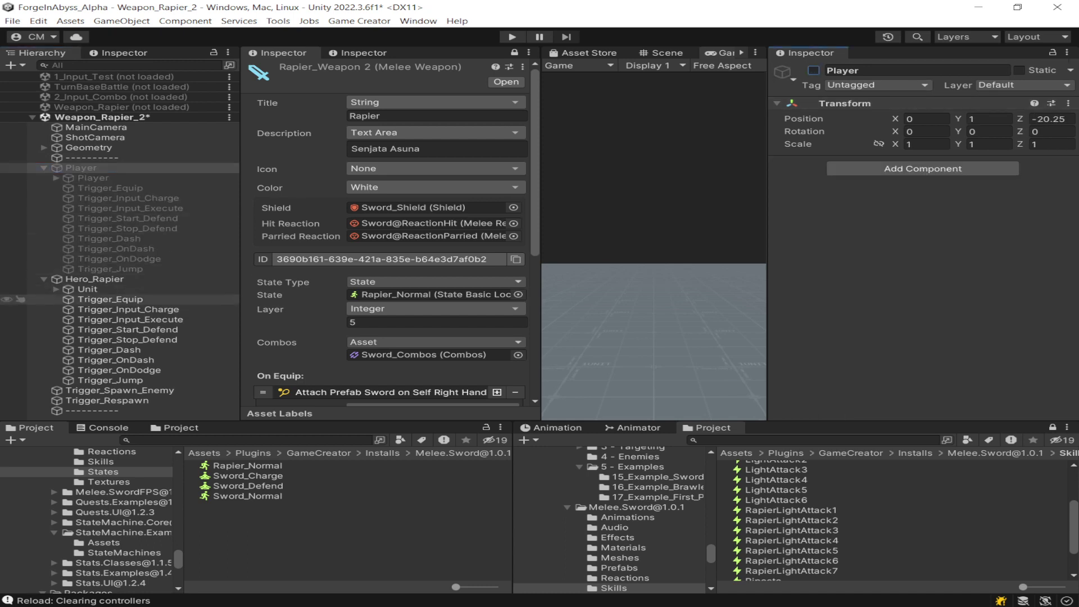
Set the weapon equipped by Hero_Rapier's Trigger_Equip to Rapier_Weapon2
click(110, 299)
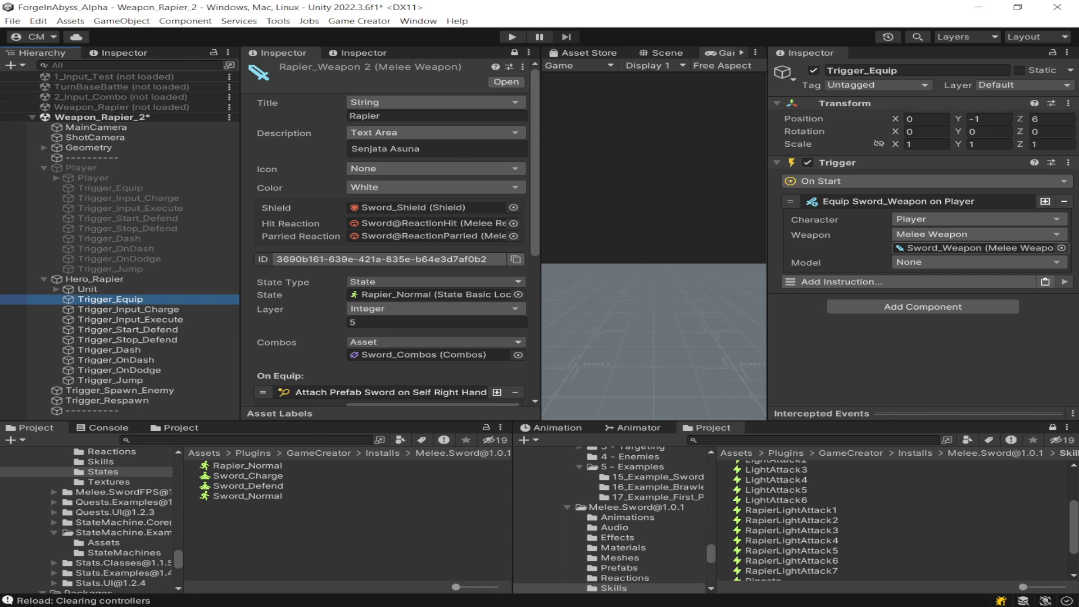
click(1062, 248)
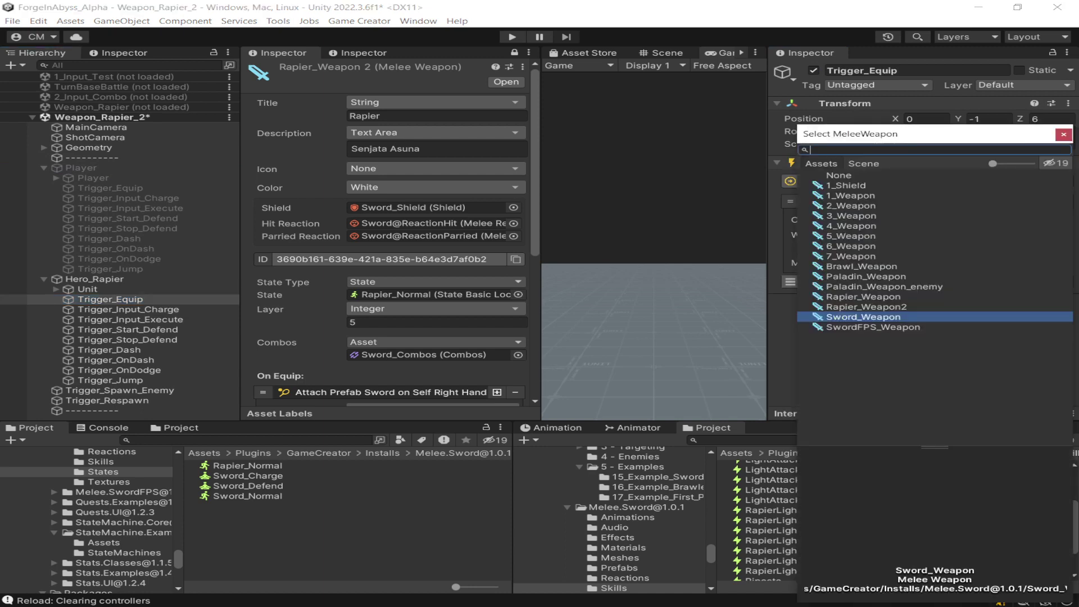
double_click(866, 306)
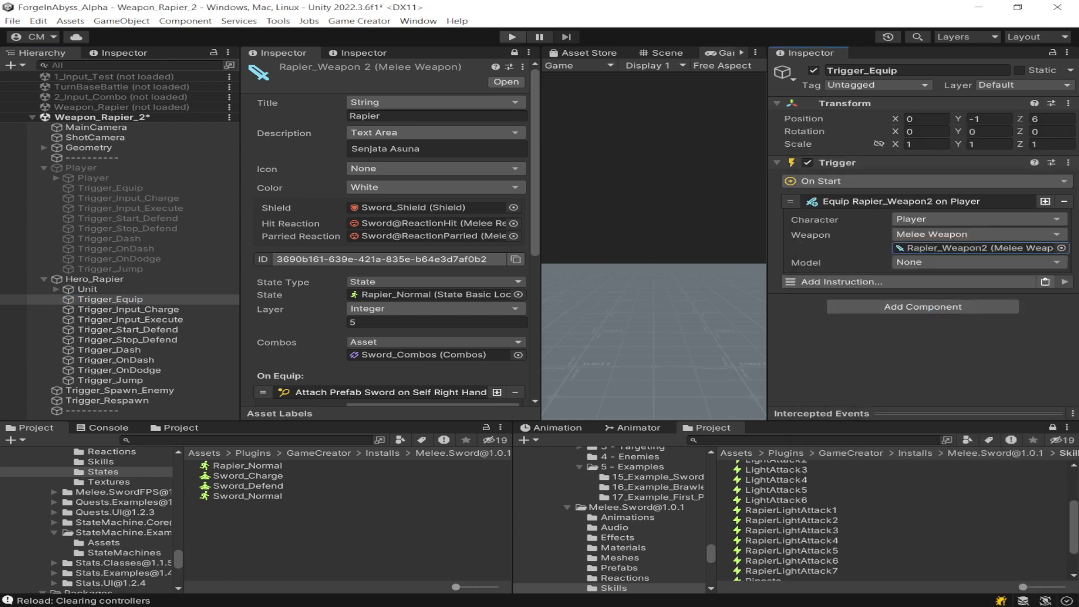
Run the scene and move the hero in all directions to check the rapier stance and locomotion, then stop it
key(ctrl+p)
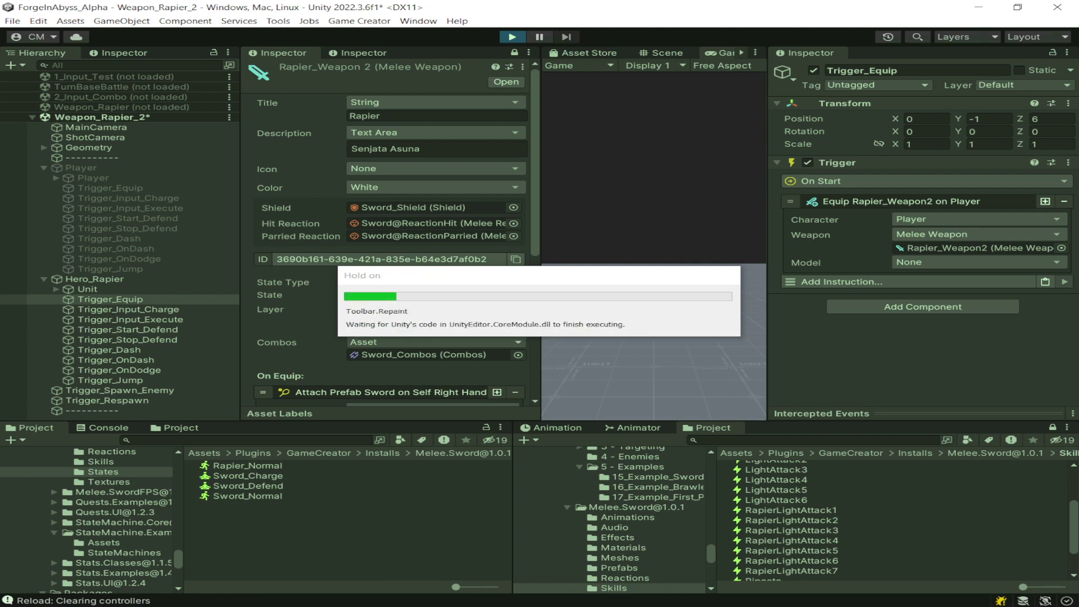
key(w)
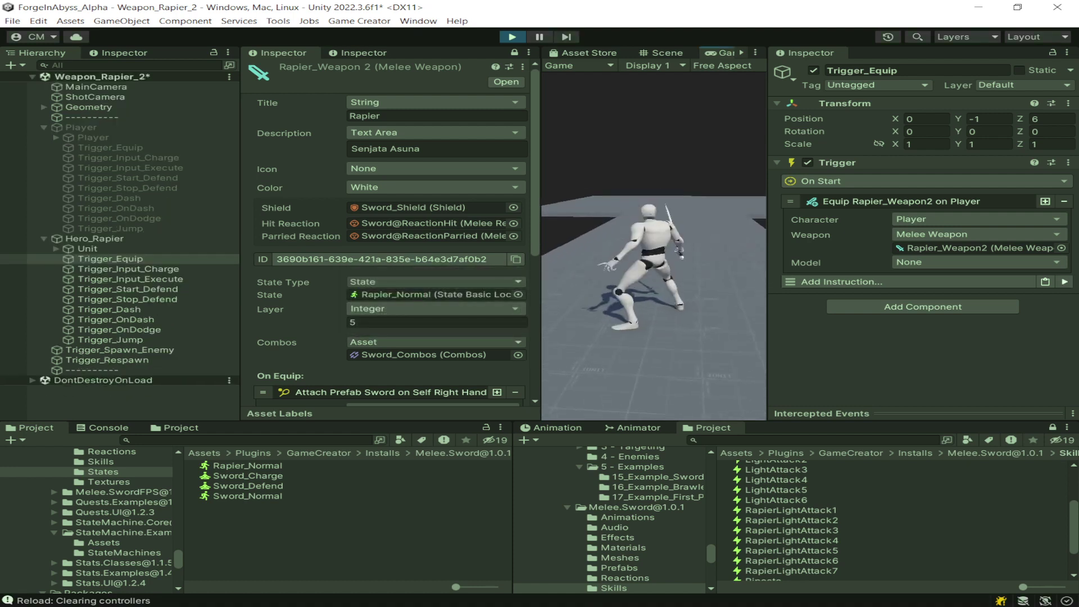
key(w)
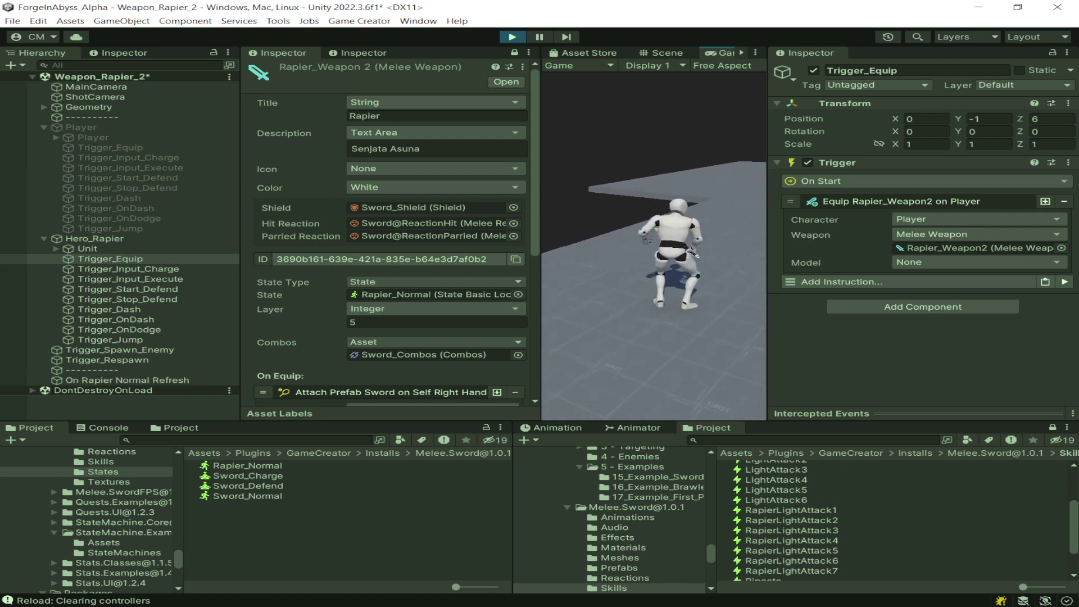
key(a)
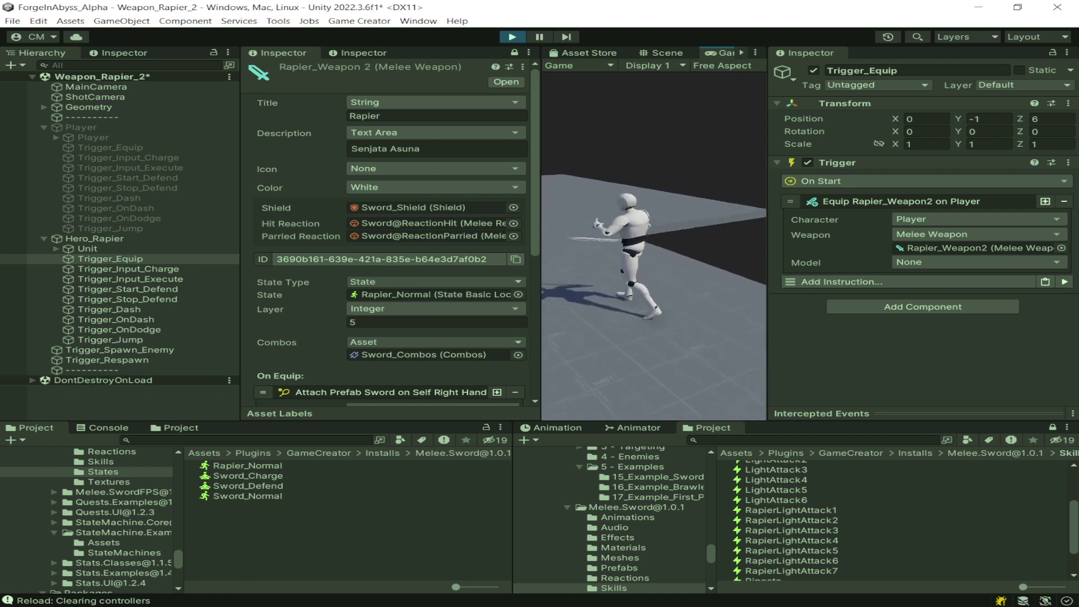
key(s)
key(d)
key(s)
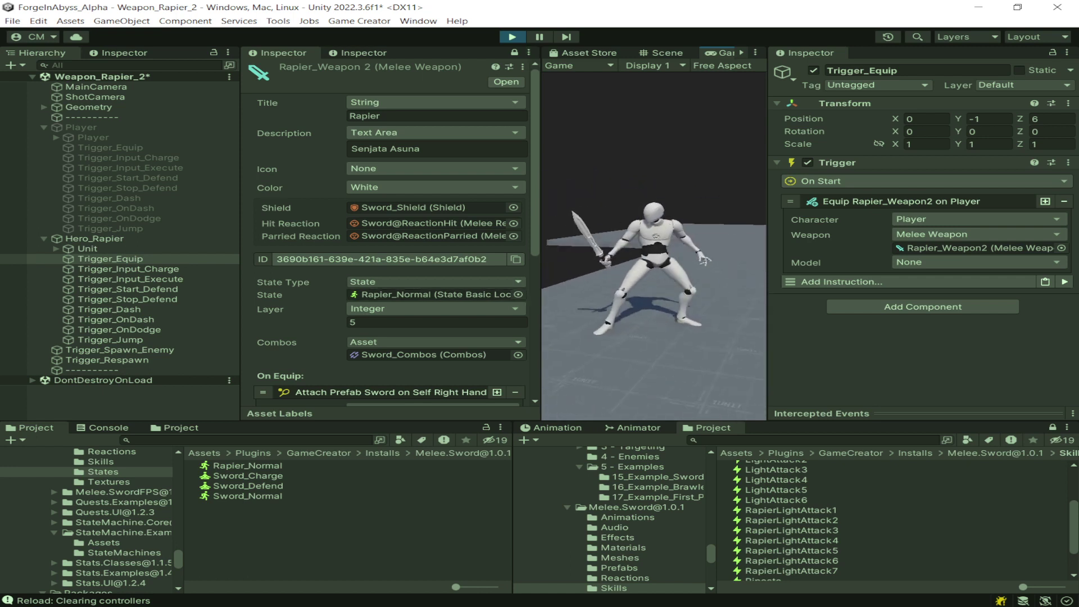
key(ctrl+p)
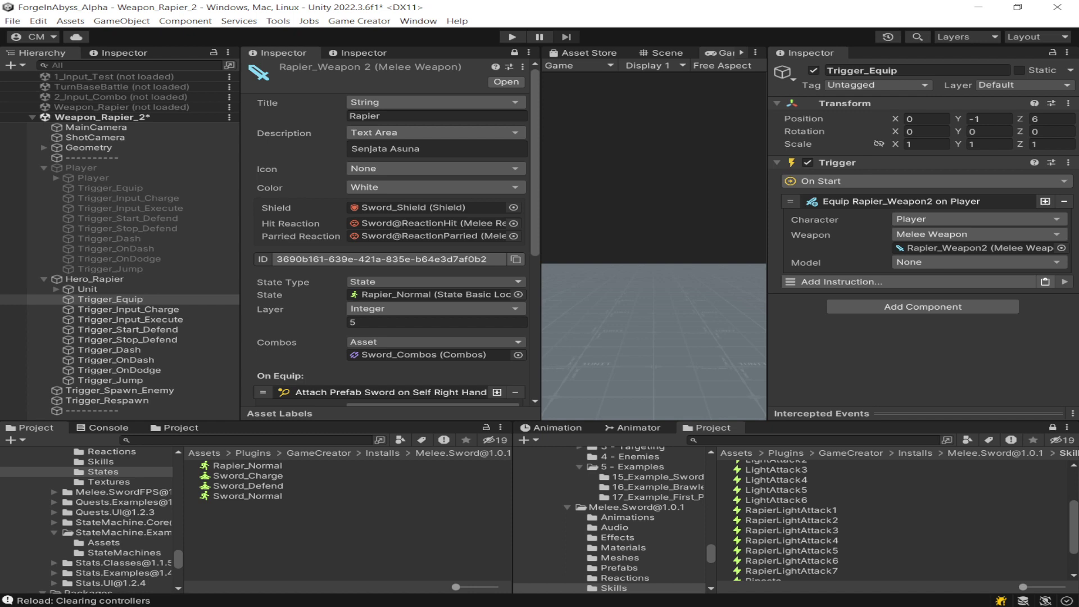
Duplicate the Sword_Normal state asset and name the copy Rapier_Normal2
click(247, 496)
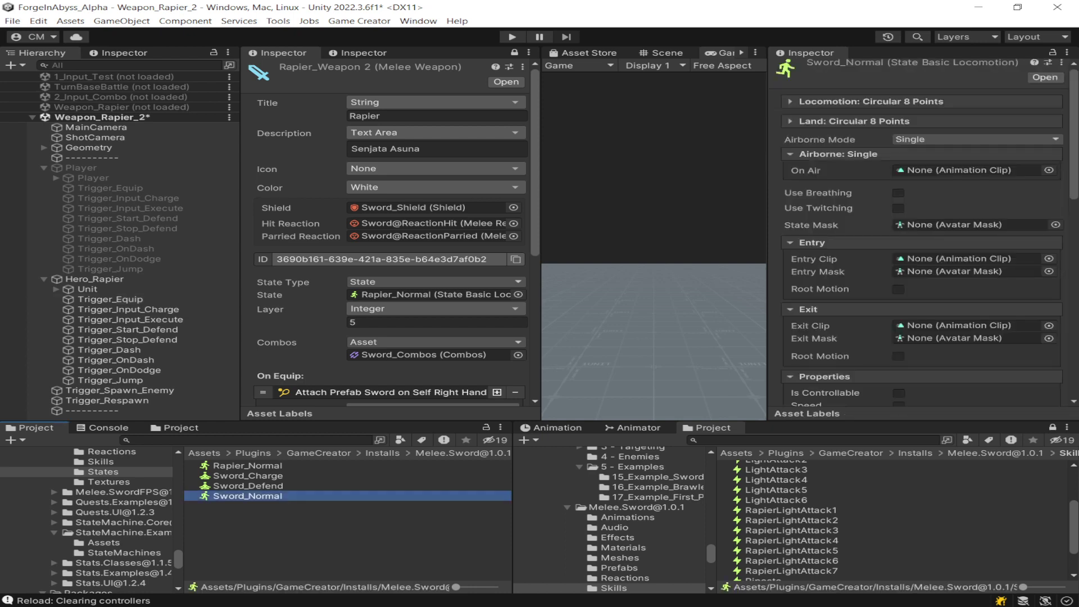
key(ctrl+d)
key(F2)
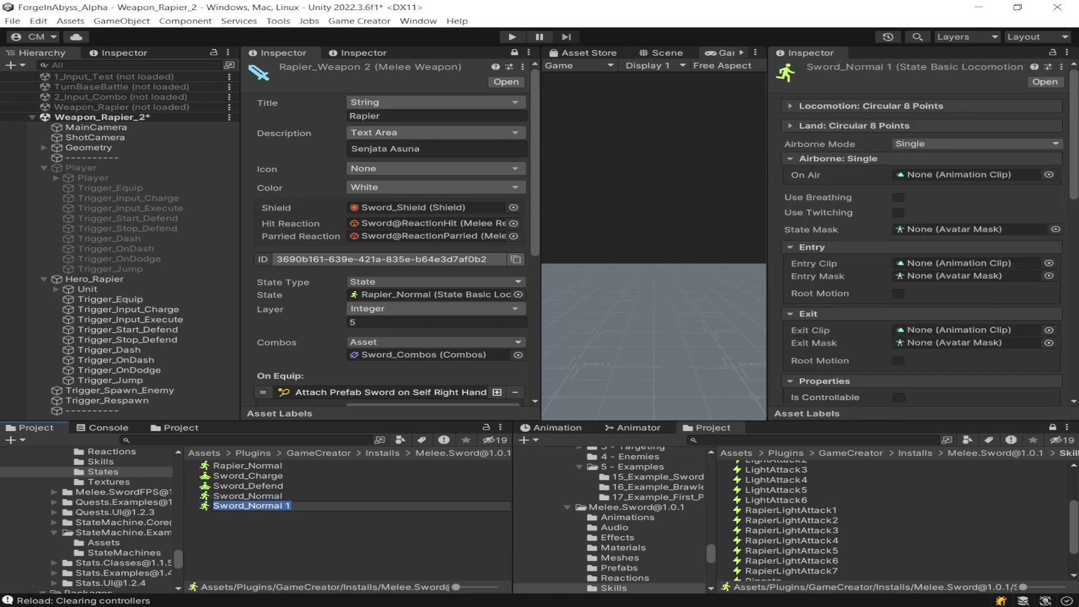
text(Rapier)
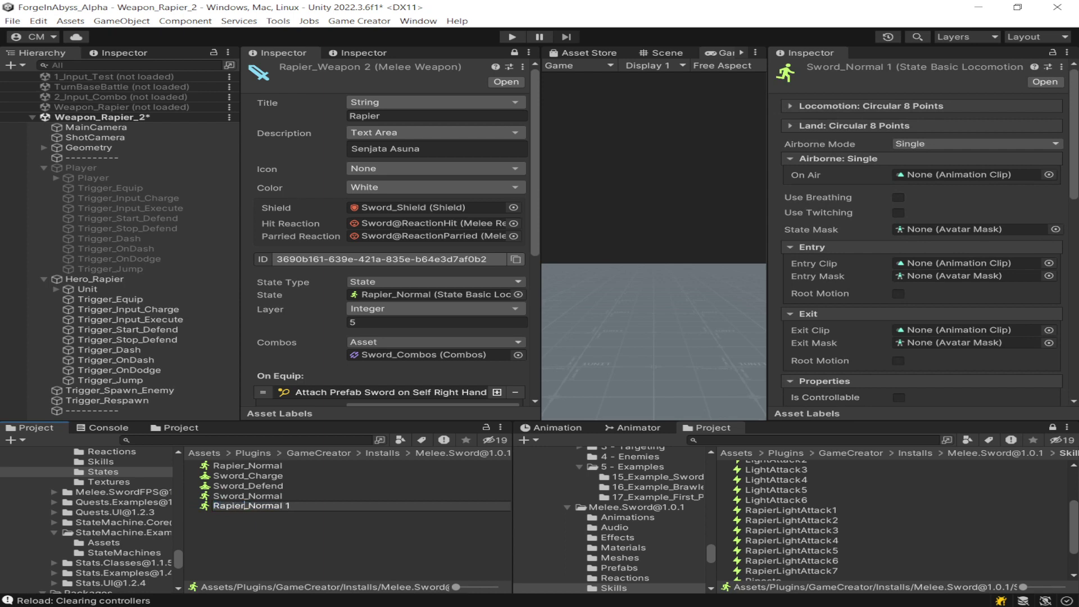
key(BackSpace)
key(BackSpace)
text(2)
key(Return)
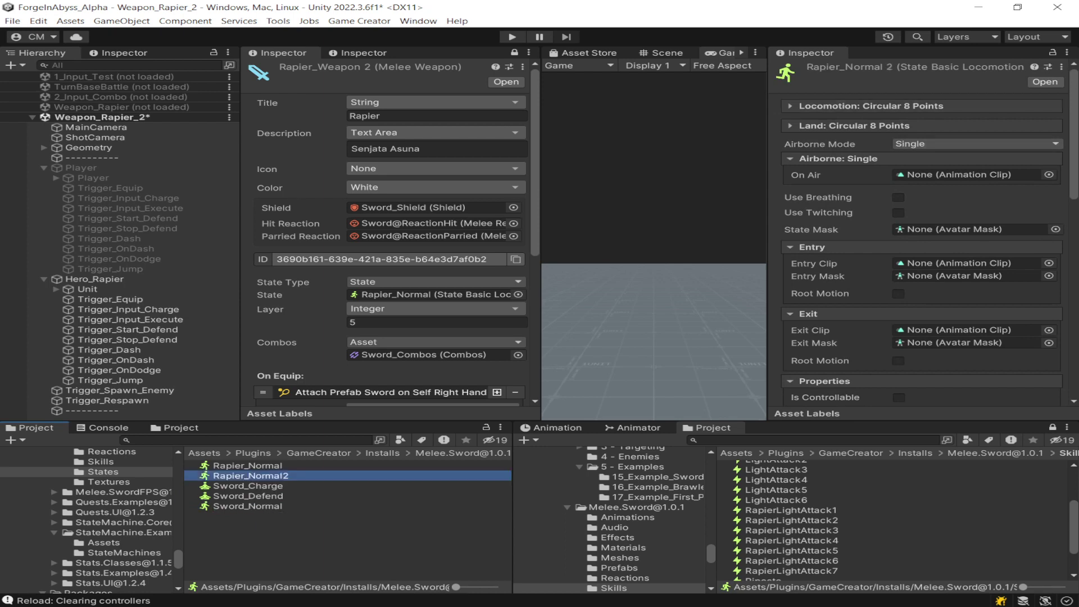
Lock the Inspector on Rapier_Normal2, expand its Circular 8 Points locomotion clips and open the Rapier_Anim_Set/Animation/Humanoid folder
click(1053, 52)
click(922, 106)
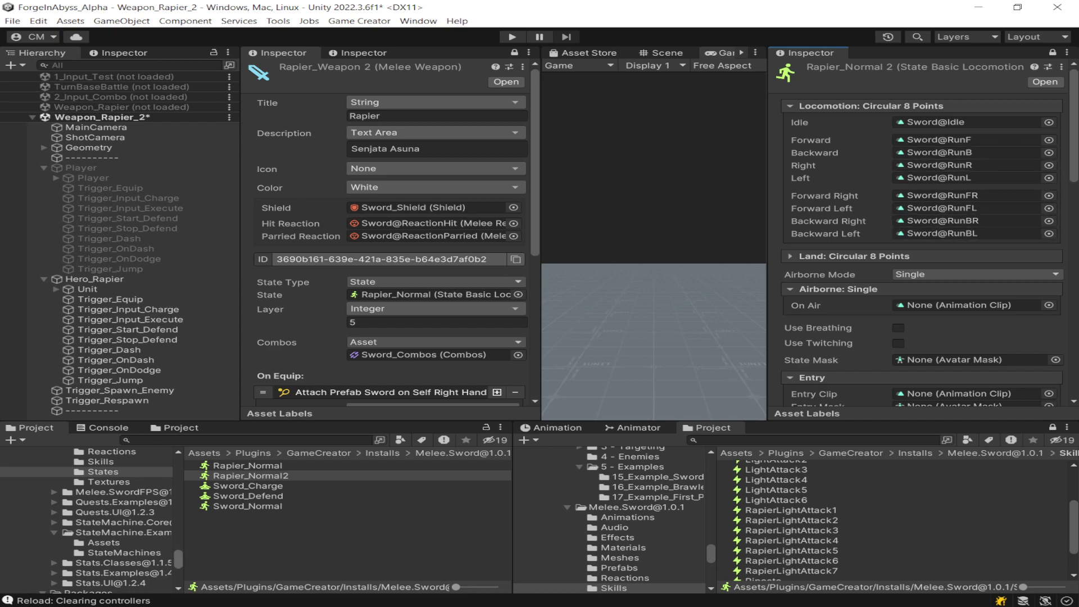
click(204, 453)
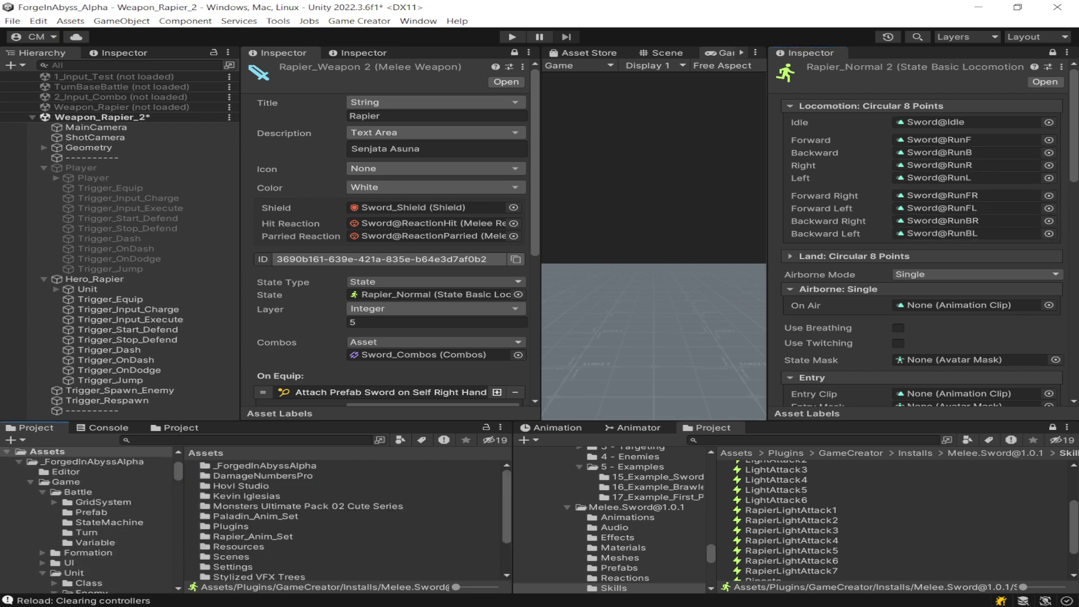
double_click(247, 537)
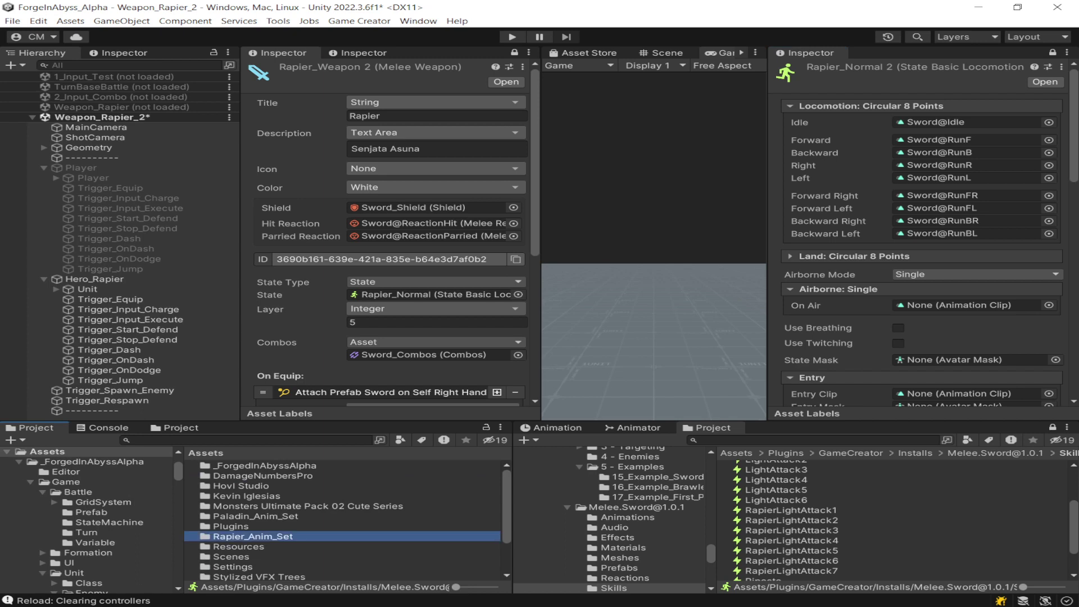
double_click(238, 465)
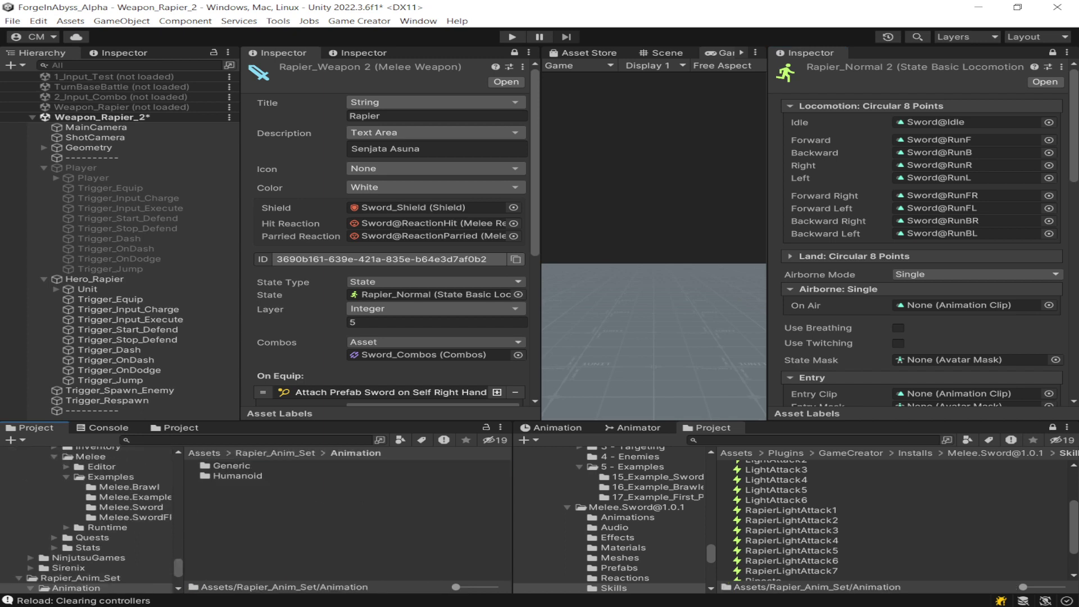
double_click(230, 476)
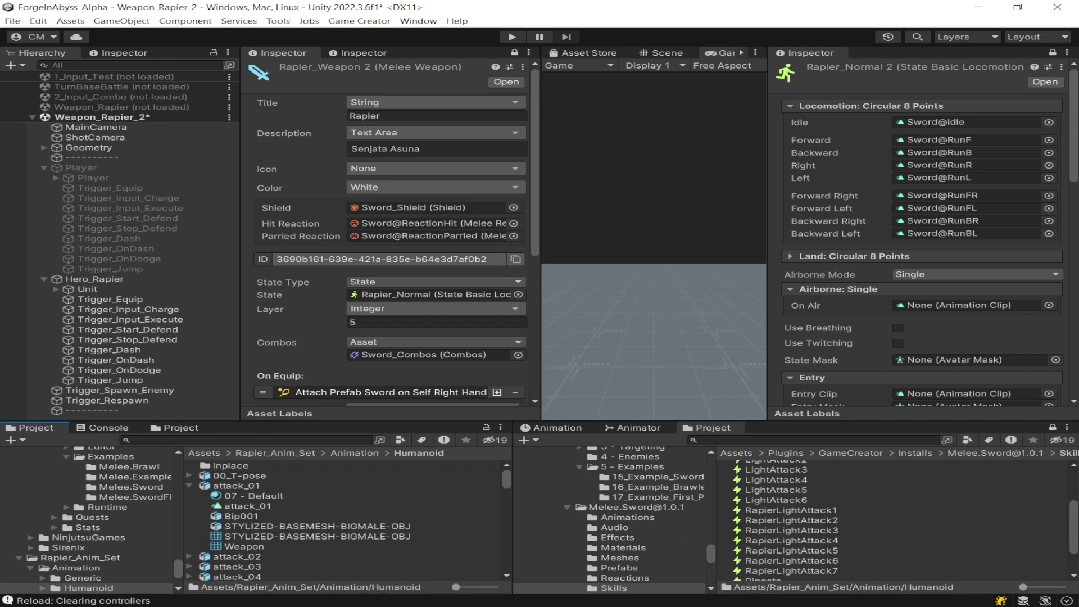
scroll(348, 520, down, 10)
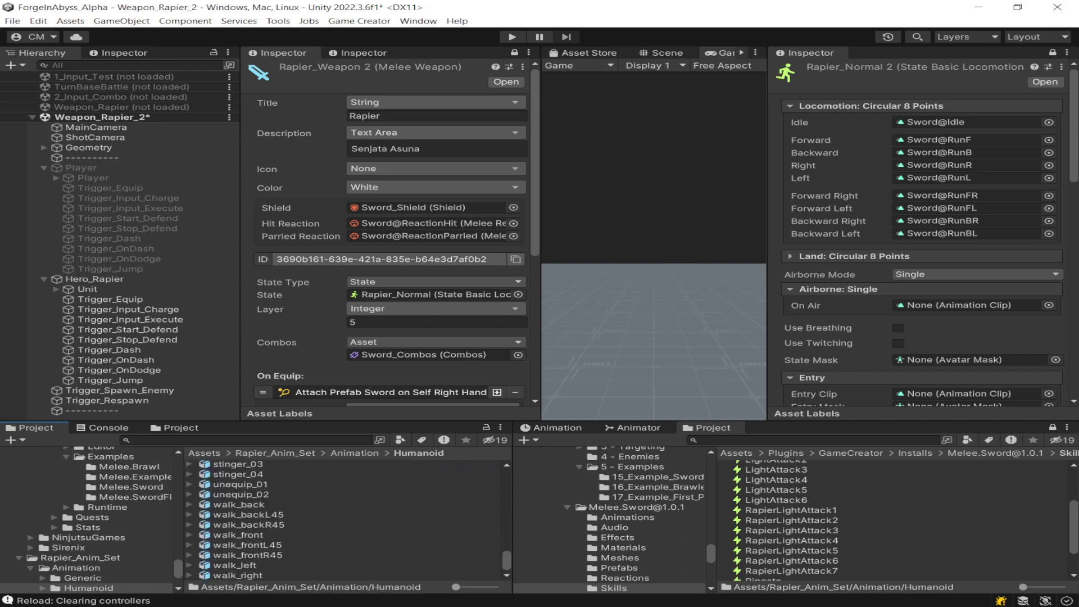
Assign the walk_backL45 animation clip to the Backward Left direction of Rapier_Normal2's locomotion
click(238, 504)
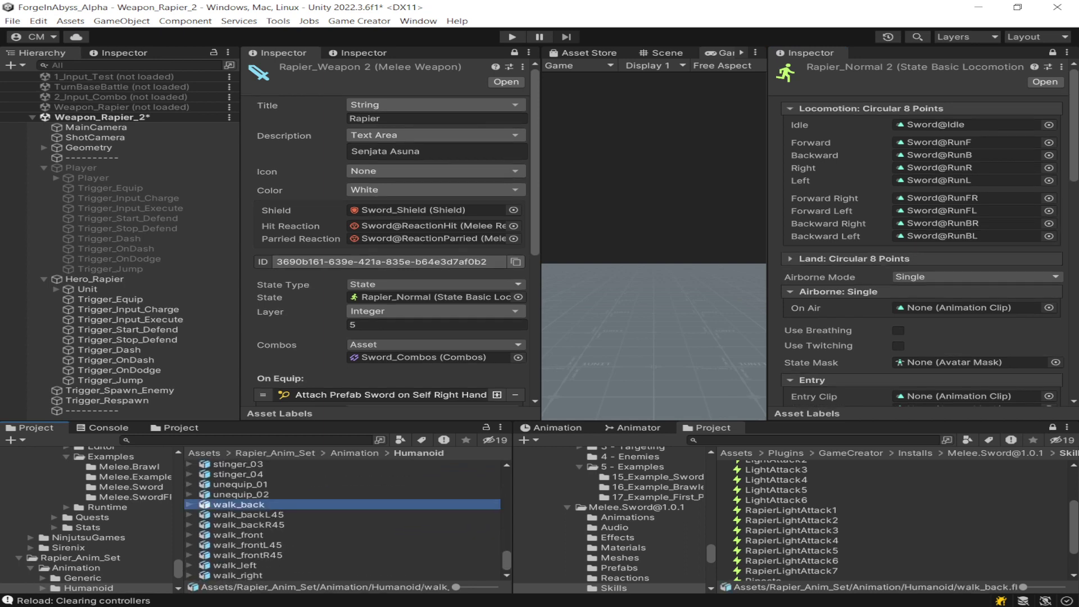
click(248, 514)
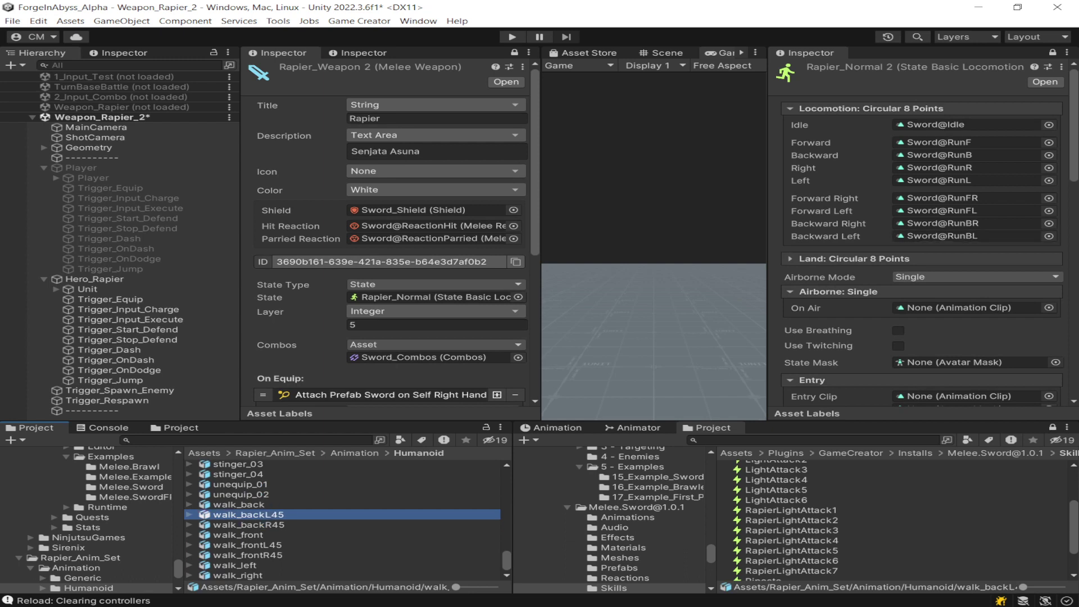
key(Right)
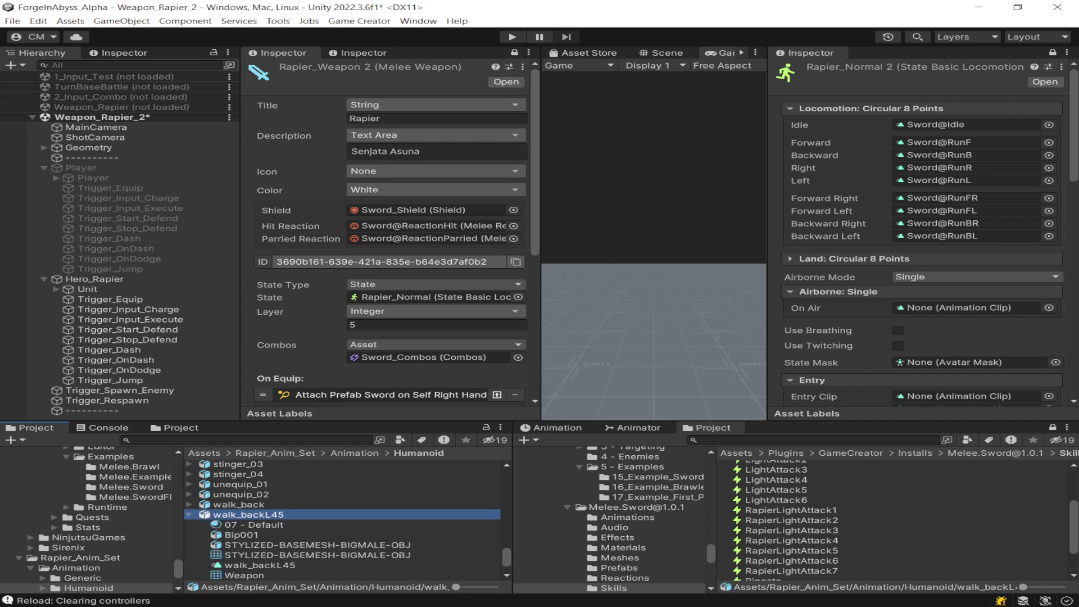
scroll(342, 521, down, 1)
click(259, 527)
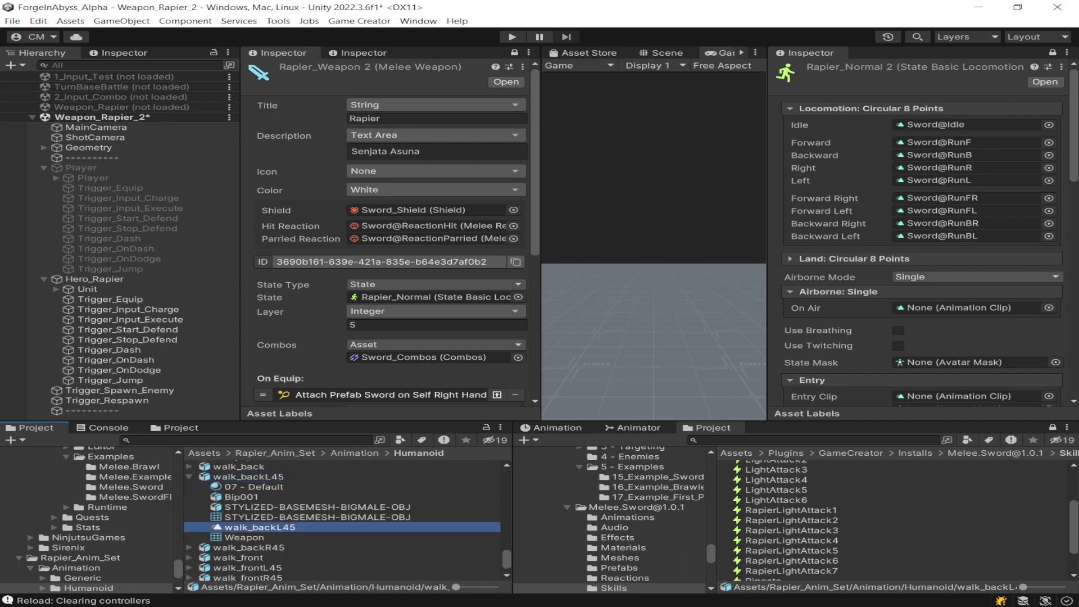
drag(260, 527, 965, 71)
scroll(922, 236, up, 5)
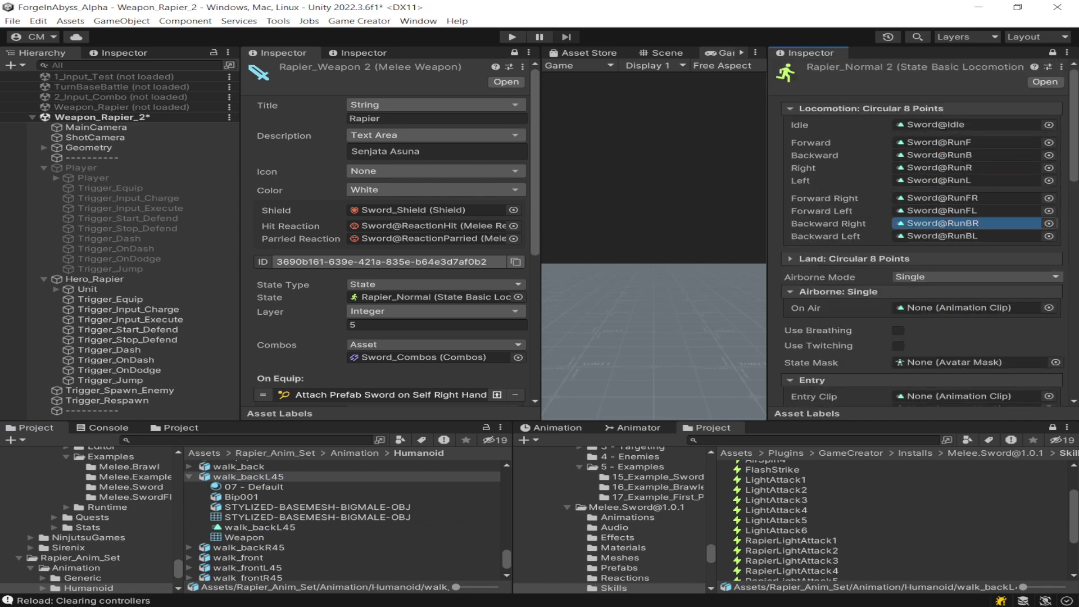
drag(967, 224, 967, 236)
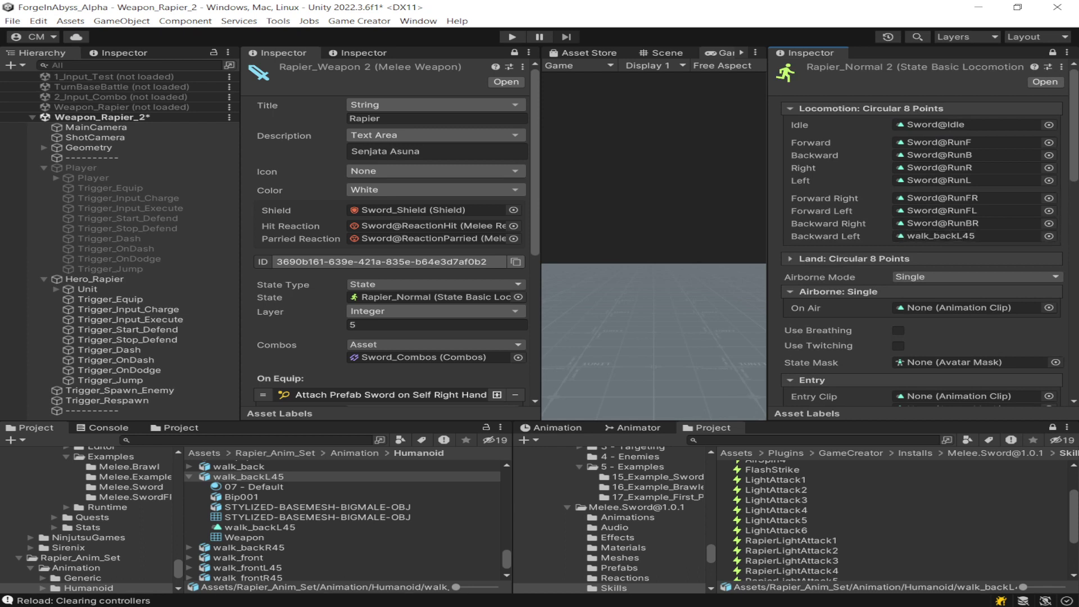
click(190, 476)
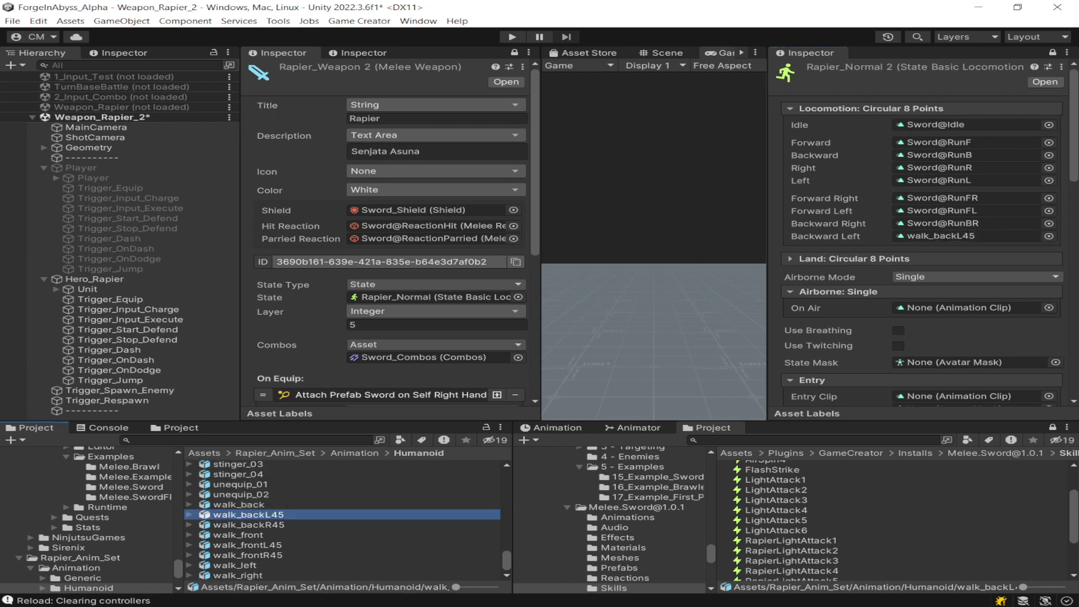
Assign the walk_backL45 animation clip to the Forward Left direction of Rapier_Normal2's locomotion
drag(248, 545, 956, 211)
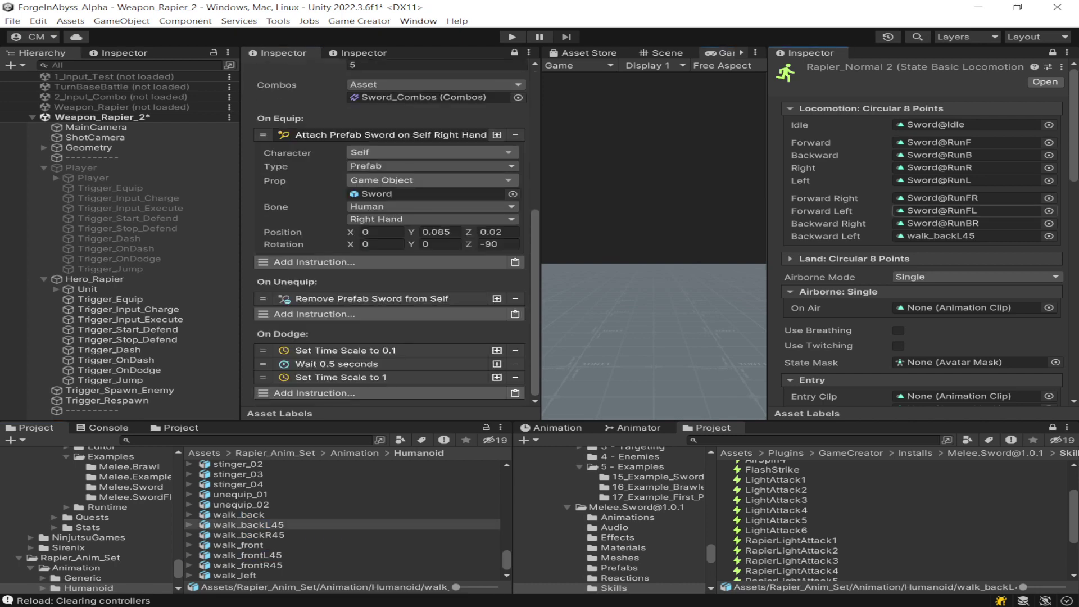
click(189, 524)
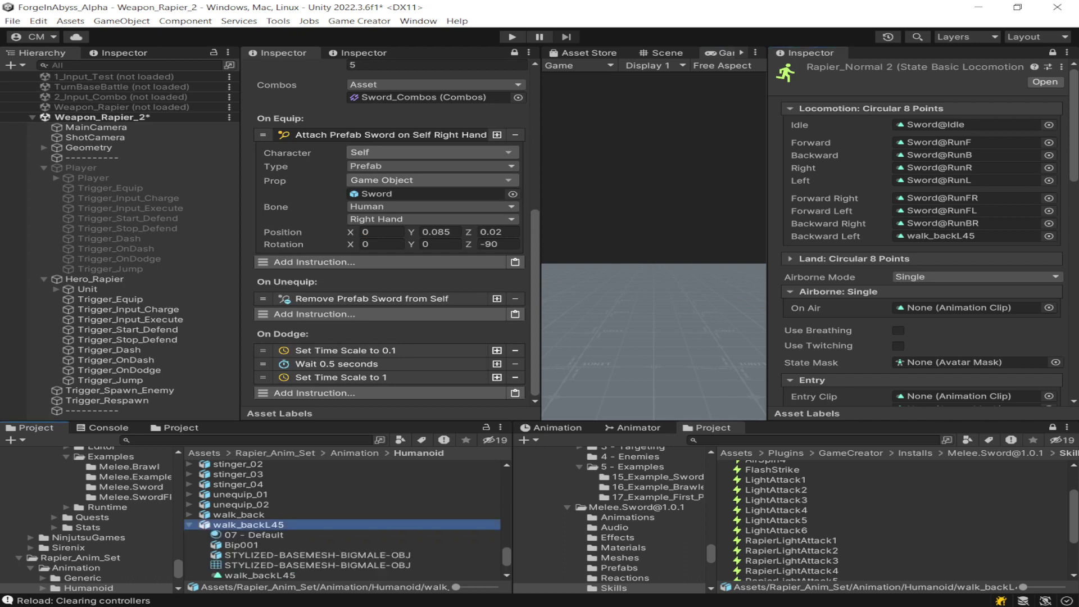
drag(259, 574, 955, 210)
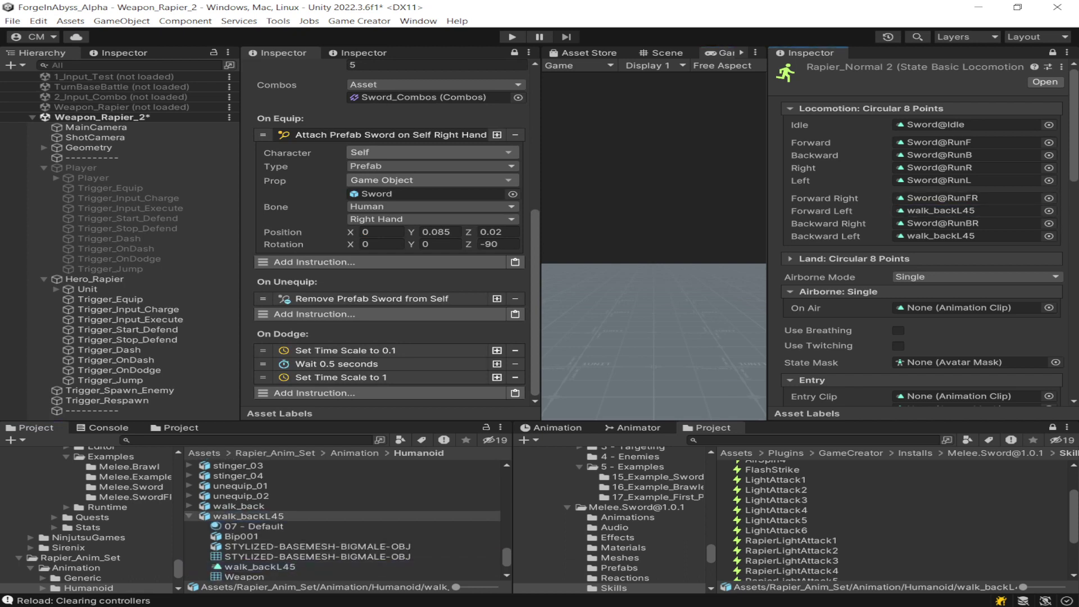
click(190, 516)
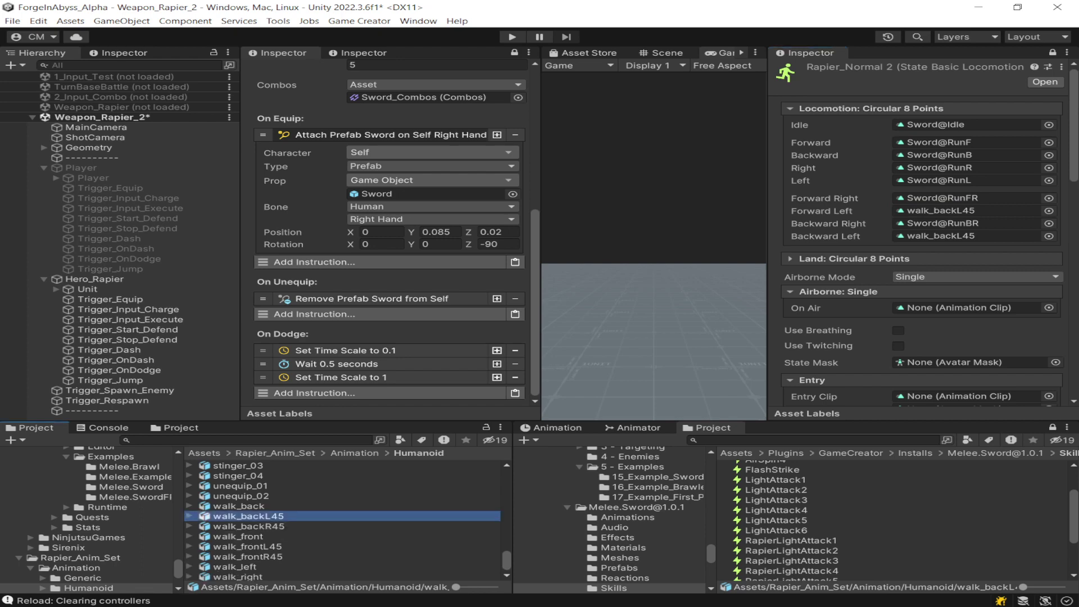
Examine the loop and root transform import settings of the walk animations from walk_back through walk_right
click(238, 506)
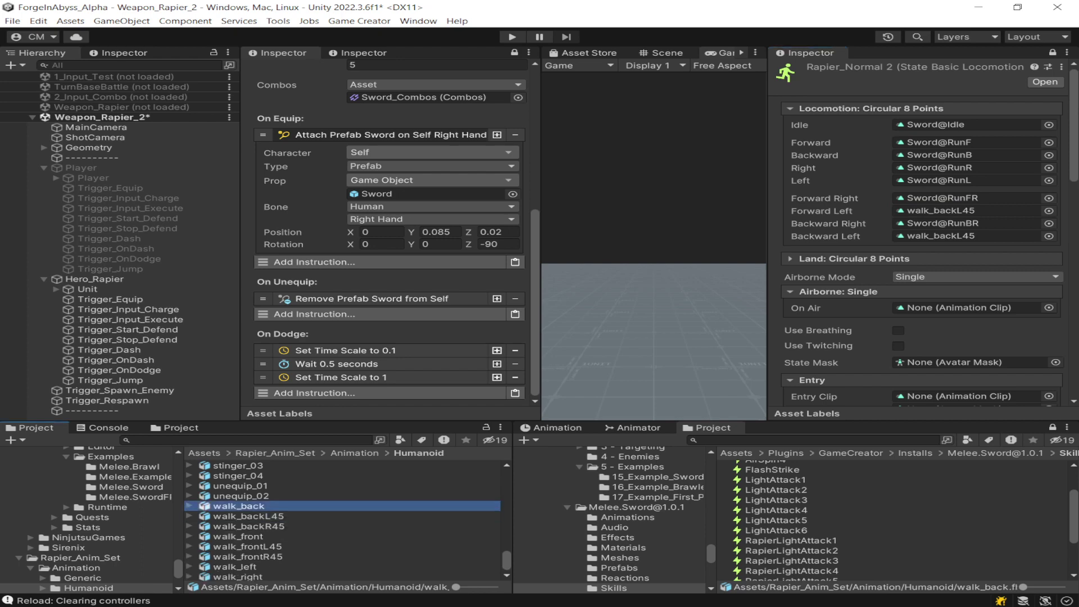
click(363, 53)
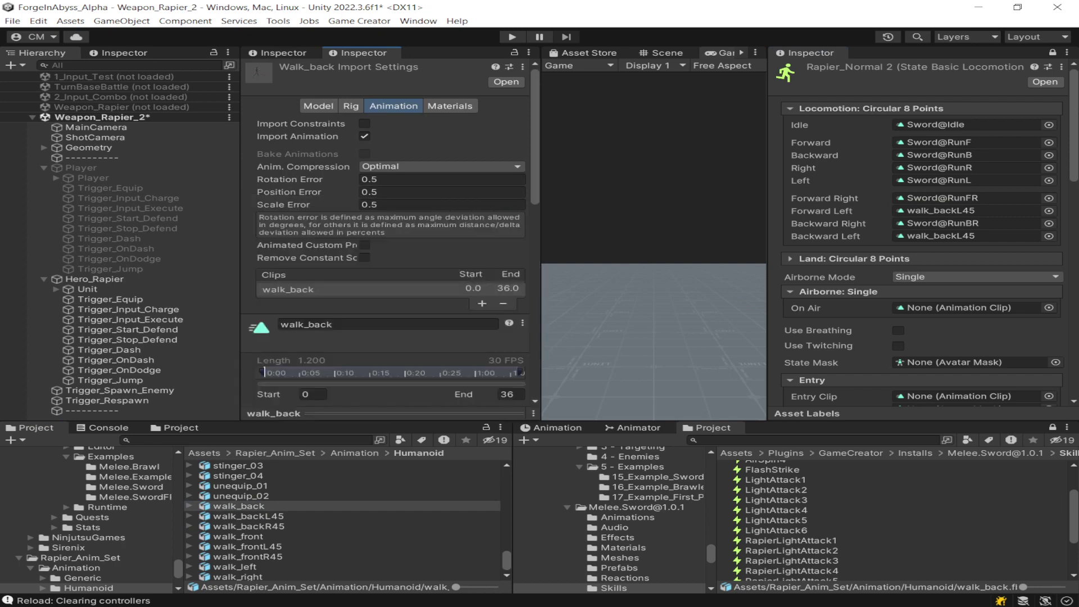
scroll(388, 236, down, 5)
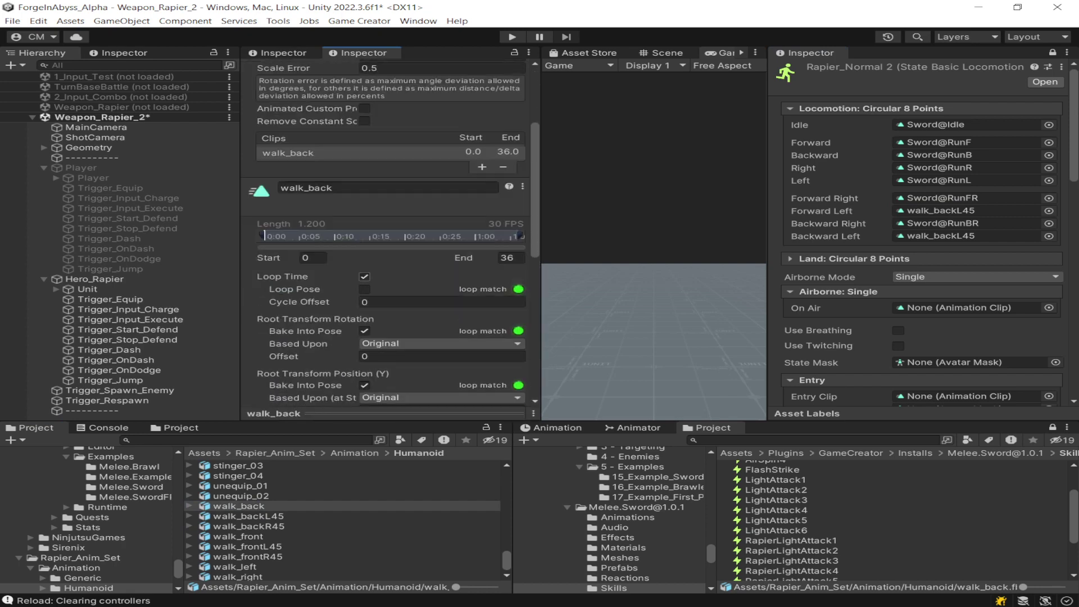
click(248, 516)
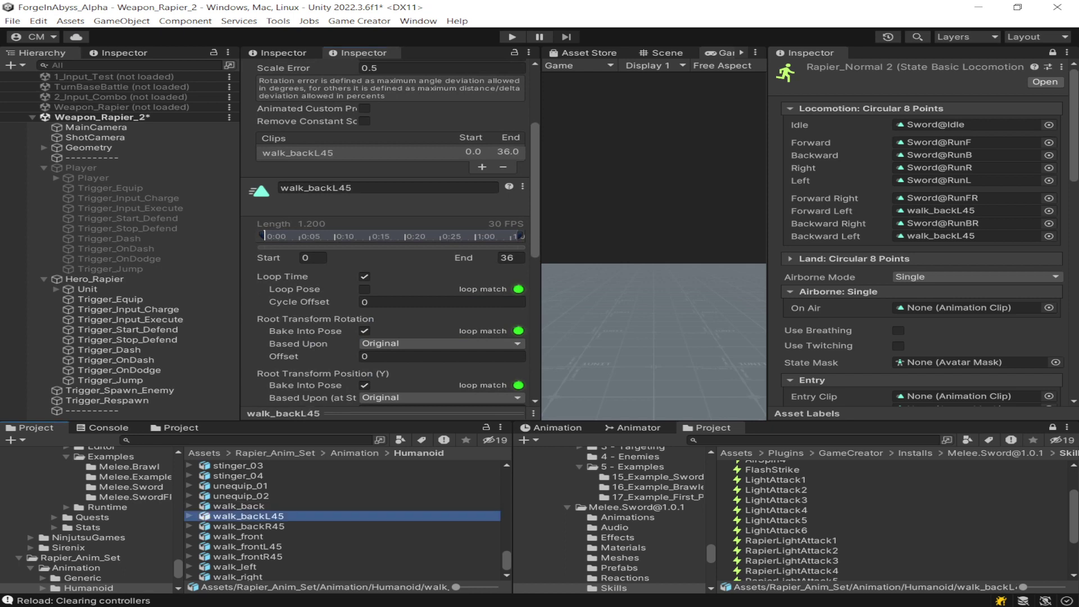
key(Down)
key(Down)
key(Down)
key(Down)
key(Down)
key(Down)
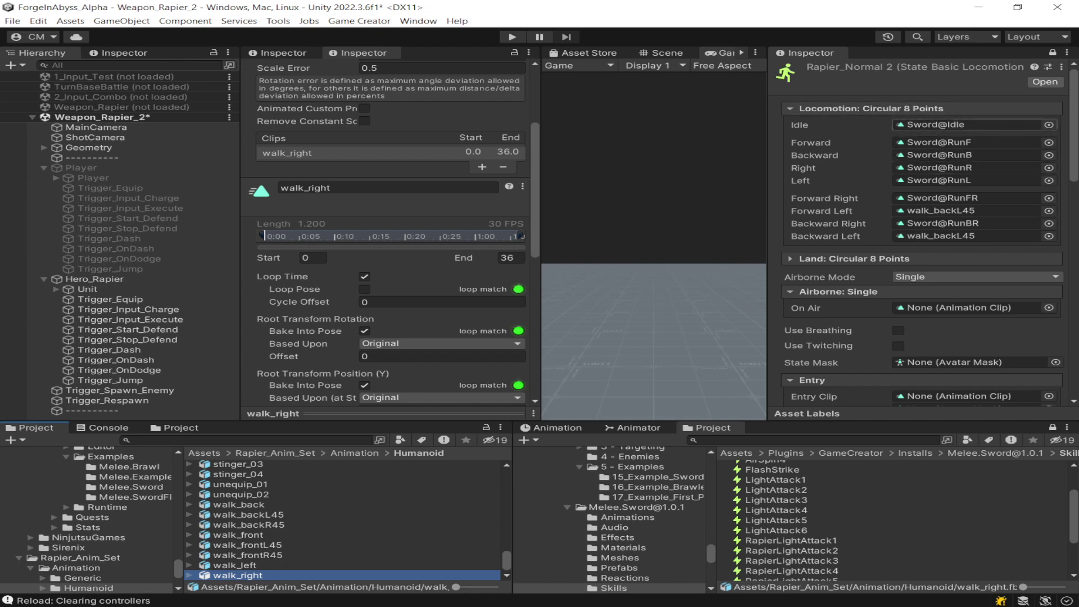
Examine the move speed and angular speed instructions under On Refresh in Rapier_Normal2
scroll(973, 138, down, 6)
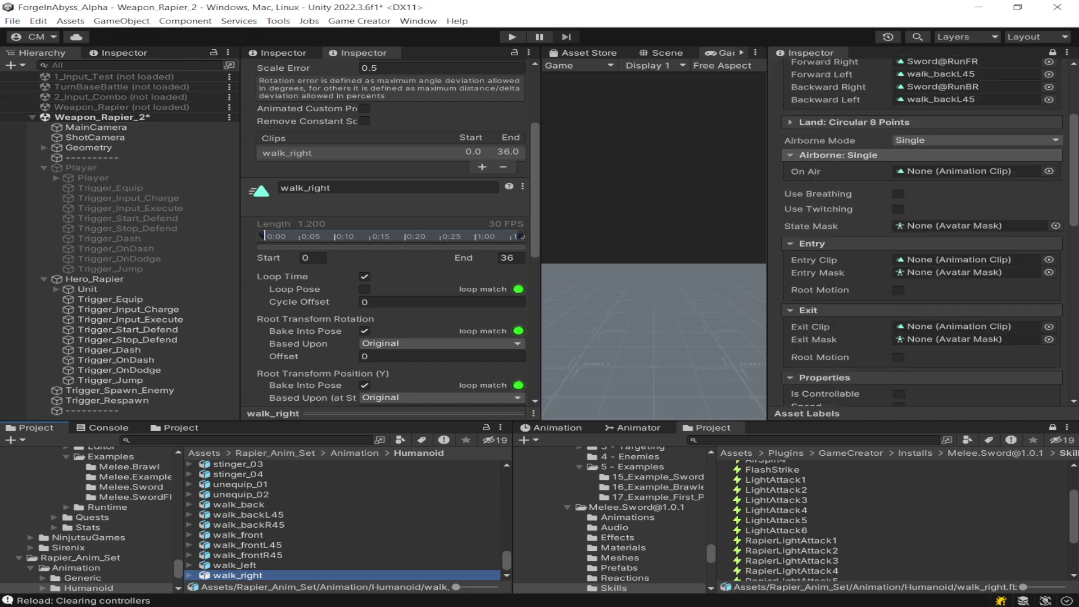
scroll(922, 230, down, 8)
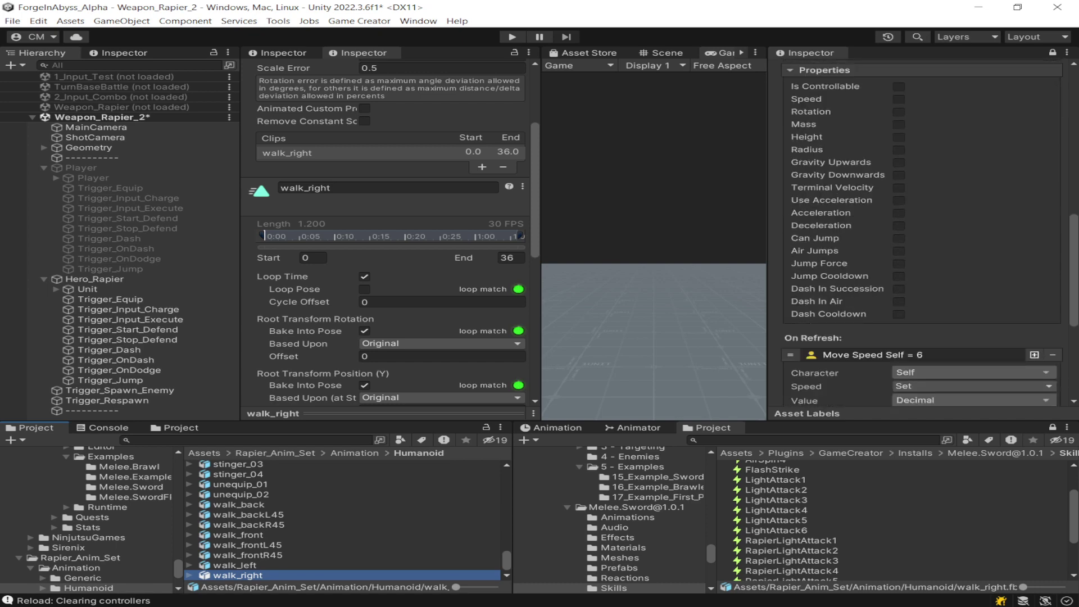
scroll(922, 231, down, 2)
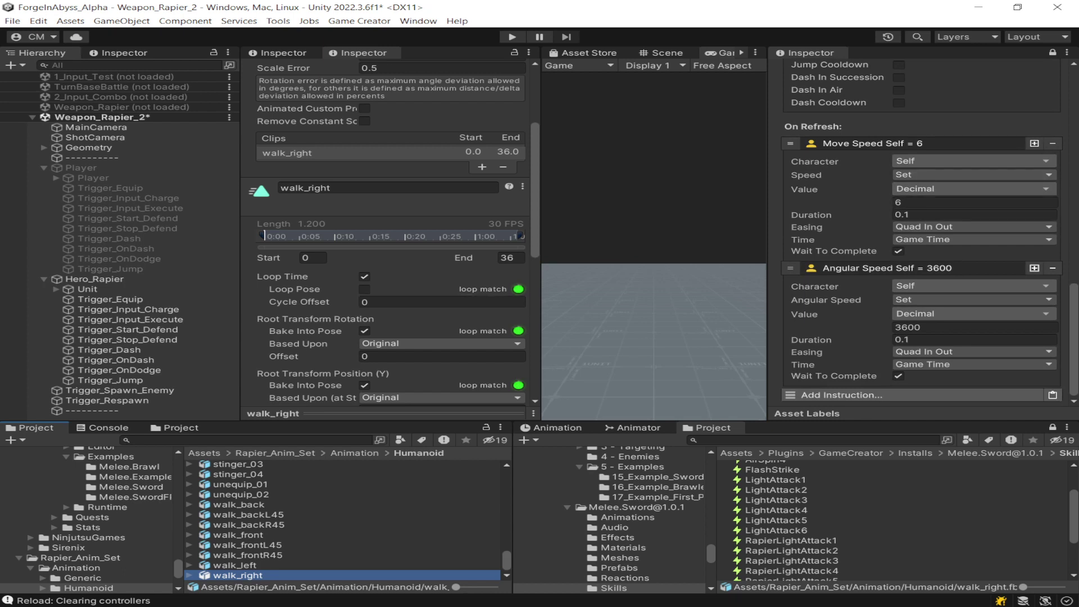
scroll(388, 237, up, 5)
Locate the Rapier_Normal state used by the weapon and examine its On Refresh speeds and locomotion clips
click(284, 52)
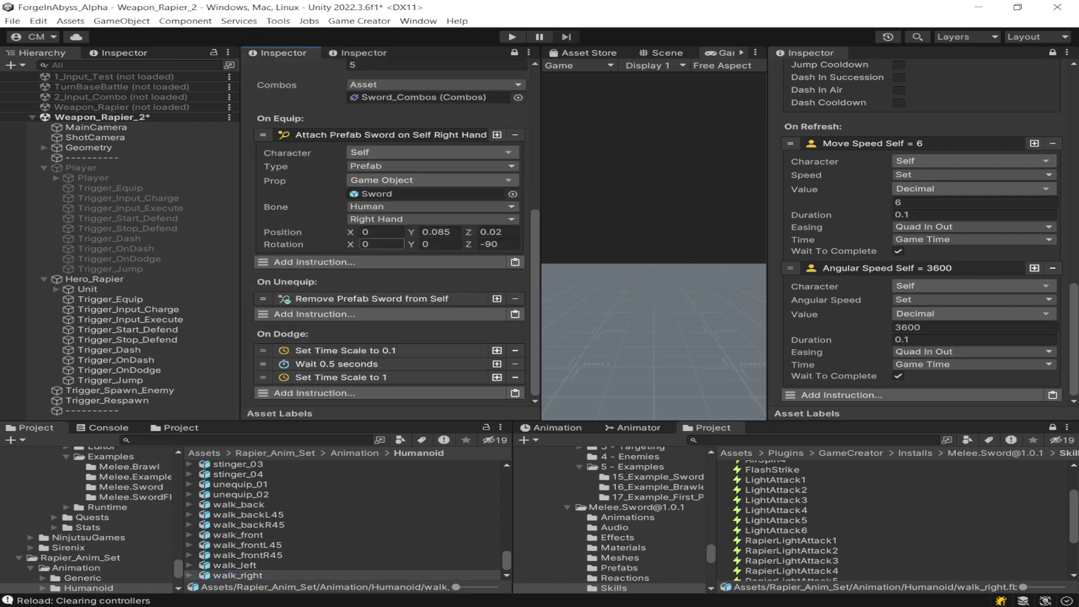
scroll(382, 242, up, 6)
click(430, 207)
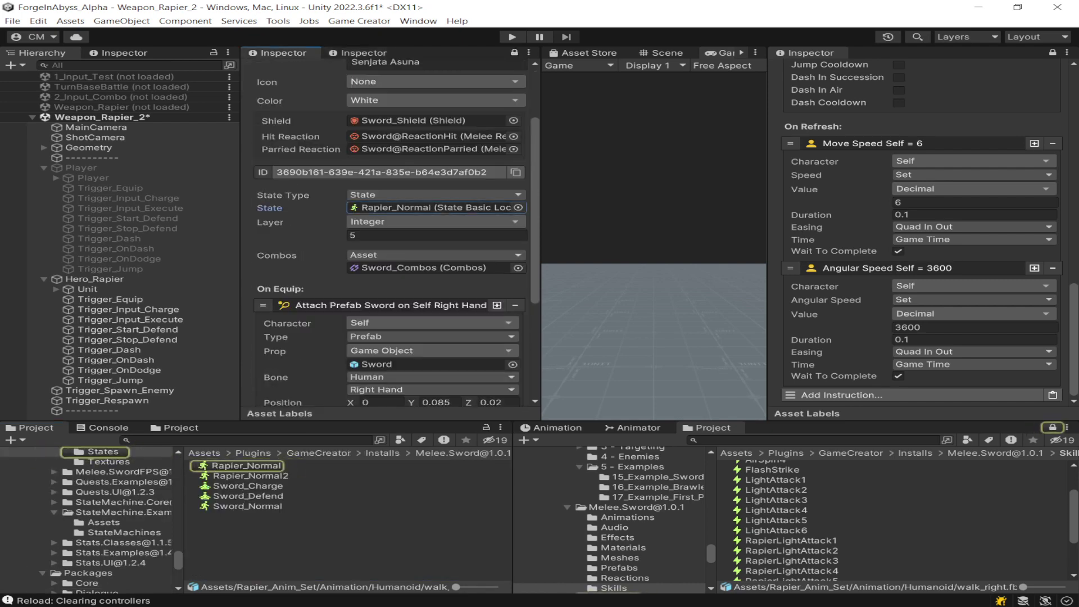
click(247, 465)
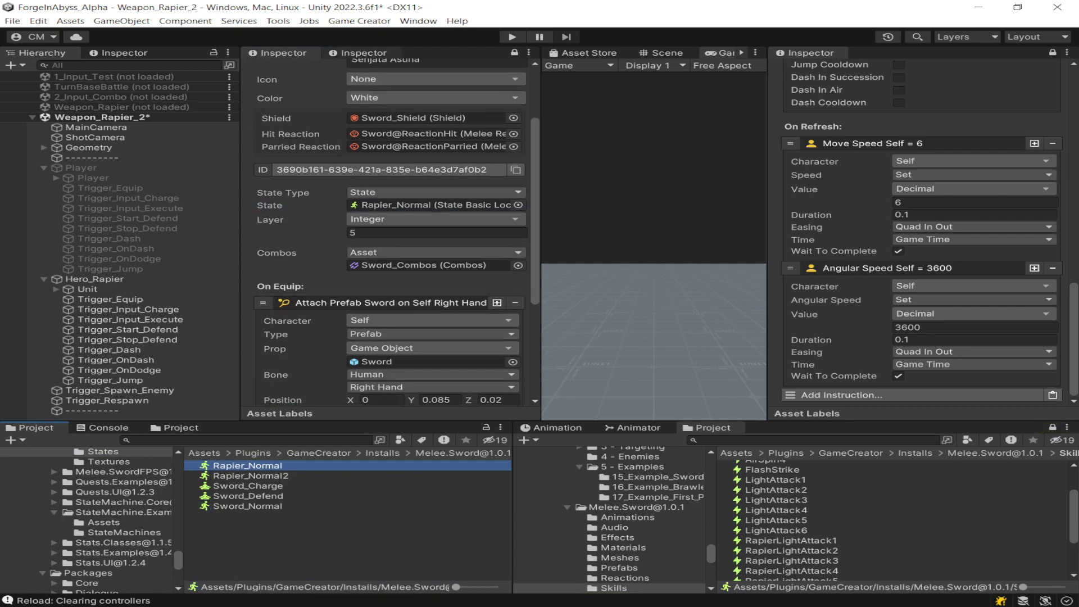
click(363, 52)
scroll(387, 236, down, 15)
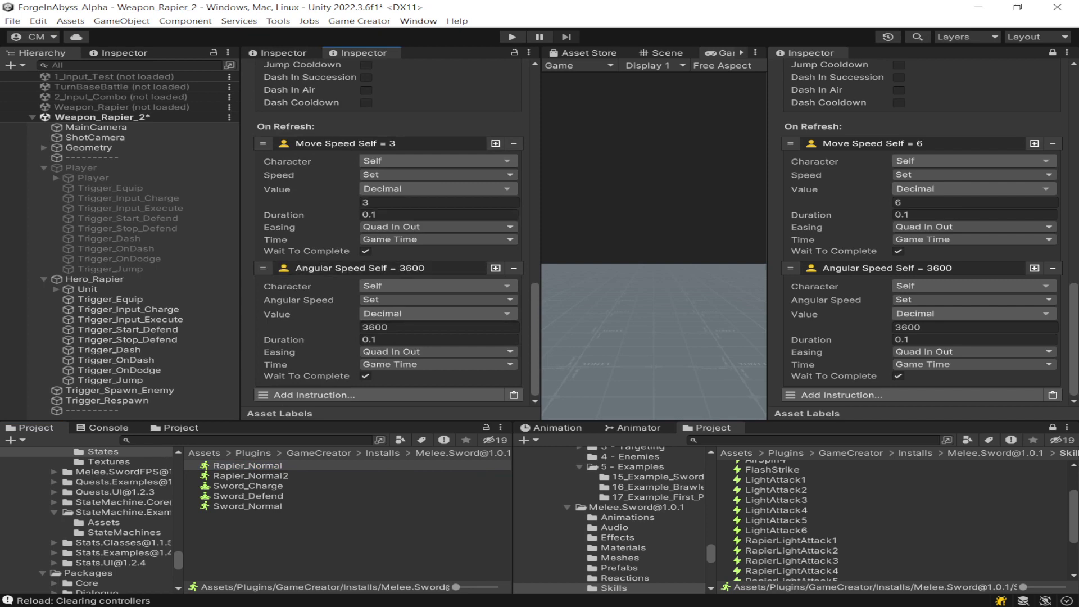
scroll(388, 236, up, 15)
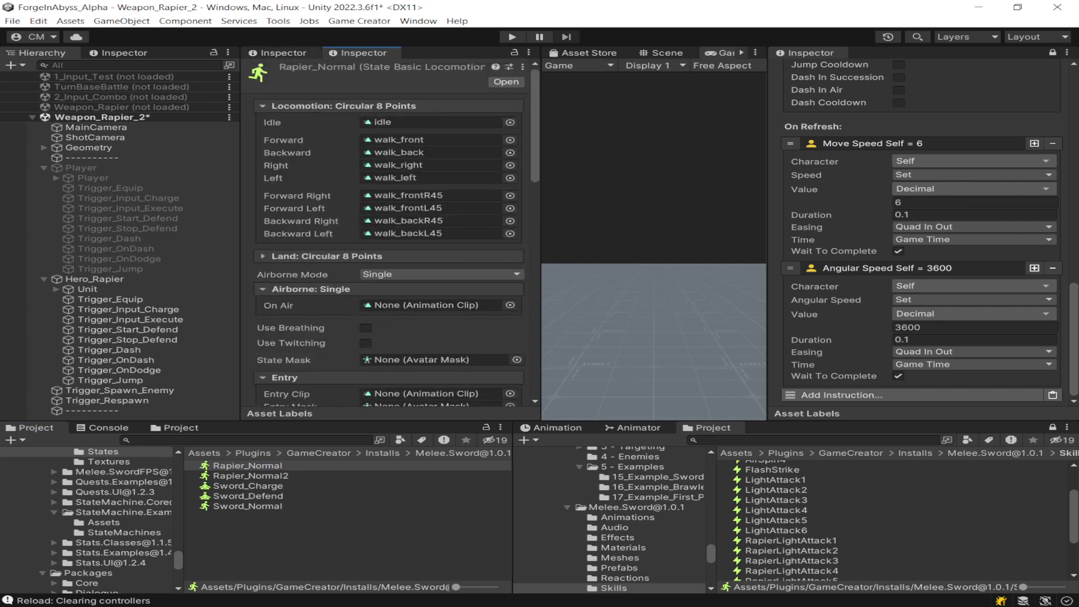
Review the Layer setting of the rapier weapon and locate its Sword_Combos asset in the project
click(284, 52)
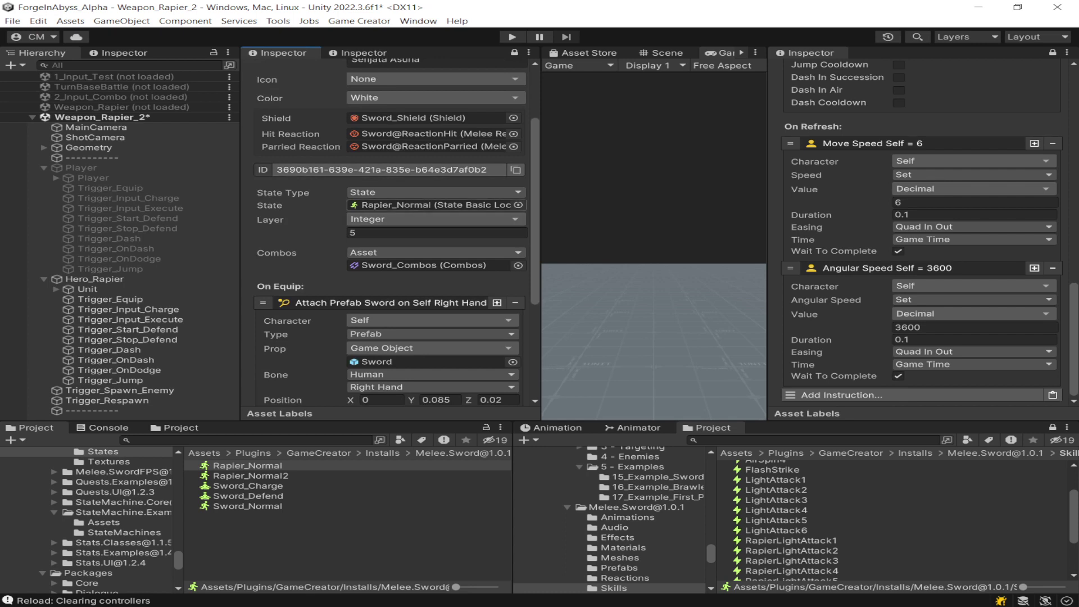
click(353, 233)
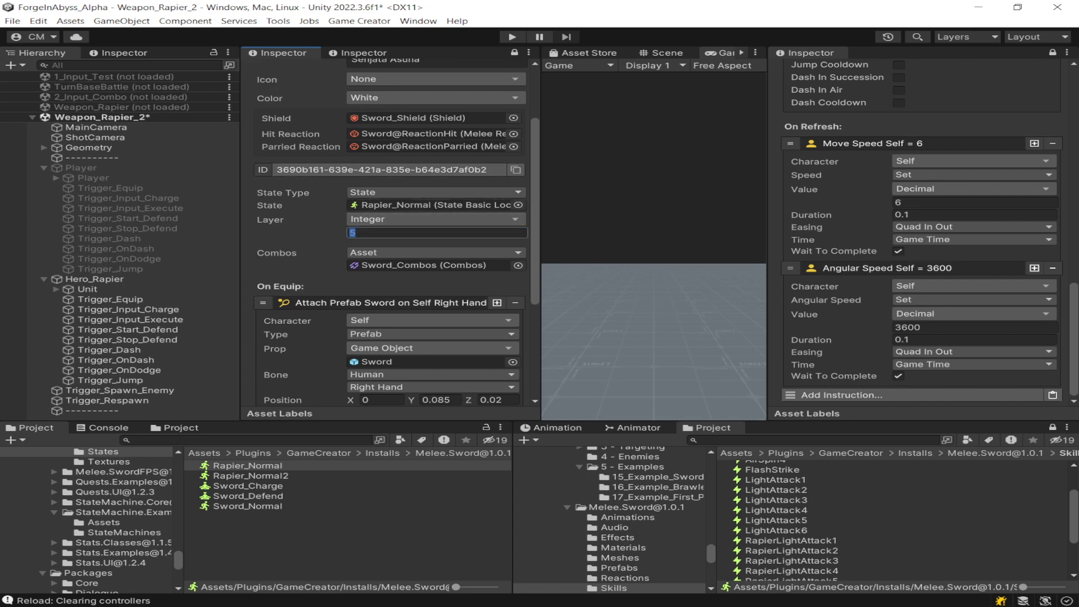
click(357, 233)
scroll(390, 233, down, 2)
scroll(391, 232, up, 3)
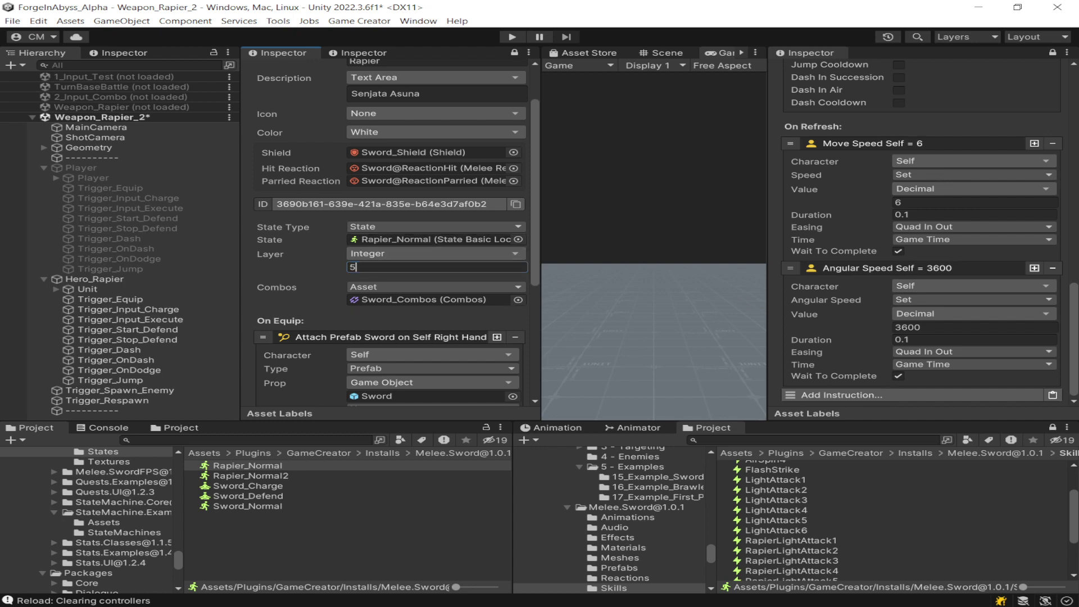
scroll(388, 236, down, 3)
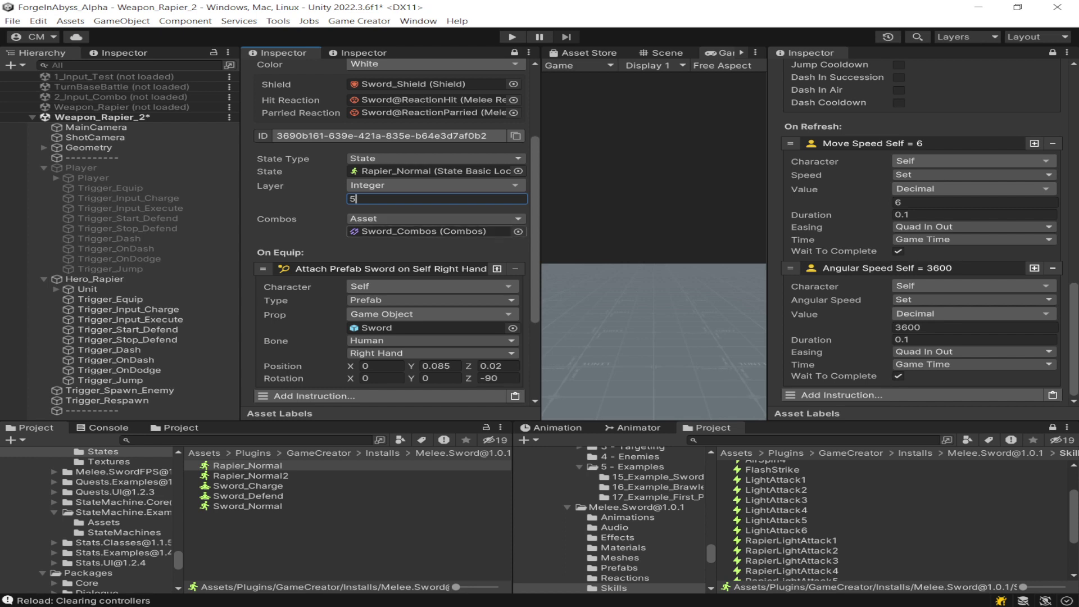
click(423, 231)
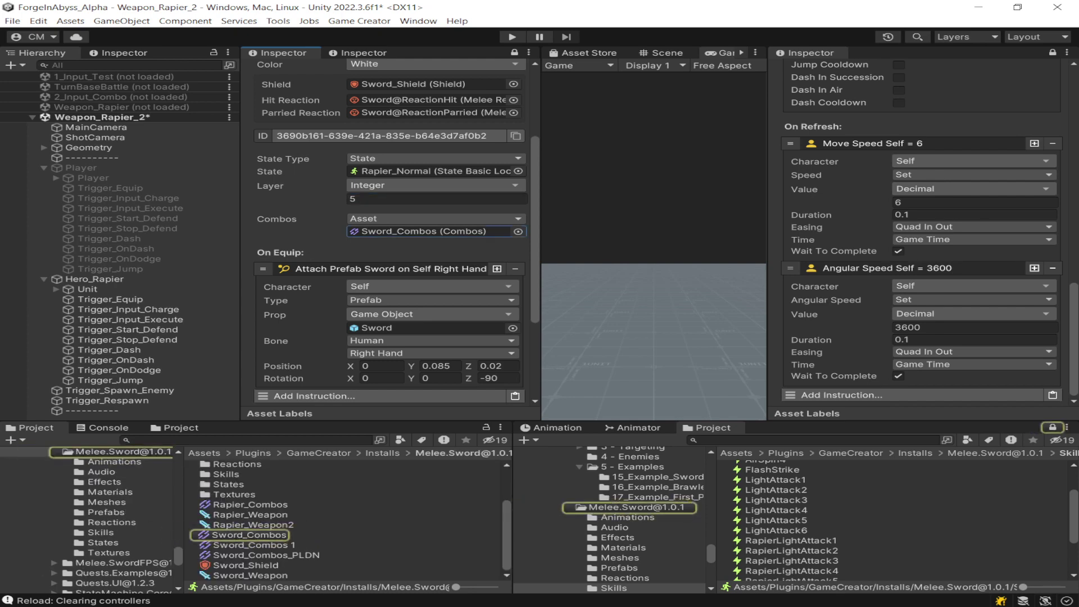
right_click(253, 525)
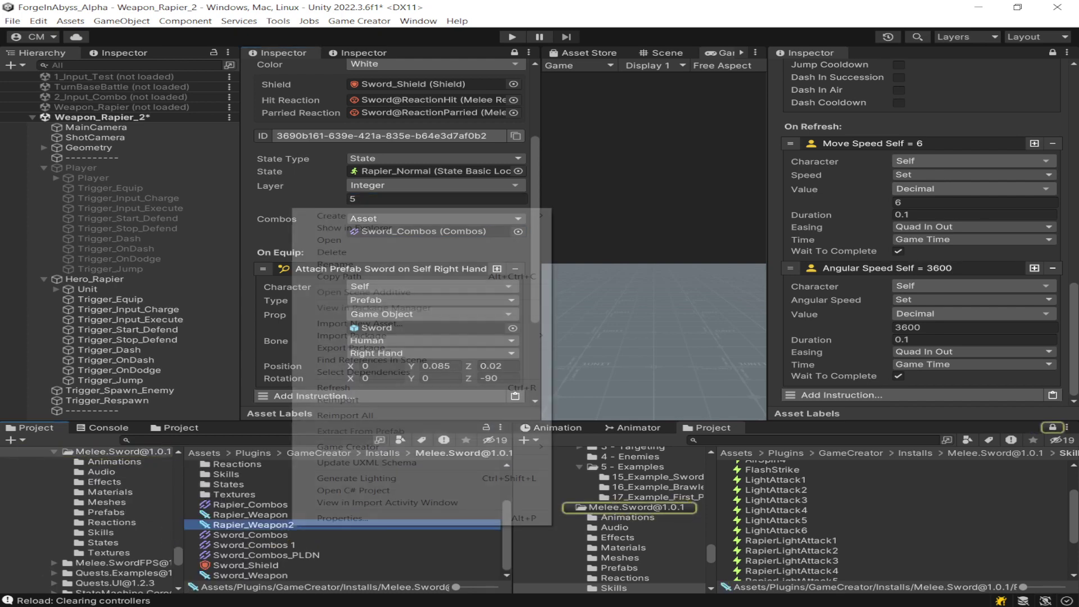
mouse_move(349, 216)
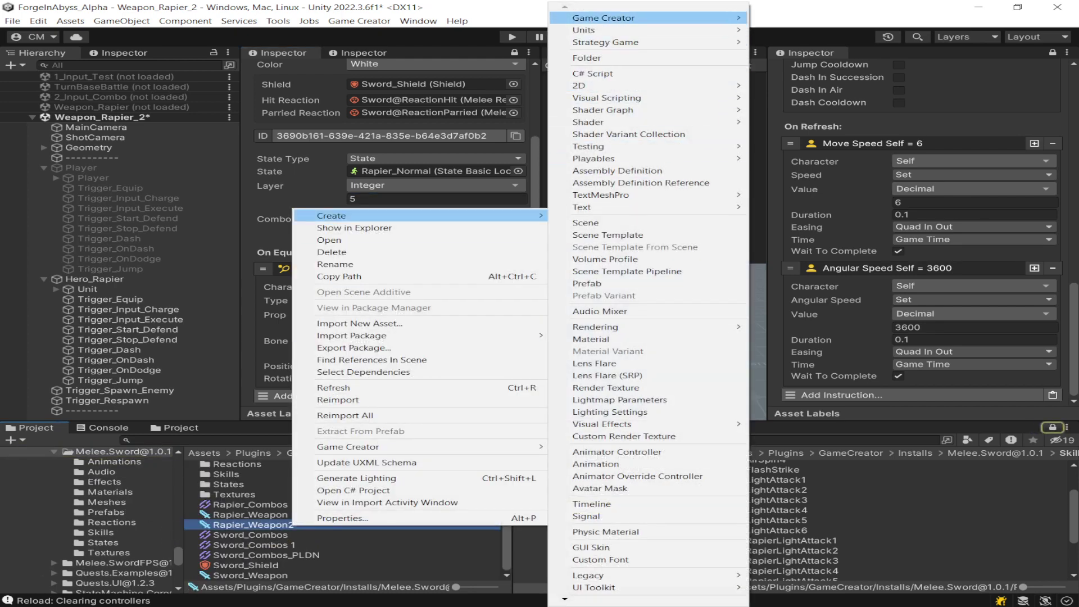
mouse_move(646, 17)
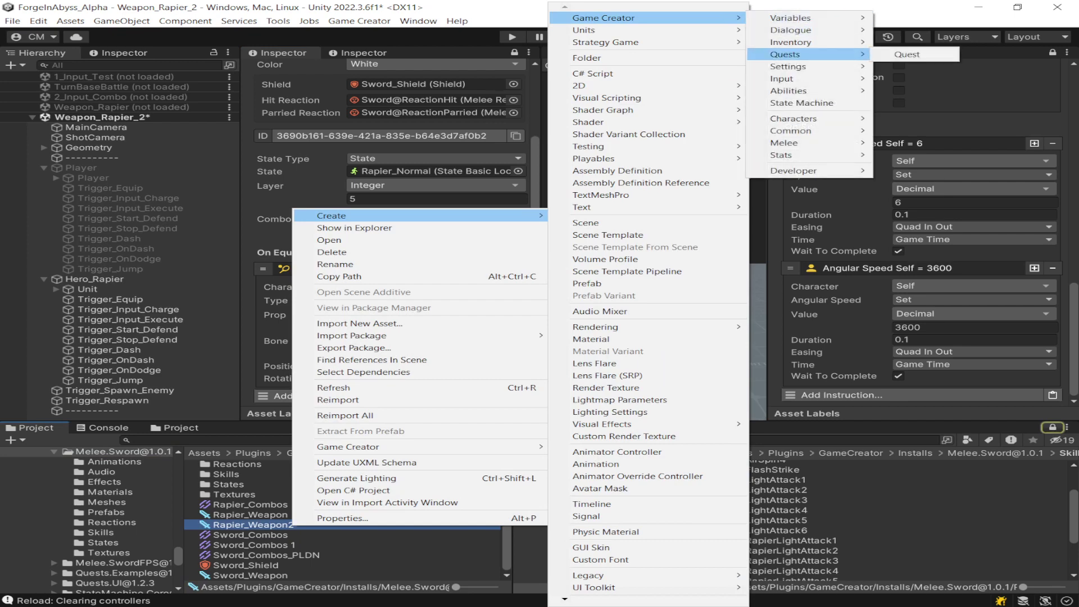
mouse_move(787, 155)
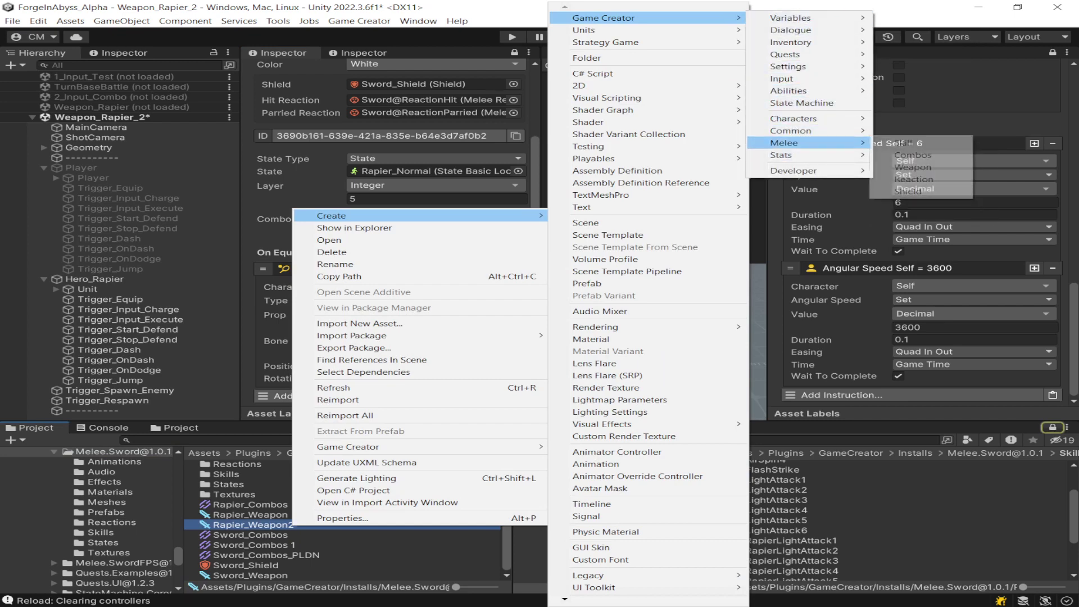
click(245, 565)
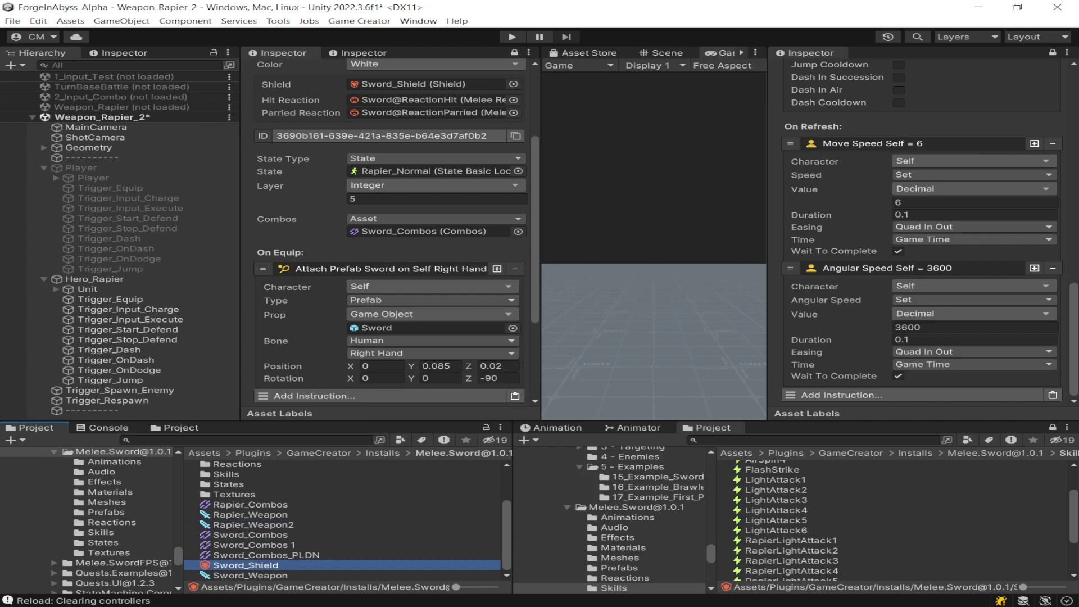
Duplicate the Sword_Combos asset in the Melee.Sword folder and rename the copy Rapier_Combos2
click(251, 534)
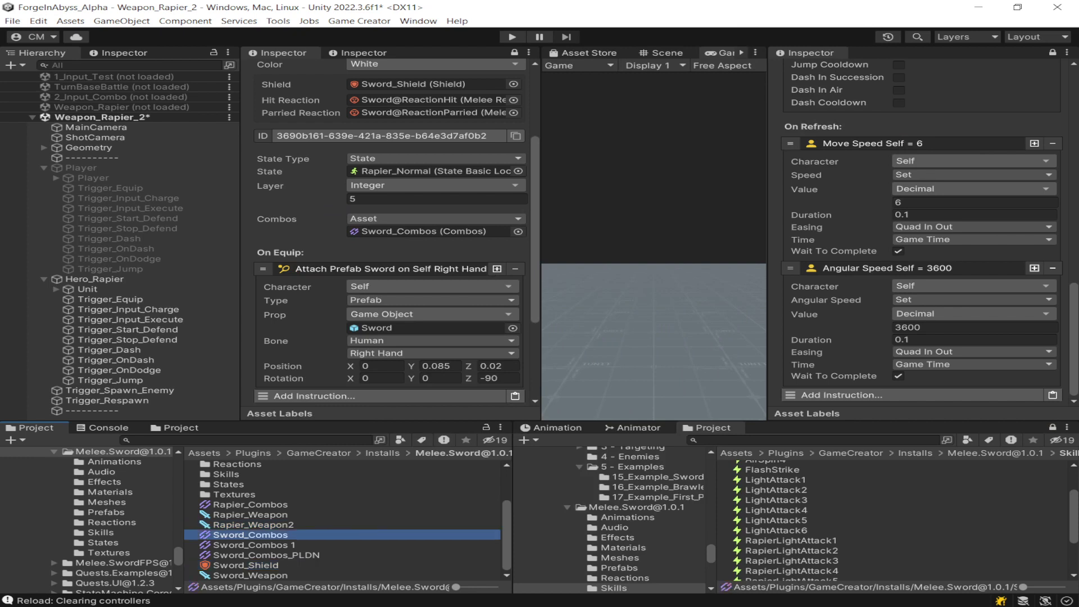
key(ctrl+d)
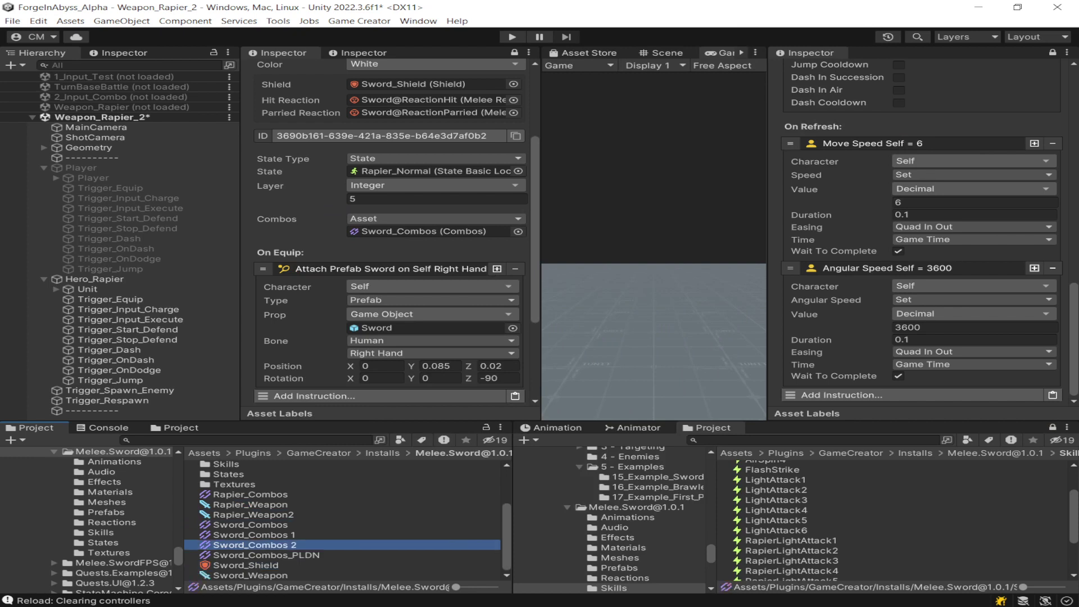
key(F2)
drag(244, 544, 213, 545)
text(Rapier)
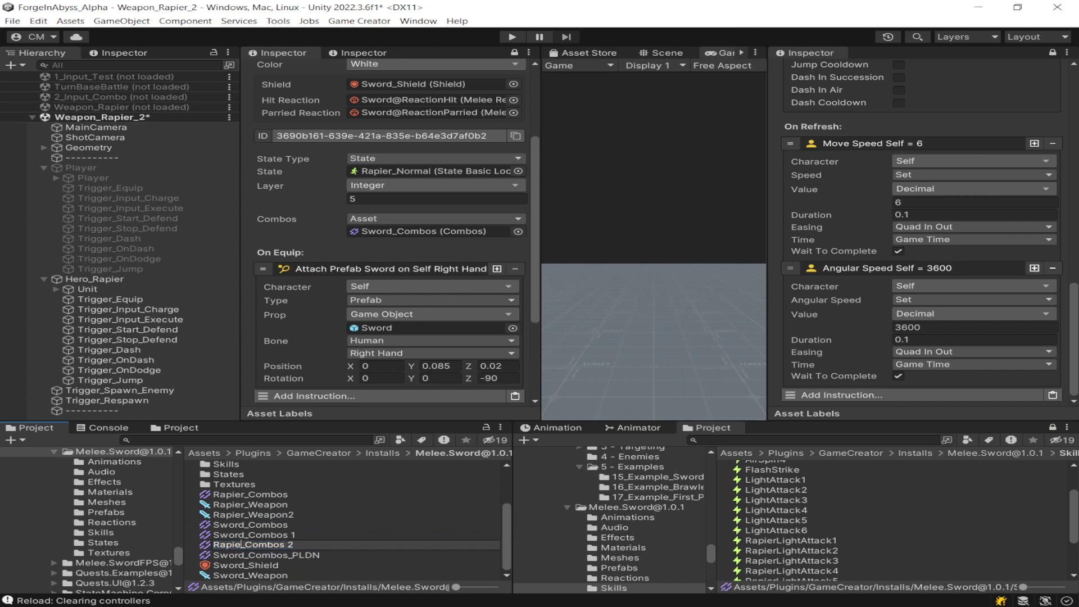
key(BackSpace)
key(BackSpace)
text(2)
key(Return)
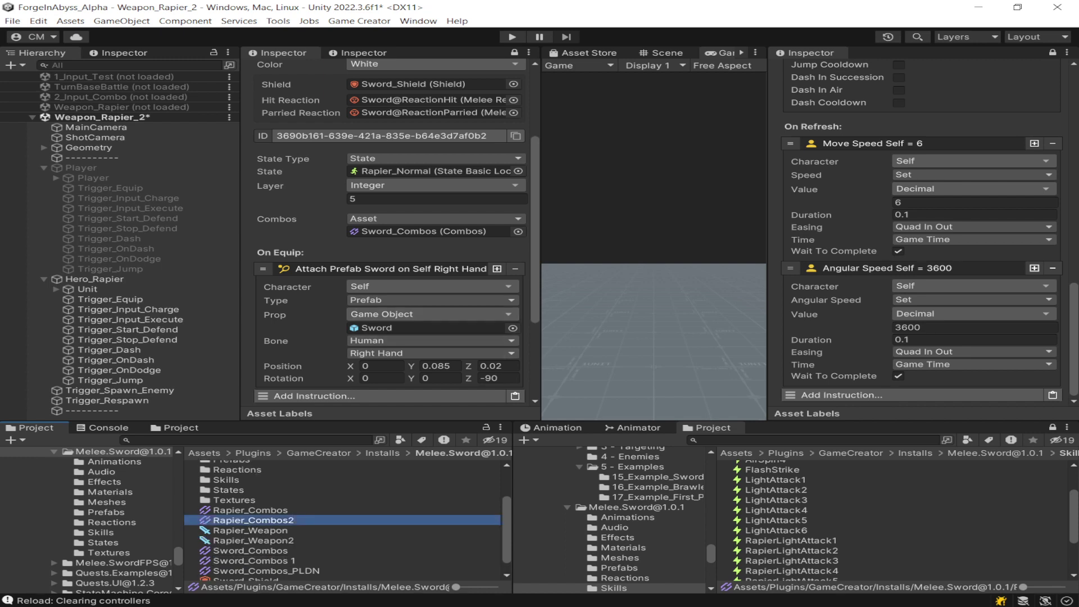
Show the Rapier_Combos2 asset in the second Inspector and widen its list so the combo names are readable
click(518, 231)
click(253, 520)
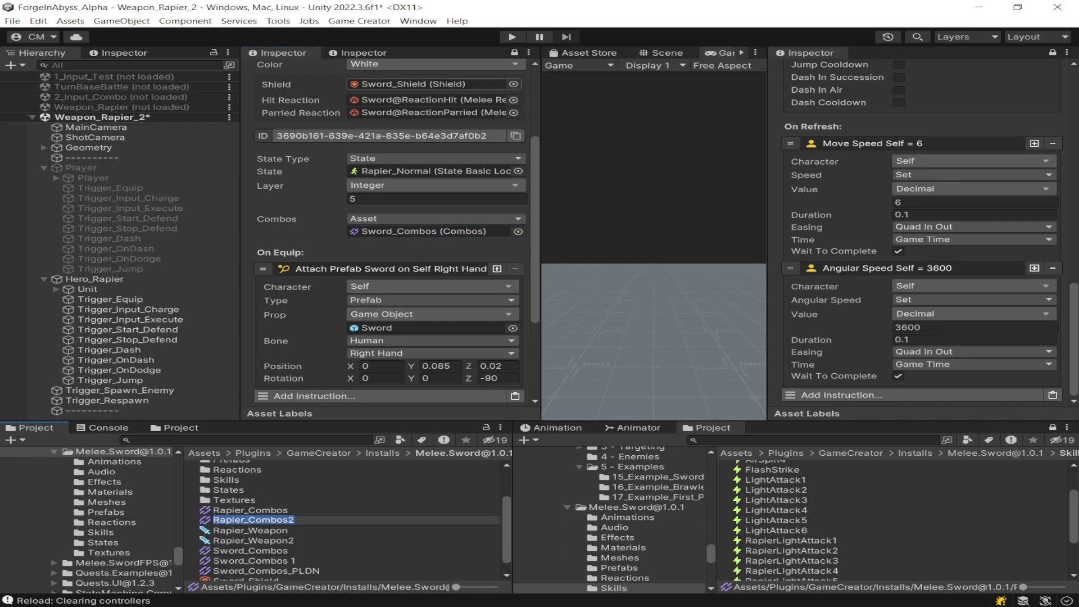
click(363, 52)
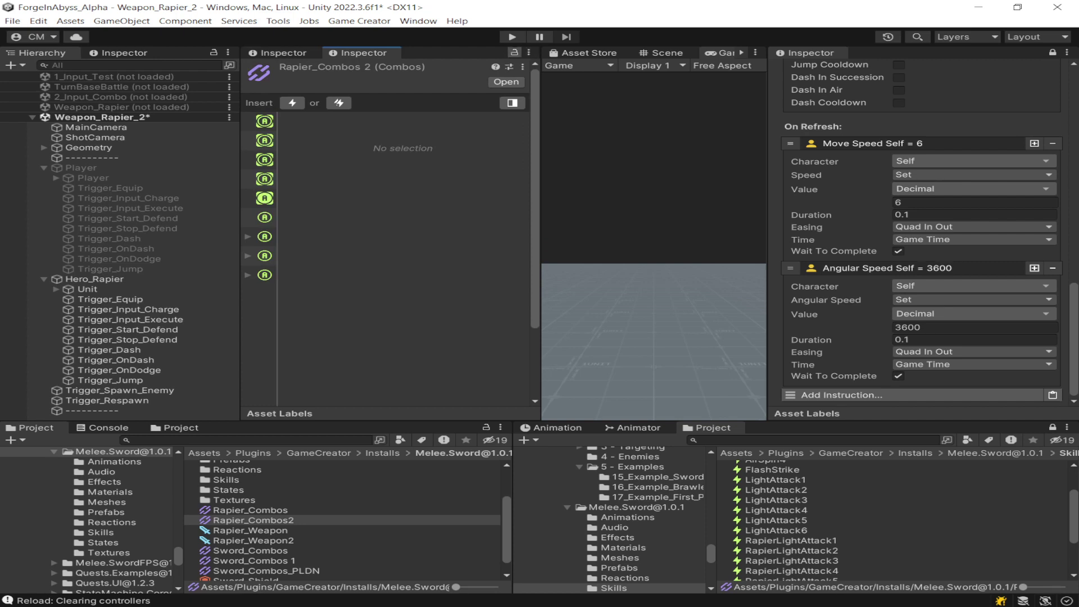
drag(277, 225, 461, 225)
click(250, 510)
click(252, 520)
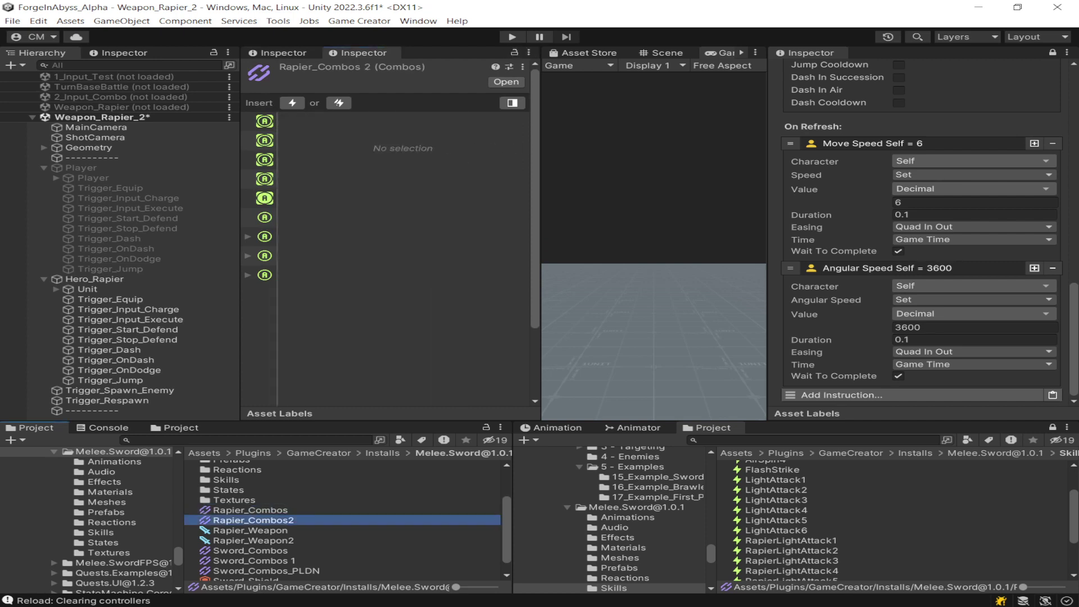
drag(276, 225, 455, 225)
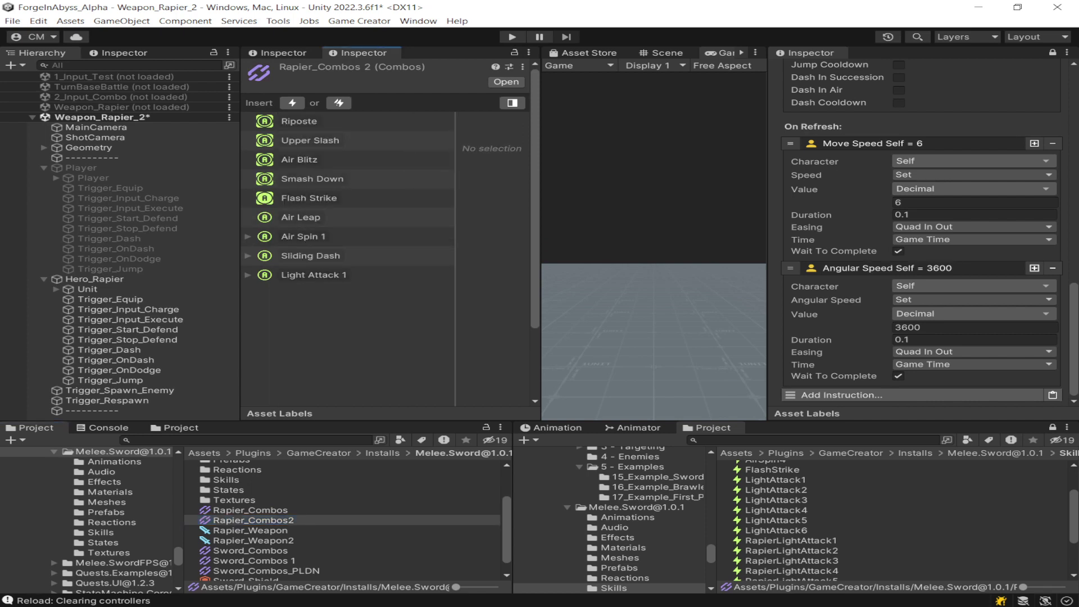
drag(541, 225, 611, 225)
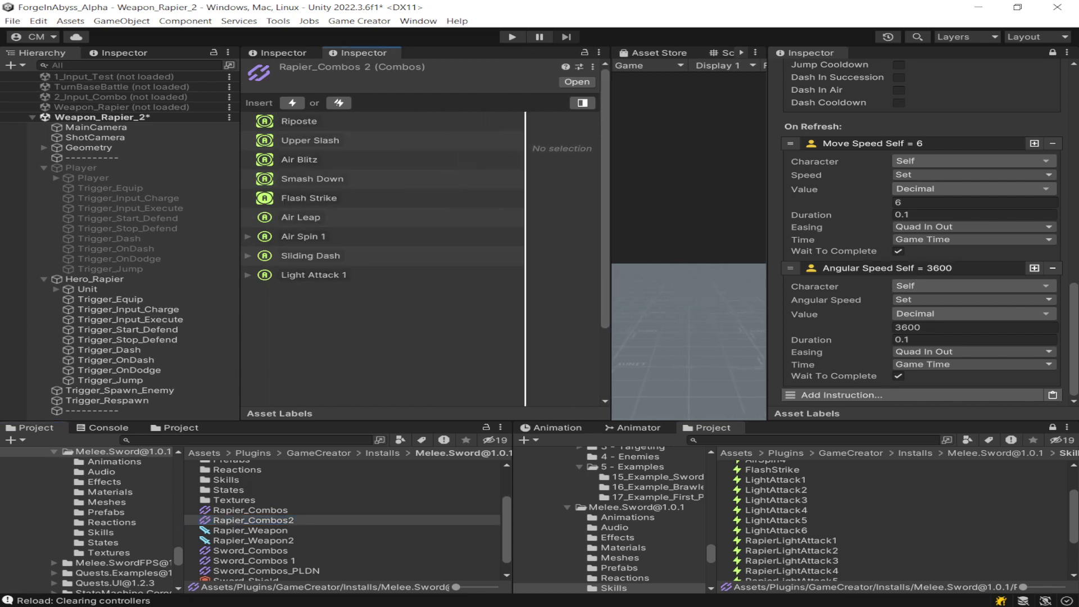
drag(526, 225, 447, 225)
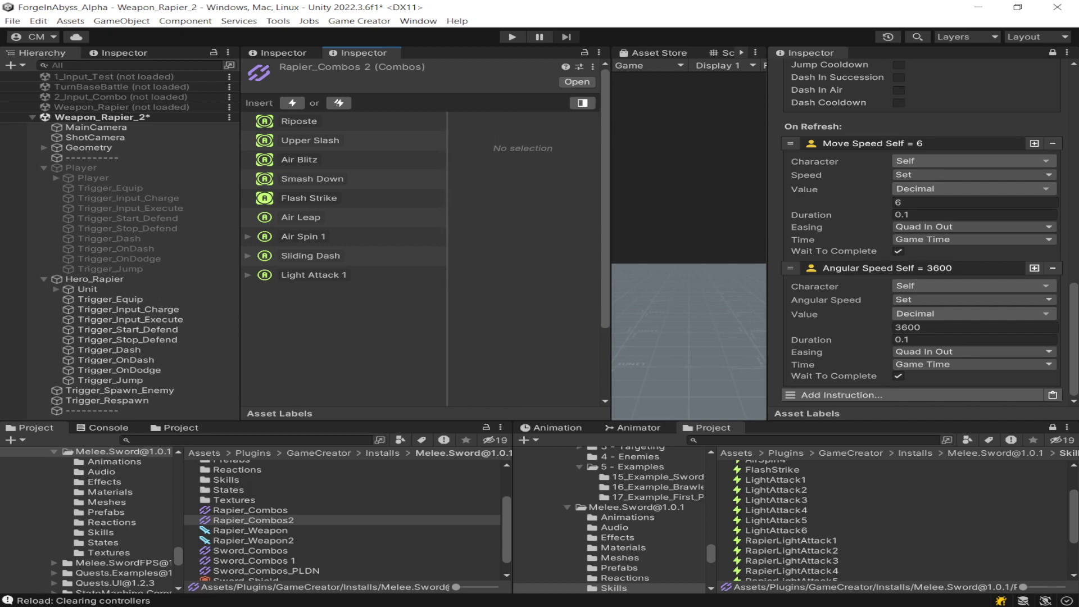
Examine the distance condition of the Light Attack 1 entry in Rapier_Combos2, widening its details area
click(343, 275)
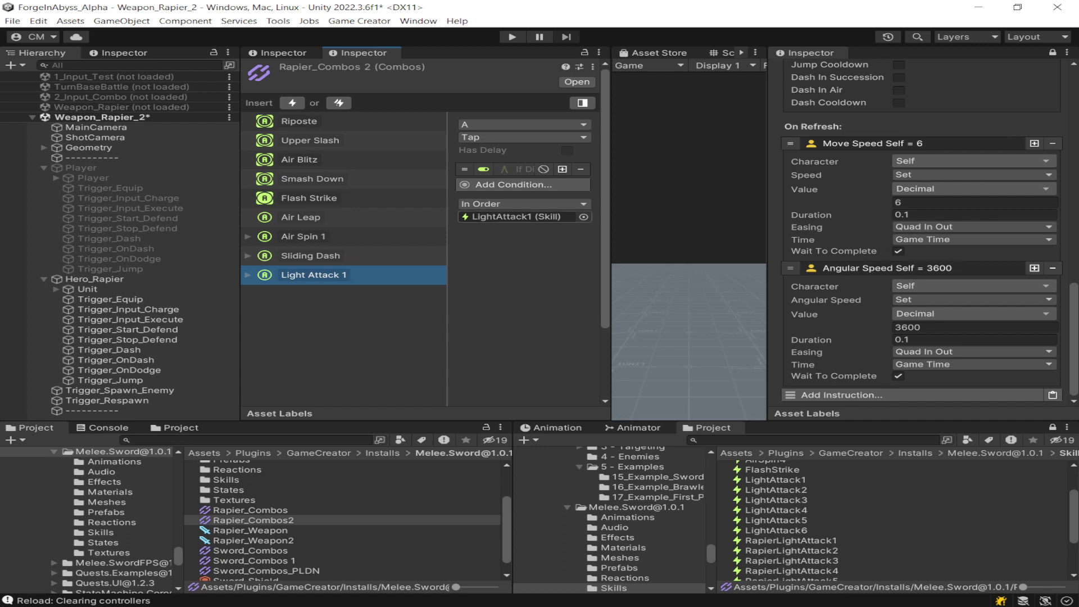
drag(611, 225, 685, 225)
drag(521, 224, 451, 224)
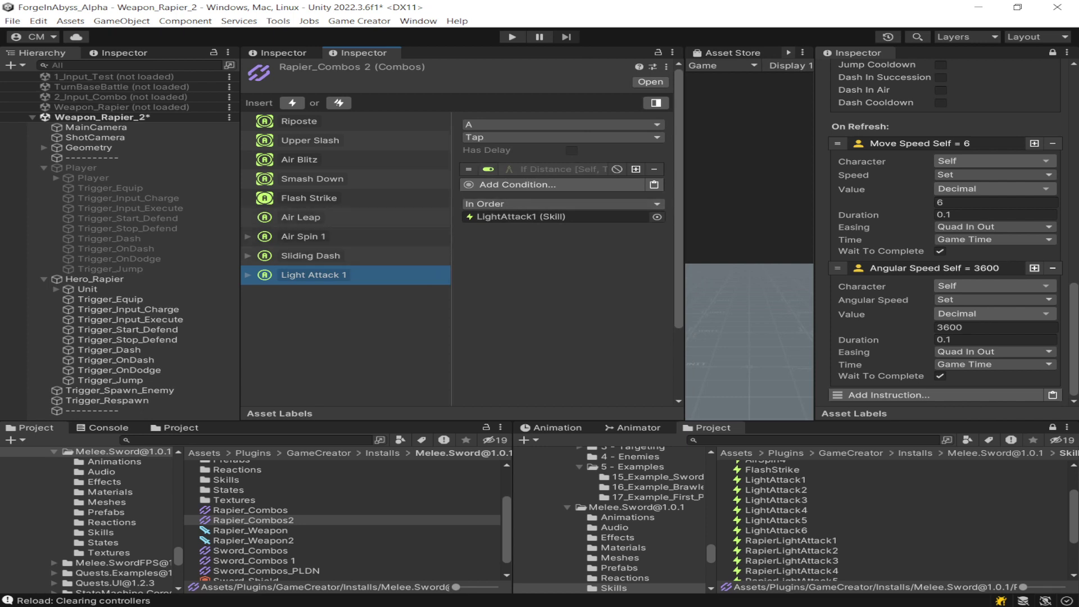
click(556, 169)
click(556, 169)
click(562, 169)
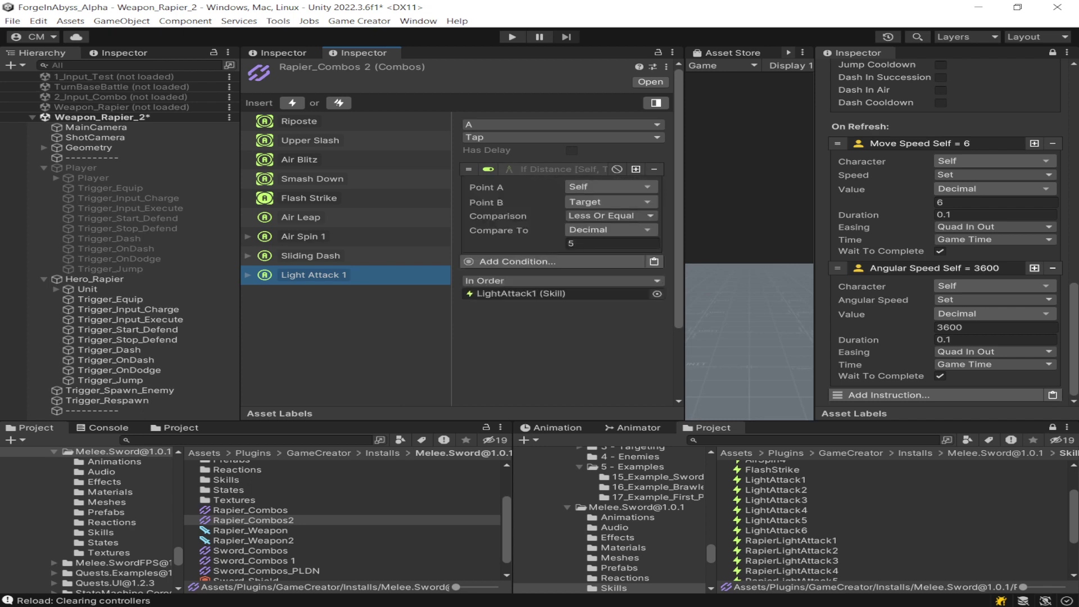
Enable the distance condition of Light Attack 1 for a look at its full description, disable it again and collapse it
right_click(540, 169)
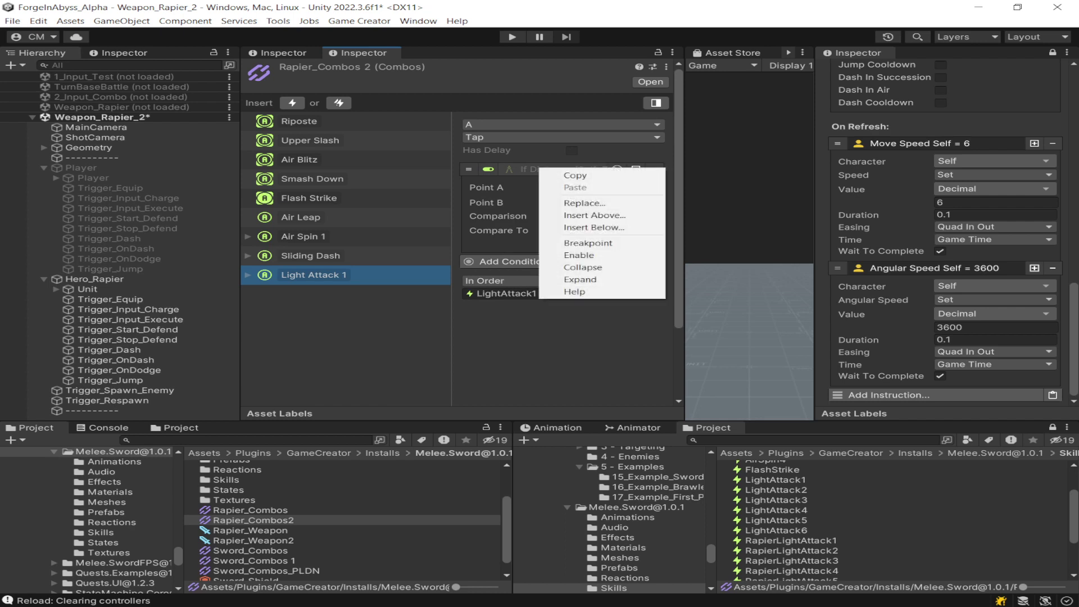
click(579, 254)
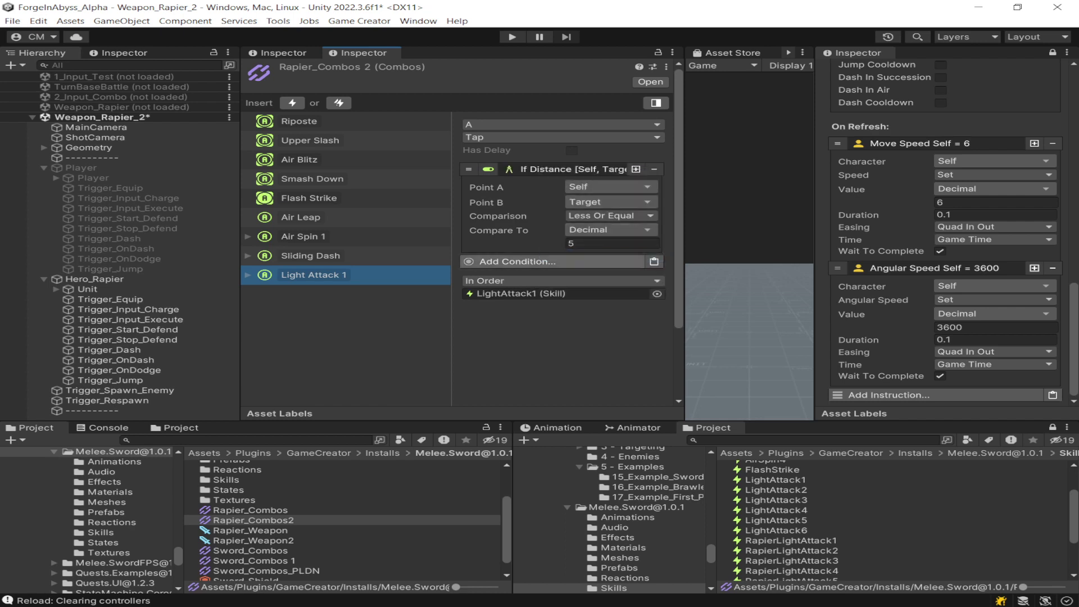
drag(685, 293, 771, 293)
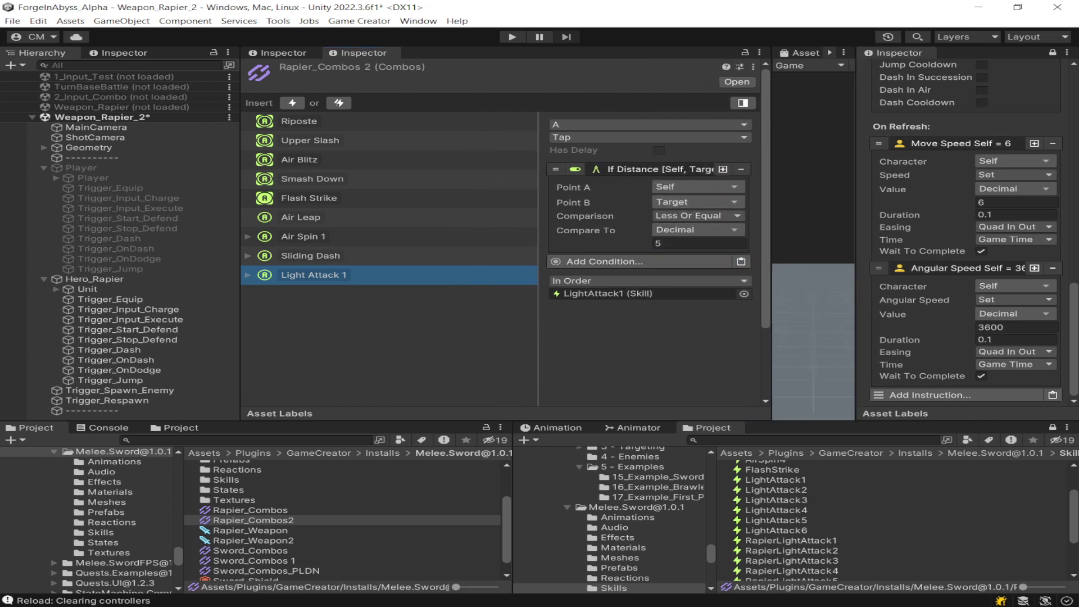
drag(538, 294, 512, 293)
drag(512, 225, 432, 224)
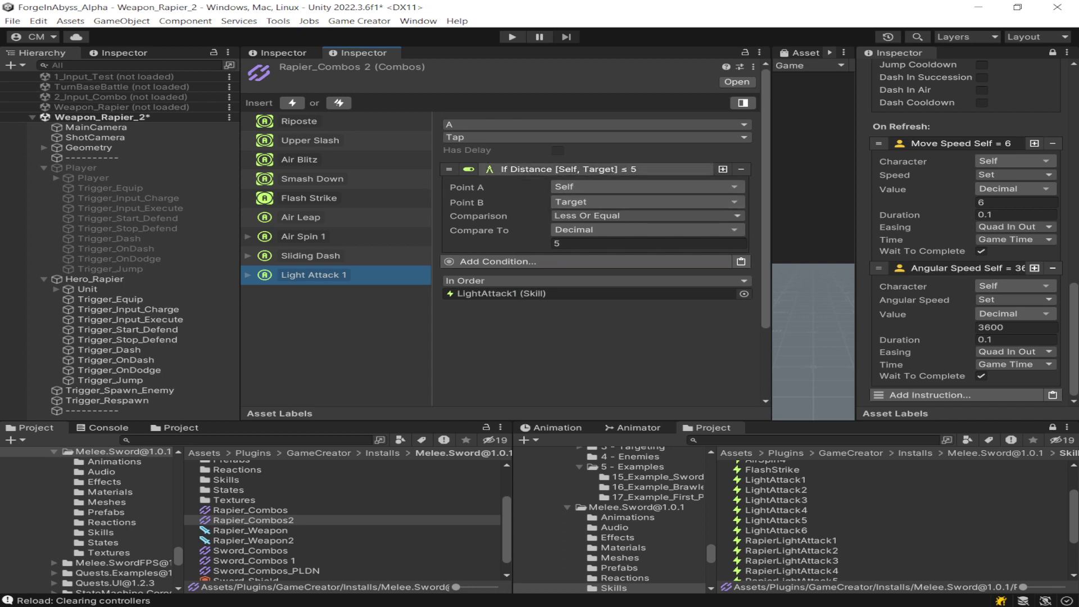
right_click(608, 170)
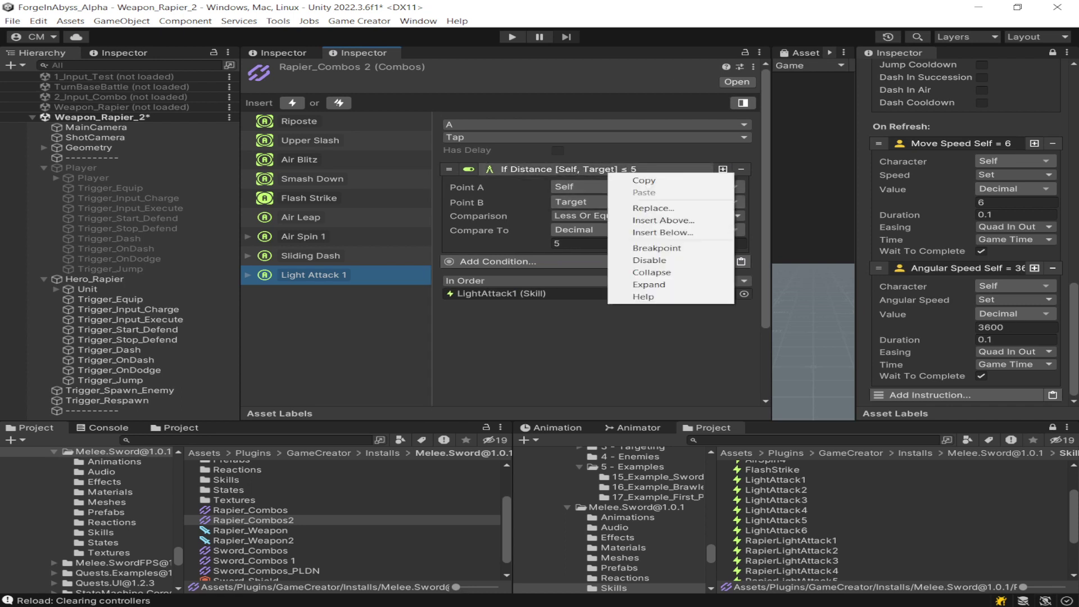
click(649, 260)
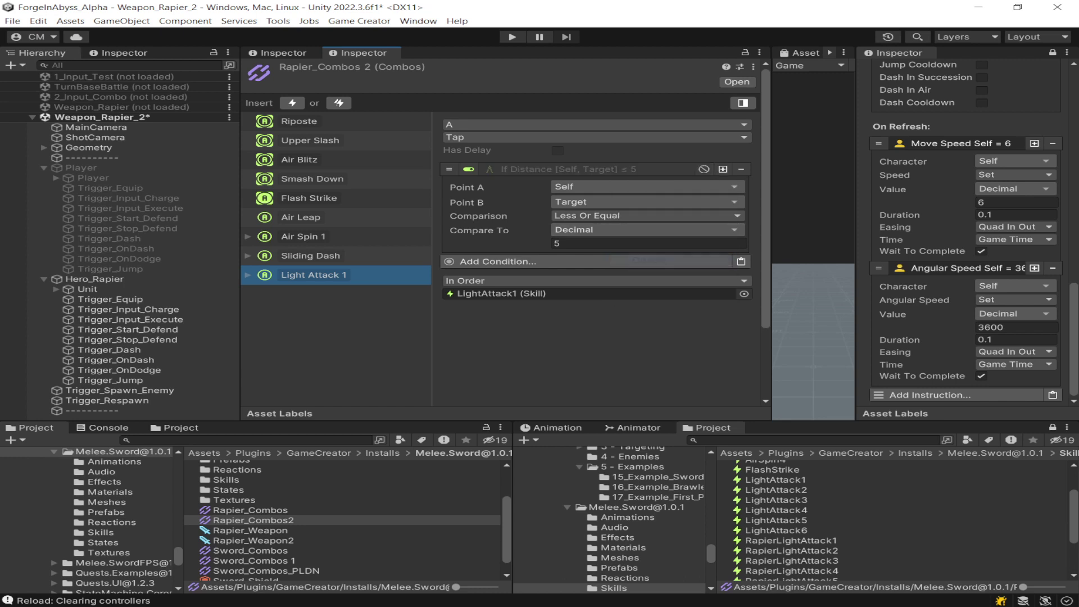
click(608, 169)
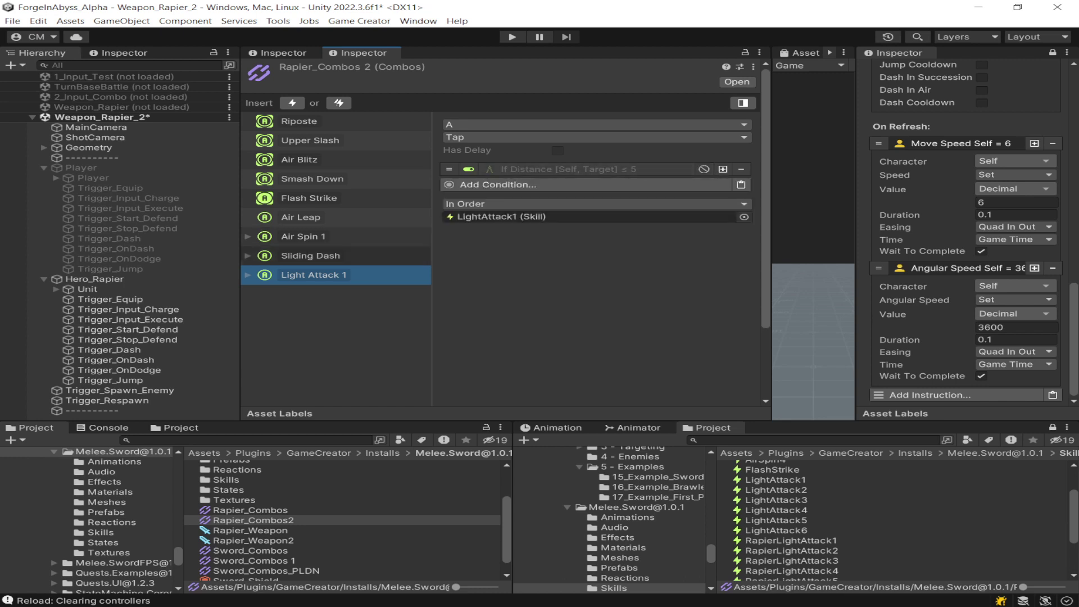
Expand the Light Attack 1 combo chain down to Light Attack 6 and widen the list to show all names
click(247, 275)
click(260, 294)
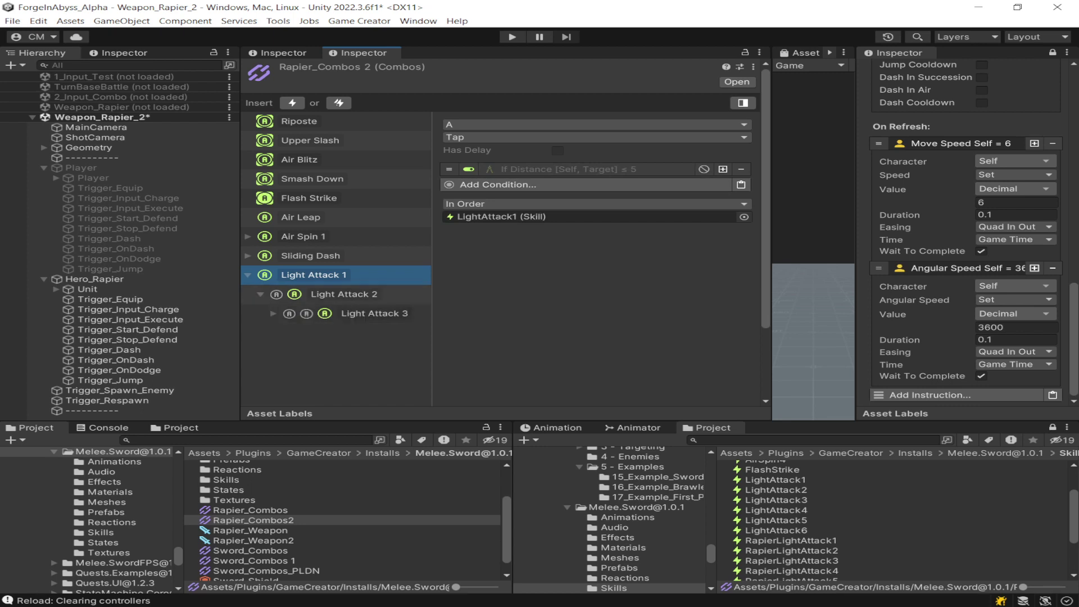
click(273, 313)
click(286, 333)
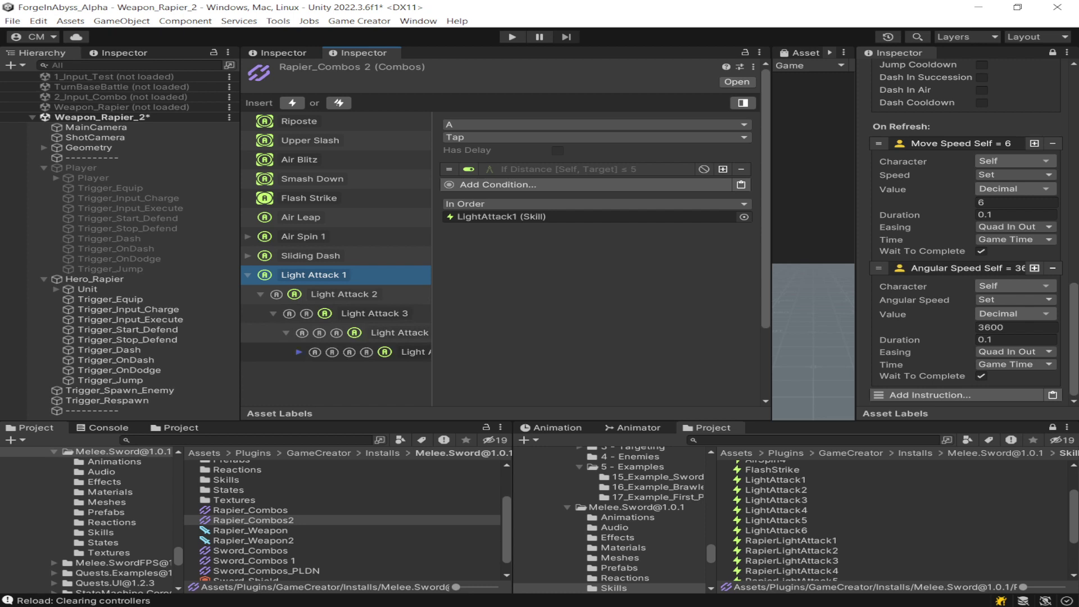
click(298, 352)
drag(432, 253, 500, 253)
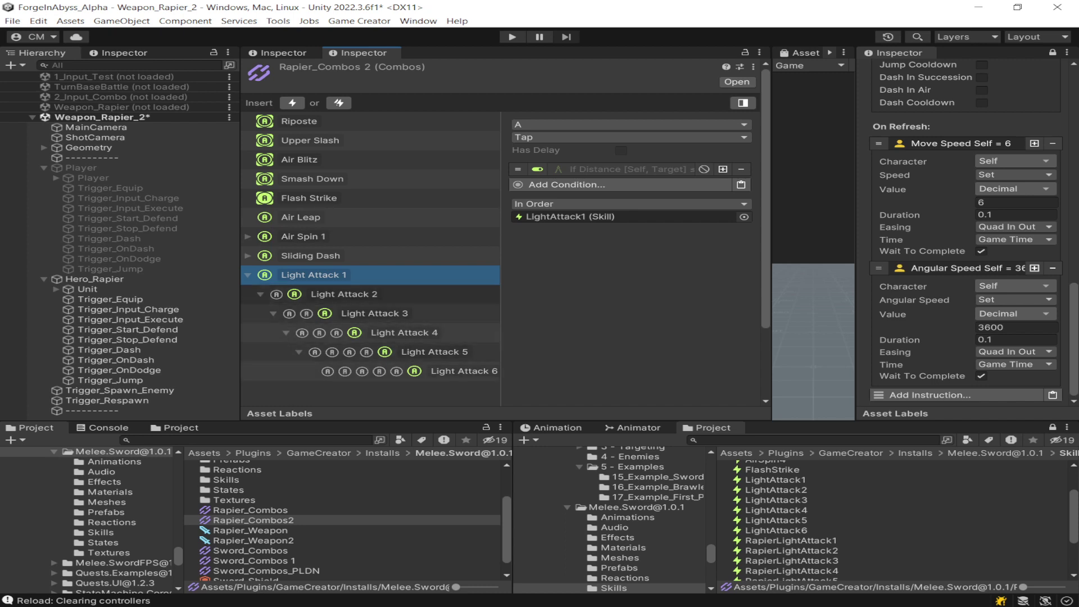
Compare the input, conditions and skill settings of Sliding Dash and Light Attack 1 through 3
click(310, 256)
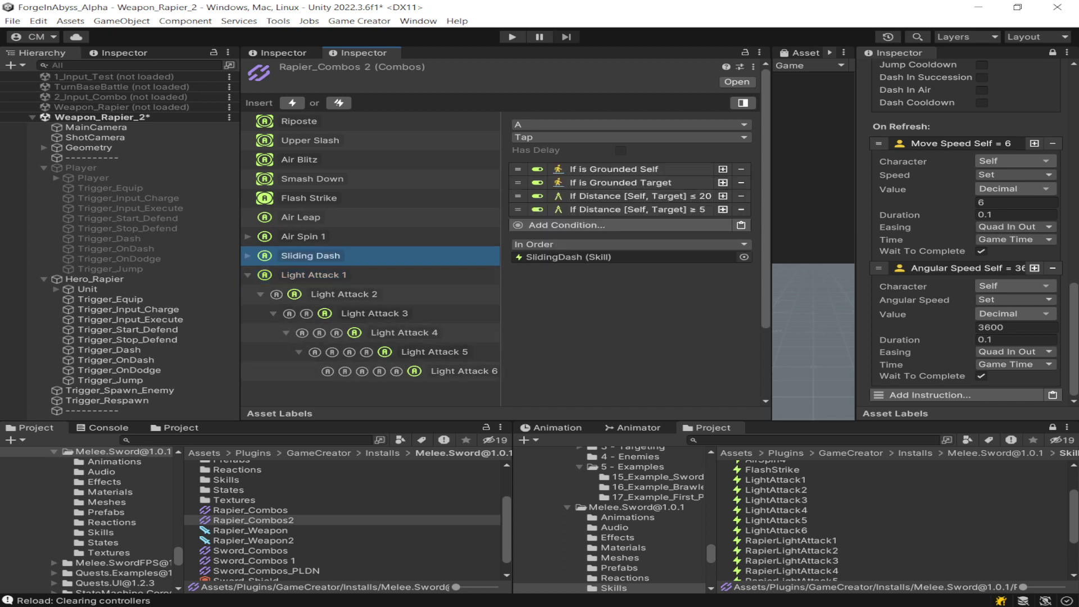
click(314, 275)
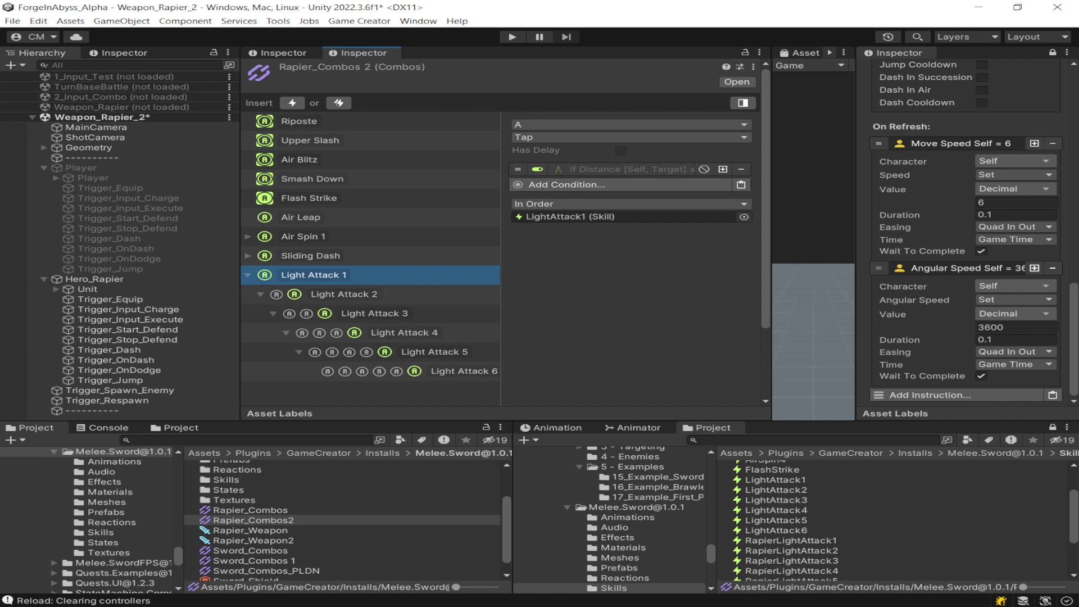
click(344, 294)
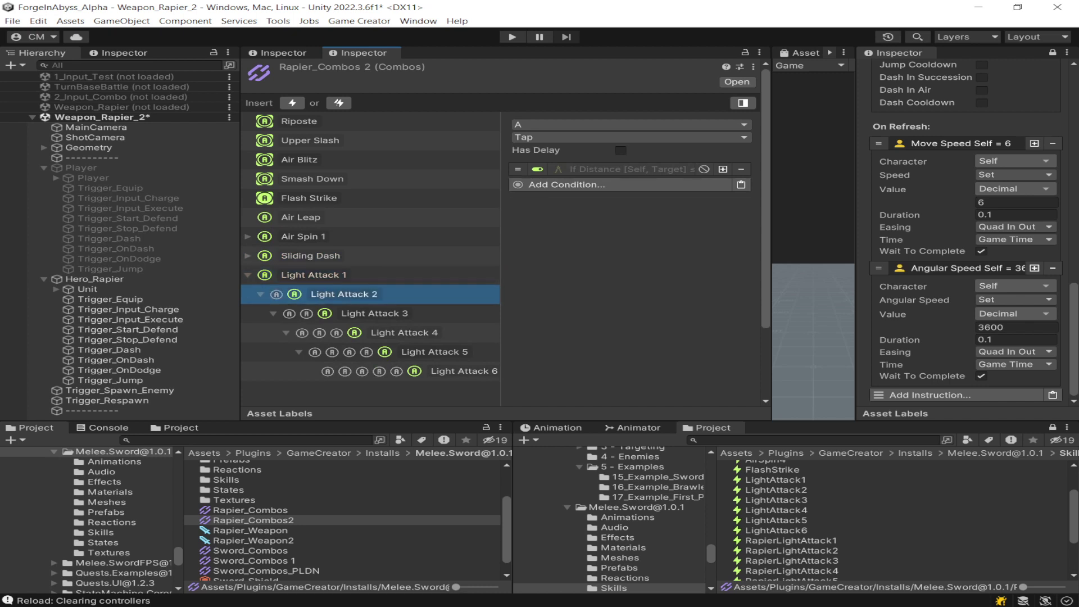
click(375, 313)
click(314, 275)
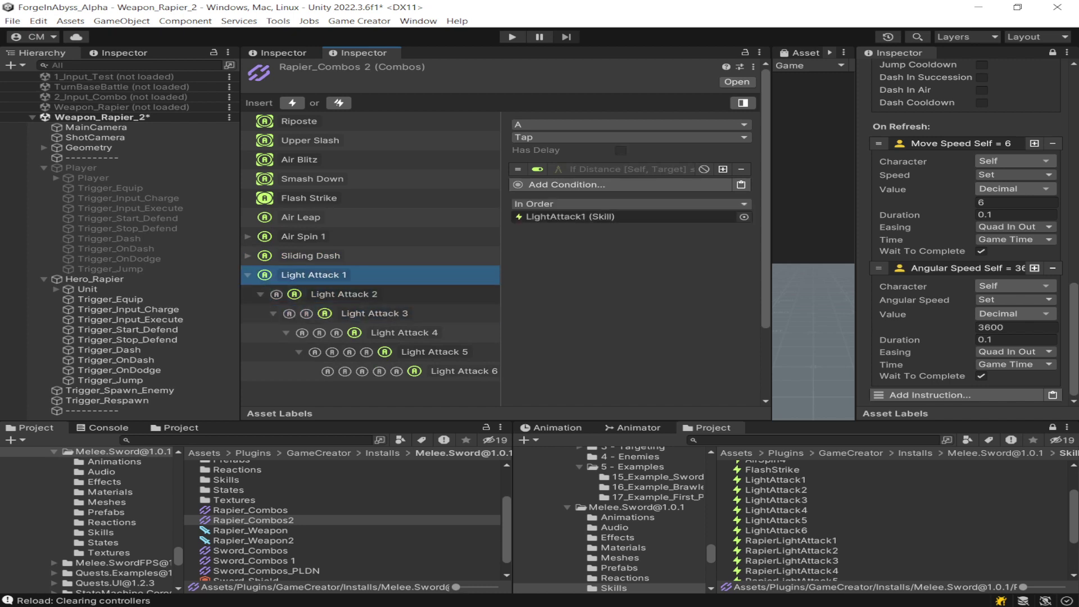
click(344, 294)
click(375, 313)
click(314, 275)
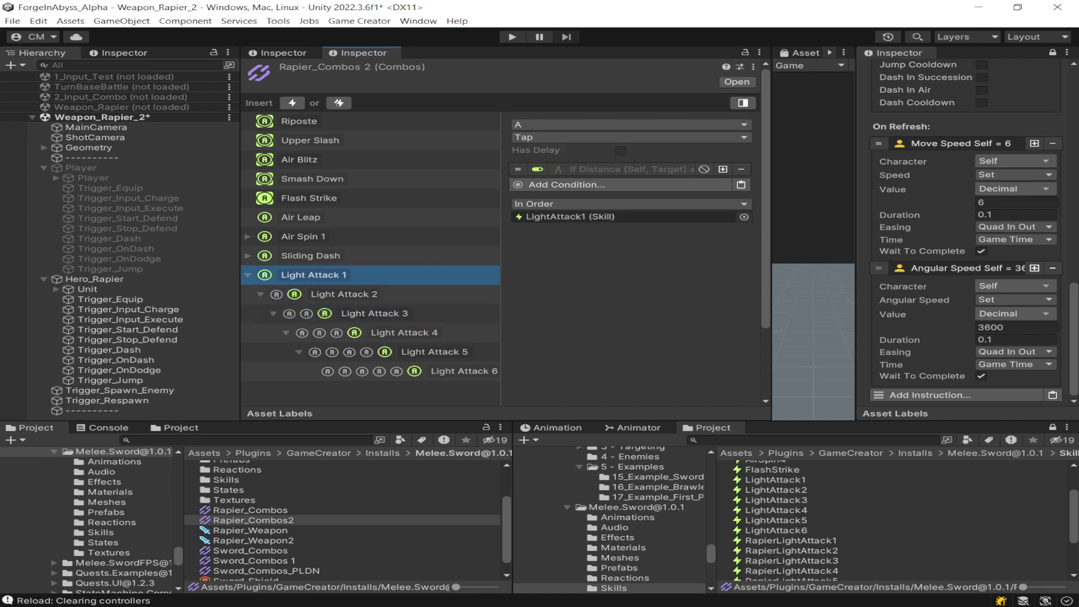
Insert an empty skill entry with a nested sub-skill into the Rapier_Combos2 list, and delete both again
key(Left)
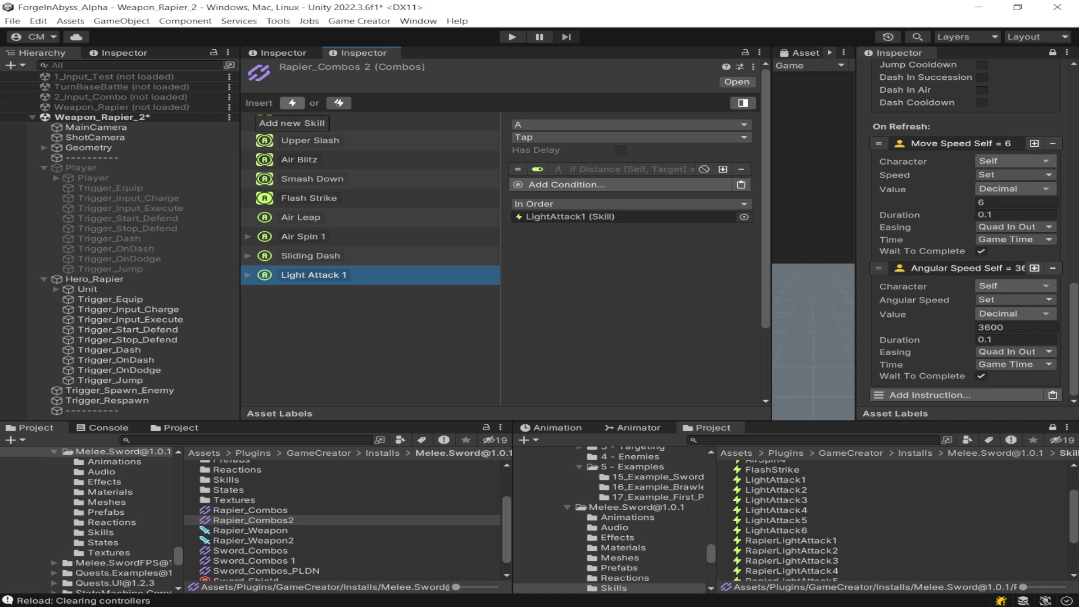
click(292, 103)
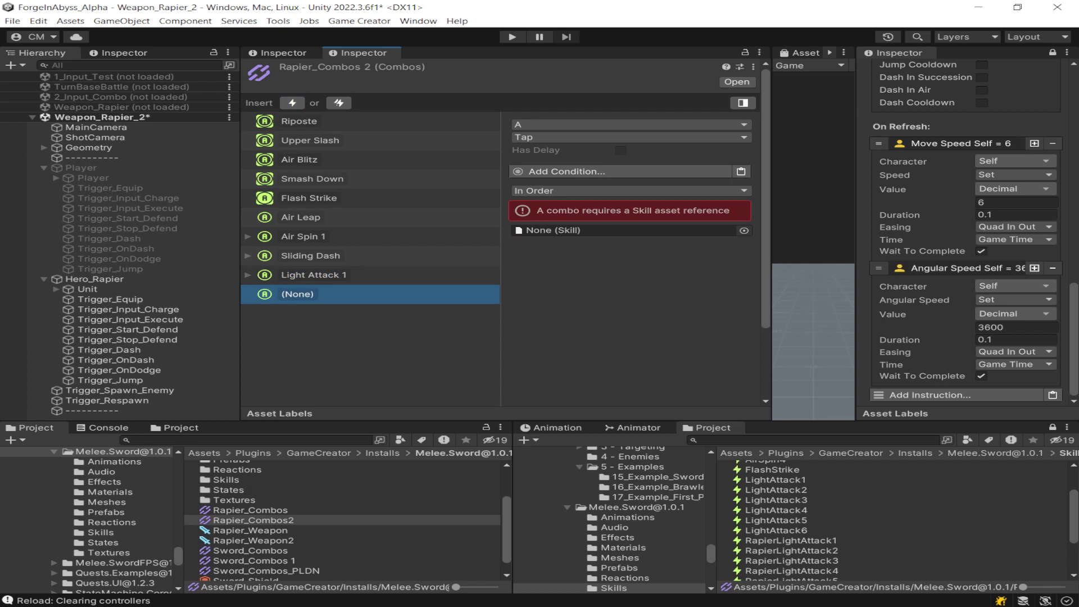
click(338, 103)
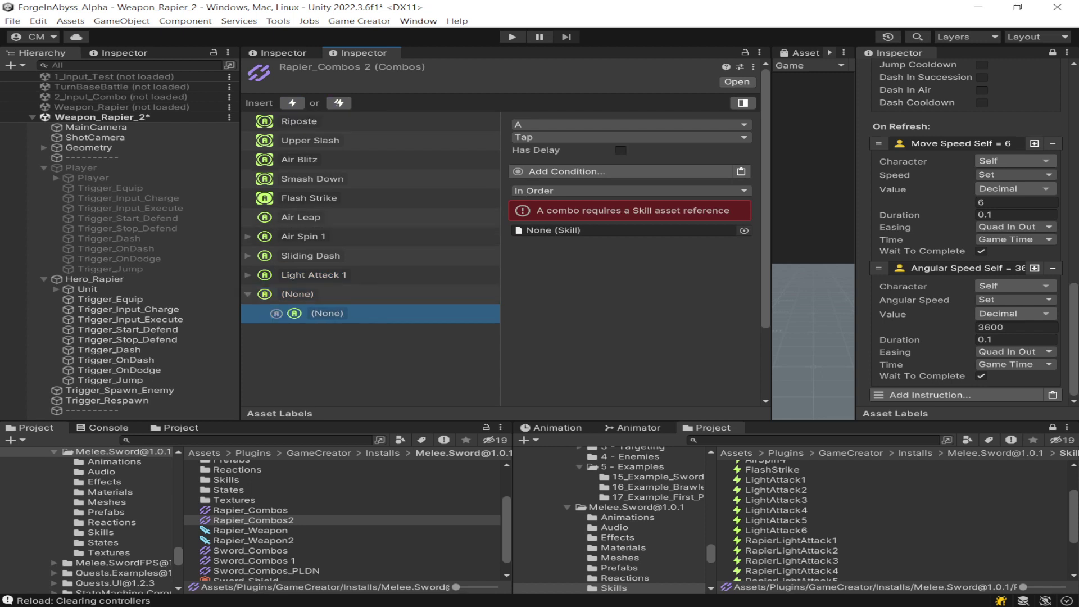
click(298, 294)
key(Delete)
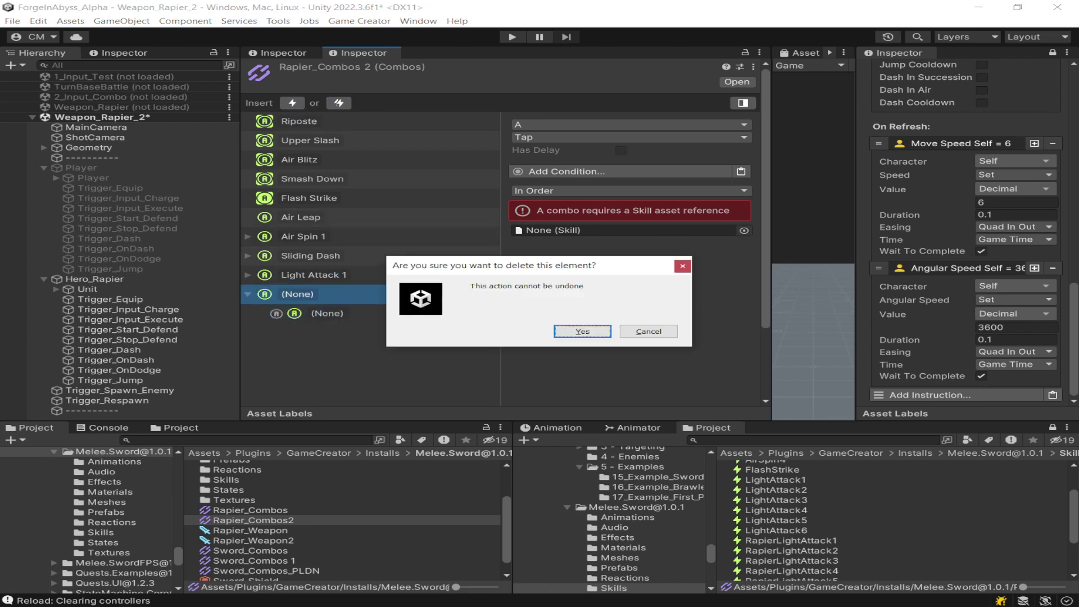
click(582, 331)
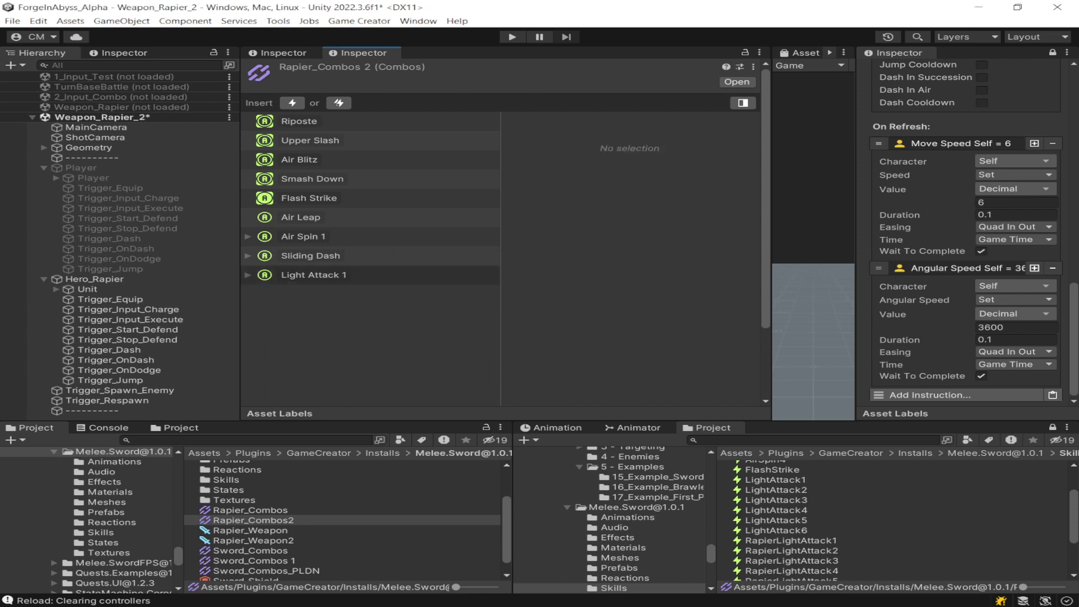
Review the conditions and skill settings of Light Attack 1, Sliding Dash, Air Spin 1 and Air Leap
click(313, 275)
click(311, 255)
click(313, 275)
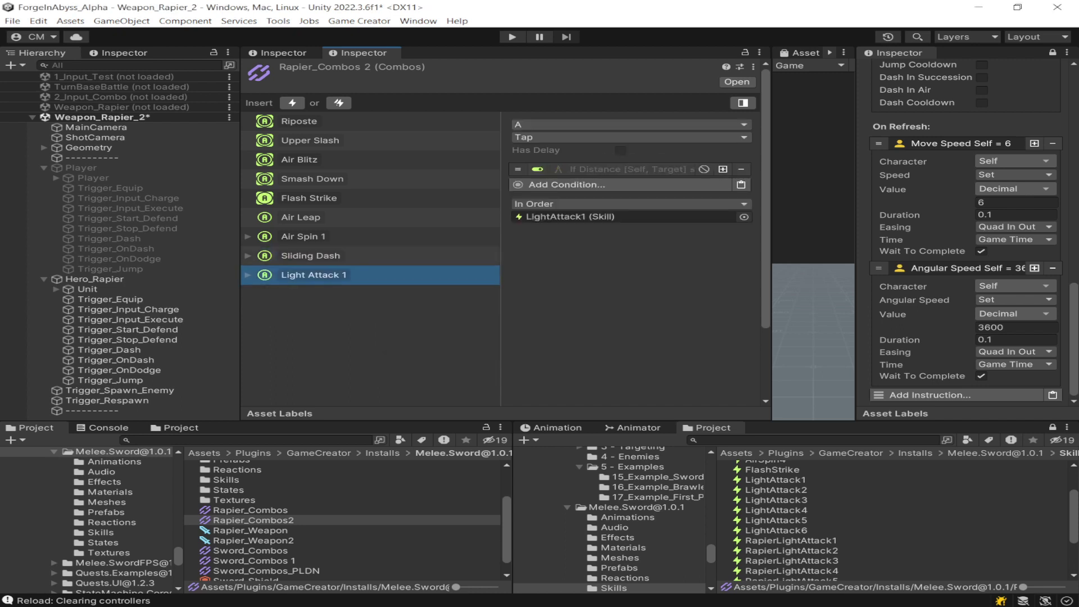
click(310, 256)
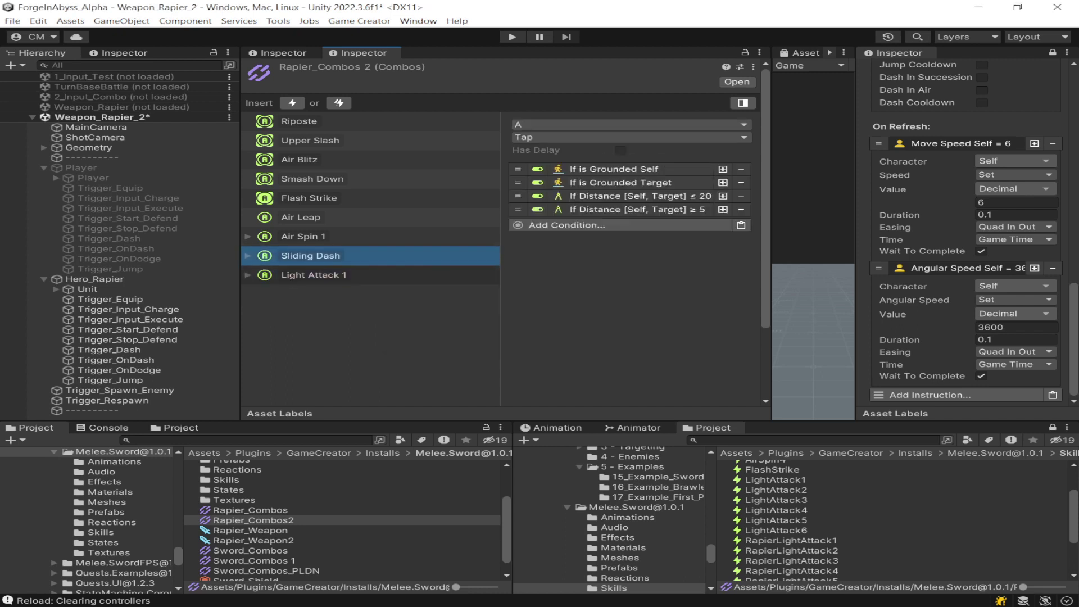
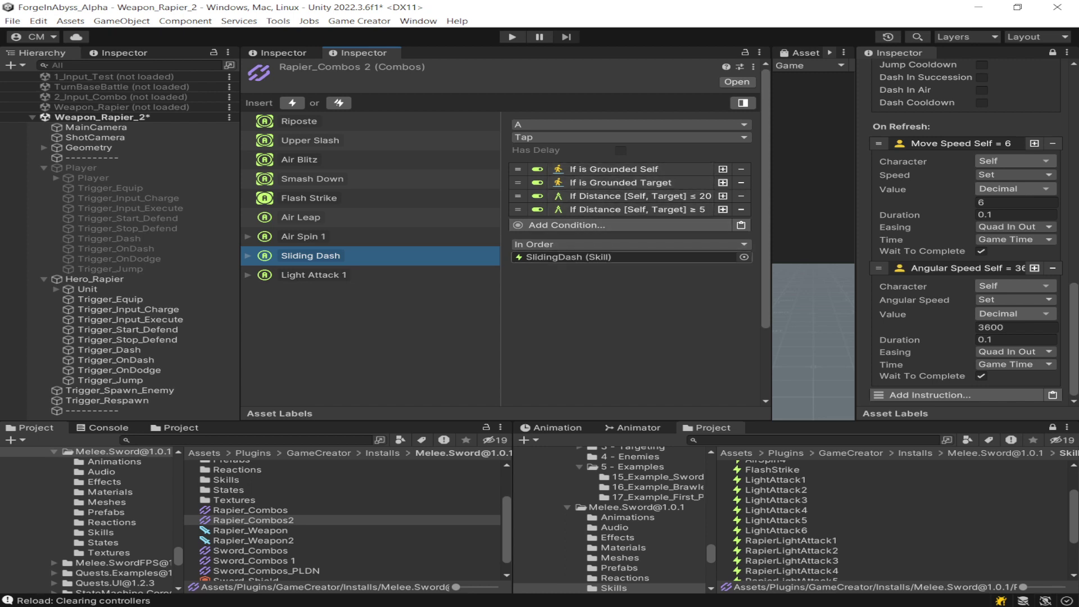
click(303, 236)
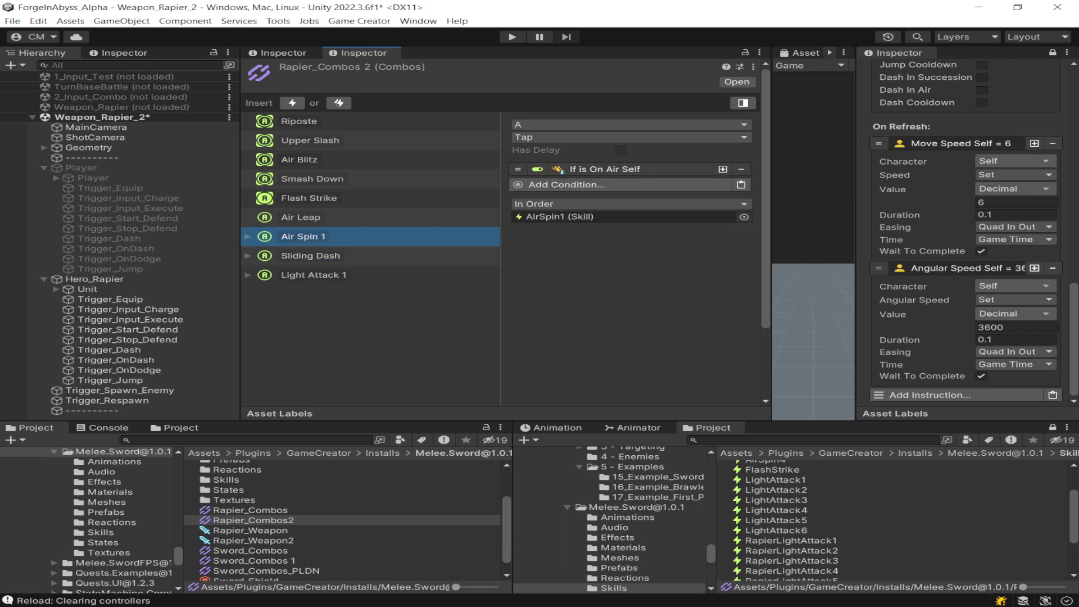
click(605, 169)
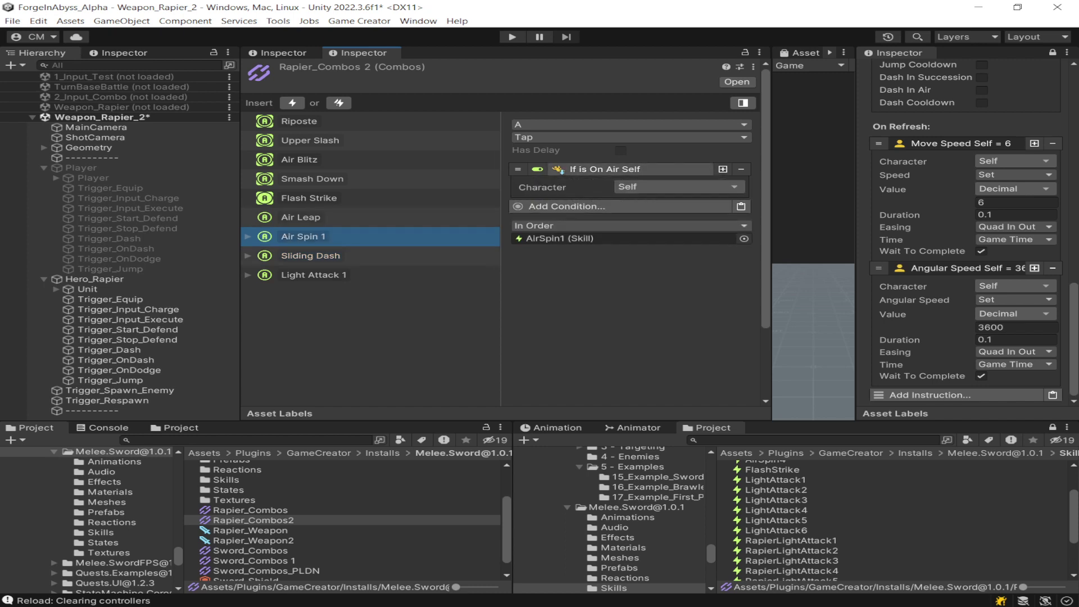
click(605, 170)
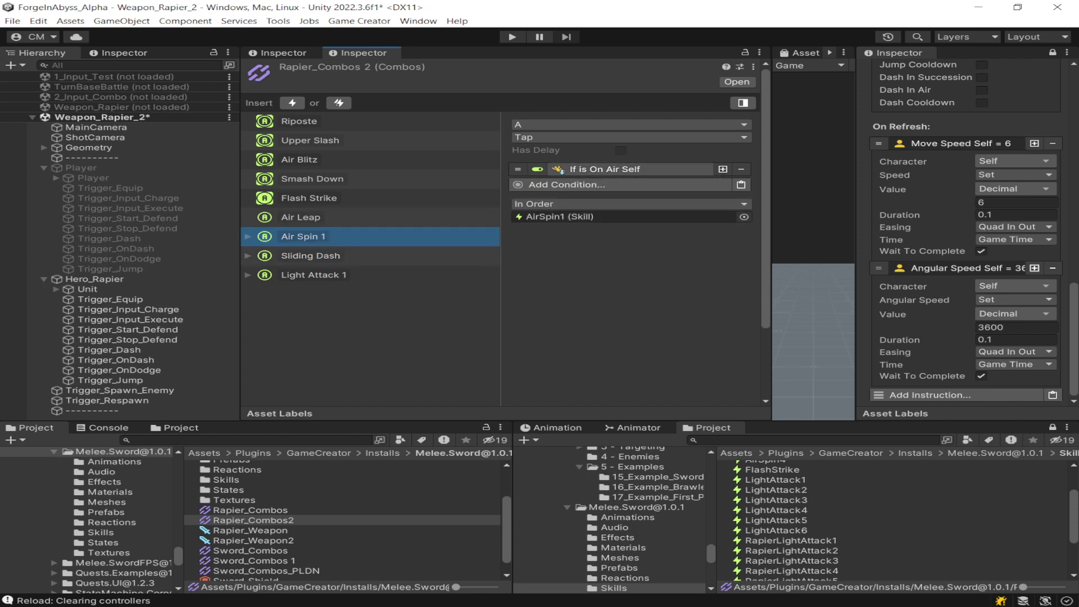
click(301, 216)
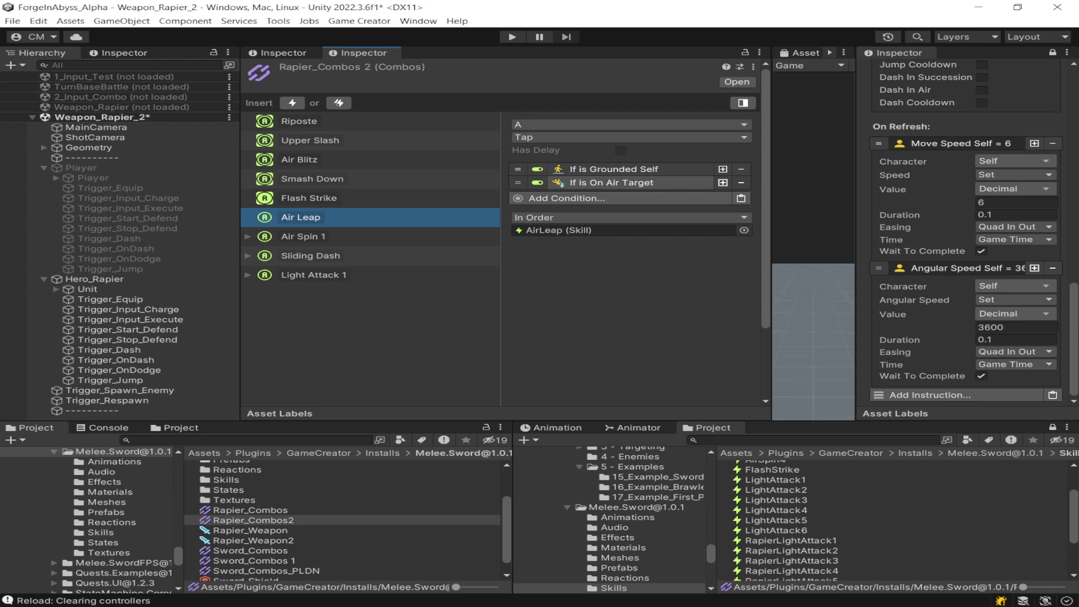
click(629, 182)
click(629, 182)
click(629, 169)
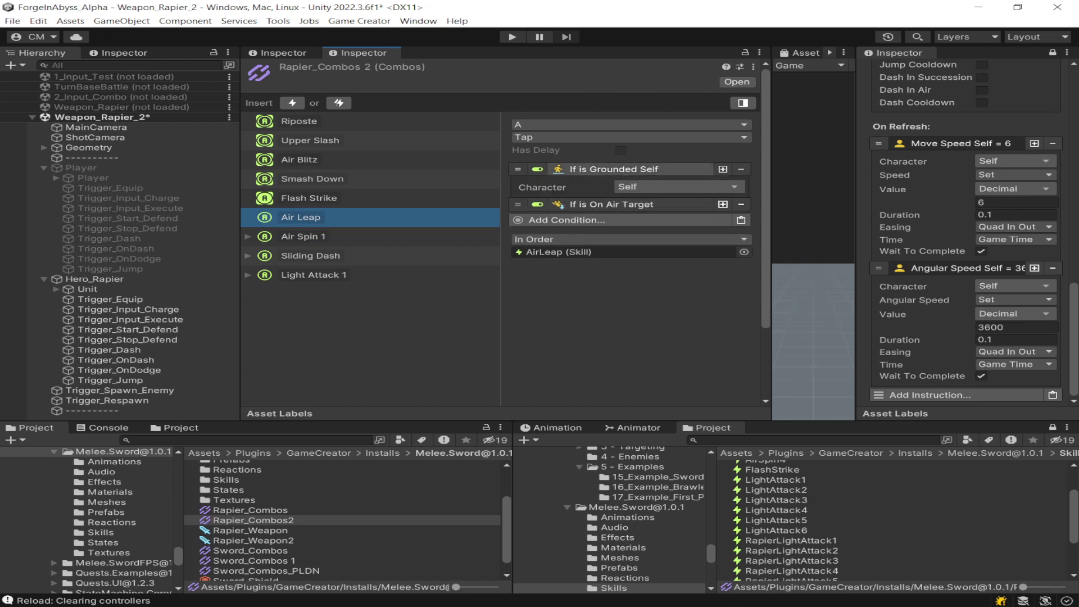
click(629, 169)
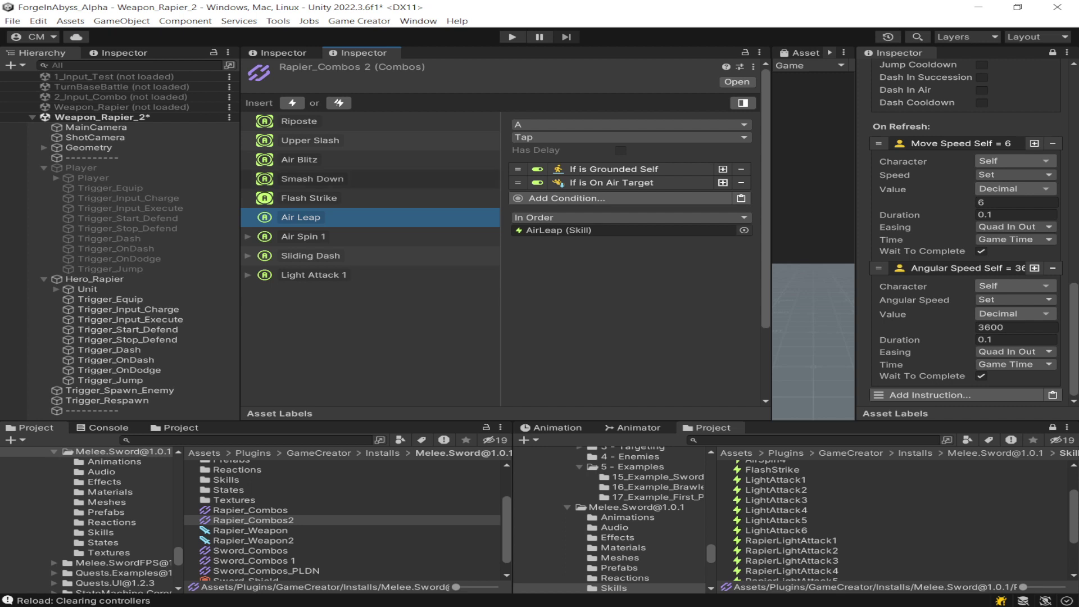
Examine the conditions and execution settings of Riposte, Upper Slash, Air Blitz, Smash Down and Flash Strike, including Riposte's condition details
click(299, 121)
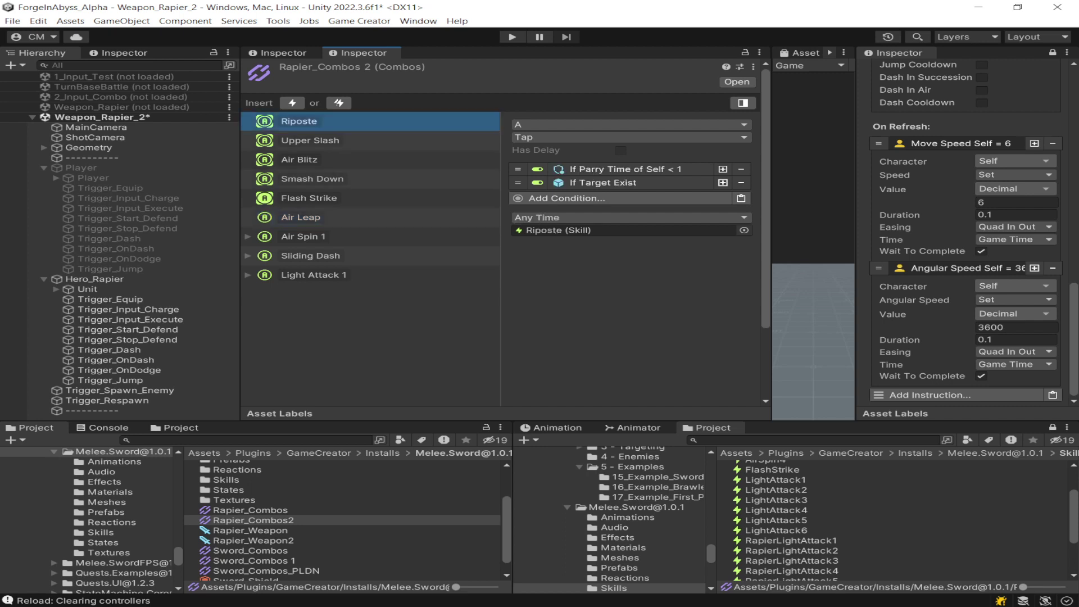
click(309, 198)
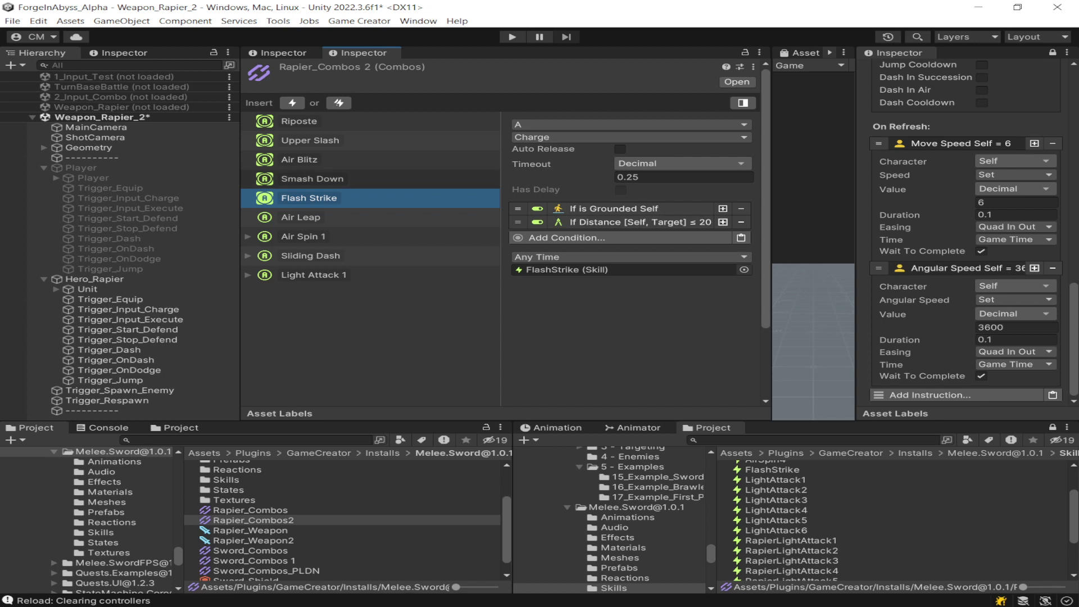
click(299, 120)
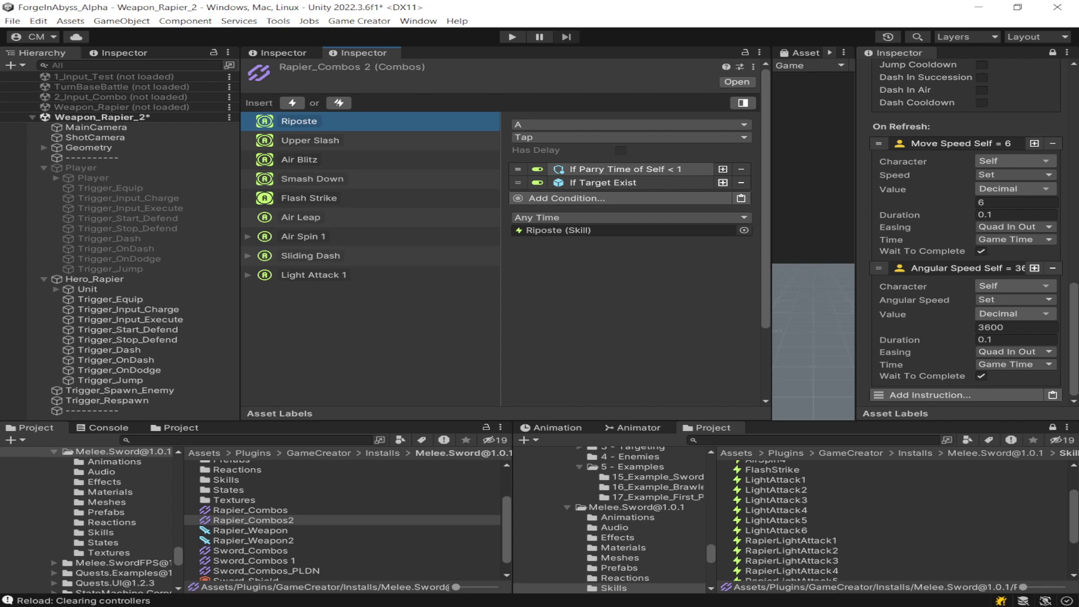
click(631, 169)
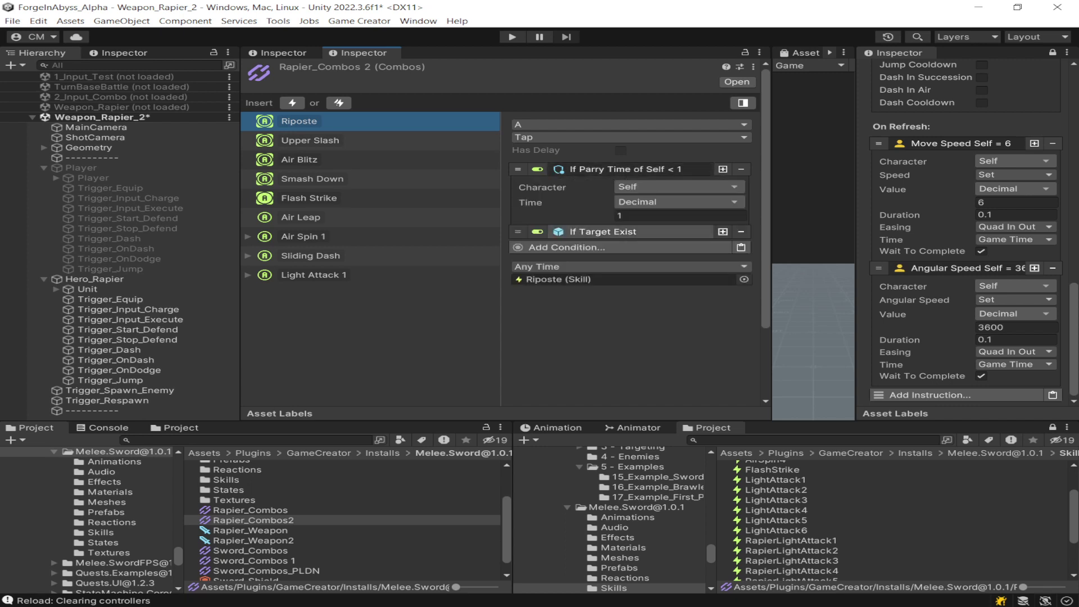
click(618, 232)
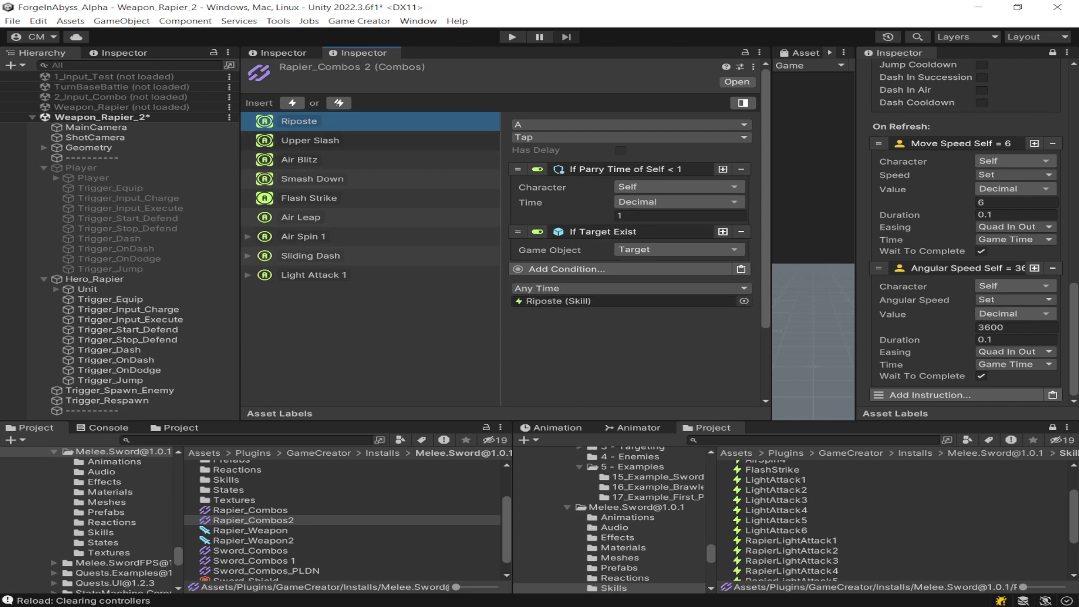
click(370, 140)
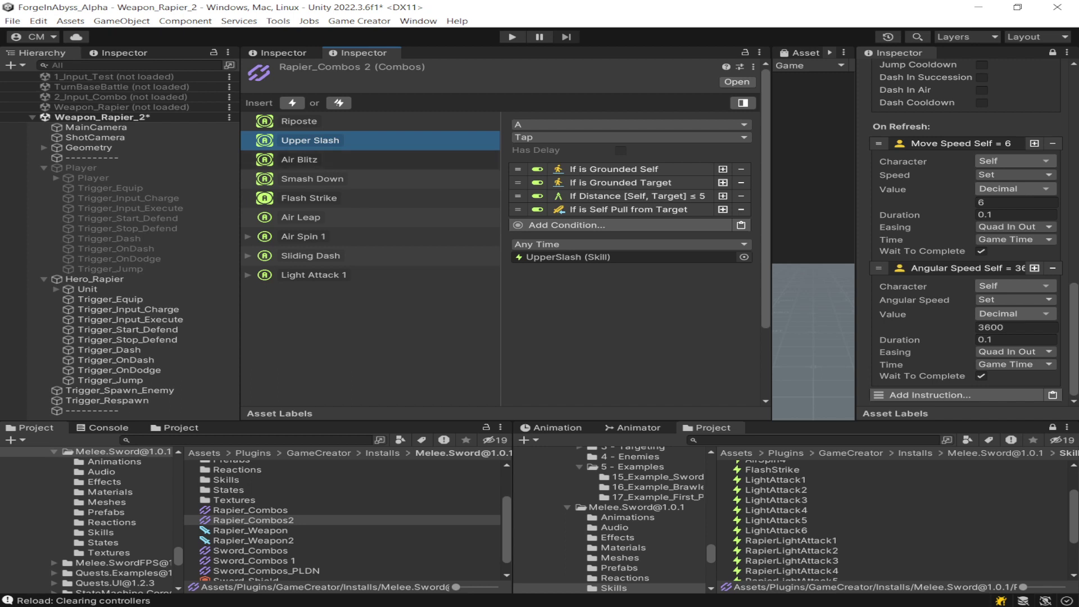
click(370, 160)
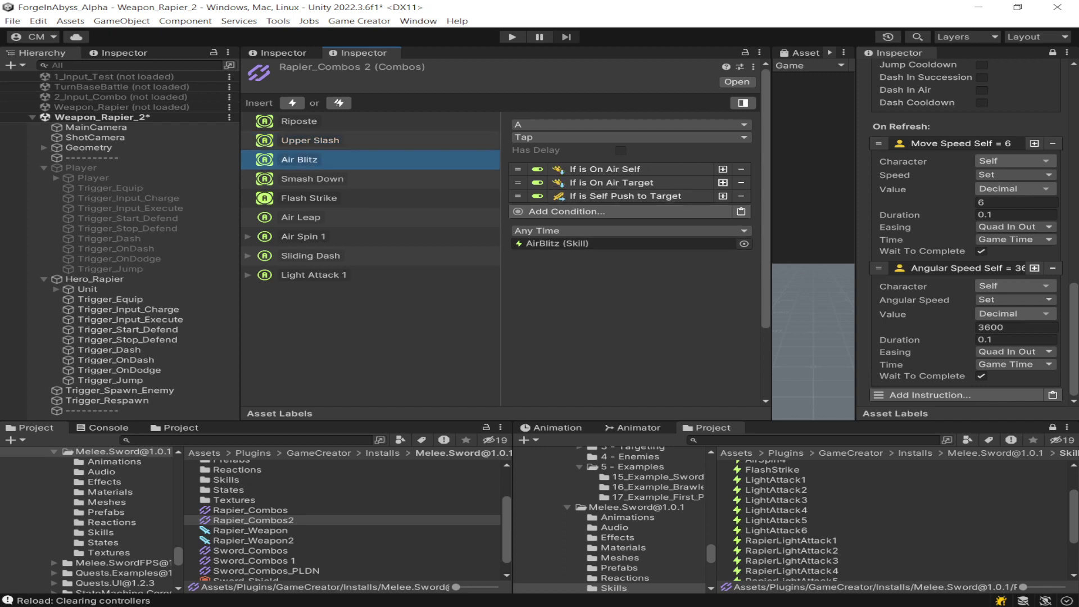
click(312, 179)
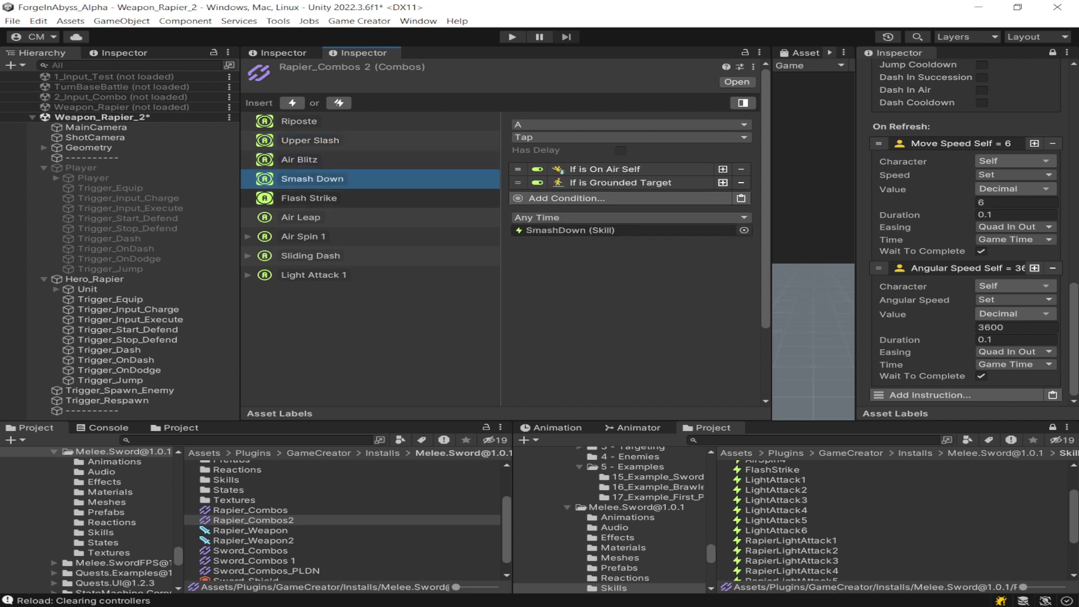
click(309, 198)
click(312, 179)
click(299, 159)
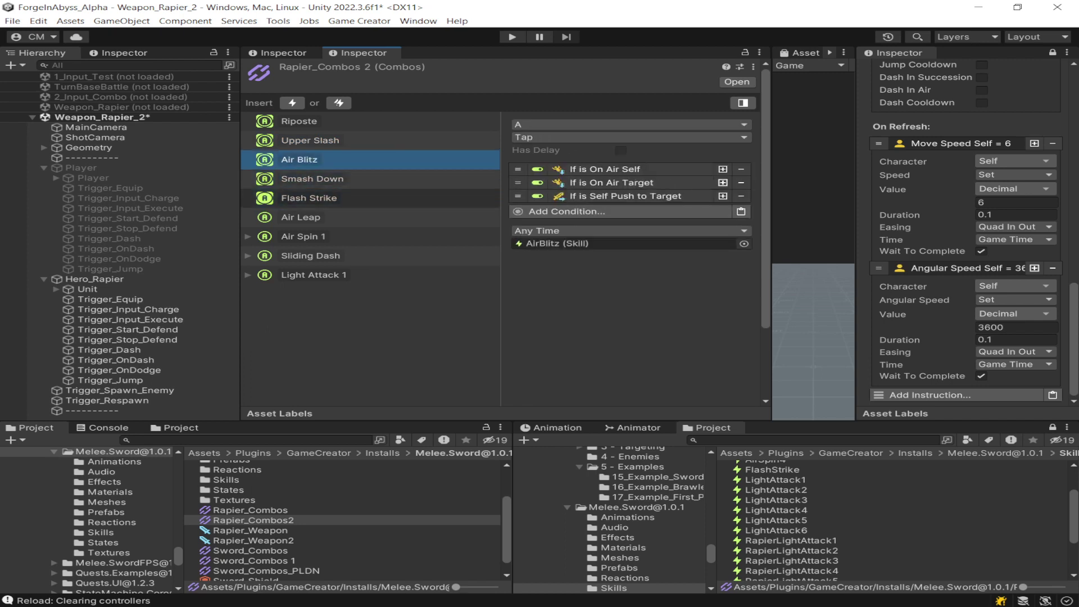
click(308, 198)
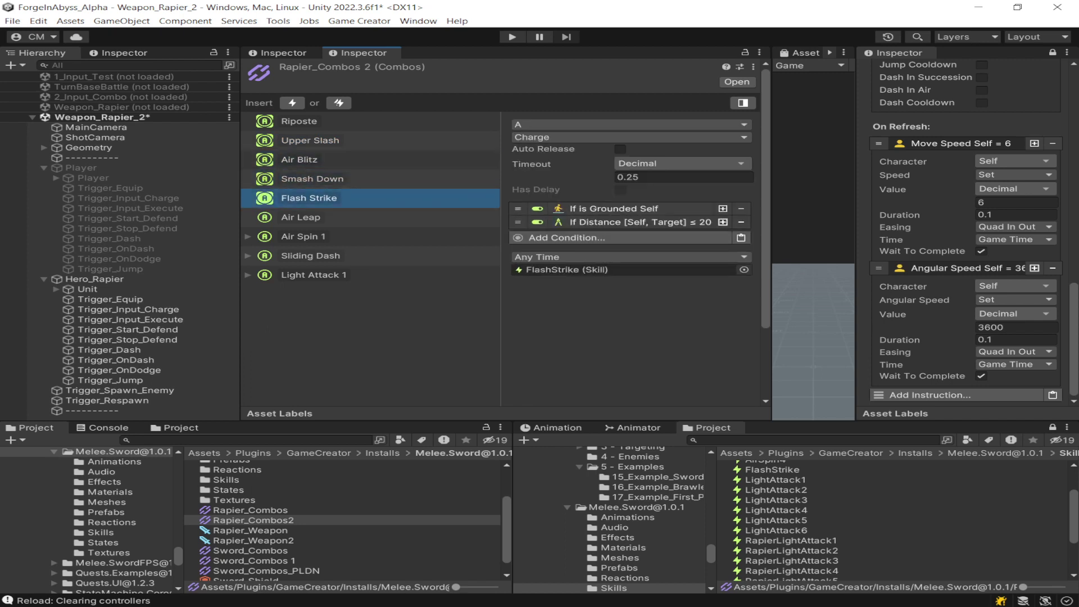
click(312, 179)
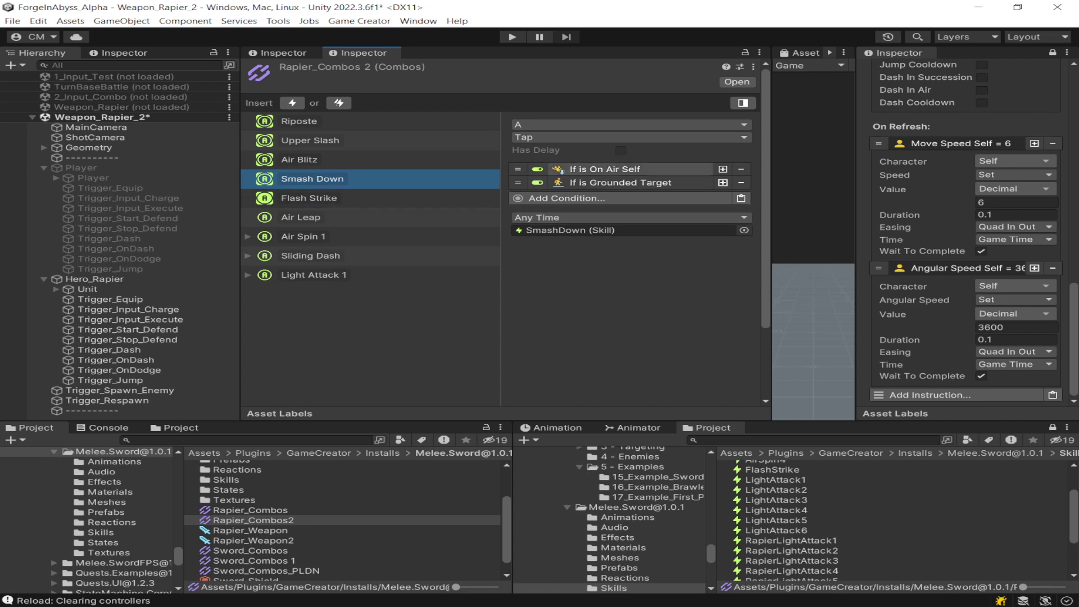
Locate the skill asset used by the Light Attack 1 combo entry, duplicate it and rename the copy as Rapier2LightAttack1
click(313, 275)
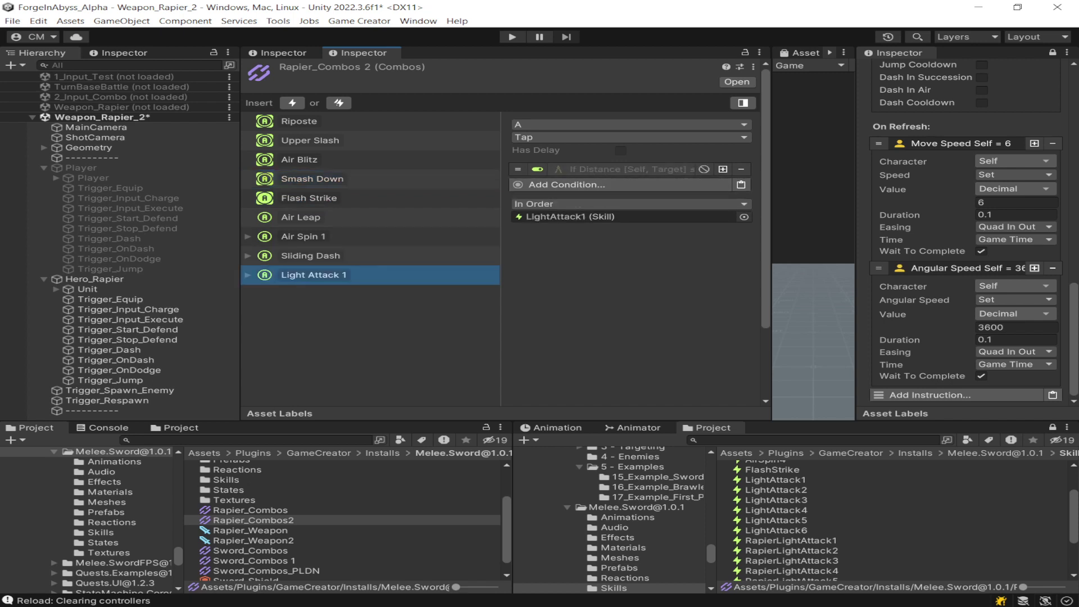
click(248, 274)
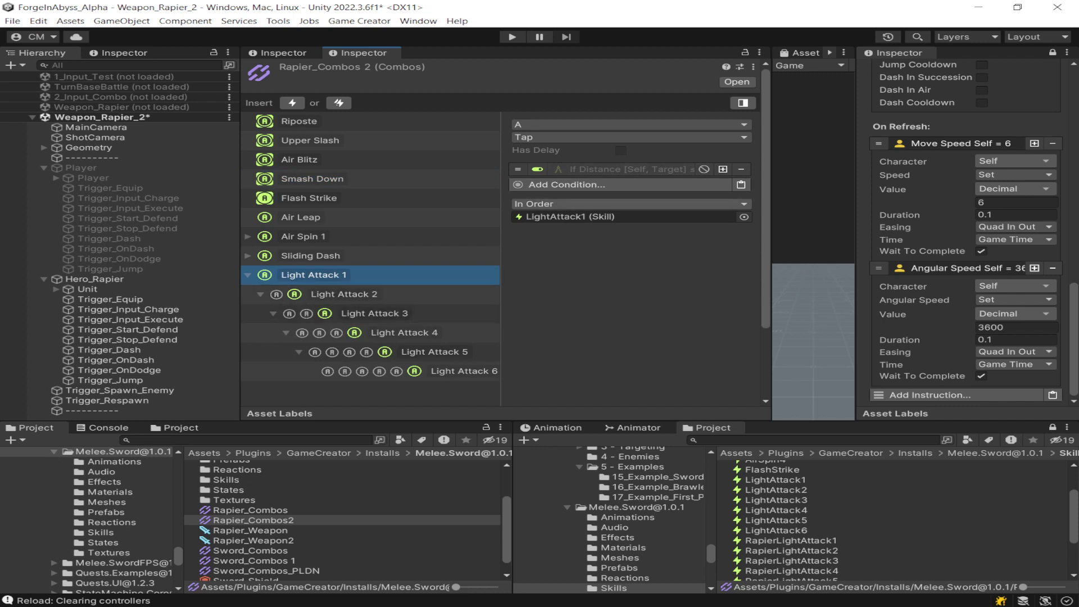
click(622, 216)
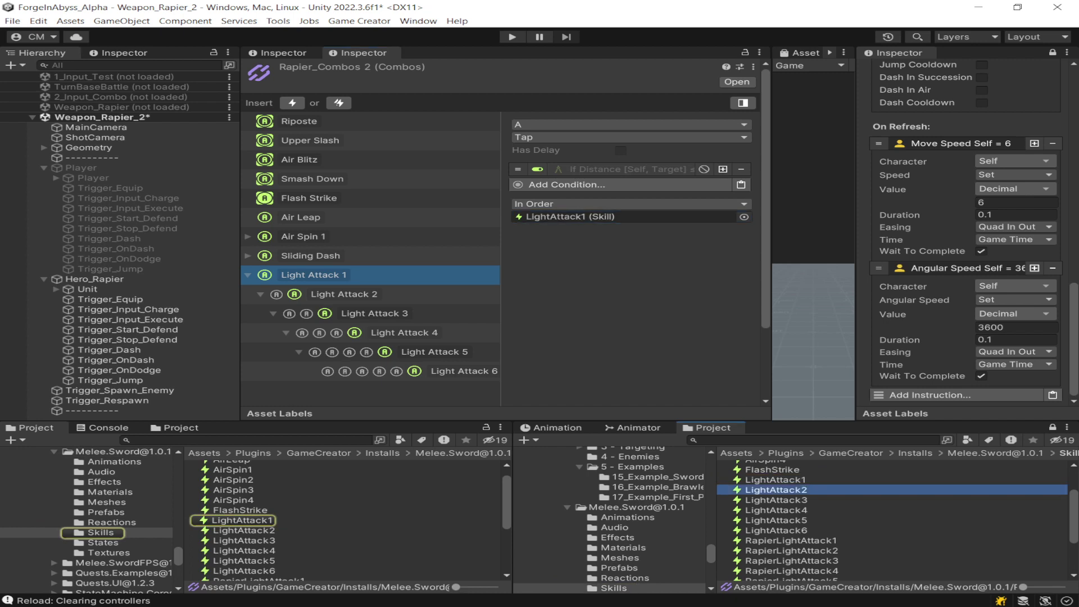
double_click(567, 217)
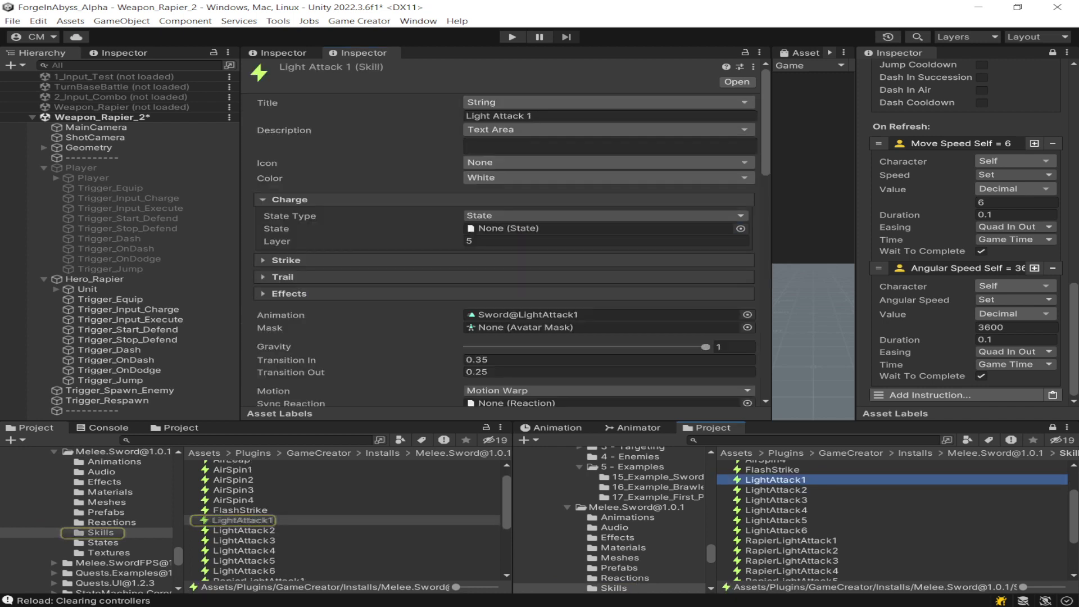
key(ctrl+d)
key(F2)
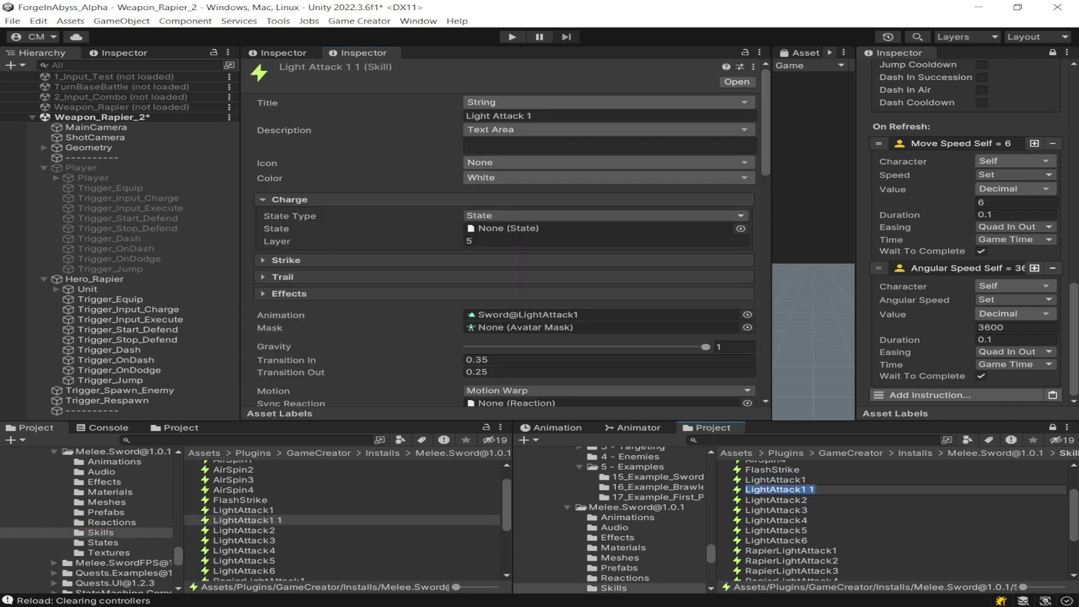
click(815, 489)
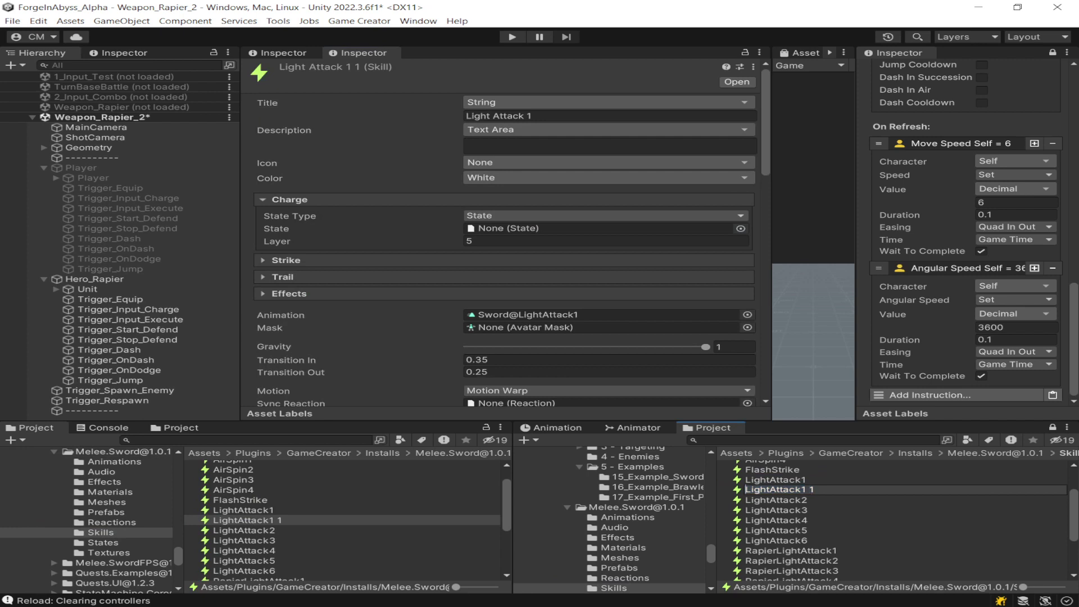
text(Rapier2)
key(Delete)
key(Return)
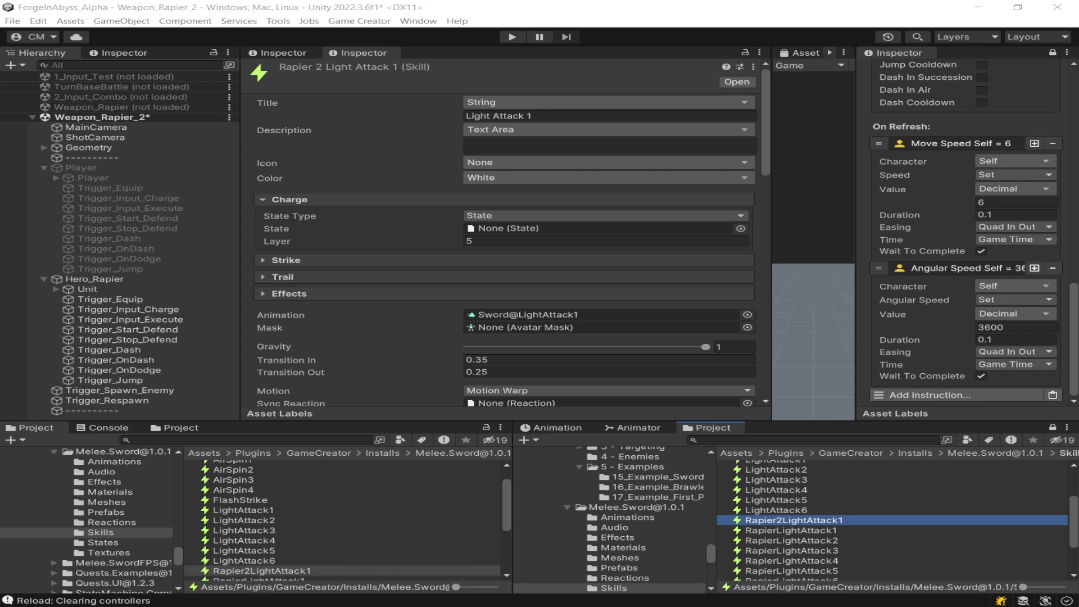
Duplicate the LightAttack2 skill asset and rename the copy as Rapier2LightAttack2
scroll(892, 520, up, 3)
scroll(891, 520, down, 1)
click(776, 507)
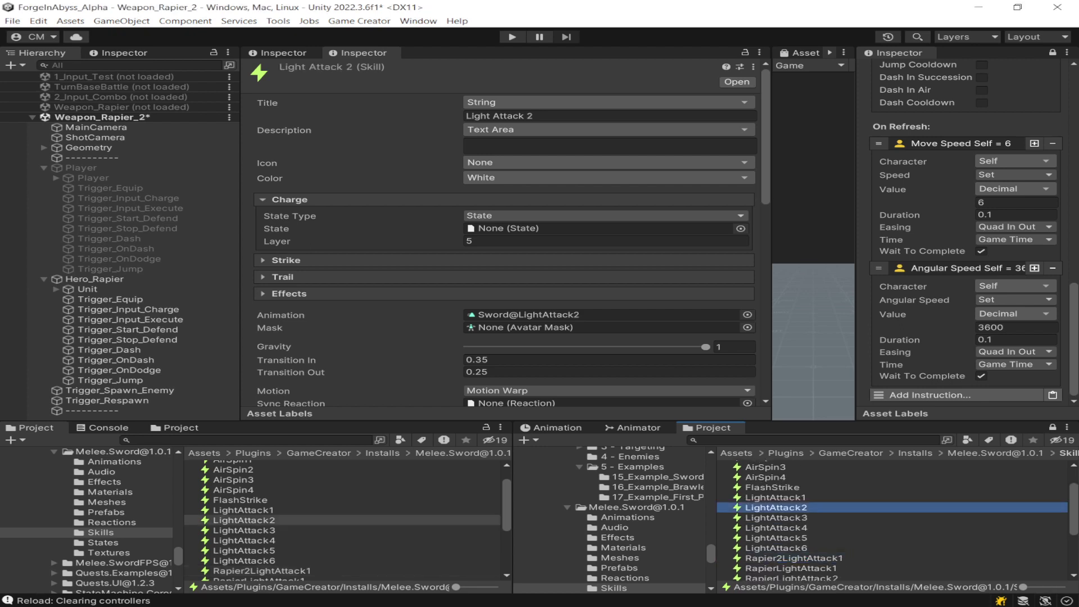
key(ctrl+d)
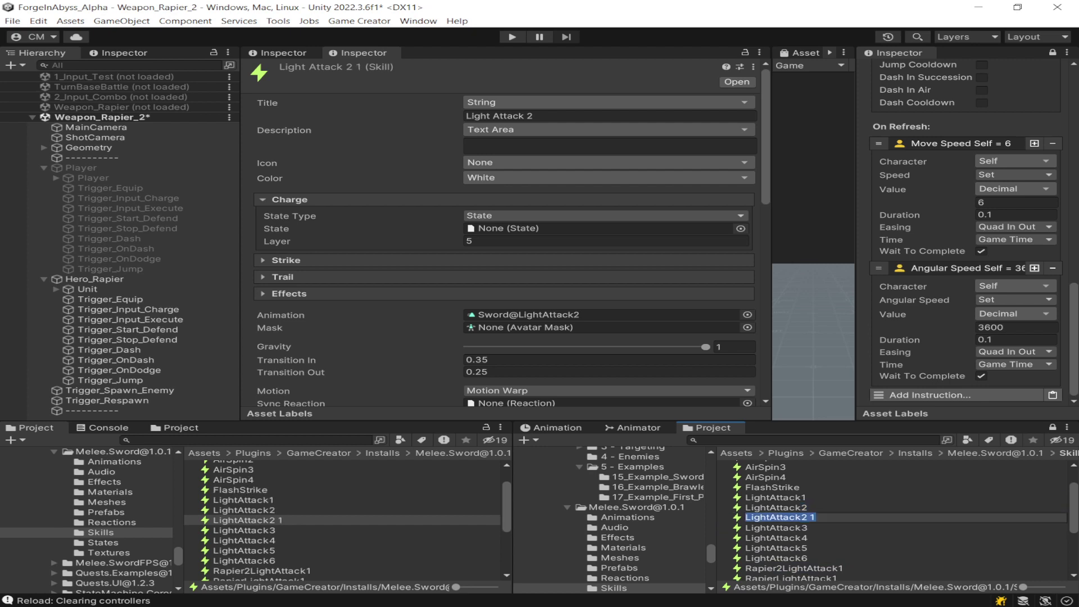
key(Home)
text(Rapier)
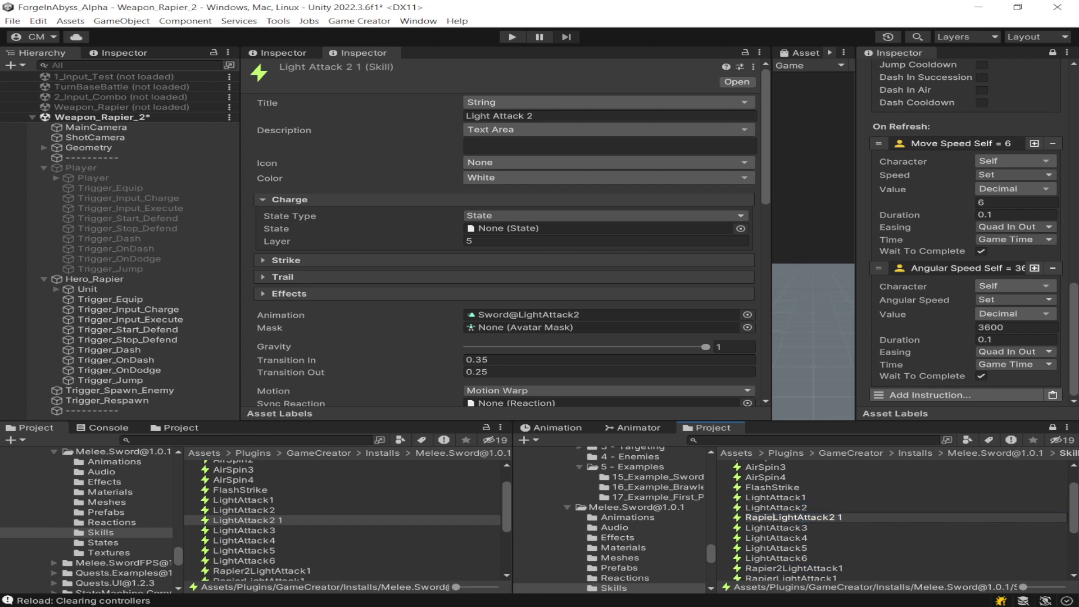
text(2)
key(BackSpace)
key(BackSpace)
key(Return)
Duplicate the LightAttack3 skill asset and rename the copy as Rapier2LightAttack3
scroll(893, 520, up, 2)
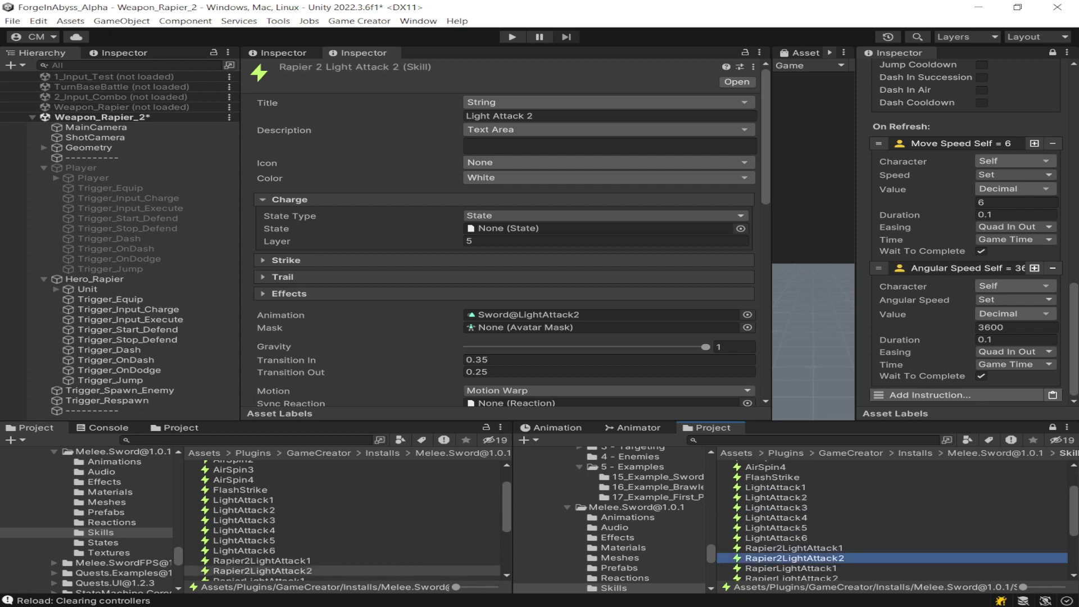
click(776, 546)
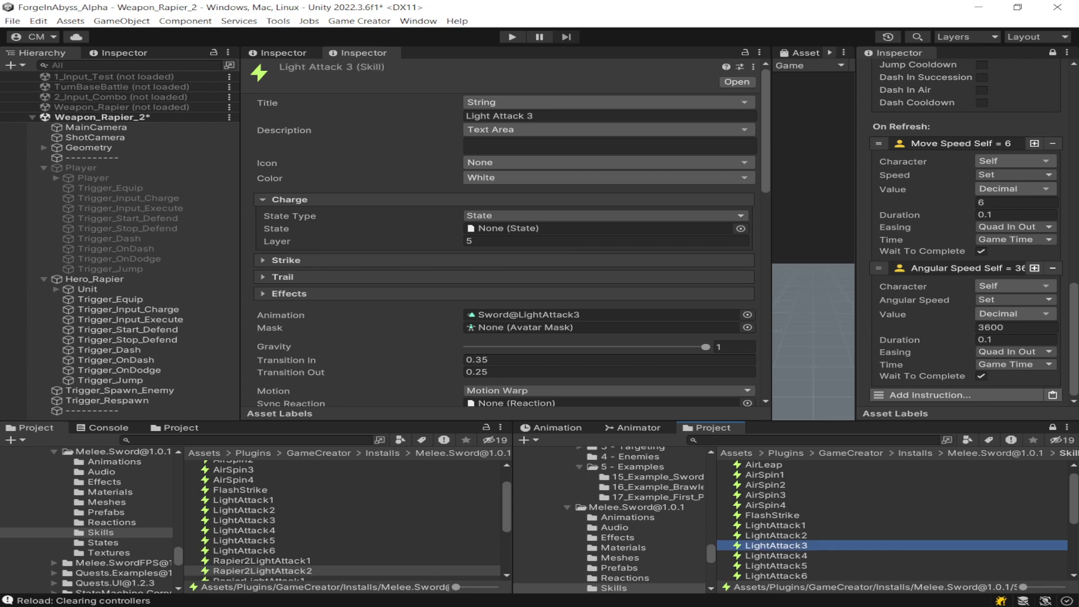
key(ctrl+d)
key(F2)
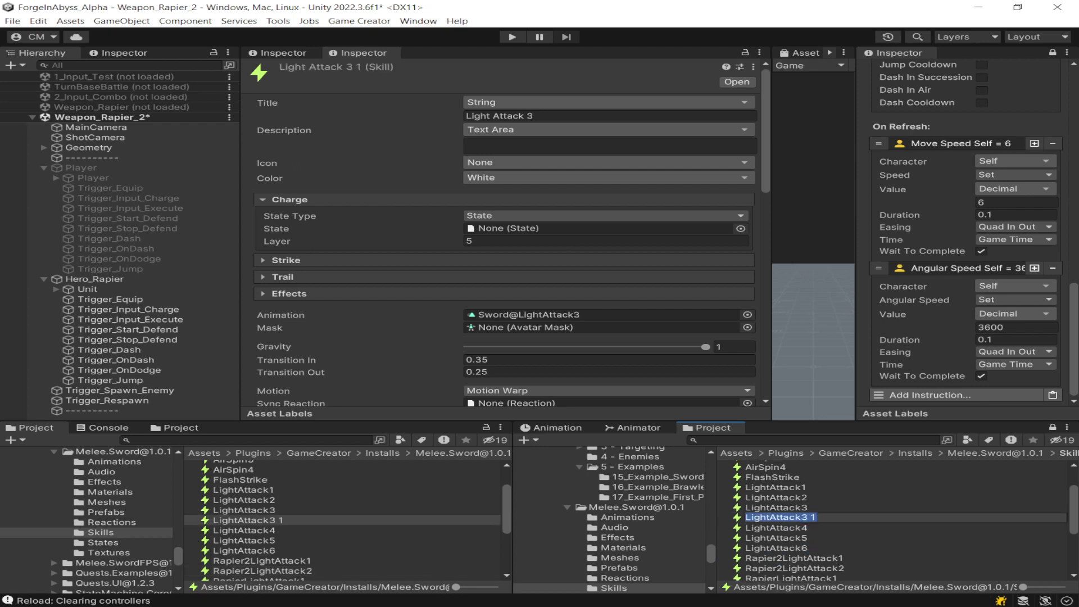
click(746, 518)
text(Rapier2)
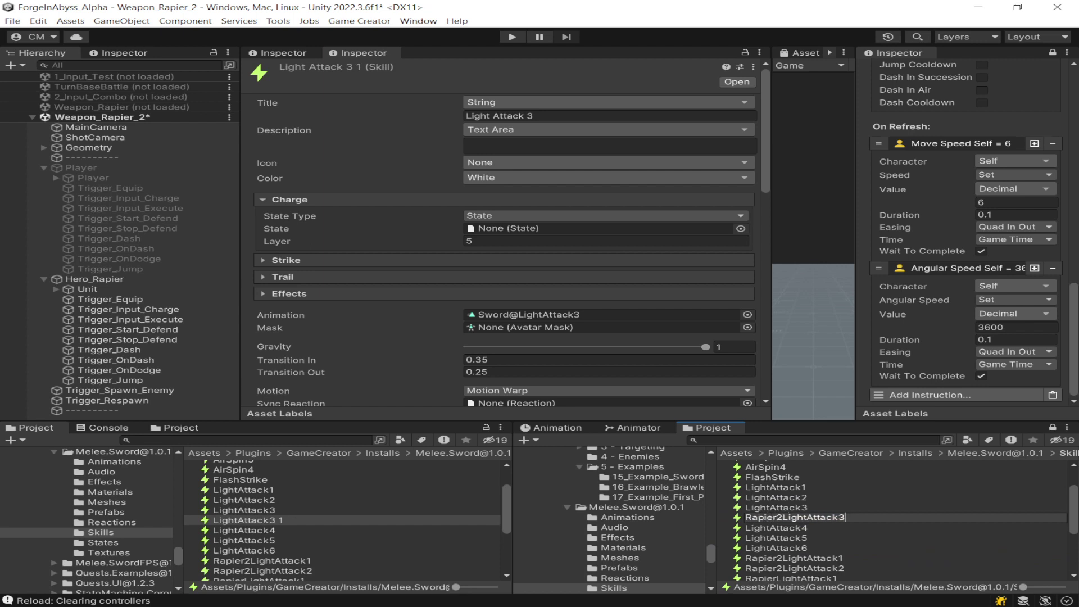
key(Return)
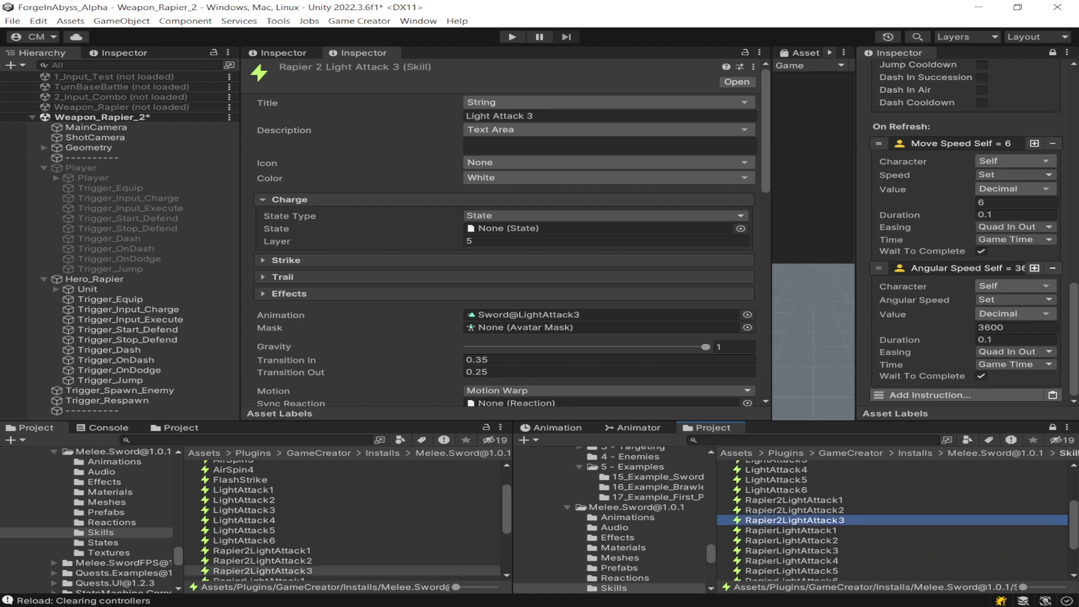
Duplicate the LightAttack4 skill asset and rename the copy as Rapier2LightAttack4
scroll(893, 521, up, 1)
click(776, 507)
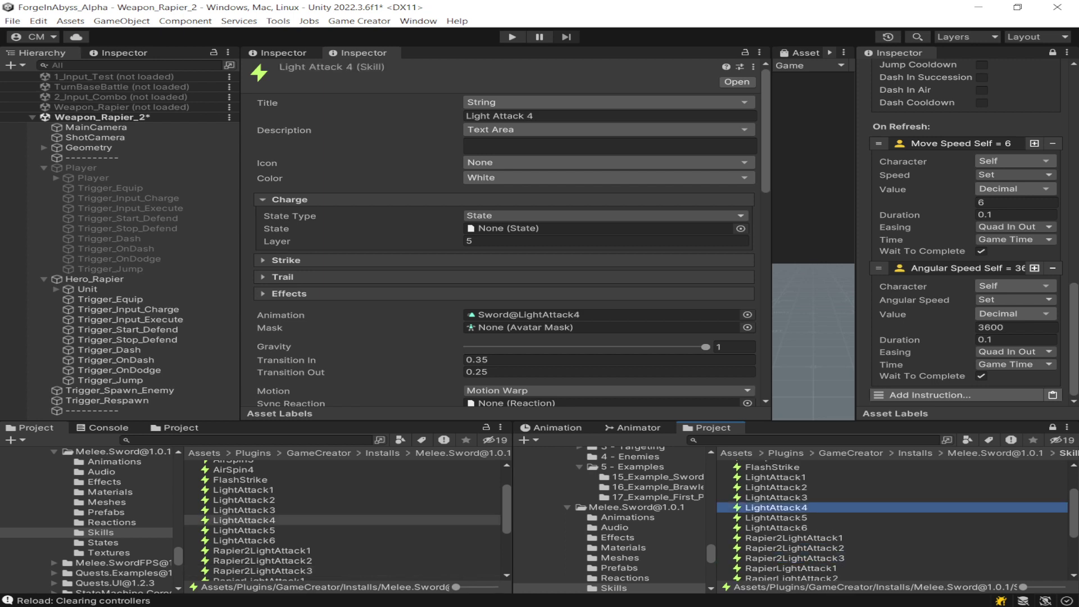
key(ctrl+d)
key(F2)
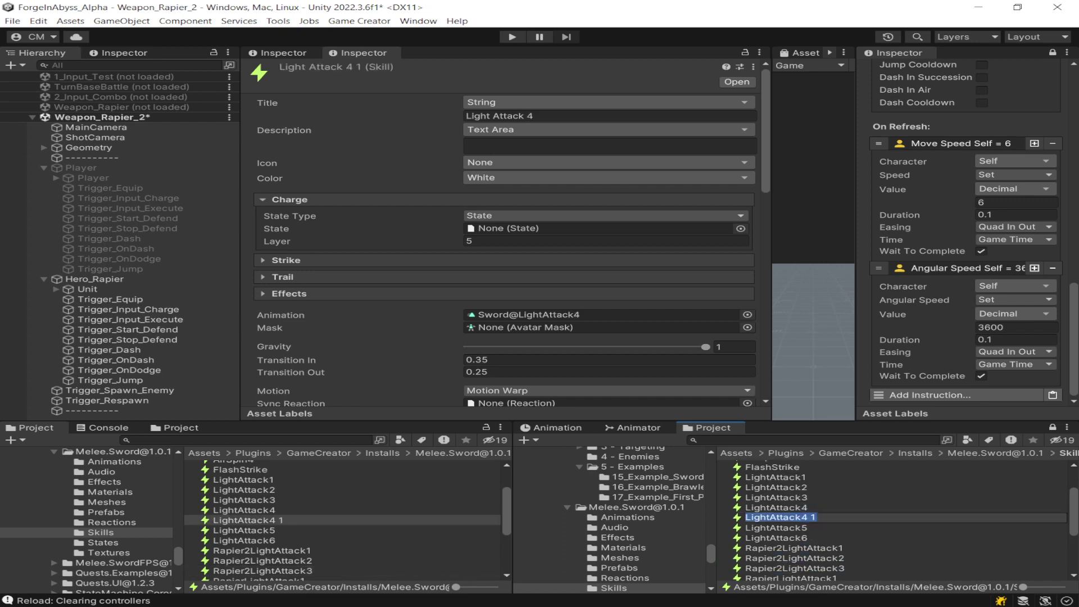
click(751, 517)
text(Rapier)
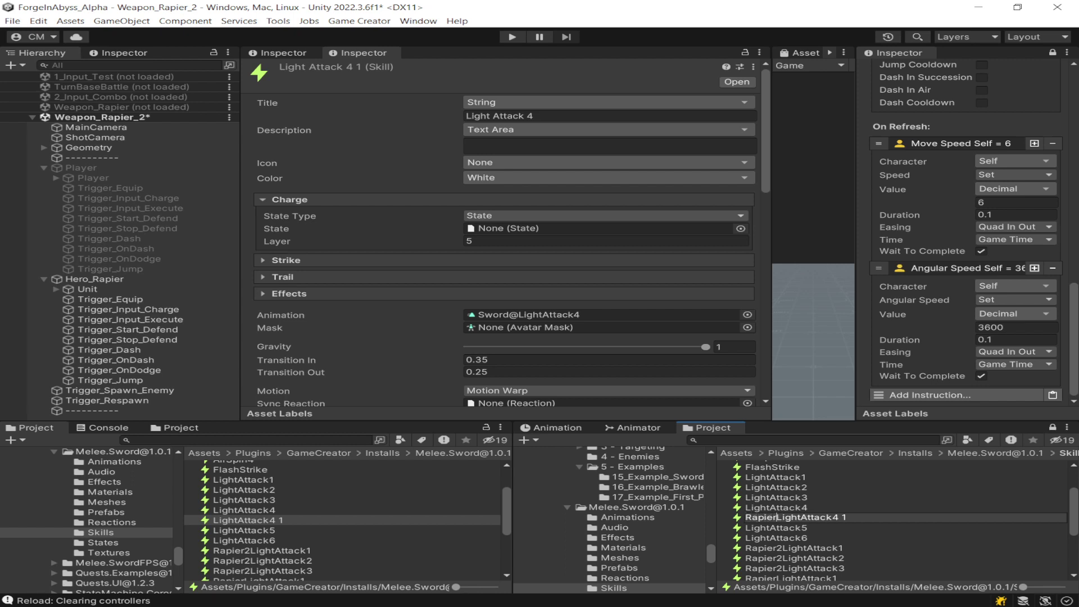
text(2)
key(BackSpace)
key(BackSpace)
key(Return)
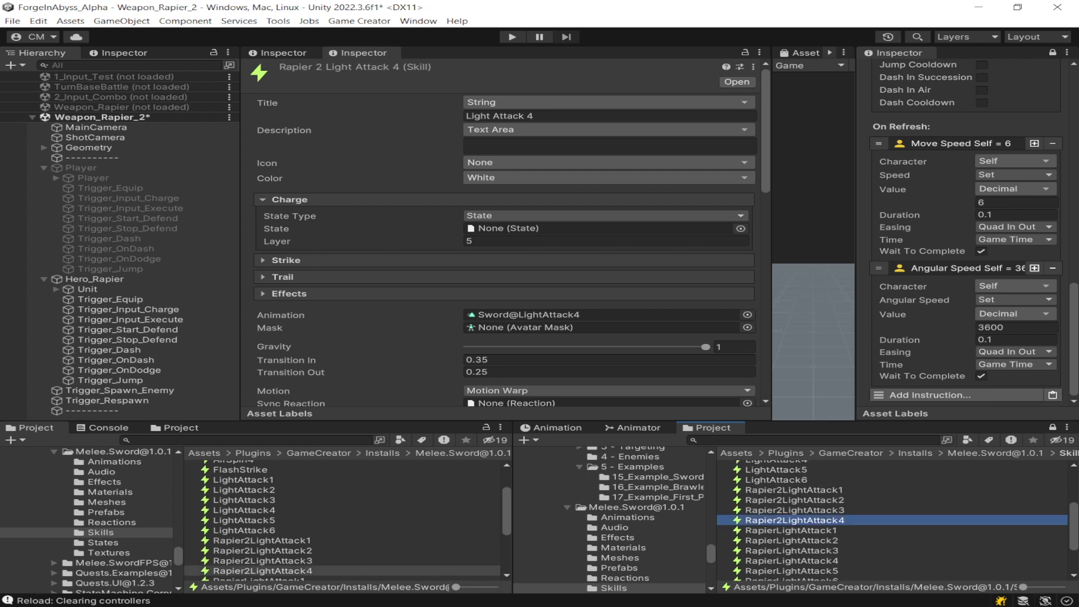
In the Rapier_Combos2 asset, assign Rapier2LightAttack1 to the Light Attack 1 entry and Rapier2LightAttack2 to the Light Attack 2 entry
click(794, 490)
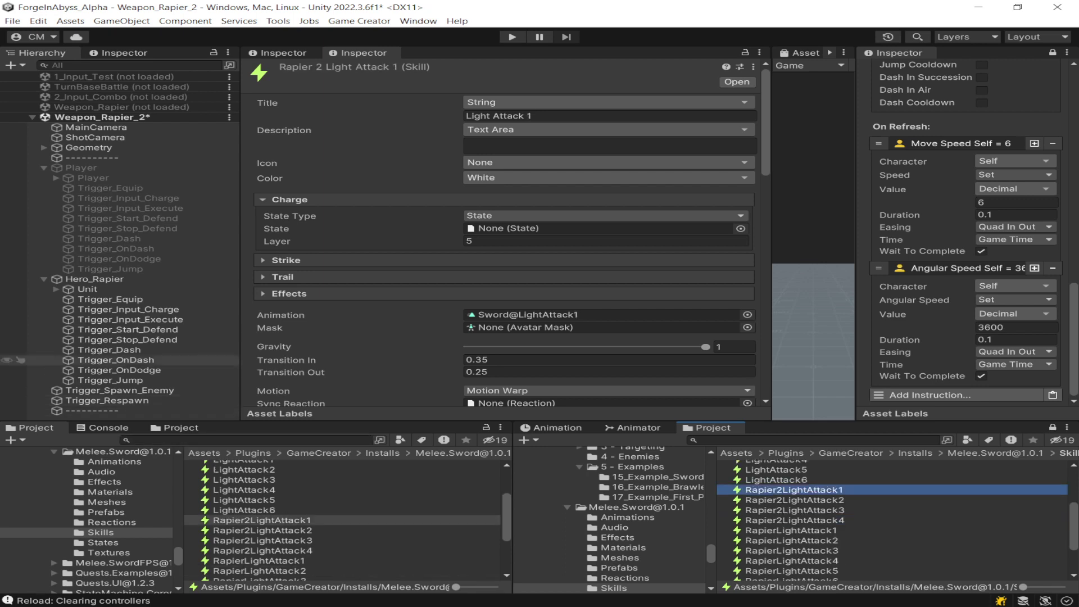
scroll(342, 521, up, 3)
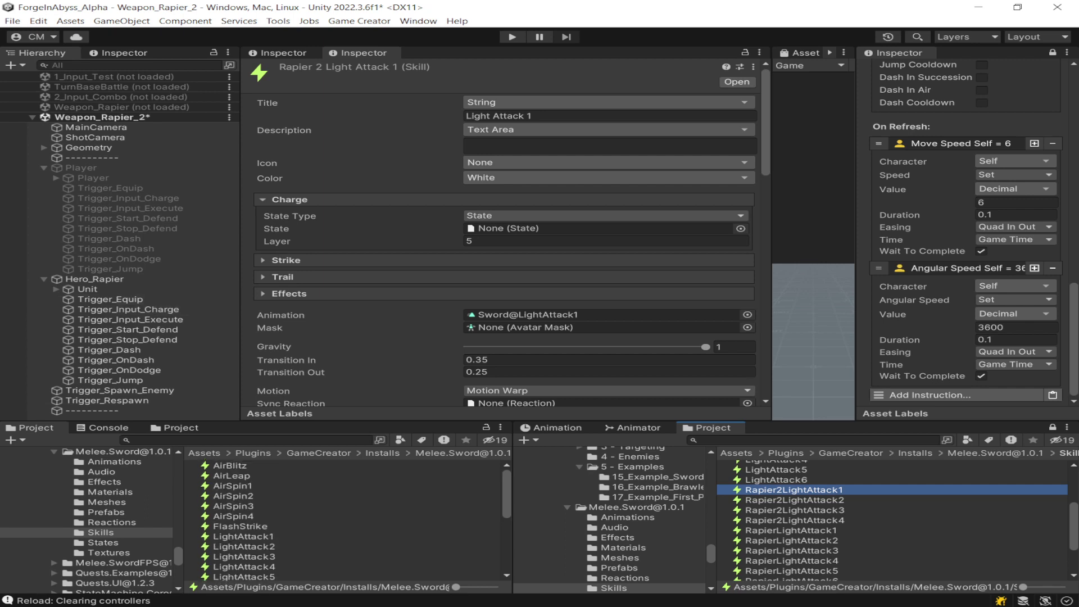
click(461, 453)
scroll(349, 520, down, 3)
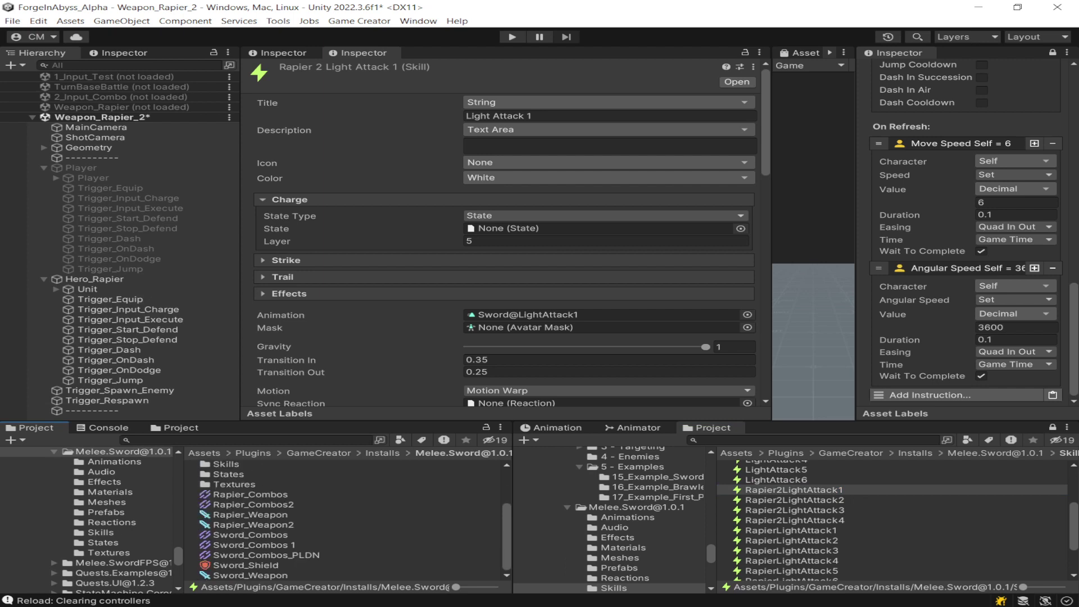
click(253, 504)
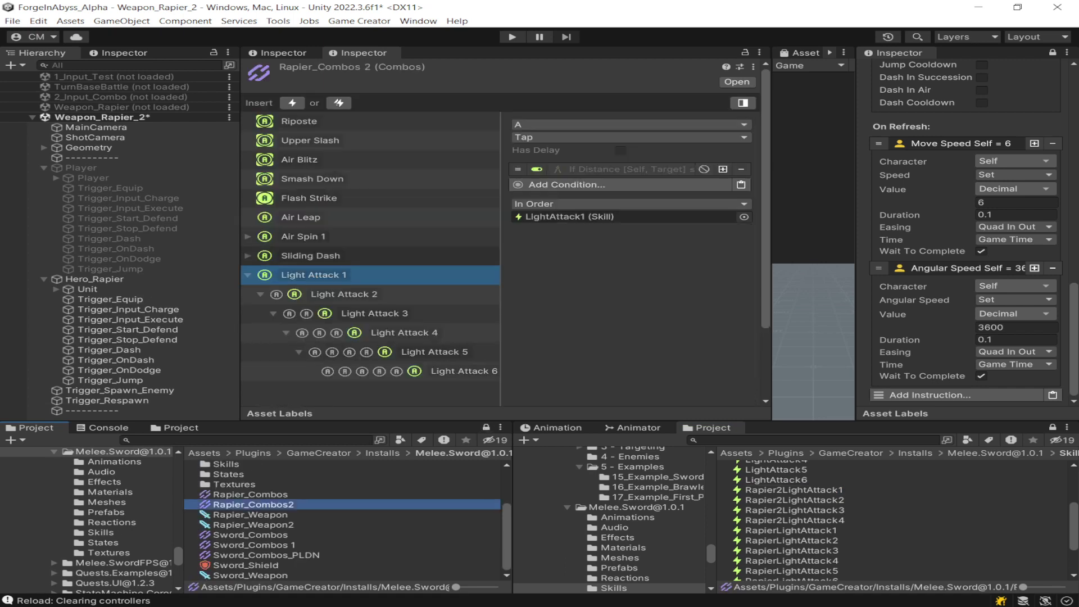
drag(794, 490, 624, 216)
click(342, 294)
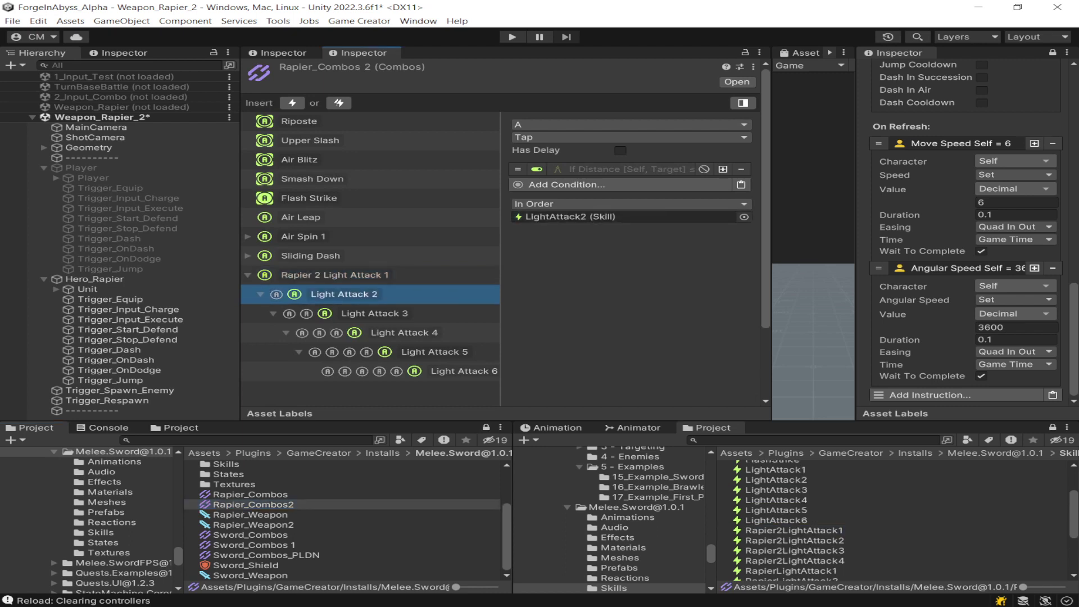
drag(793, 540, 618, 127)
Assign Rapier2LightAttack3 to the Light Attack 3 entry and Rapier2LightAttack4 to the Light Attack 4 entry of the combo tree
click(374, 223)
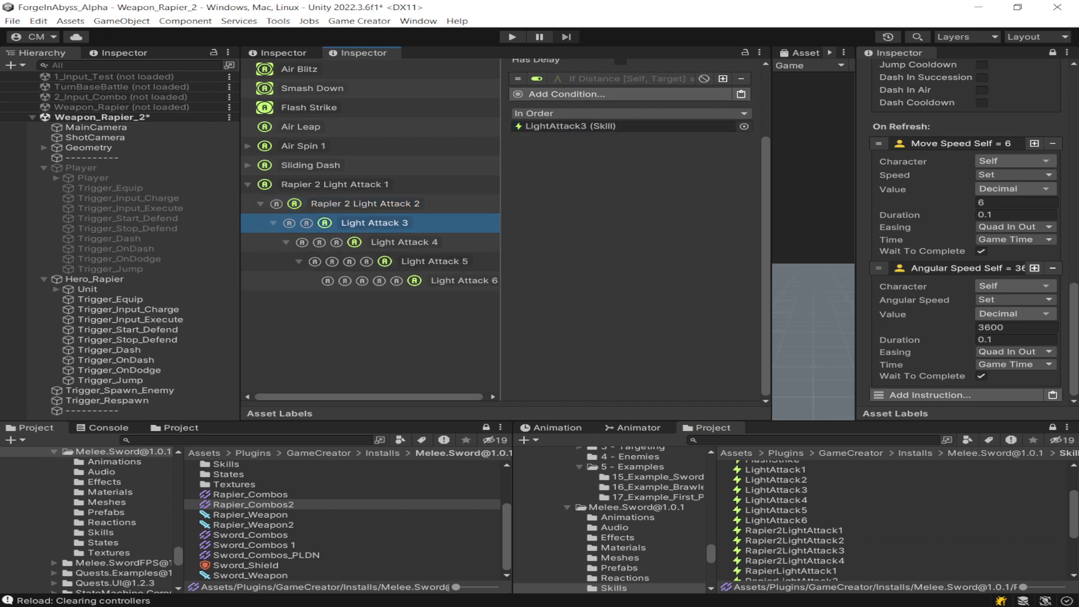
drag(793, 551, 618, 127)
click(404, 242)
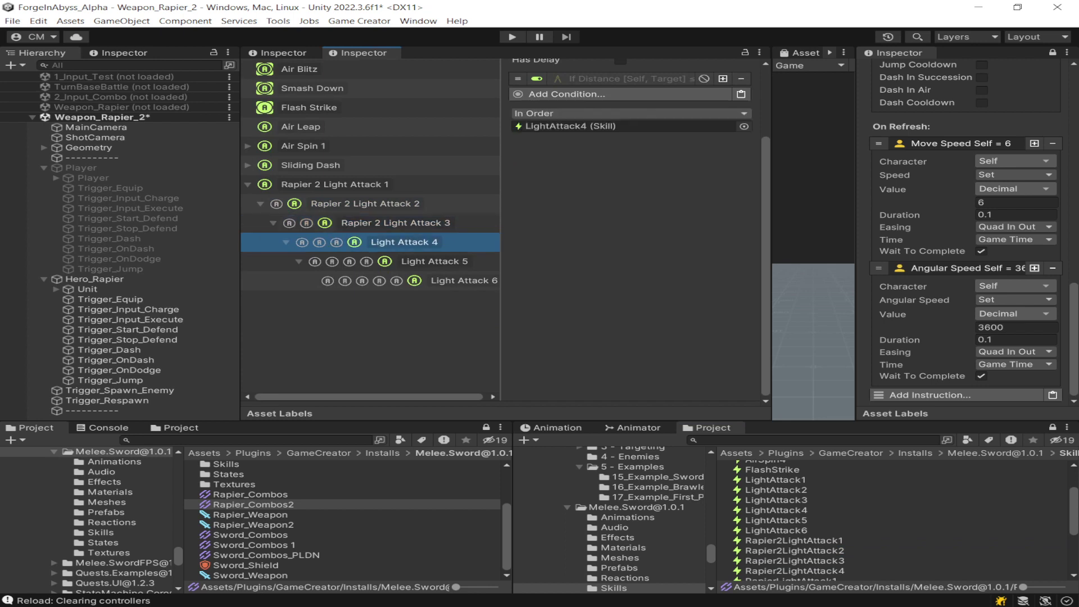
drag(794, 571, 618, 126)
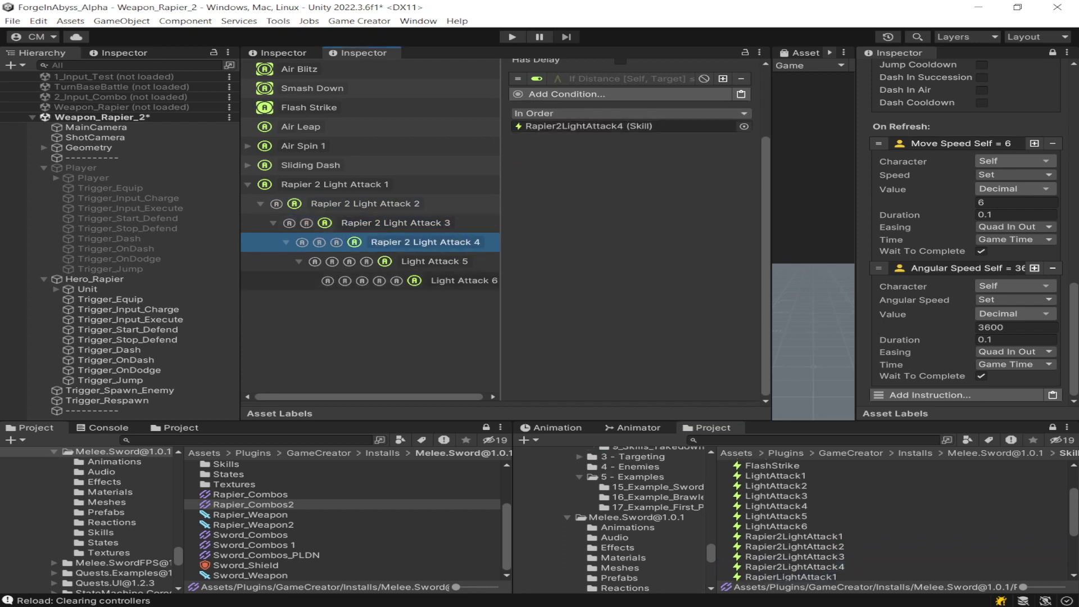
Delete the Light Attack 5 entry together with its nested Light Attack 6 from the combo tree
click(434, 261)
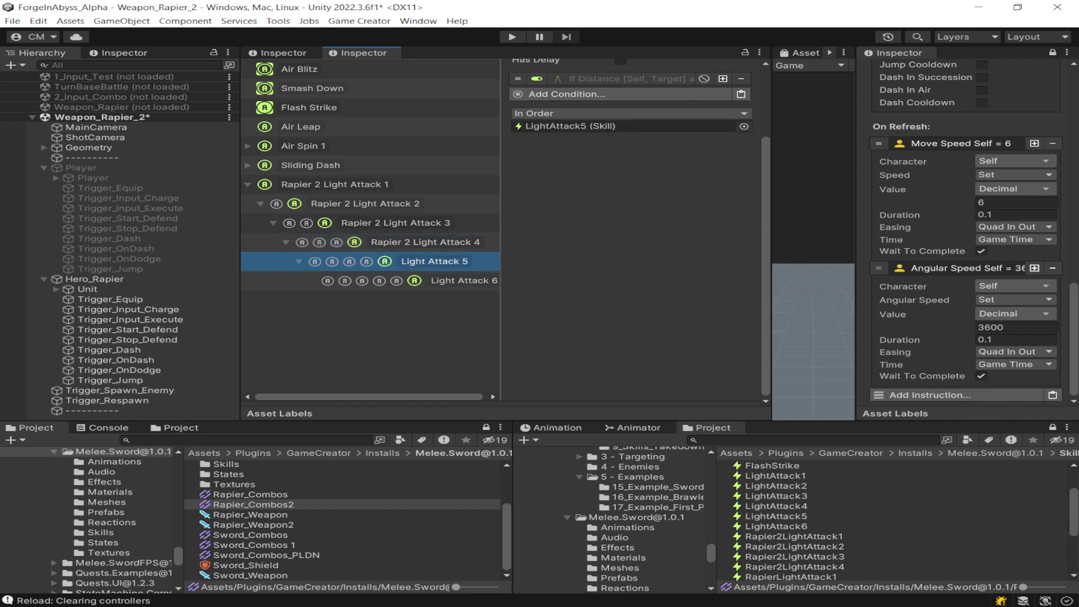
key(Delete)
click(583, 332)
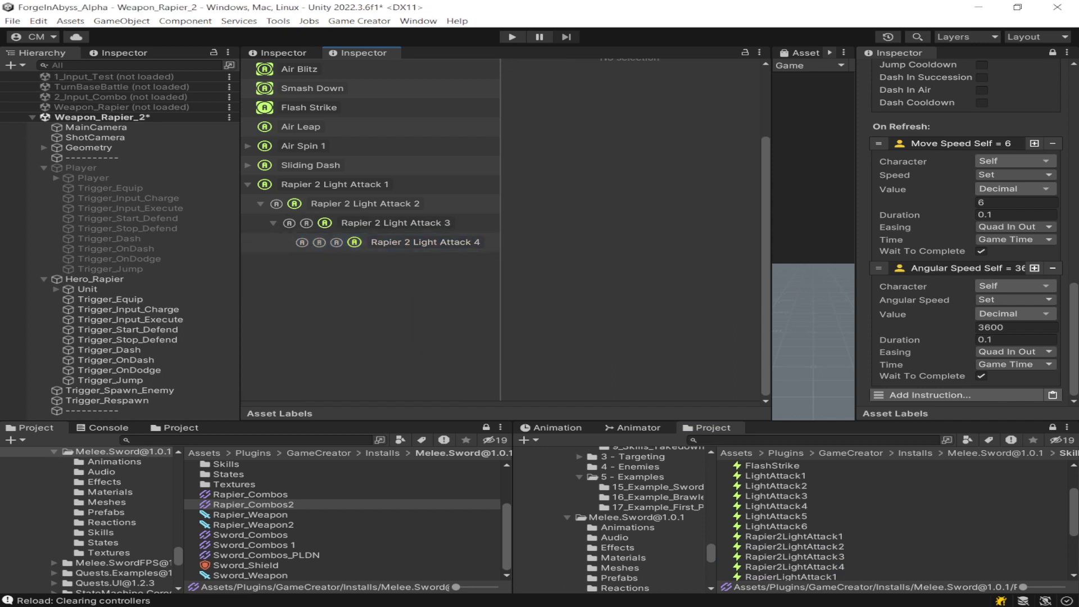
Check the input and skill settings of the Rapier 2 Light Attack 1 and Rapier 2 Light Attack 2 combo entries
scroll(393, 242, up, 2)
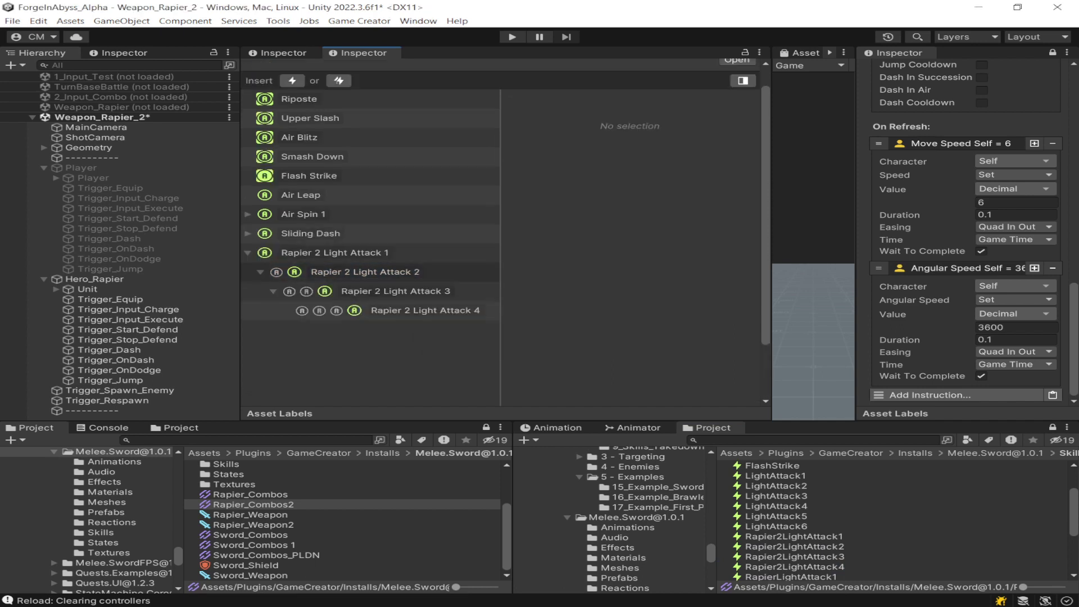
click(366, 271)
click(334, 252)
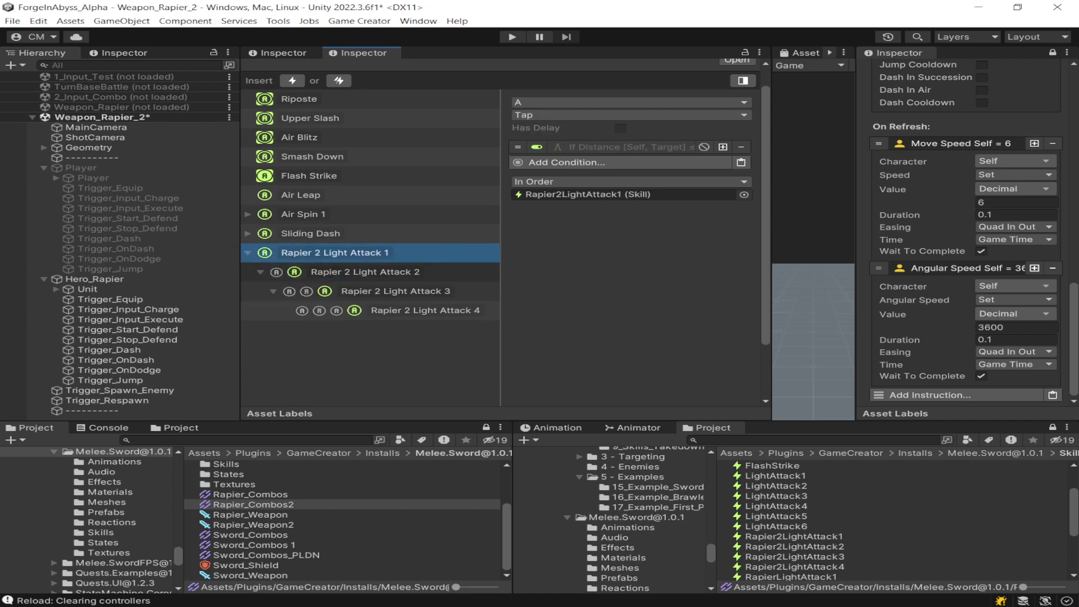
click(365, 272)
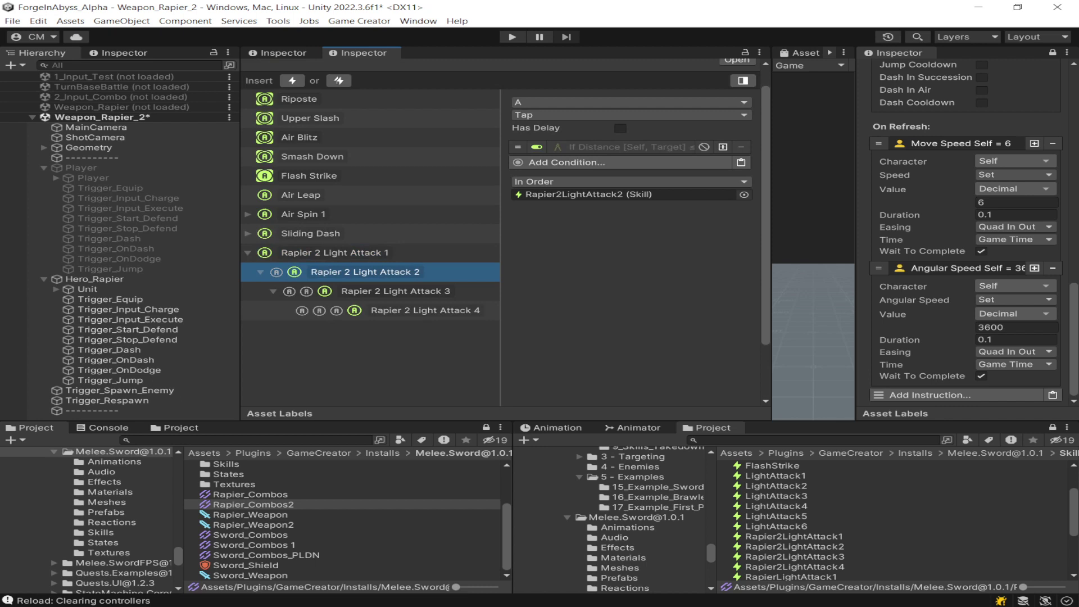
Review the skill settings of Rapier2LightAttack1, FlashStrike, Rapier2LightAttack2 and Rapier2LightAttack3, including the Charge settings and Rapier2LightAttack3's Strike settings
click(794, 537)
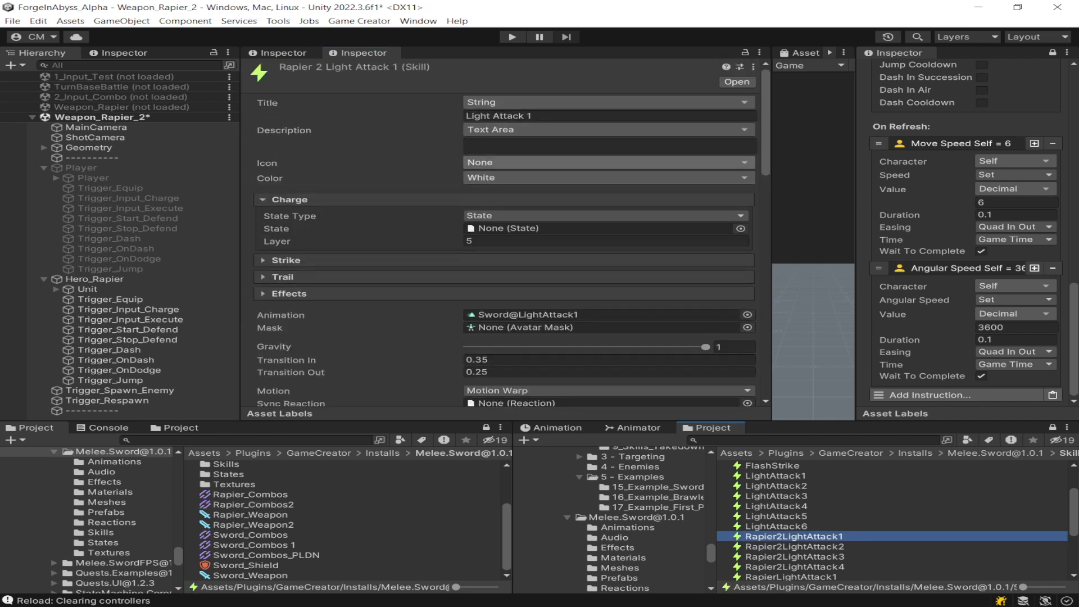
scroll(609, 228, down, 1)
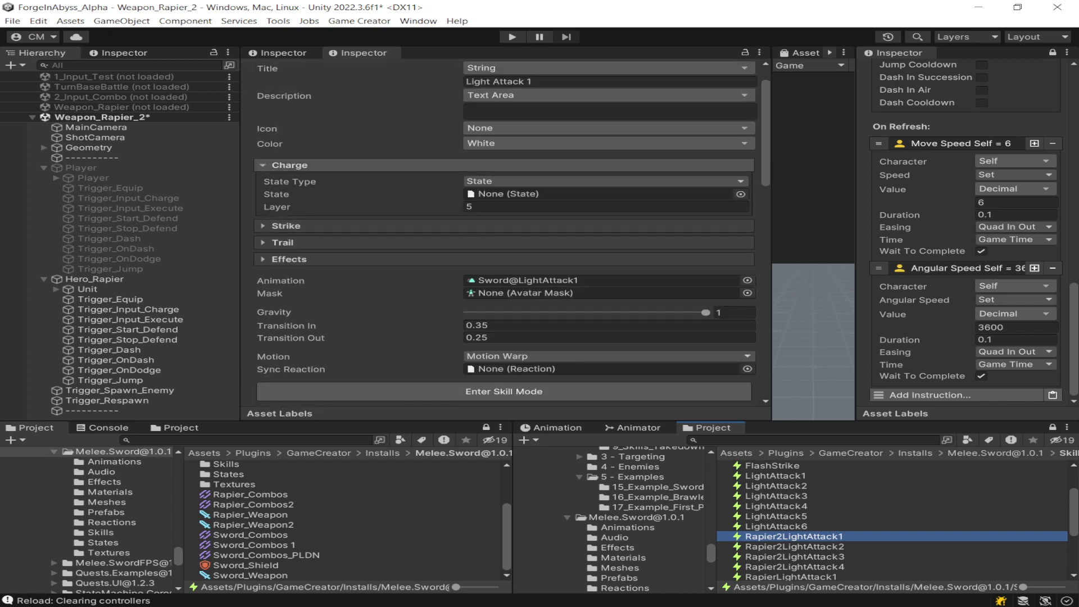
scroll(894, 520, up, 2)
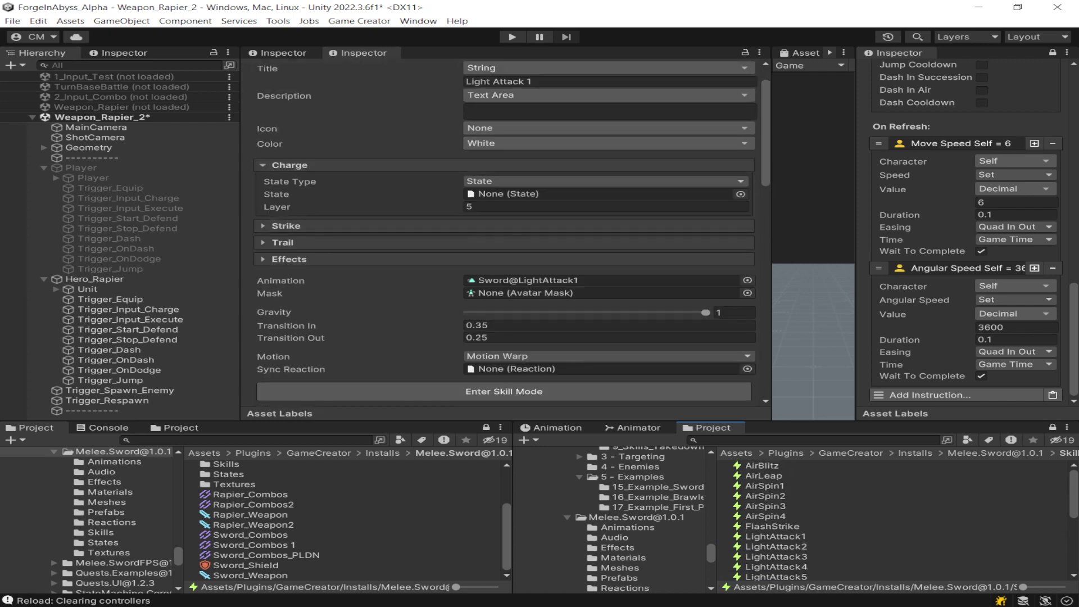
click(772, 526)
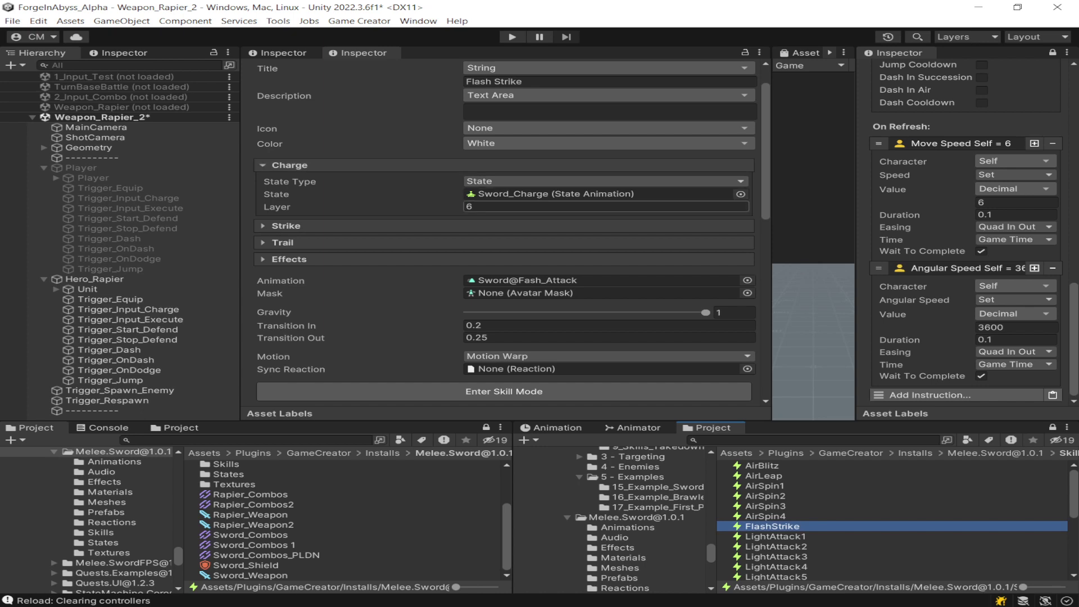
scroll(897, 521, down, 2)
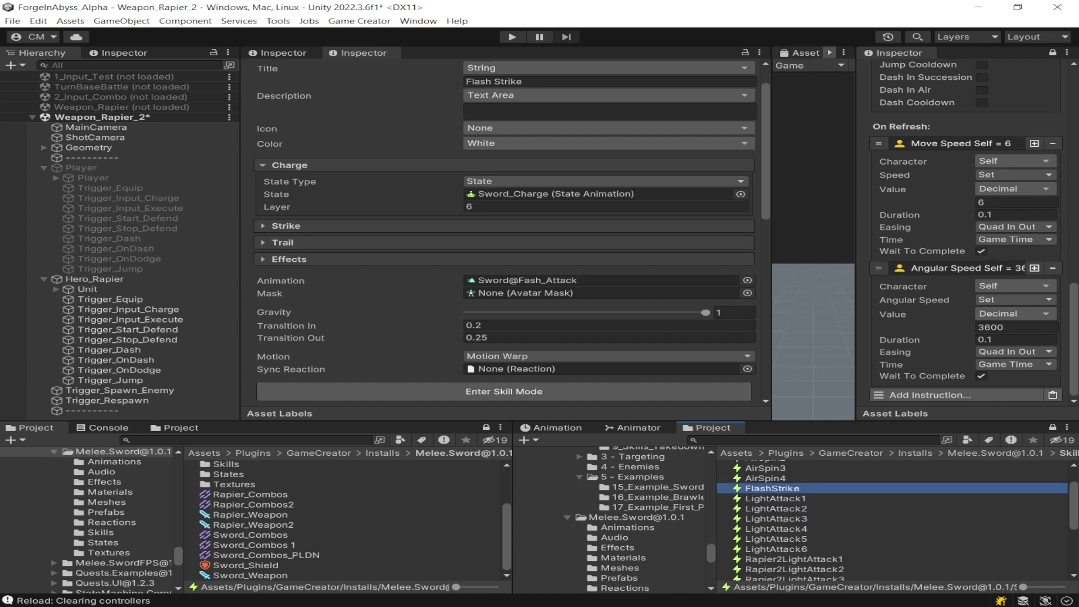
scroll(897, 521, down, 2)
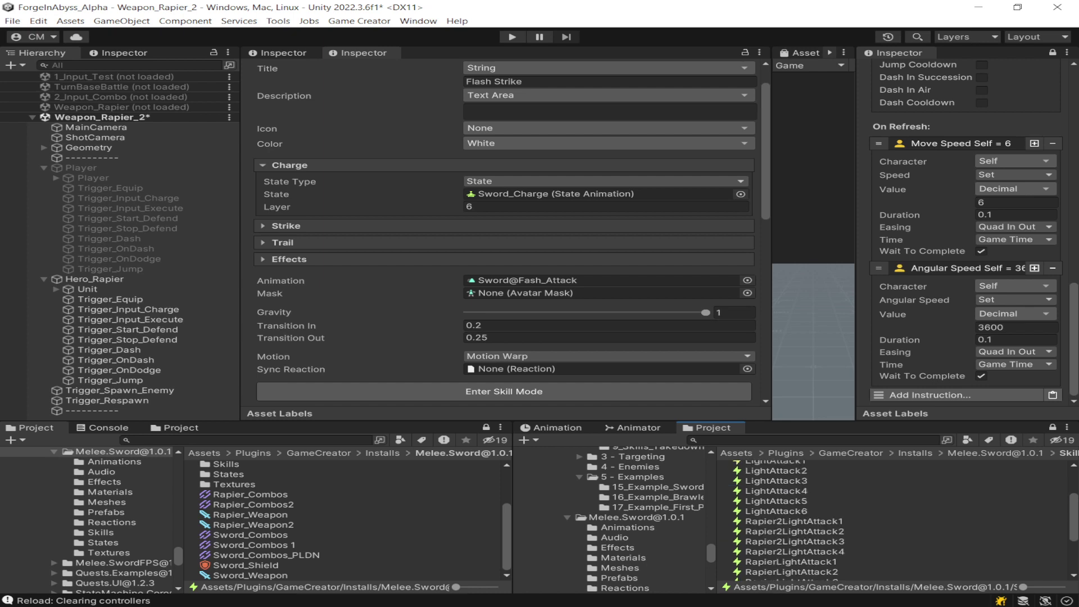
click(795, 531)
click(795, 542)
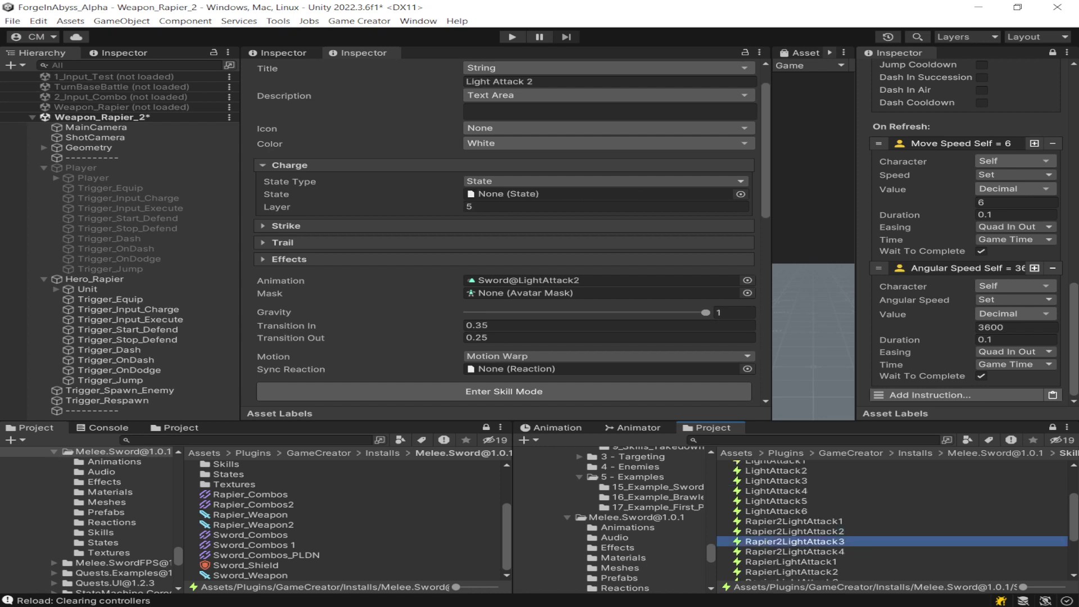
click(287, 164)
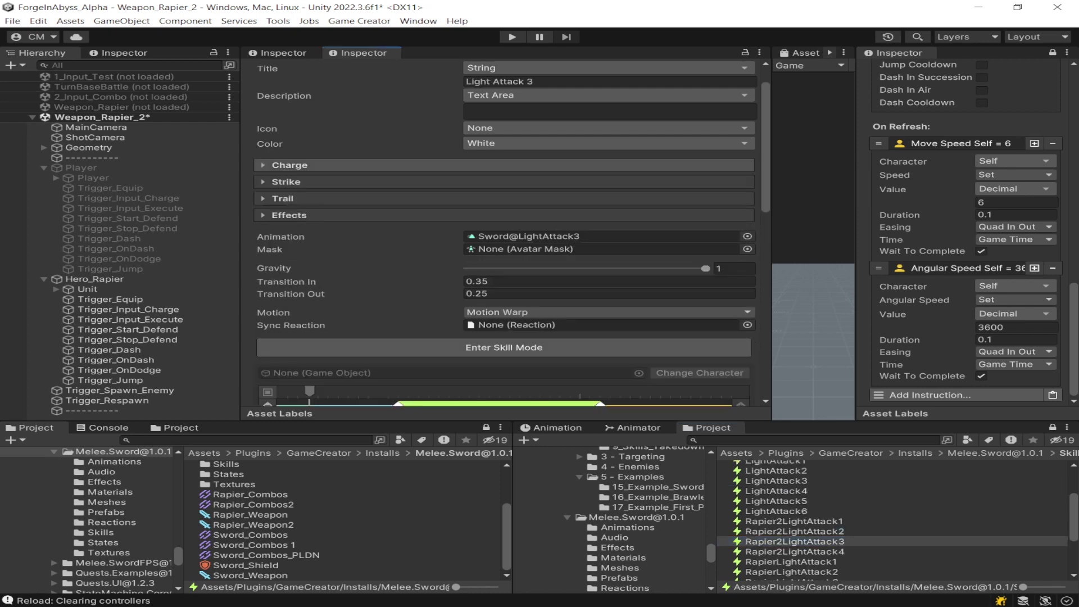
click(286, 182)
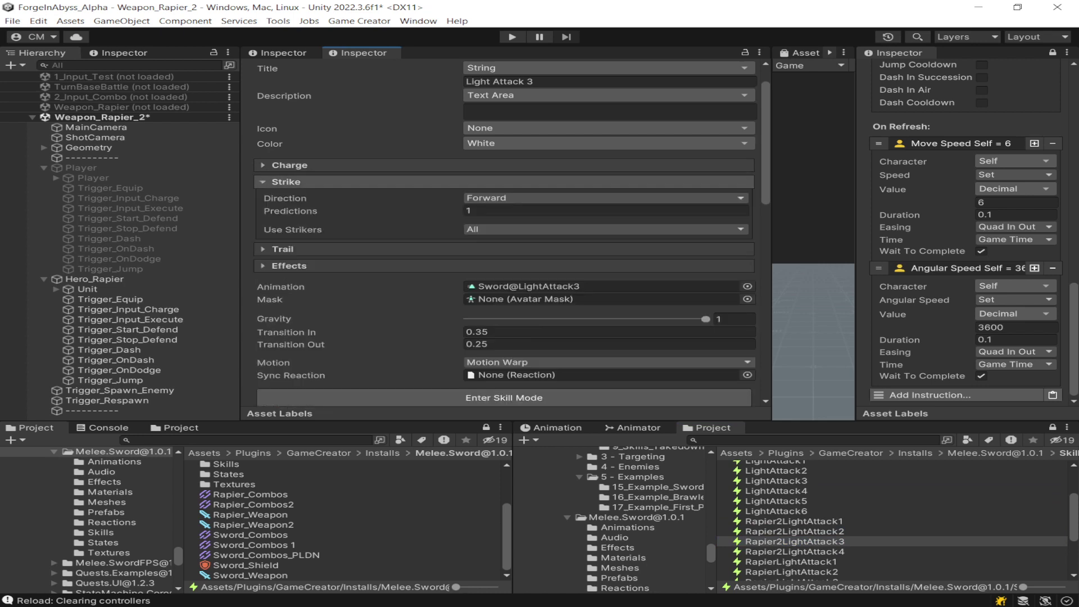
click(286, 181)
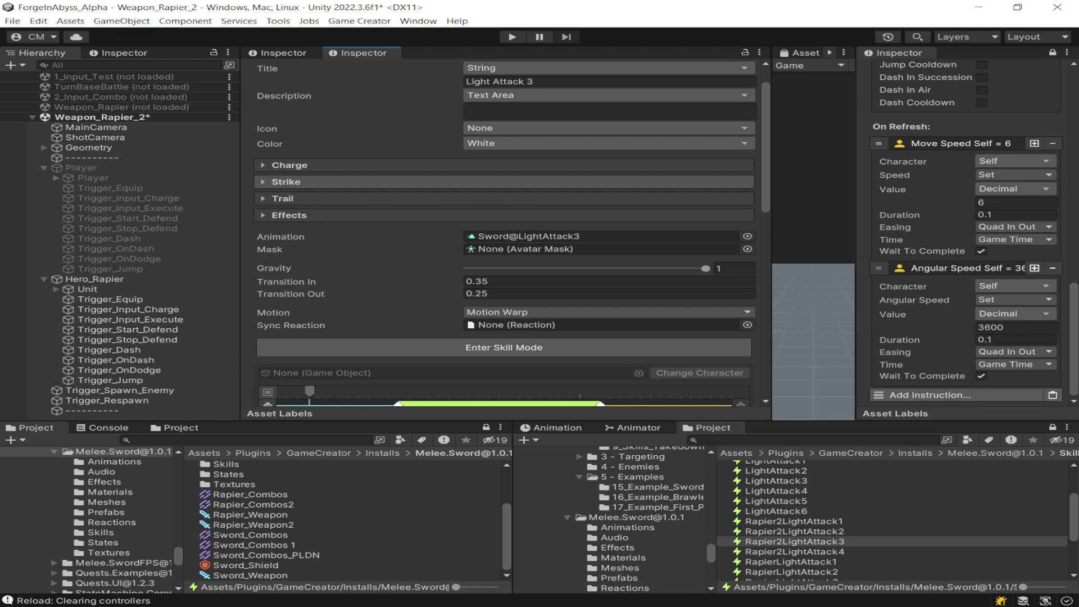
Enter Skill Mode for Rapier2LightAttack3, enlarge the scene preview, and scrub its animation to the start of the strike phase
scroll(504, 315, down, 2)
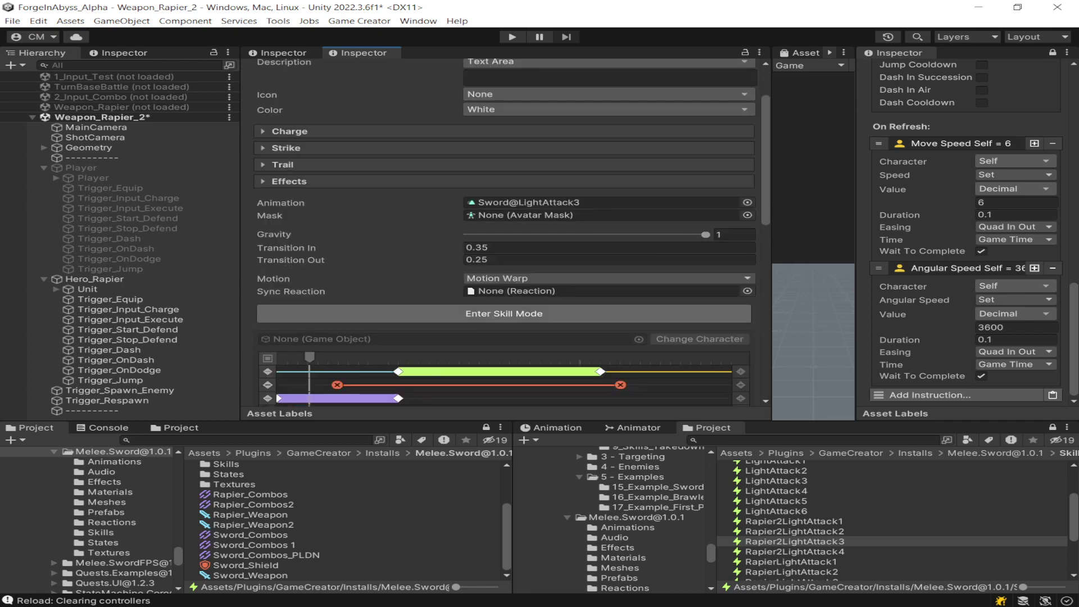
click(505, 314)
scroll(504, 315, down, 3)
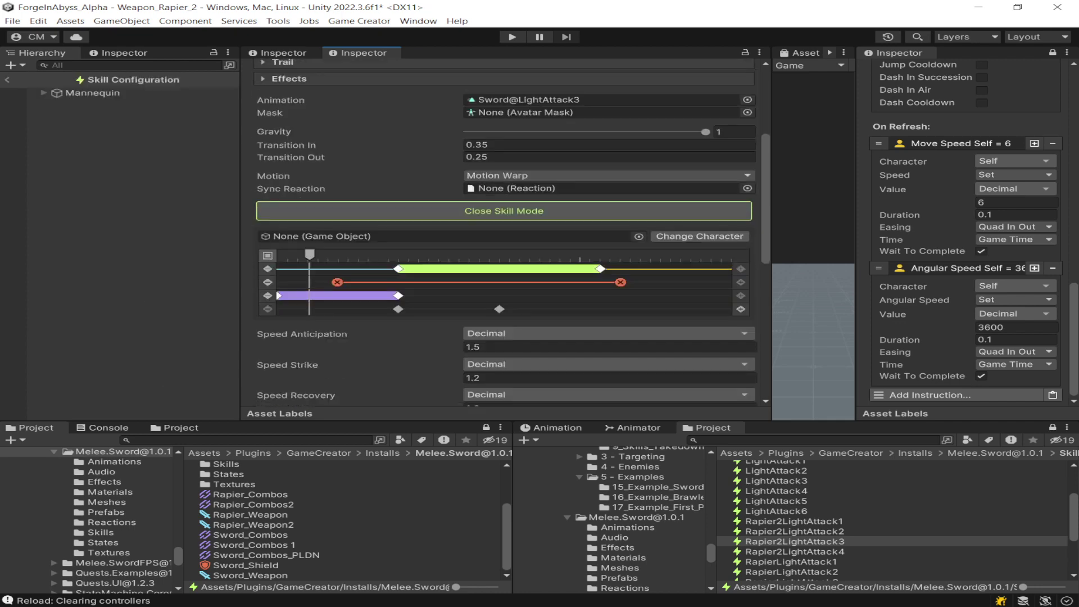
drag(771, 237, 589, 236)
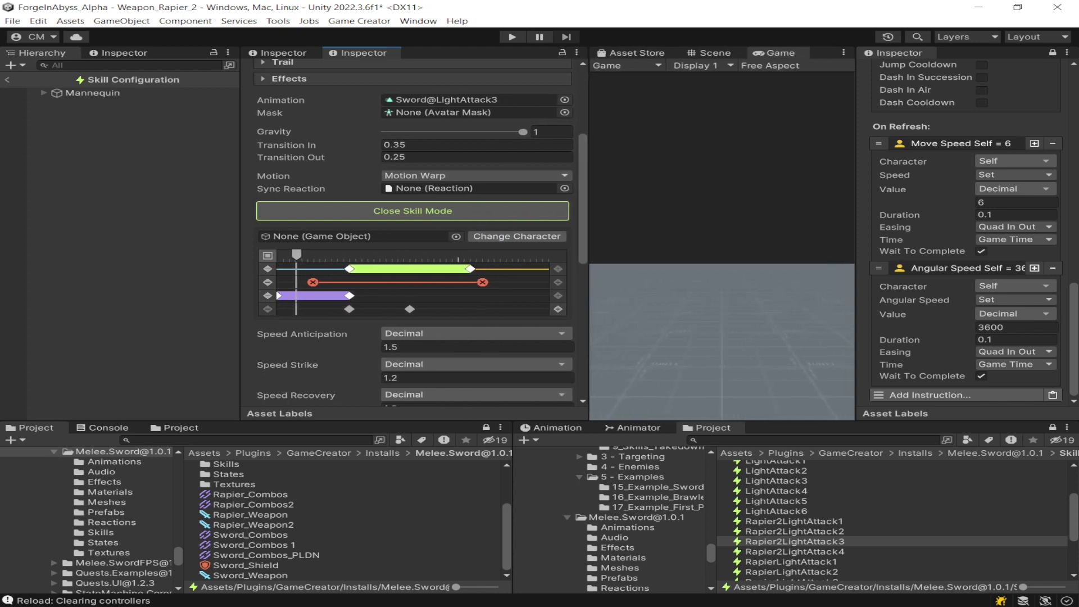
click(709, 52)
scroll(722, 248, down, 6)
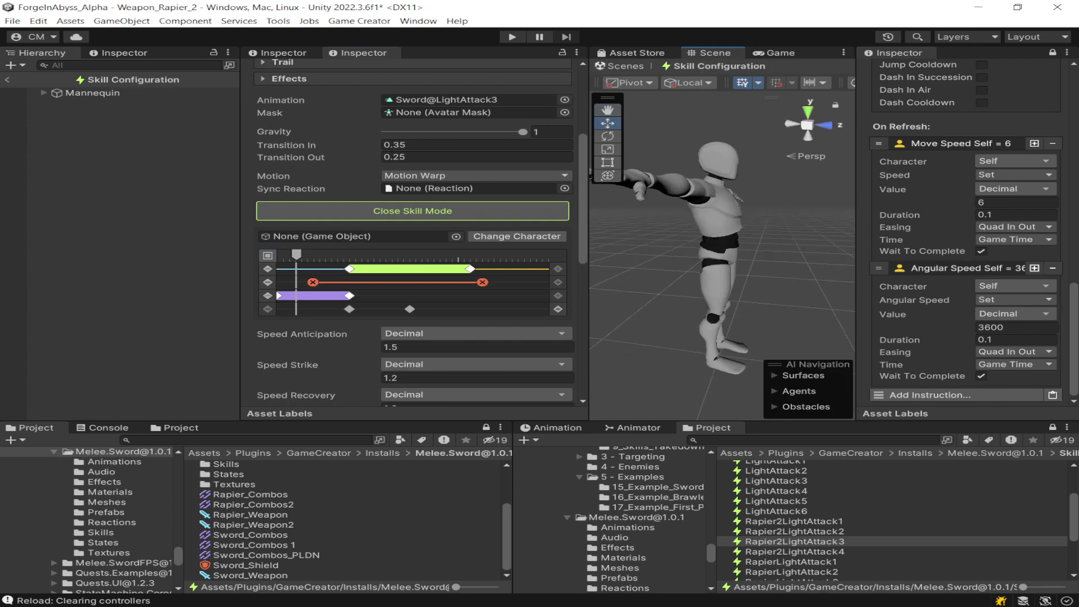
drag(296, 255, 344, 255)
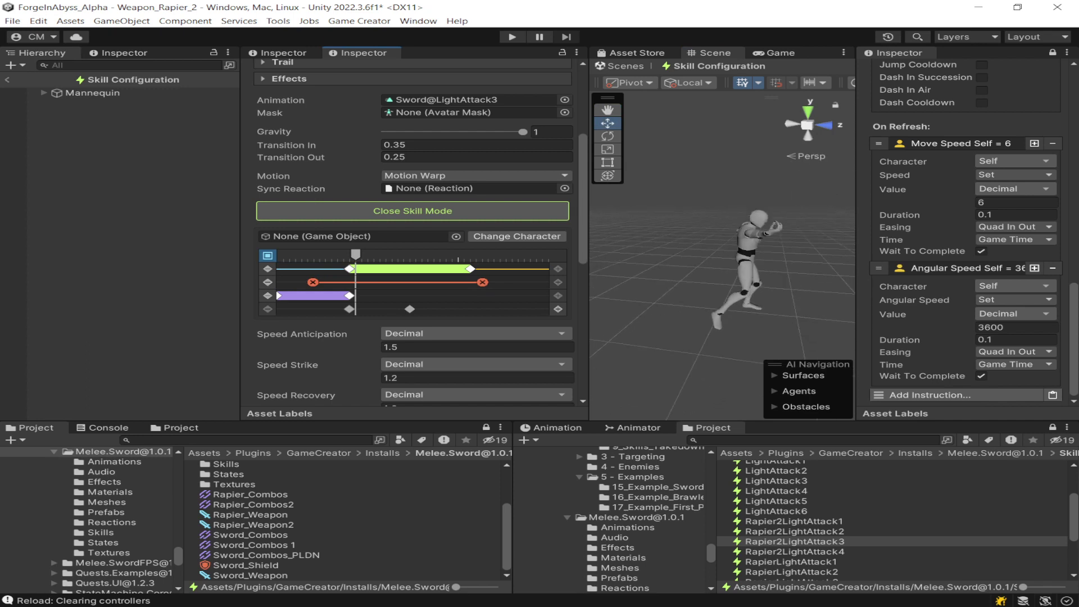
Preview the Rapier2LightAttack1 animation and shift its green strike phase slightly later on the timeline, without changing its length
click(793, 521)
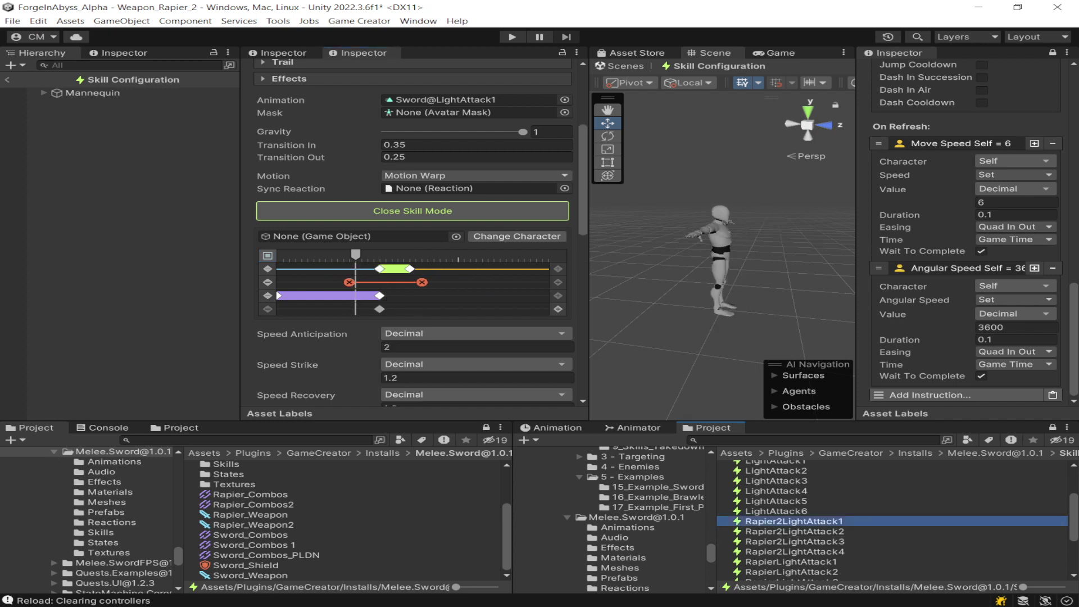
drag(356, 254, 277, 255)
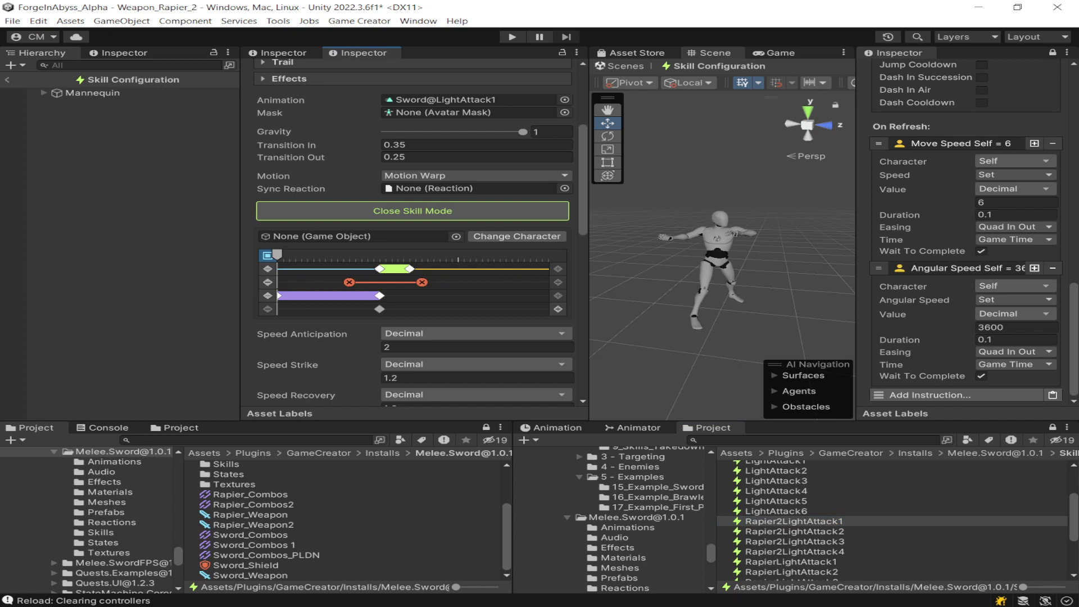
mouse_move(396, 269)
mouse_down()
mouse_move(369, 269)
mouse_move(389, 268)
mouse_up()
click(277, 255)
drag(277, 255, 392, 255)
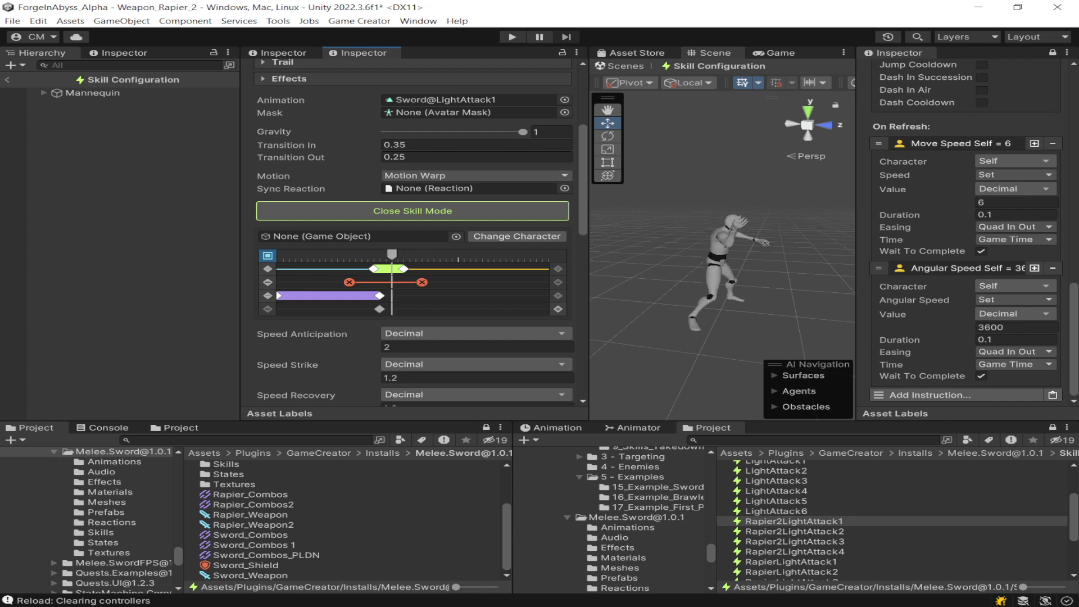
drag(388, 268, 476, 255)
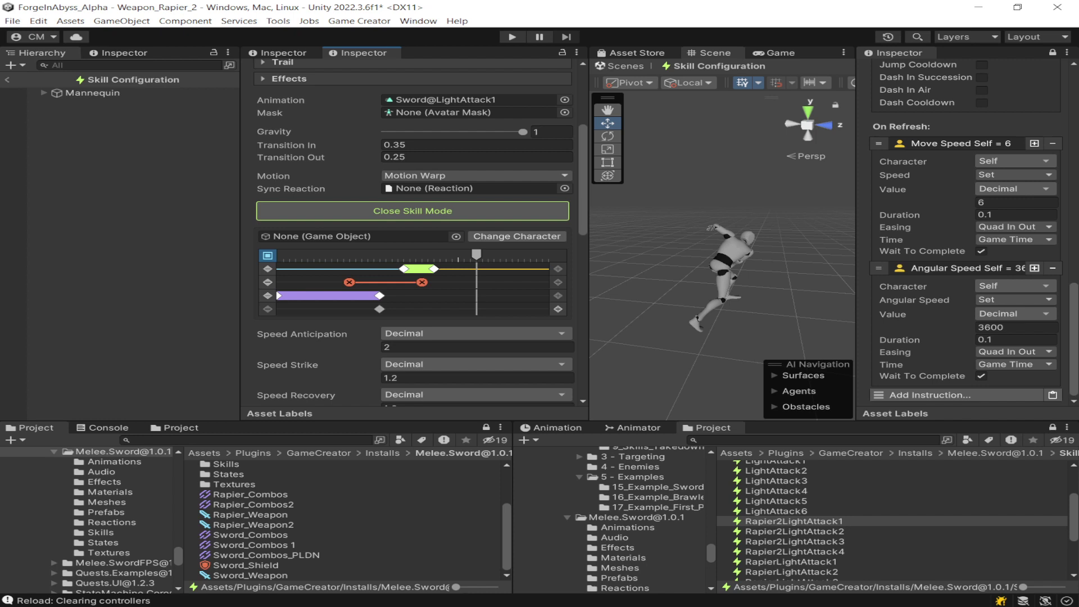
Stretch the red cancel range from the animation's start to just past the strike phase, and shorten the purple motion-warp range to end just before it
drag(386, 282, 314, 282)
drag(350, 283, 441, 283)
drag(329, 295, 394, 296)
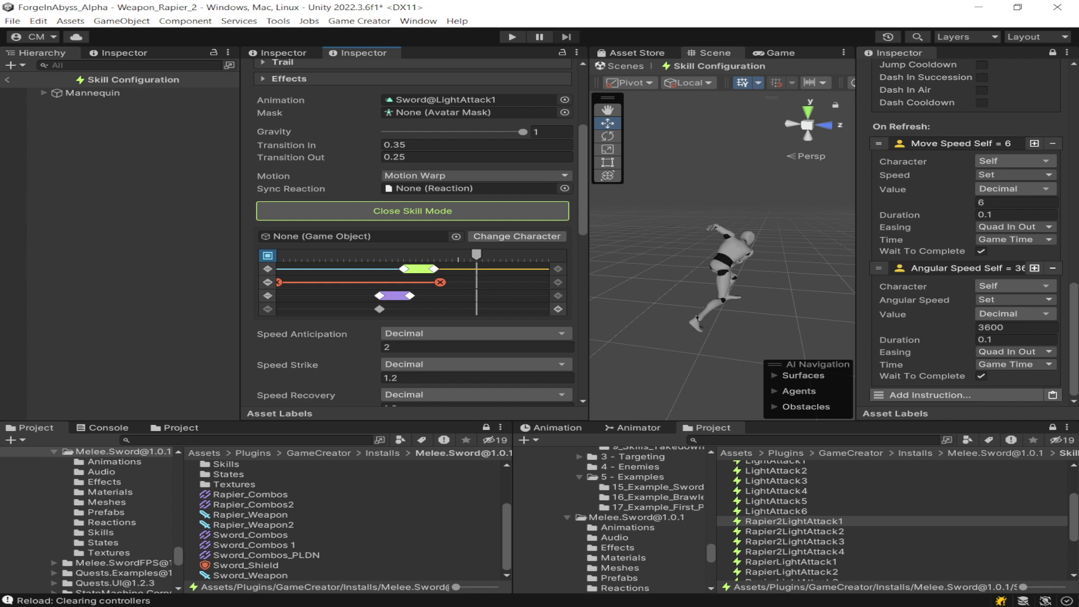
drag(394, 296, 382, 296)
scroll(413, 236, up, 5)
scroll(413, 236, down, 6)
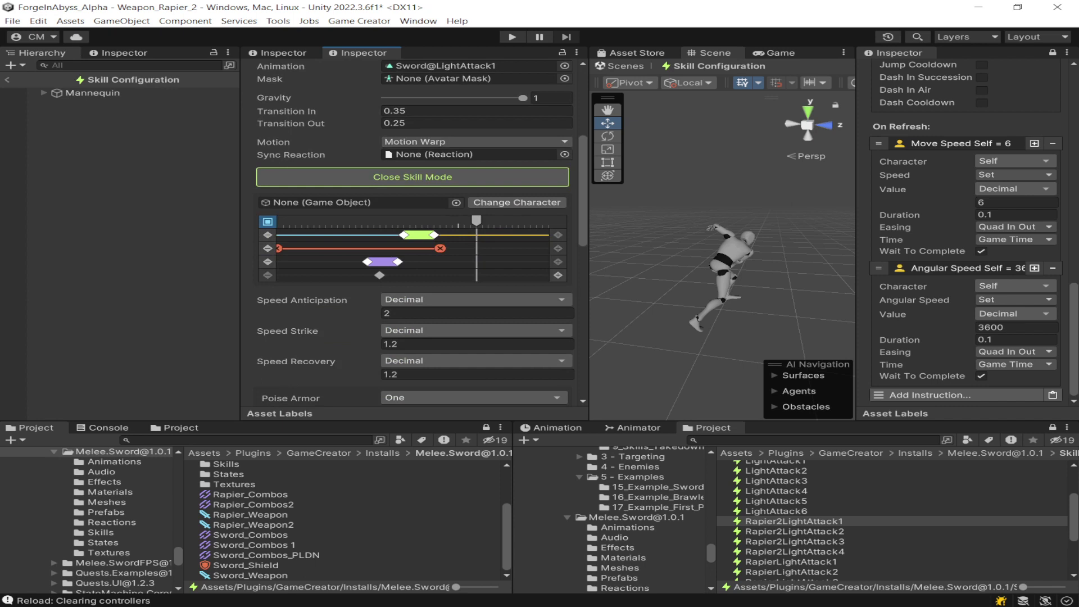
Check which skill the Rapier 2 Light Attack 1 entry of Rapier_Combos2 uses and locate that asset in the project
click(253, 504)
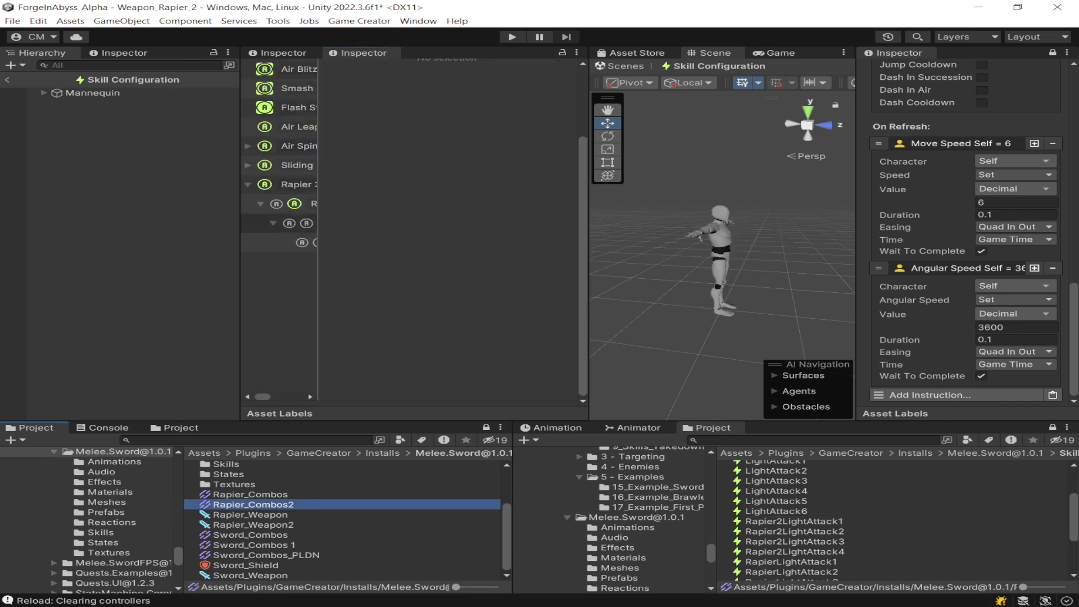
click(298, 185)
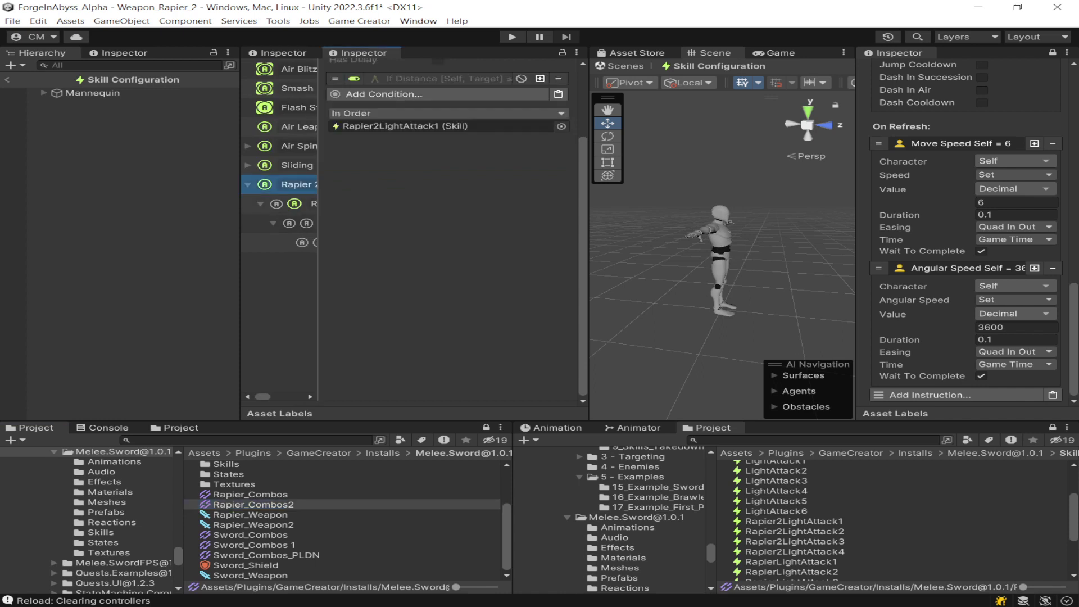
drag(318, 225, 431, 225)
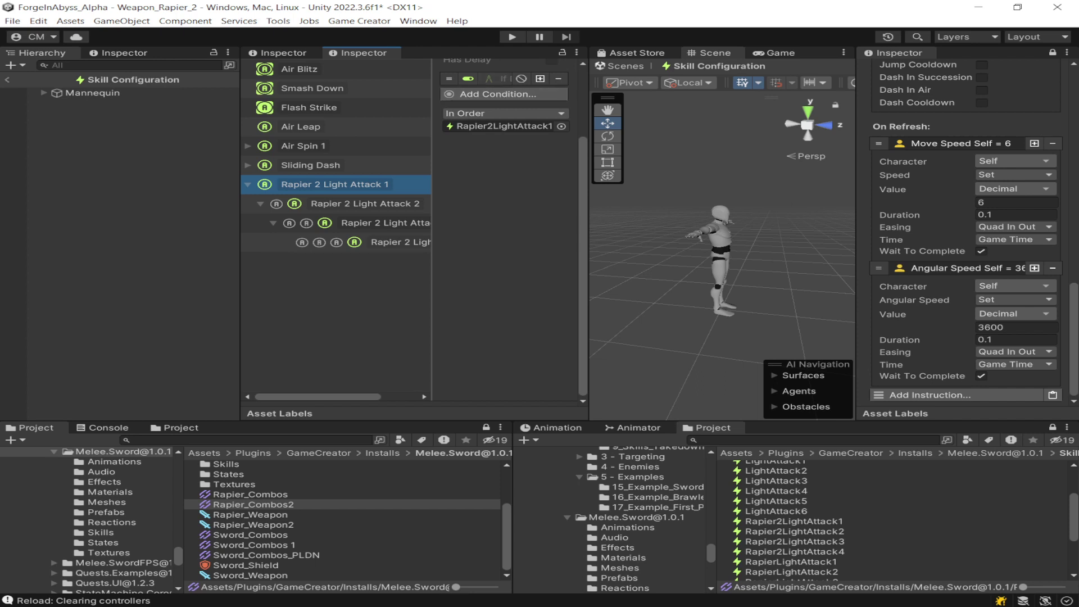
click(503, 126)
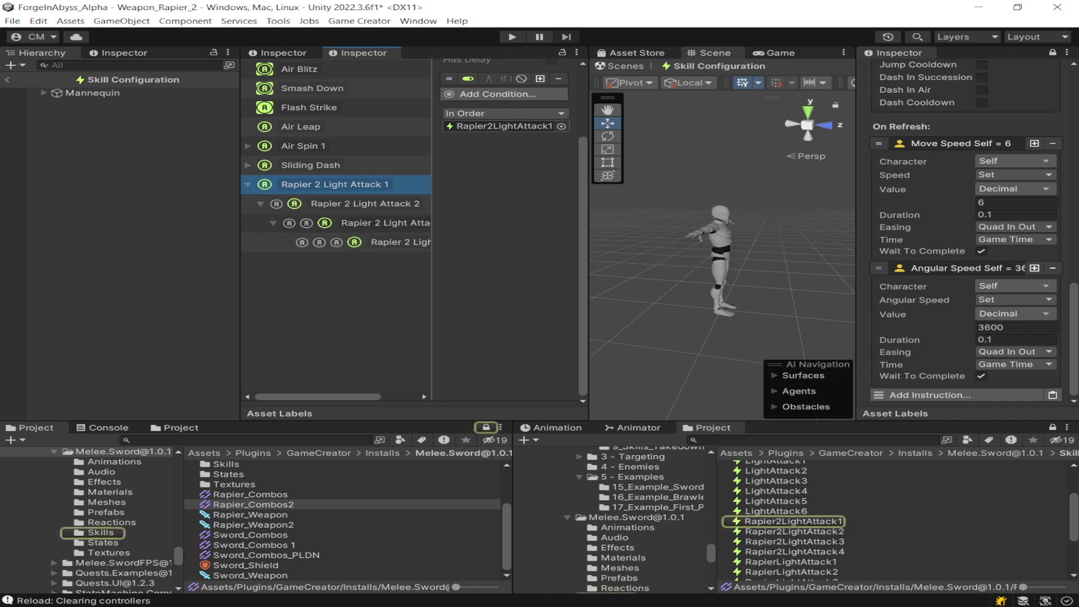
Reopen Rapier2LightAttack1 and scrub its animation preview back and forth around the strike phase
click(793, 521)
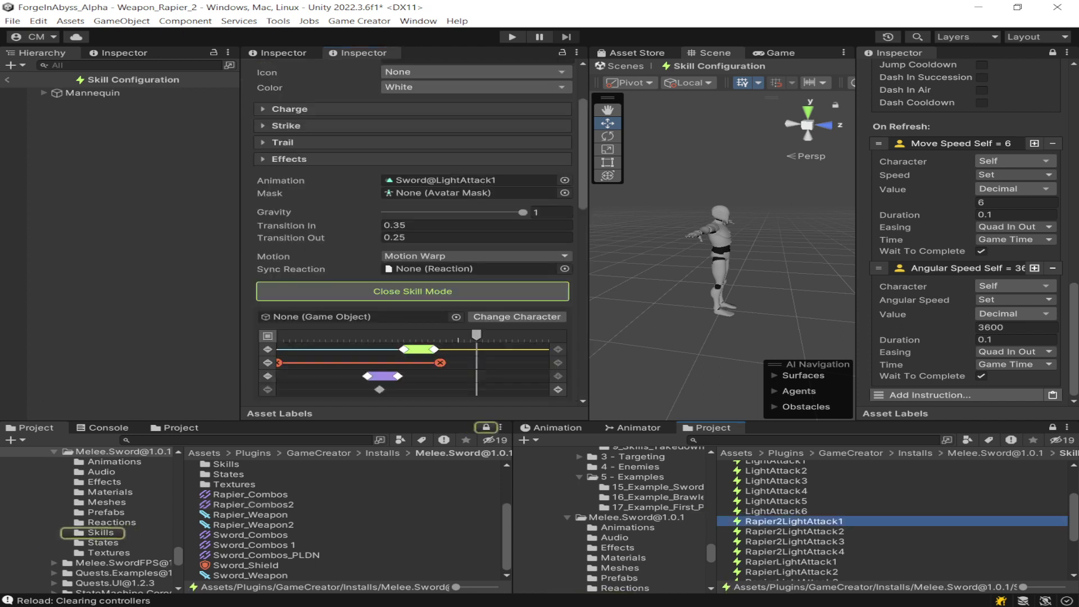
drag(477, 336, 343, 336)
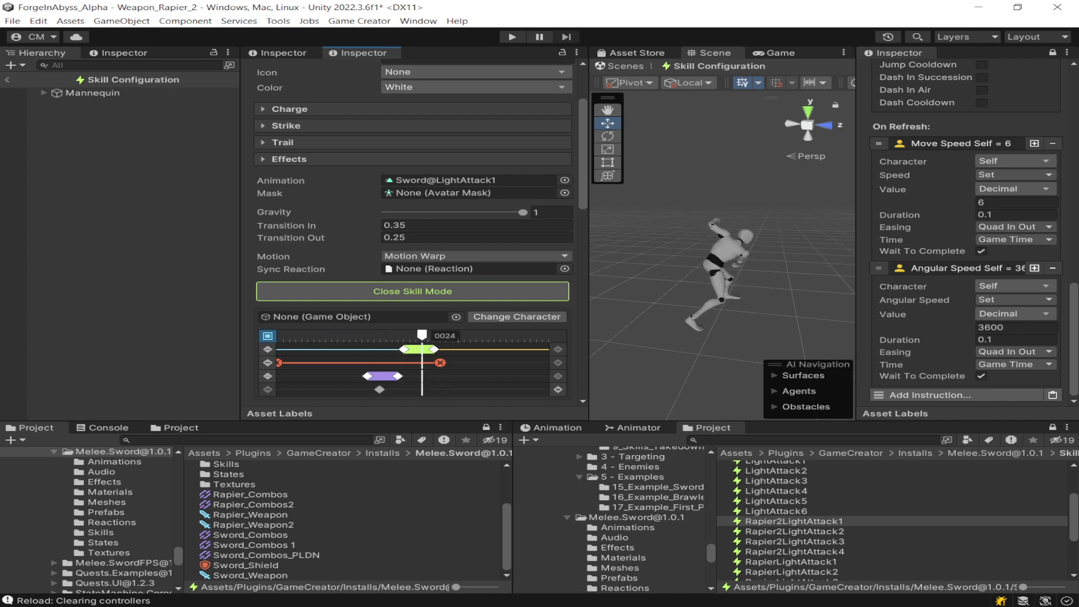
scroll(413, 230, down, 3)
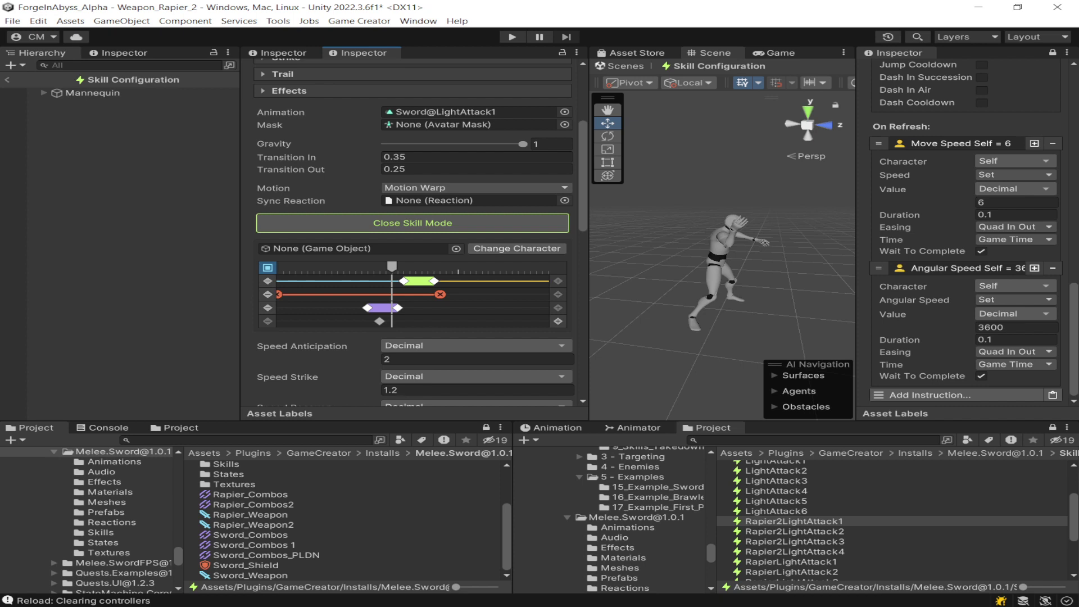
drag(391, 267, 428, 266)
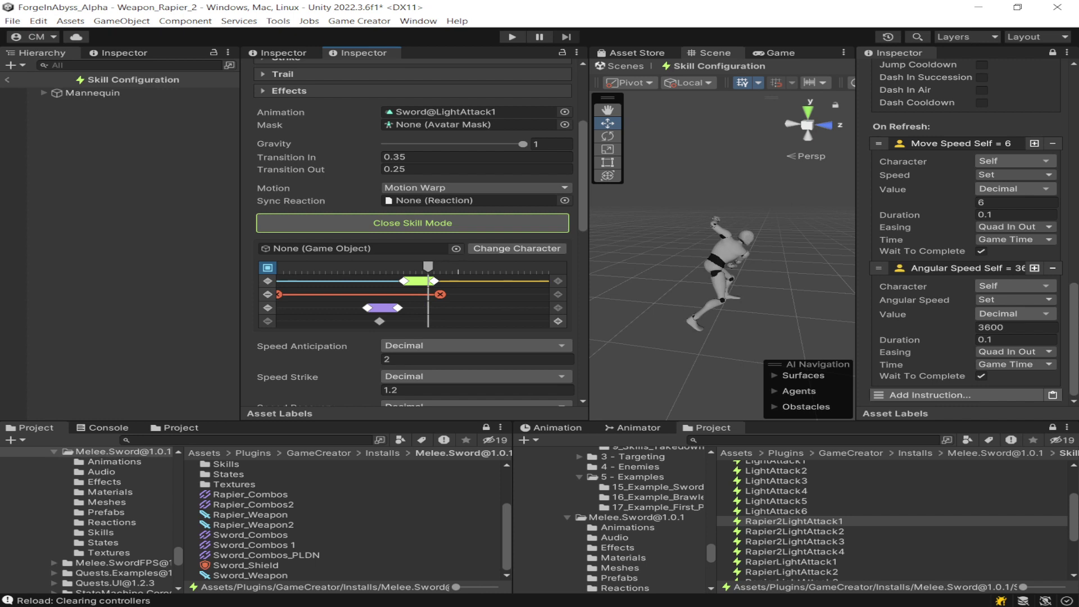
Move the Sword@Woosh1 sound marker to the start of the strike phase and add a second instruction marker at the same frame
click(379, 321)
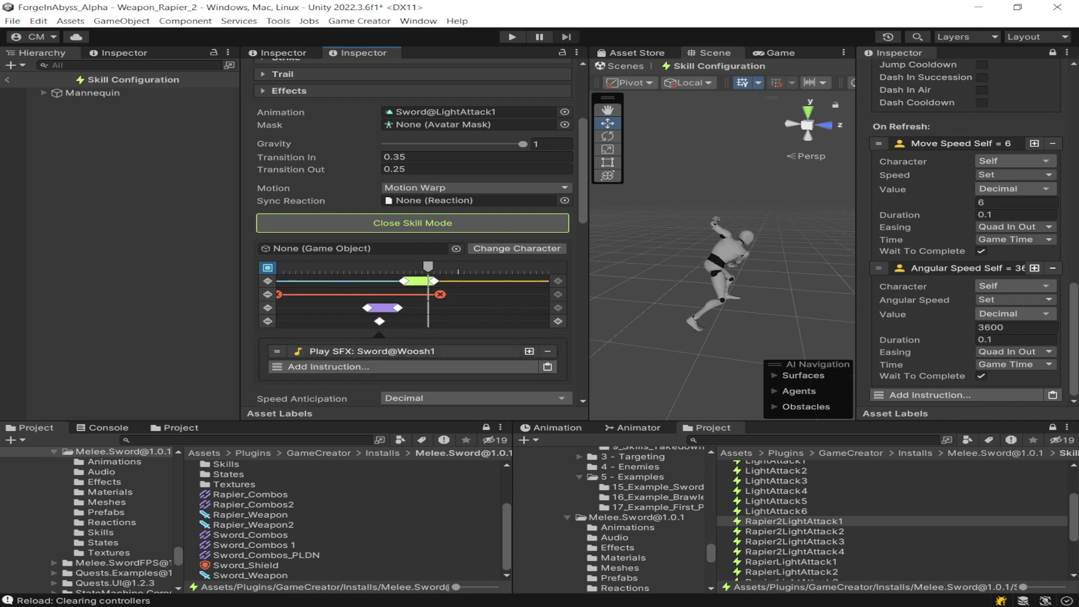
scroll(379, 321, down, 3)
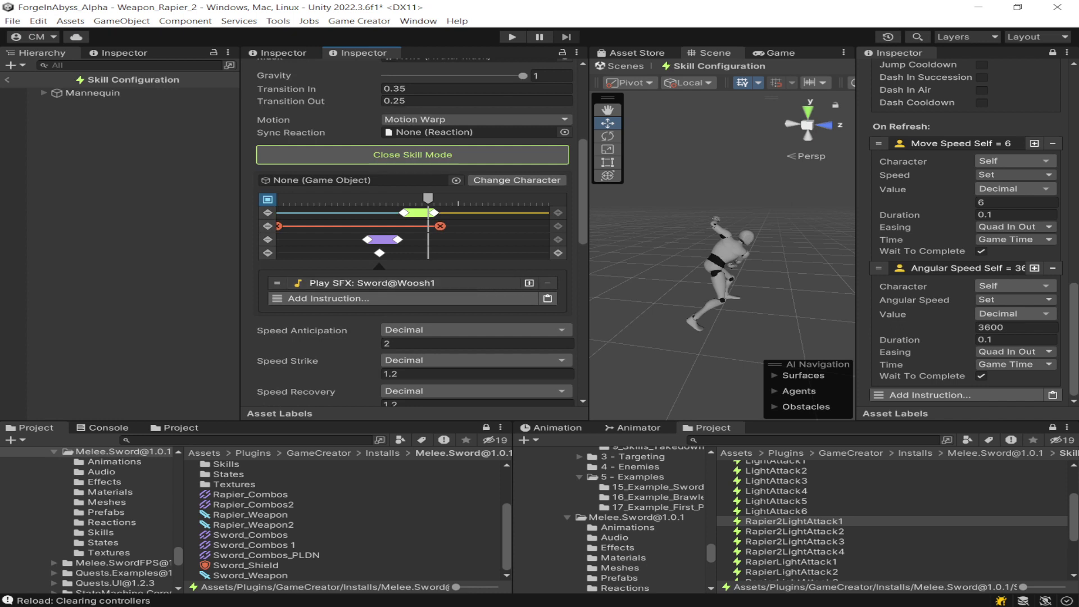
drag(380, 199, 403, 197)
drag(379, 253, 403, 253)
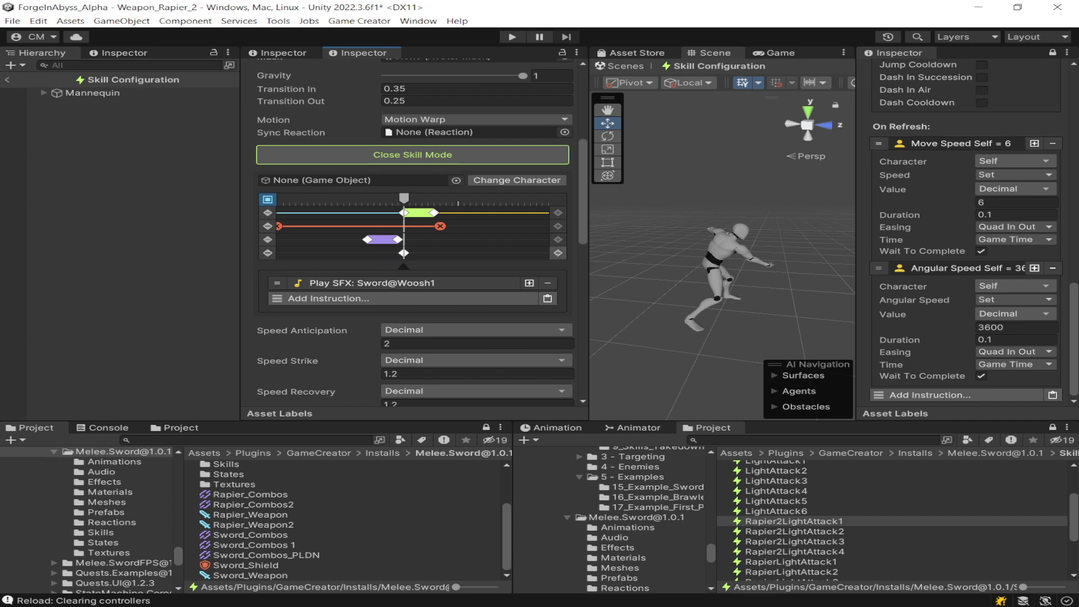
Delete the Play SFX instruction from the newly added marker at the start of the strike phase
click(547, 283)
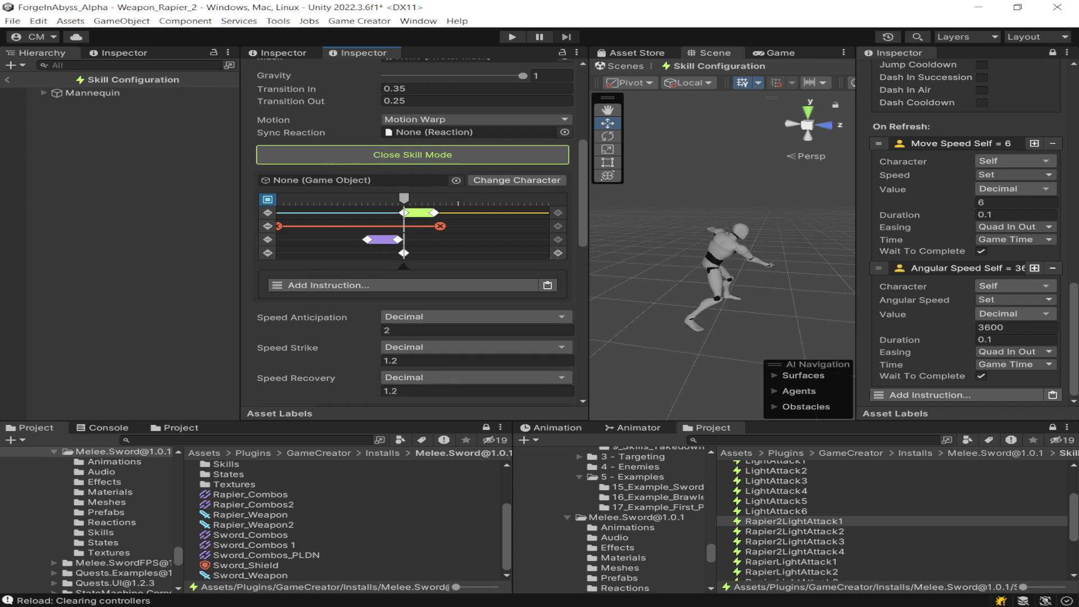
scroll(413, 253, down, 3)
scroll(414, 281, up, 4)
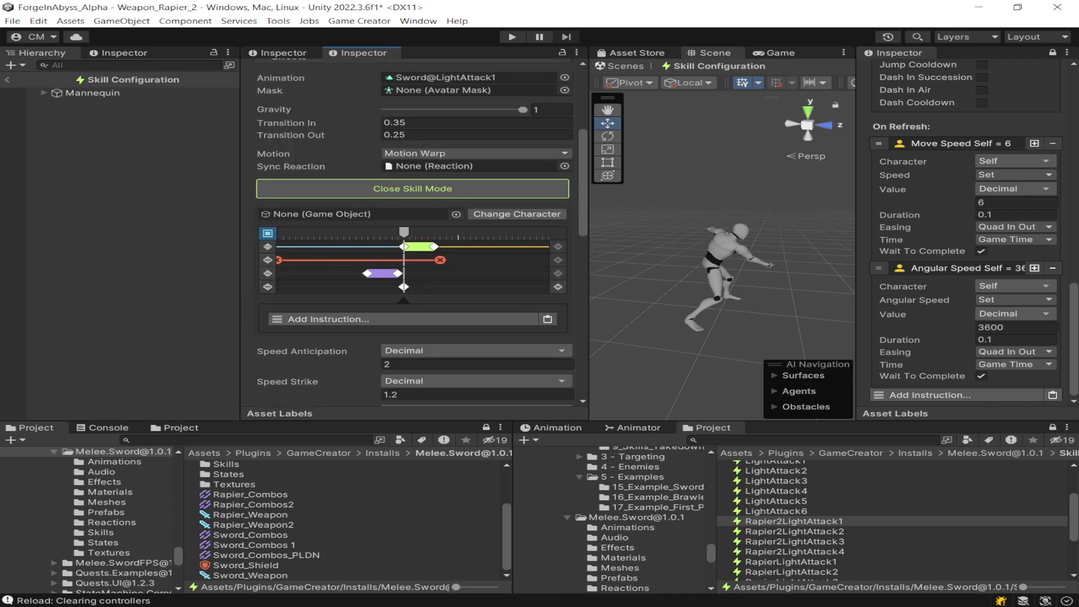
scroll(413, 287, down, 1)
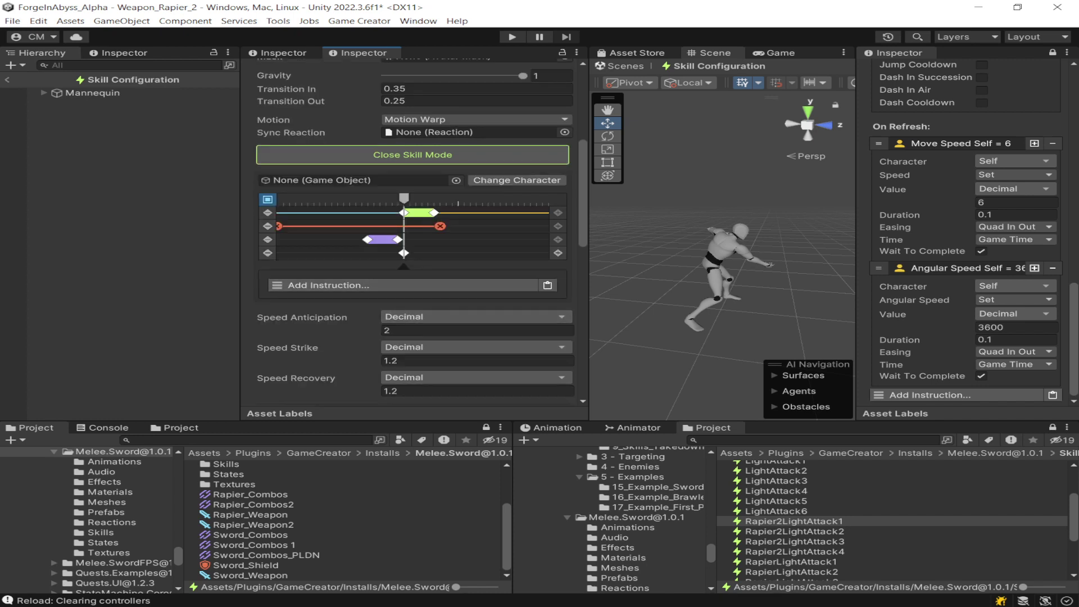
click(382, 240)
click(403, 253)
scroll(403, 285, down, 10)
scroll(413, 236, up, 7)
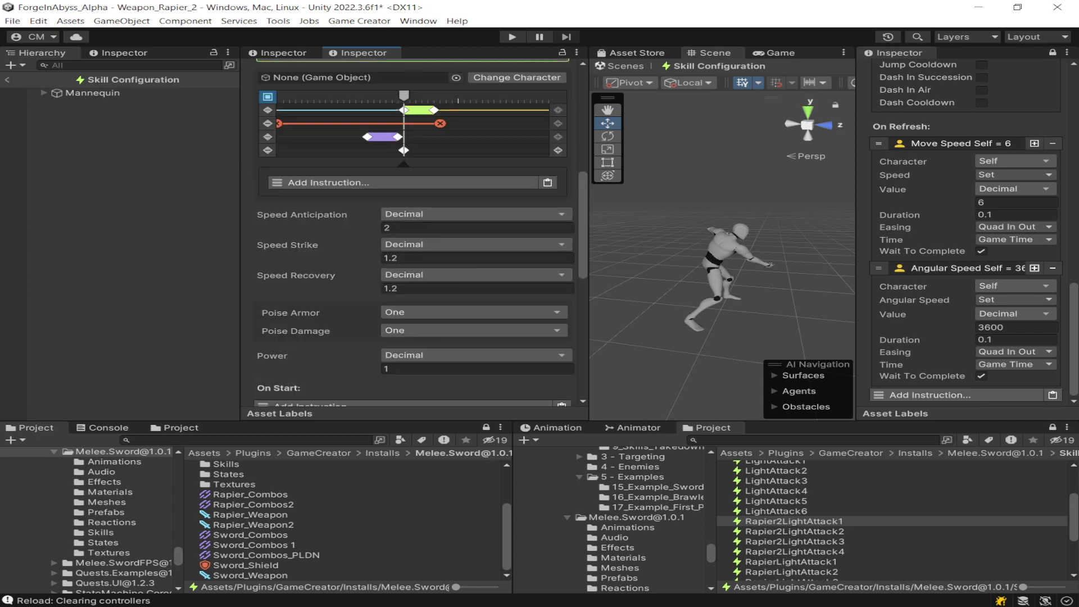
click(403, 182)
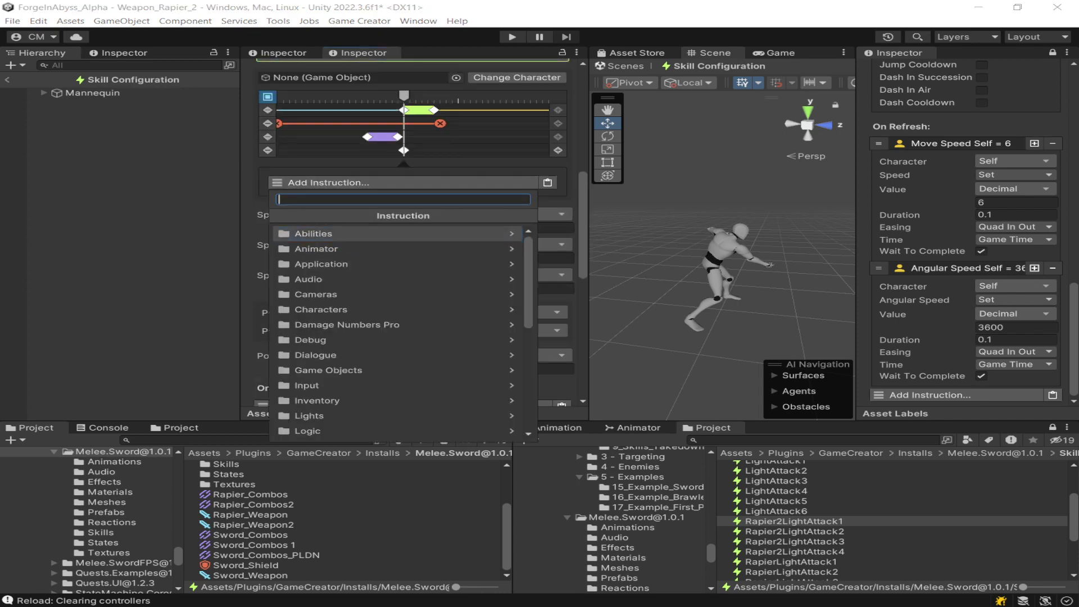
key(Escape)
scroll(413, 236, up, 3)
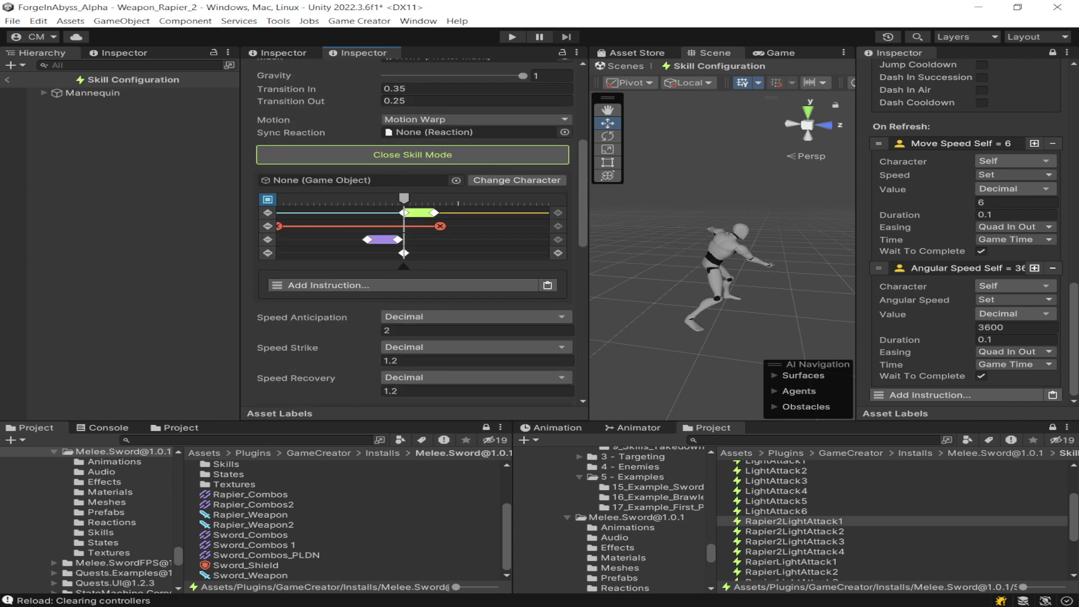
Separate the empty marker from the Sword@Woosh1 marker and place it near the end of the strike phase
drag(403, 199, 440, 198)
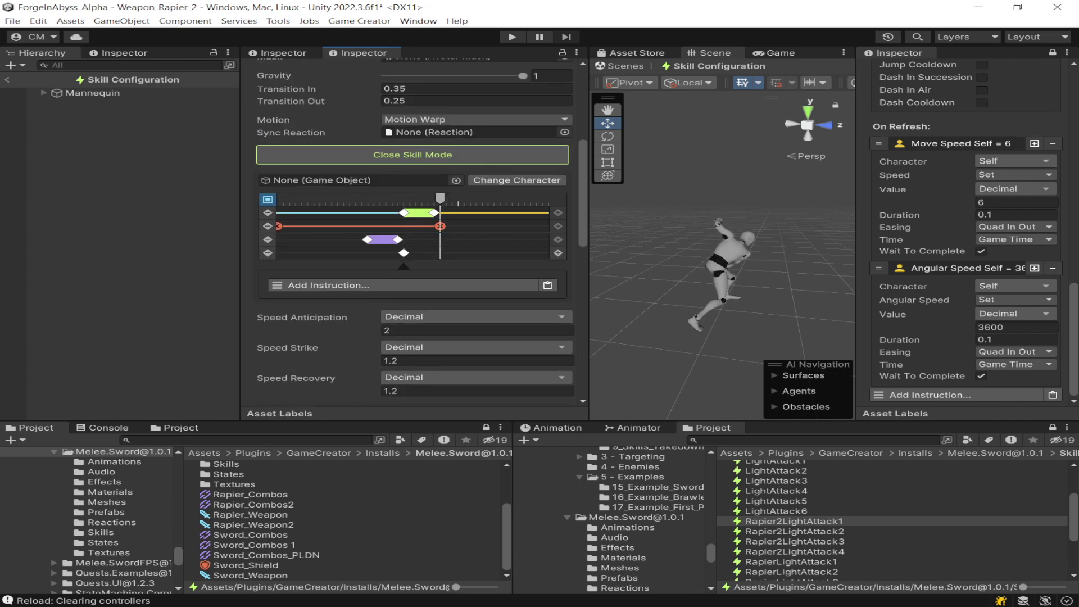
mouse_move(403, 253)
mouse_down()
mouse_move(392, 253)
mouse_move(470, 253)
mouse_move(453, 253)
mouse_up()
click(403, 253)
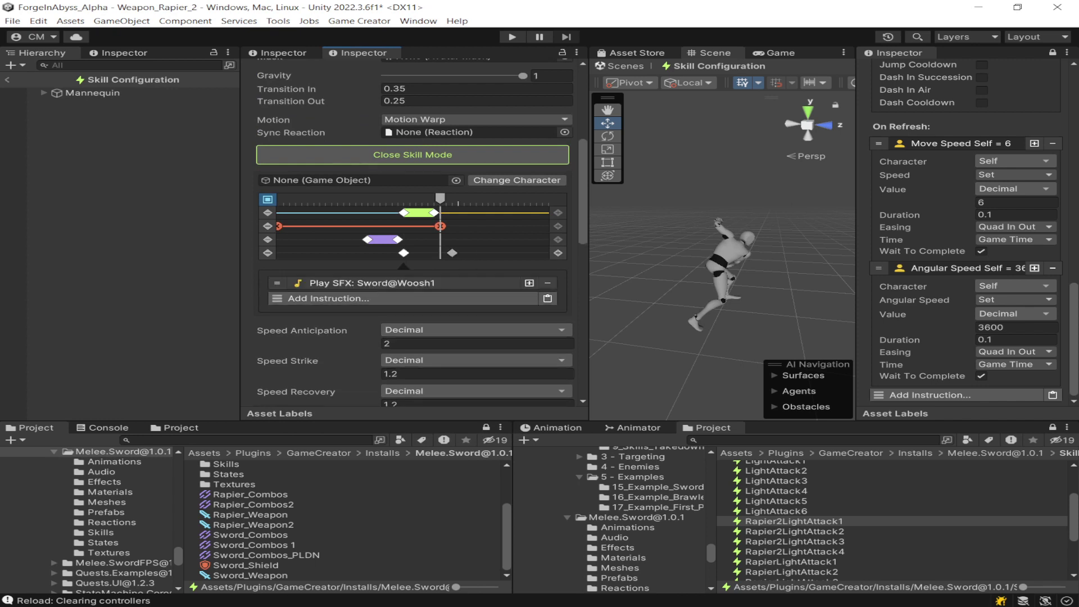
click(453, 252)
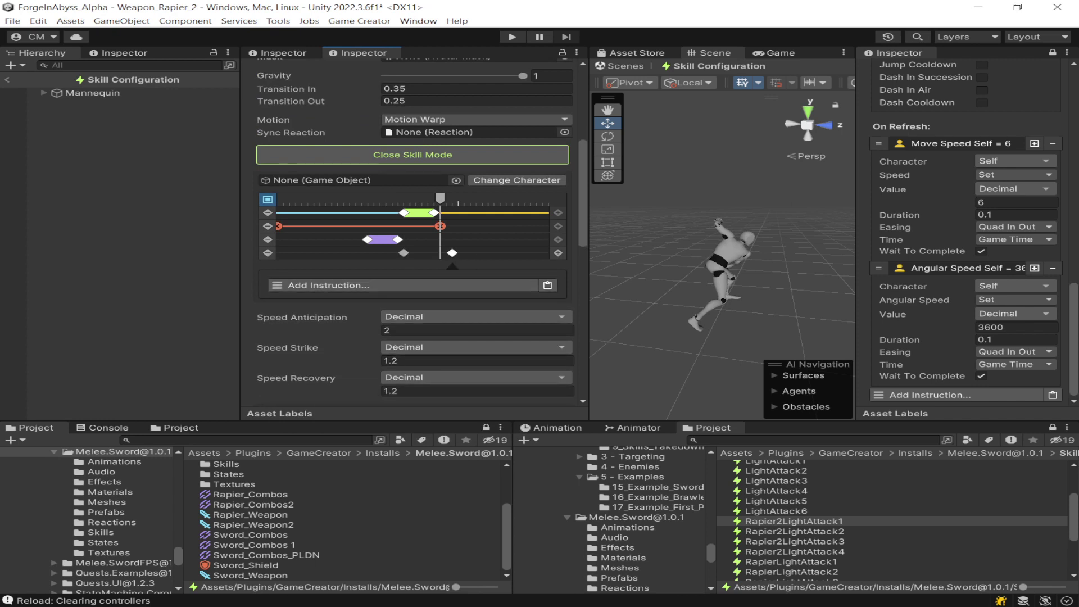
mouse_move(453, 253)
mouse_down()
mouse_move(410, 253)
mouse_move(427, 253)
mouse_up()
Copy the Play SFX: Sword@Woosh1 instruction from the first marker into the empty second marker and expand the pasted instruction
click(404, 252)
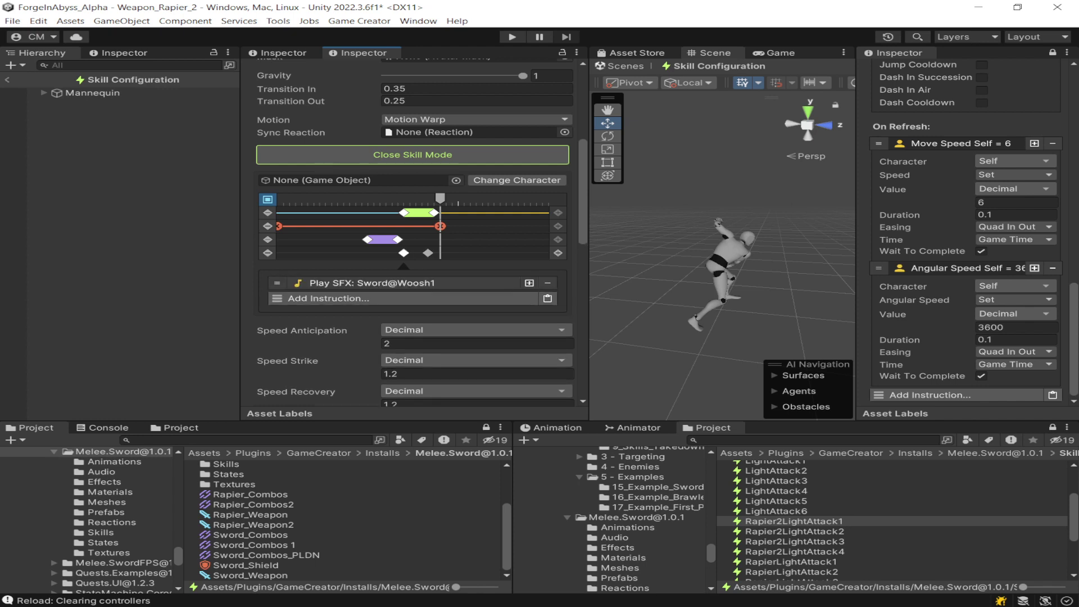
right_click(506, 282)
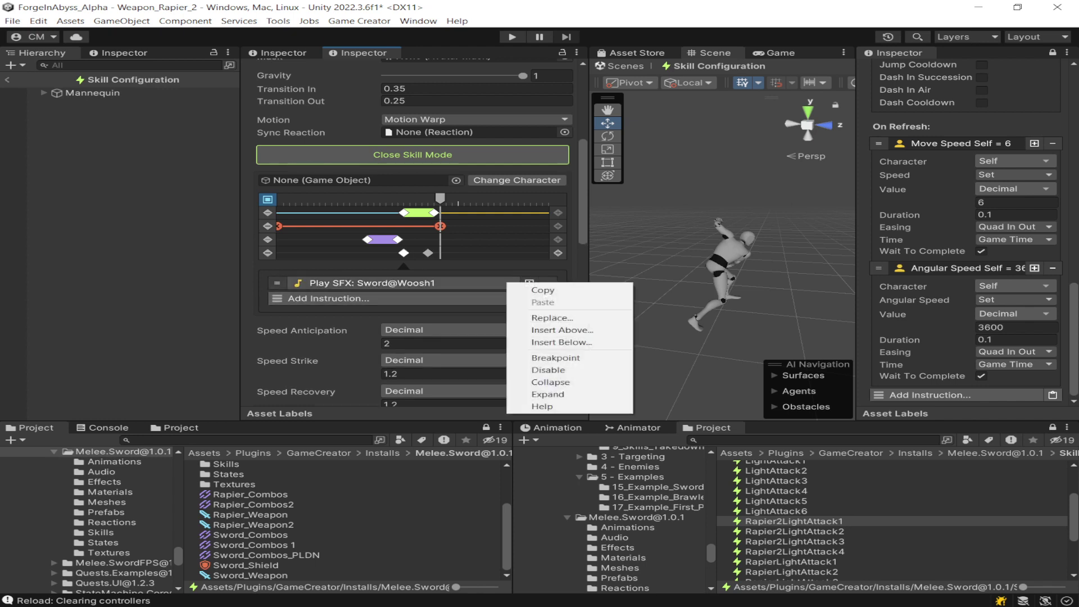
click(530, 290)
click(428, 253)
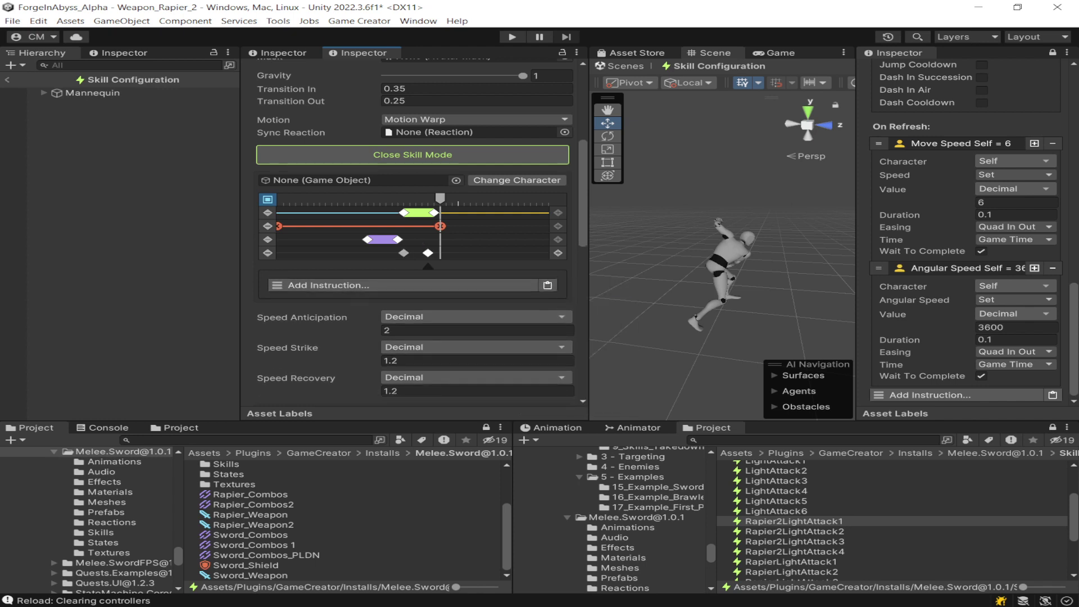
click(548, 285)
click(404, 283)
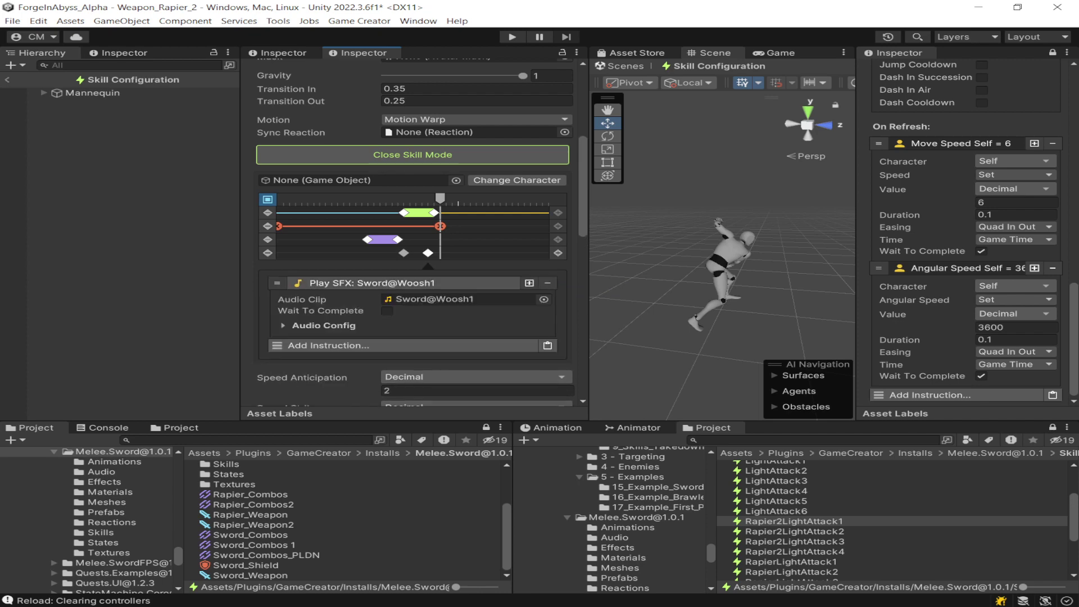
Set the audio clip of the second marker's Play SFX instruction to Sword@Woosh2
click(543, 299)
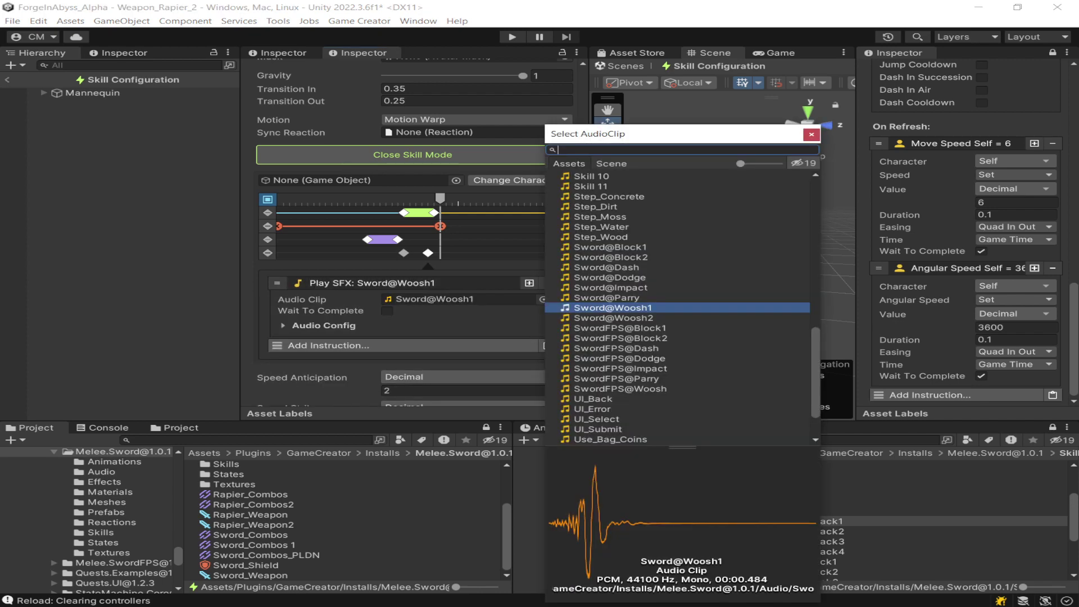
double_click(613, 318)
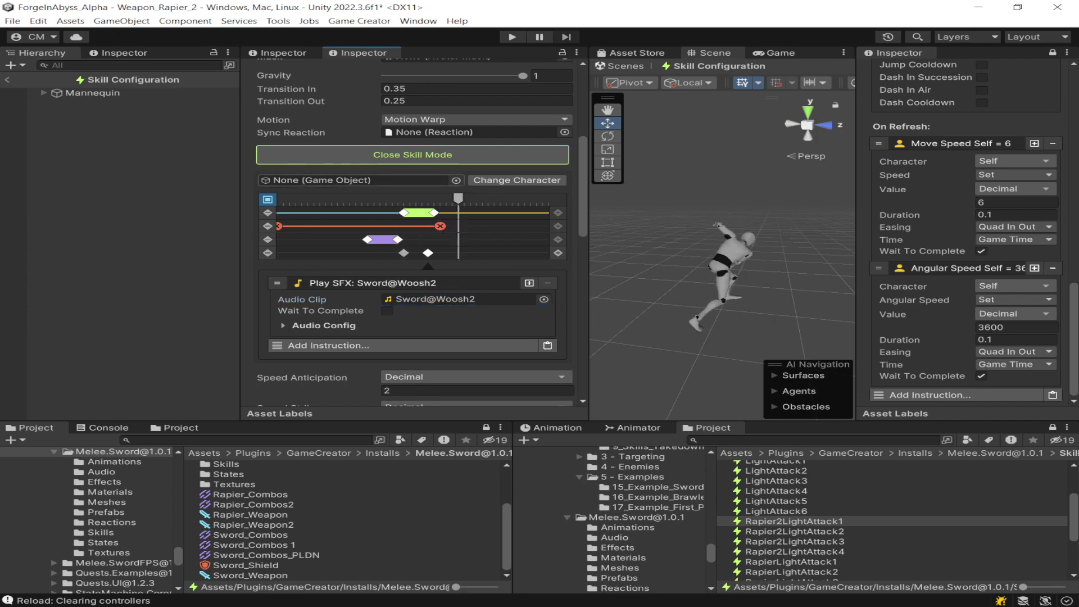
Examine the Strike settings and the Trail settings of the Rapier2LightAttack1 skill, collapsing each section after viewing it
scroll(413, 236, up, 3)
scroll(413, 235, up, 3)
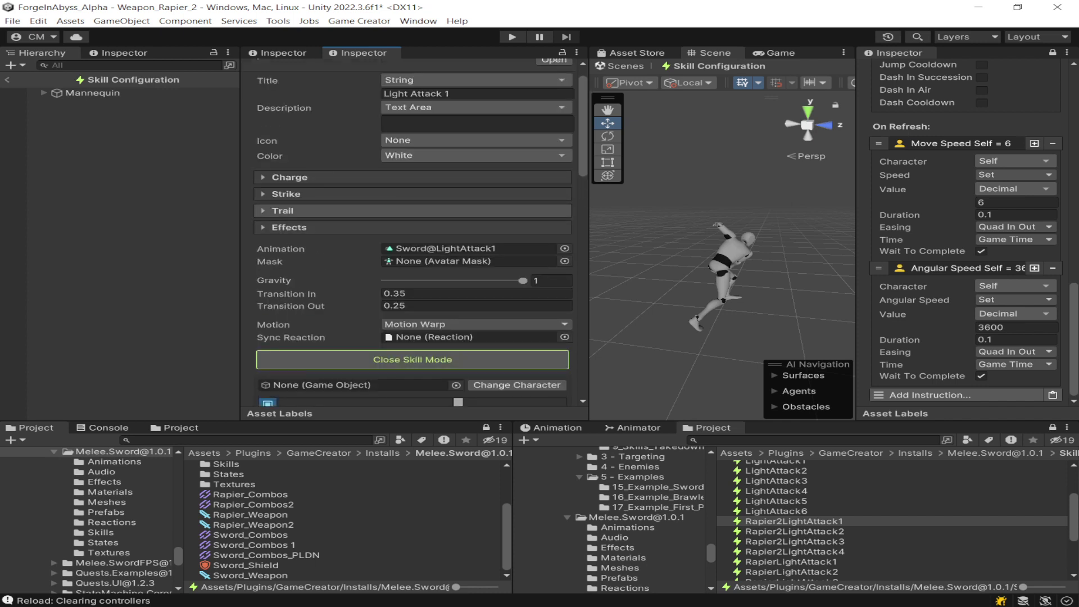
click(285, 194)
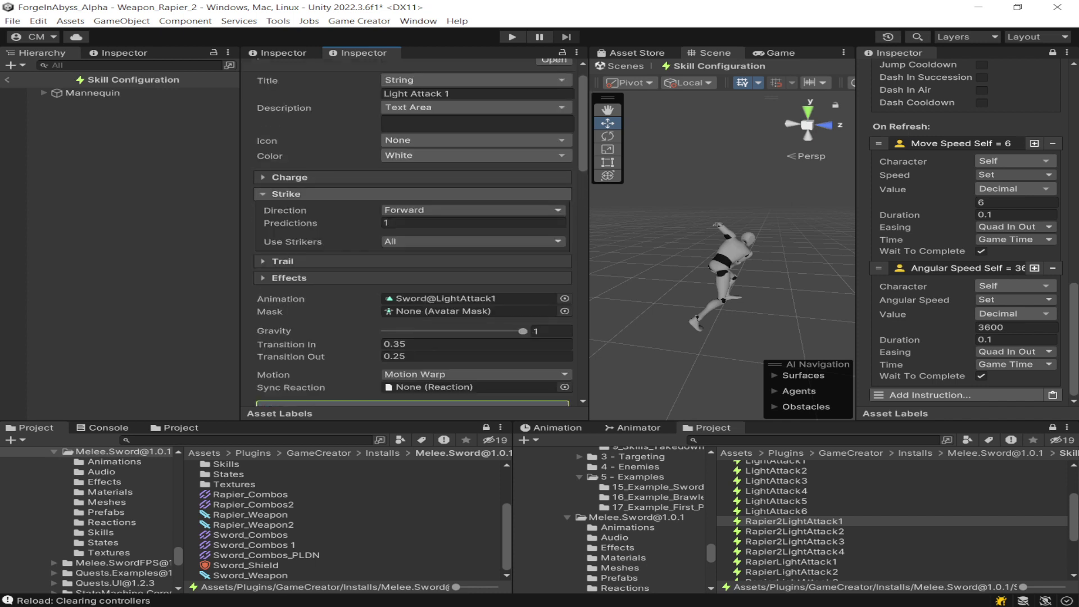
click(286, 194)
click(286, 194)
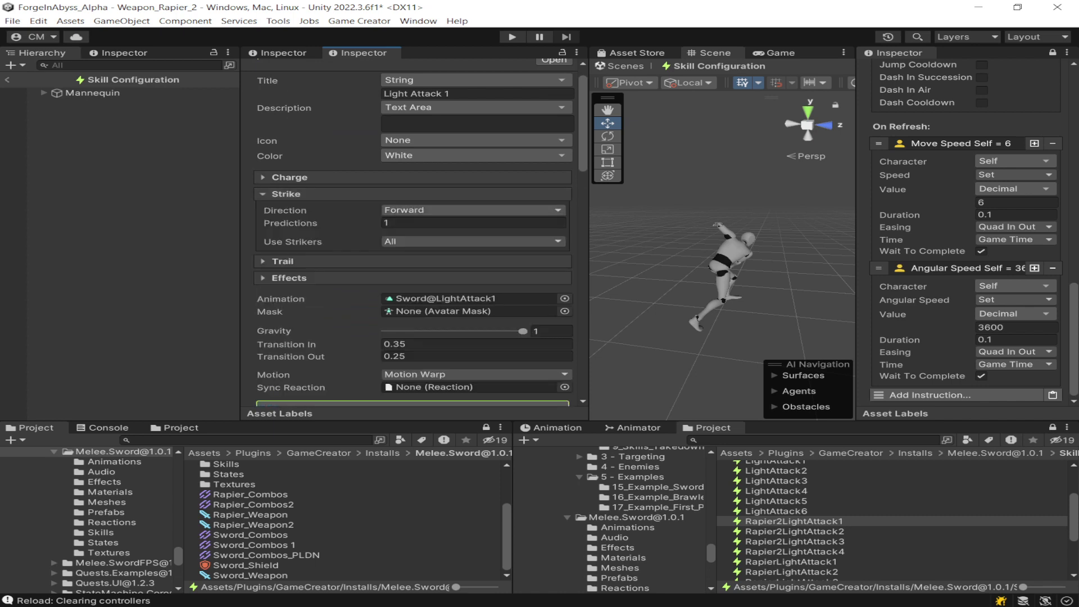
click(286, 194)
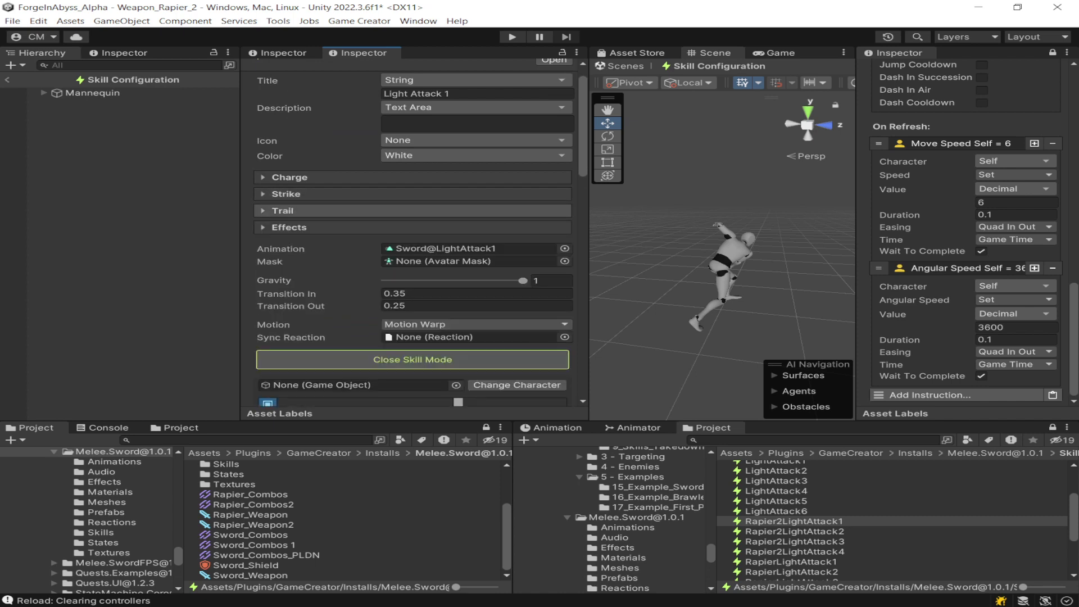
click(283, 211)
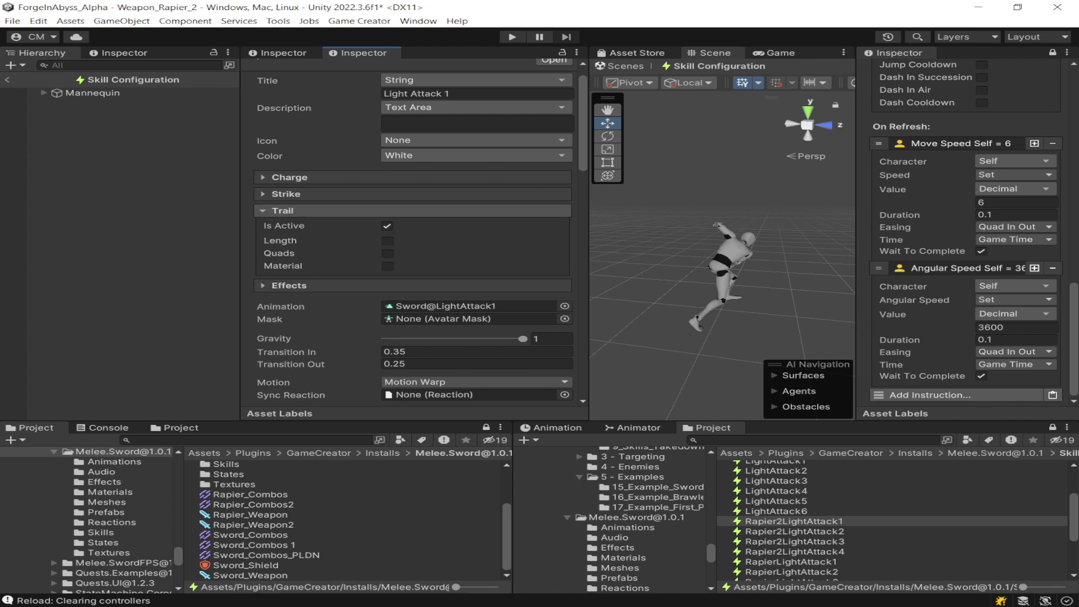
click(283, 211)
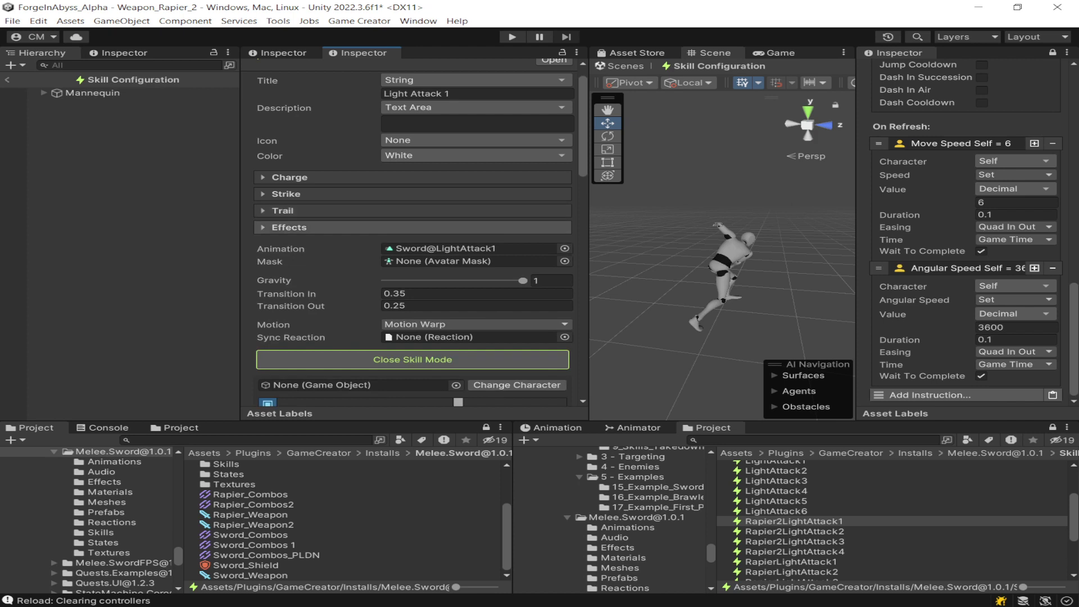
Review the skill's Effects settings and locate its hit, blocked and parried audio clips in the project
click(288, 227)
scroll(413, 231, down, 3)
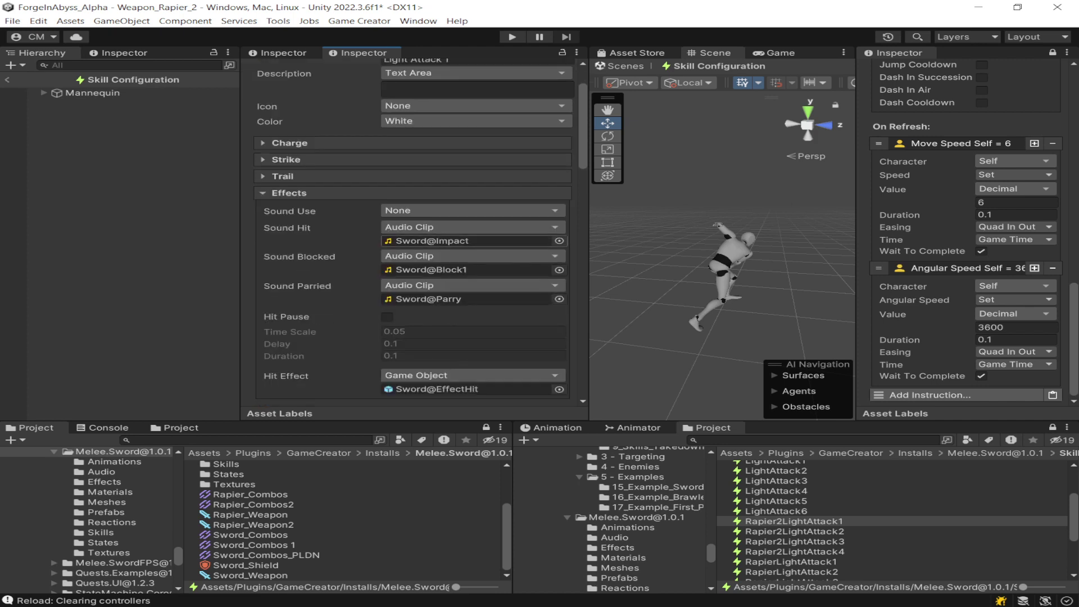
click(432, 240)
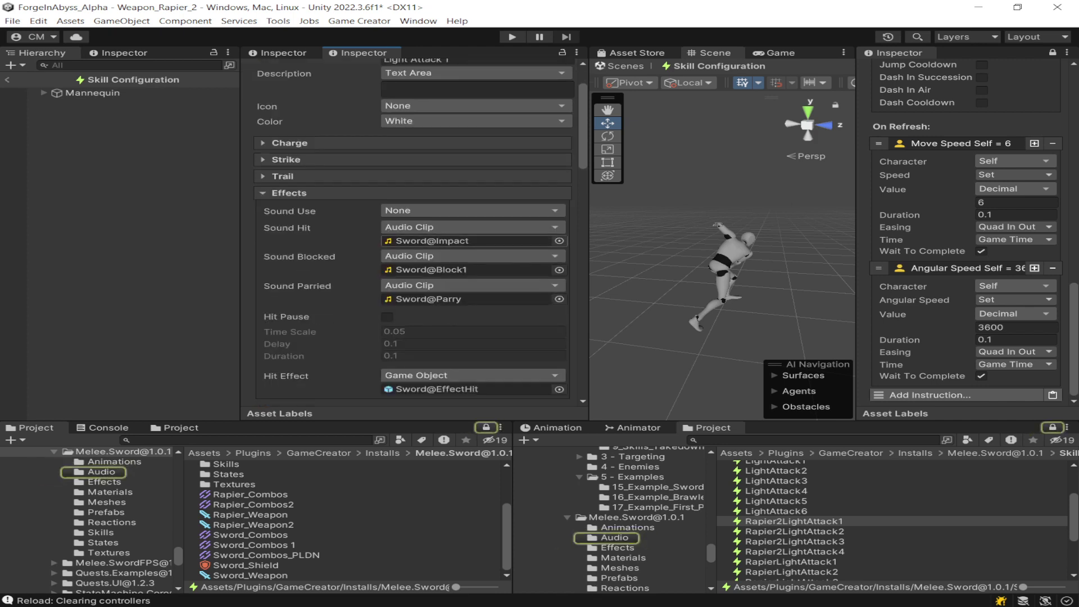
click(432, 270)
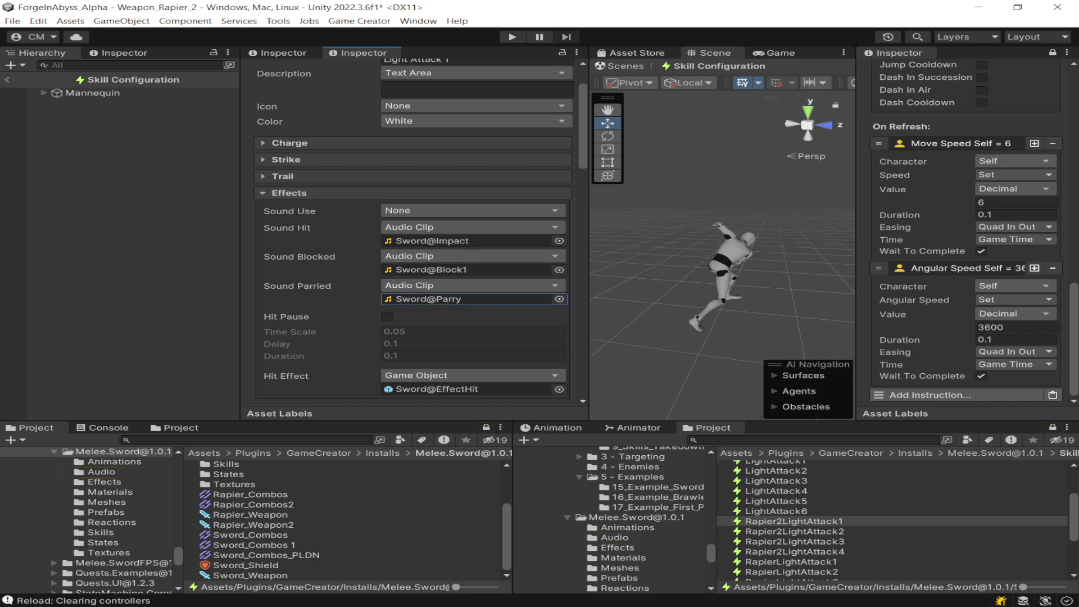
click(432, 241)
click(432, 270)
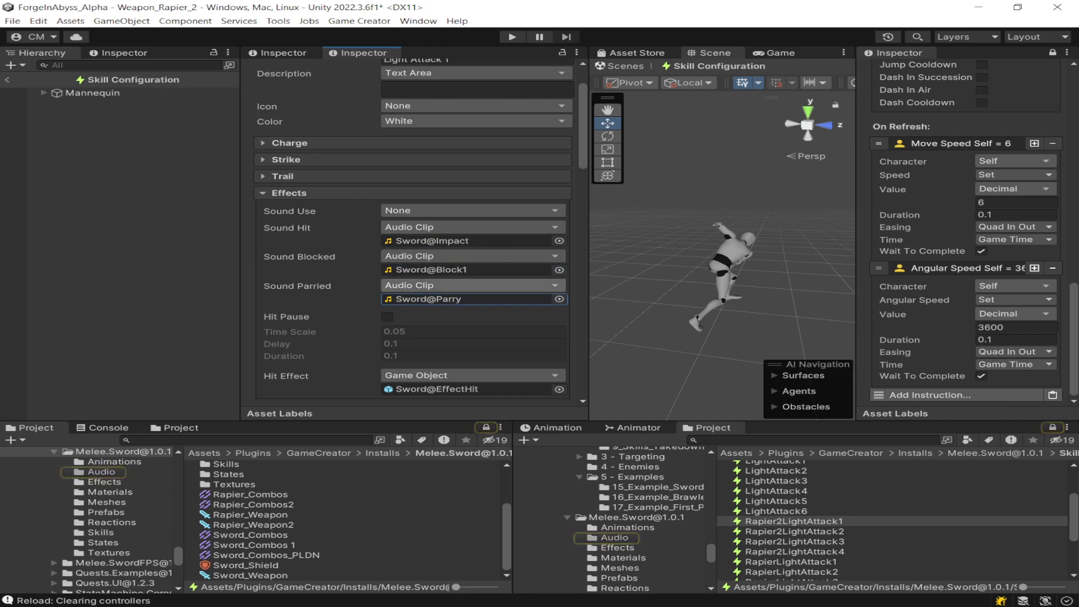
scroll(413, 232, down, 3)
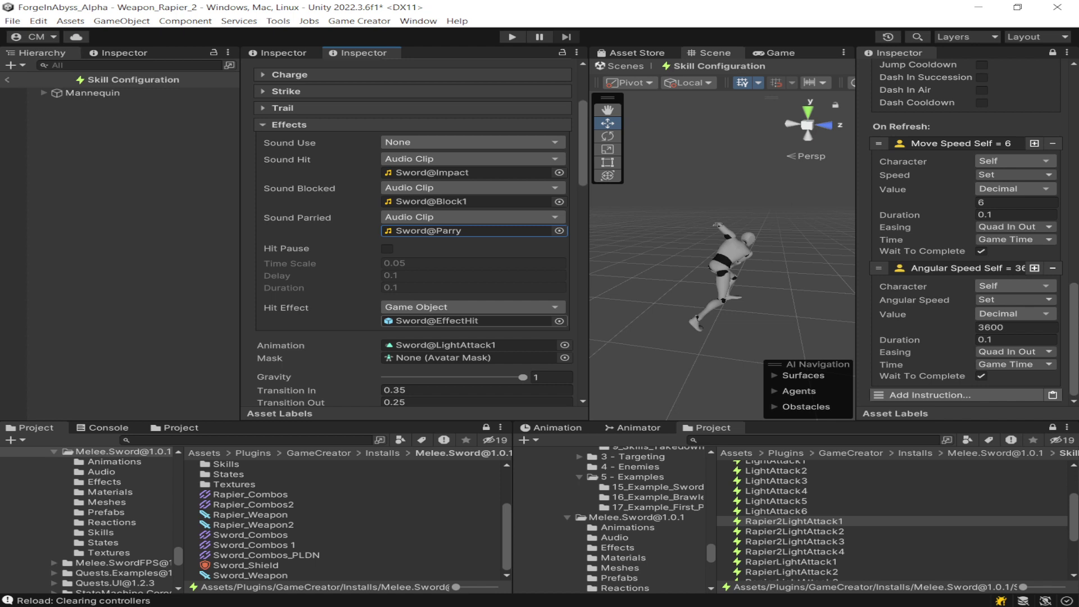
Locate the skill's Sword@EffectHit hit effect in the project and open the prefab for viewing
click(466, 320)
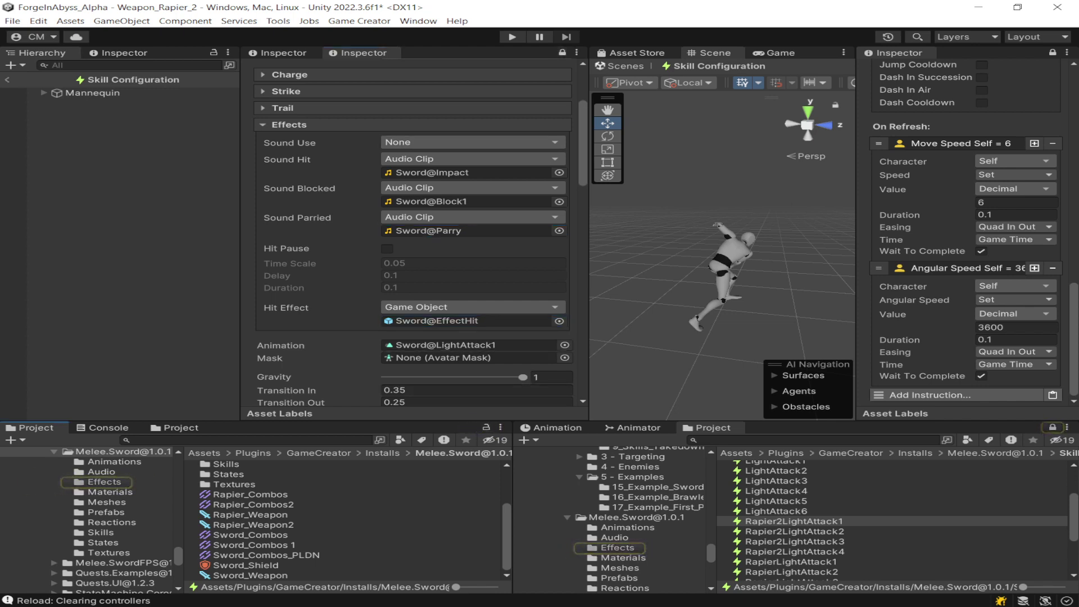
click(466, 320)
click(254, 485)
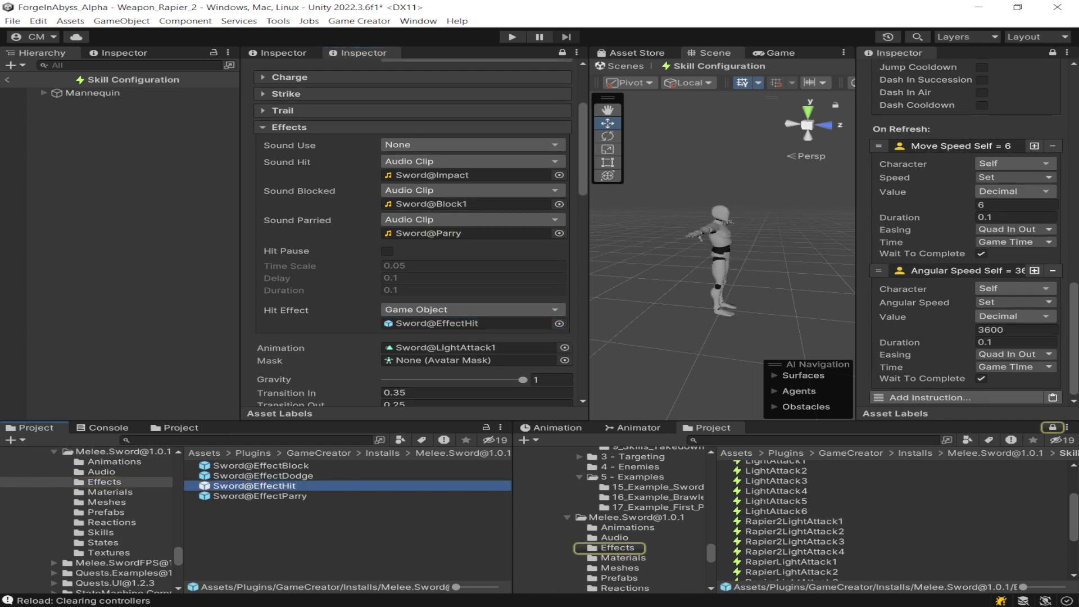
double_click(254, 485)
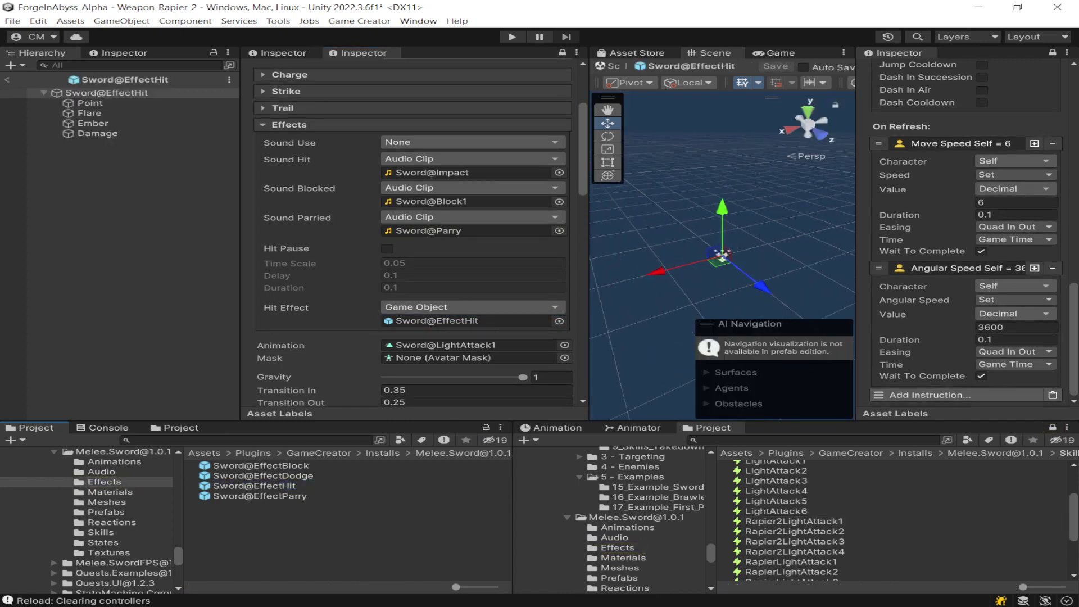
Enlarge the scene view and preview the hit effect's particle systems, including Point, Flare and Damage
drag(588, 236, 373, 236)
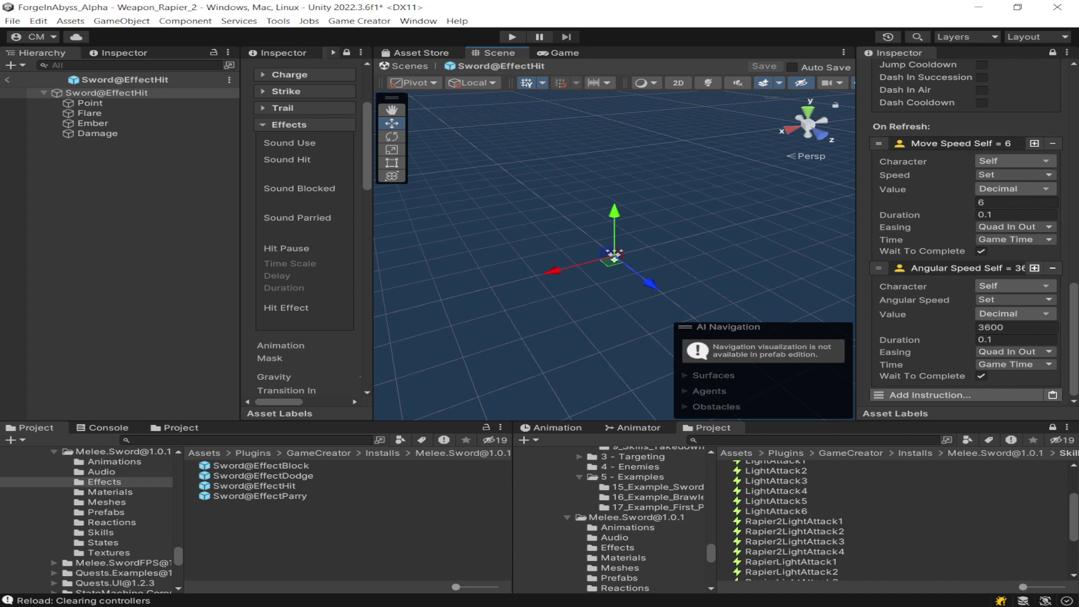
click(90, 103)
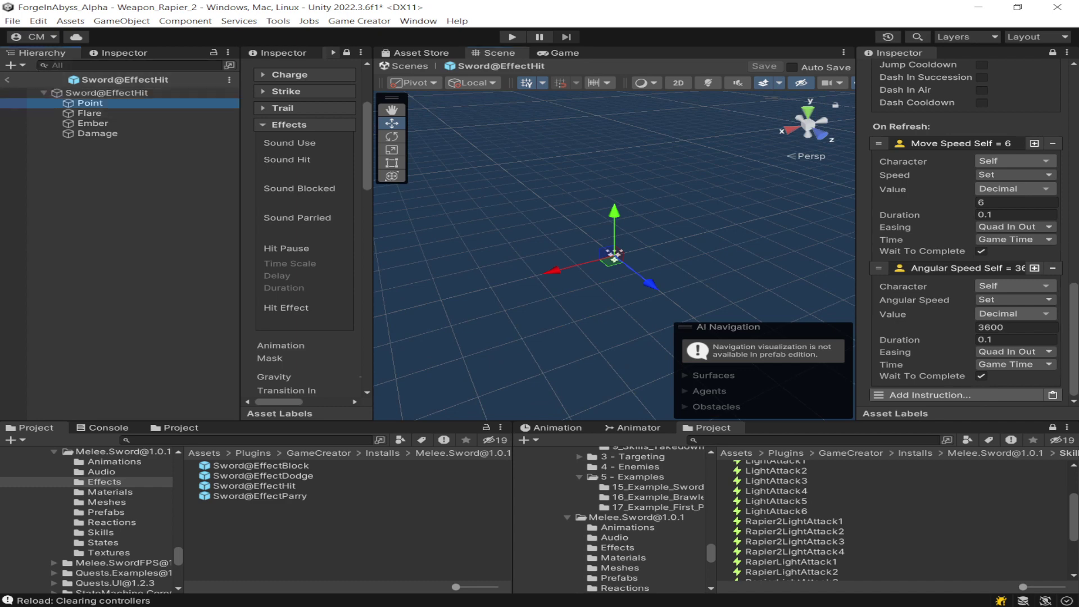
click(90, 113)
click(106, 93)
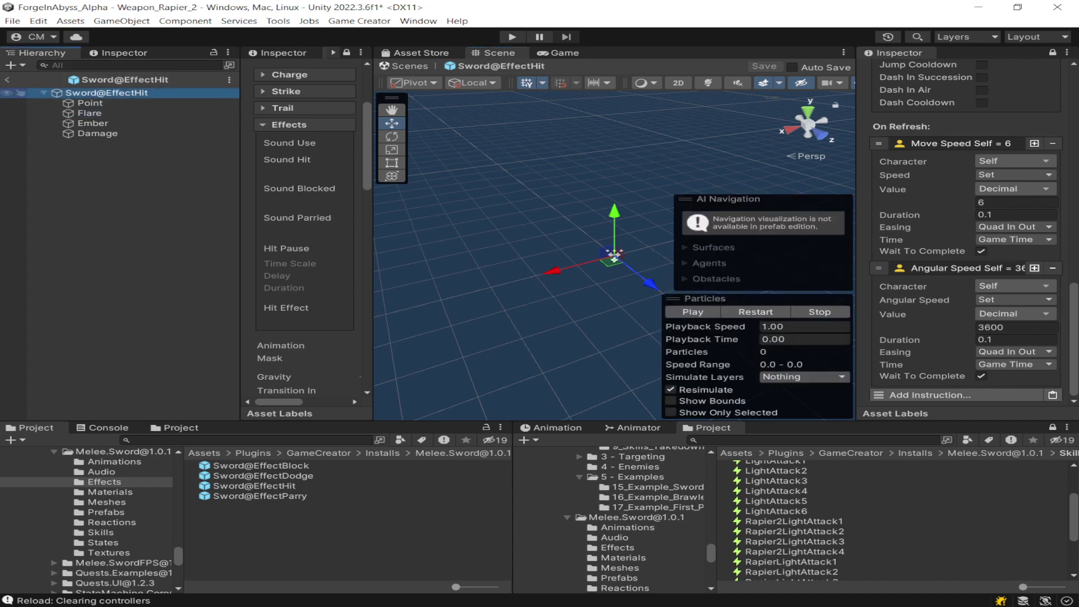
click(90, 103)
click(694, 311)
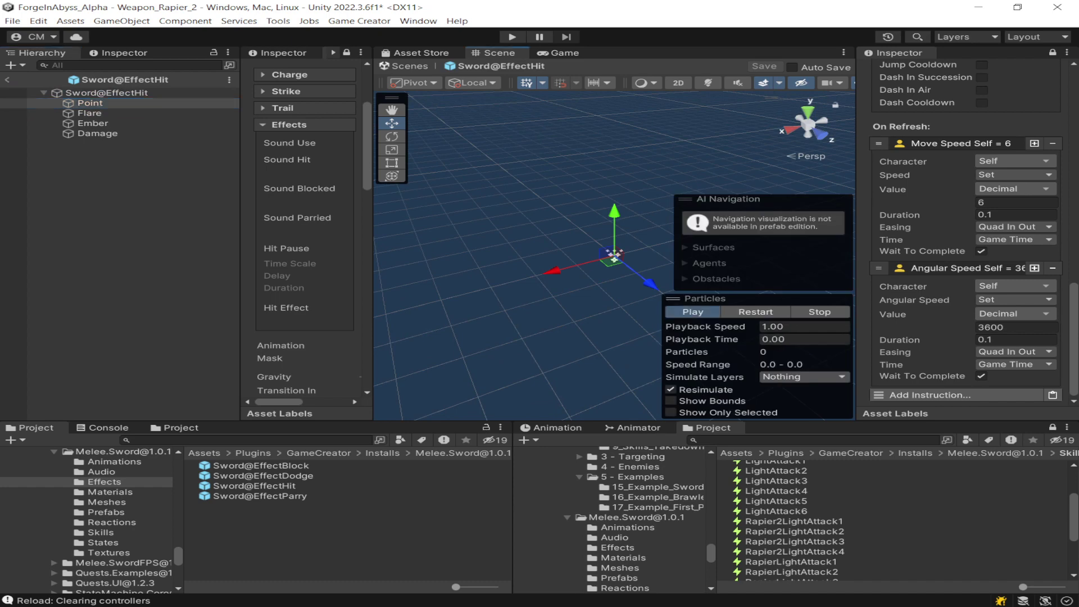
click(90, 113)
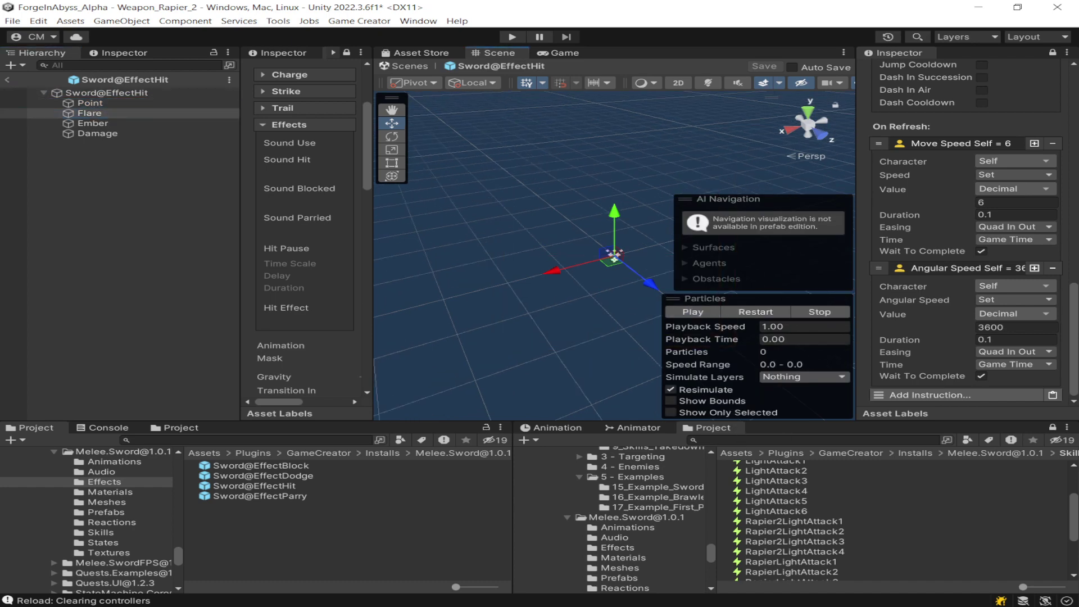
click(97, 134)
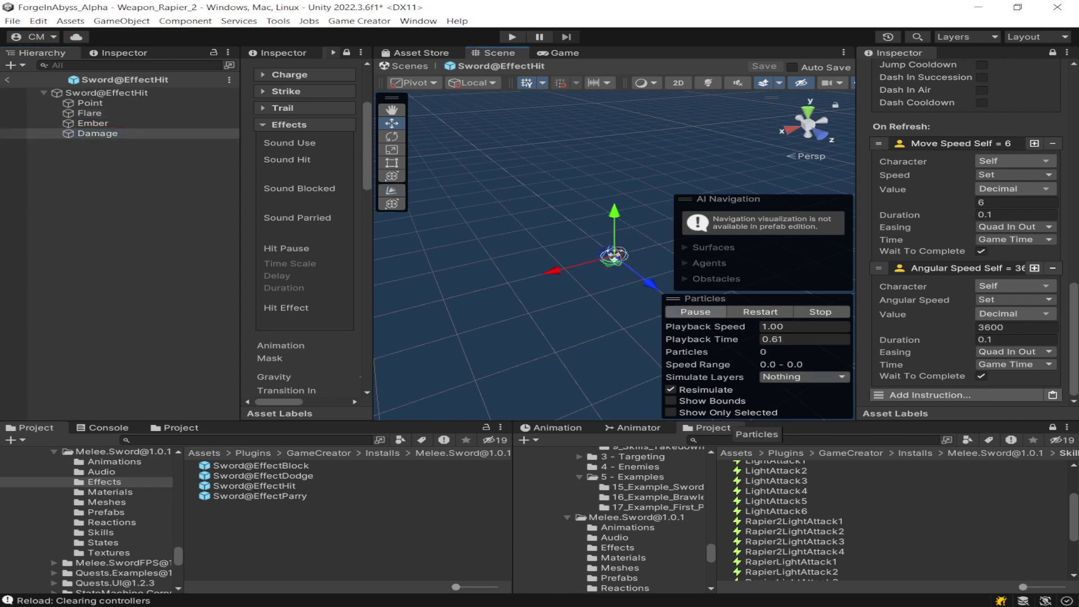
Exit the hit effect prefab, reselect the Rapier2LightAttack1 skill and widen its settings again, collapsing the Effects section
click(8, 79)
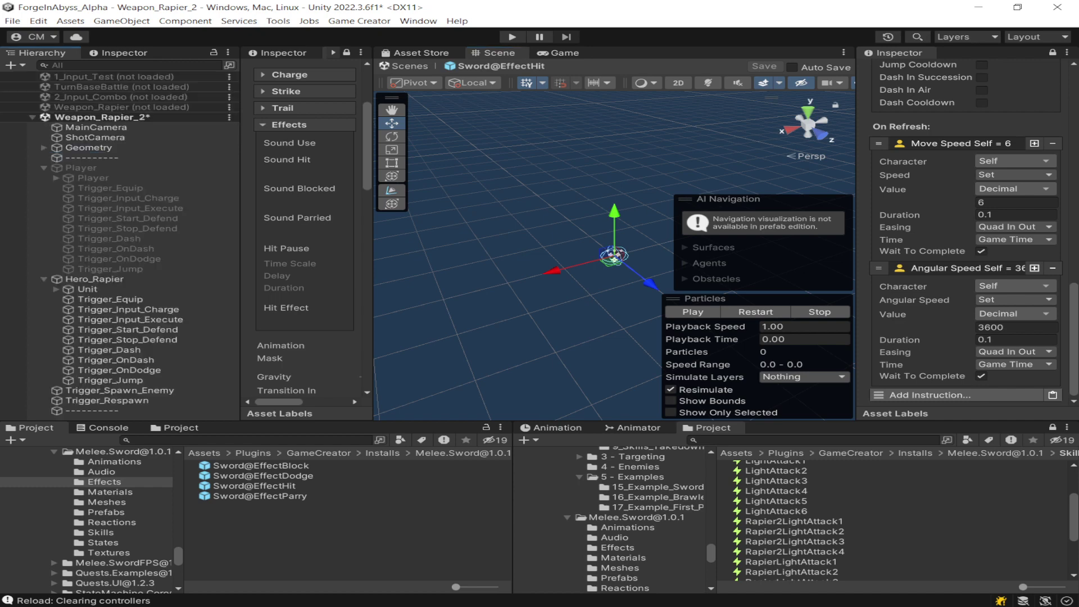
click(254, 485)
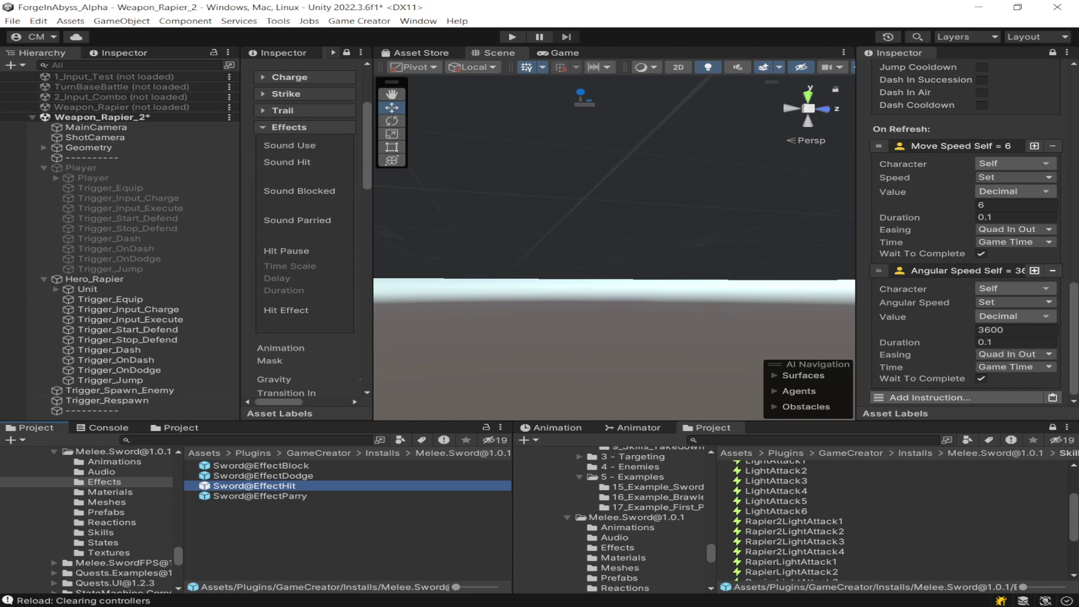
click(794, 522)
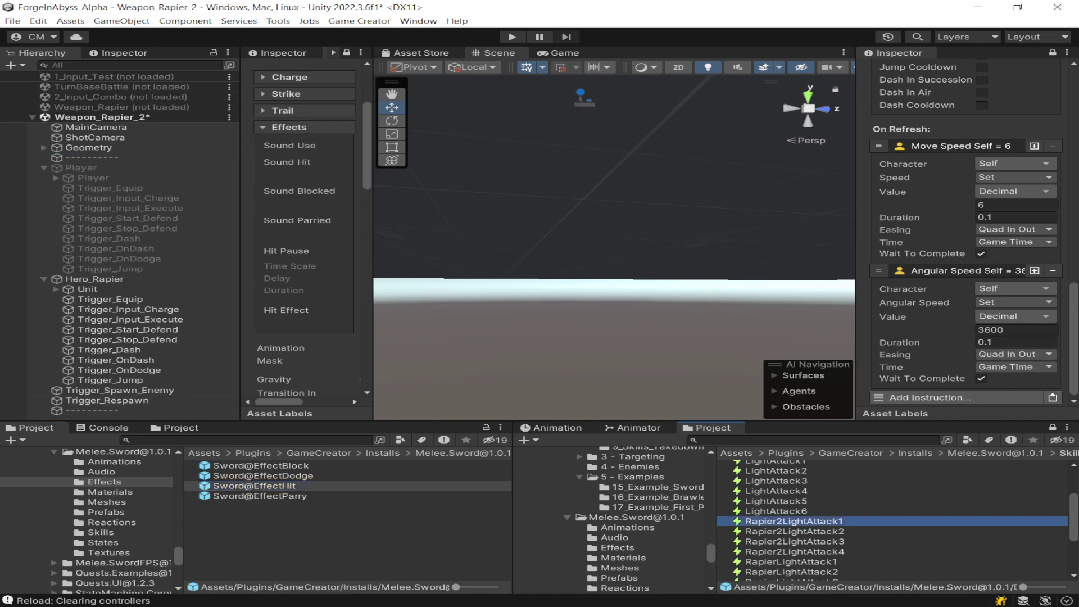
drag(372, 224, 565, 225)
click(289, 124)
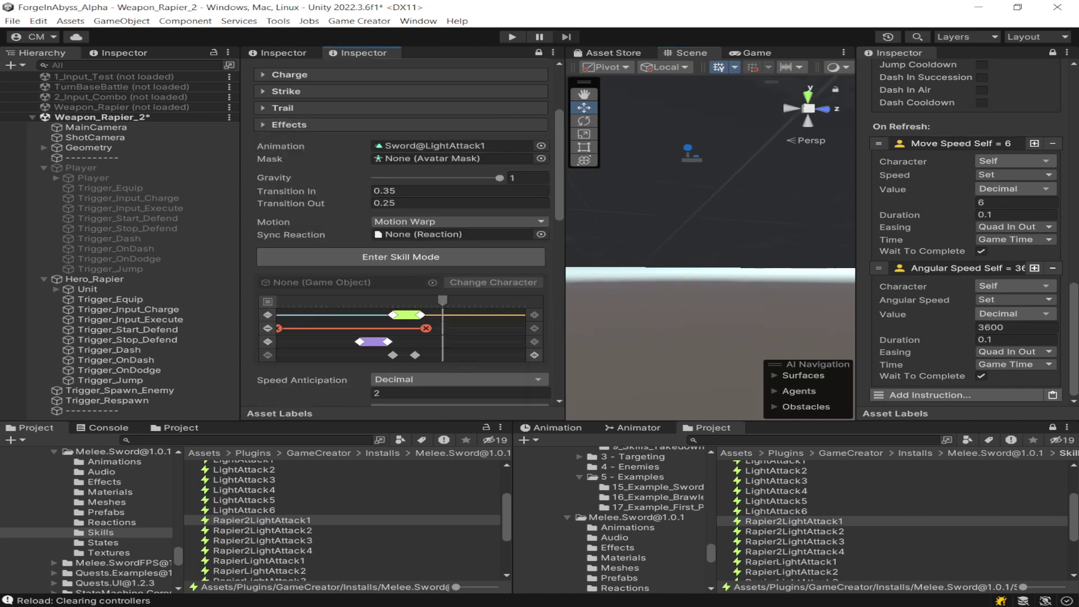
Locate the skill's assigned animation in the project, and browse to the Humanoid folder under Rapier_Anim_Set/Animation
scroll(455, 158, up, 3)
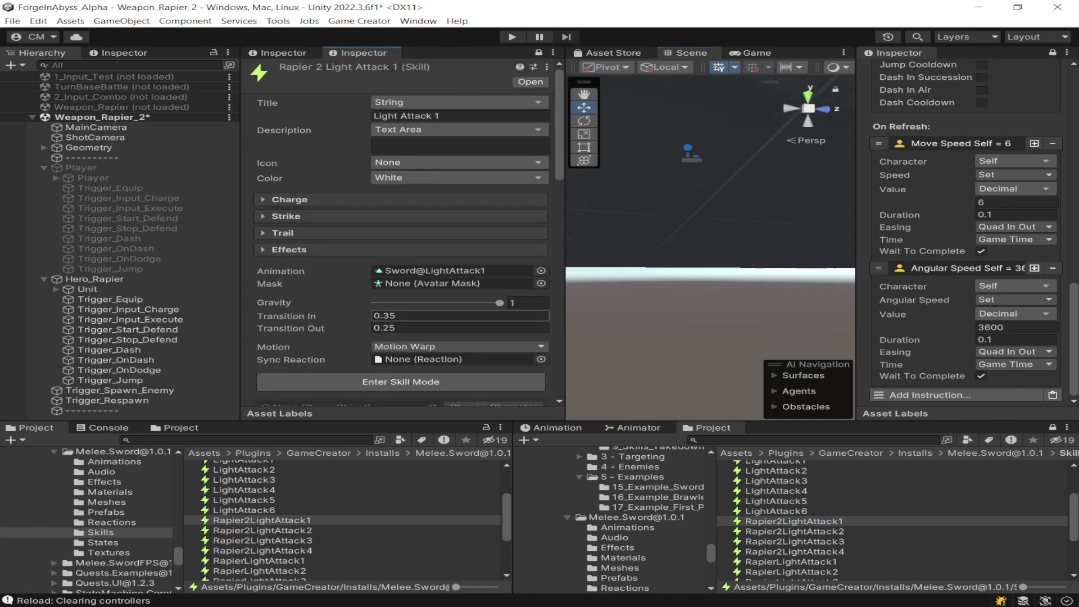
scroll(402, 233, down, 2)
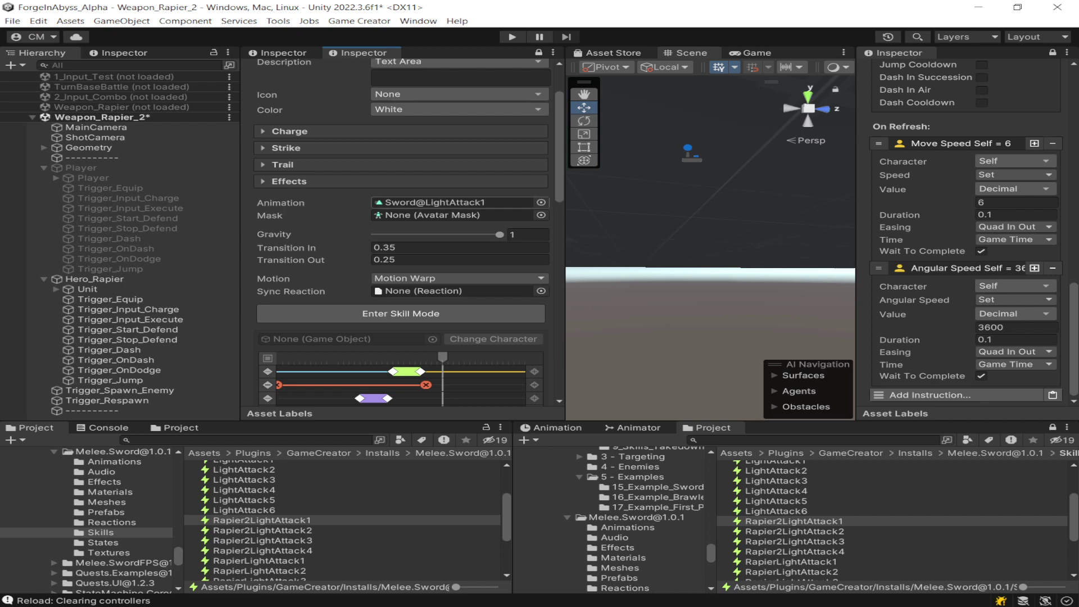
click(455, 203)
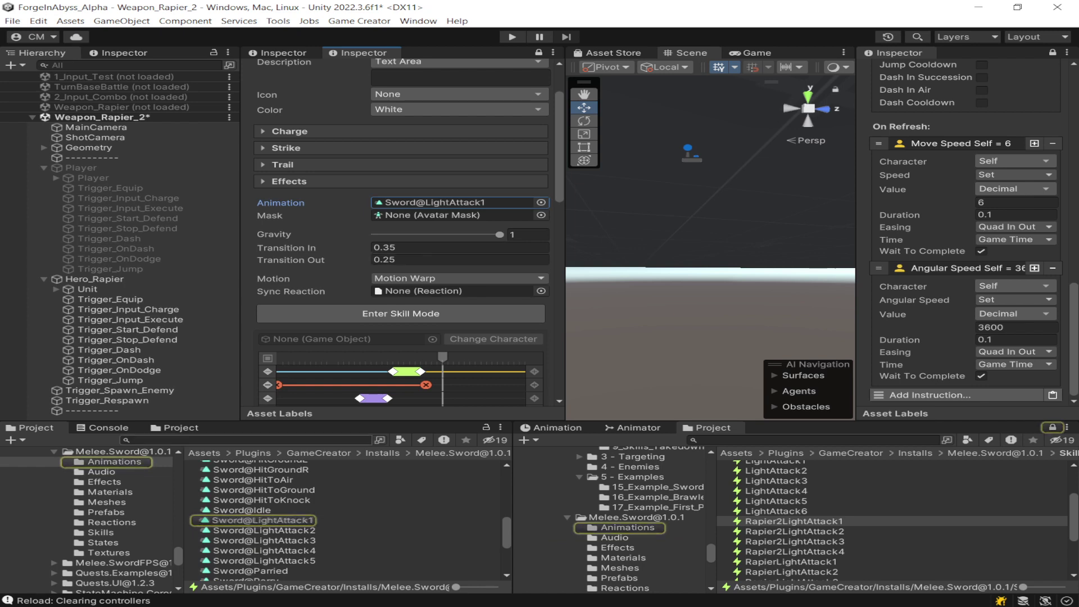
click(204, 452)
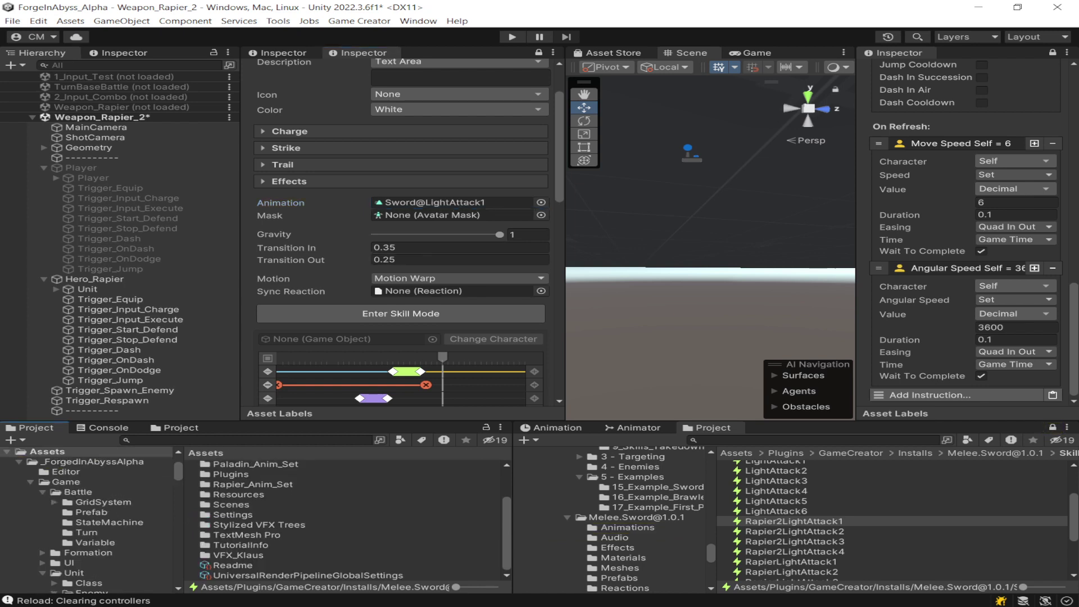
double_click(253, 484)
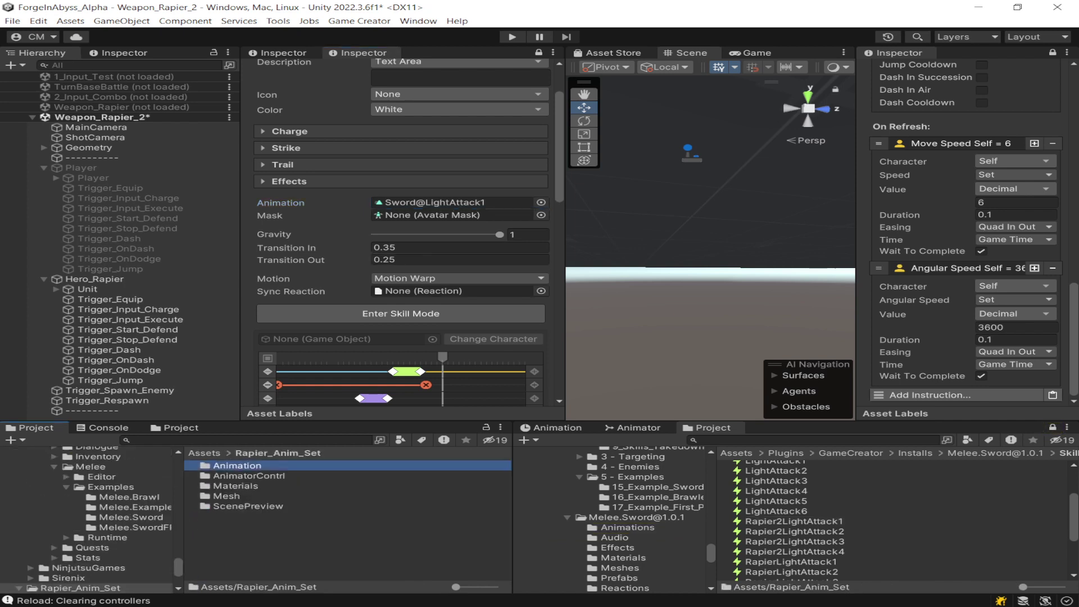
double_click(237, 466)
double_click(237, 475)
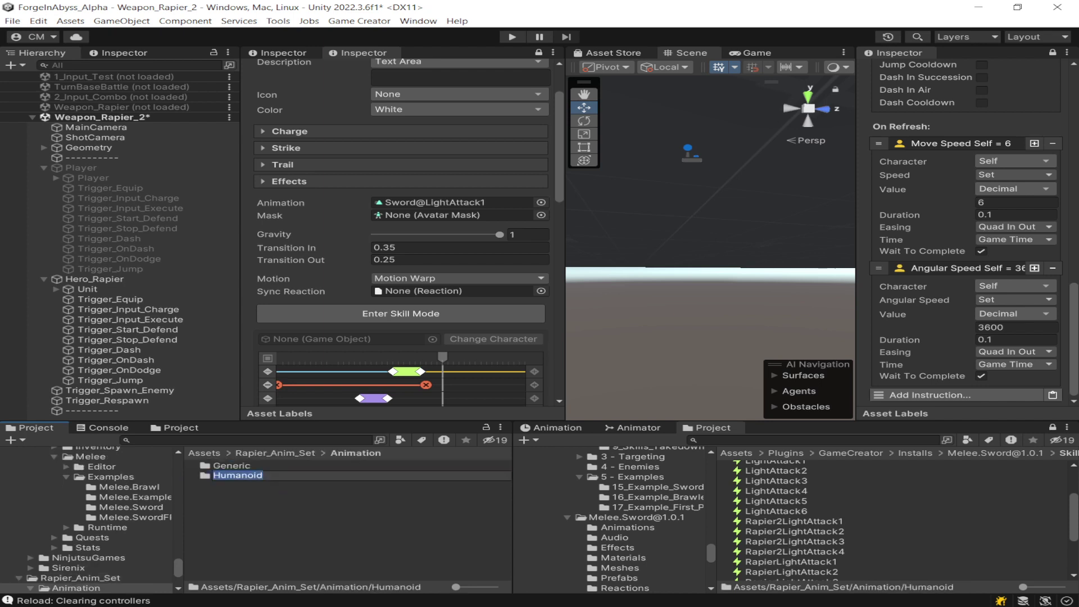
double_click(237, 476)
Browse the humanoid rapier animations, collapse combo_06_3 and select combo_06
scroll(349, 520, down, 6)
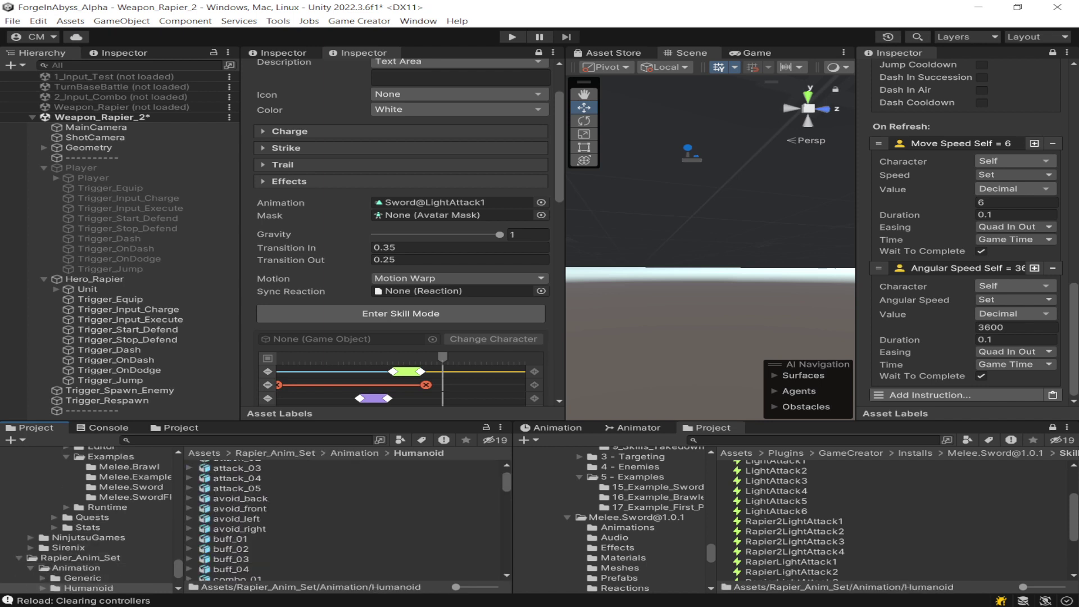
scroll(349, 520, up, 3)
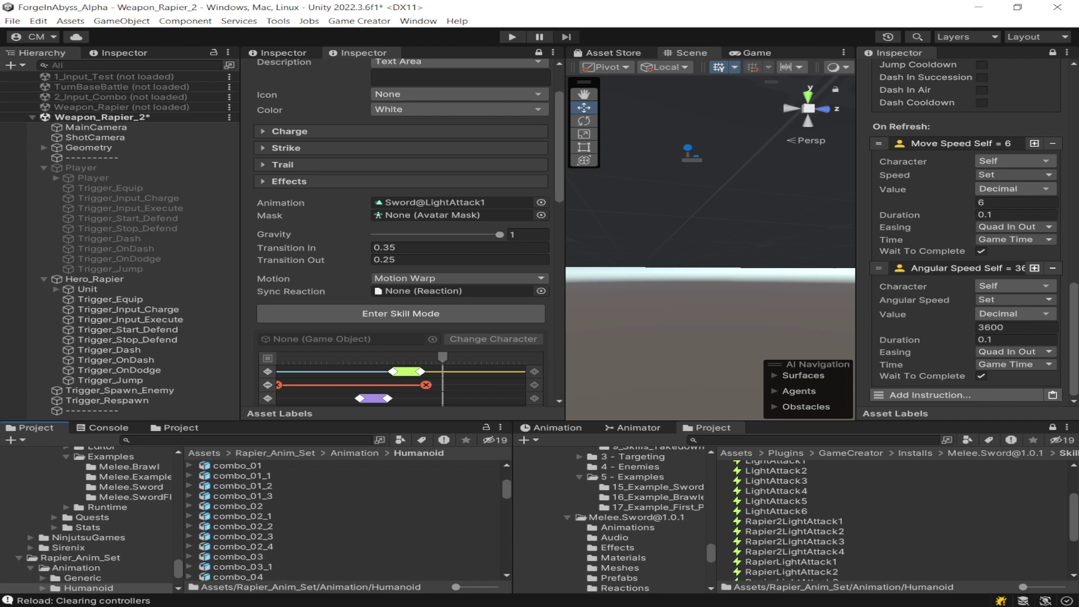
scroll(348, 520, down, 5)
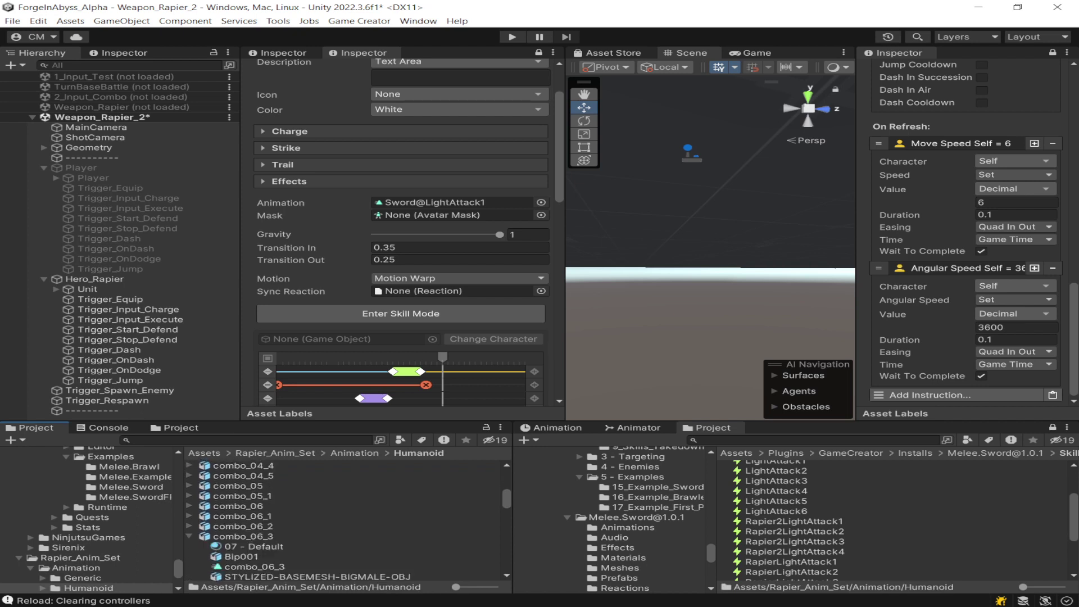
click(189, 536)
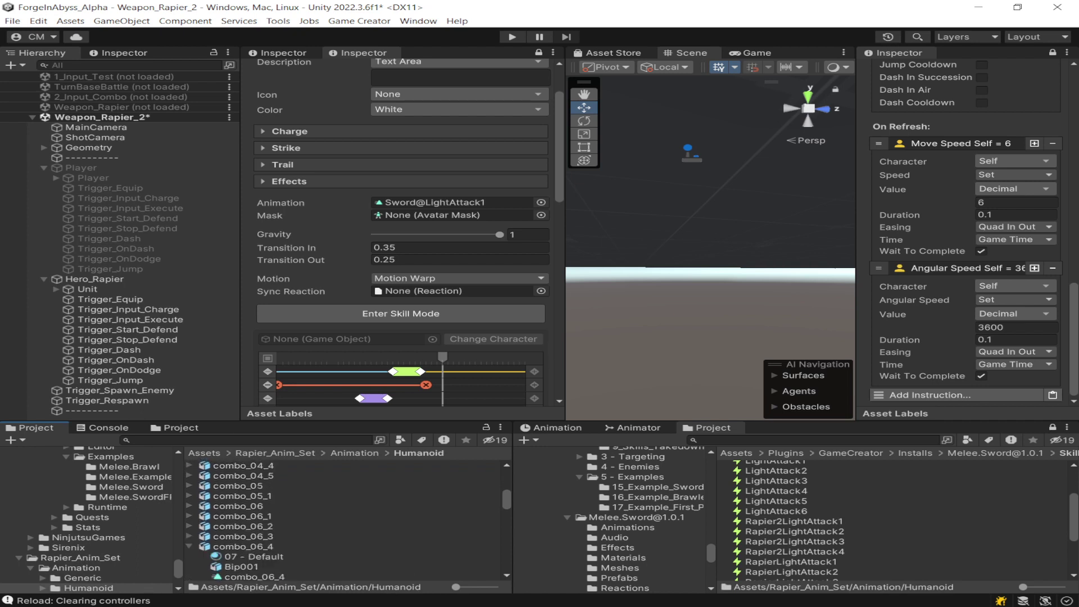
click(238, 506)
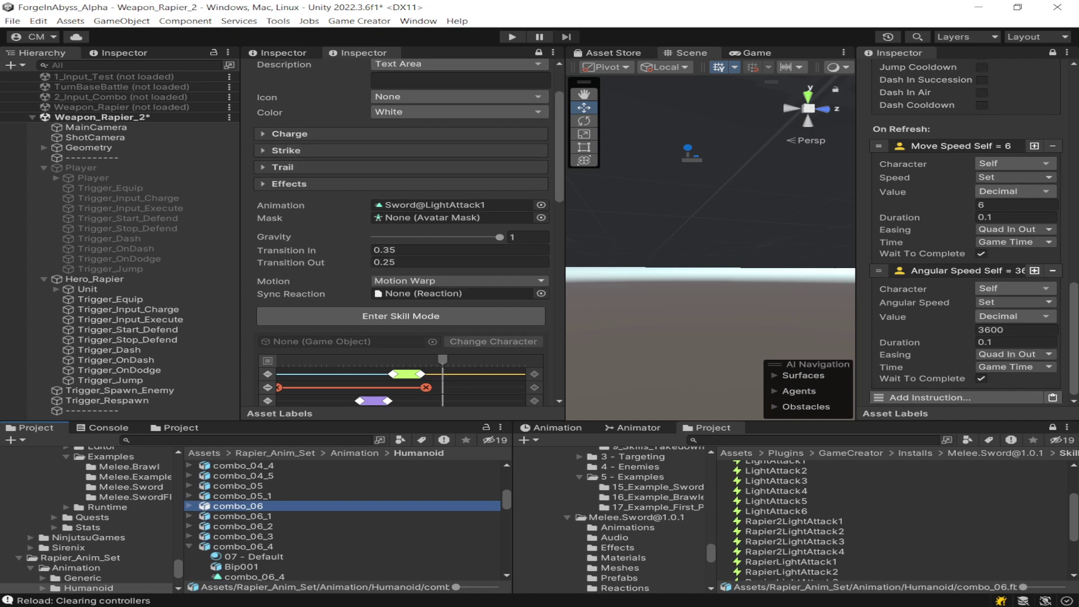
Unlock the first Inspector to show the combo_06 import settings, and pause the clip's animation preview
click(283, 52)
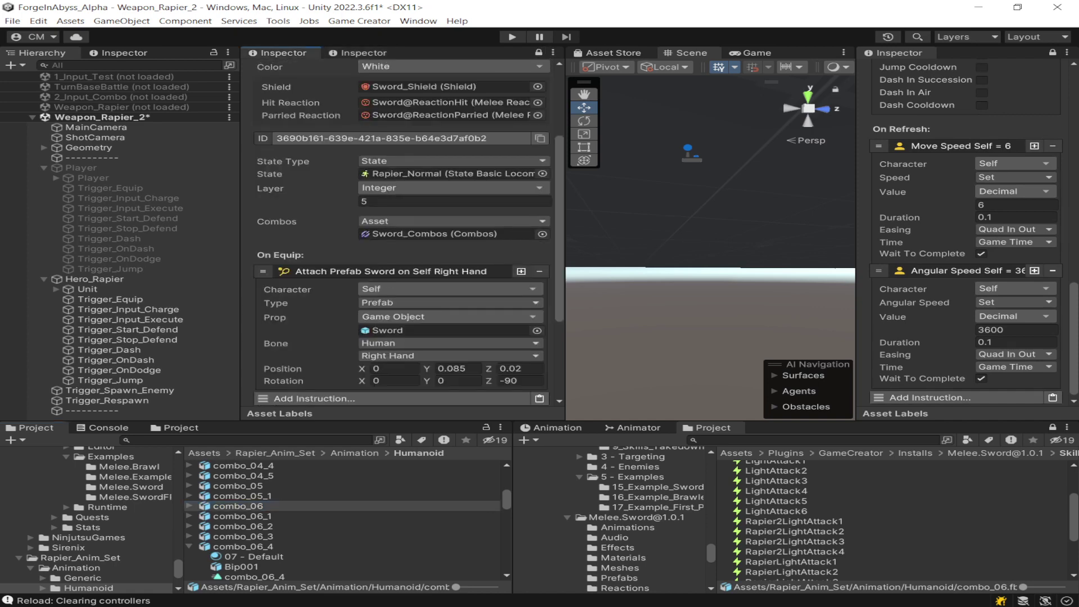
click(363, 52)
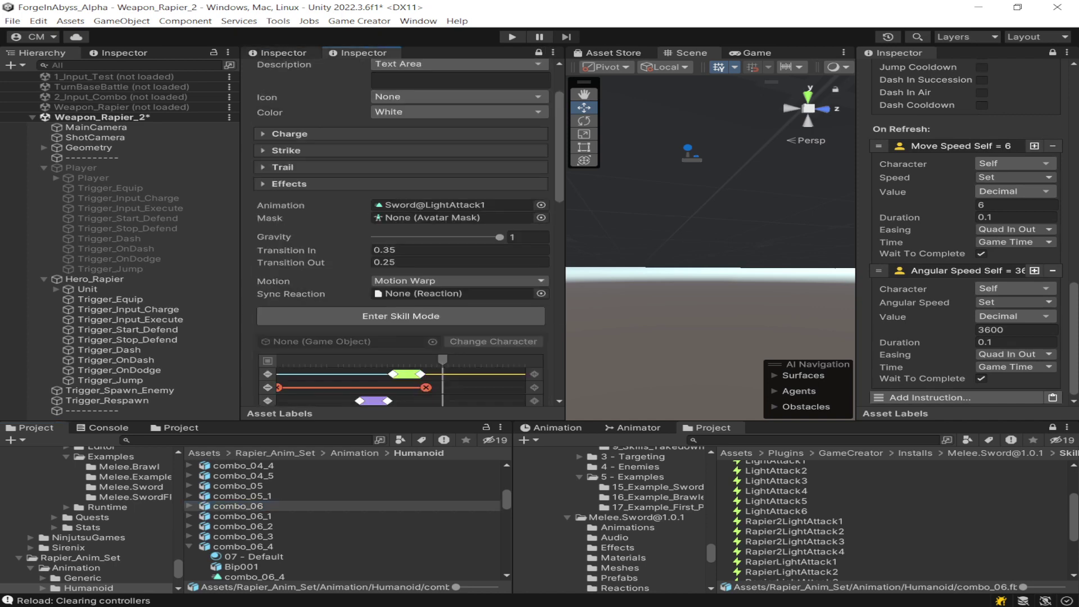
click(283, 53)
click(538, 53)
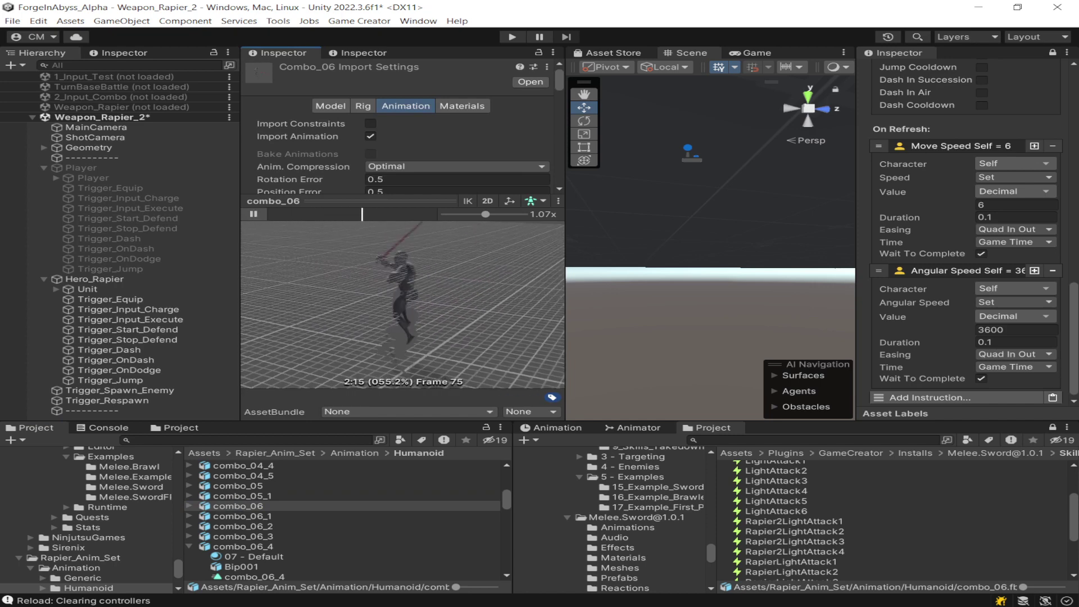
key(space)
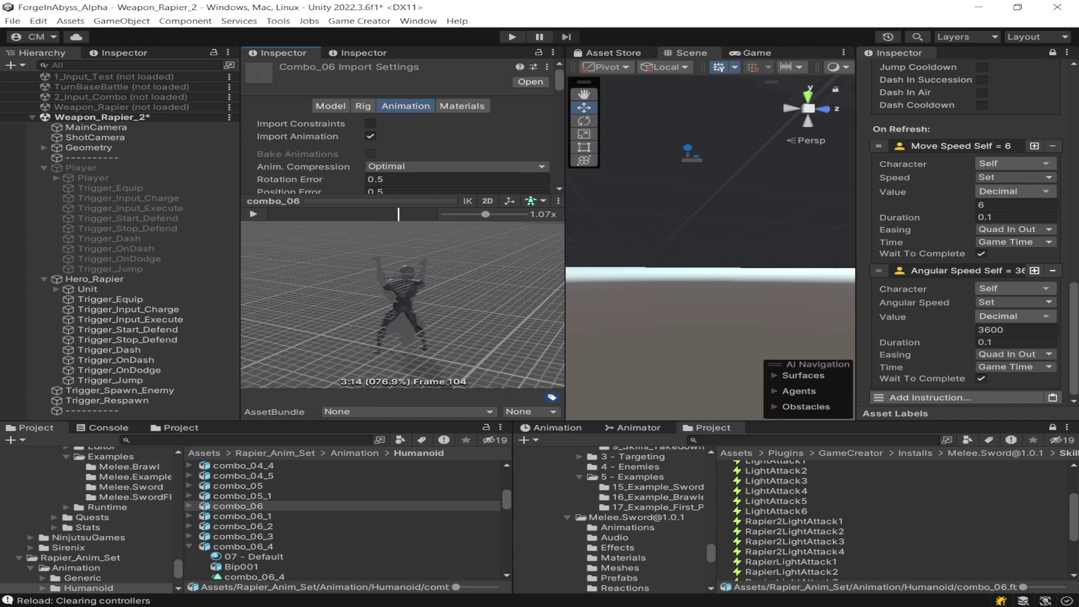
Collapse the expanded combo_06_4, combo_06_5 and combo_06_6 assets and display the combo_06_1 animation preview
click(188, 546)
click(189, 557)
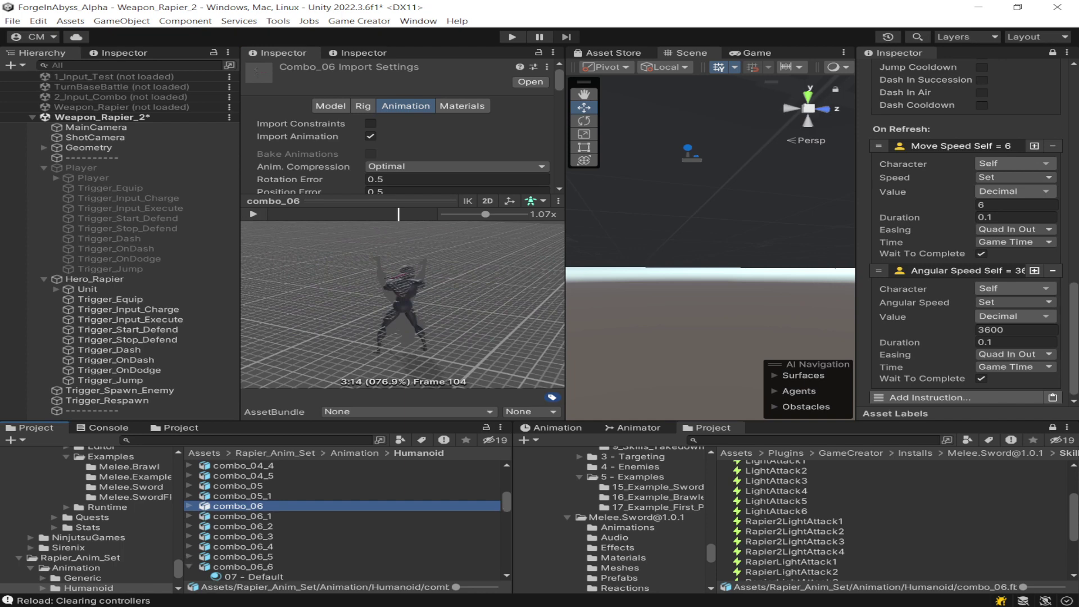
click(242, 516)
click(189, 566)
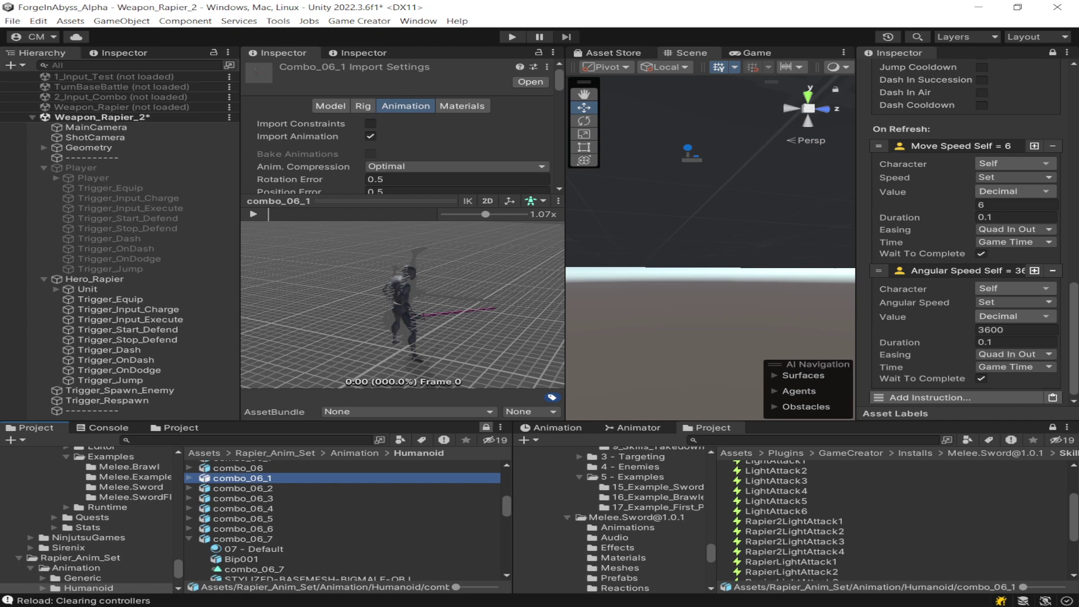
Assign the combo_06_1 clip as the Animation of the Rapier2LightAttack1 skill
click(794, 521)
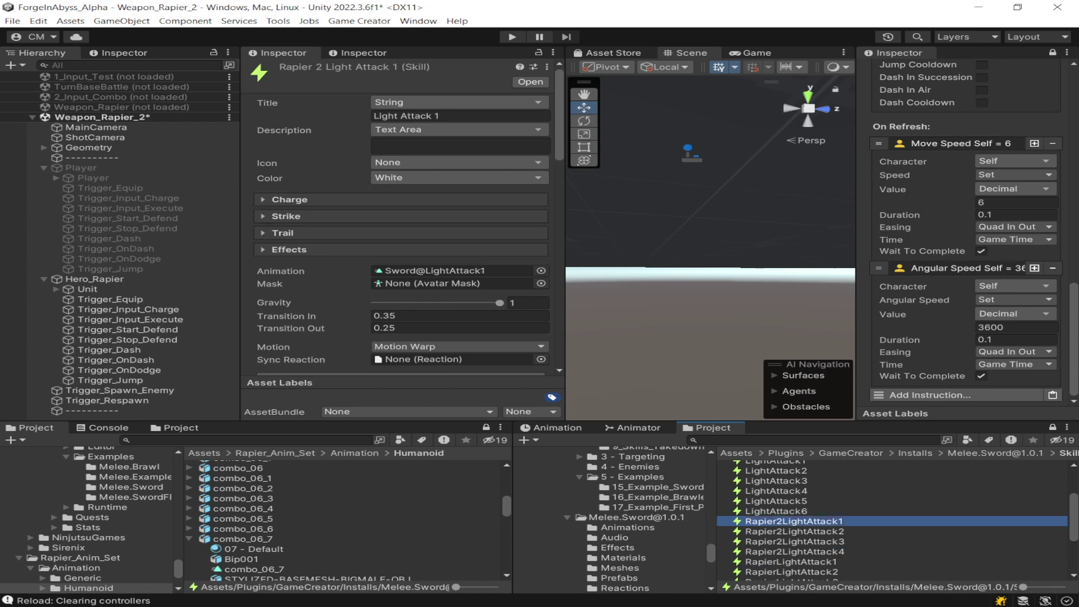
click(189, 477)
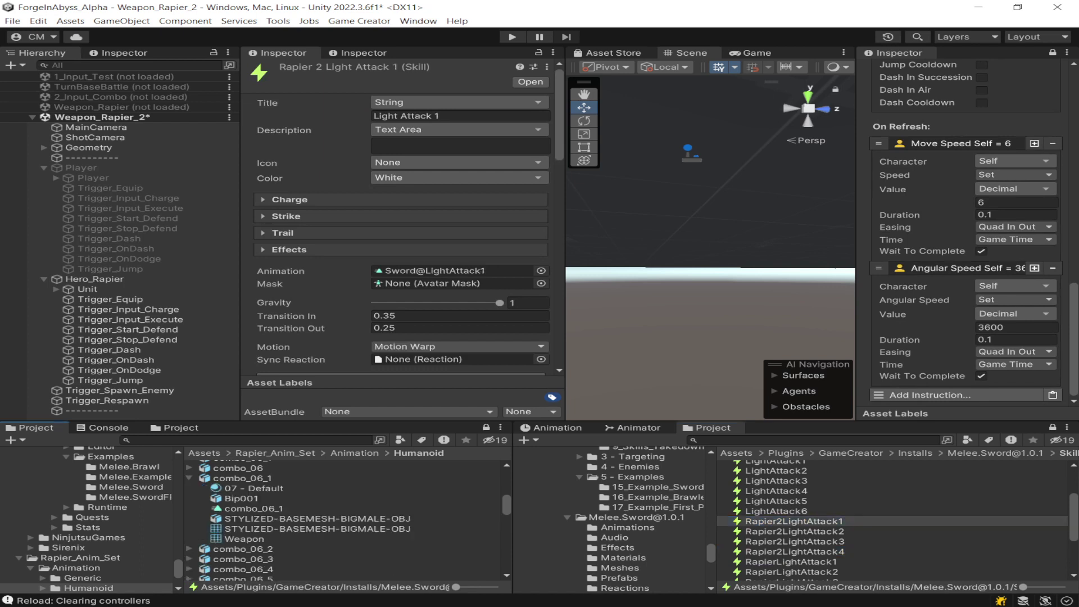
drag(253, 508, 432, 271)
scroll(394, 75, up, 14)
scroll(393, 78, up, 6)
scroll(401, 220, down, 4)
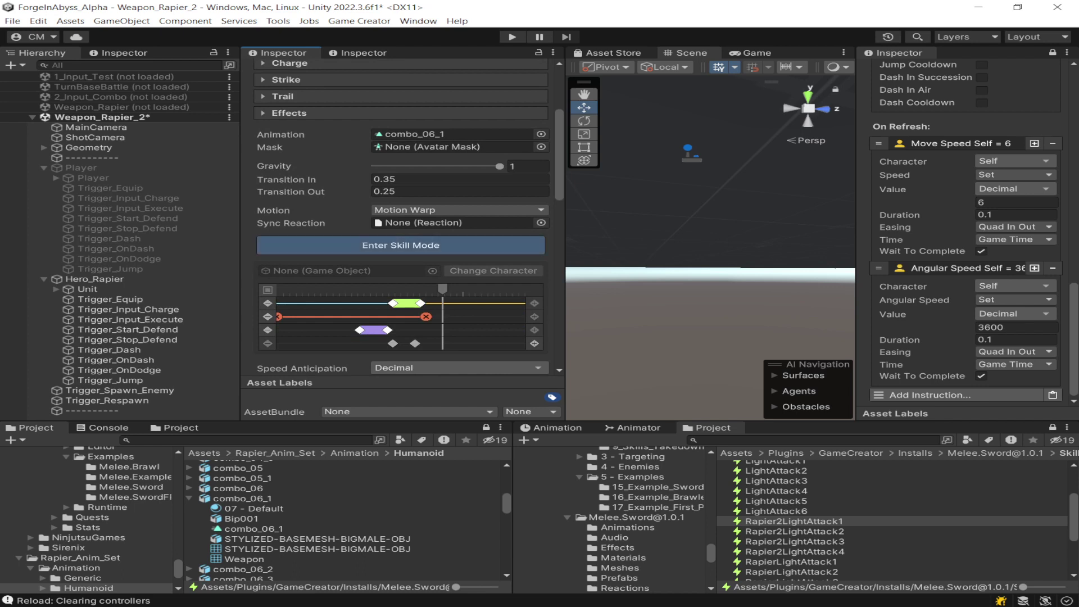
In Skill Mode, extend the ends of the green strike phase and red cancel range, and delete the second marker on the lowest track
click(401, 246)
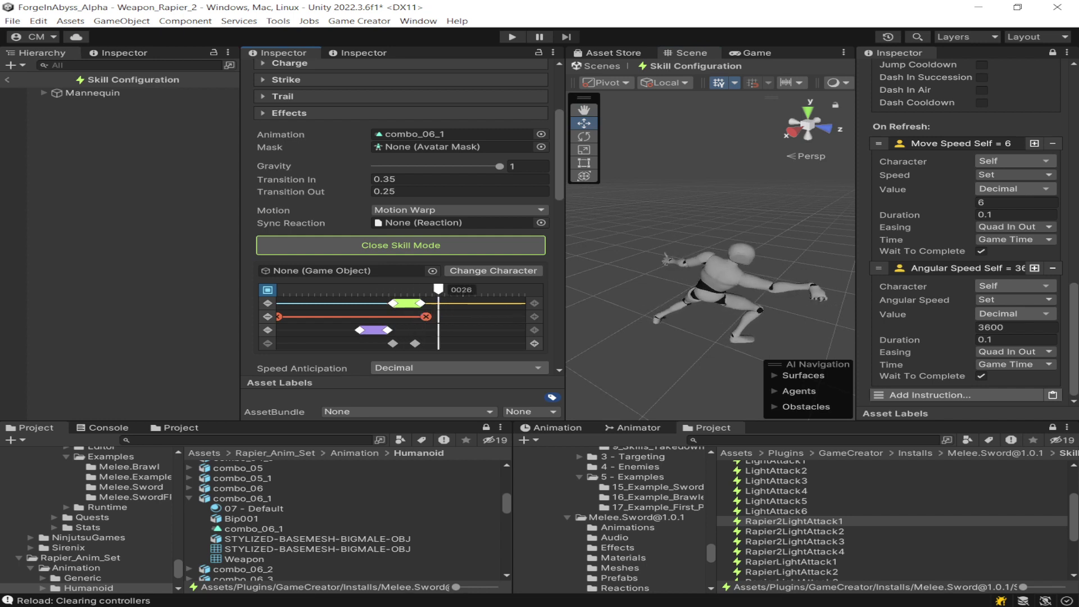
mouse_move(421, 303)
mouse_down()
mouse_move(443, 303)
mouse_move(434, 316)
mouse_move(344, 289)
mouse_move(443, 289)
mouse_move(432, 289)
mouse_up()
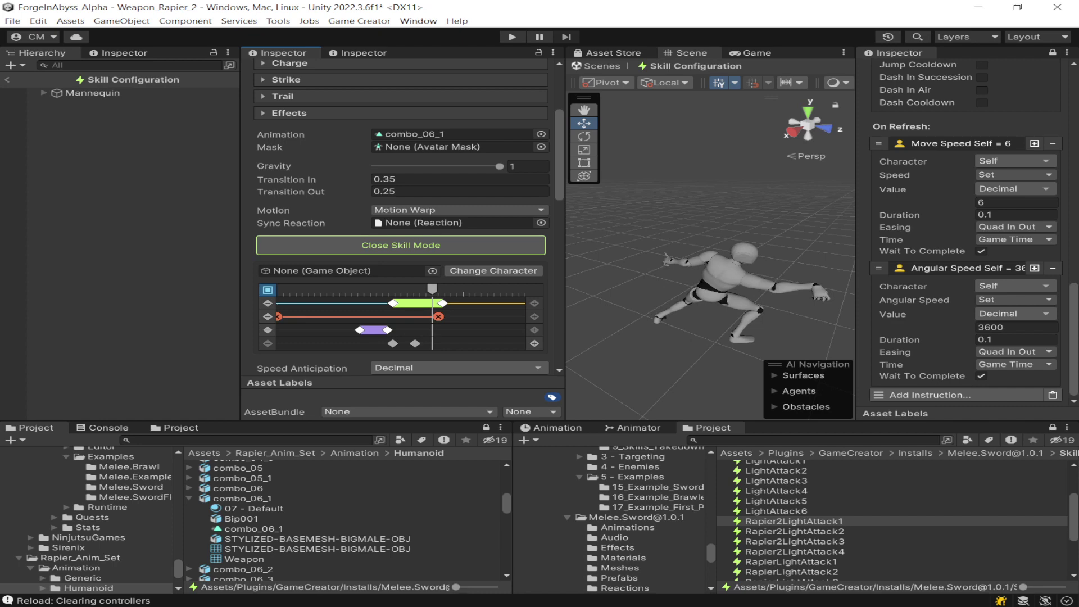
click(414, 344)
key(Delete)
Scrub the skill's animation from its first frame to past the strike phase to check the timing
scroll(401, 322, down, 7)
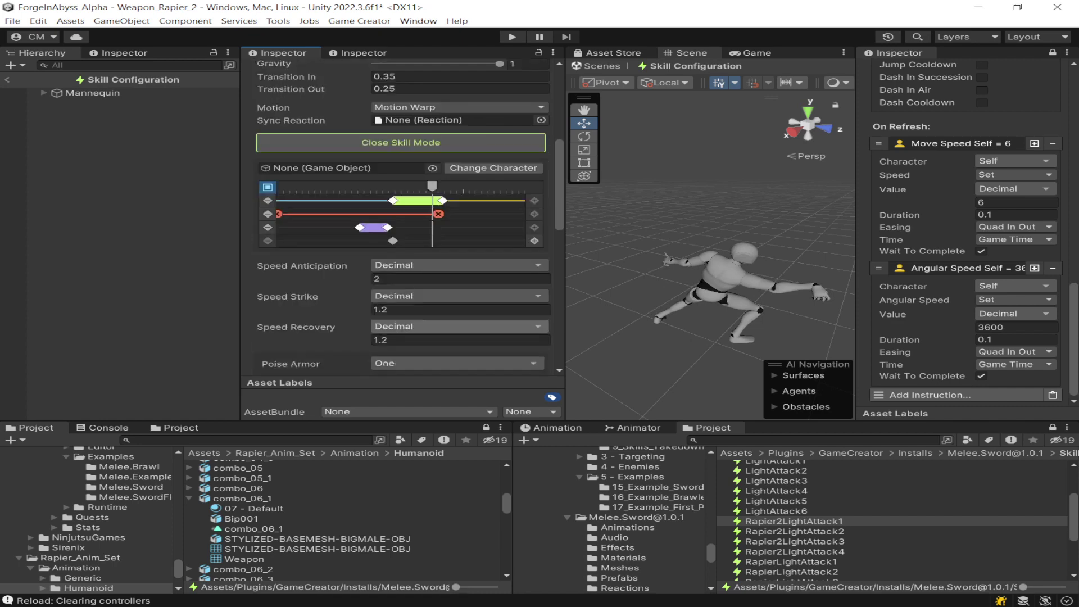
scroll(402, 225, up, 3)
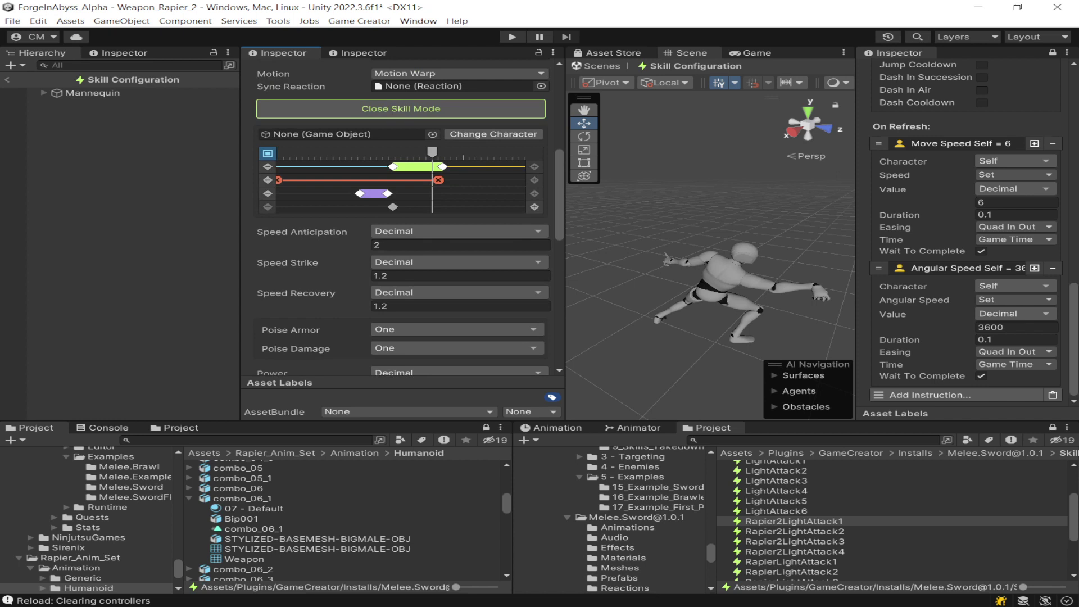
drag(432, 152, 277, 152)
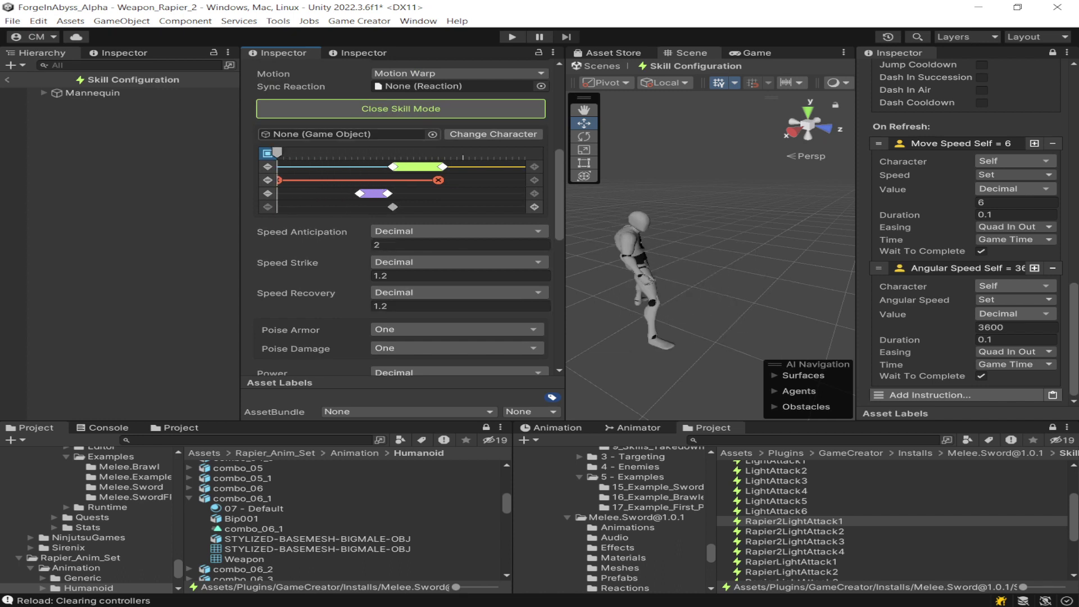
click(395, 152)
drag(395, 152, 475, 152)
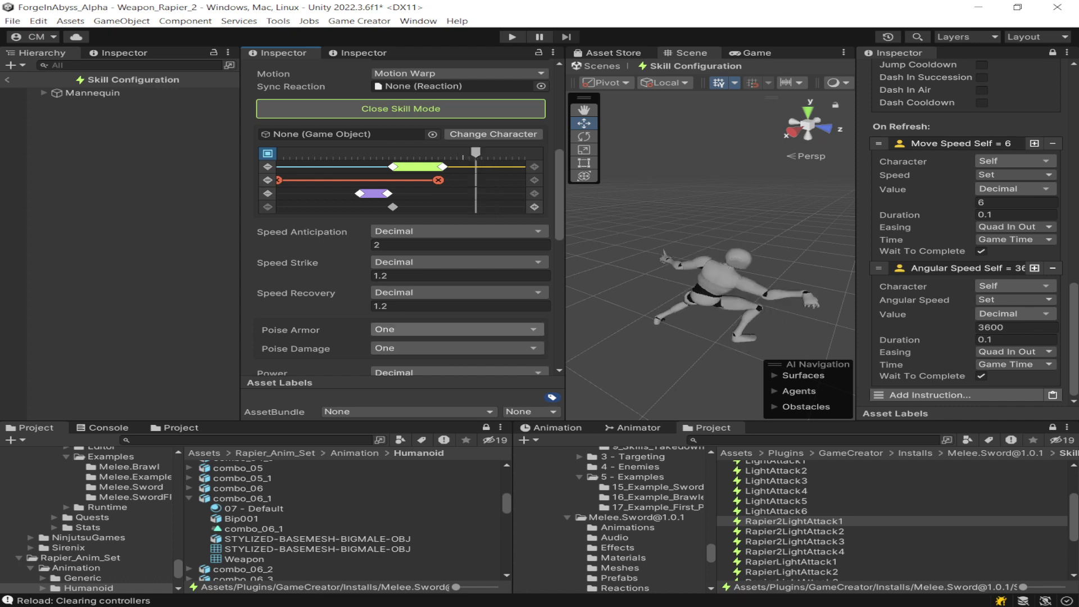
click(455, 329)
key(Escape)
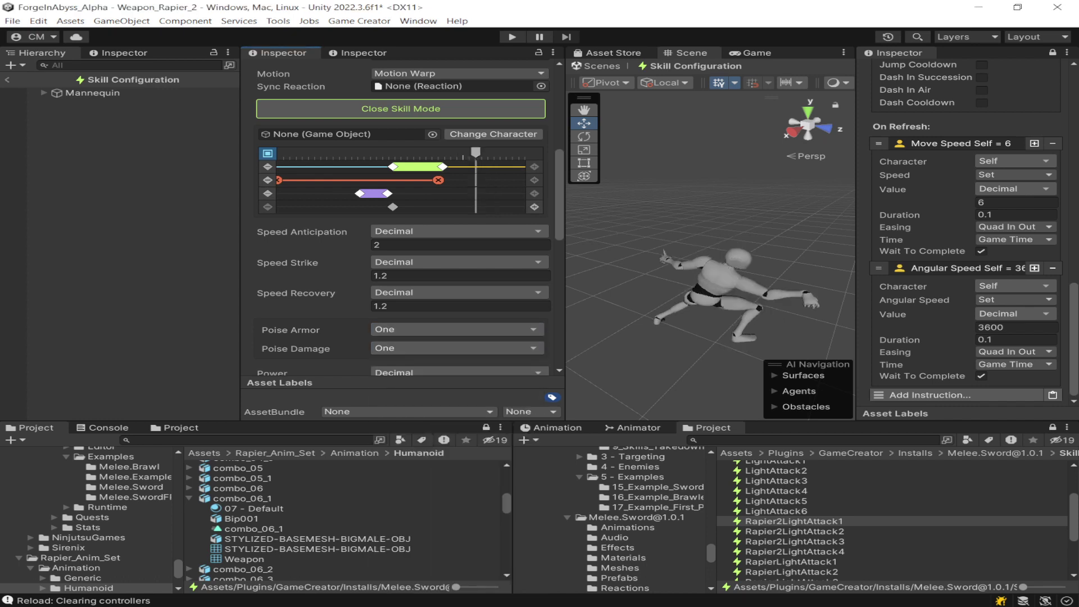
scroll(403, 218, down, 1)
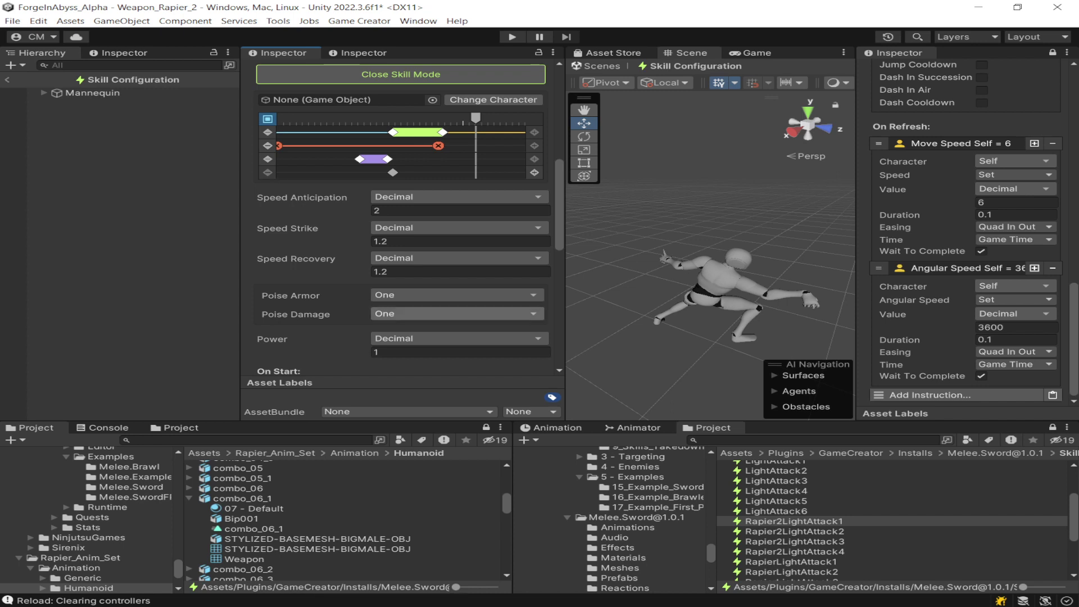
scroll(402, 281, down, 4)
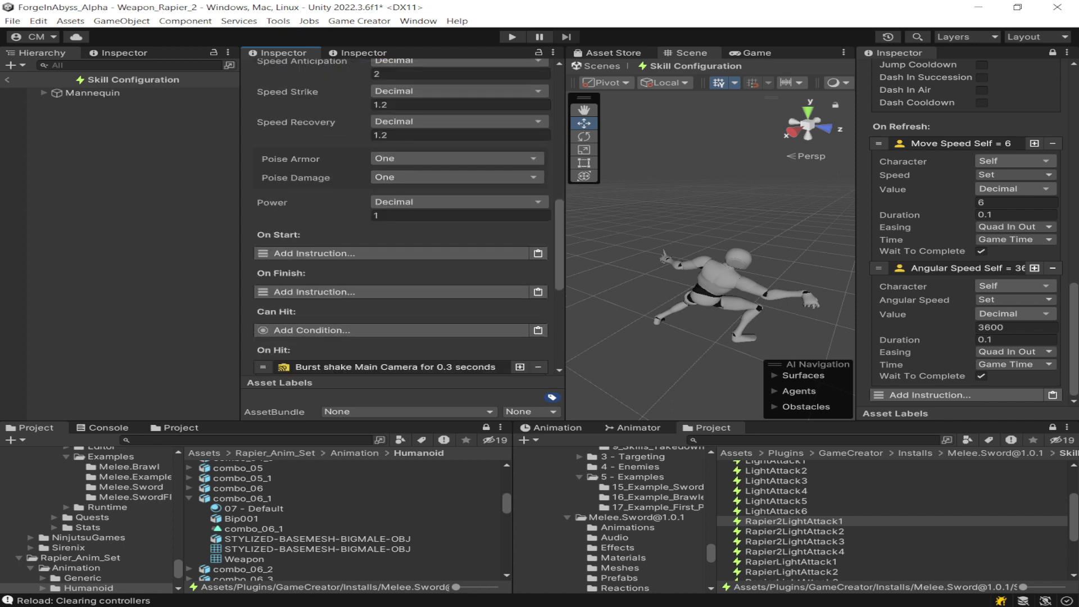
scroll(401, 281, down, 1)
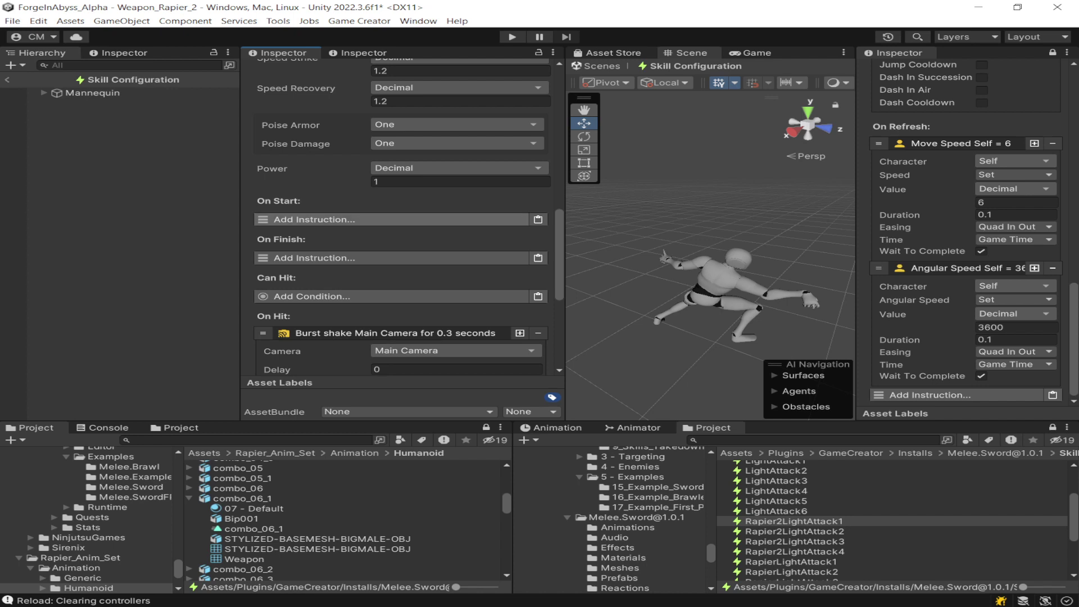
click(315, 220)
scroll(388, 316, down, 4)
scroll(388, 316, up, 4)
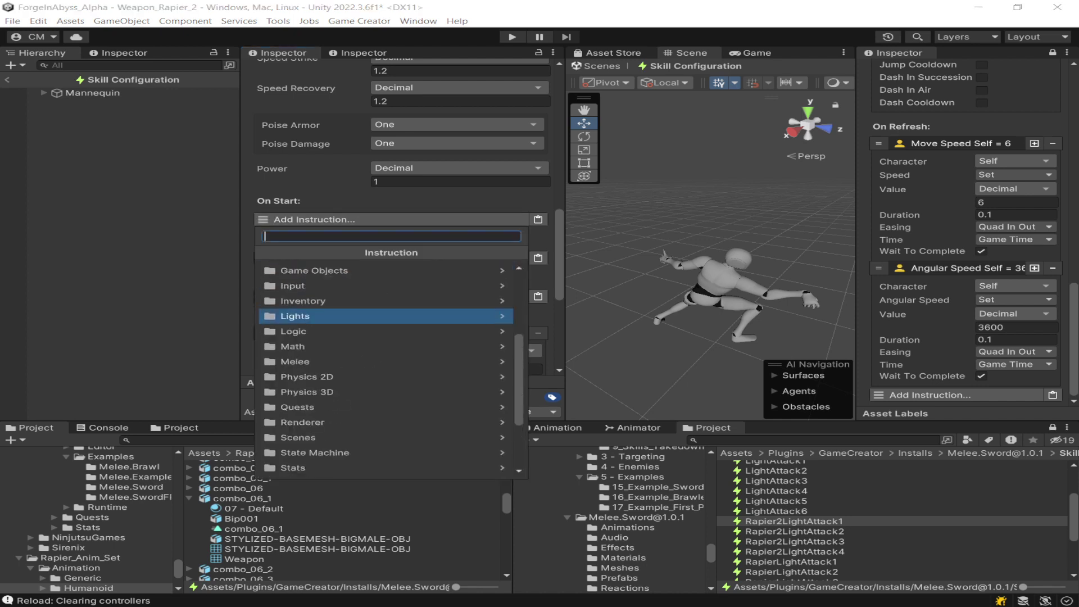
key(Escape)
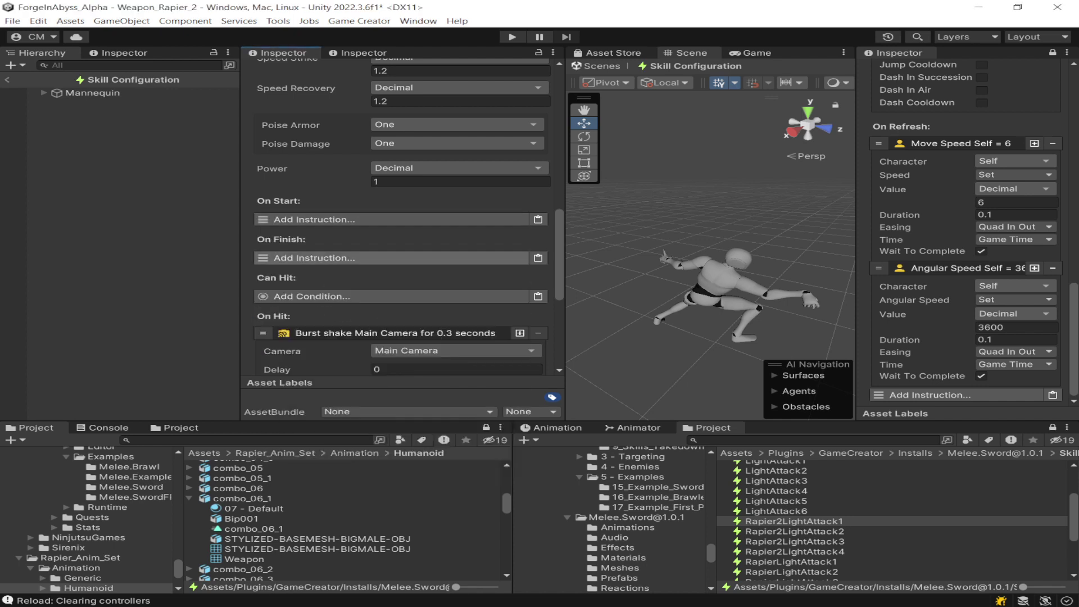
Examine the settings of the skill's On Hit instructions, the camera shake and the target's hp subtraction
scroll(402, 225, down, 2)
scroll(392, 231, down, 1)
click(391, 231)
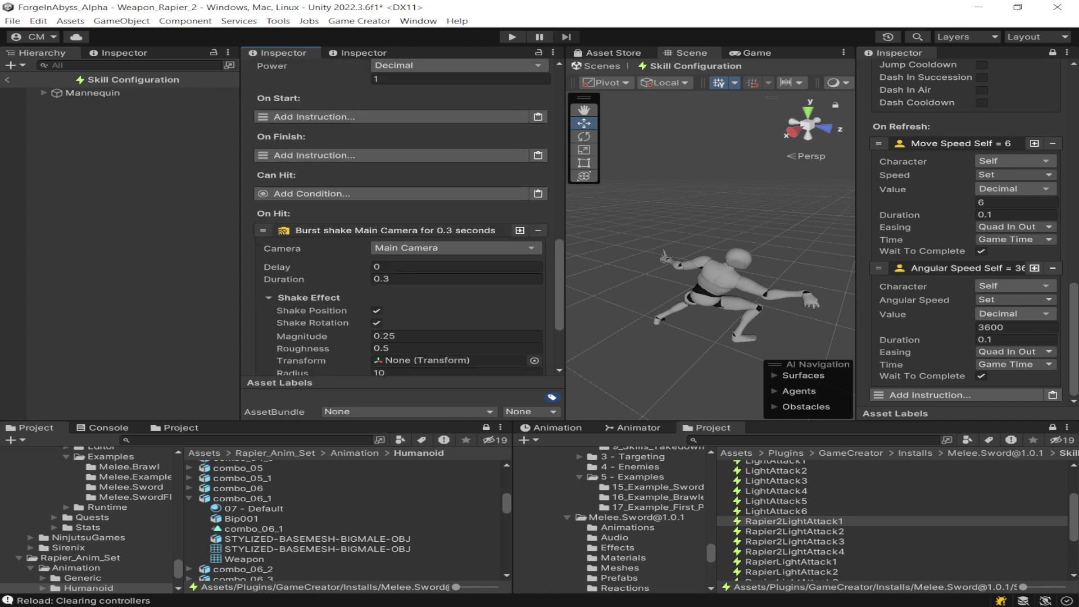
click(392, 273)
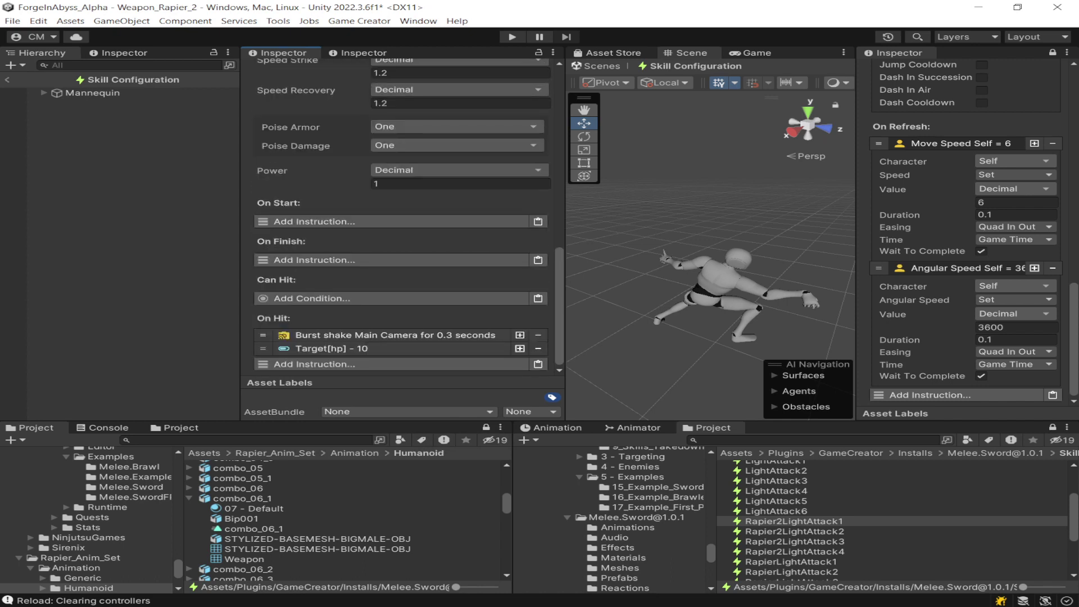
click(392, 335)
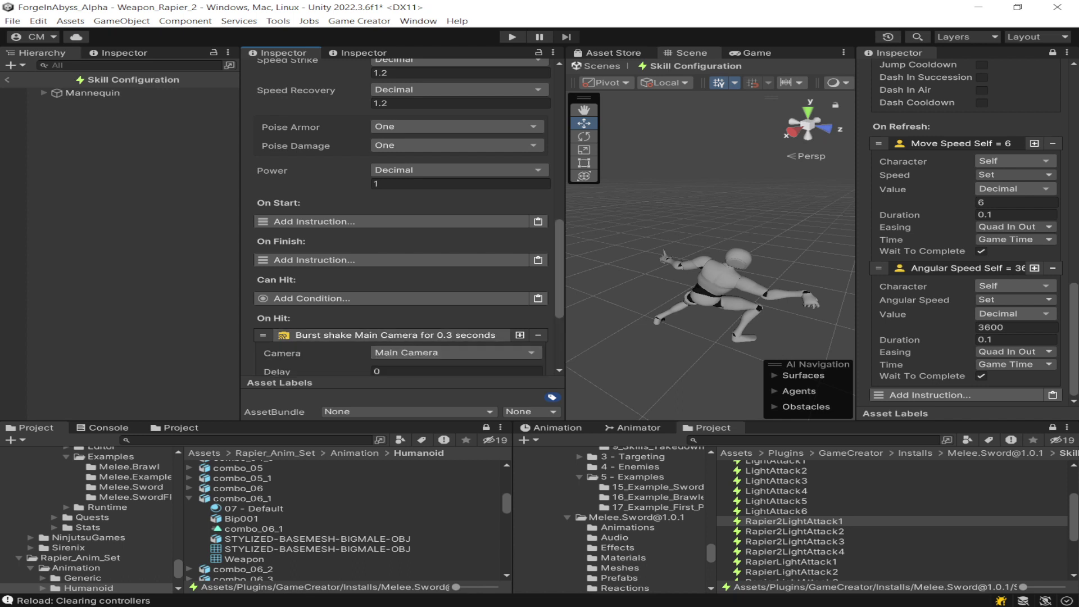
scroll(392, 303, down, 4)
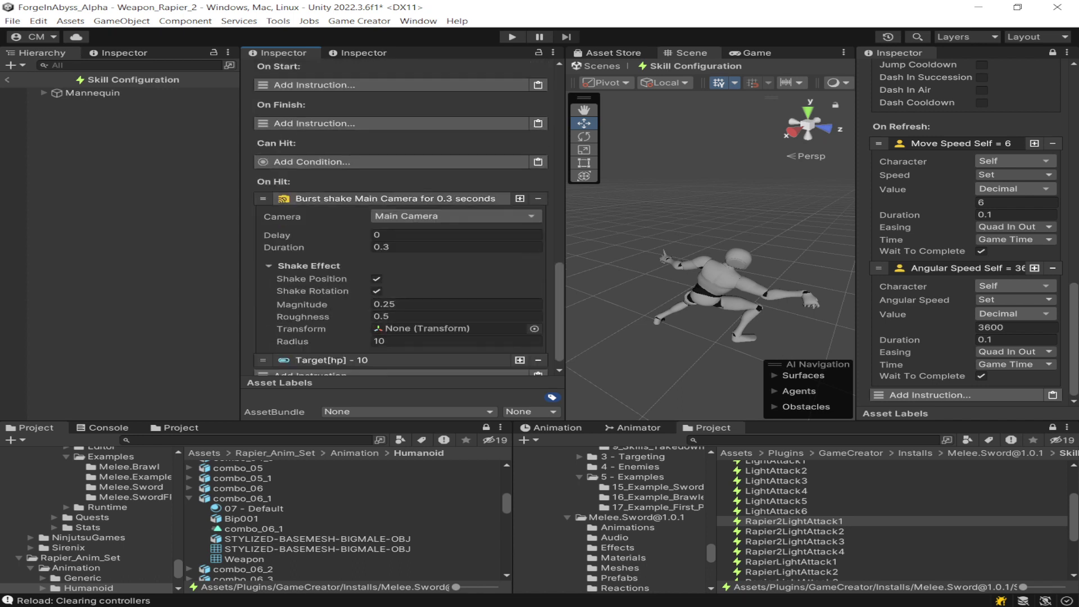
click(393, 198)
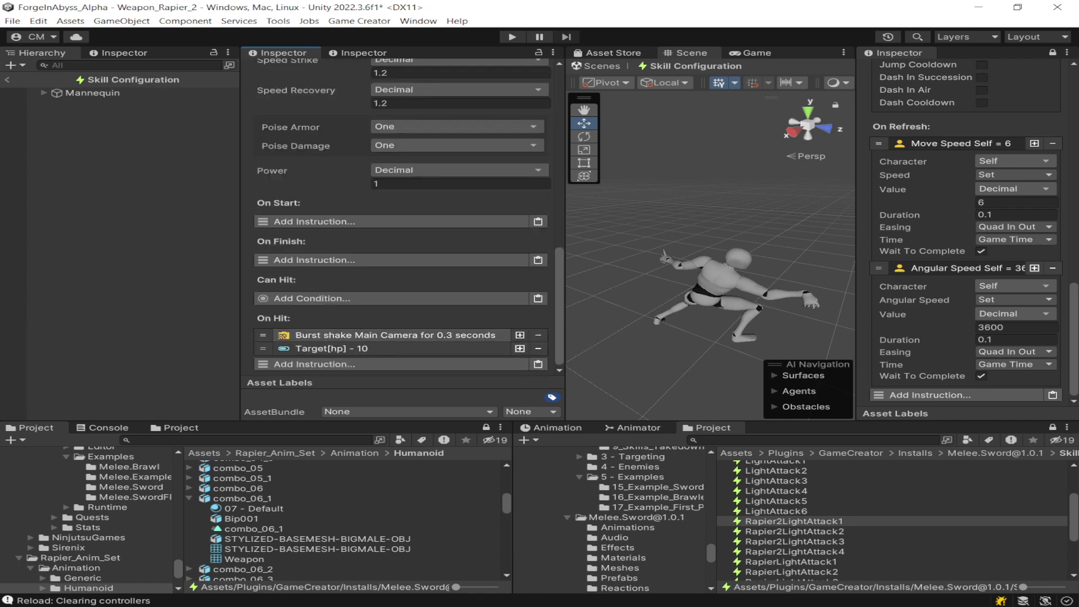
click(393, 348)
scroll(394, 348, down, 2)
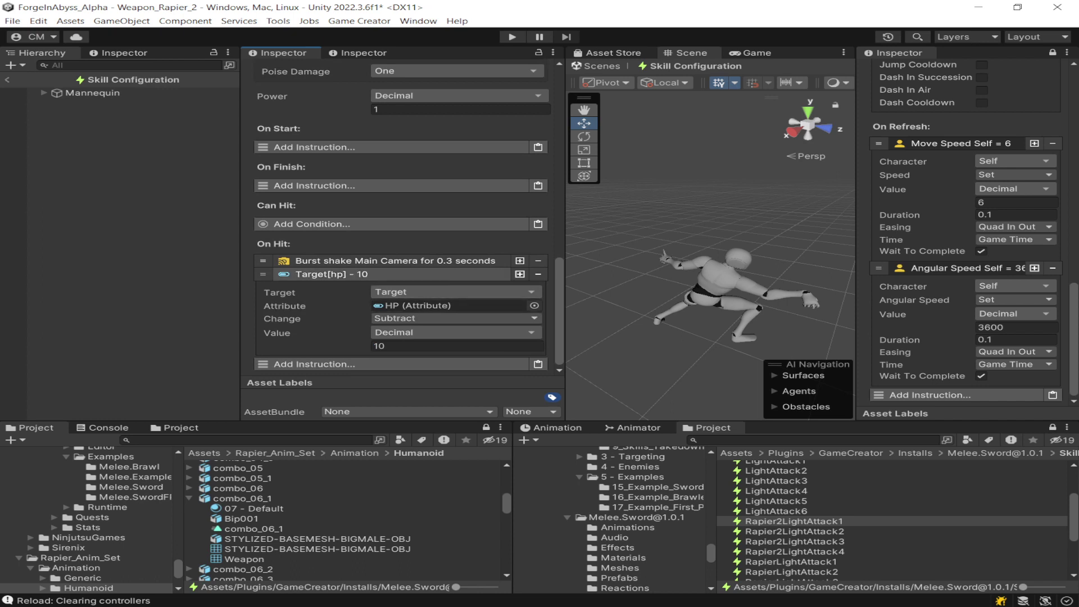
click(332, 274)
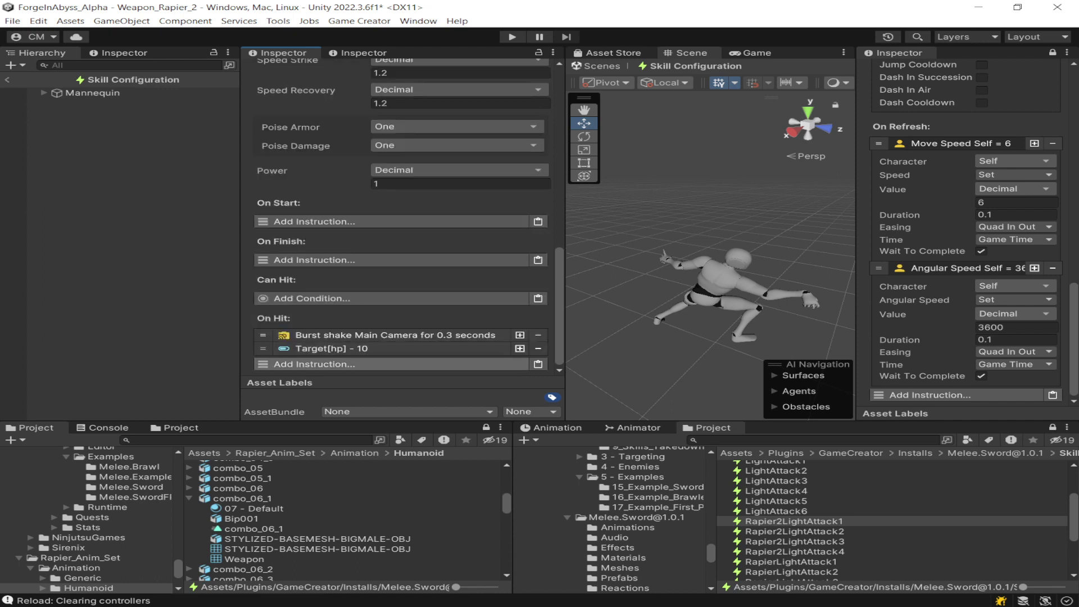
Add a Change Attribute instruction to the skill's On Hit list
click(315, 364)
text(attri)
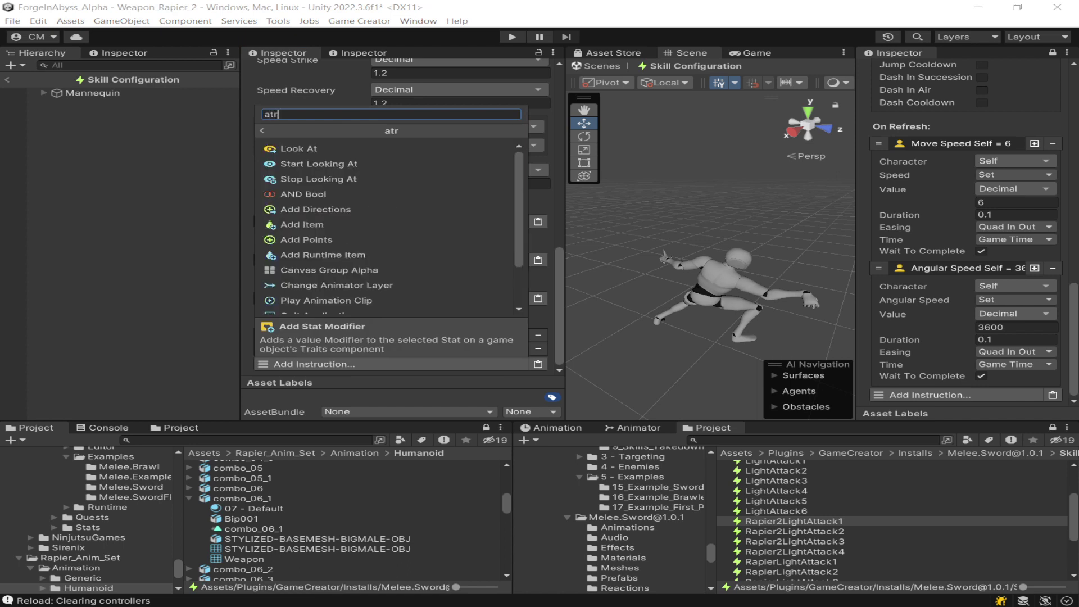
text(bute)
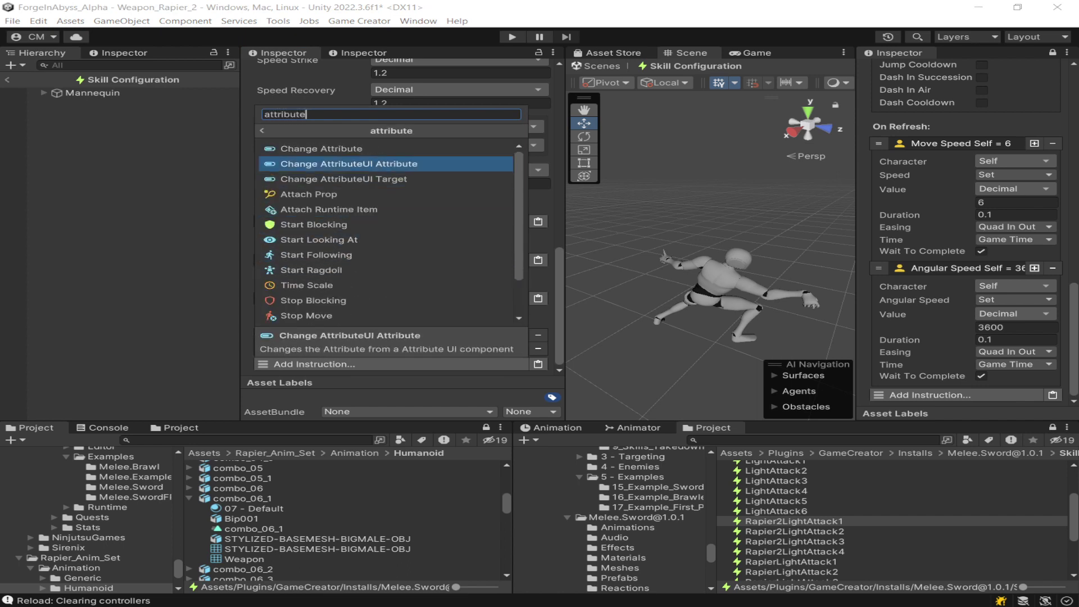
click(321, 148)
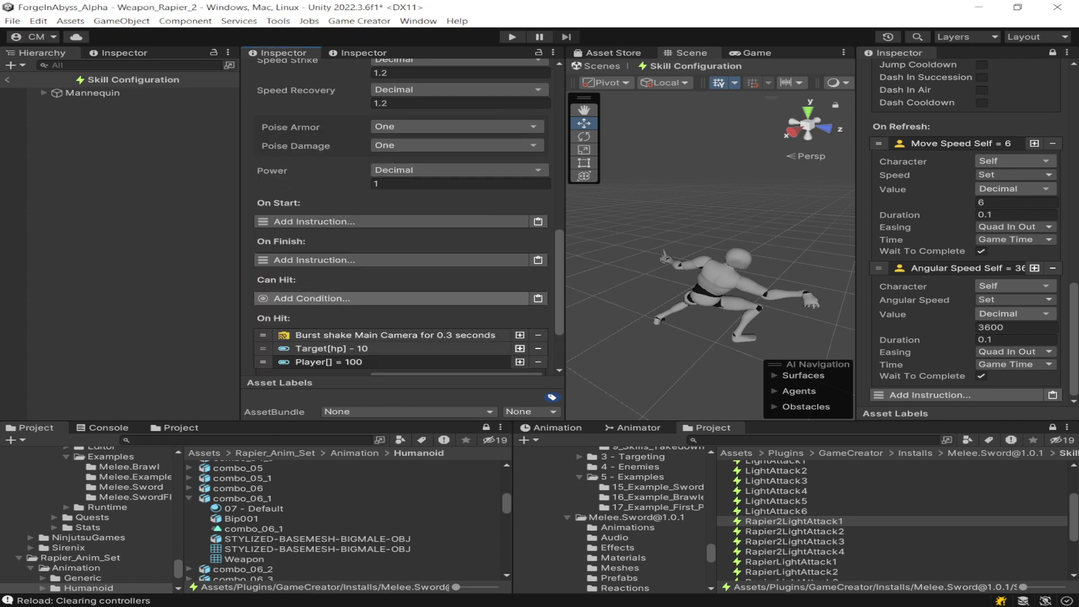
Set the new Change Attribute instruction's target to Target, after checking the existing hp instruction's settings
scroll(392, 299, down, 2)
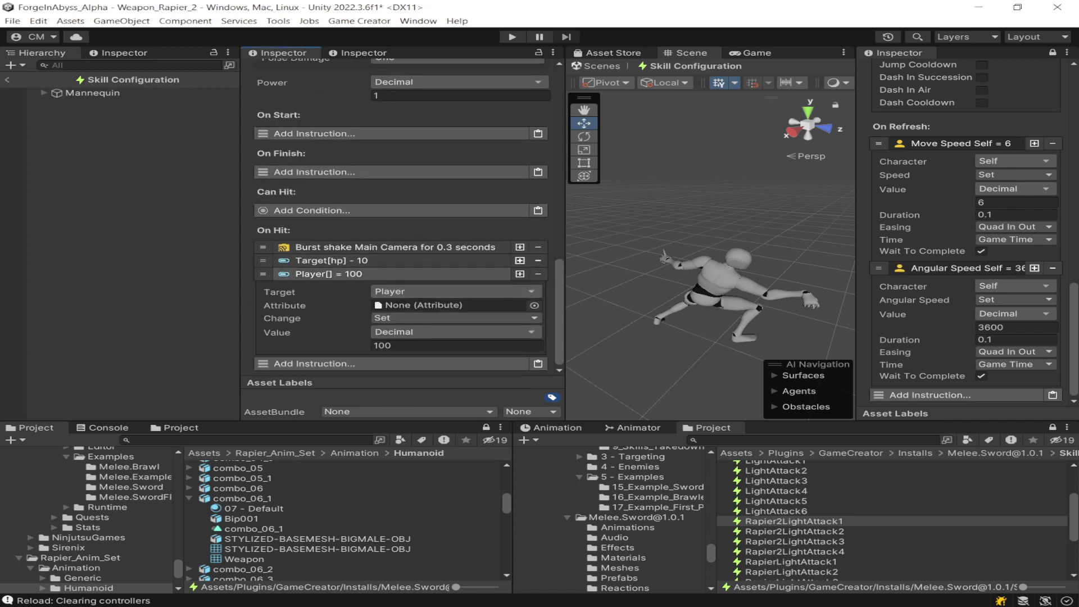
click(405, 261)
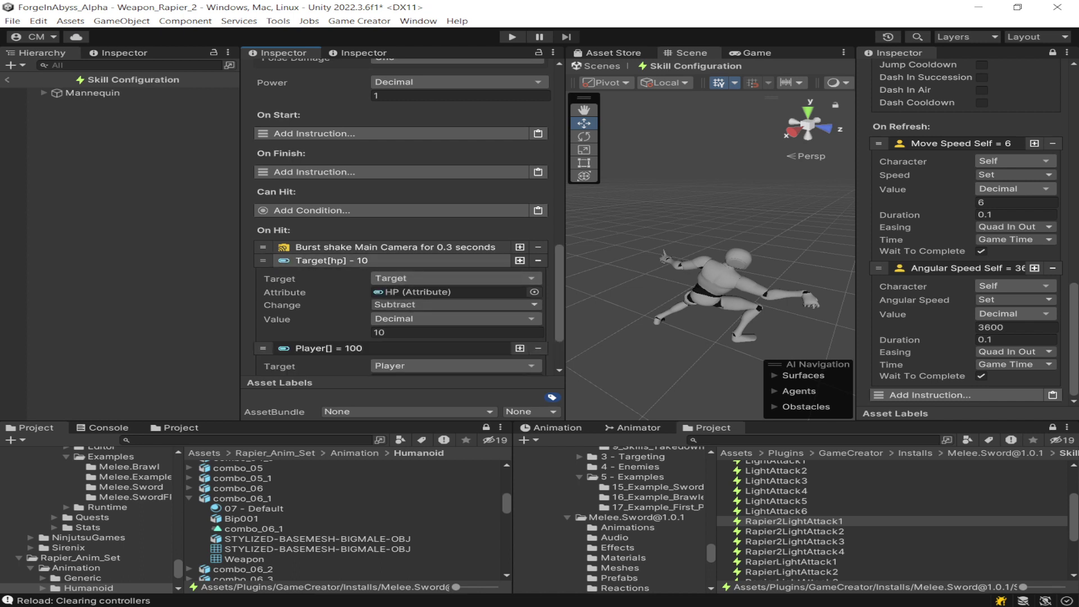
click(405, 261)
click(455, 291)
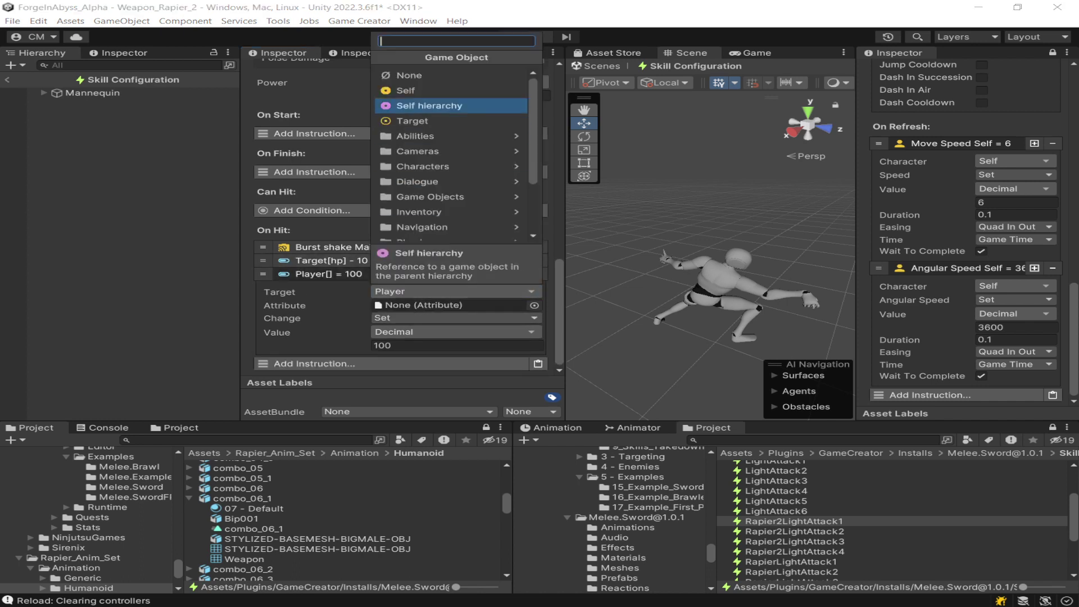
click(412, 121)
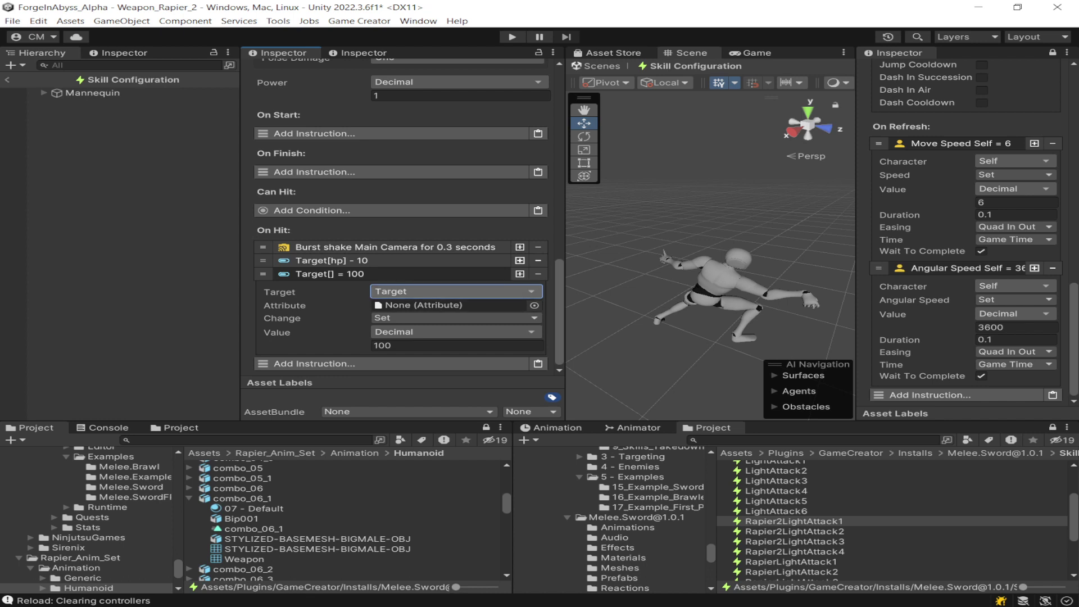
Configure the new Change Attribute instruction to subtract 5 from the target's HP attribute
click(534, 306)
click(574, 185)
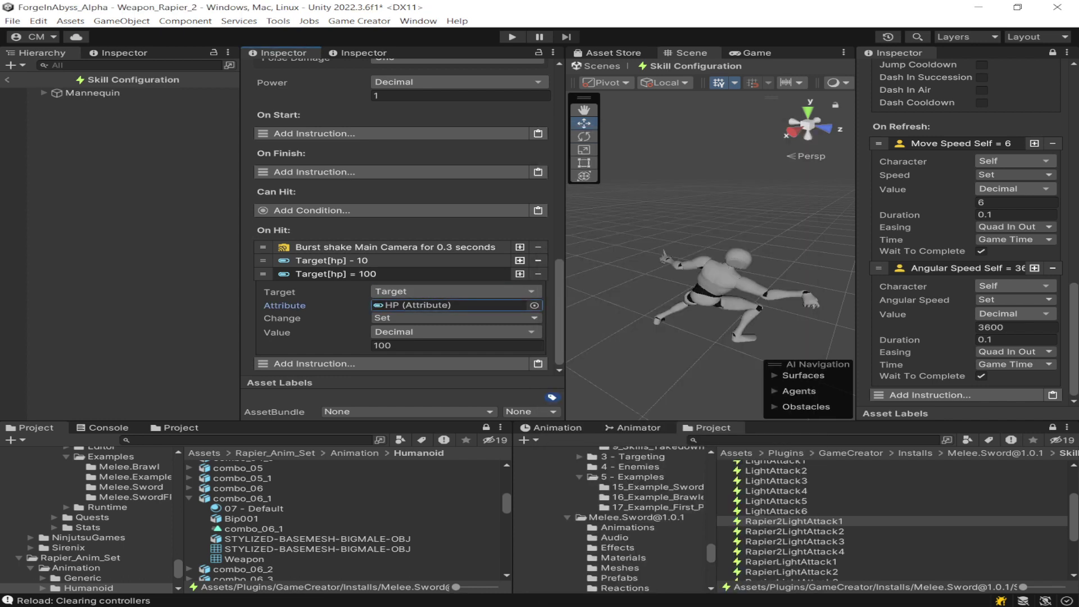
click(455, 318)
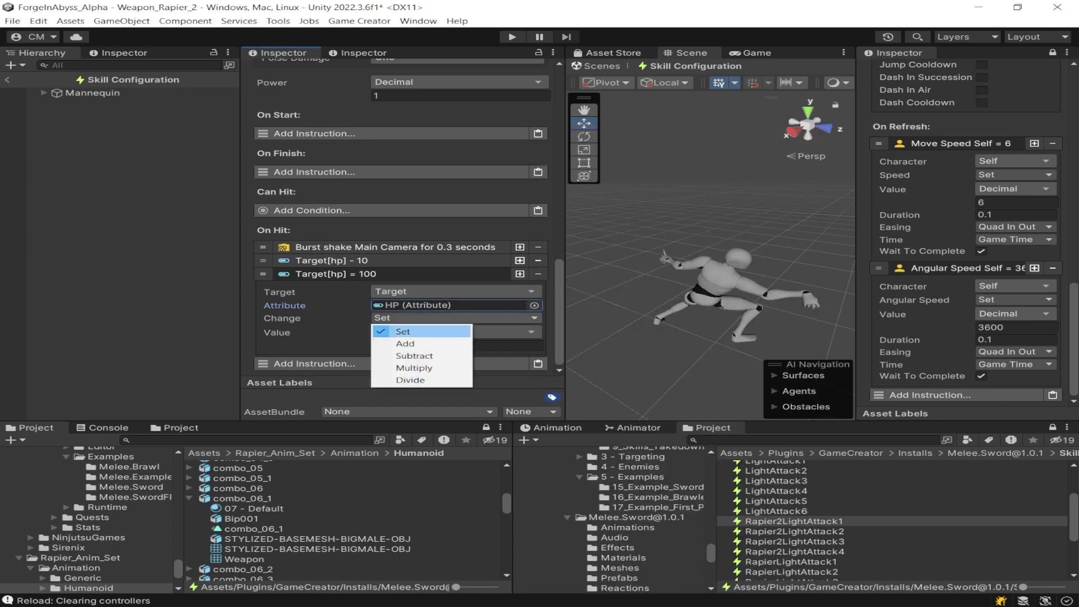
click(405, 356)
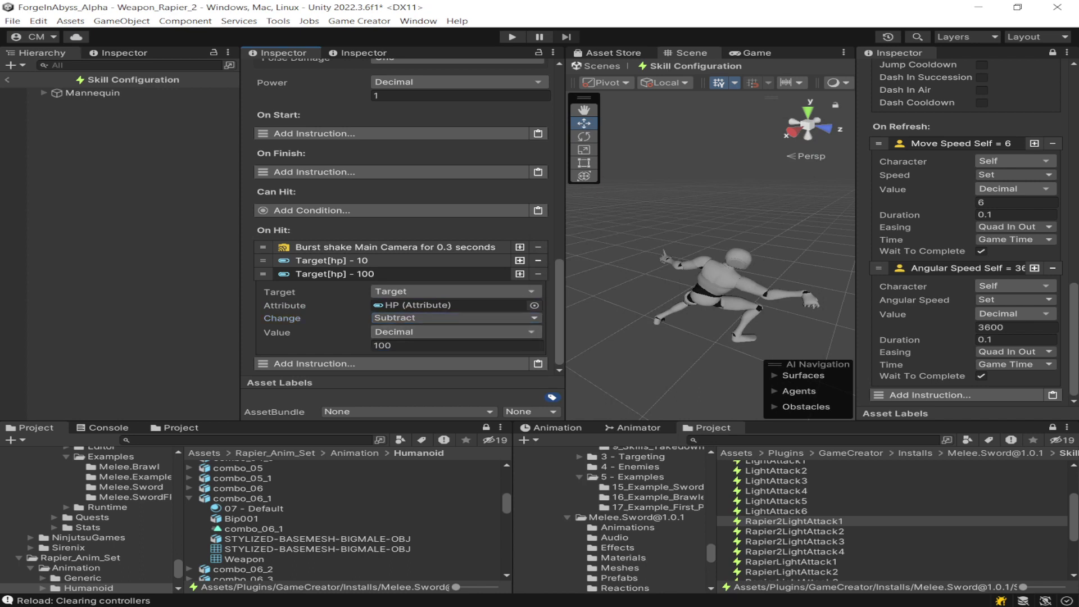
click(382, 345)
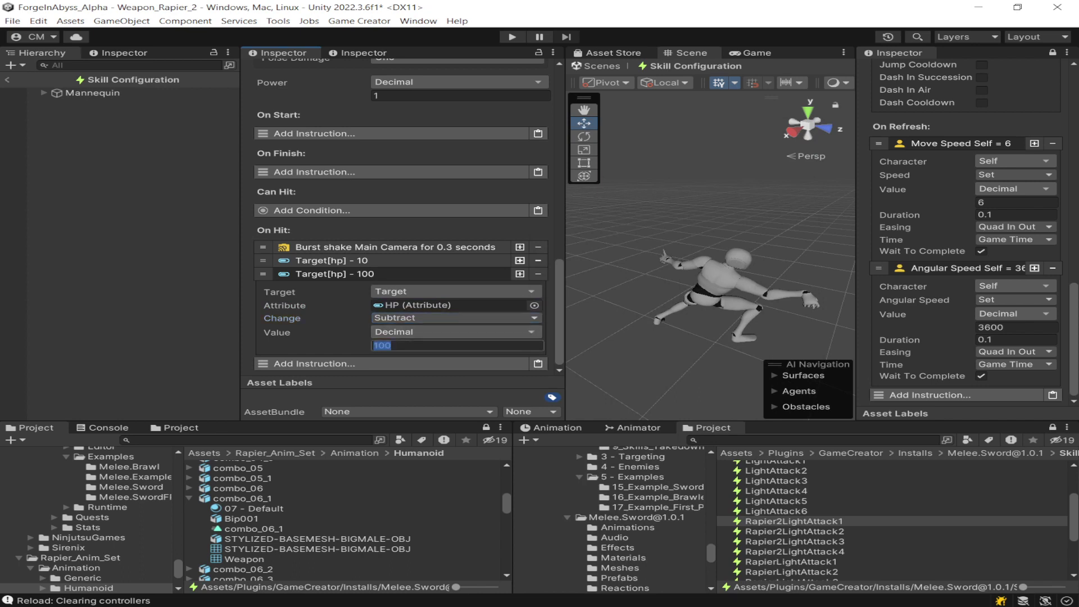
text(5)
Remove the older Target[hp] - 10 instruction from the skill's On Hit list
click(537, 261)
click(328, 342)
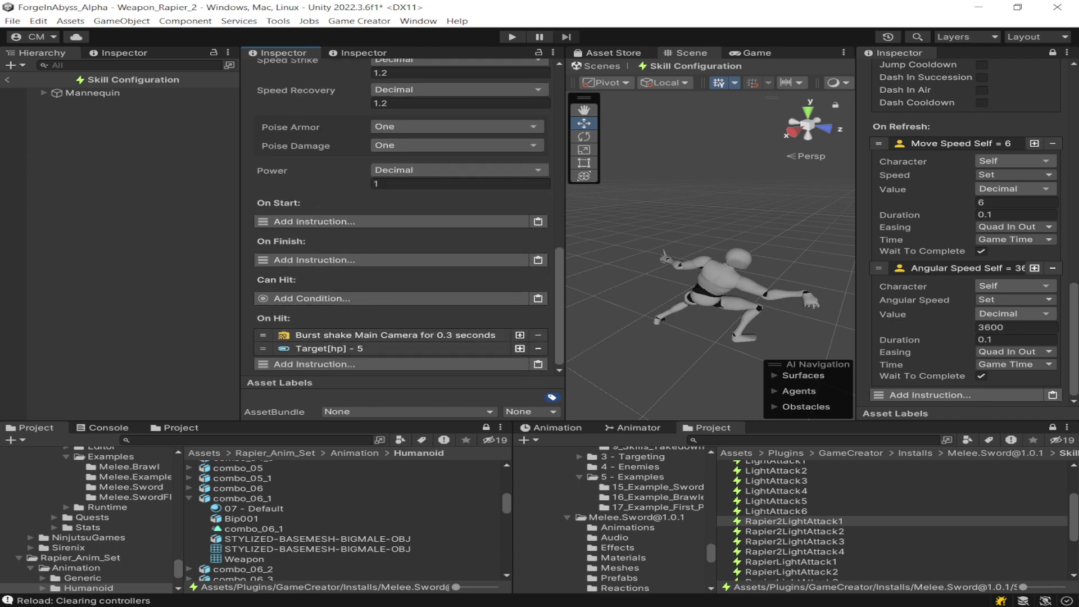
scroll(402, 220, up, 10)
scroll(402, 219, down, 4)
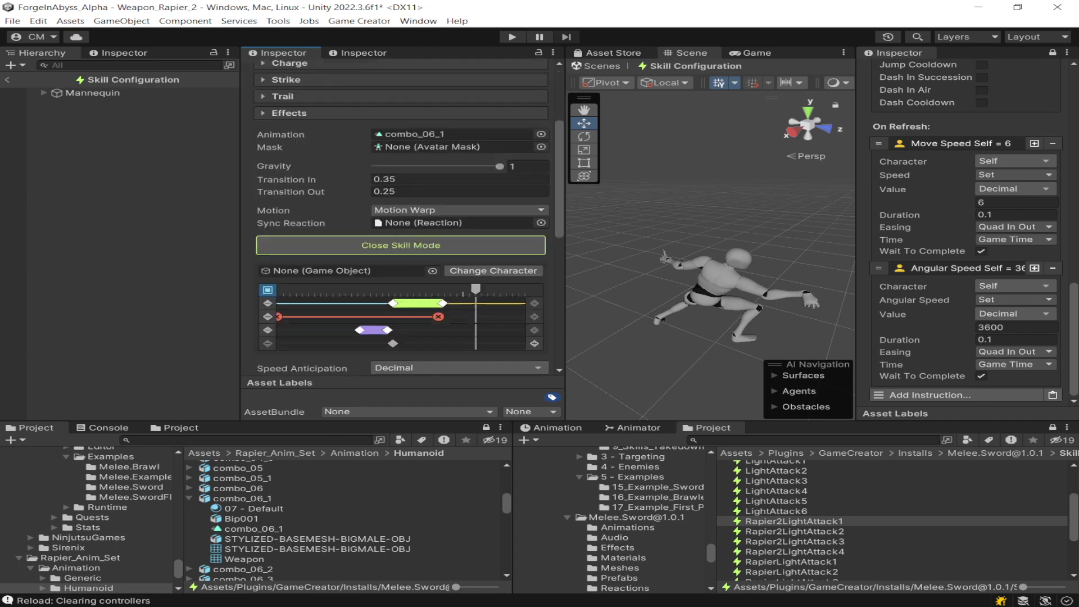
scroll(402, 219, down, 3)
Assign the combo_06_2 clip from the Humanoid folder as the animation of the Rapier2LightAttack2 skill
click(794, 532)
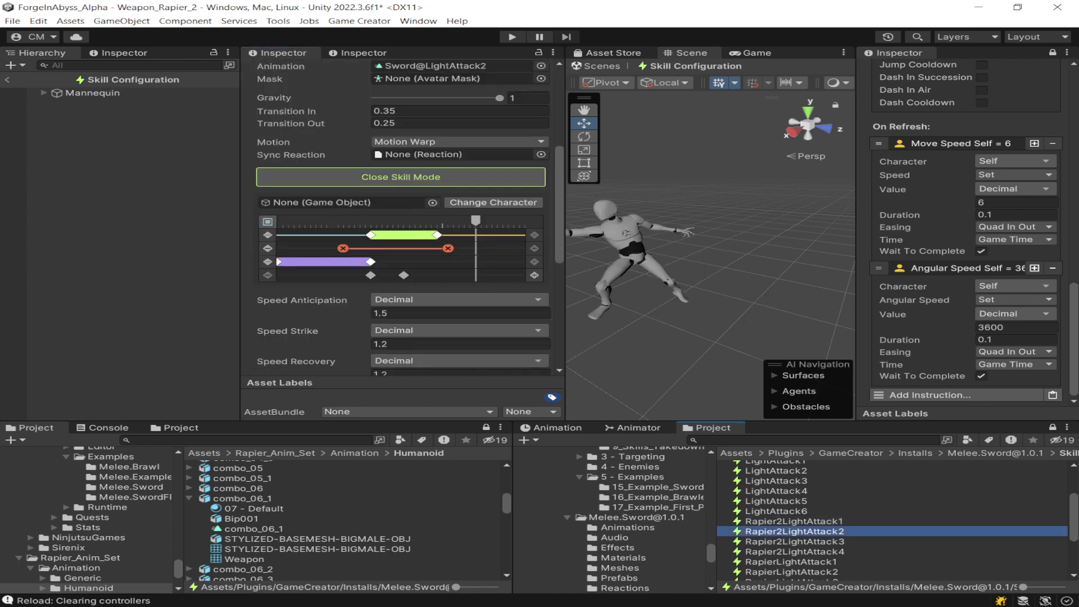
scroll(402, 220, up, 4)
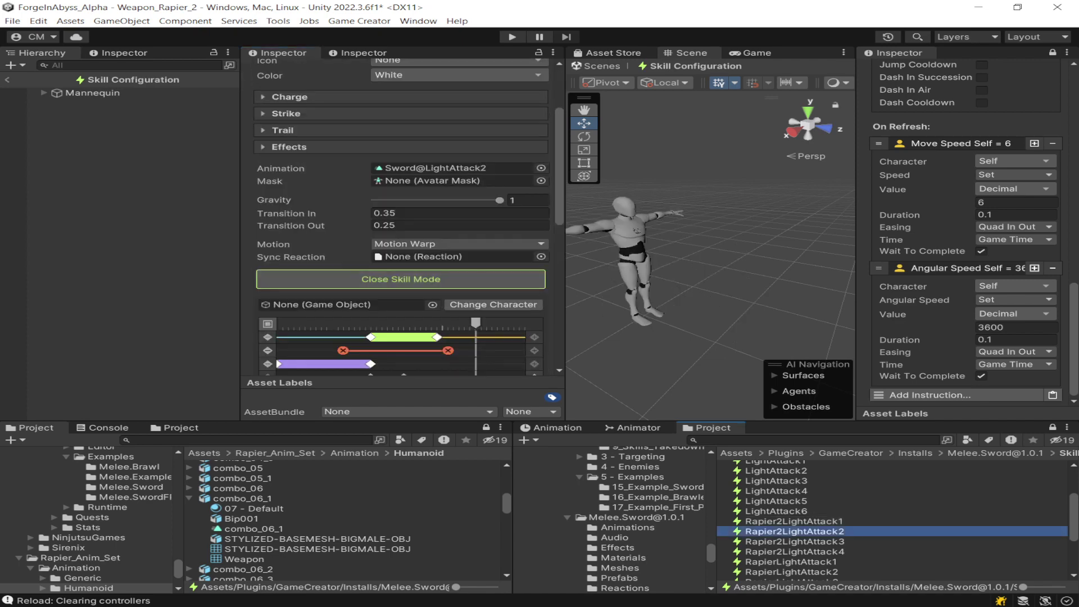
scroll(402, 225, up, 4)
scroll(401, 225, down, 4)
scroll(402, 225, up, 4)
scroll(402, 225, down, 4)
click(189, 498)
click(189, 508)
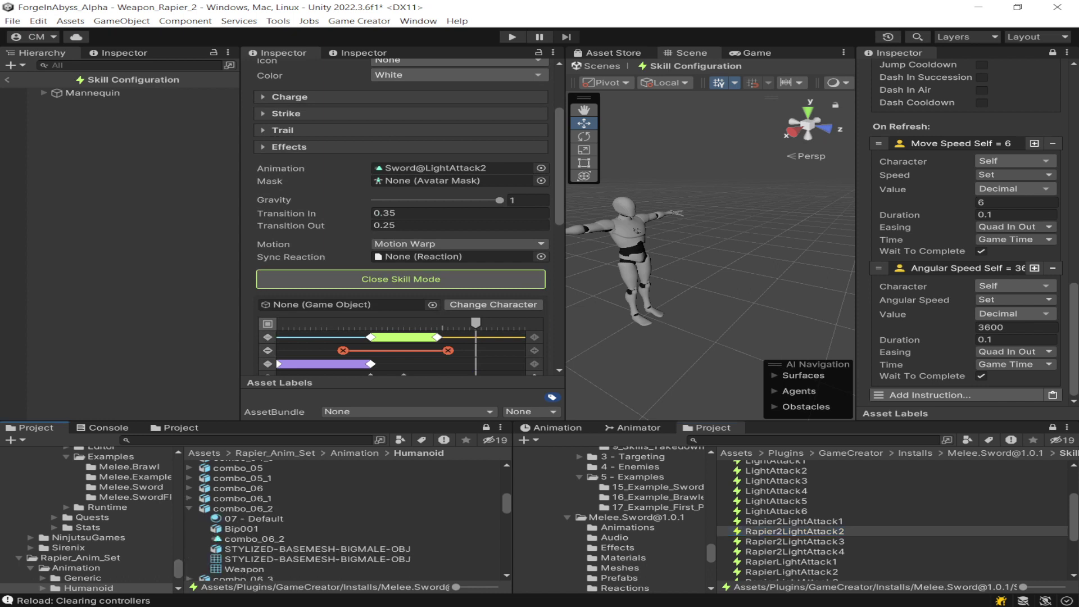
click(254, 539)
drag(254, 538, 449, 167)
Assign the combo_06_3 clip as the animation of the Rapier2LightAttack3 skill
click(794, 541)
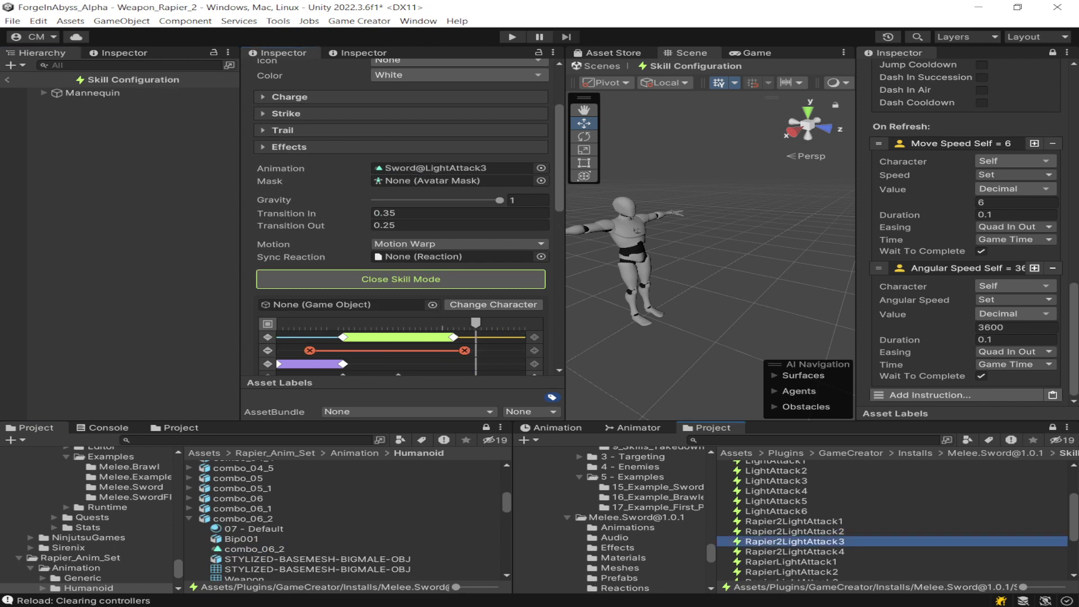
click(189, 518)
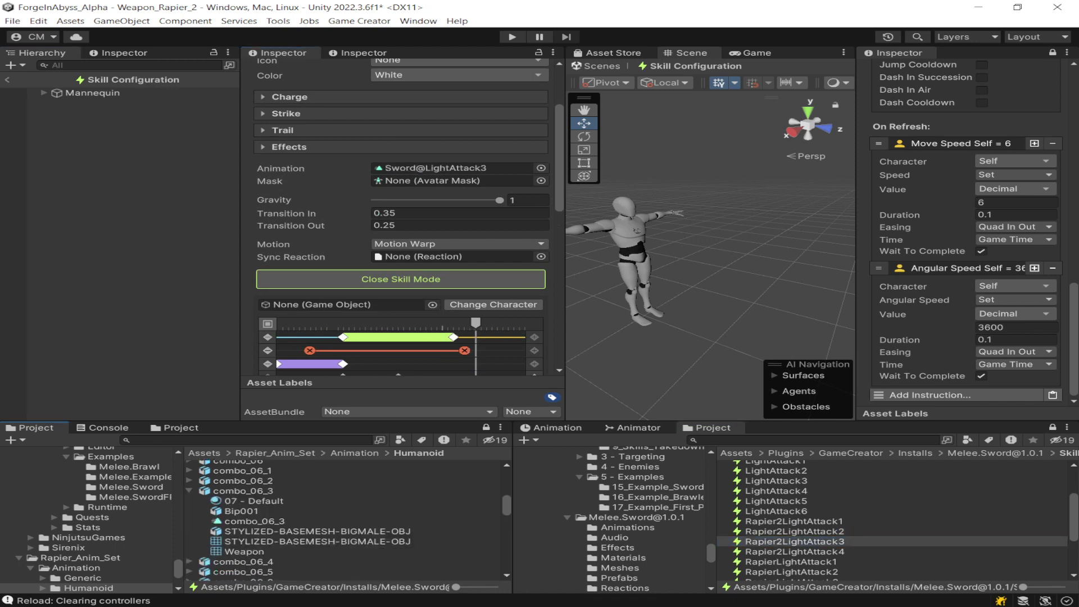
drag(254, 522, 430, 168)
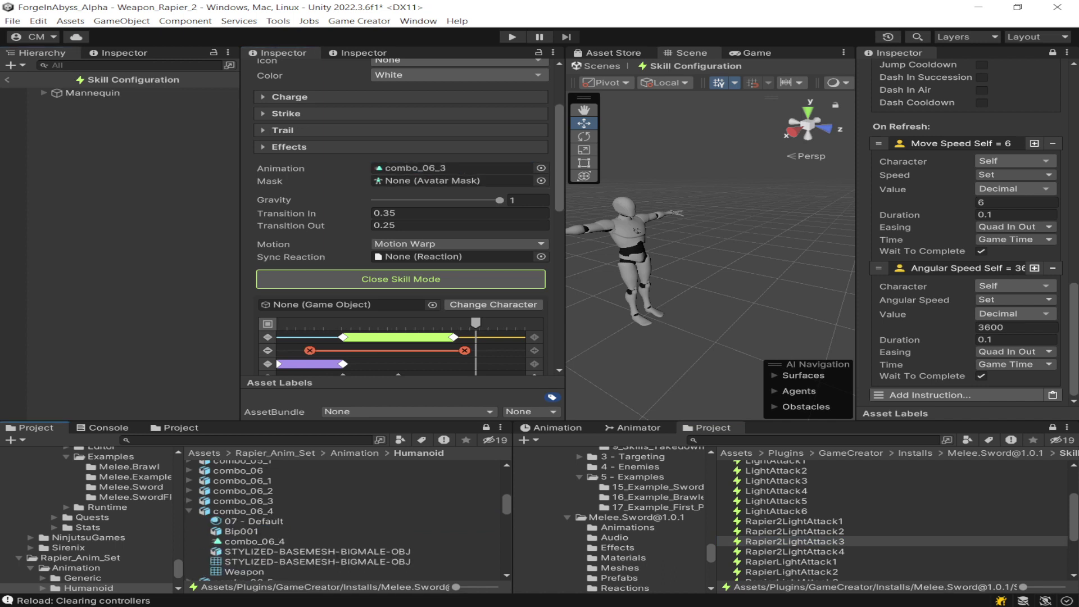
Assign the combo_06_4 clip as the animation of the Rapier2LightAttack4 skill
click(794, 552)
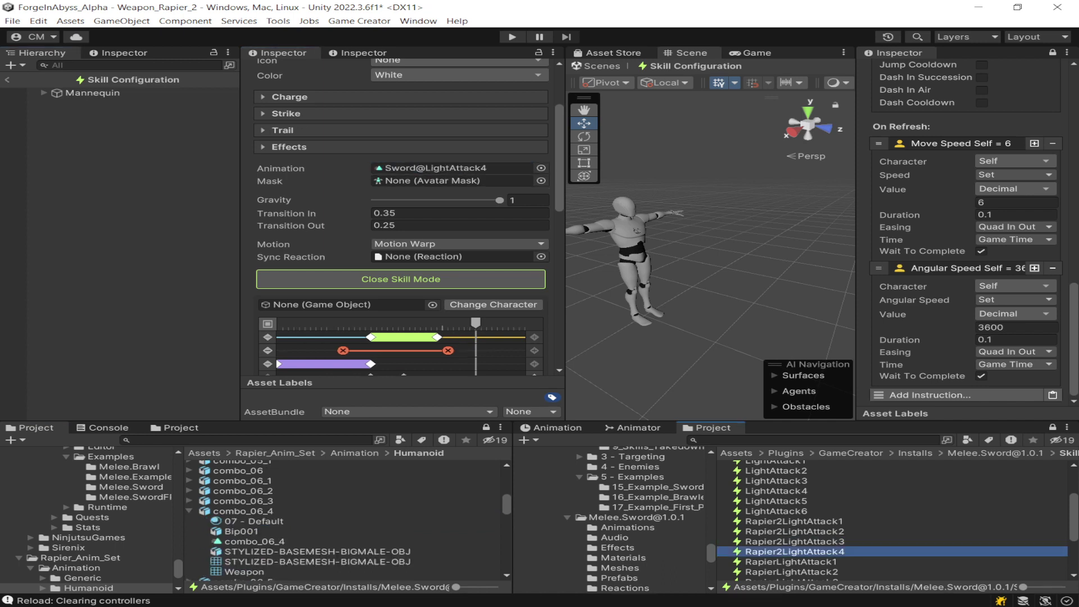
click(254, 542)
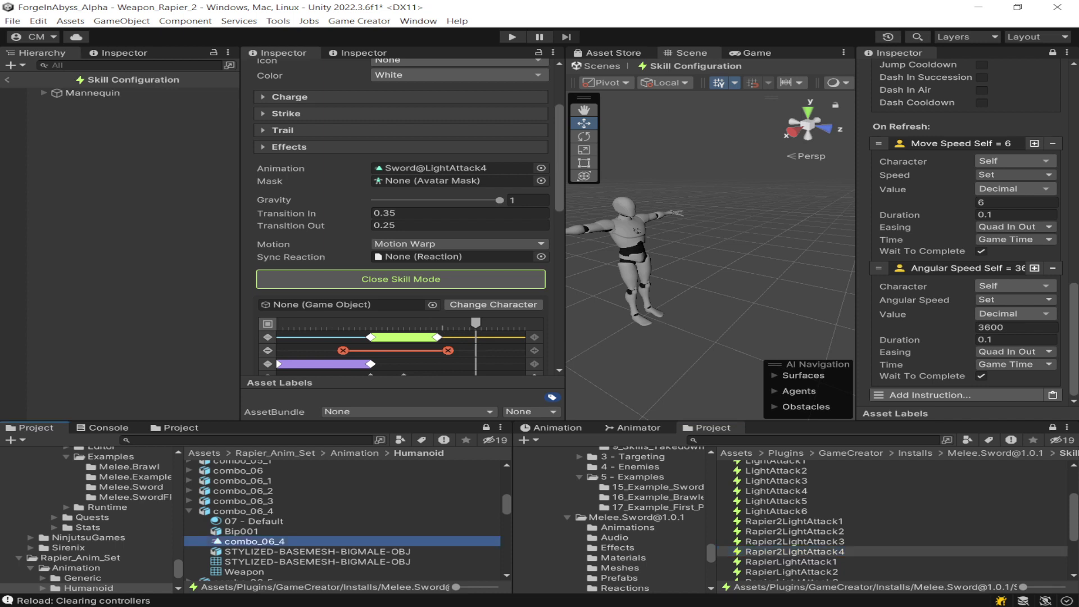
drag(254, 541, 453, 168)
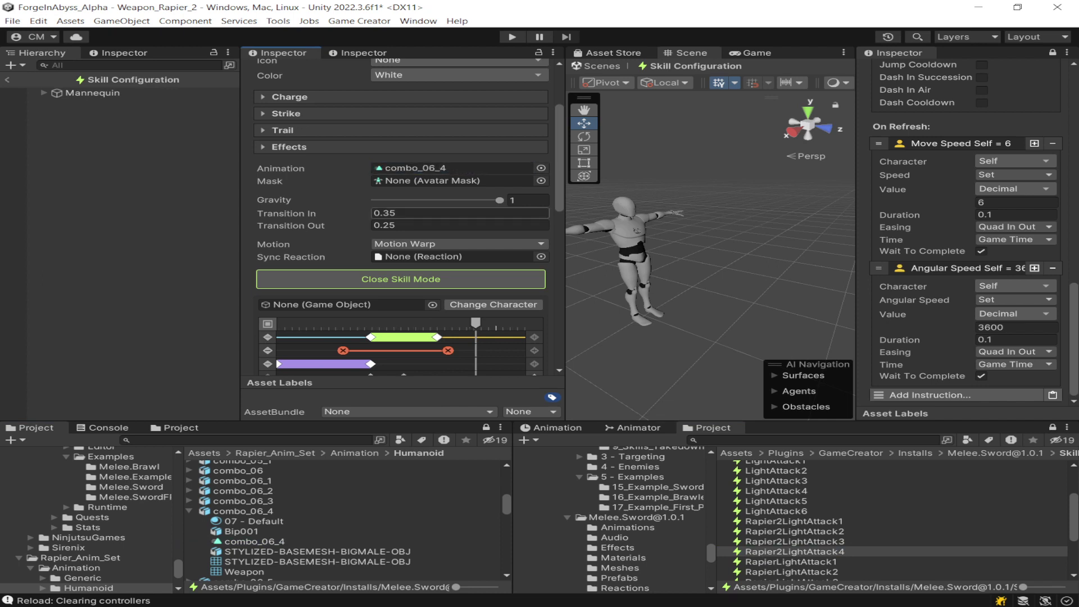
Check the animation and timing settings across the Rapier2LightAttack2, 3 and 4 skills
scroll(402, 216, up, 3)
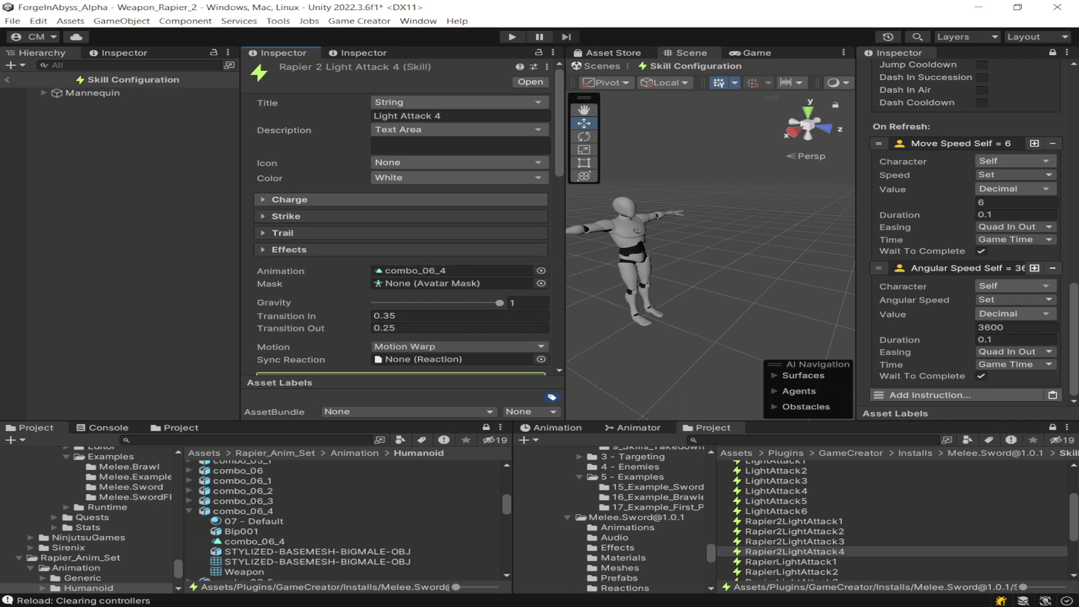
click(794, 541)
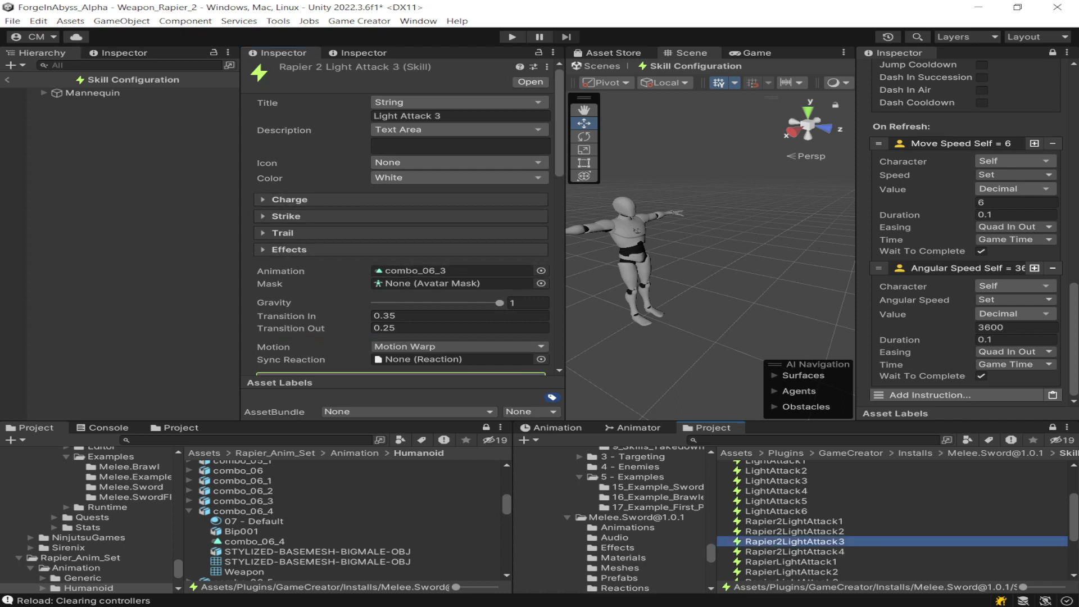
scroll(402, 225, down, 5)
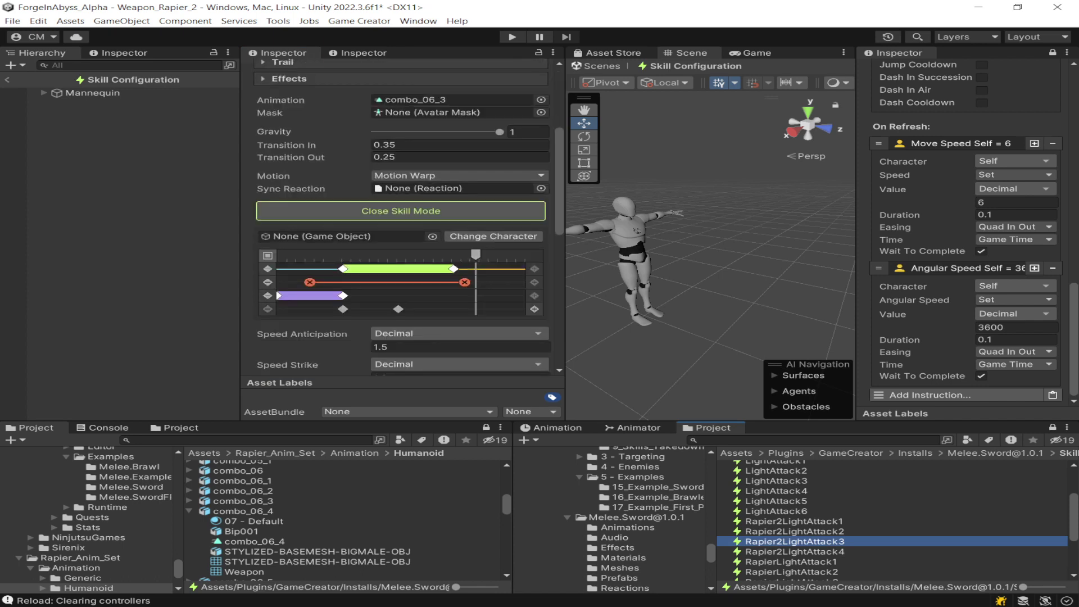
click(794, 531)
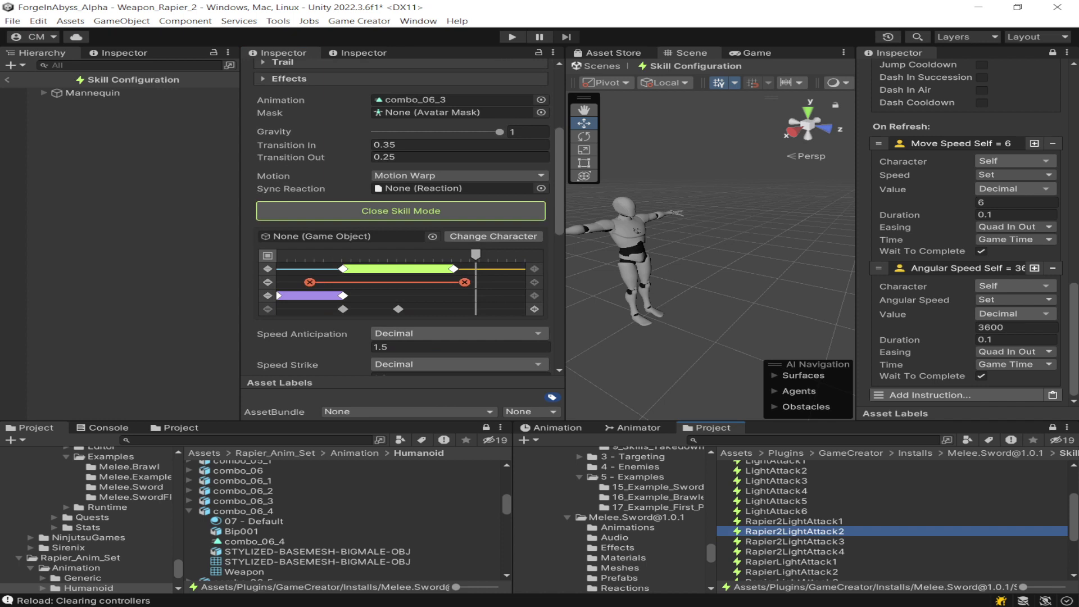
click(794, 552)
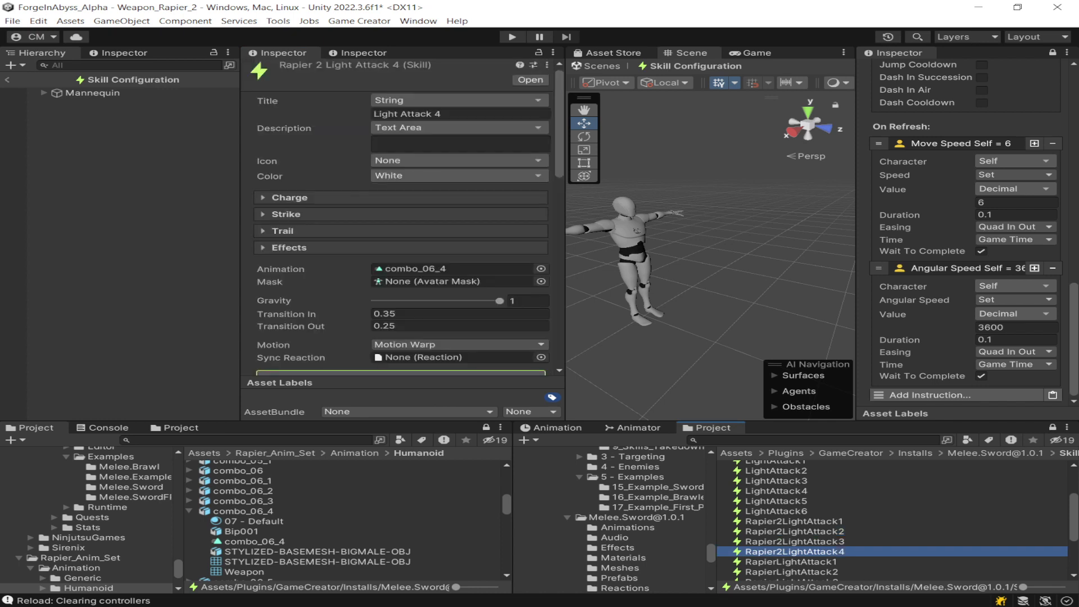
click(794, 541)
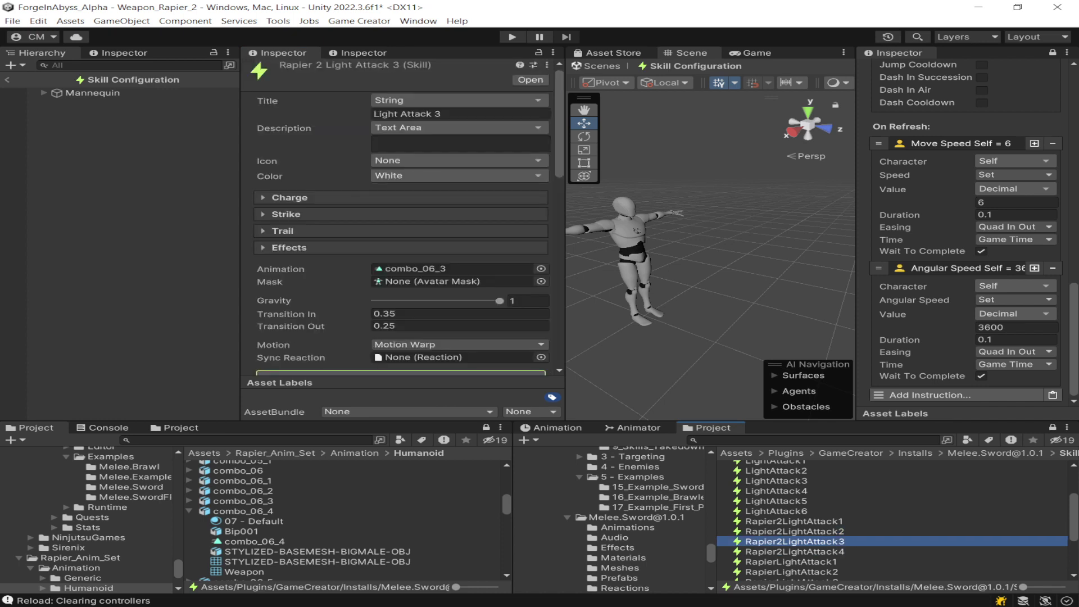
Leave the skill configuration and locate the Rapier_Weapon2 asset used by Hero_Rapier's Trigger_Equip, unlocking the project browser for this
click(7, 80)
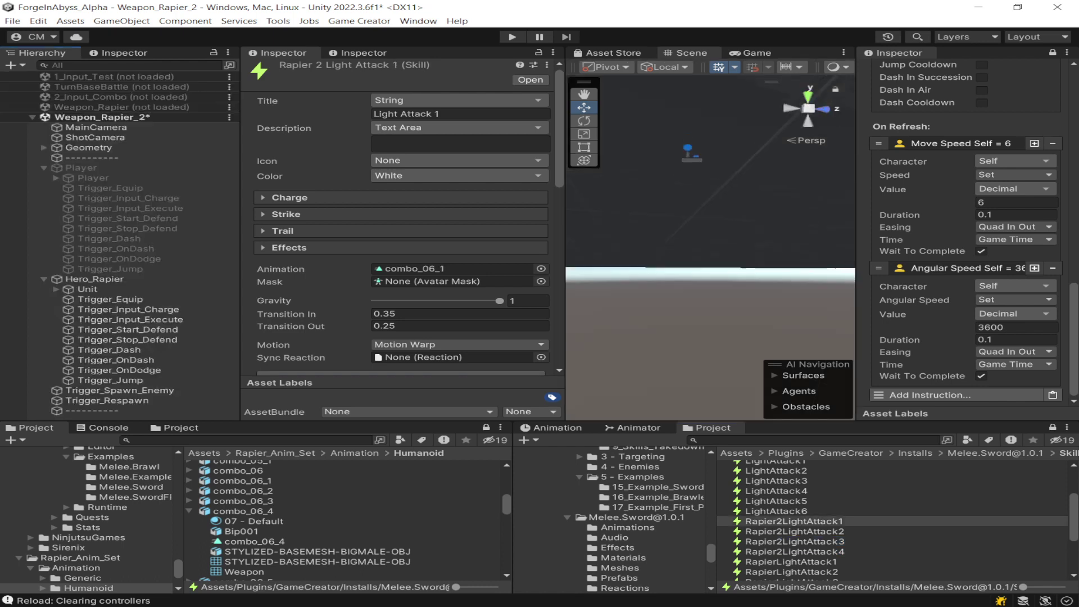
click(110, 300)
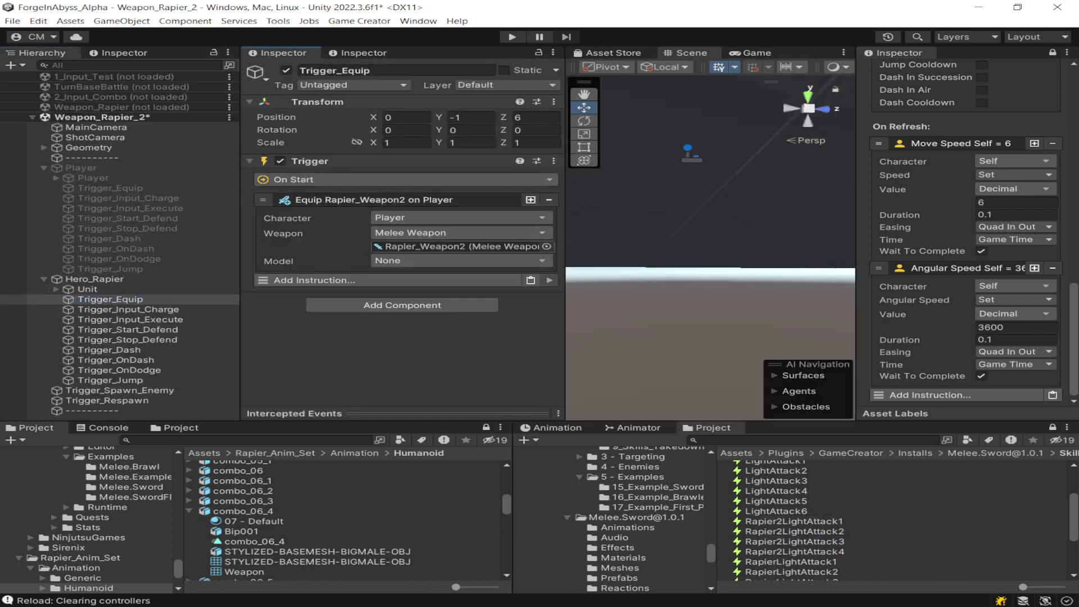
click(461, 246)
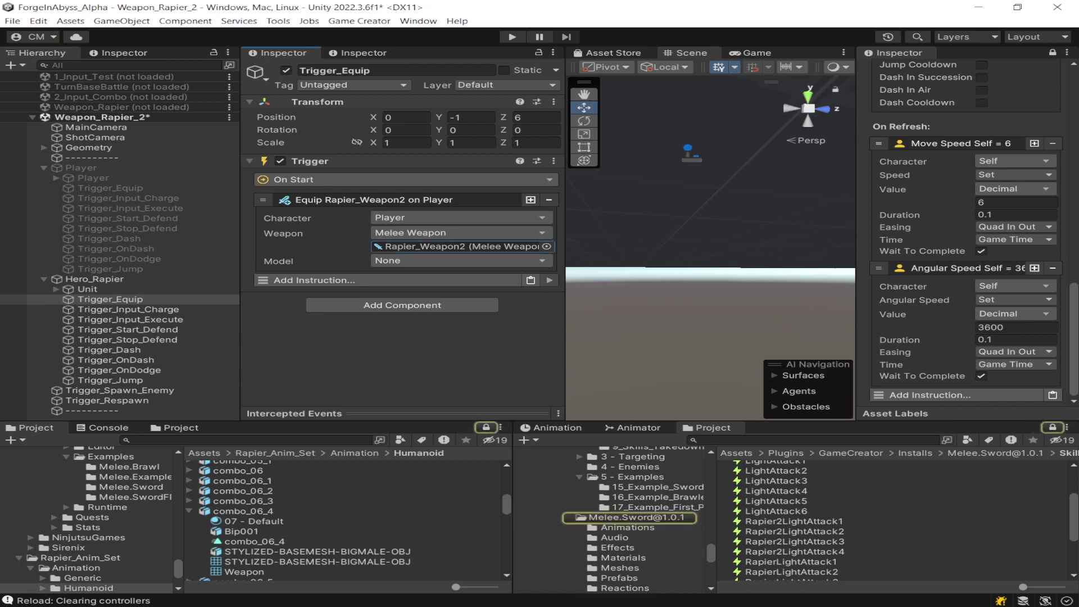
click(486, 427)
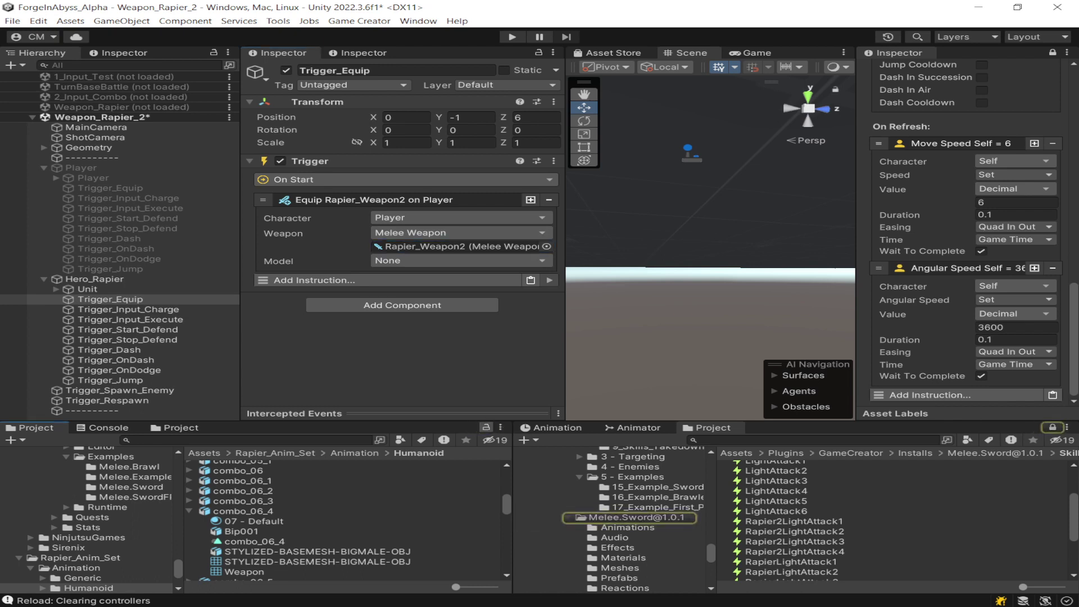
click(461, 246)
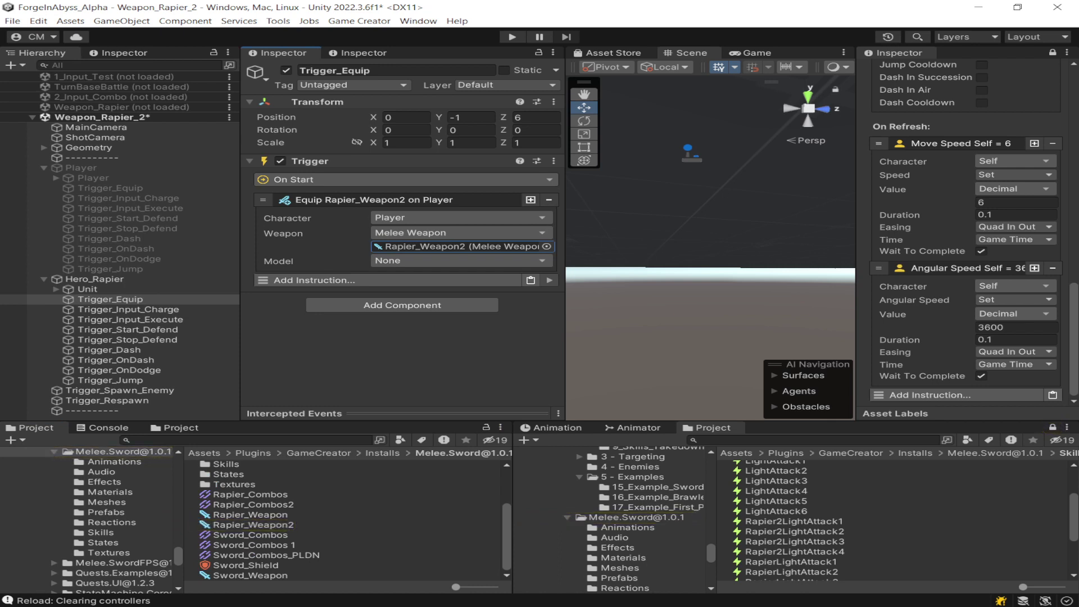
Run the scene and inspect the Rapier 2 Light Attack chain in Rapier_Combos2, widening the combo tree
click(512, 37)
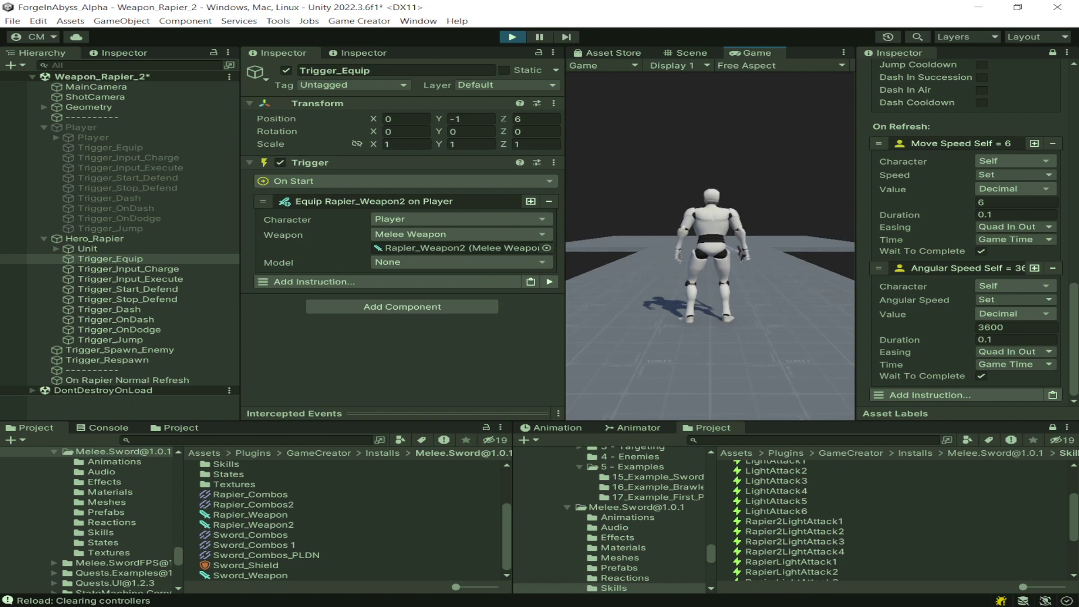
click(253, 504)
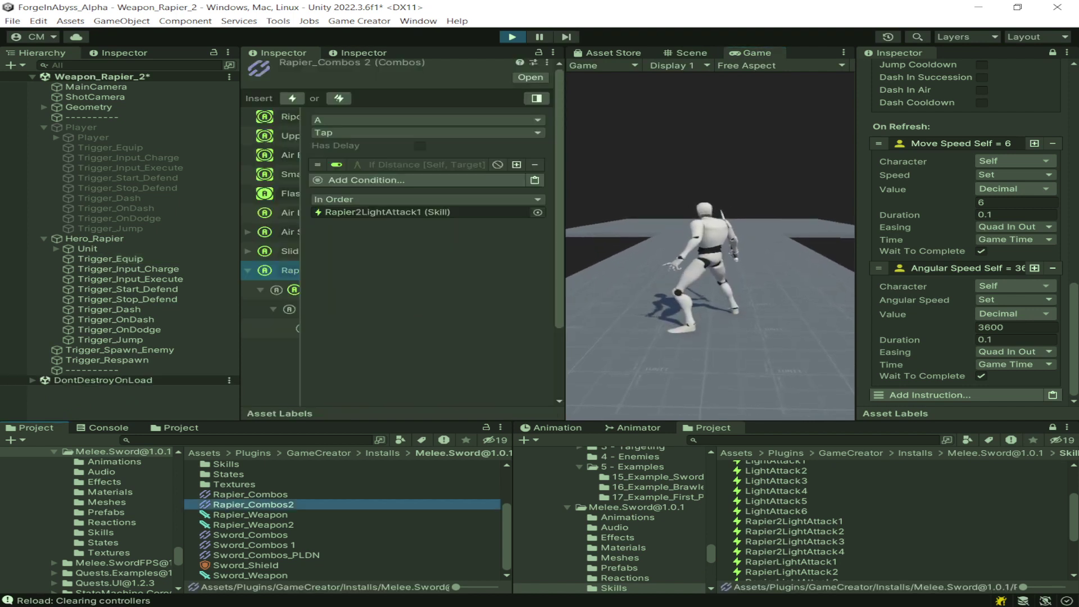
drag(299, 257, 434, 253)
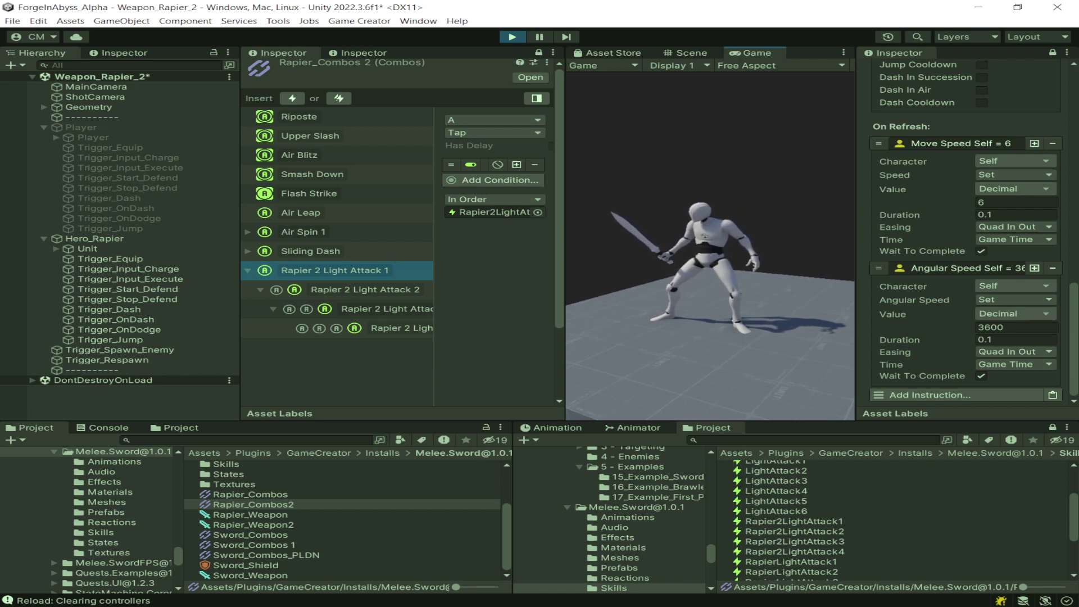
Set Rapier_Combos2 as the Combos asset of Rapier_Weapon2 and try its attacks in the running game
click(253, 525)
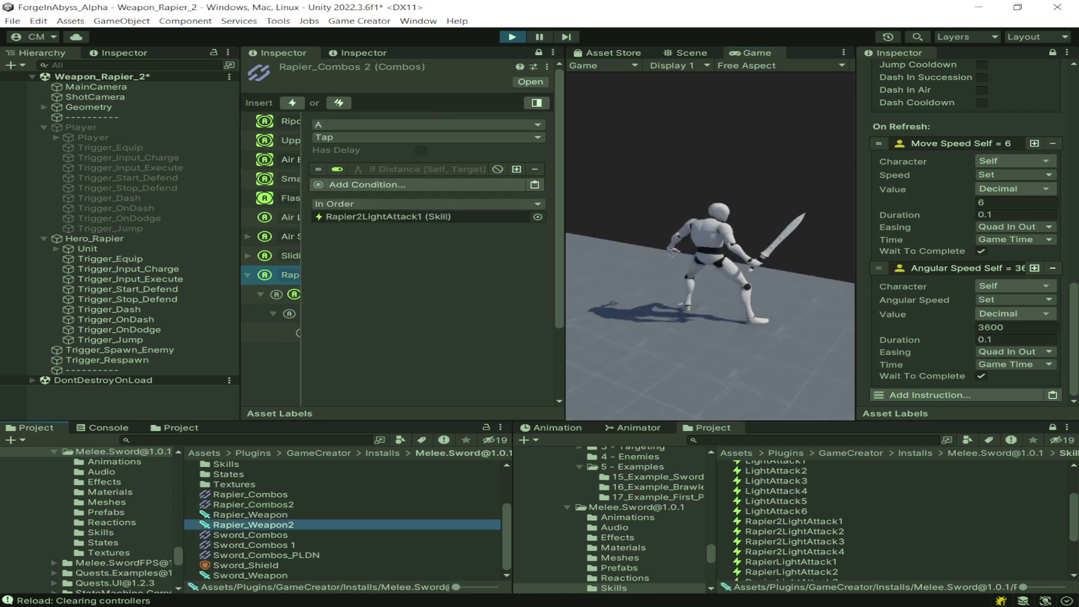
click(538, 53)
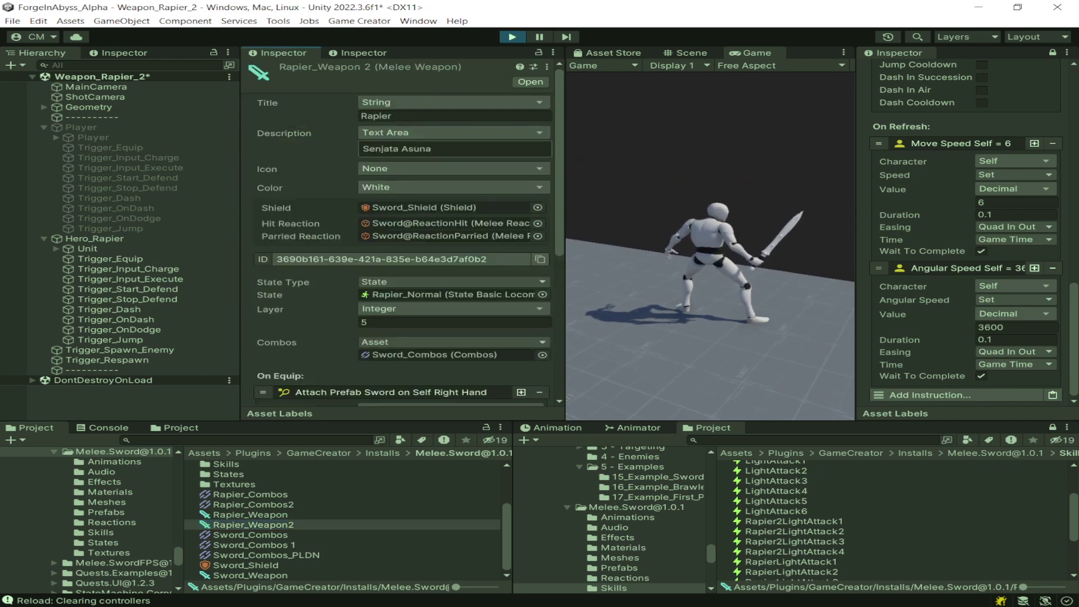
scroll(403, 234, down, 2)
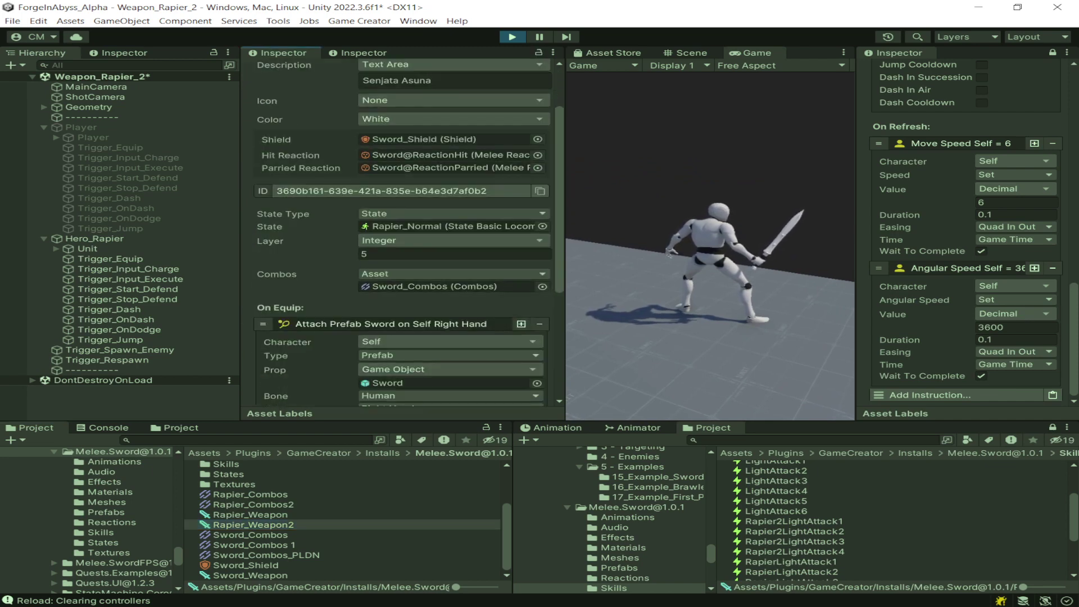
scroll(402, 233, down, 5)
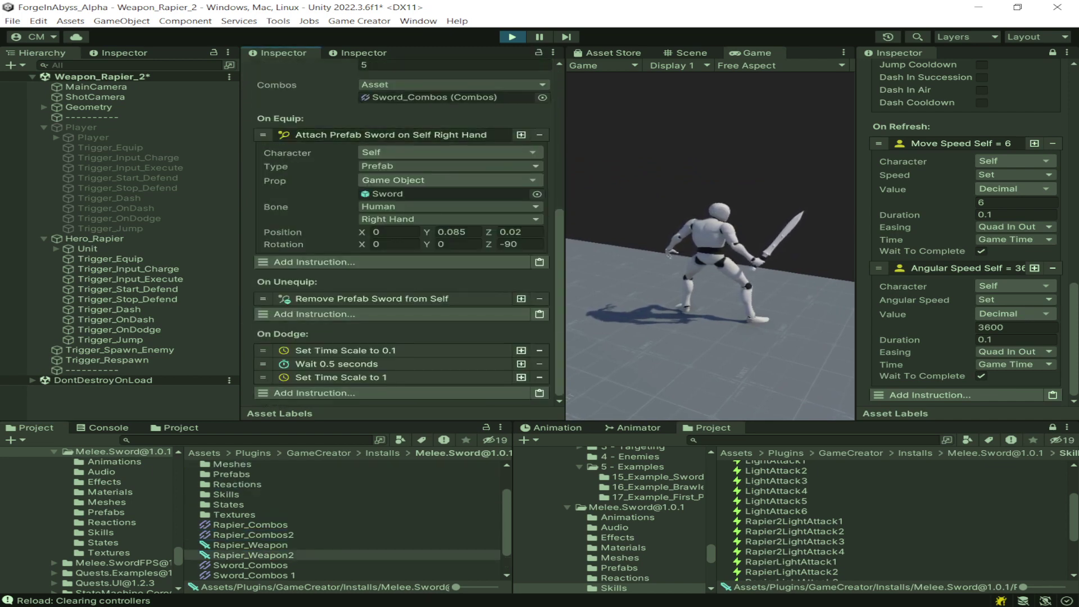
drag(253, 534, 450, 97)
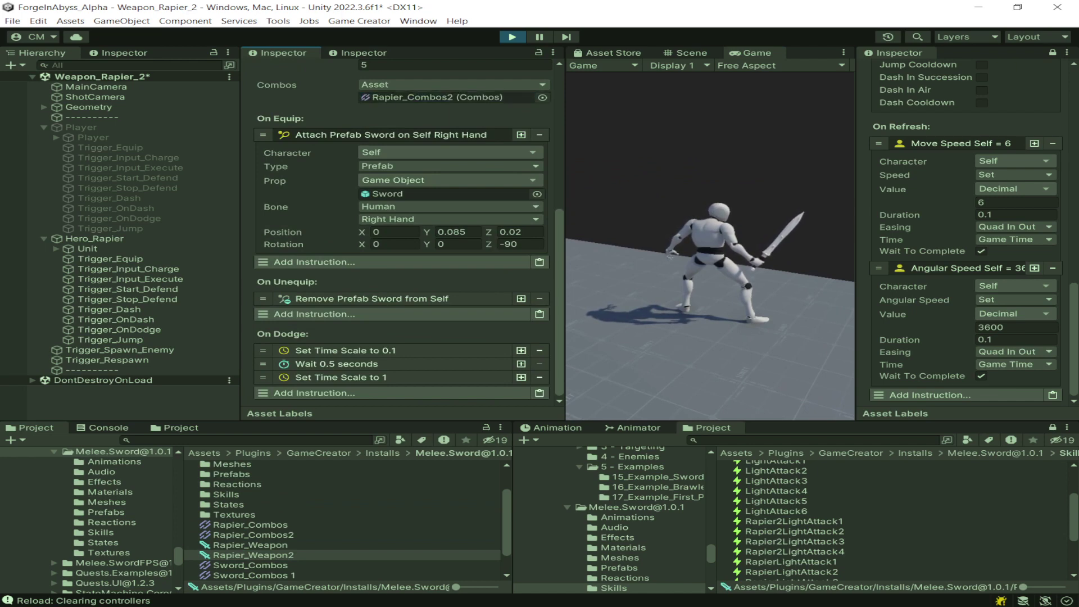
click(710, 246)
click(710, 246)
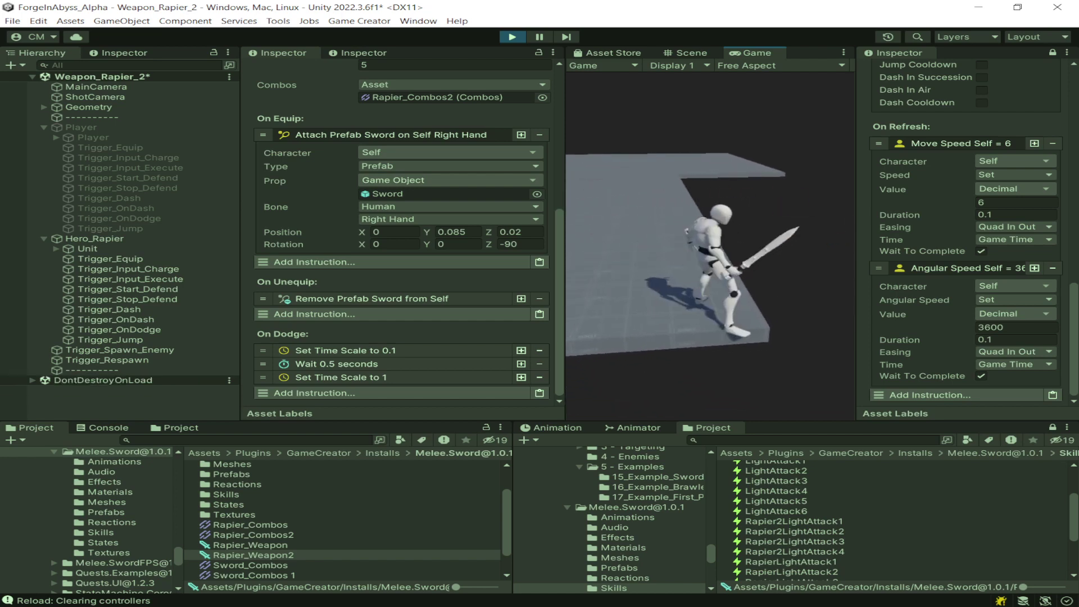
Check the Rapier2LightAttack3 skill settings and bring up Rapier_Combos2 in the second inspector, unlocking it
scroll(399, 298, up, 8)
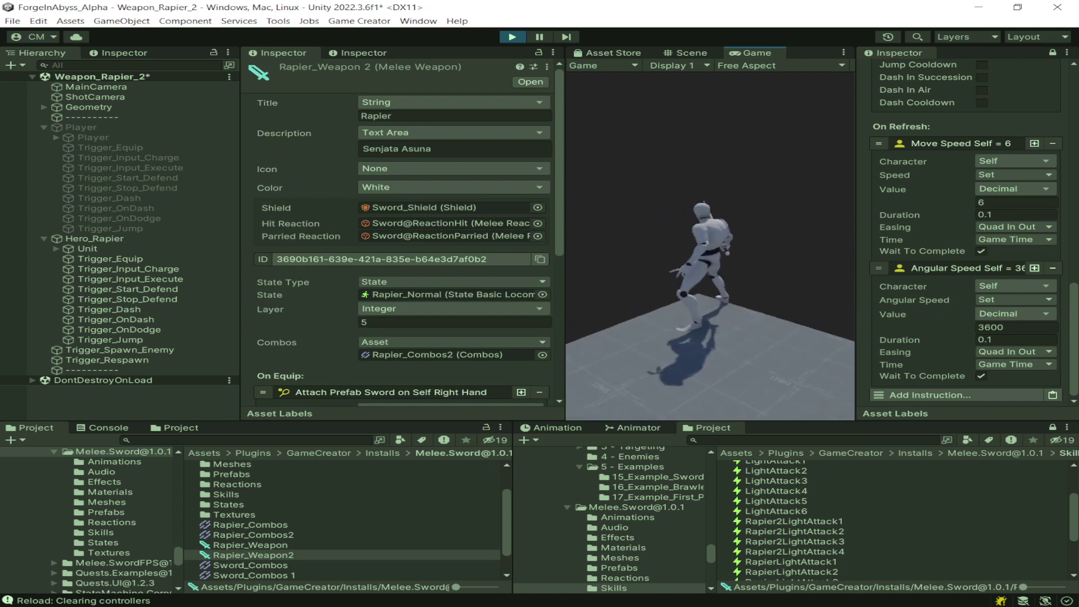
click(794, 541)
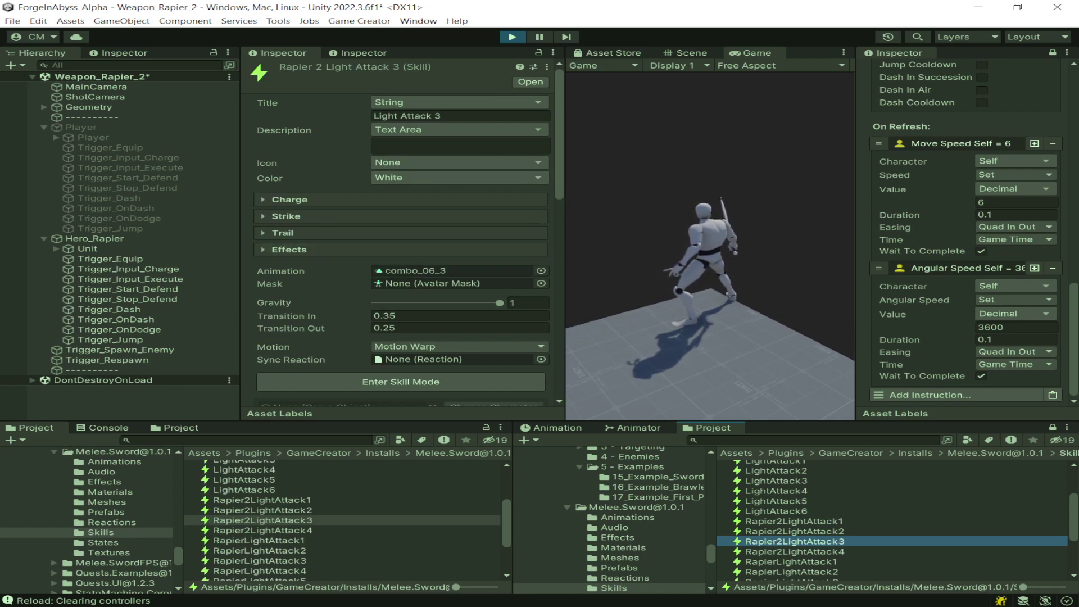
click(363, 52)
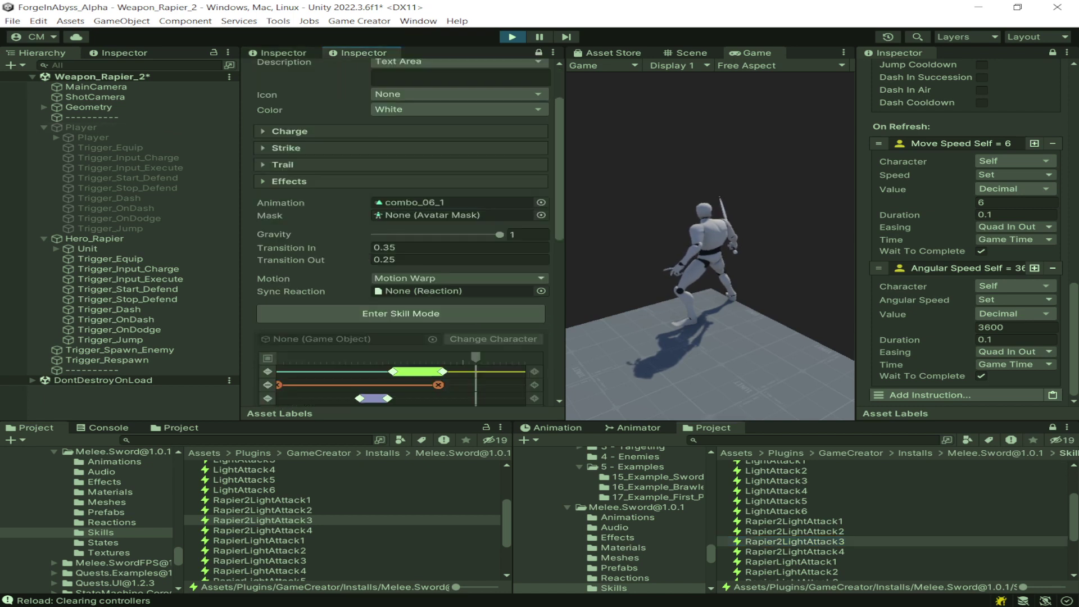
scroll(342, 520, up, 3)
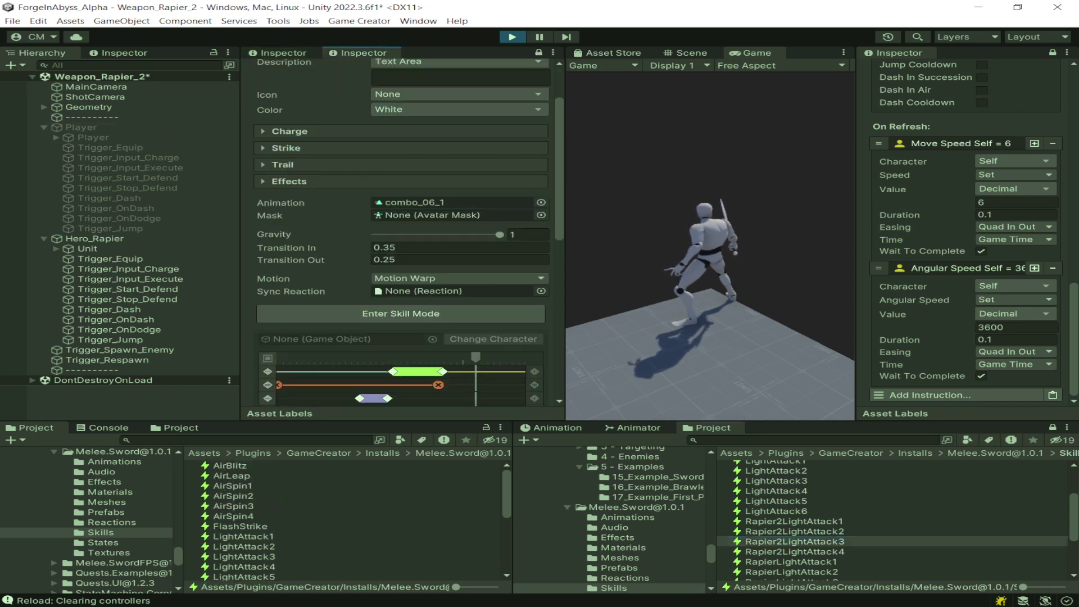
click(462, 453)
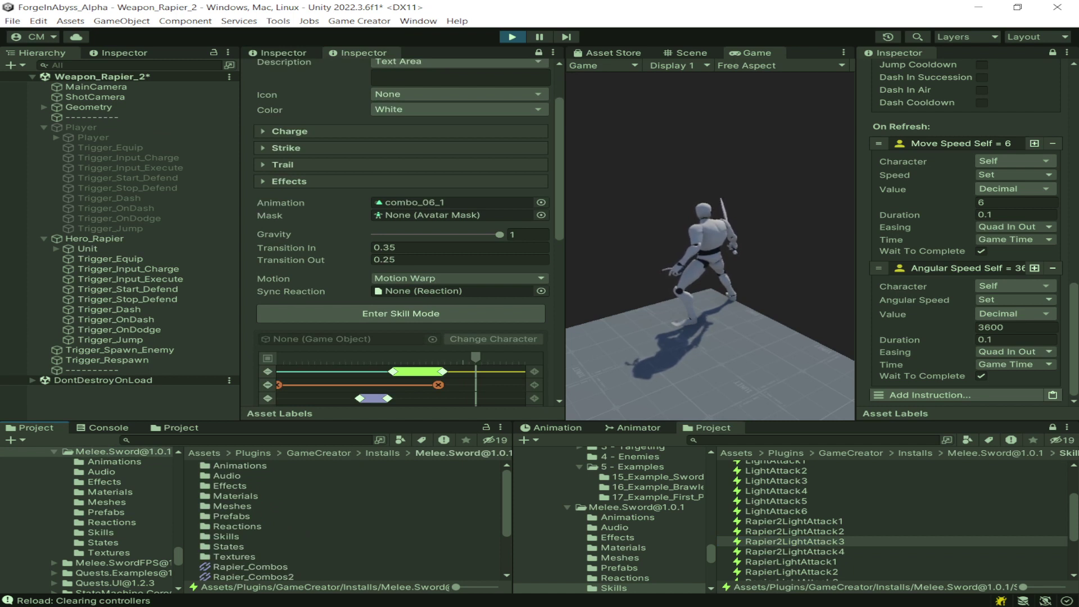
scroll(343, 520, down, 1)
click(253, 538)
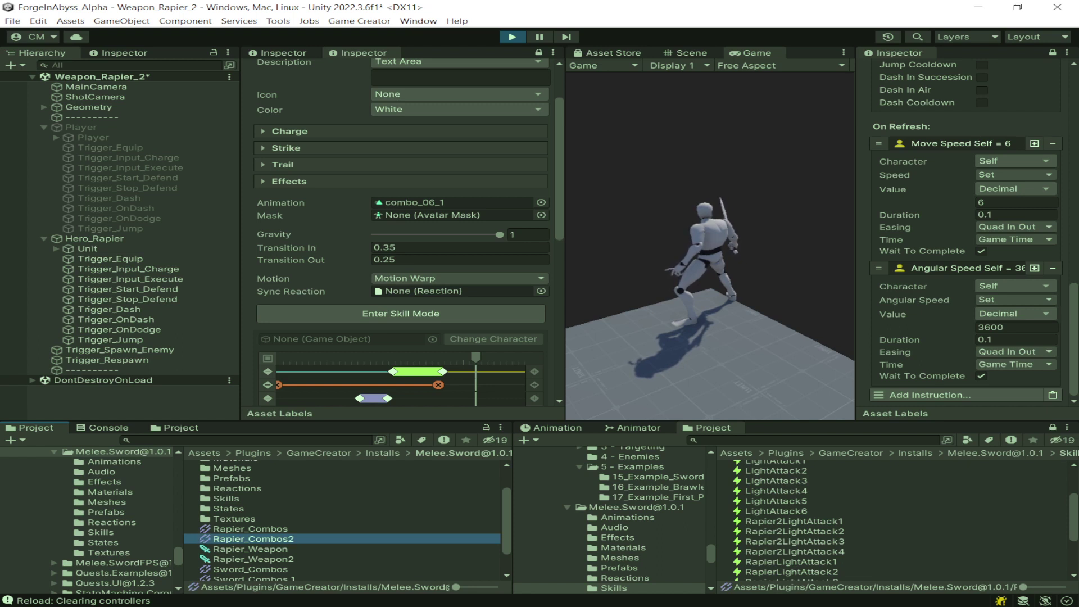
click(538, 53)
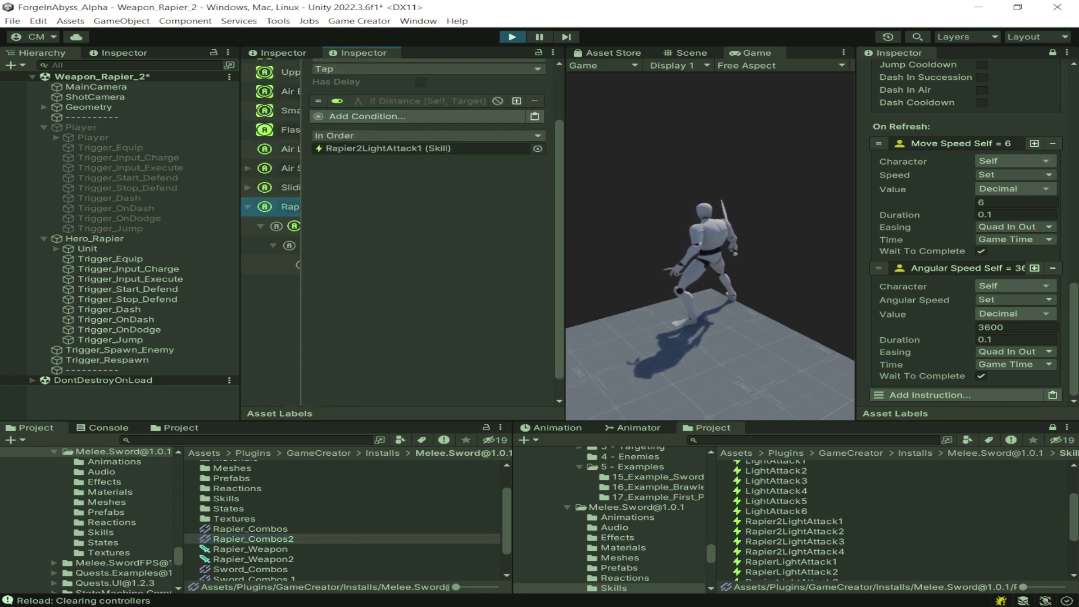
Widen the combo tree, move Rapier 2 Light Attack 4 directly under Rapier 2 Light Attack 2 and nest Rapier 2 Light Attack 3 beneath it
drag(300, 265, 553, 264)
drag(393, 264, 394, 236)
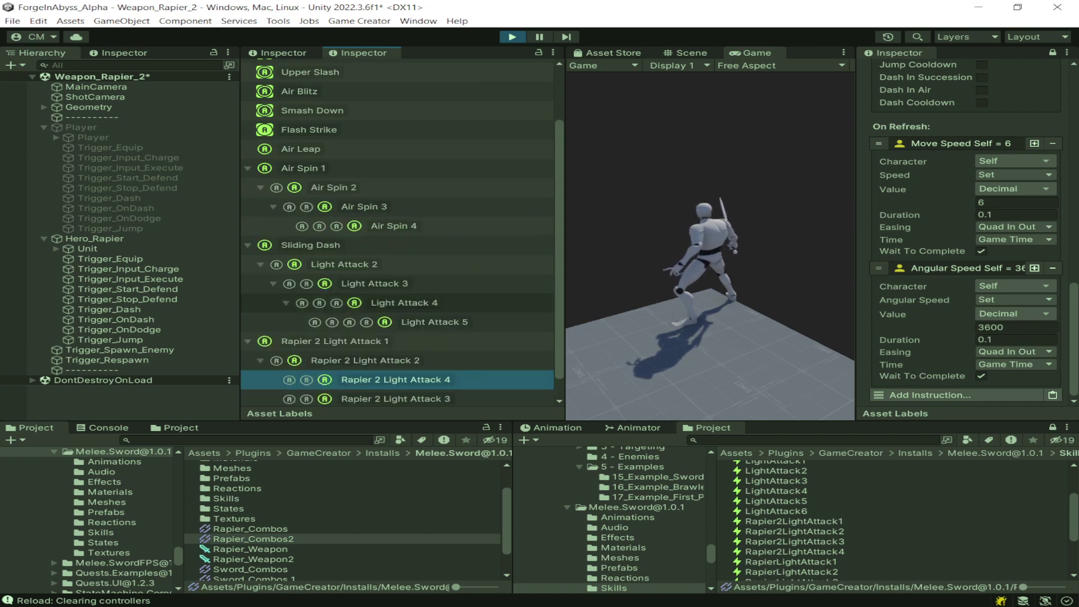
scroll(393, 303, down, 1)
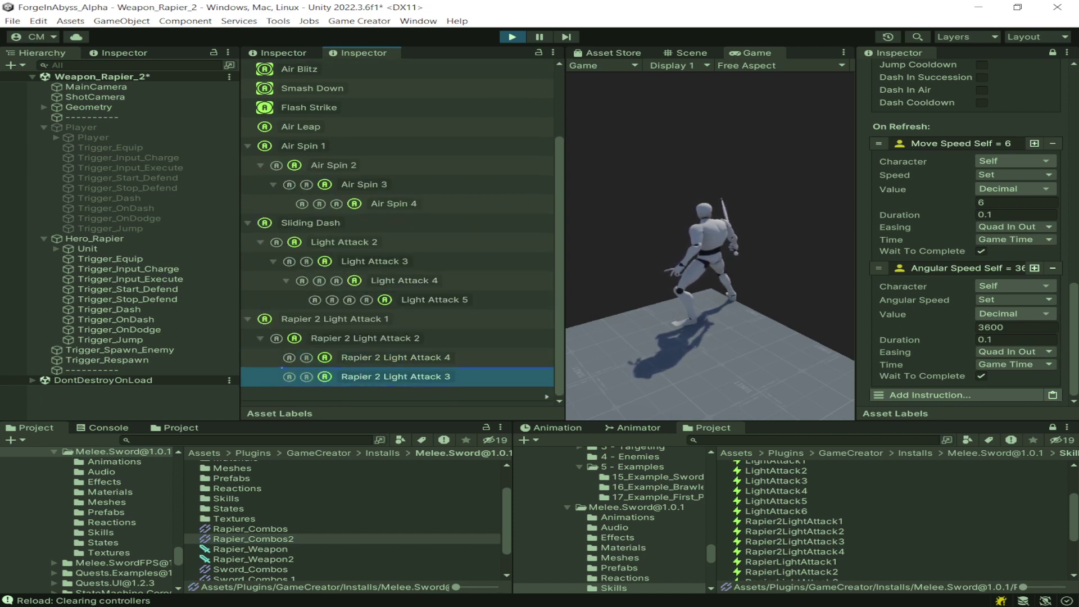
drag(395, 376, 395, 357)
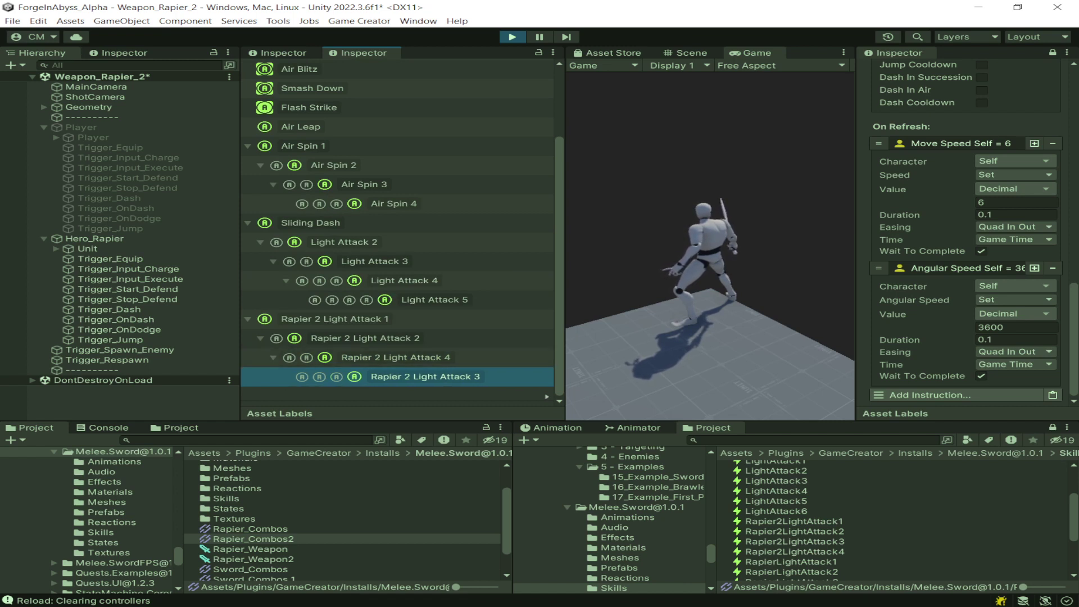
Try the reordered chain in the running game and restore Rapier 2 Light Attack 3 under Attack 2 with Attack 4 nested beneath it
click(710, 245)
click(710, 245)
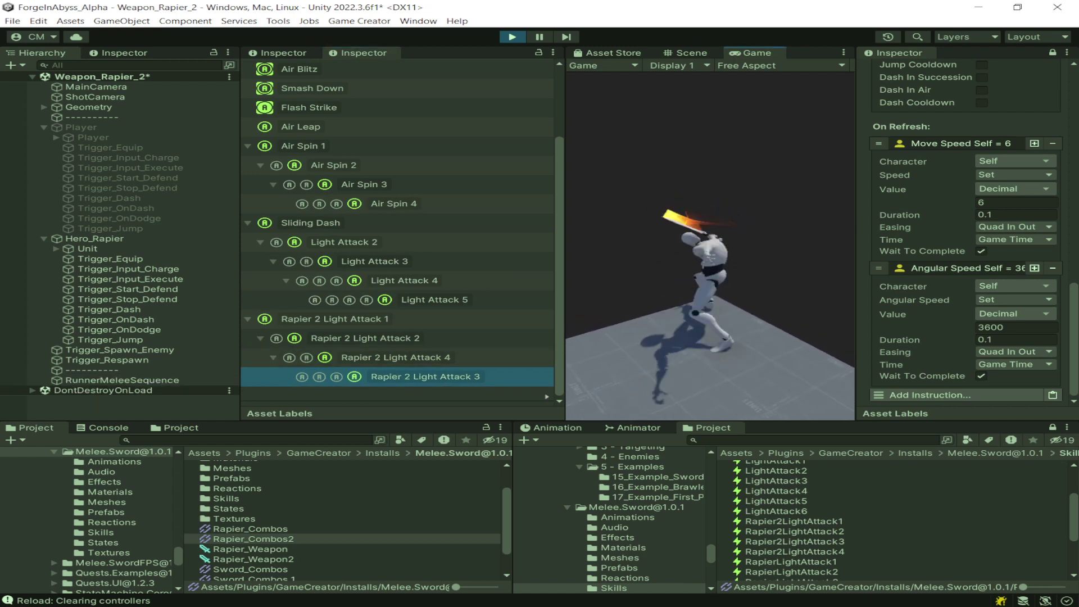
click(710, 246)
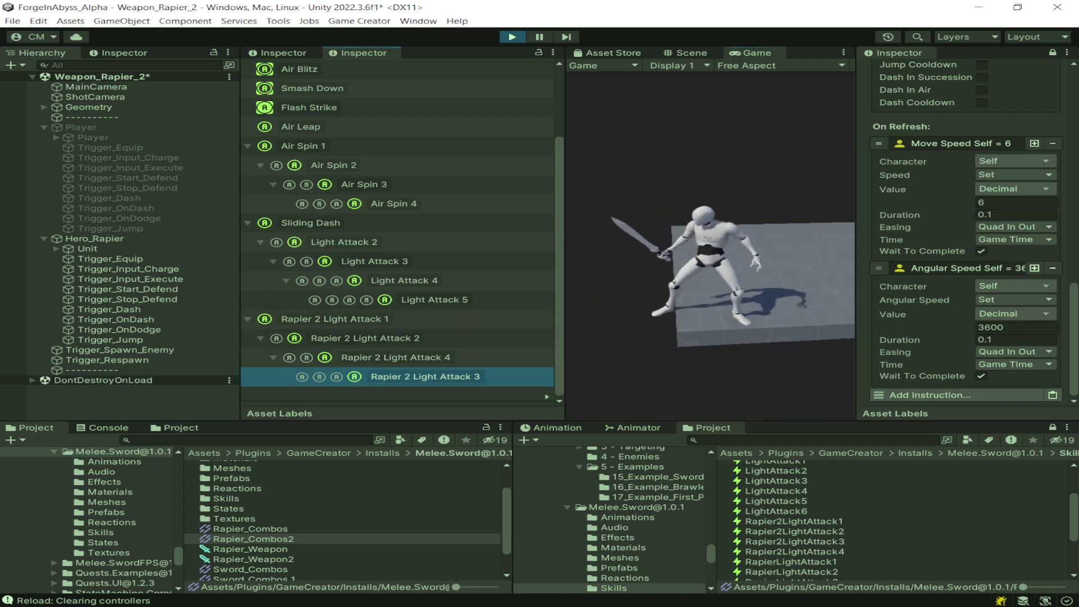
mouse_move(394, 376)
mouse_down()
mouse_move(365, 339)
mouse_move(394, 376)
mouse_up()
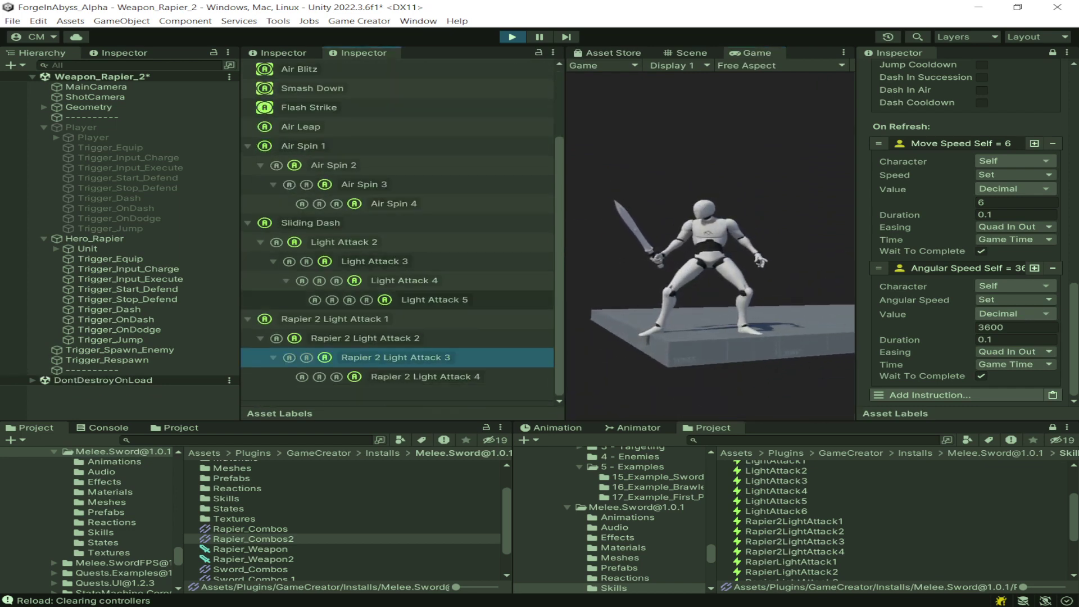
Widen the inspector, show the combo node settings of Rapier 2 Light Attack 3 and open its Rapier2LightAttack3 skill to examine the timeline
drag(564, 300, 727, 300)
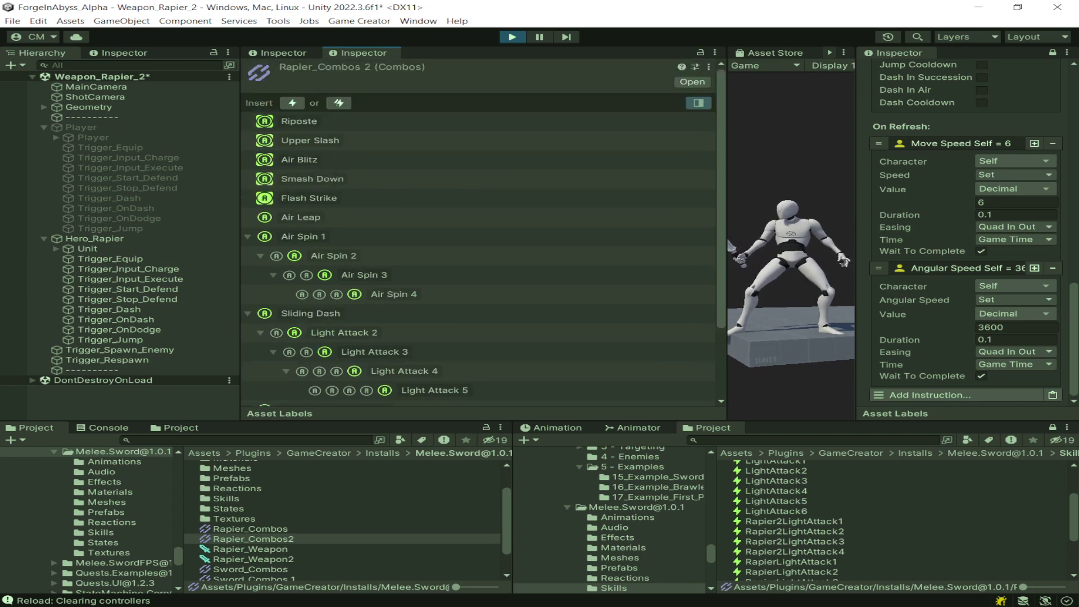
click(698, 103)
click(550, 217)
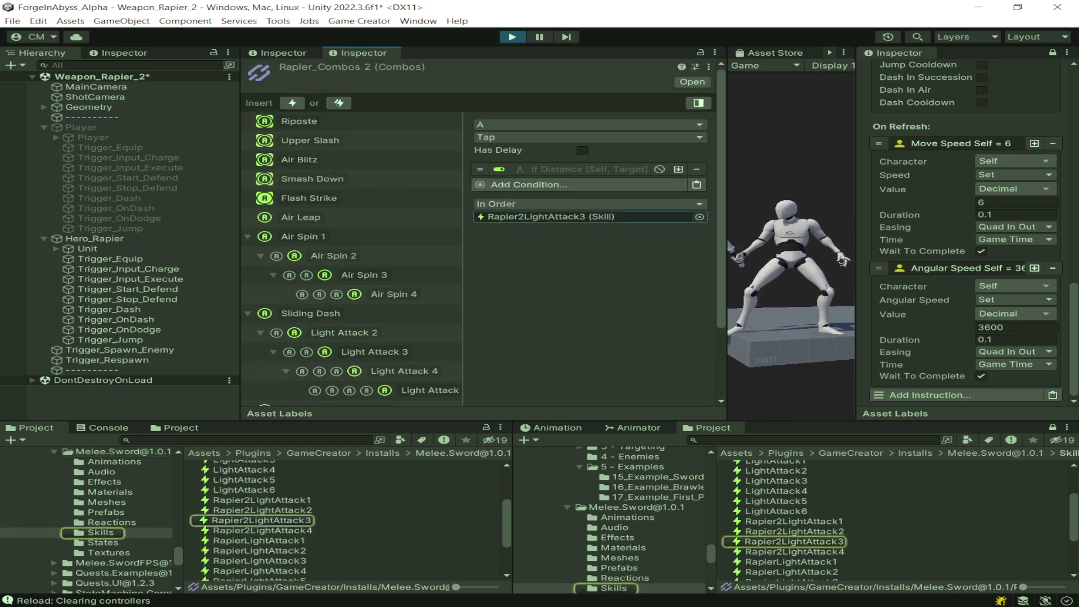
click(794, 541)
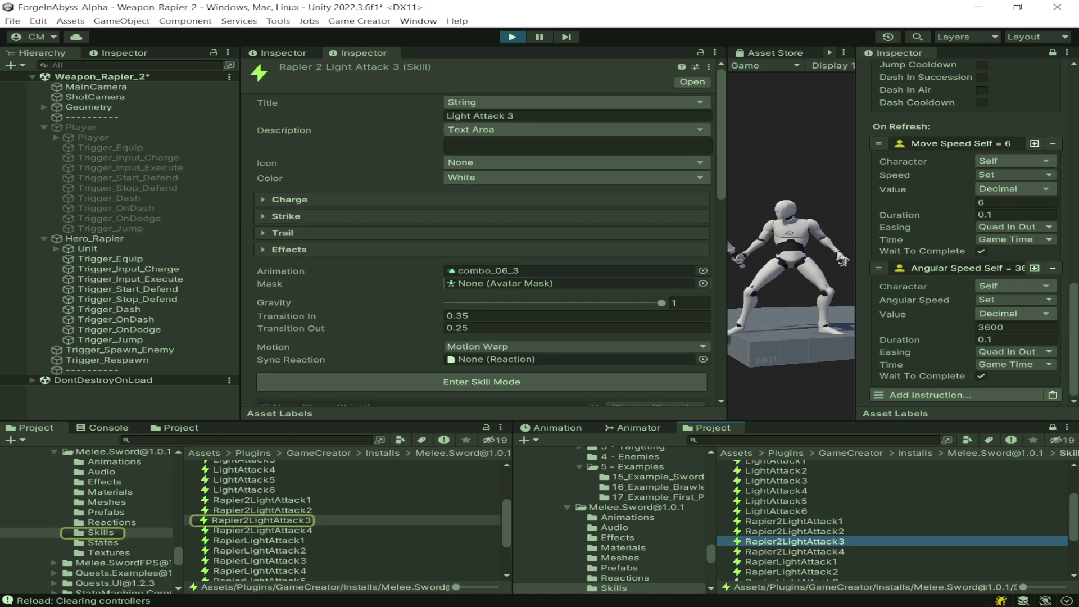
scroll(573, 270, down, 1)
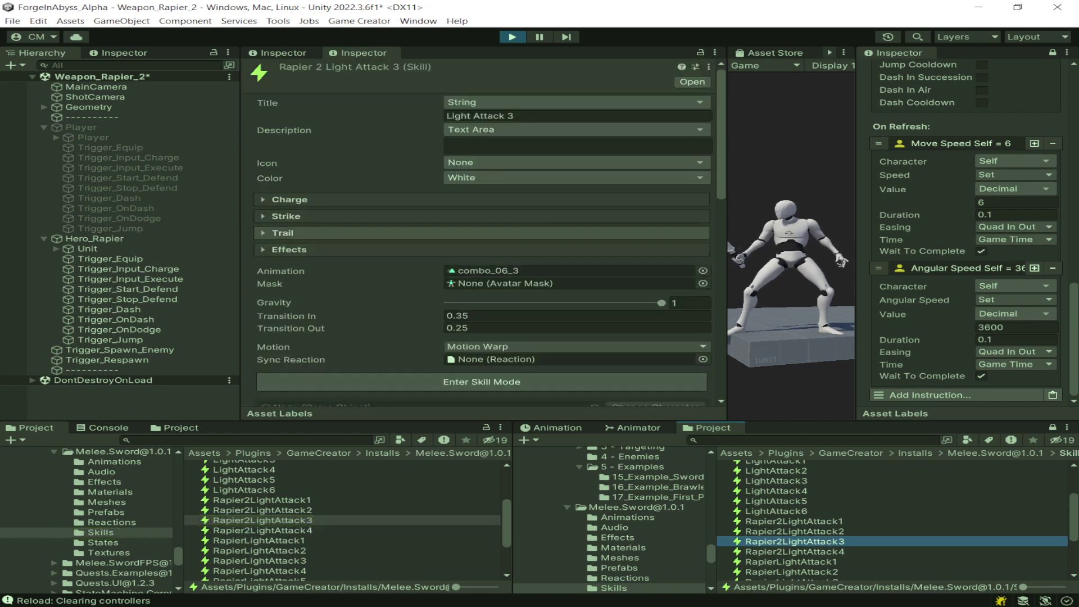
scroll(482, 236, down, 5)
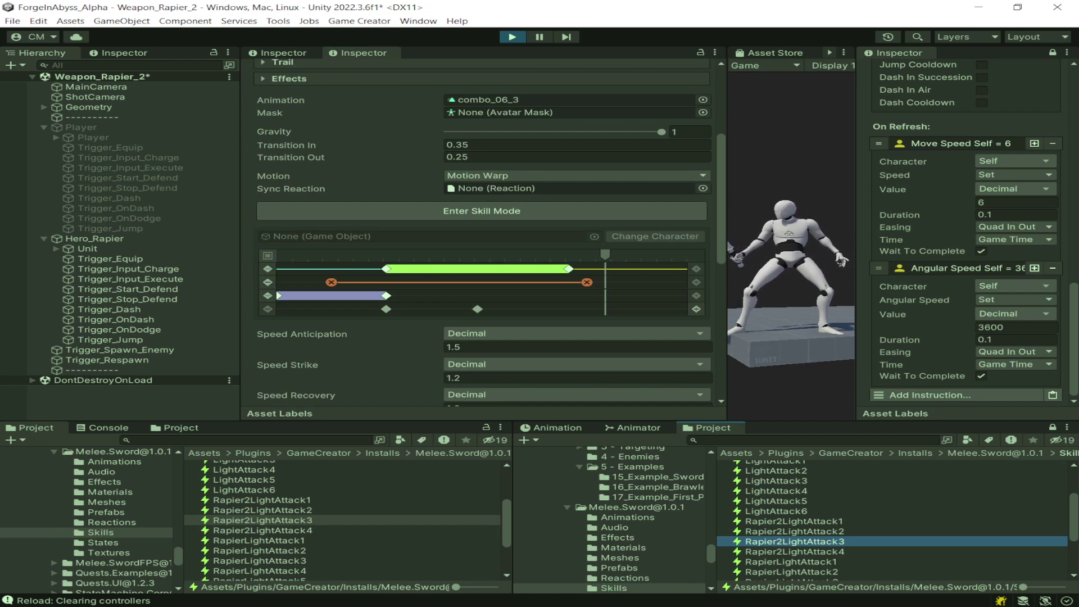
Shorten the Rapier2LightAttack3 cancel range, shift it over the start of the strike phase, and nudge both instruction markers slightly earlier on the timeline
drag(587, 282, 560, 283)
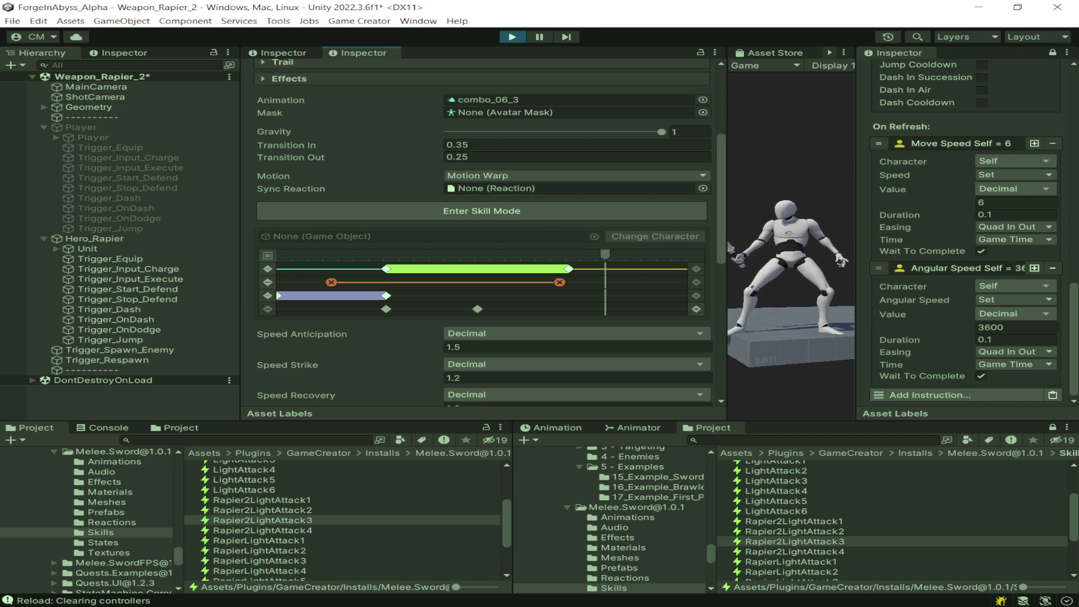
drag(560, 282, 453, 282)
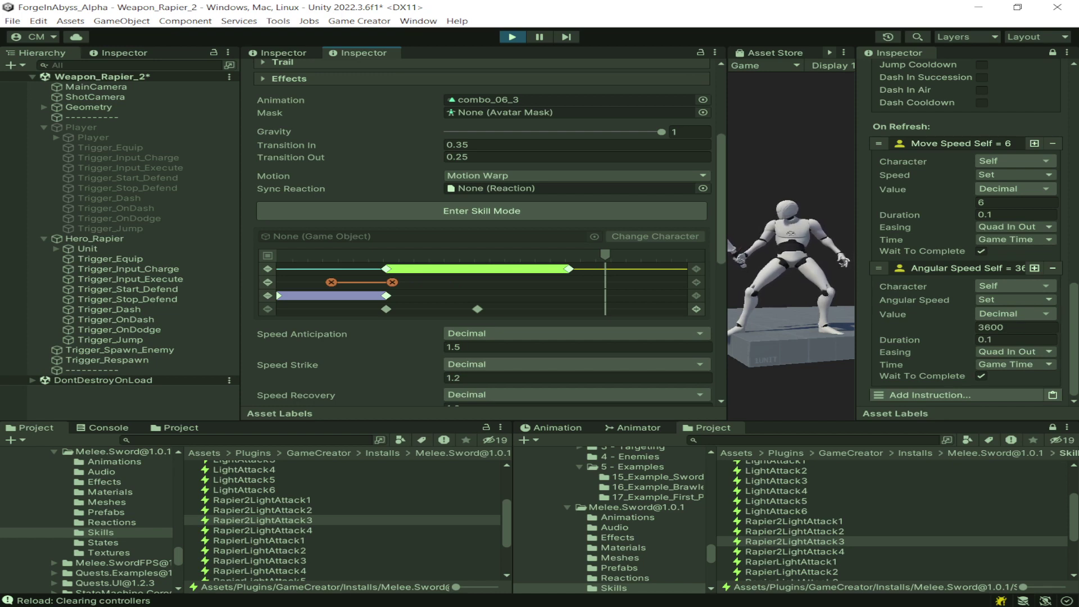
drag(362, 282, 399, 282)
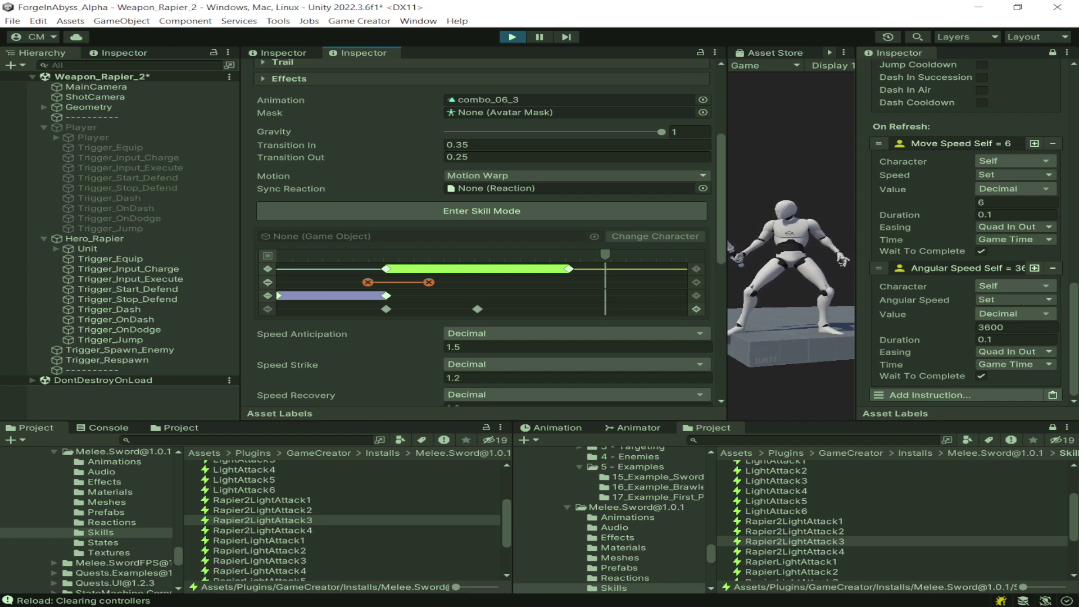
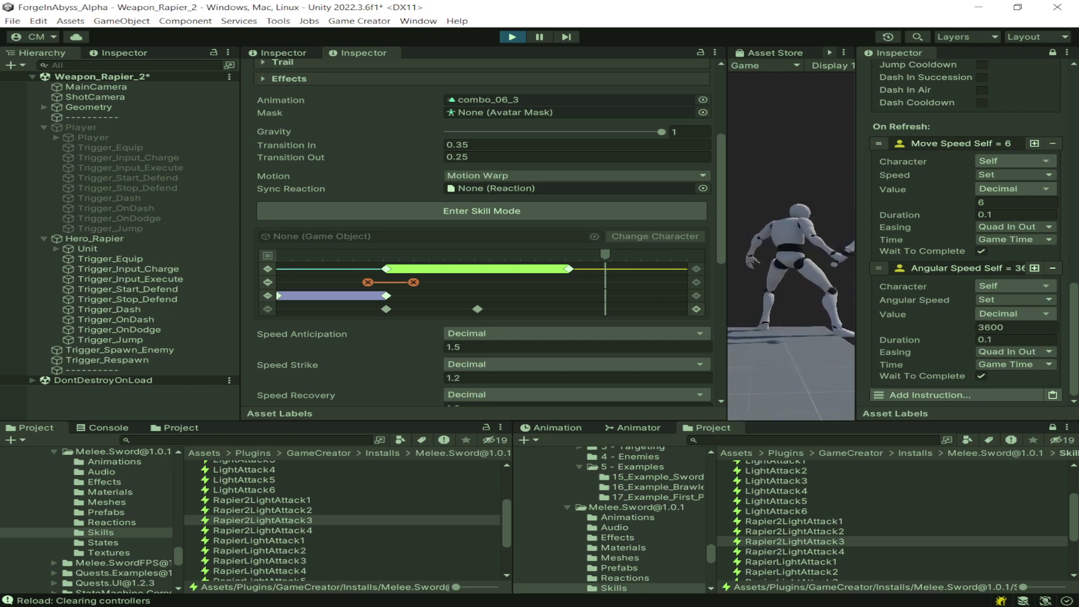
drag(387, 309, 384, 309)
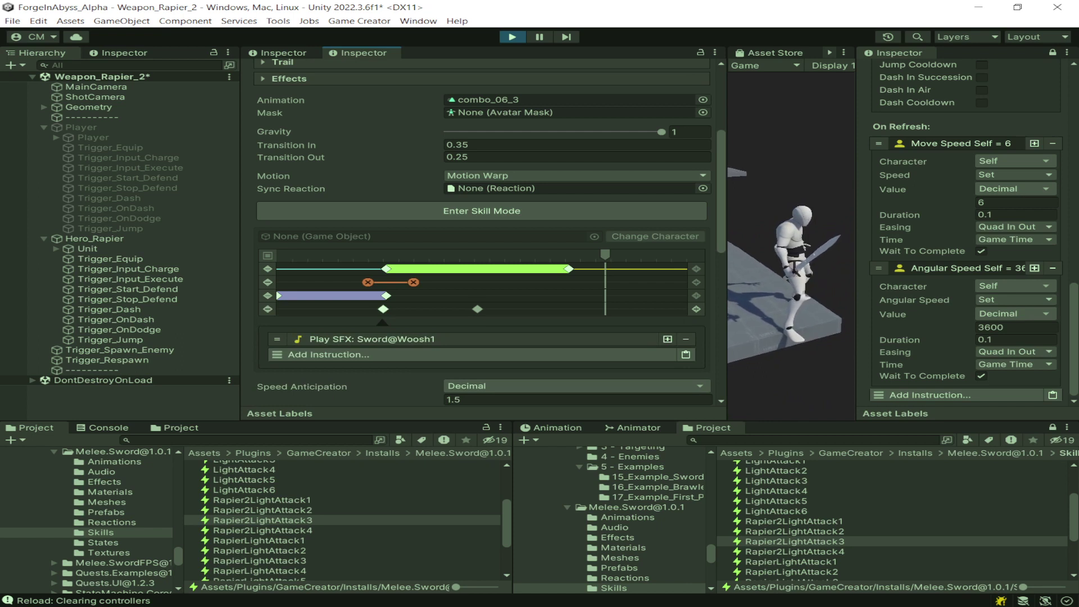
drag(477, 309, 474, 309)
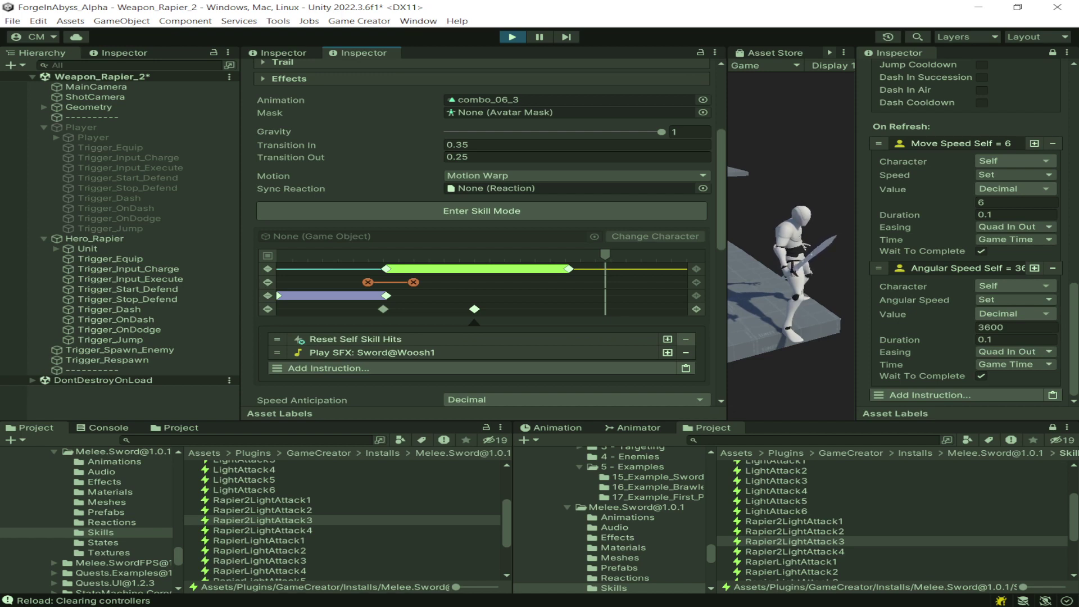
click(329, 368)
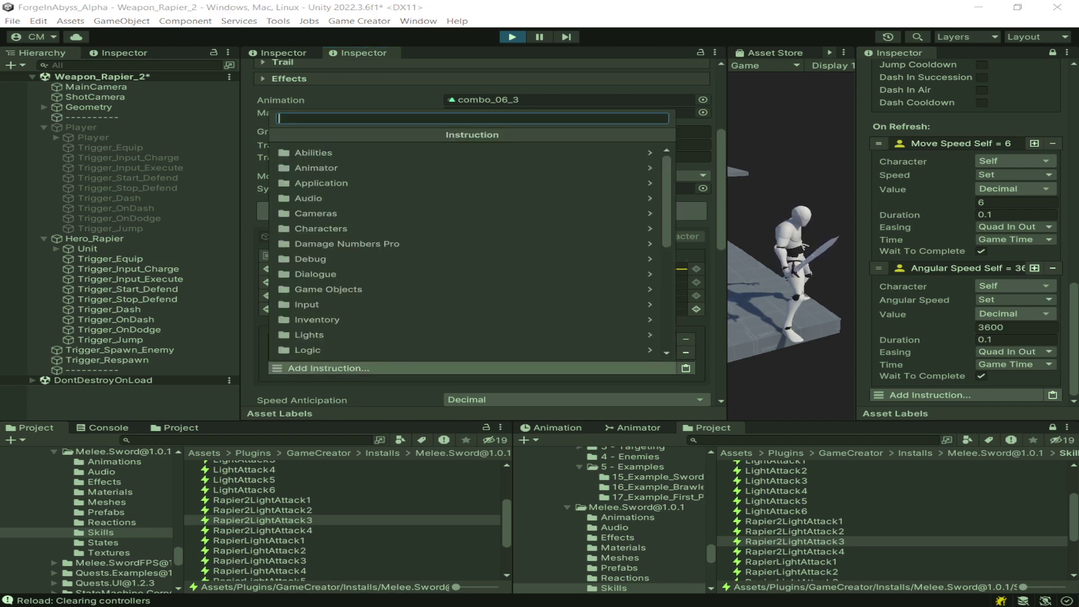
text(resetse)
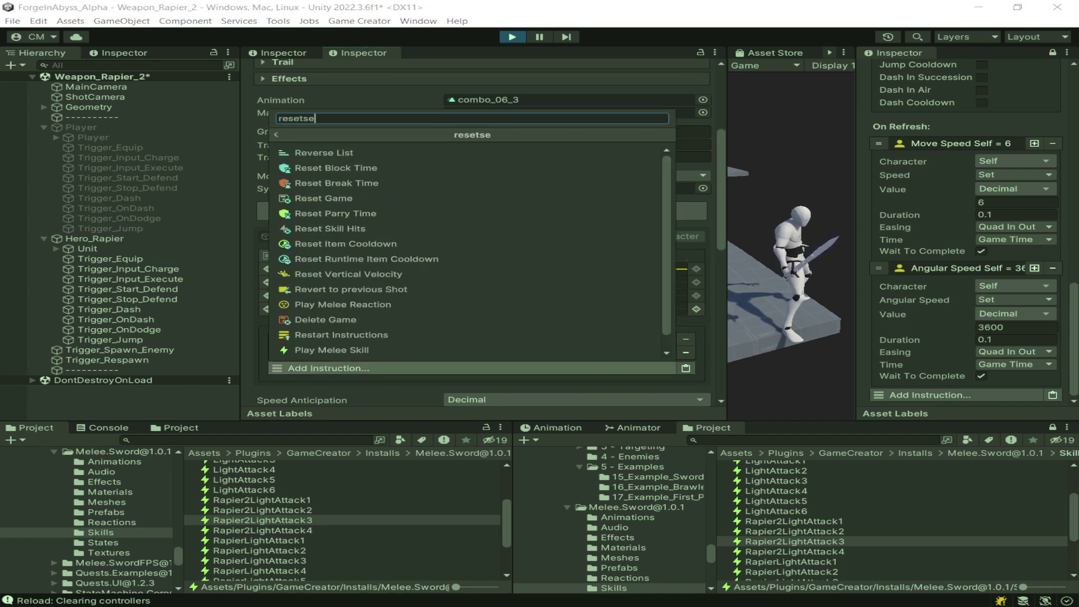
text(l)
key(BackSpace)
key(BackSpace)
key(BackSpace)
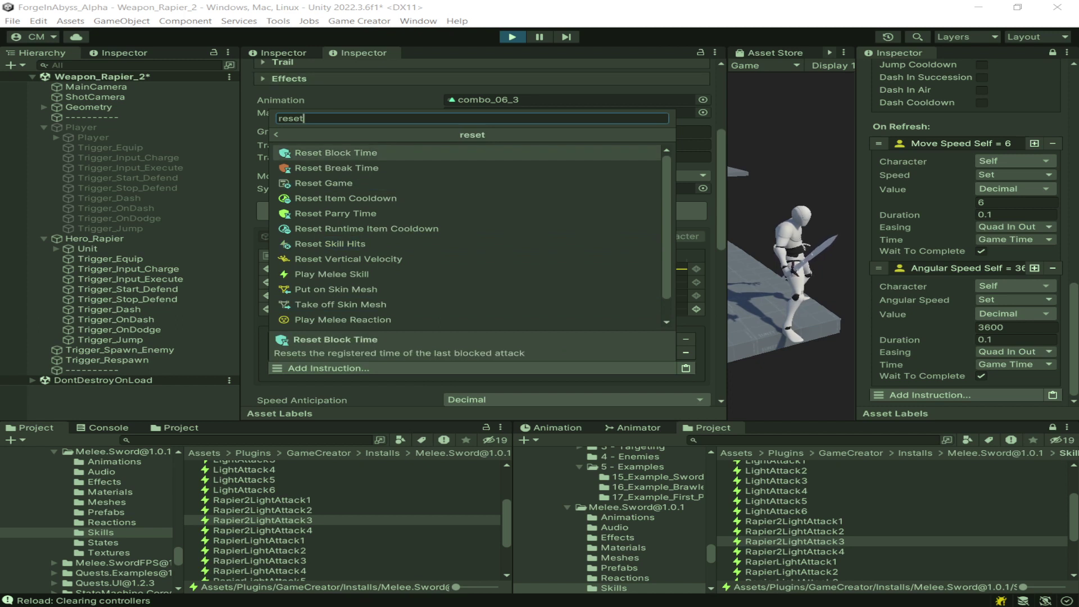
key(Escape)
Remove the Reset Self Skill Hits instruction from the second timeline marker and enlarge the game view
click(686, 339)
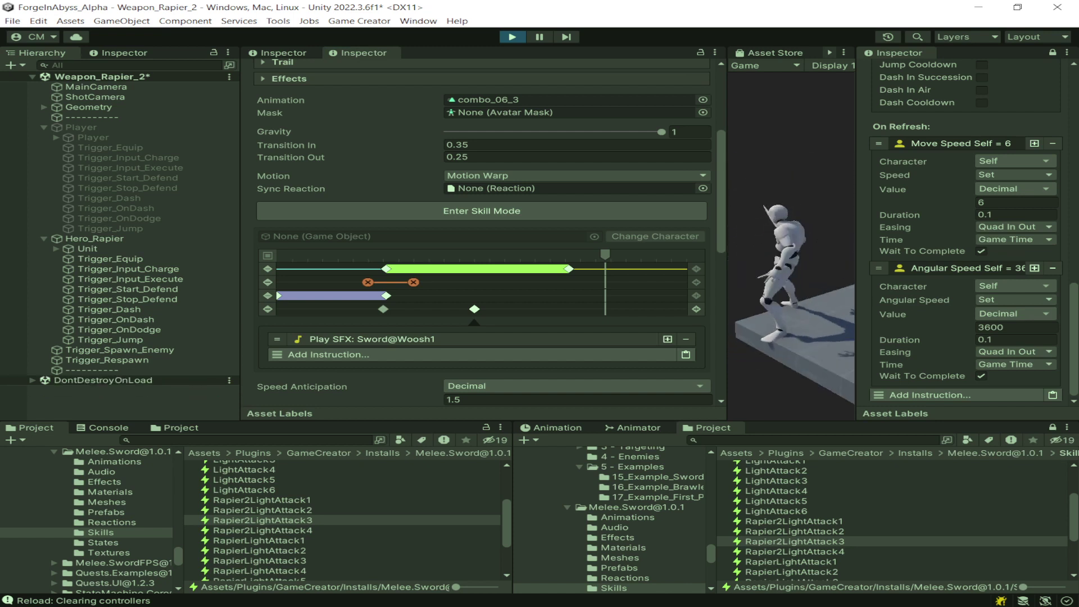
drag(725, 236, 530, 236)
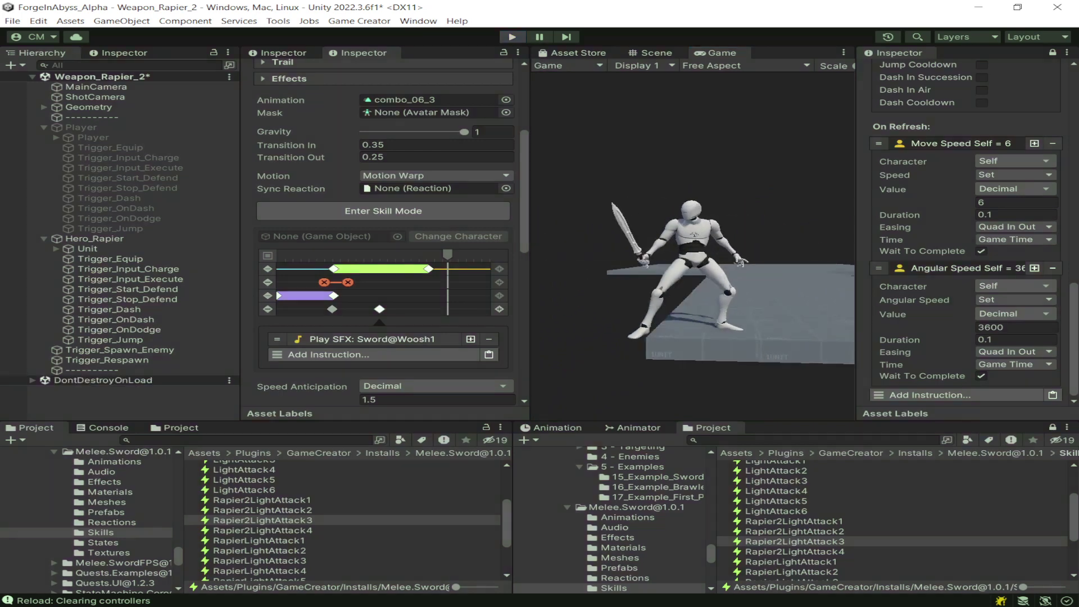
Stop the running game and extend the end of the Rapier2LightAttack3 cancel range further into the strike phase
key(ctrl+p)
click(379, 309)
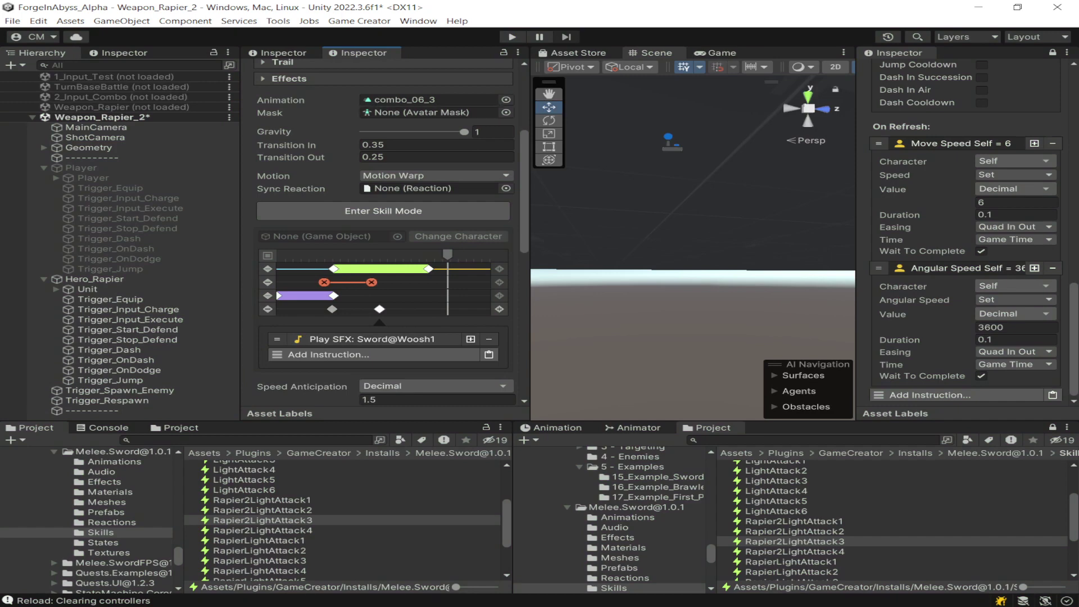
scroll(384, 236, down, 4)
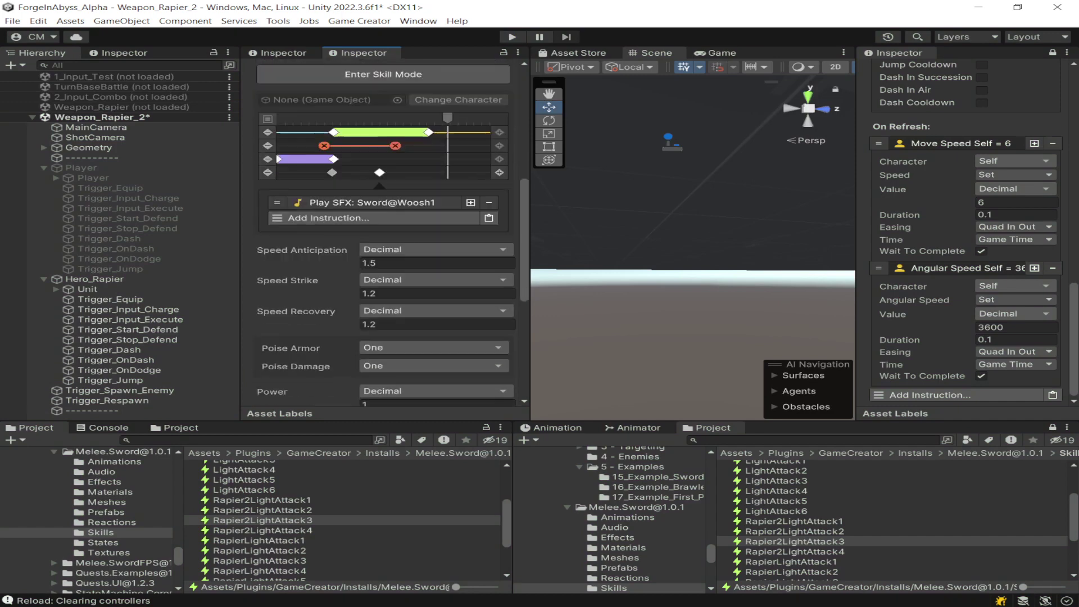
Open Rapier_Combos2 from the Melee.Sword folder and show the combo node settings of Rapier 2 Light Attack 3
scroll(383, 236, up, 5)
scroll(343, 520, up, 2)
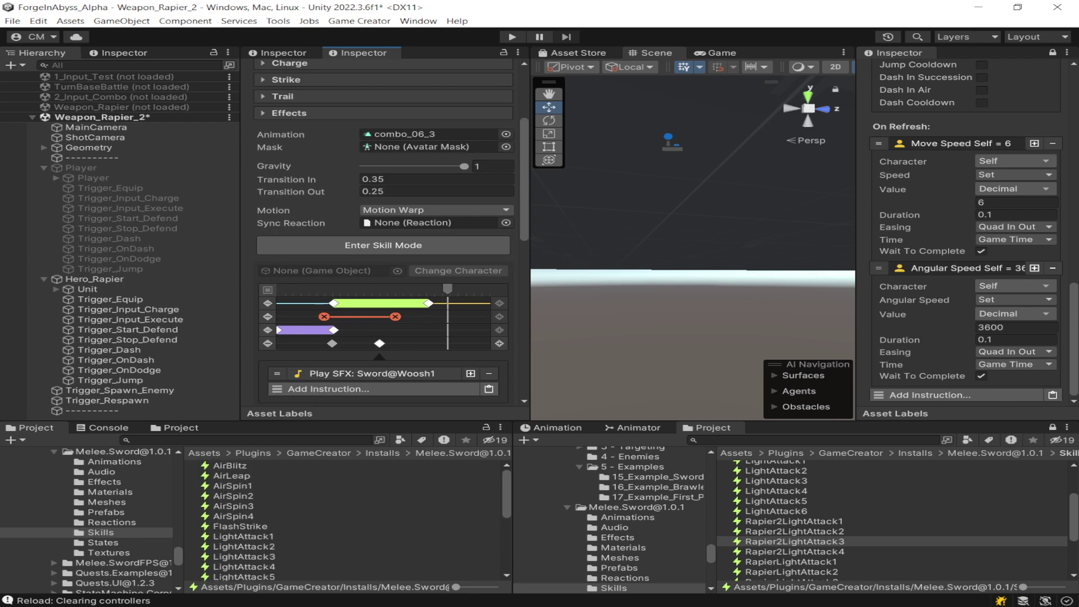
scroll(342, 520, down, 2)
click(462, 453)
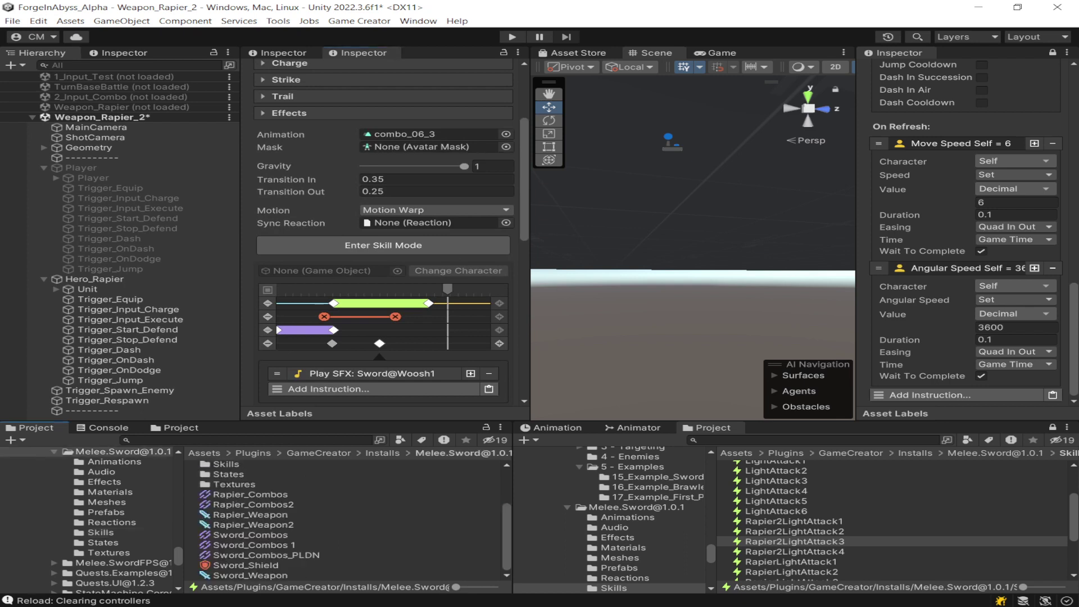
click(253, 504)
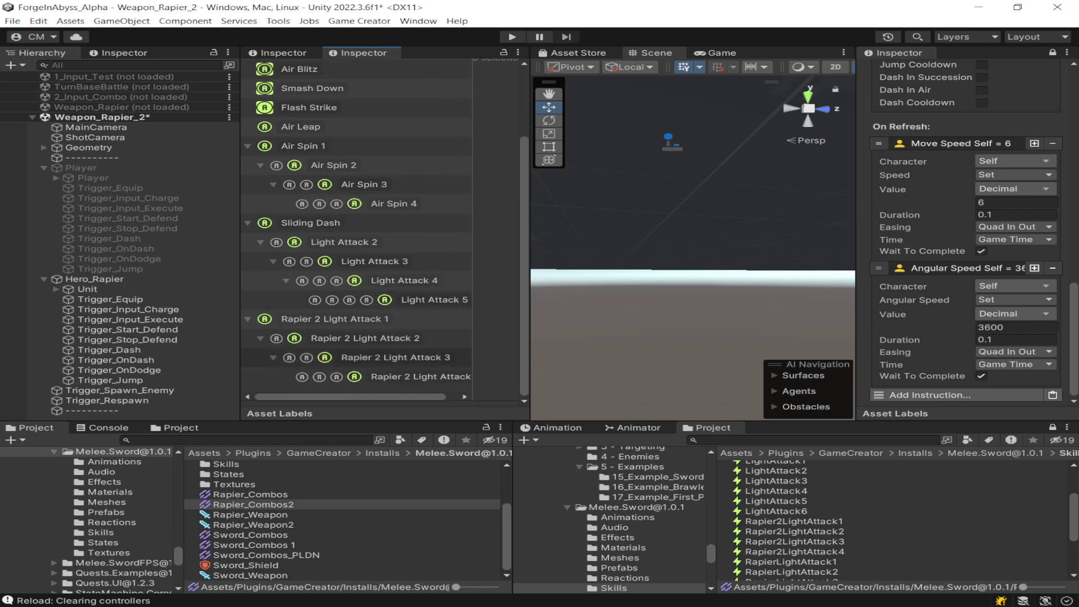
click(395, 357)
drag(472, 281, 395, 281)
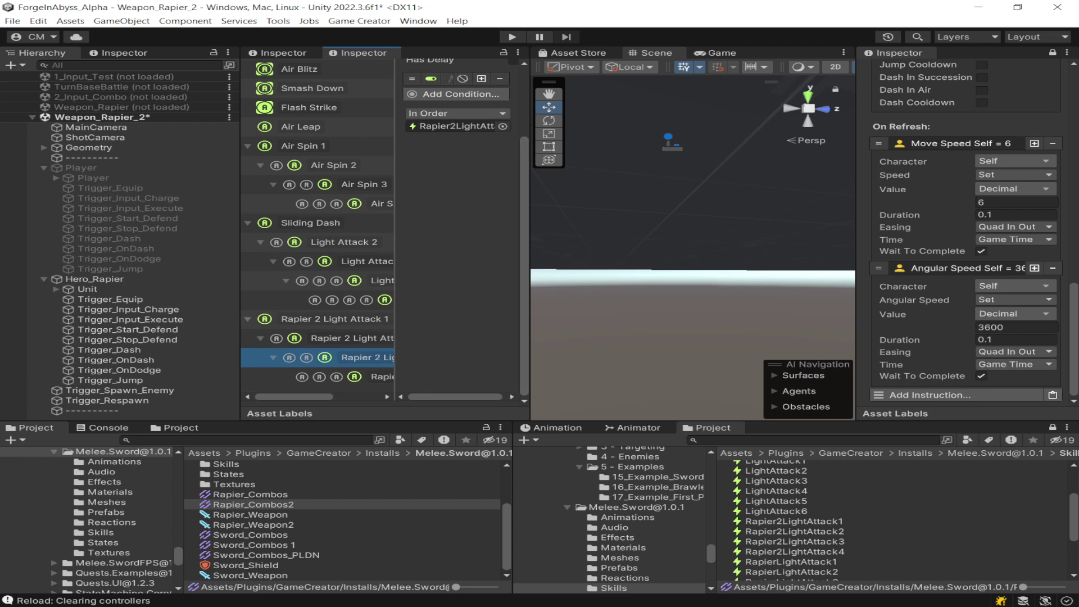
Open the Rapier2LightAttack3 skill used by the combo node and review its second instruction marker, phase speeds, and On Hit instructions
drag(395, 281, 346, 281)
click(427, 126)
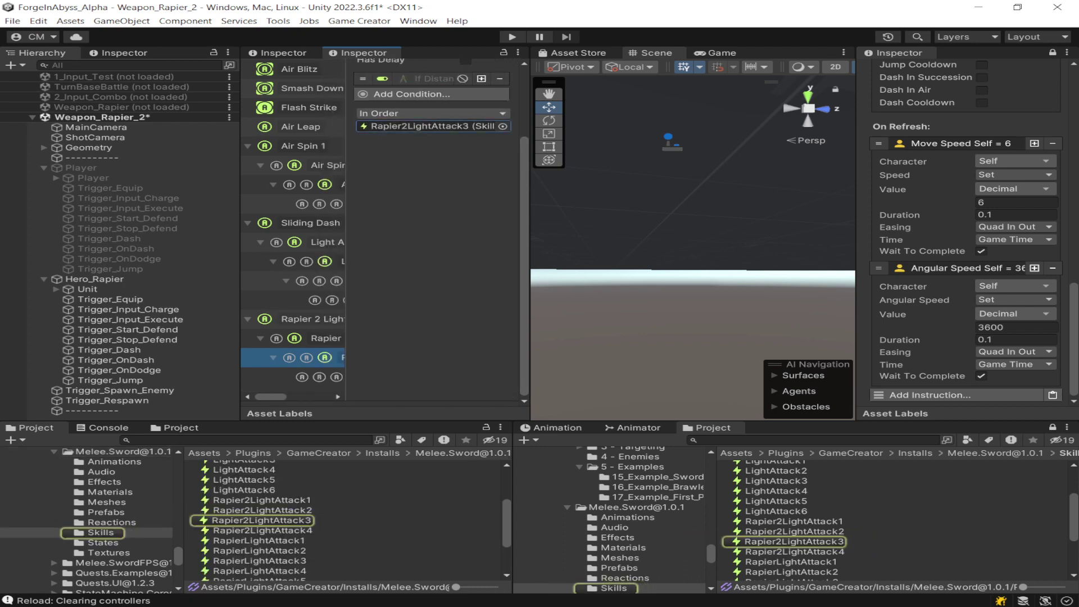
click(794, 542)
scroll(383, 237, down, 8)
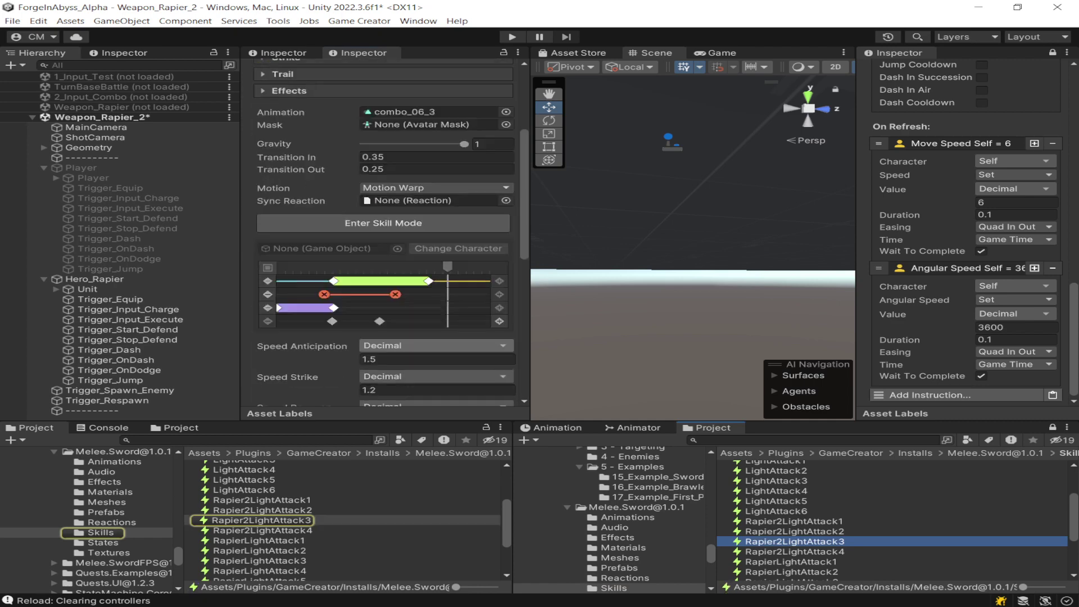
scroll(382, 236, up, 4)
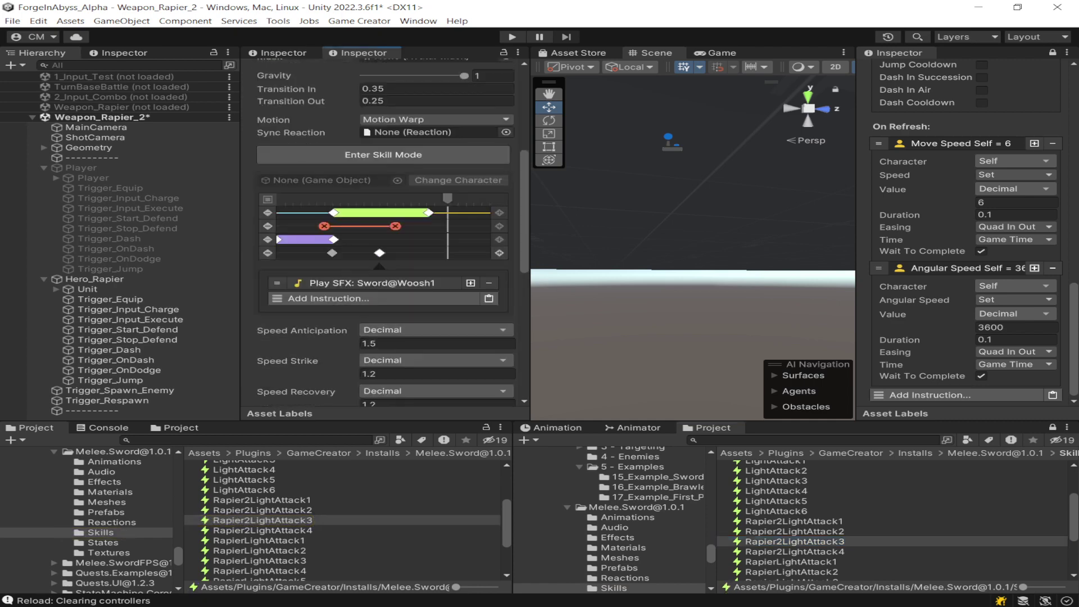
click(379, 253)
scroll(382, 236, down, 5)
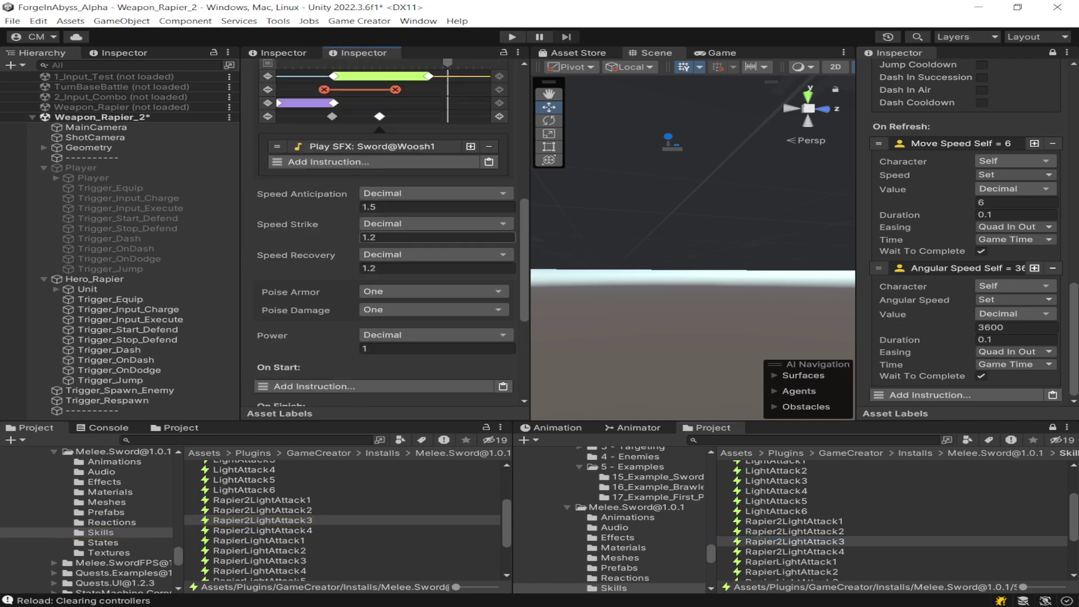
scroll(382, 298, down, 1)
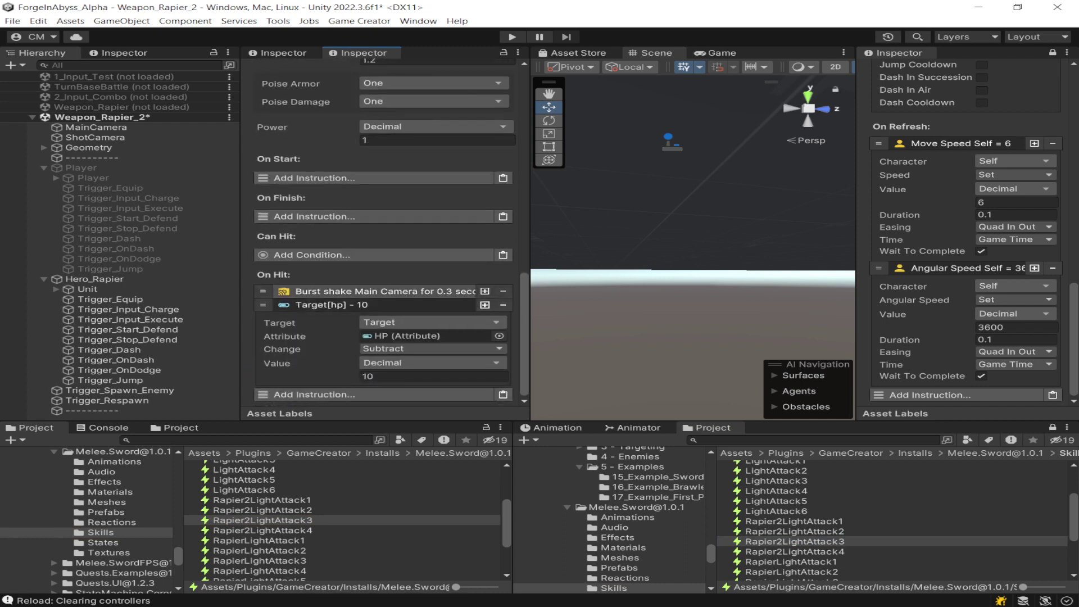
scroll(382, 236, up, 3)
Play-test the rapier combo against the enemy, stop the game, and recheck the Rapier2LightAttack3 animation and timeline
key(ctrl+p)
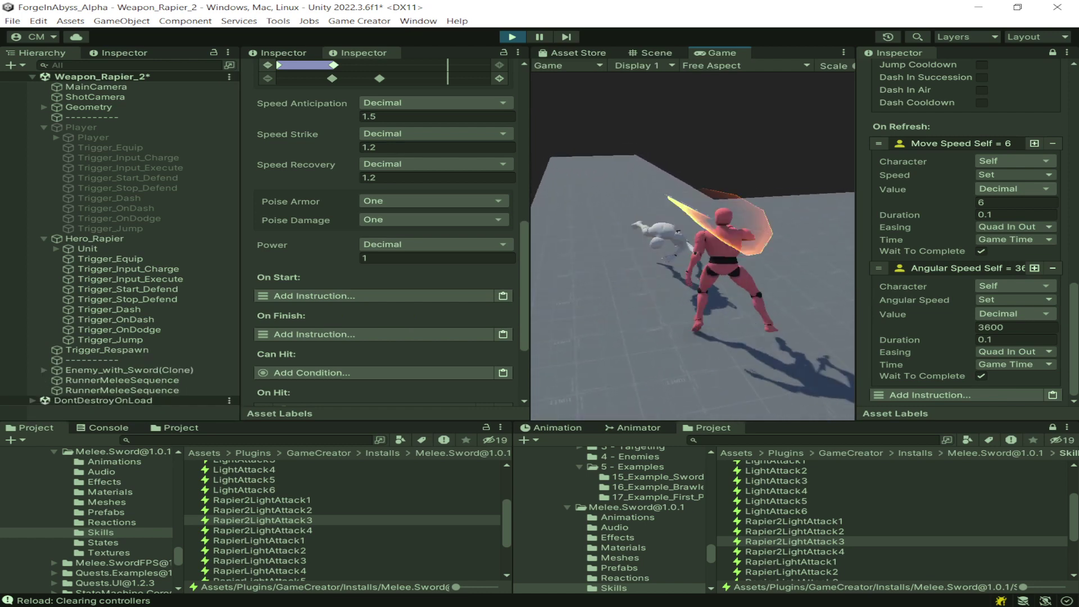
key(ctrl+p)
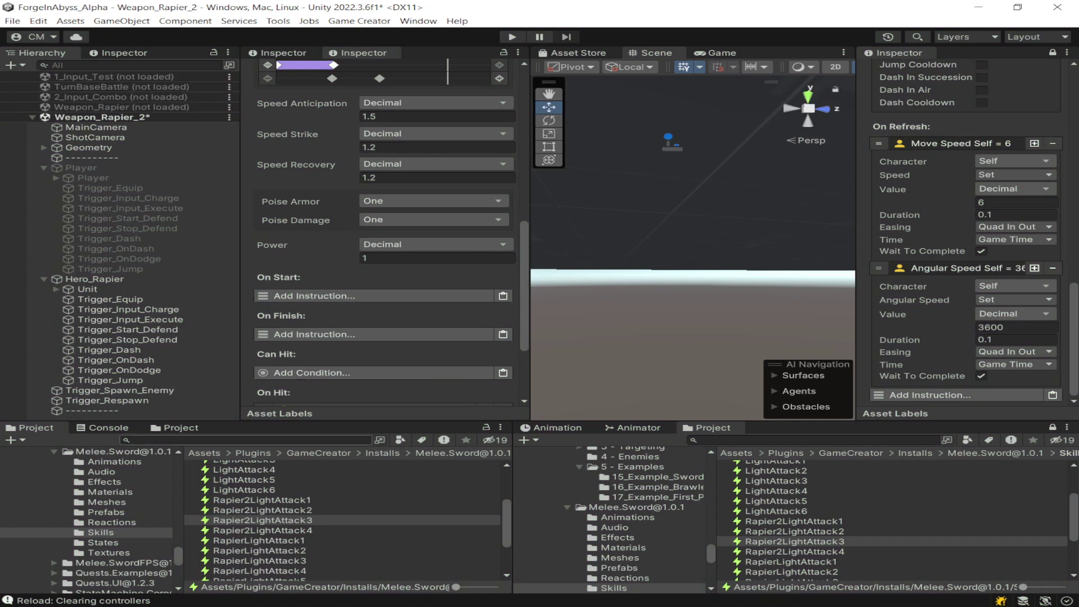
click(262, 500)
click(263, 521)
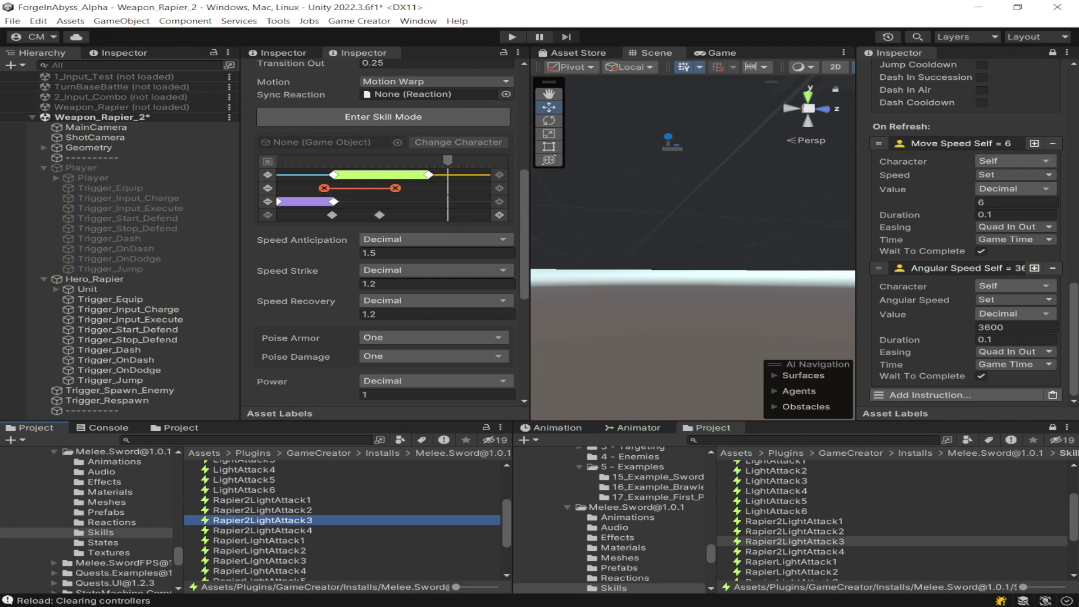
scroll(382, 236, up, 5)
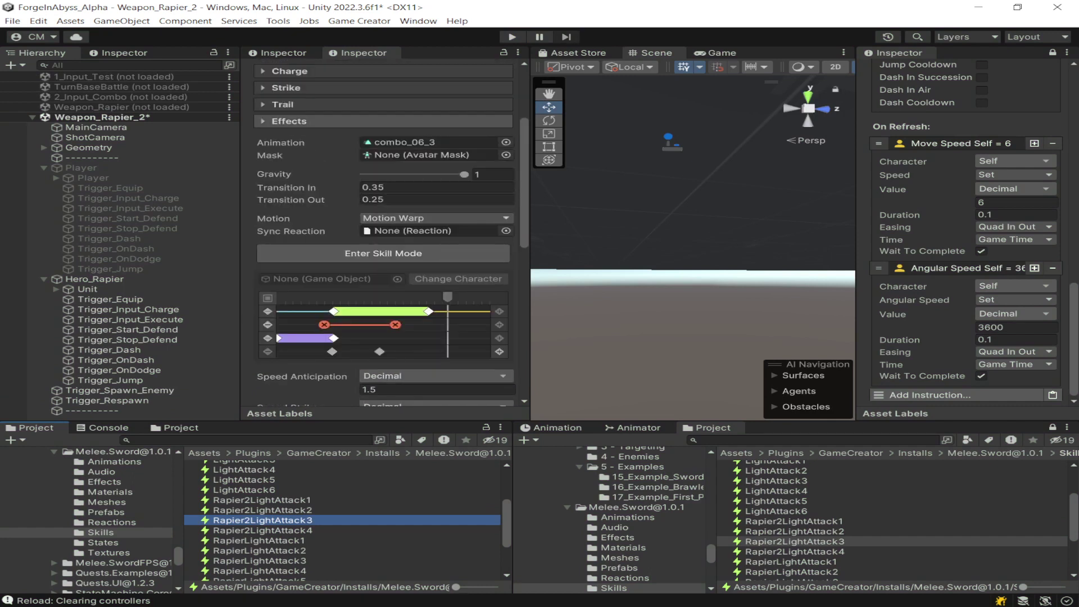
Rearrange the Rapier_Combos2 chain so Rapier 2 Light Attack 4 follows Rapier 2 Light Attack 2 and leads into Rapier 2 Light Attack 3
click(462, 453)
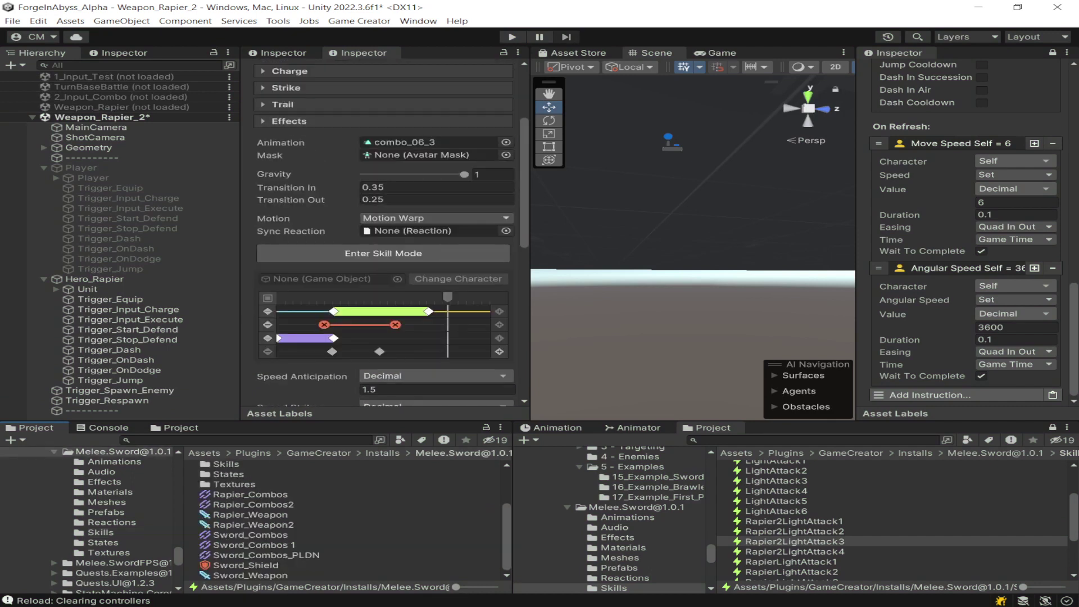
click(253, 505)
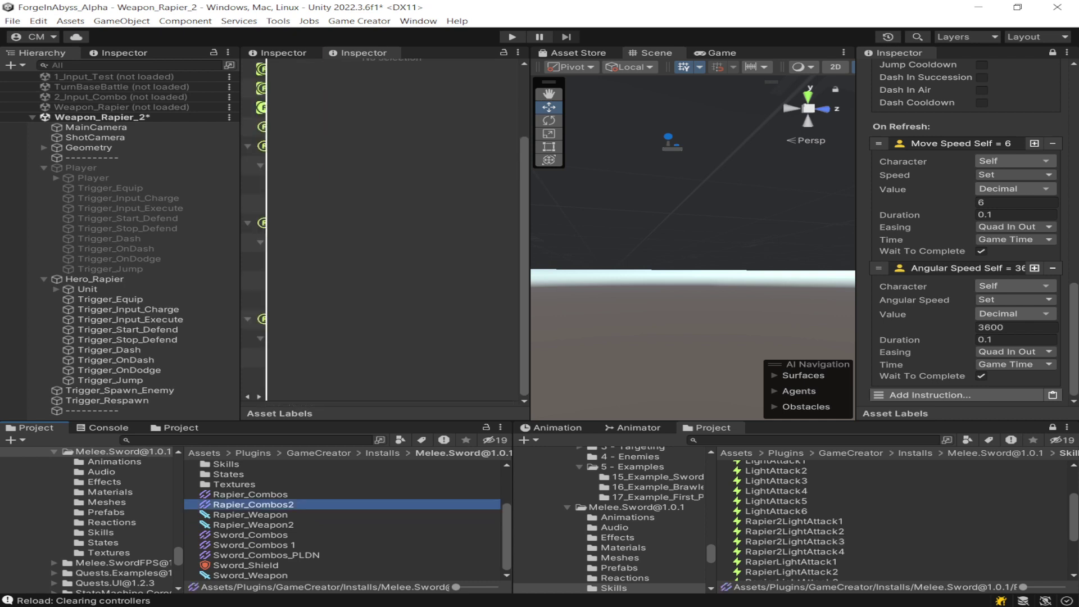
drag(267, 230, 510, 230)
drag(425, 377, 396, 377)
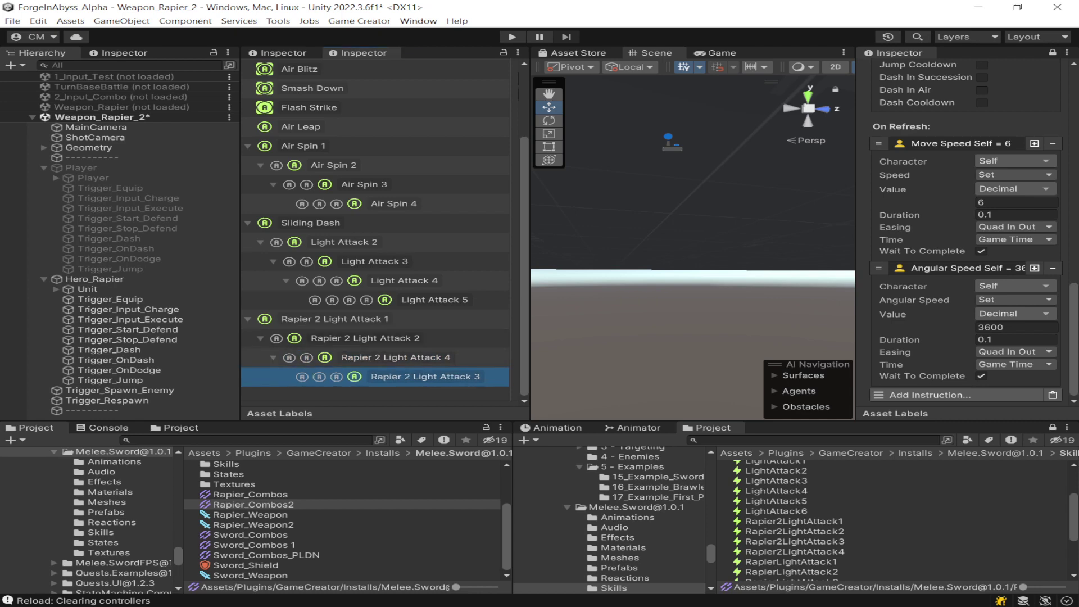
Open Rapier_Weapon2 and examine its state, assigned combos, and the On Equip prop attachment settings
click(250, 515)
click(253, 524)
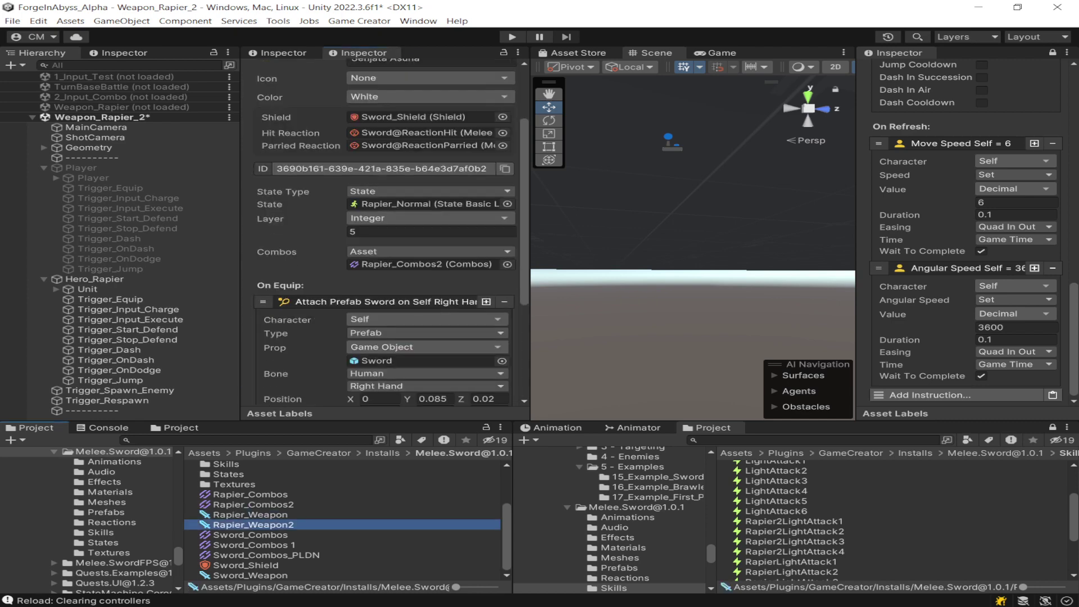
scroll(384, 231, down, 4)
scroll(384, 230, up, 3)
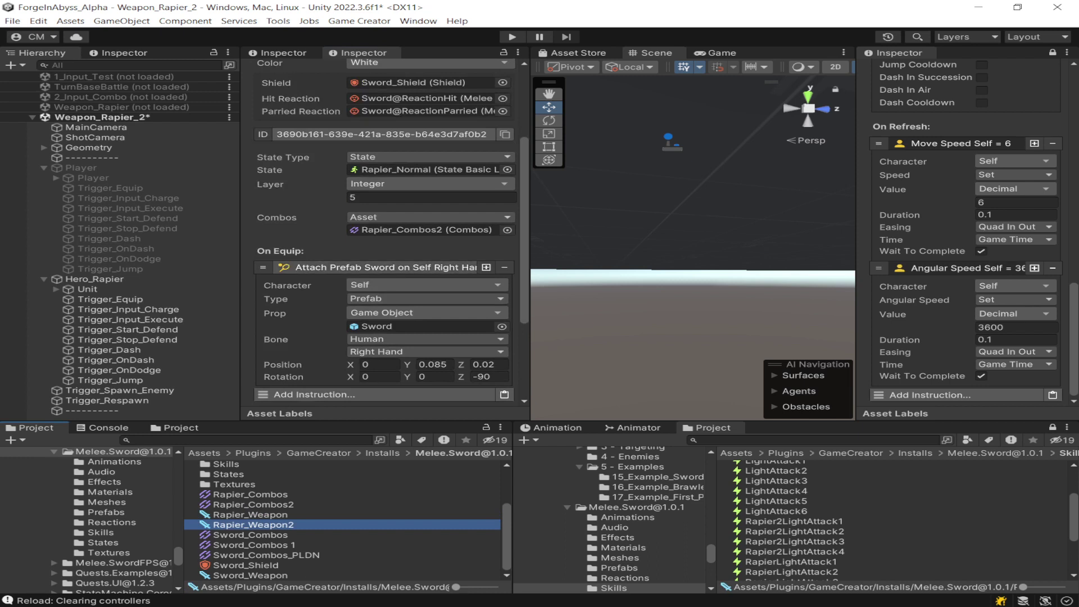
click(374, 267)
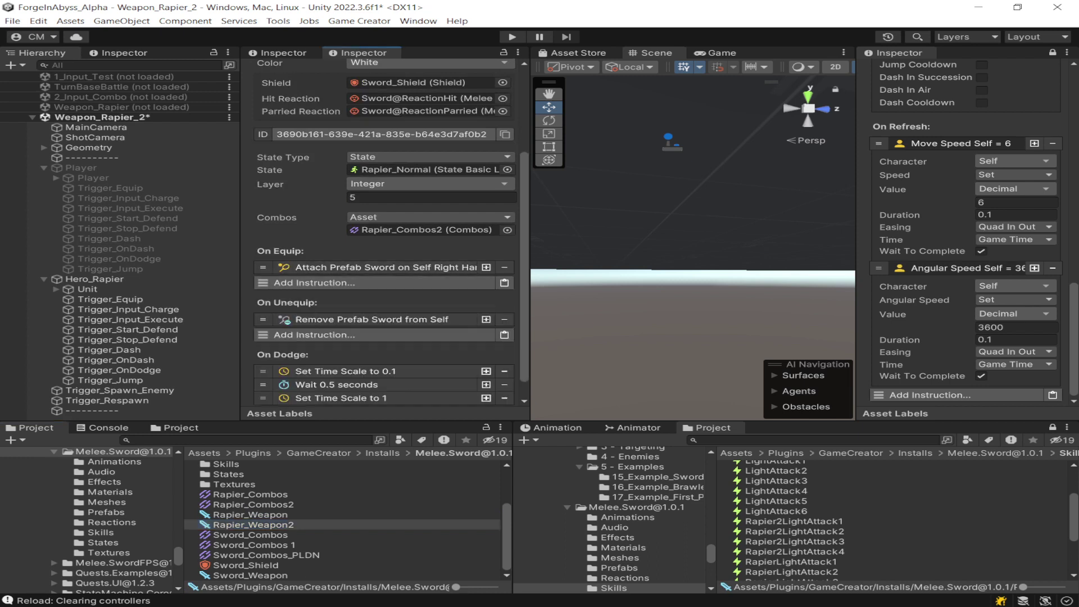
click(382, 267)
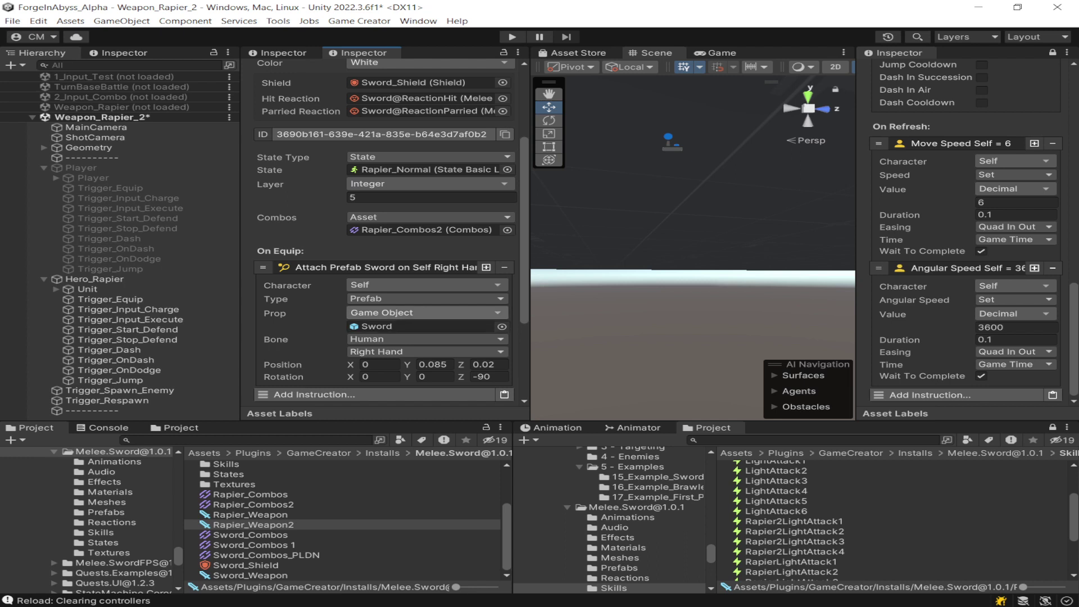
click(314, 394)
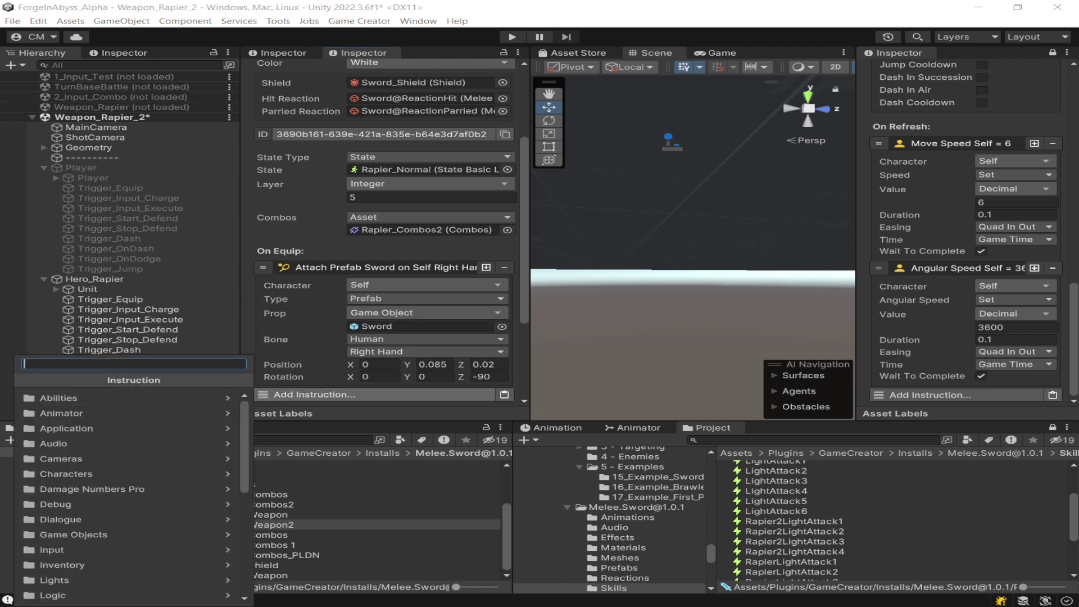
text(attach p)
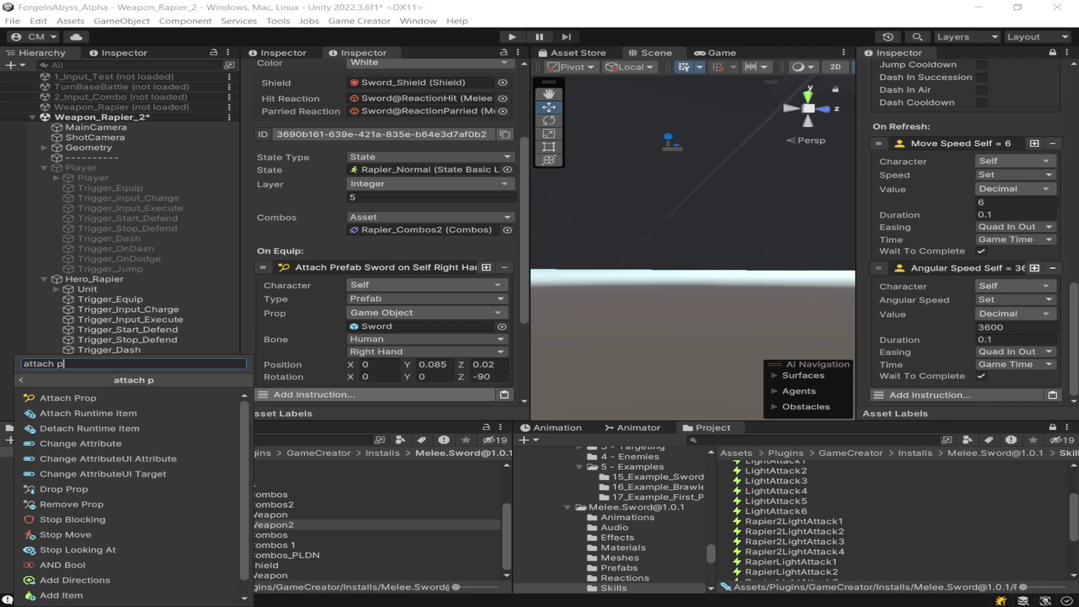
key(Down)
key(Return)
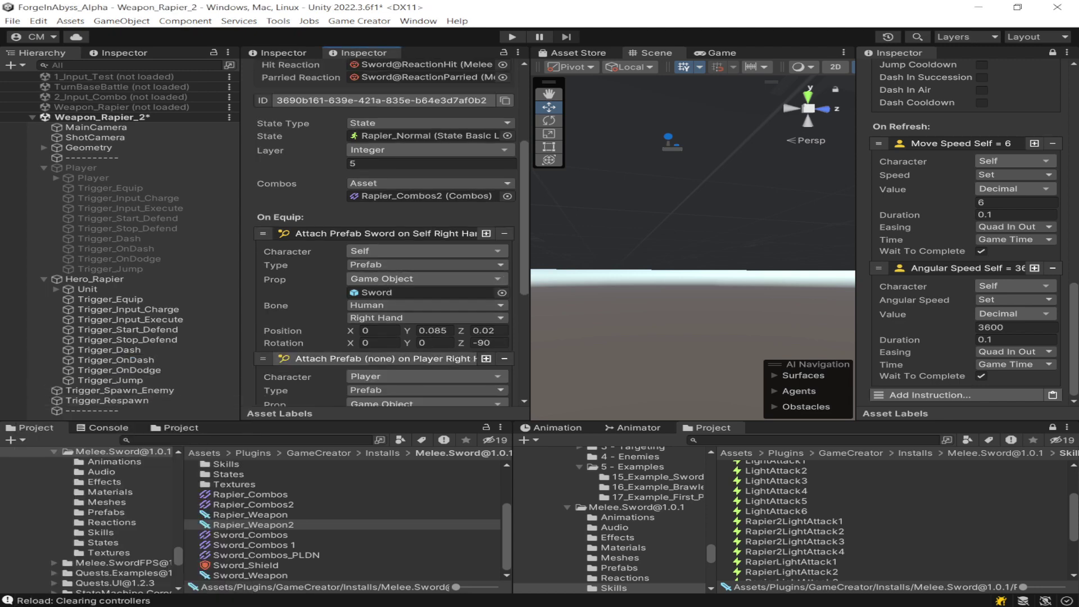
scroll(383, 236, down, 2)
click(504, 290)
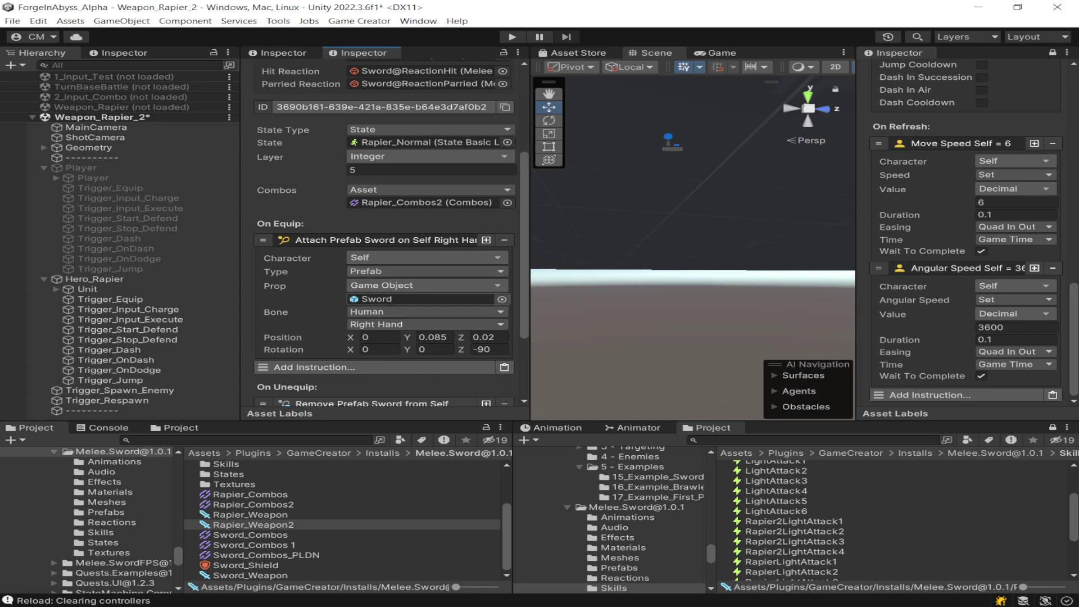
Browse the available game objects around the Sword entries for the On Equip attachment's prop
click(502, 299)
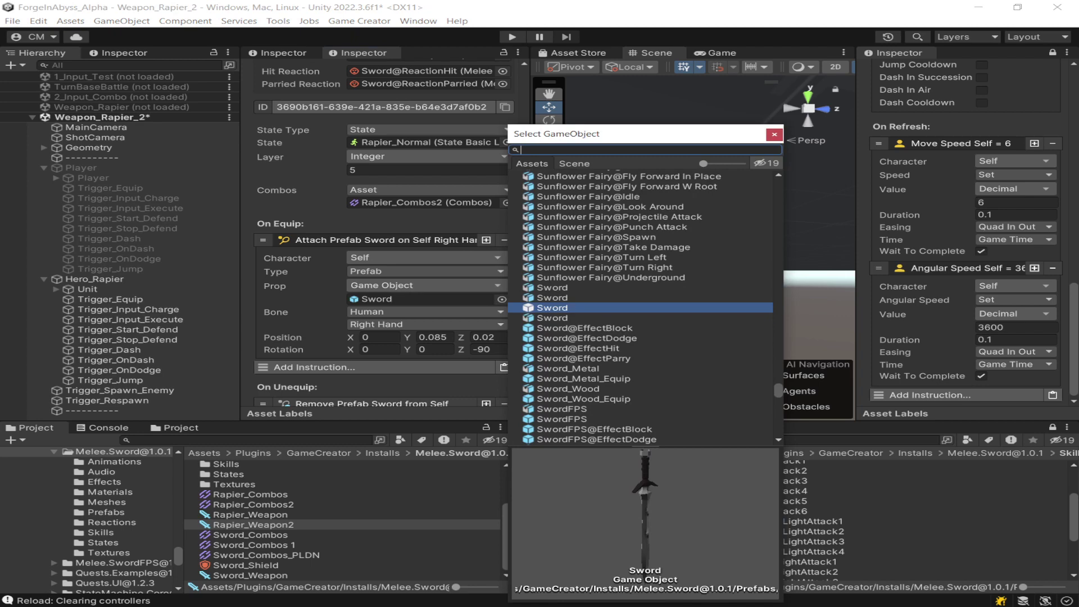
scroll(641, 307, down, 5)
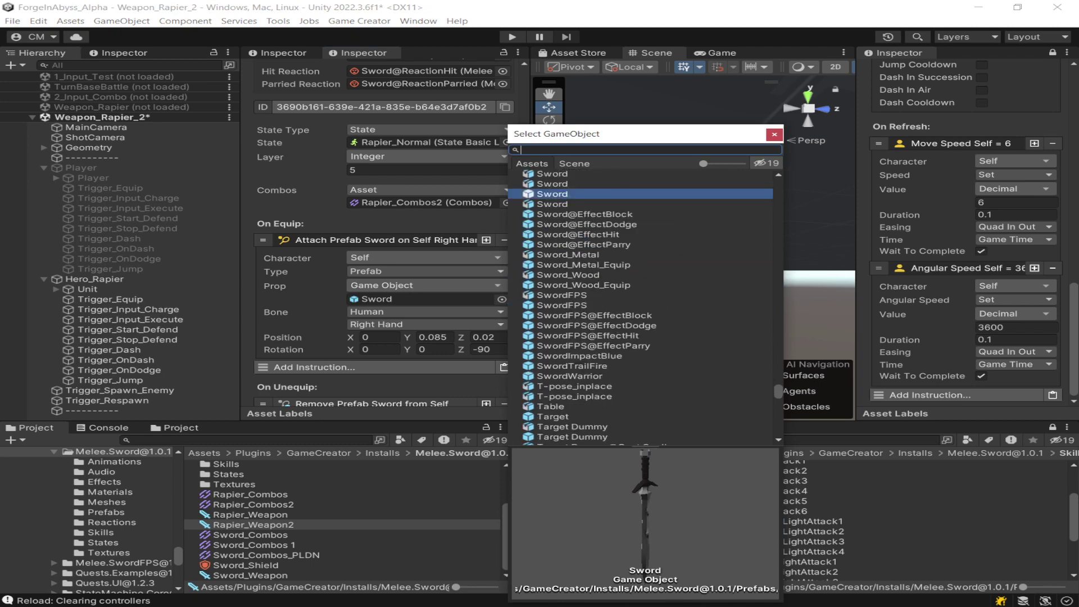
scroll(641, 307, up, 10)
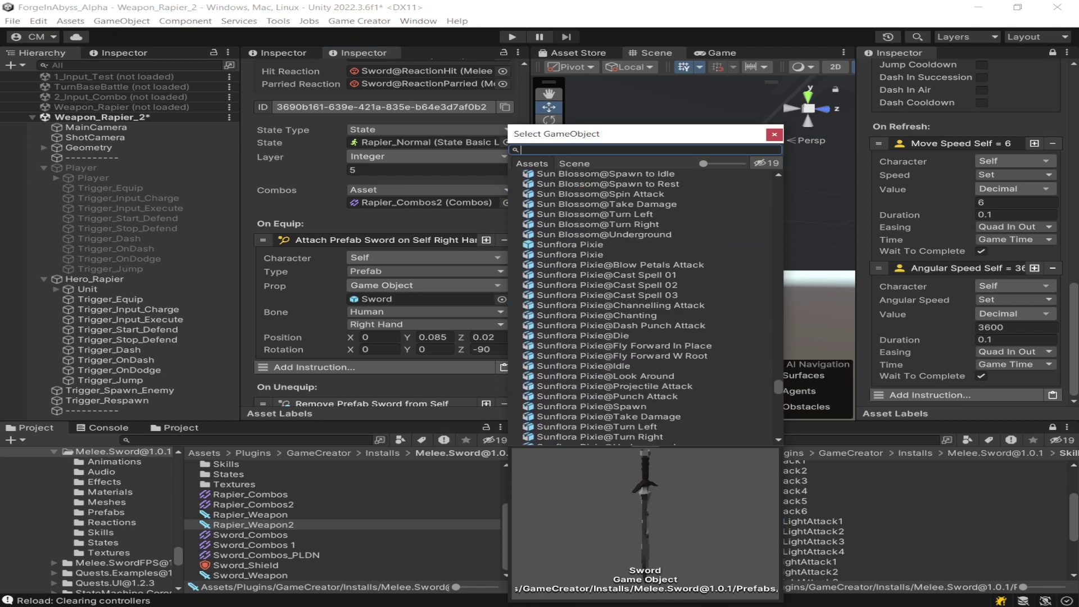
scroll(640, 307, up, 10)
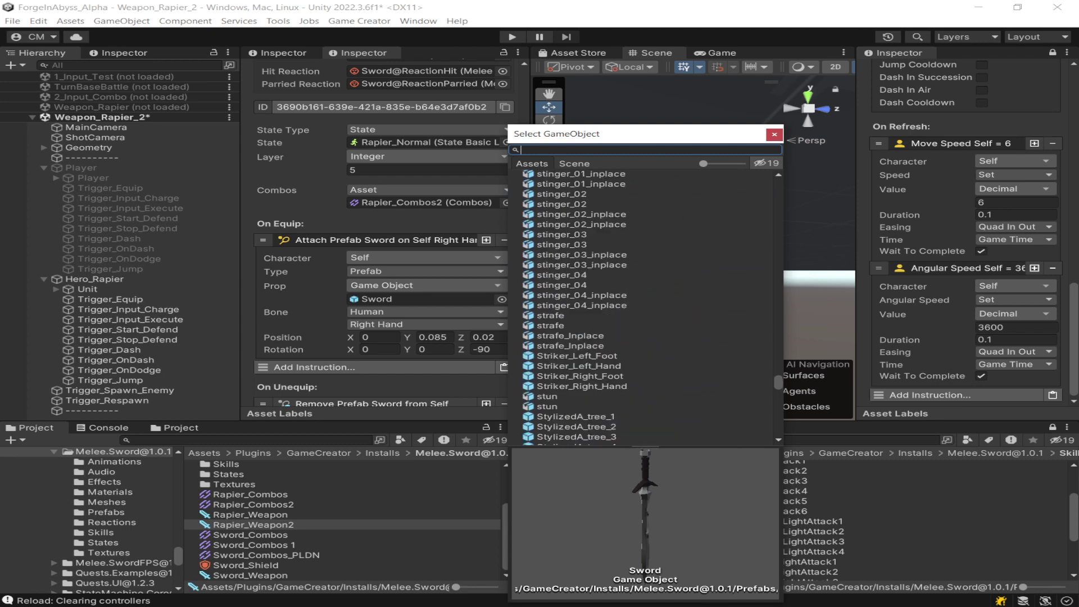
scroll(641, 307, down, 5)
scroll(646, 307, up, 20)
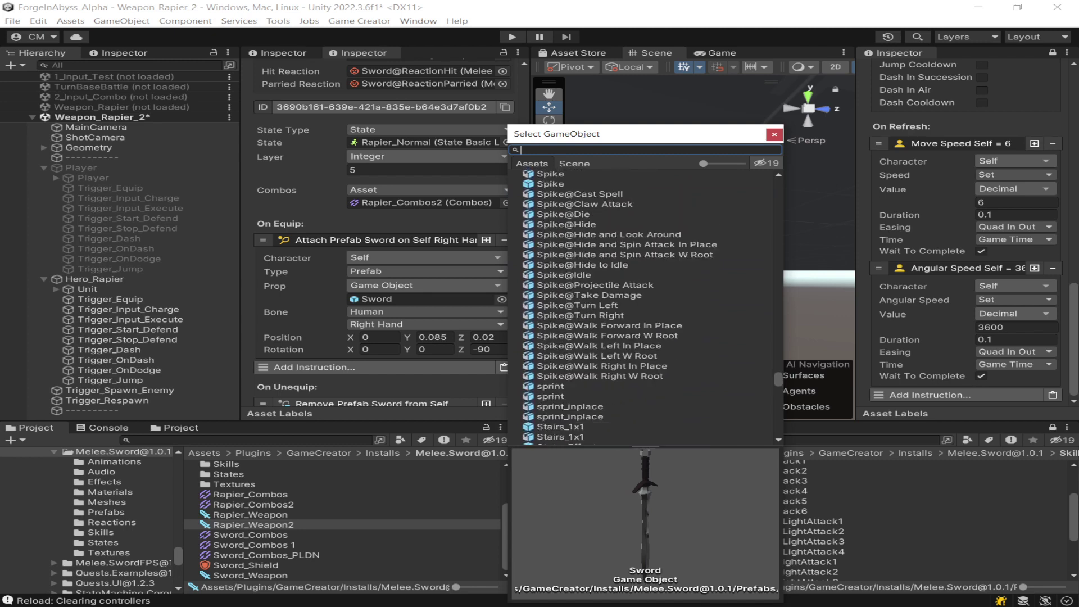
scroll(646, 307, down, 15)
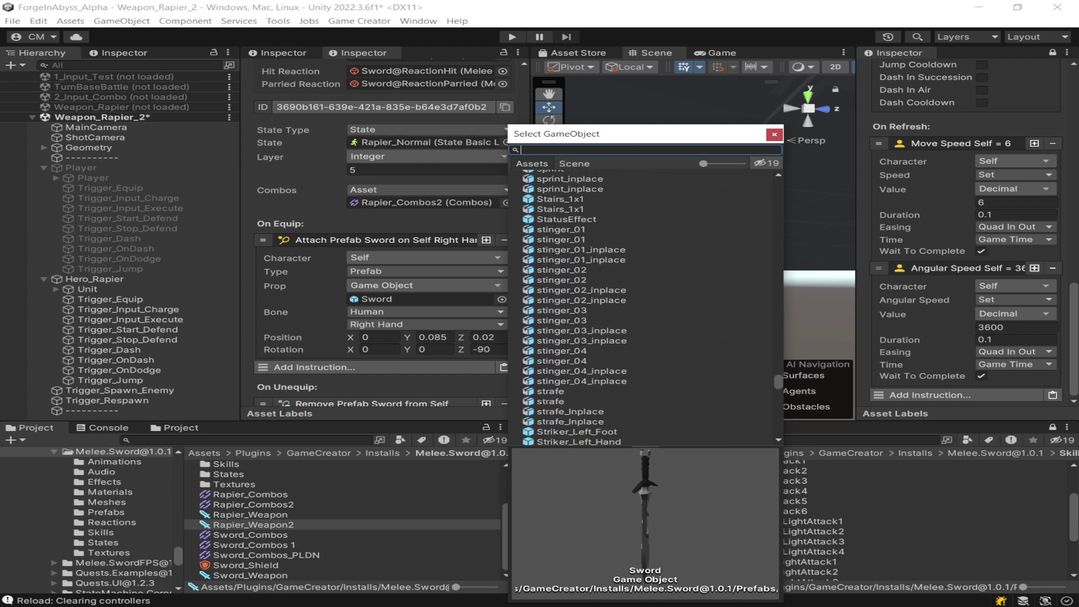
scroll(640, 307, down, 20)
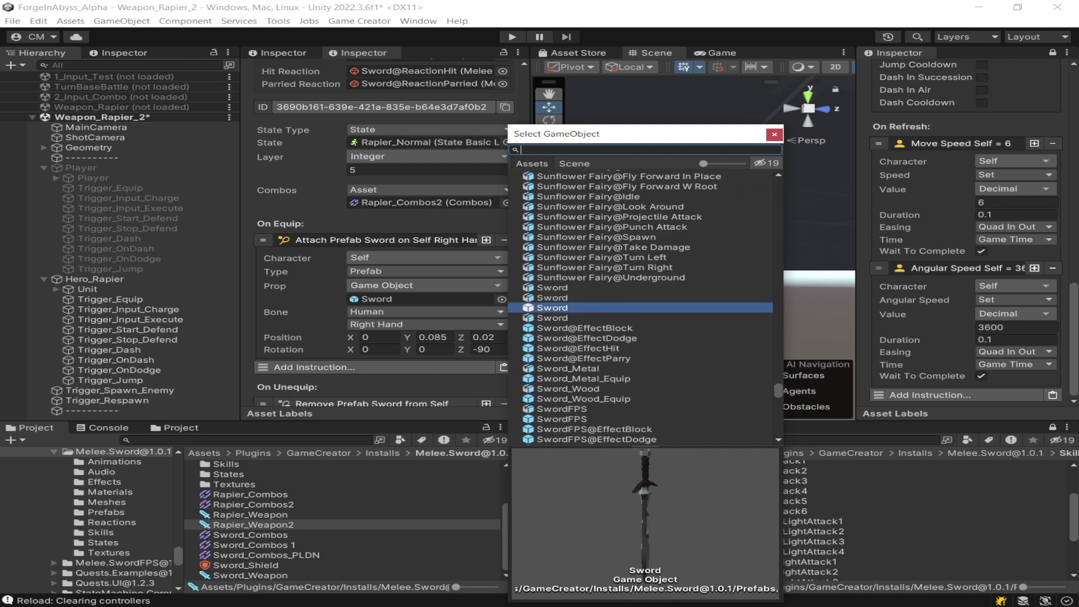
Replace the On Equip attachment's prop with the Rapier prefab from the Melee.Sword Prefabs folder
click(421, 299)
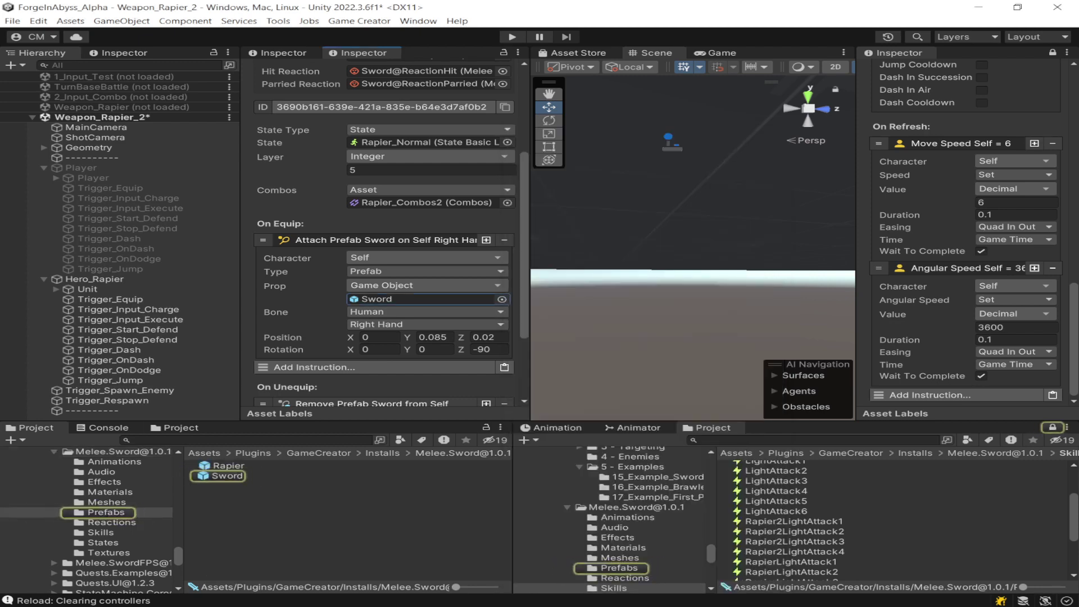
scroll(382, 315, down, 5)
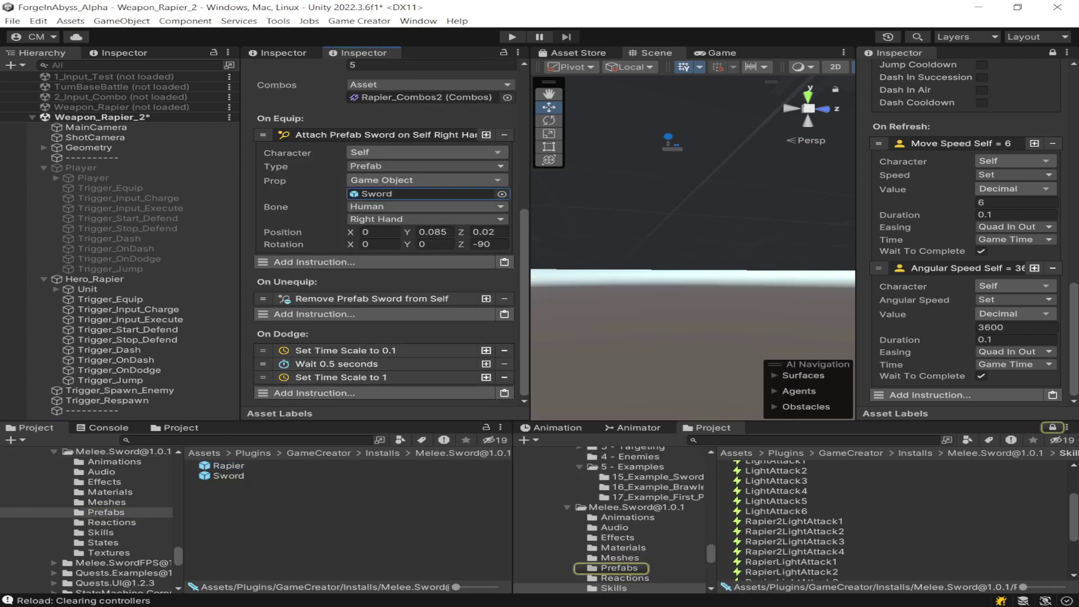
drag(228, 466, 421, 194)
click(422, 193)
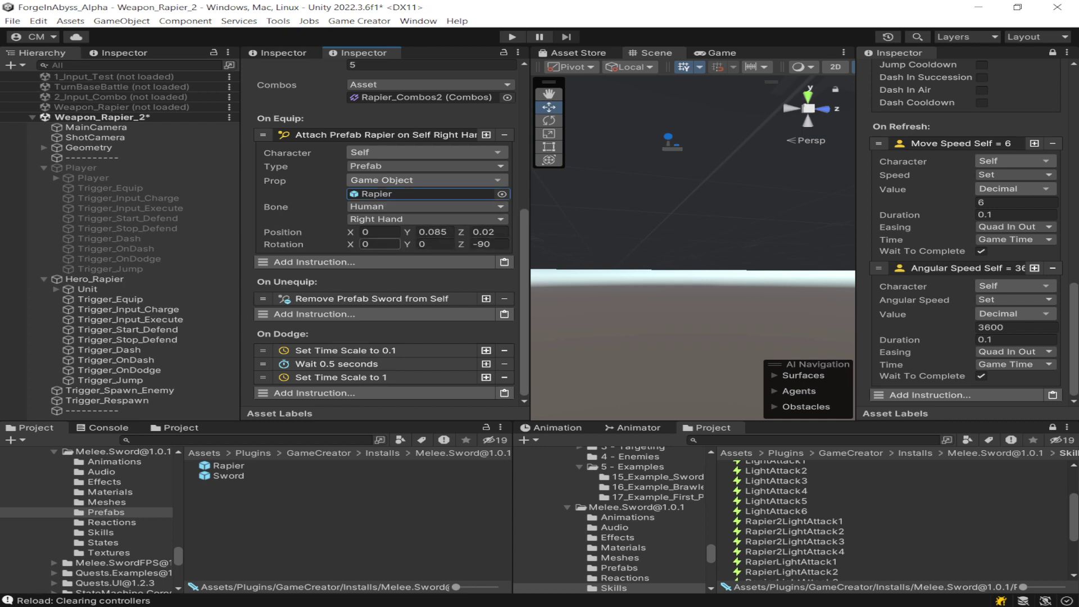
Examine the On Unequip prop removal settings and the time scale and wait settings of the On Dodge instructions, collapsing the On Dodge ones
click(371, 299)
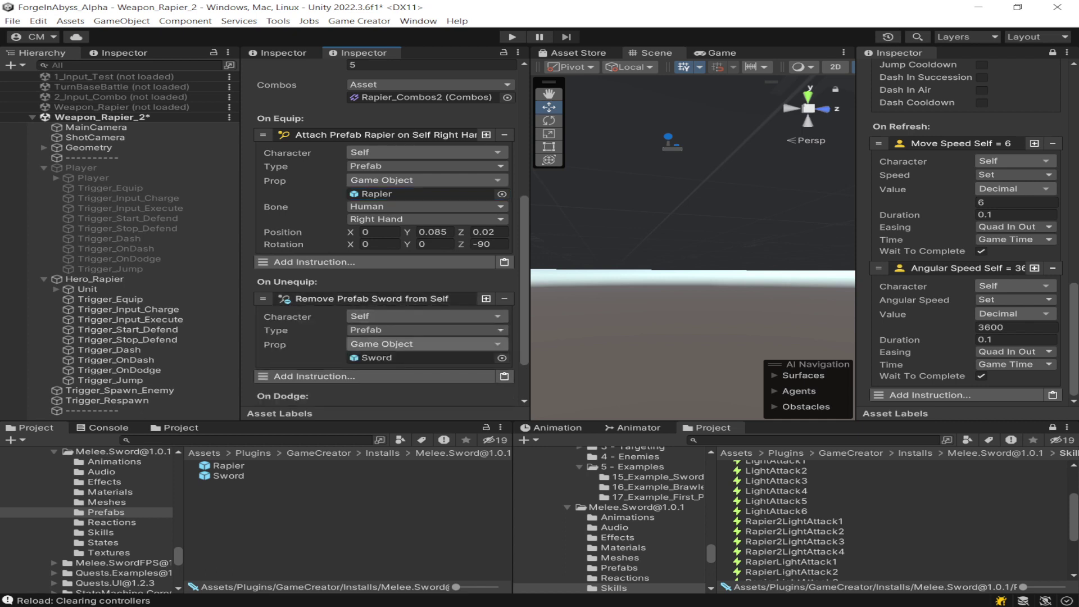
scroll(382, 236, down, 3)
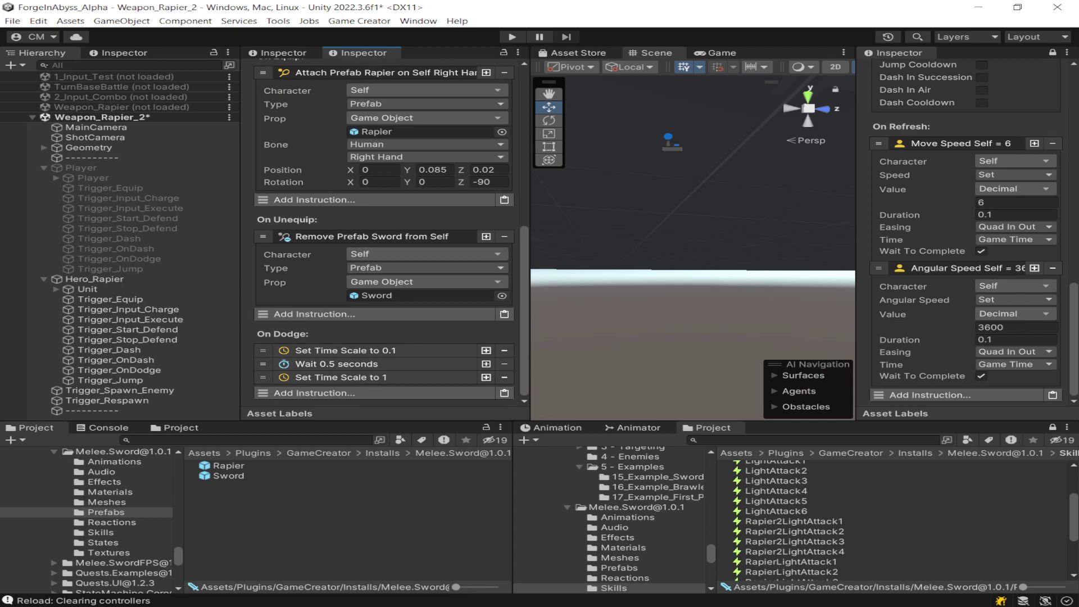
click(375, 363)
click(375, 350)
scroll(382, 350, down, 4)
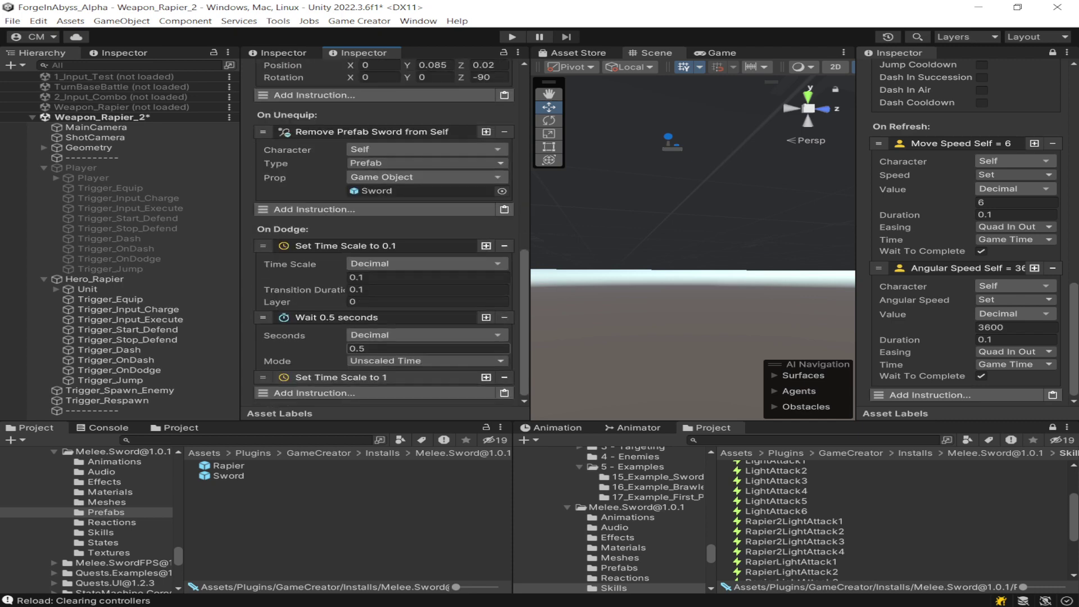
click(337, 377)
scroll(337, 377, down, 3)
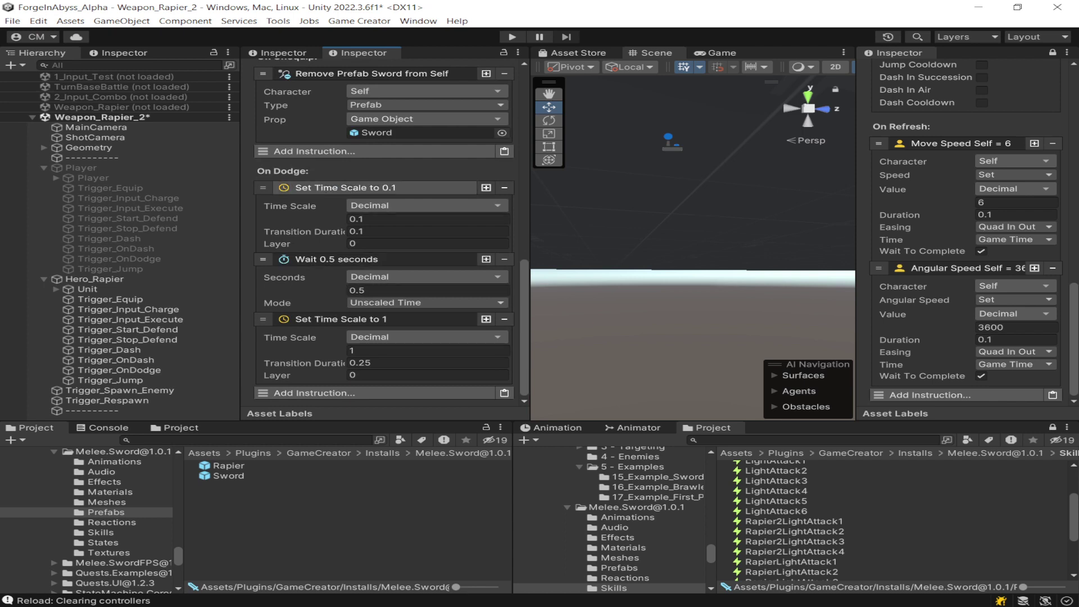
click(337, 187)
click(337, 260)
click(338, 319)
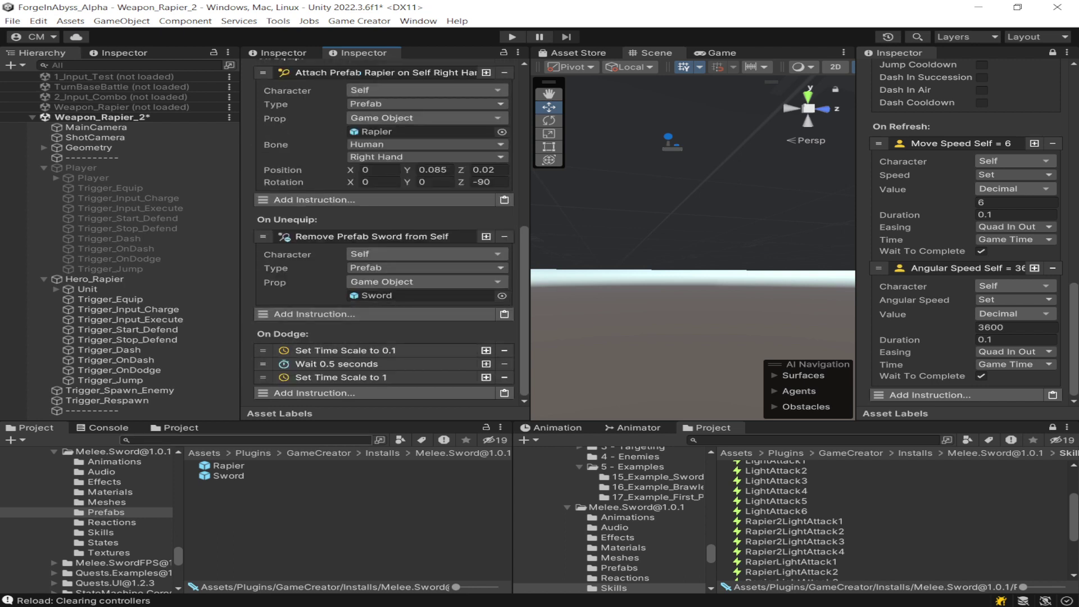
Open the Rapier_Anim_Set scene from the Rapier_Anim_Set ScenePreview folder additively alongside the current scene
click(204, 453)
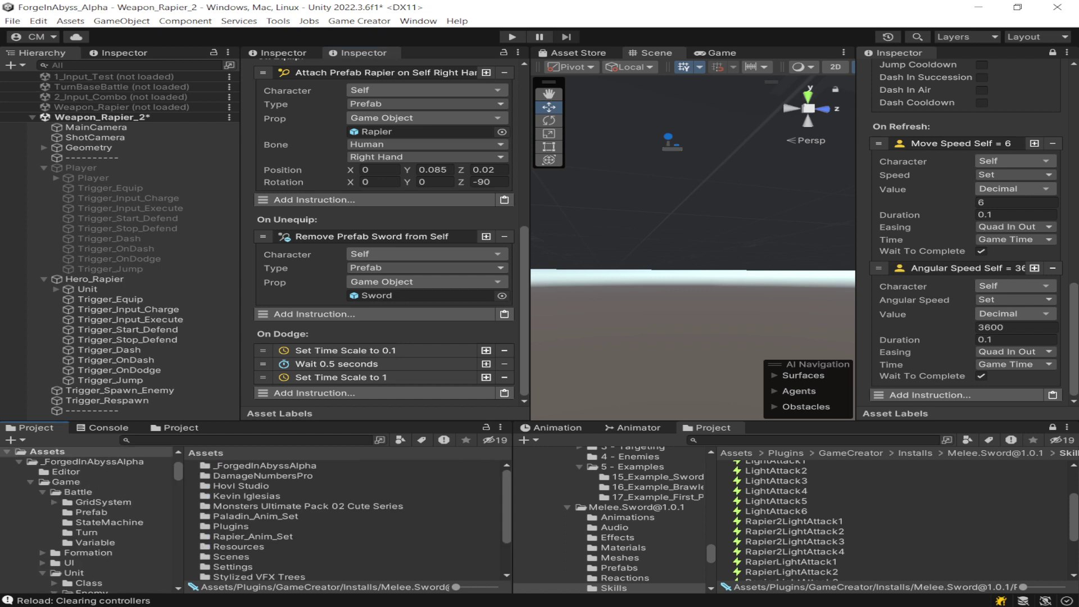
double_click(253, 536)
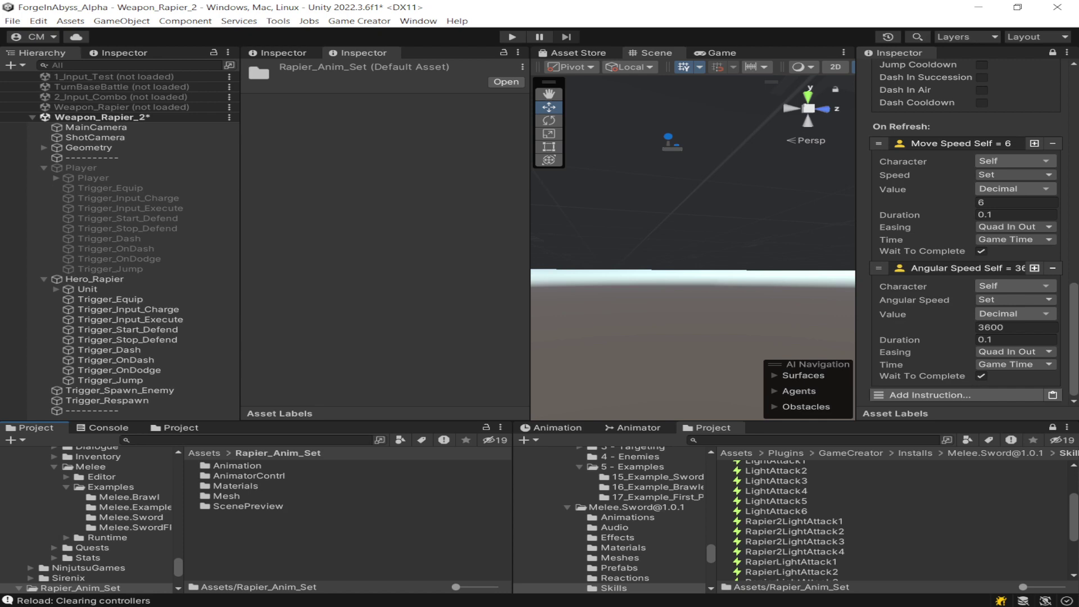
double_click(248, 506)
right_click(253, 466)
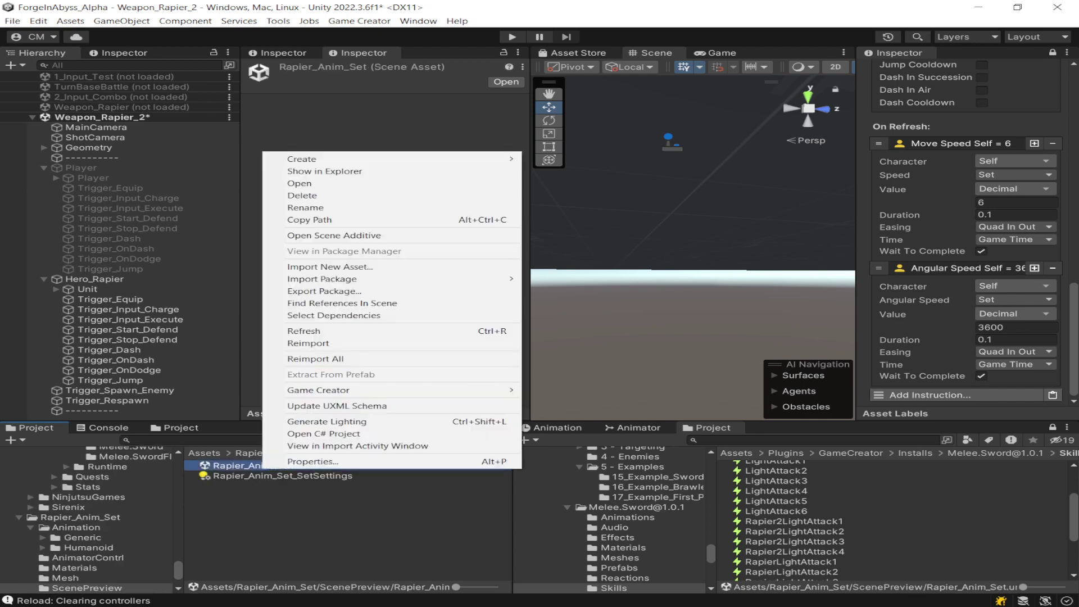
click(334, 234)
Duplicate the Weapon object held in the right hand of the attack_01 character in the Rapier_Anim_Set scene
scroll(115, 311, down, 7)
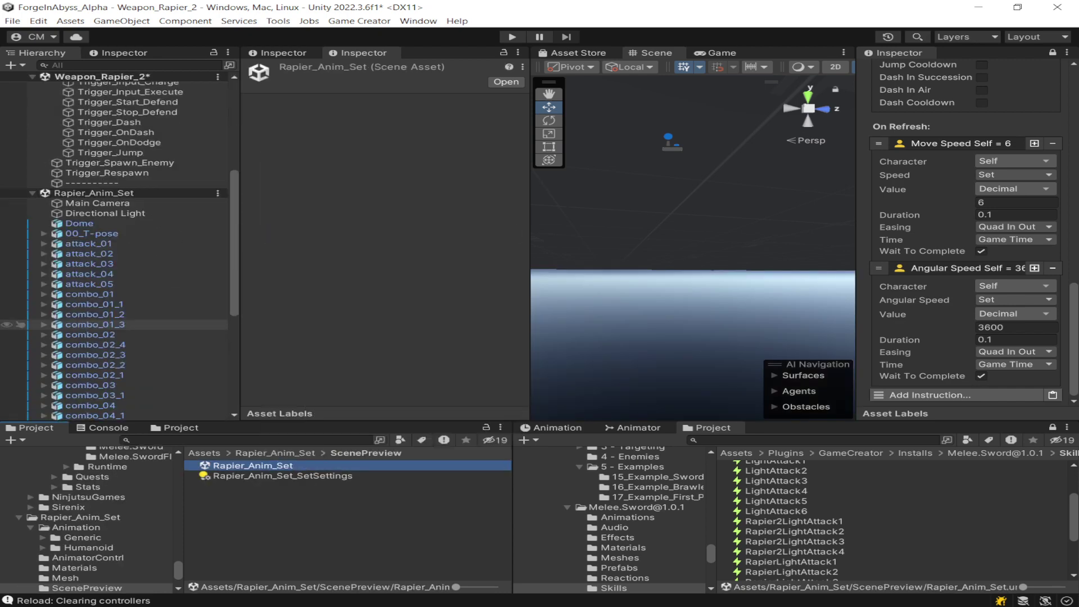
double_click(88, 206)
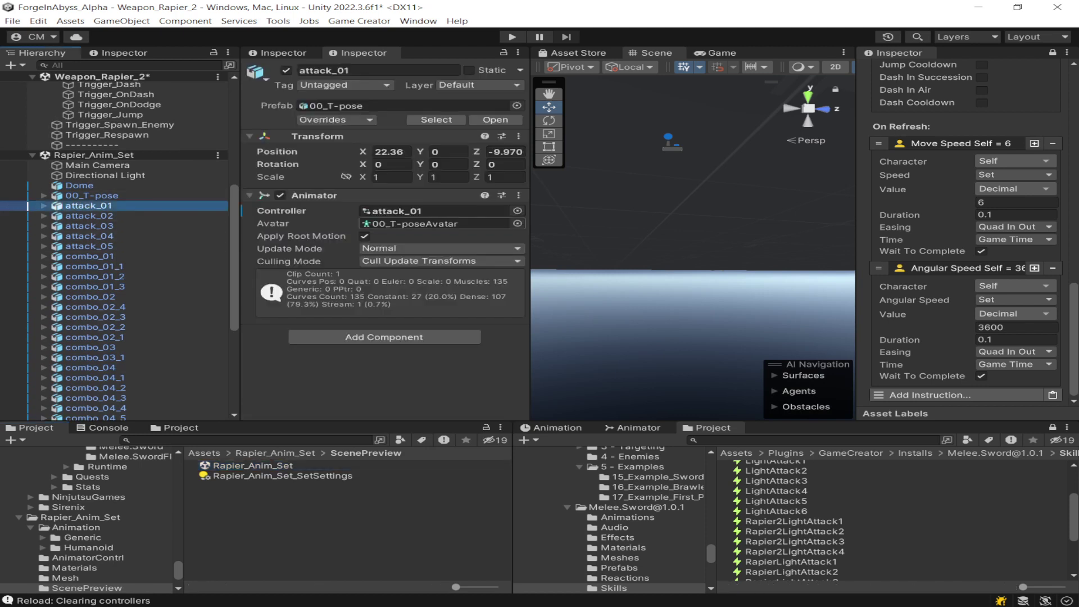
key(shift+d)
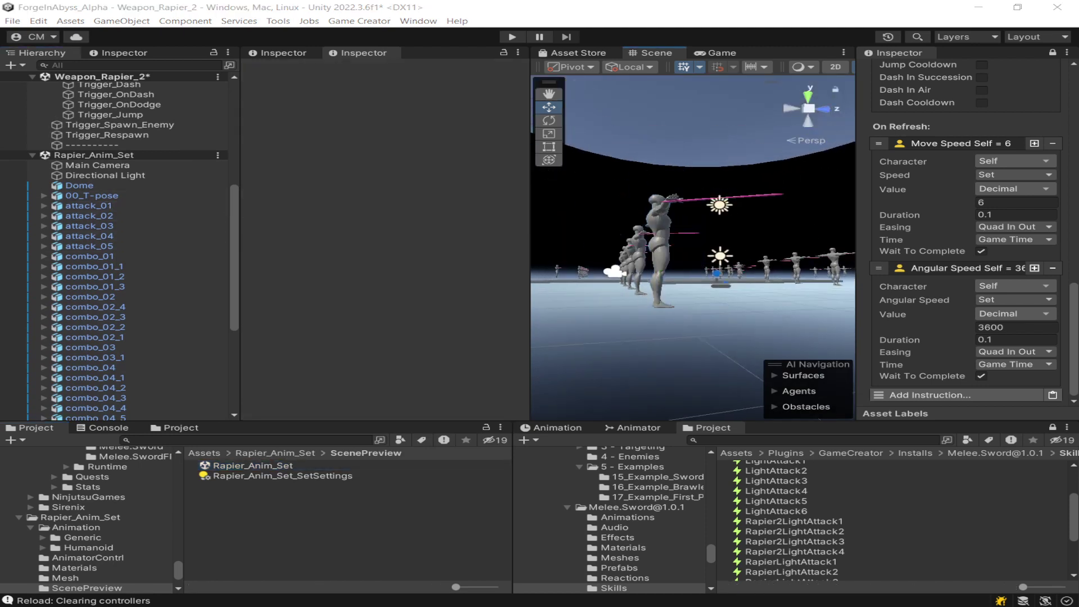
alt+drag(693, 248, 662, 316)
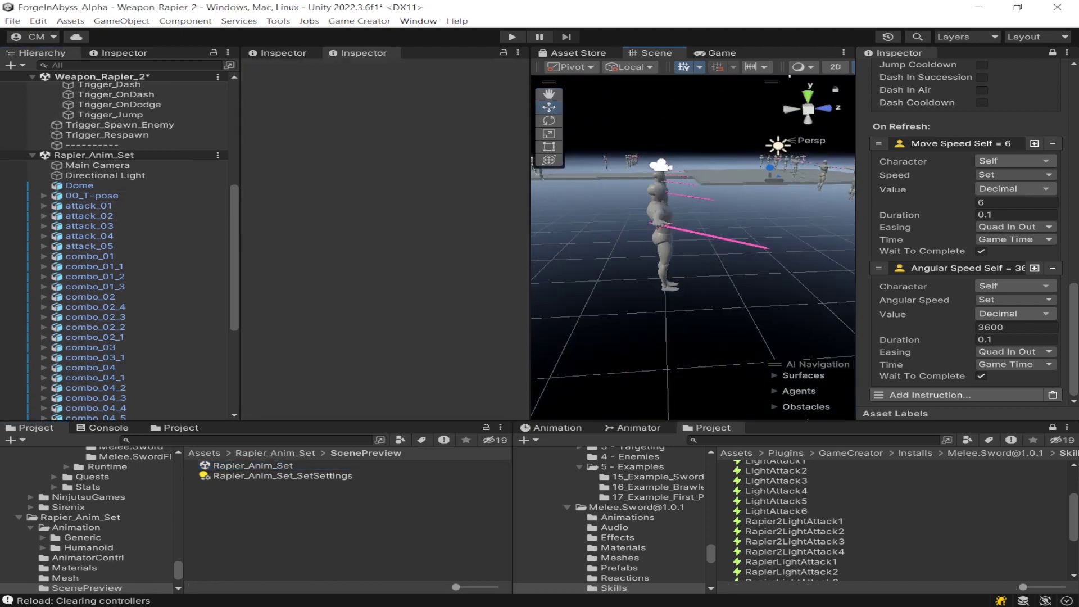
click(660, 225)
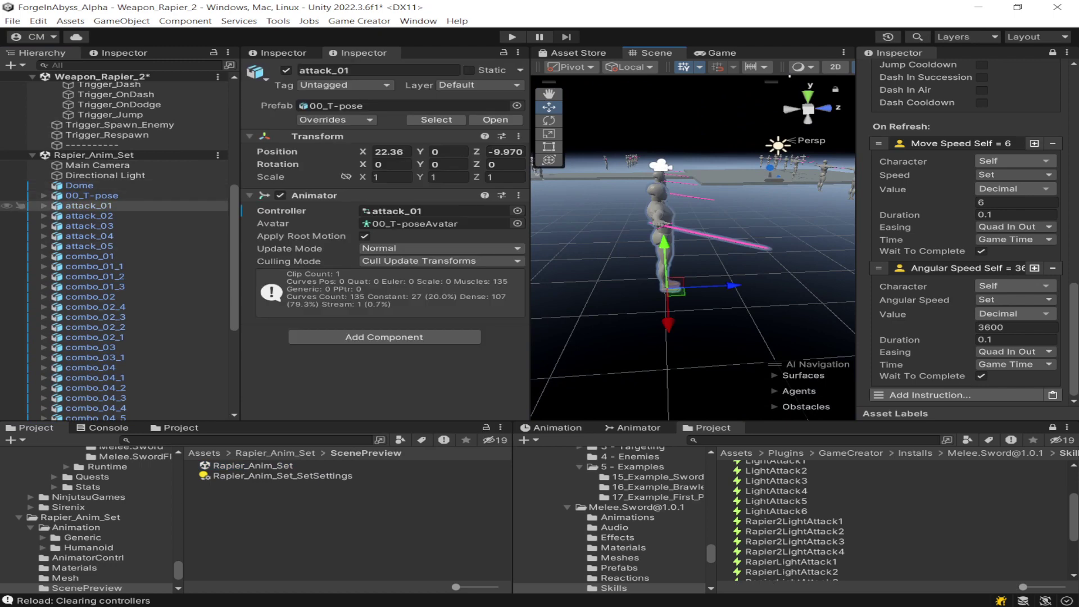
alt+click(44, 206)
scroll(112, 253, down, 15)
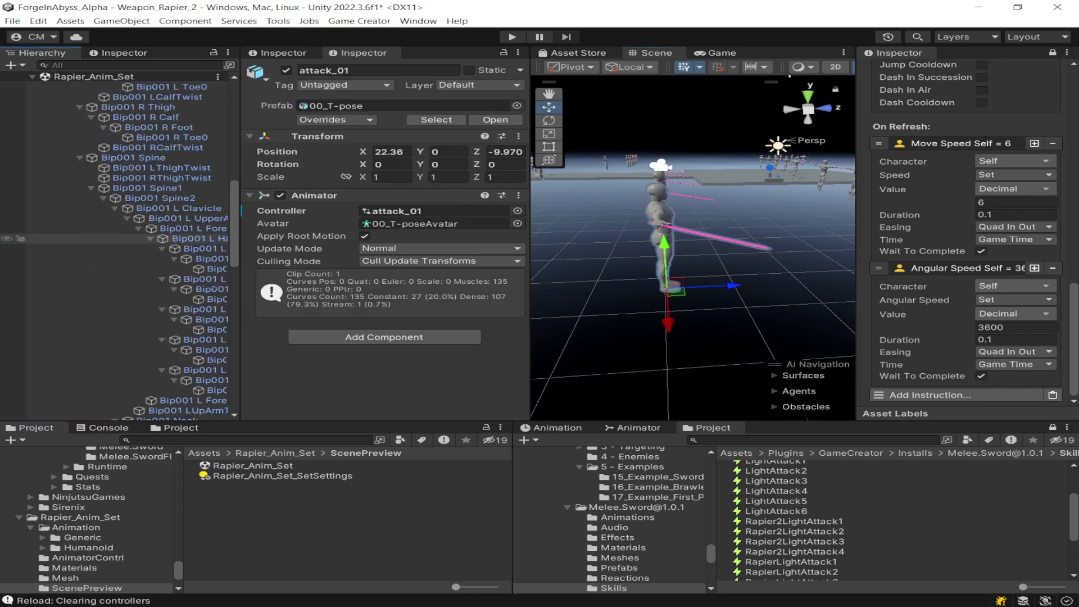
click(197, 254)
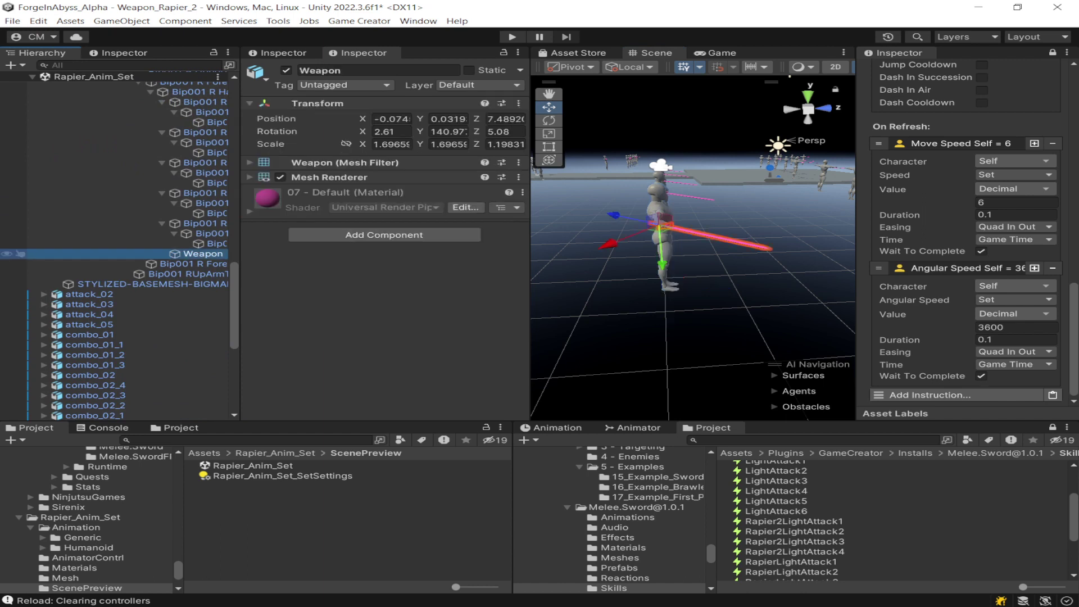
key(ctrl+d)
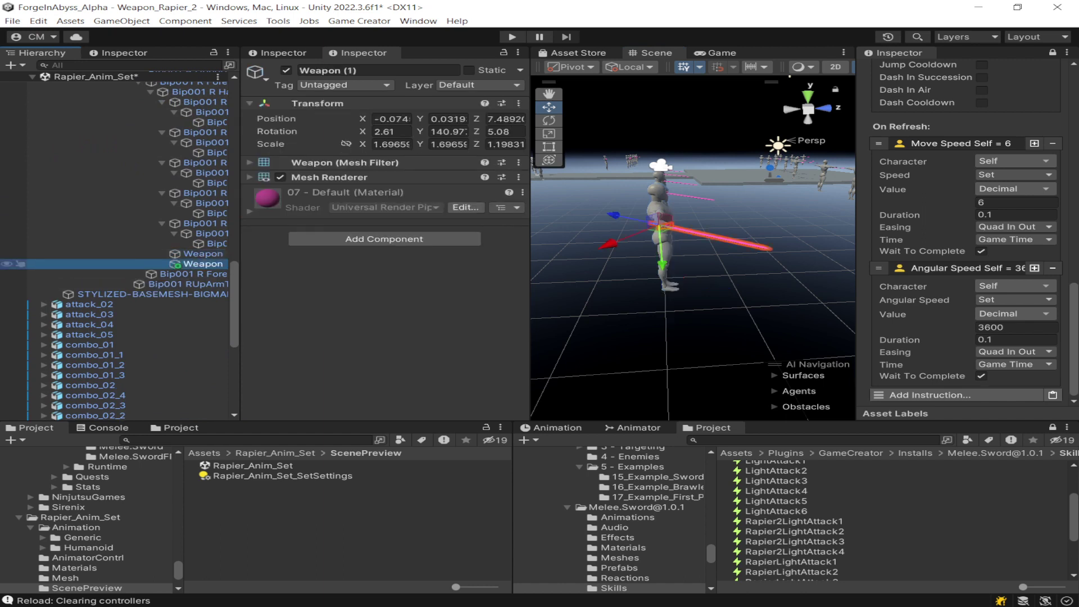
Move the duplicated Weapon (1) out of attack_01 to the root of the Weapon_Rapier_2 scene
scroll(118, 248, up, 10)
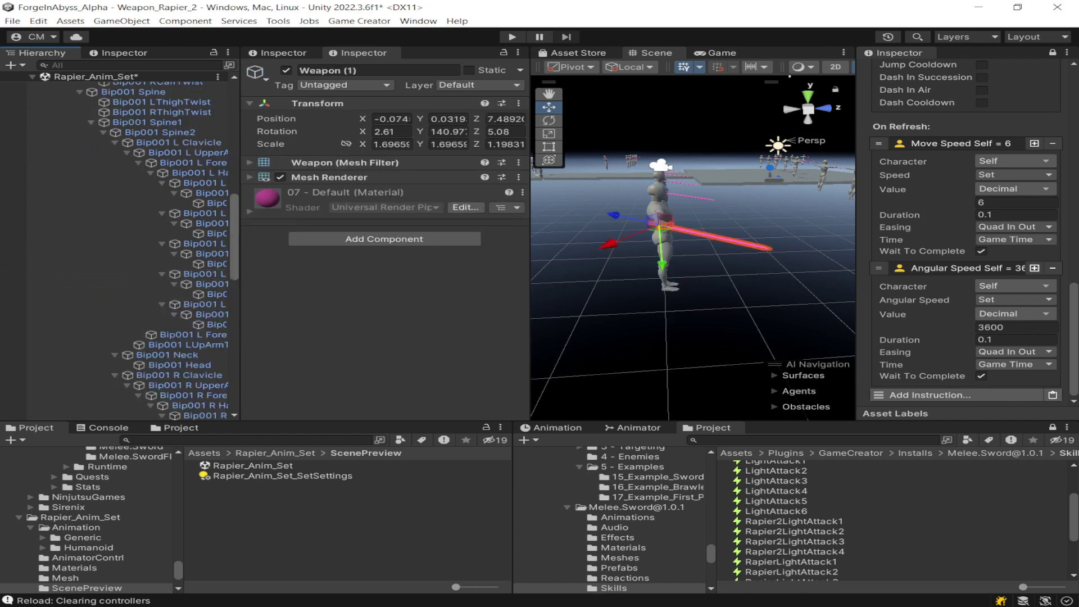
drag(240, 236, 245, 236)
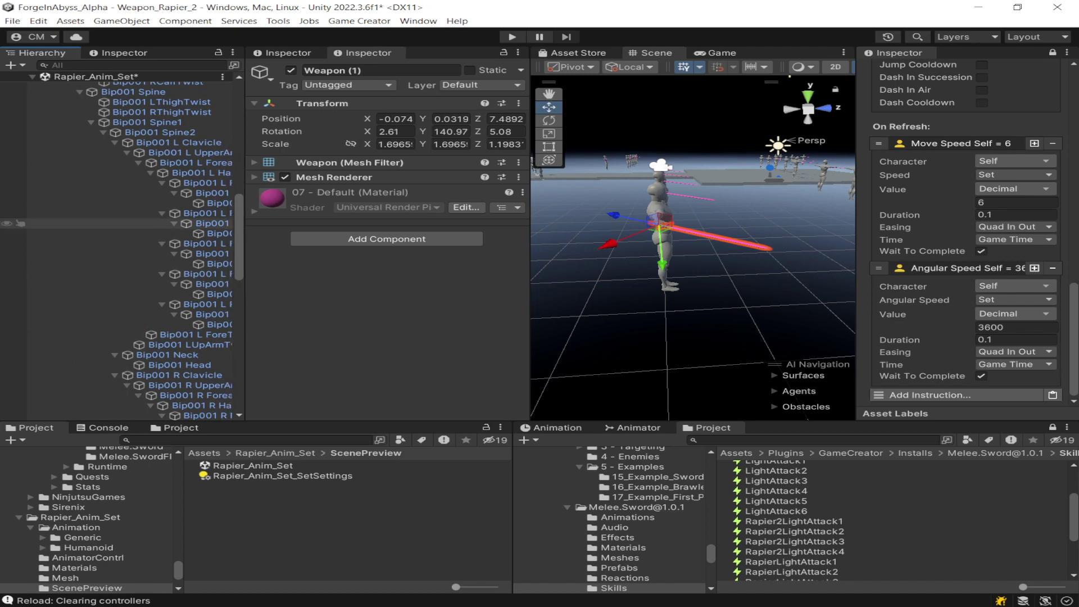
scroll(140, 169, up, 10)
right_click(141, 118)
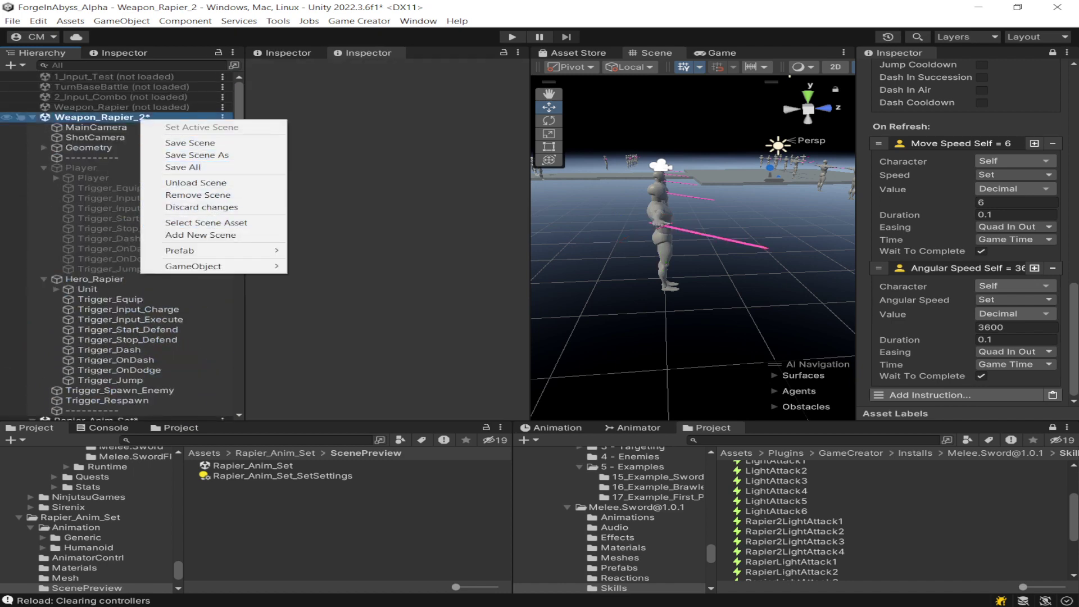
click(90, 147)
right_click(90, 147)
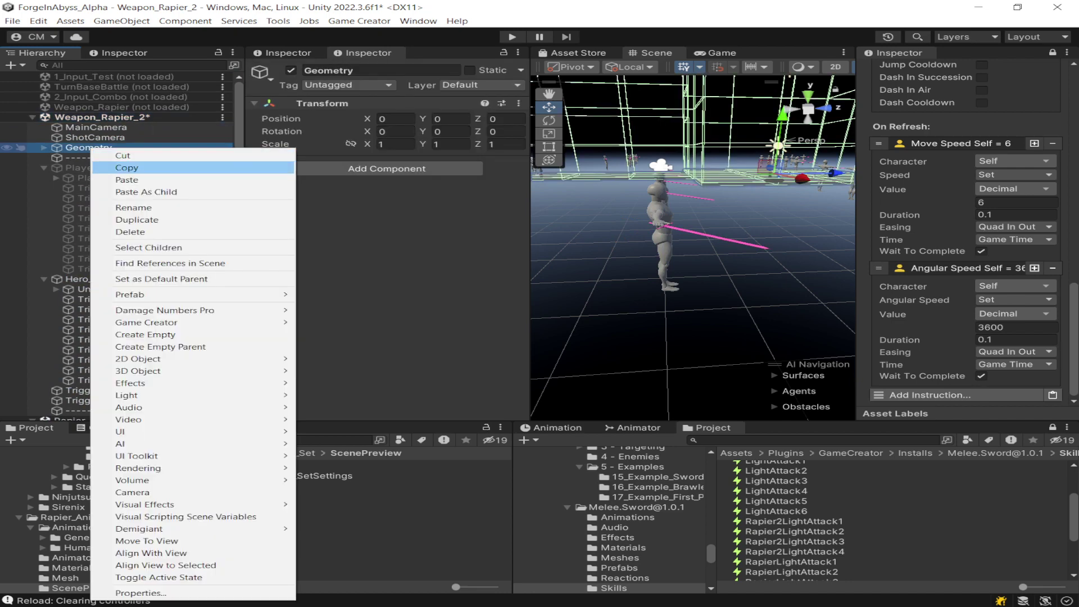
click(118, 193)
drag(105, 188, 108, 119)
scroll(112, 163, down, 5)
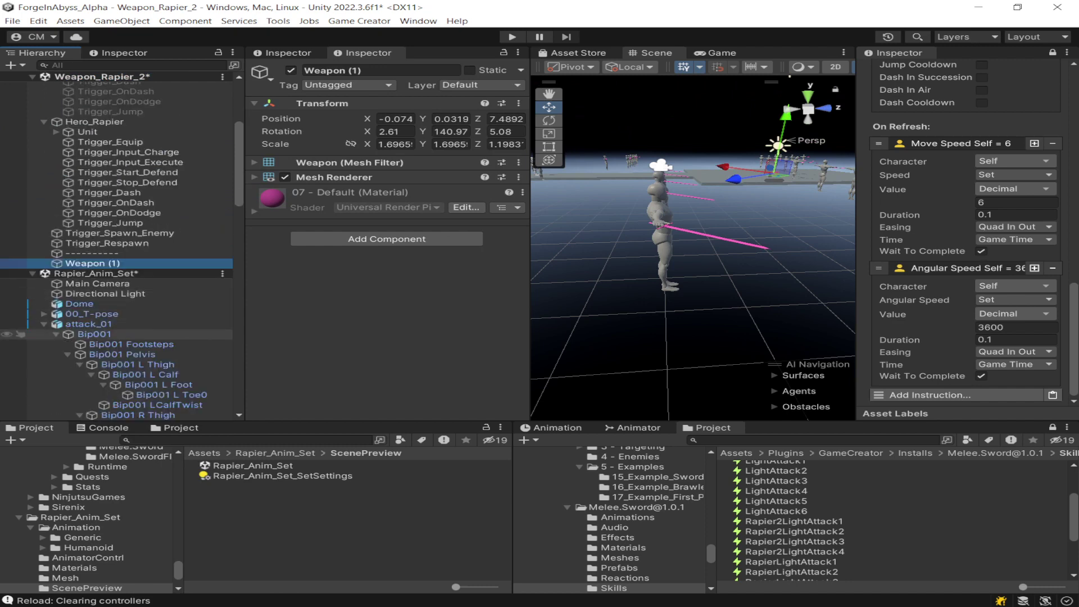
Remove the Rapier_Anim_Set scene from the hierarchy without saving its changes
right_click(130, 274)
click(185, 348)
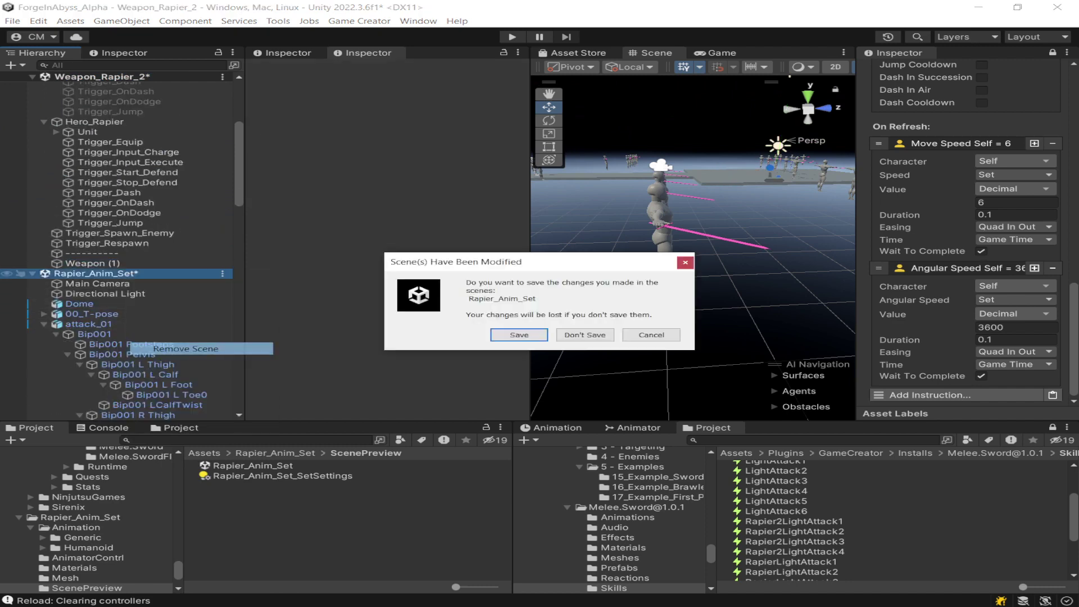
click(587, 333)
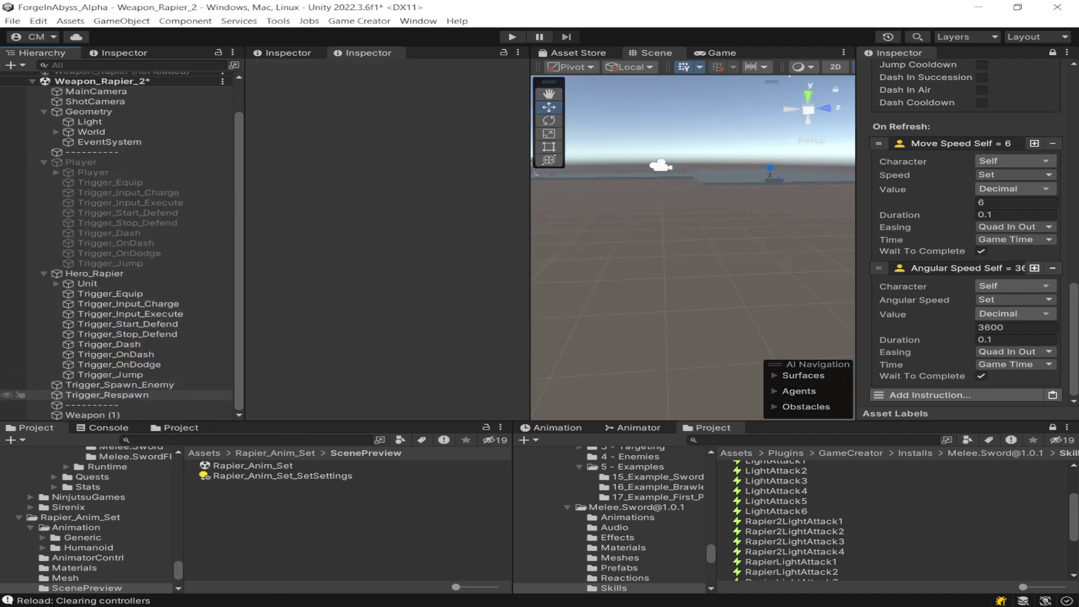
Rename the Weapon (1) object as Rapier2
click(93, 415)
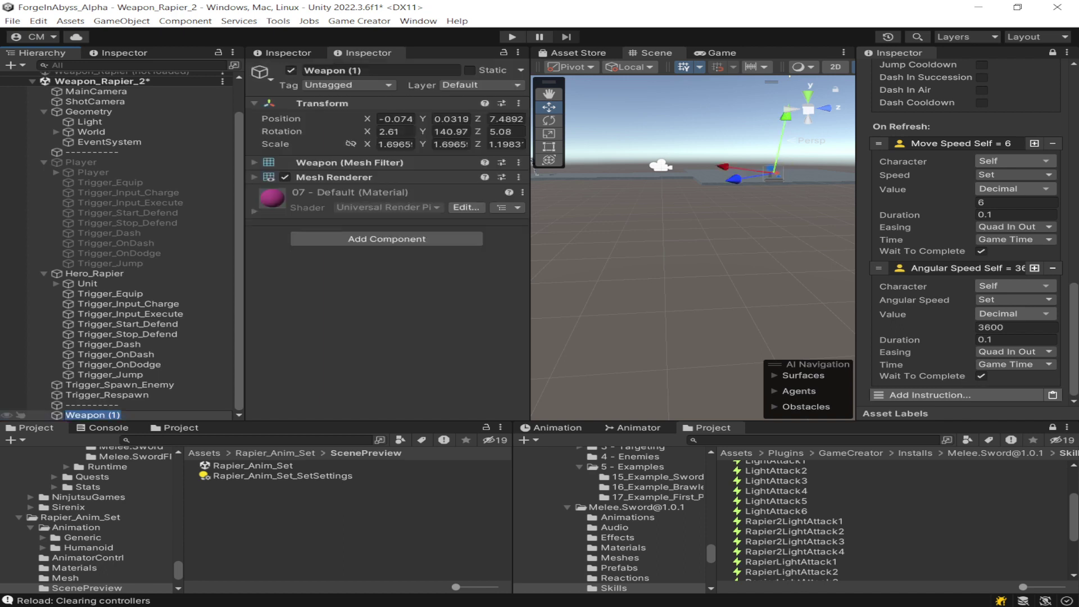
key(F2)
text(Ta)
key(BackSpace)
key(BackSpace)
text(R)
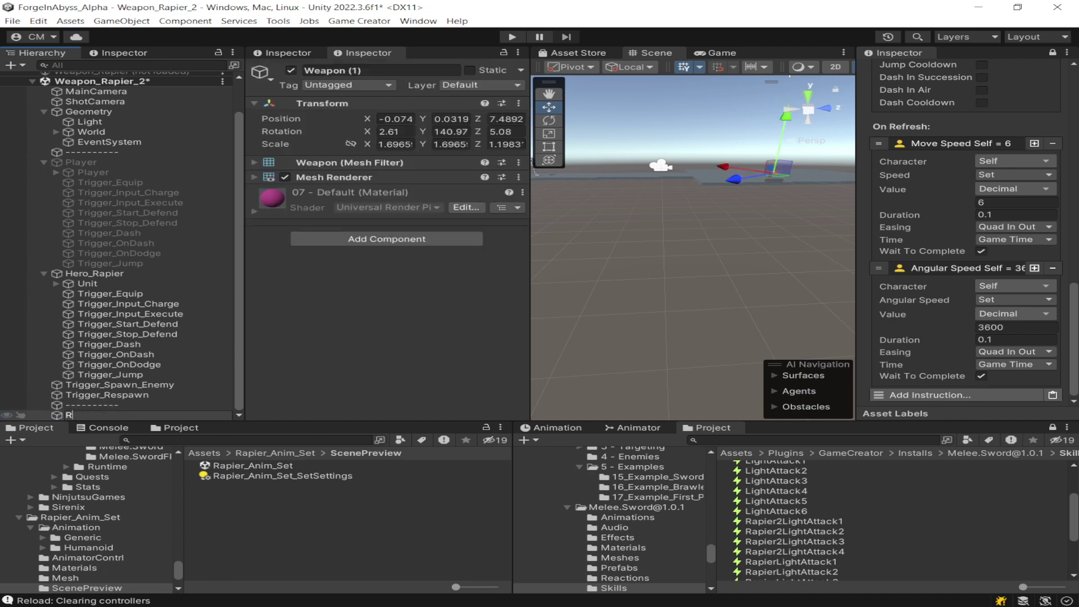
text(apier2)
key(Return)
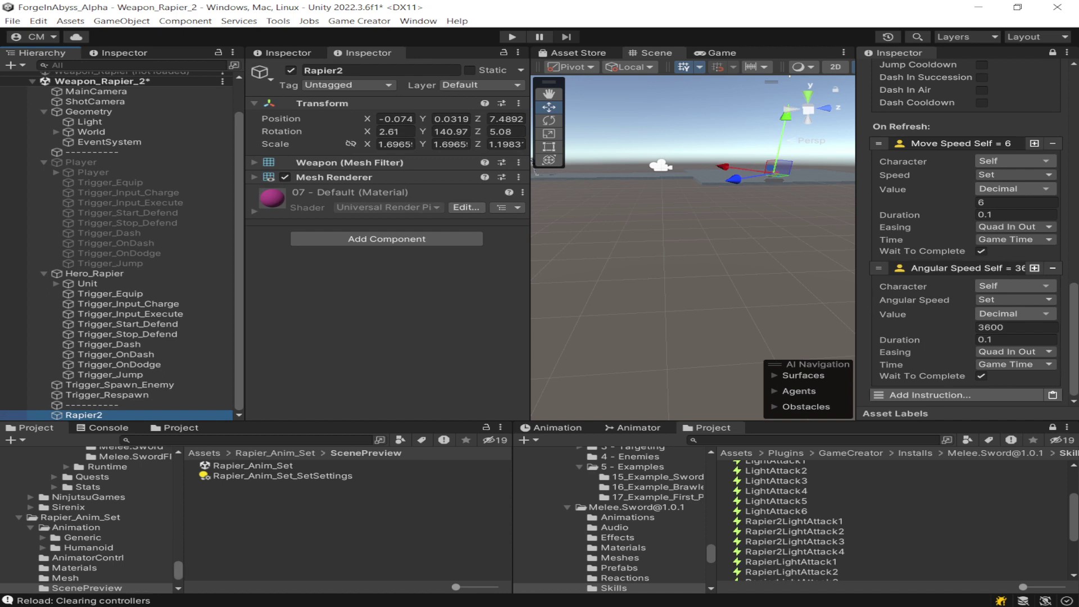
drag(178, 570, 177, 465)
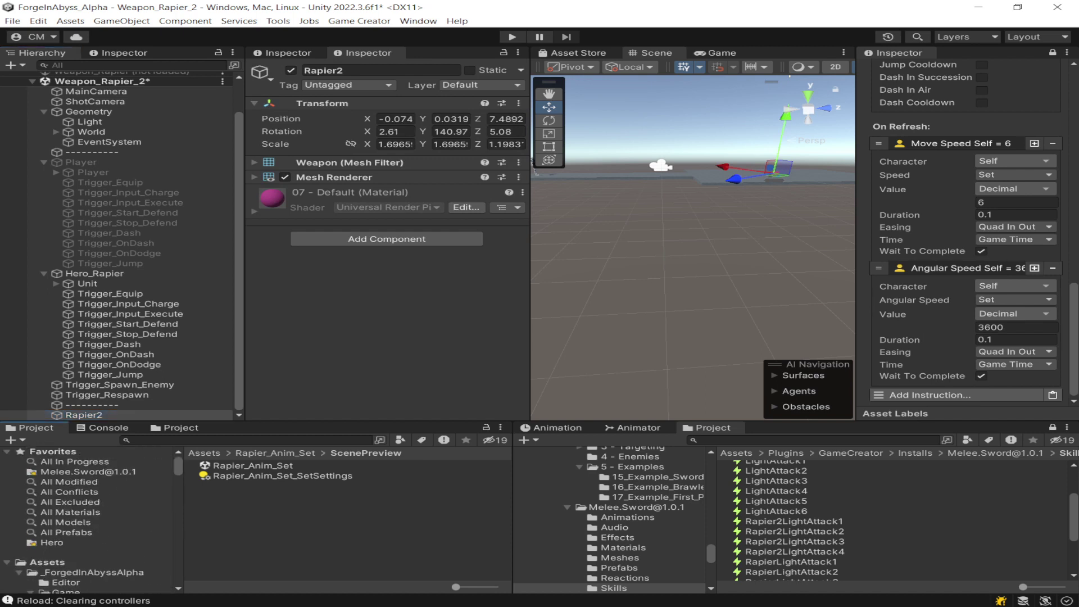
click(88, 472)
scroll(344, 520, down, 3)
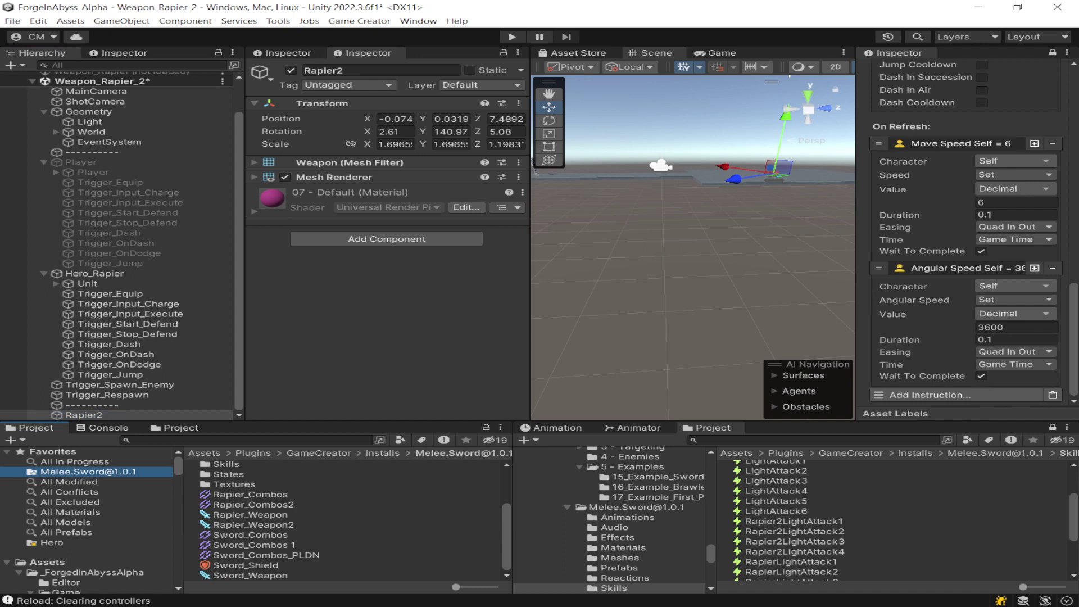
scroll(346, 520, up, 3)
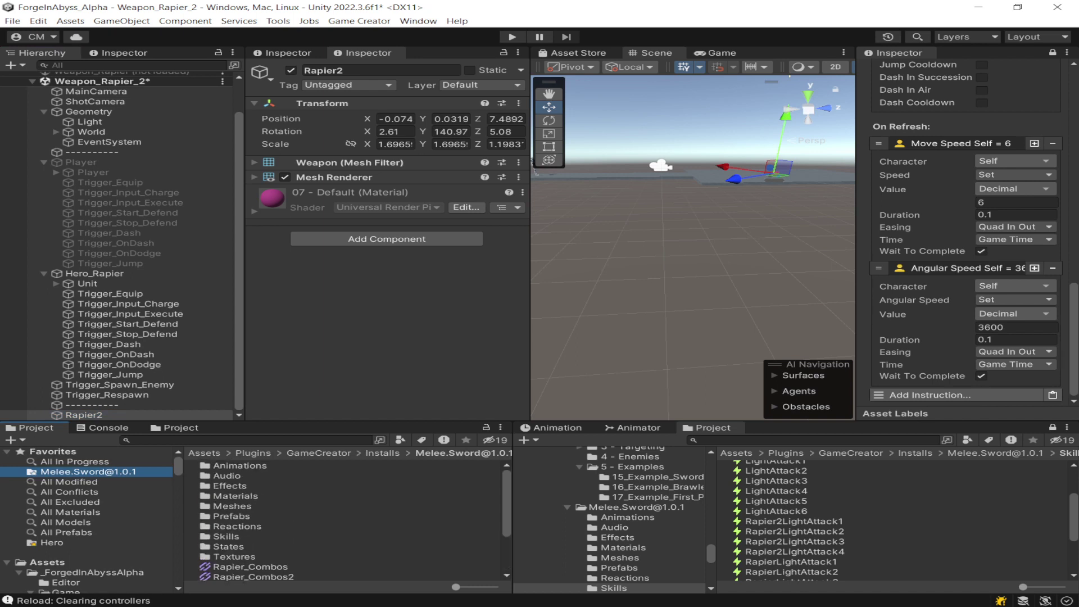
double_click(337, 516)
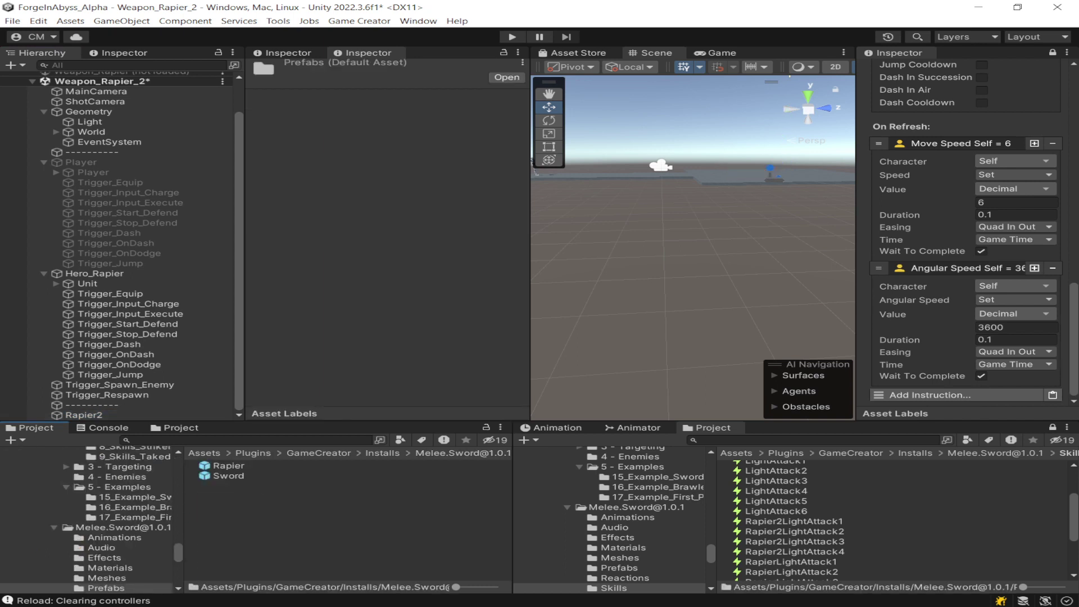
drag(227, 476, 140, 413)
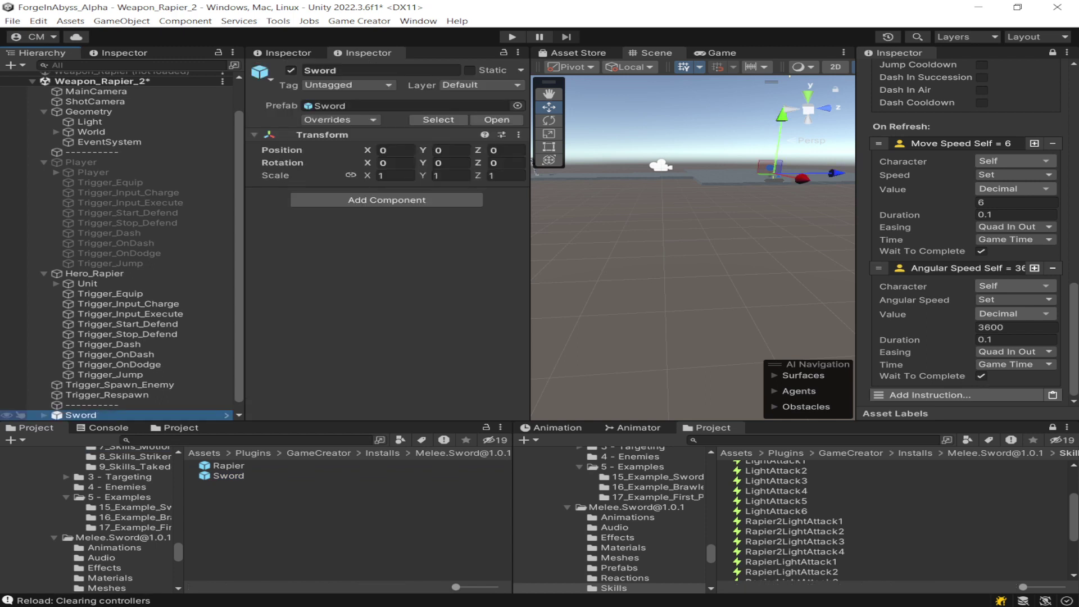
Examine the Sword prefab's child objects, including the Striker's shape and trail settings
scroll(140, 400, down, 1)
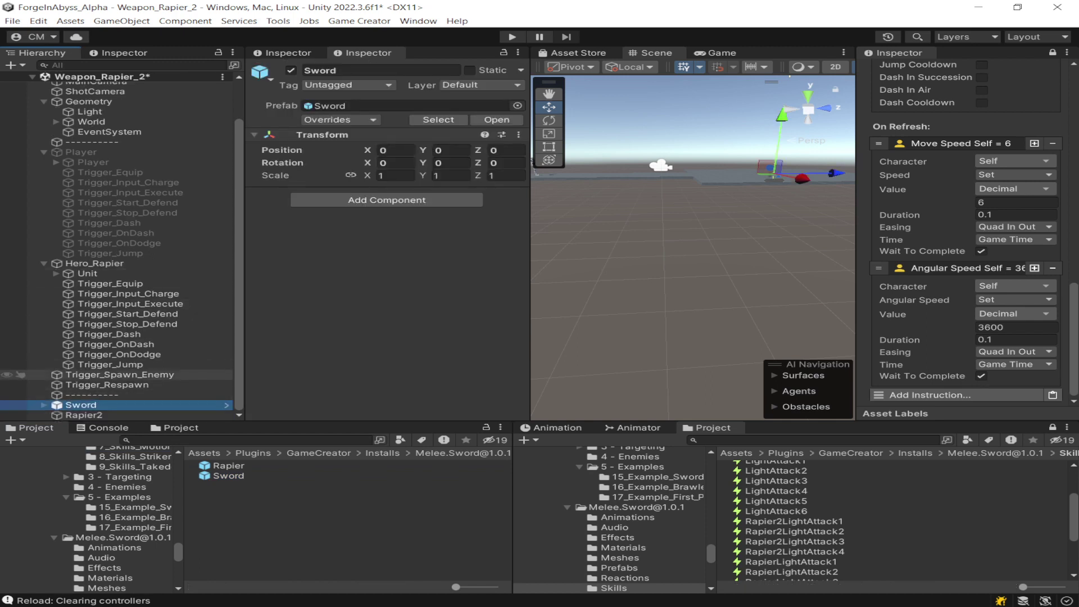
click(44, 405)
scroll(93, 394, down, 1)
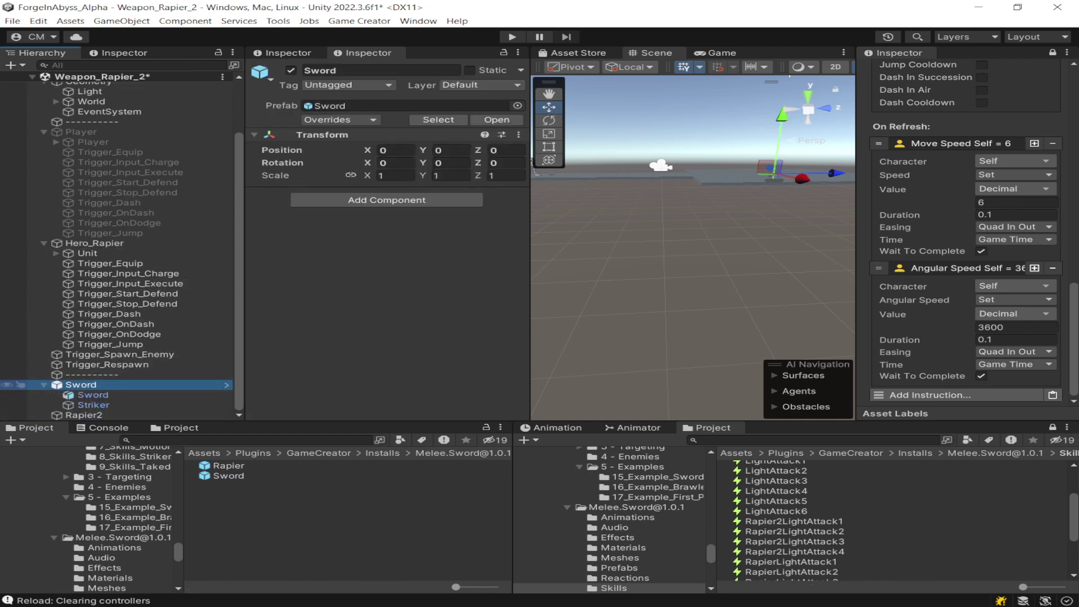
click(93, 395)
click(93, 405)
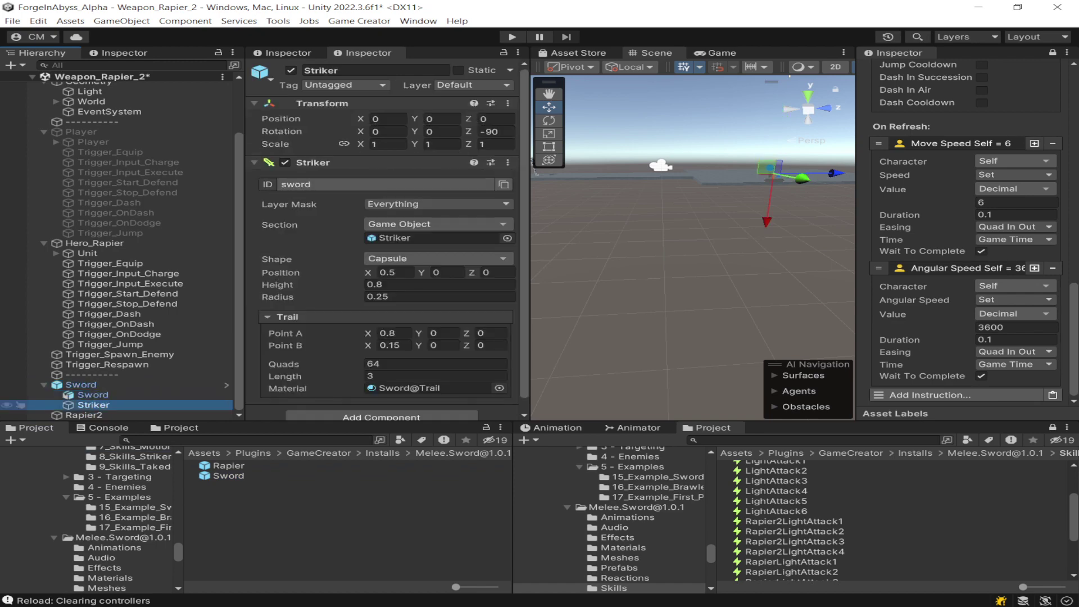
Create an empty parent object for Rapier2
click(84, 415)
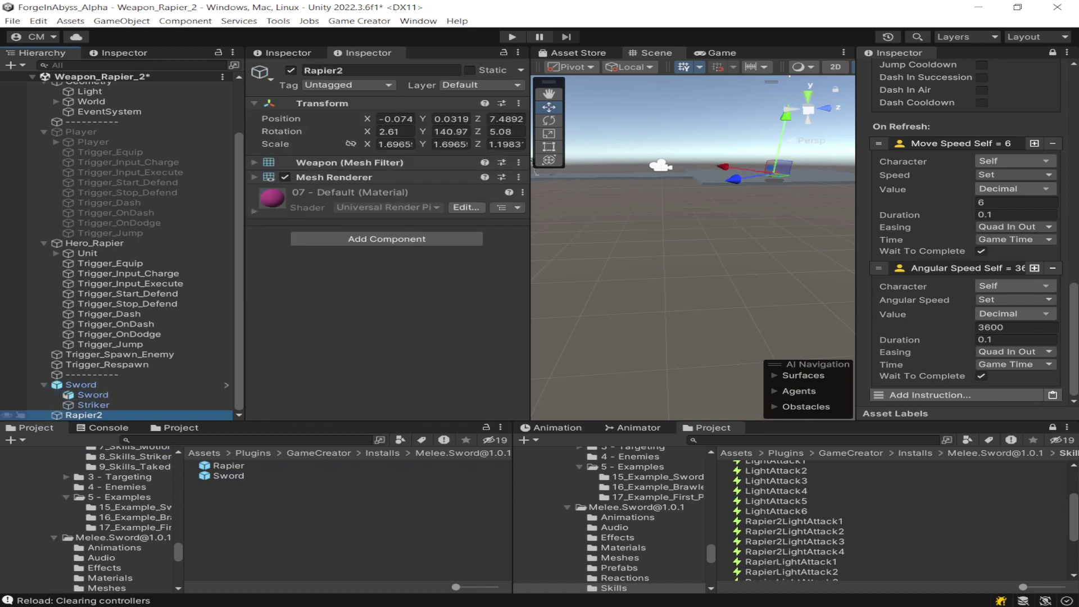
right_click(70, 414)
click(113, 339)
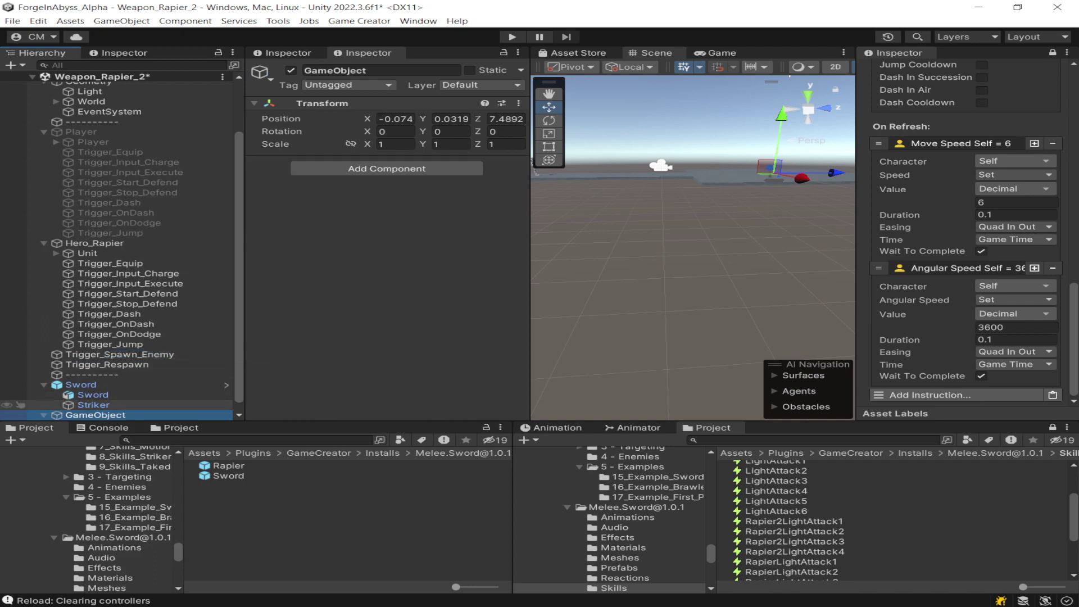
Set the new parent GameObject's position to 0, 0, 0
click(322, 104)
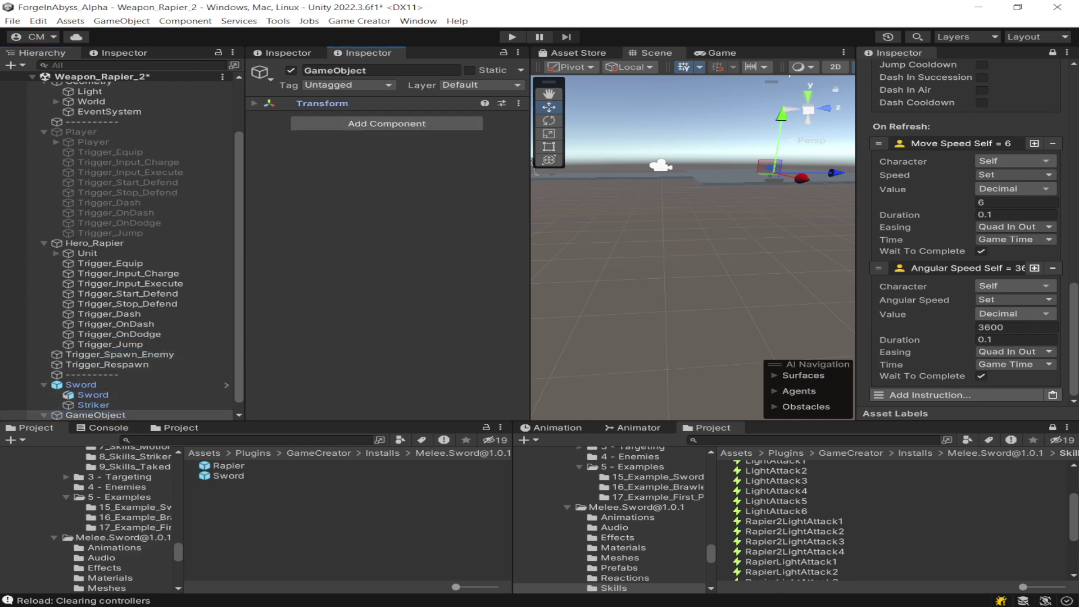
scroll(117, 385, down, 1)
click(388, 104)
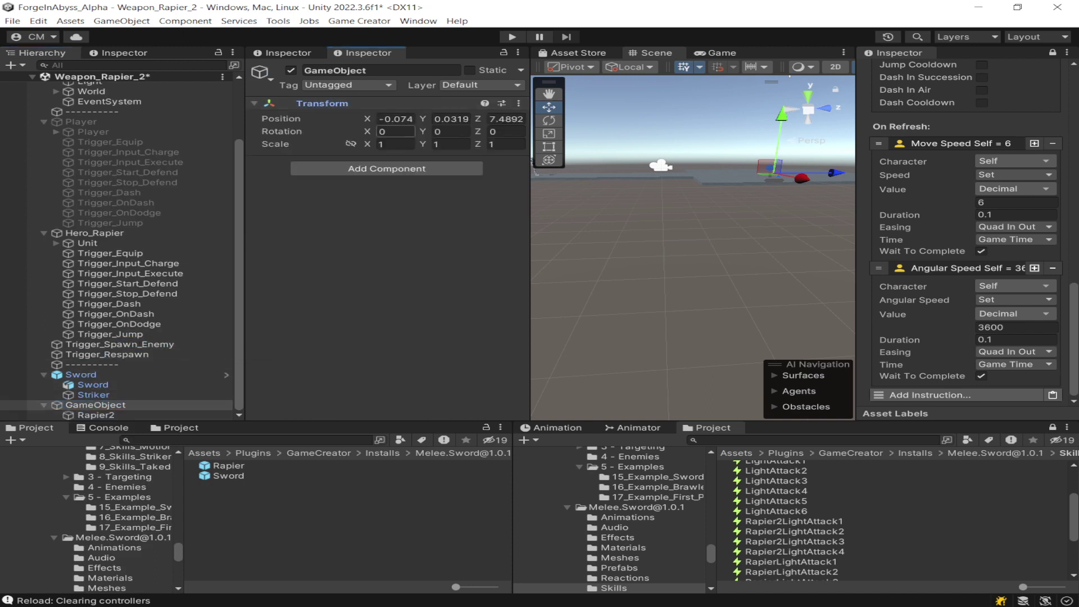
click(395, 131)
click(395, 118)
text(0)
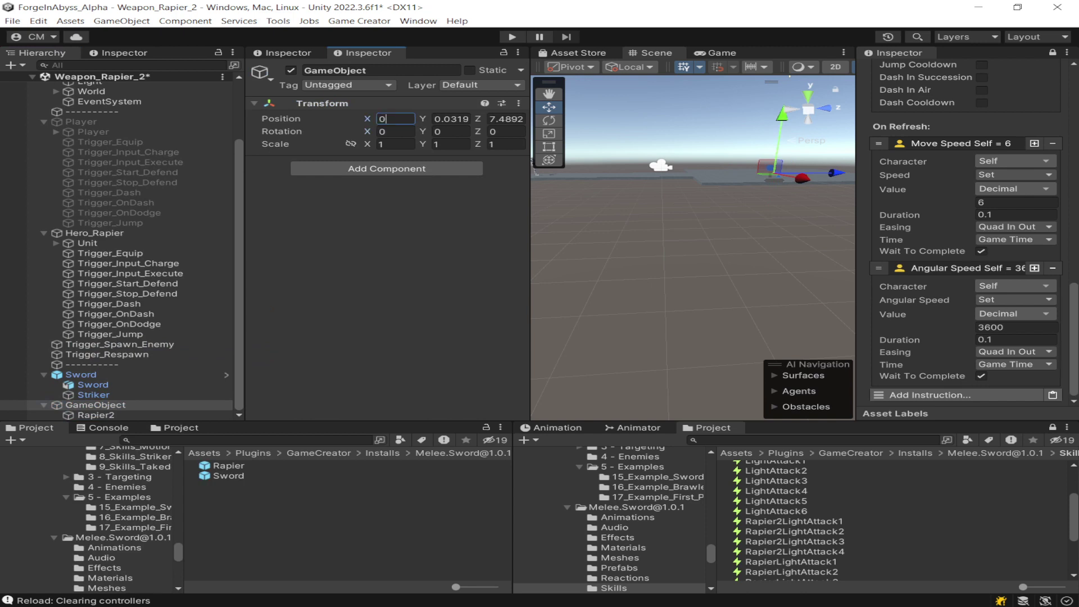
key(Tab)
text(0)
key(Tab)
text(0)
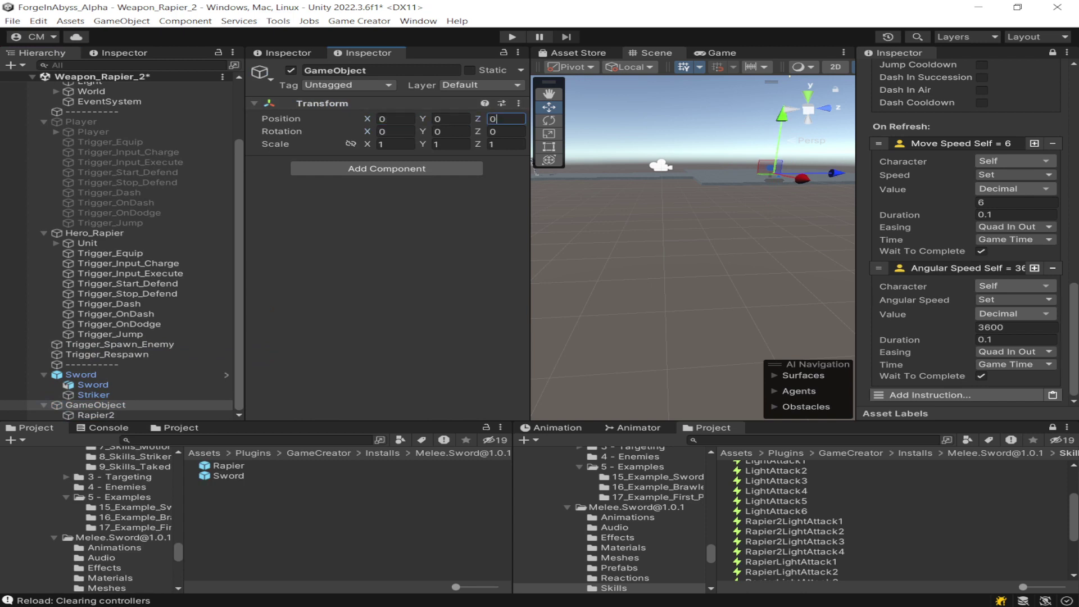
Copy the Sword prefab's Striker and paste it as a child of the new parent GameObject
click(96, 414)
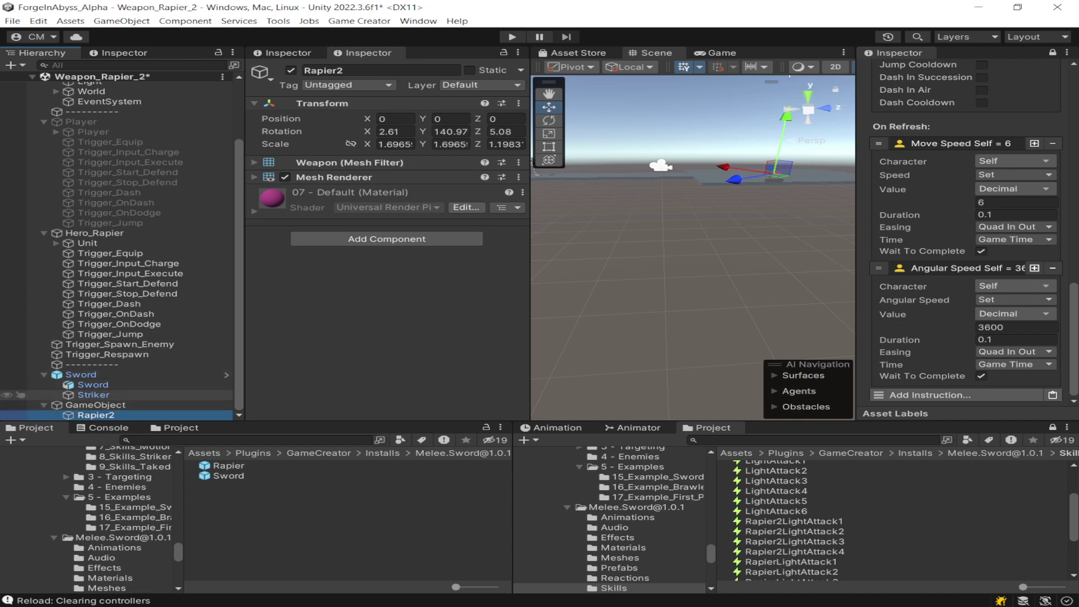
click(85, 395)
right_click(111, 395)
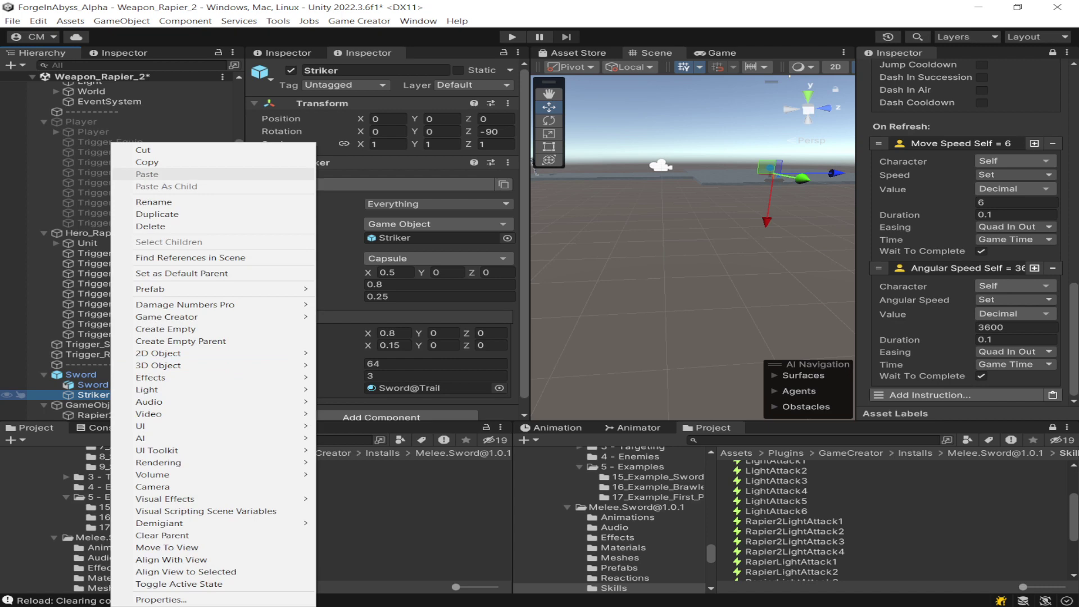
click(147, 162)
click(95, 405)
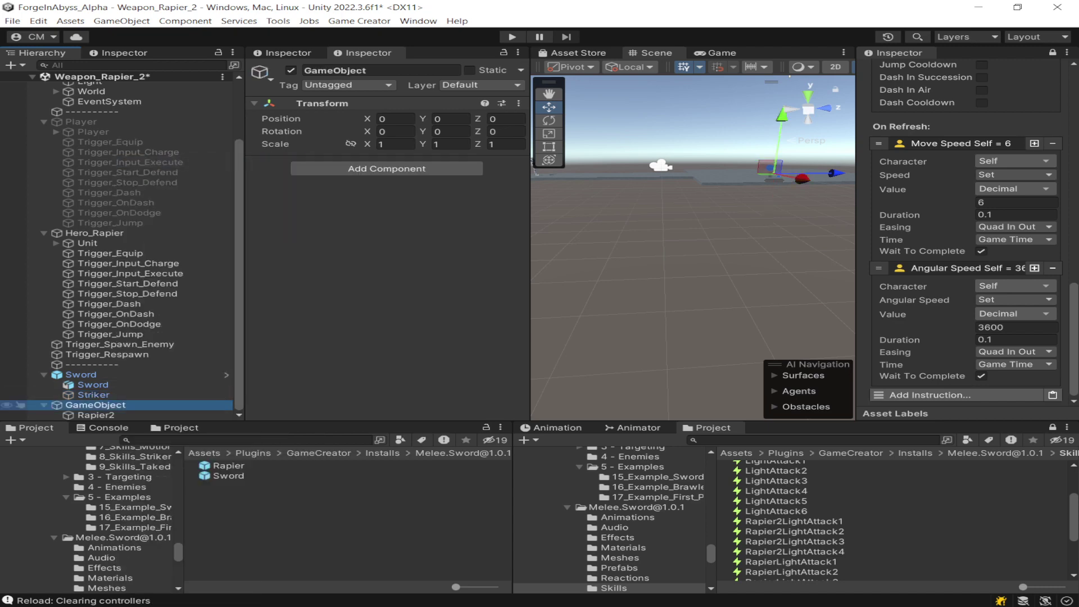
right_click(97, 405)
click(141, 198)
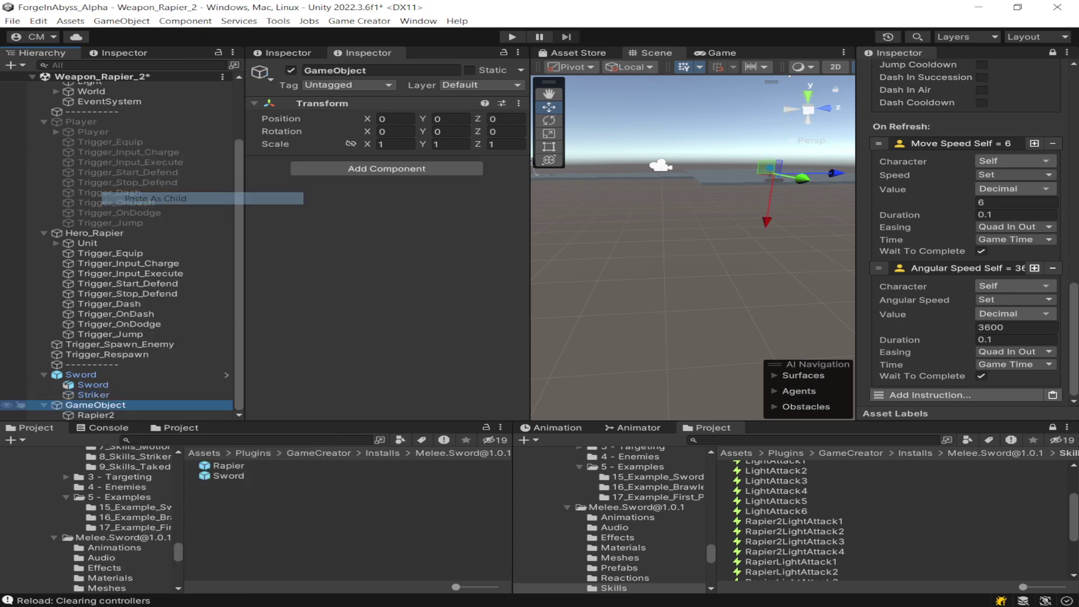
Rename the new parent GameObject as Rapier
click(96, 395)
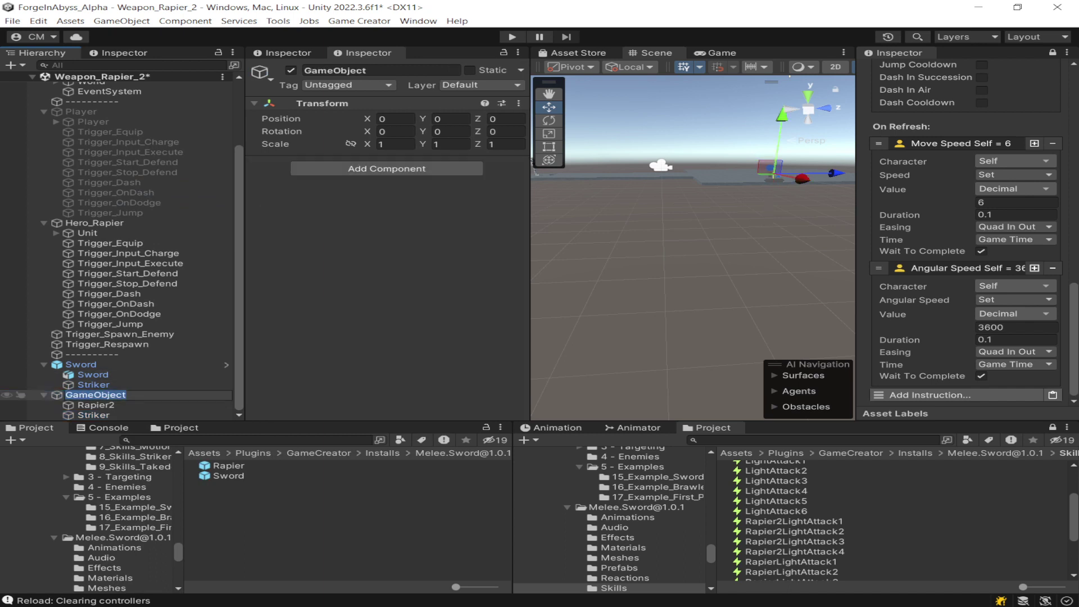
text(Rapier)
key(Return)
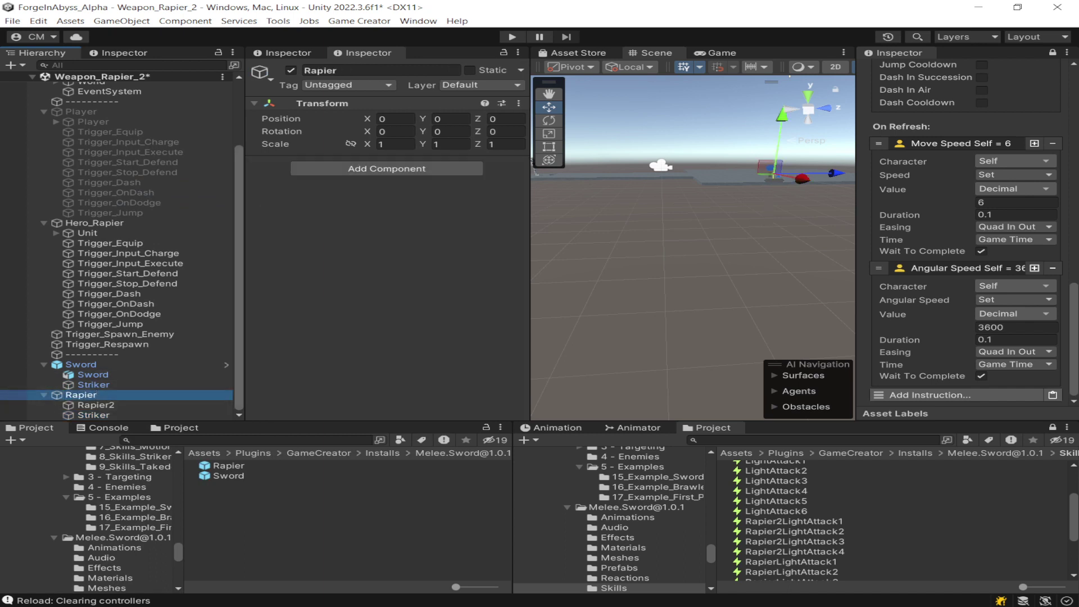
Set the rotation of the Rapier2 mesh under Rapier to 0, 0, 0
double_click(81, 395)
key(f)
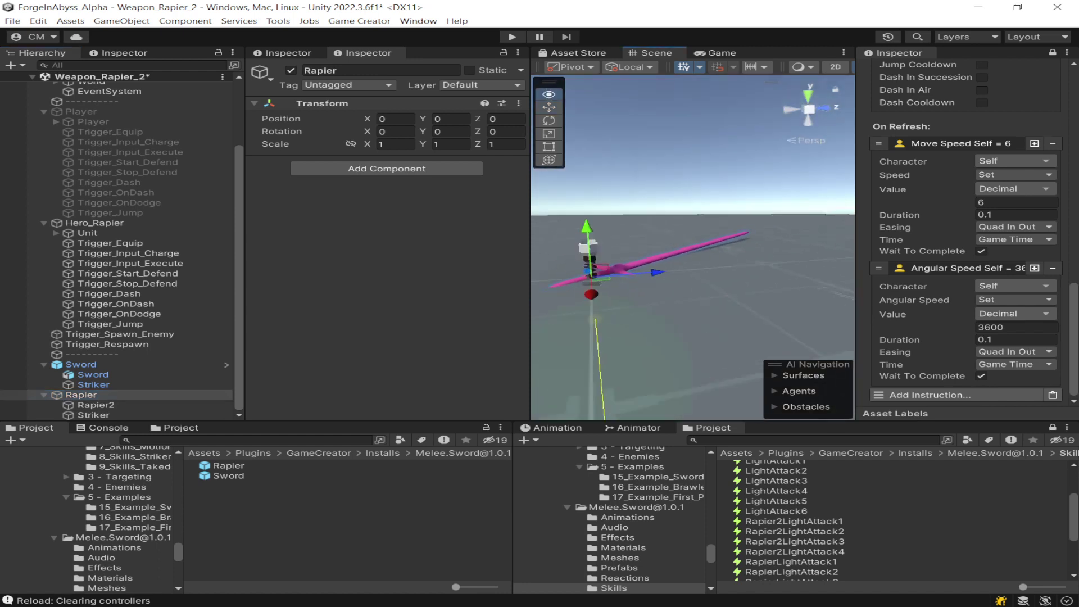
middle_drag(641, 236, 731, 118)
alt+drag(731, 118, 567, 242)
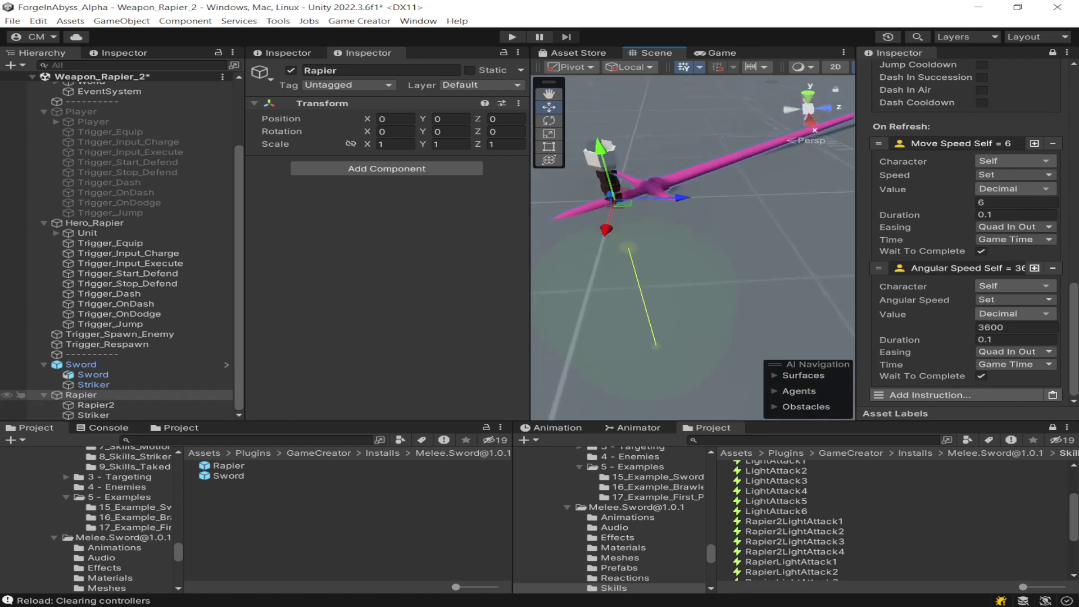
click(81, 364)
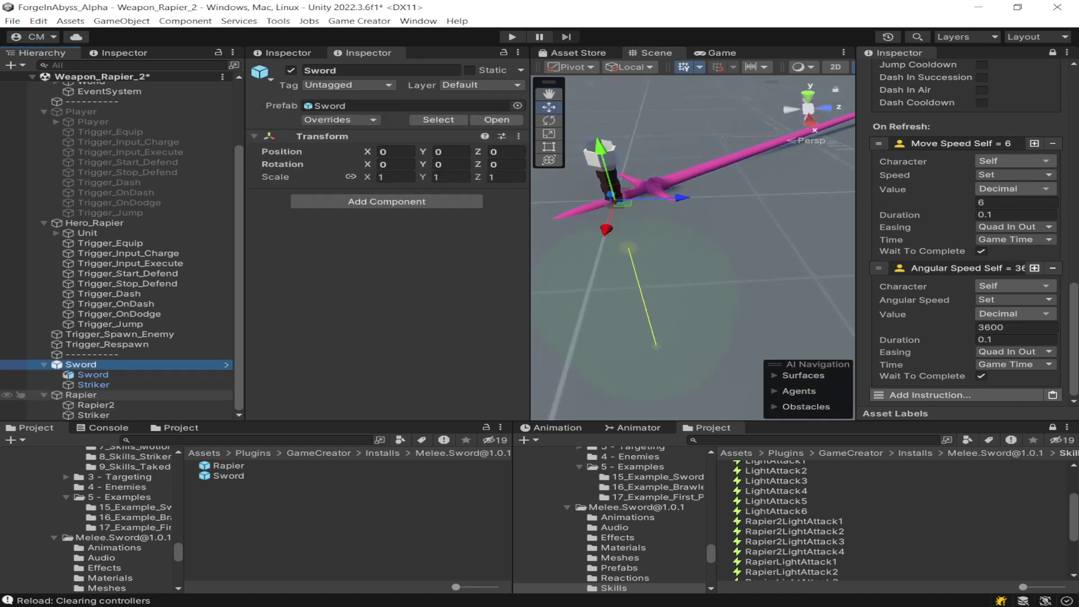
click(81, 394)
click(96, 405)
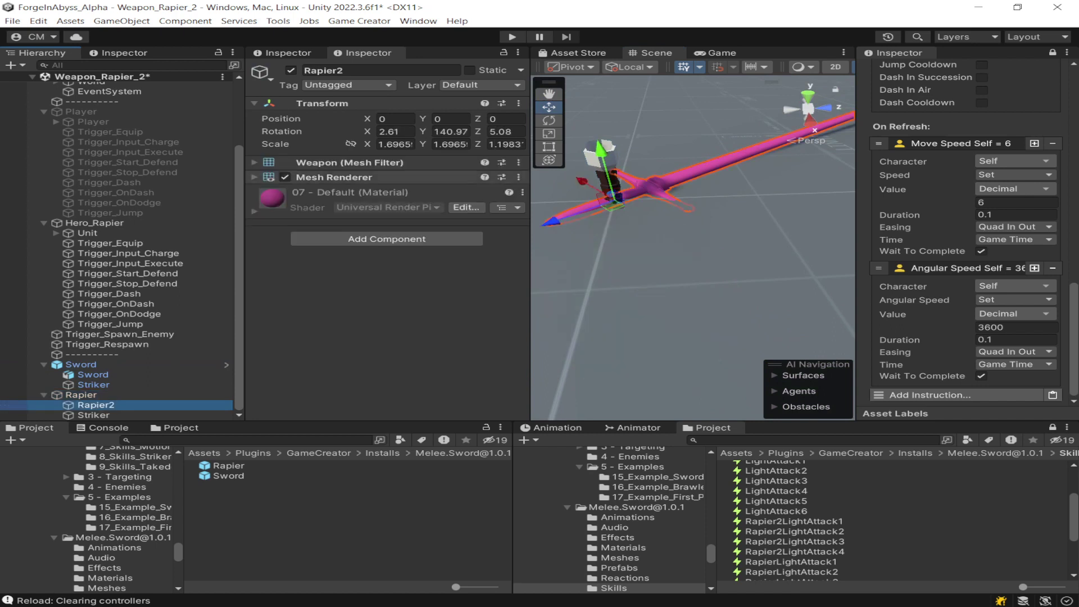
click(395, 131)
text(0)
key(Tab)
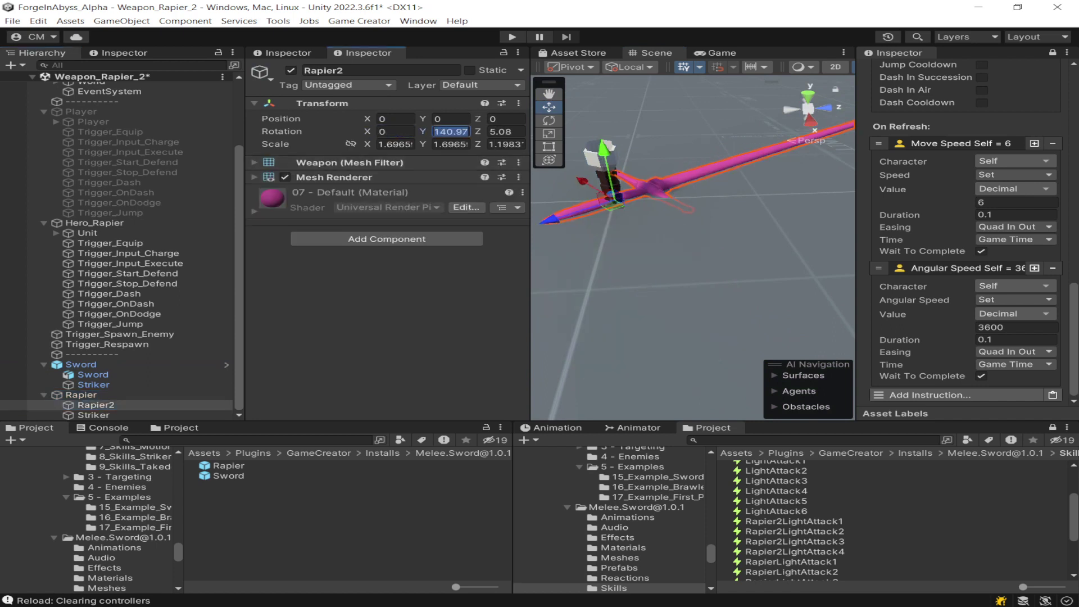
text(0)
key(Tab)
text(0)
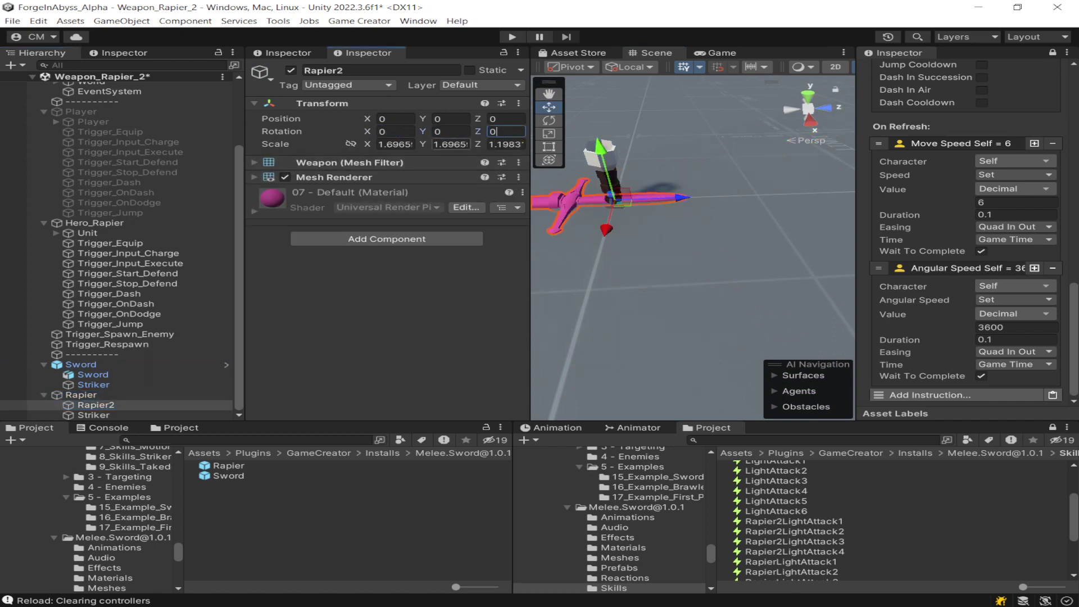
key(Tab)
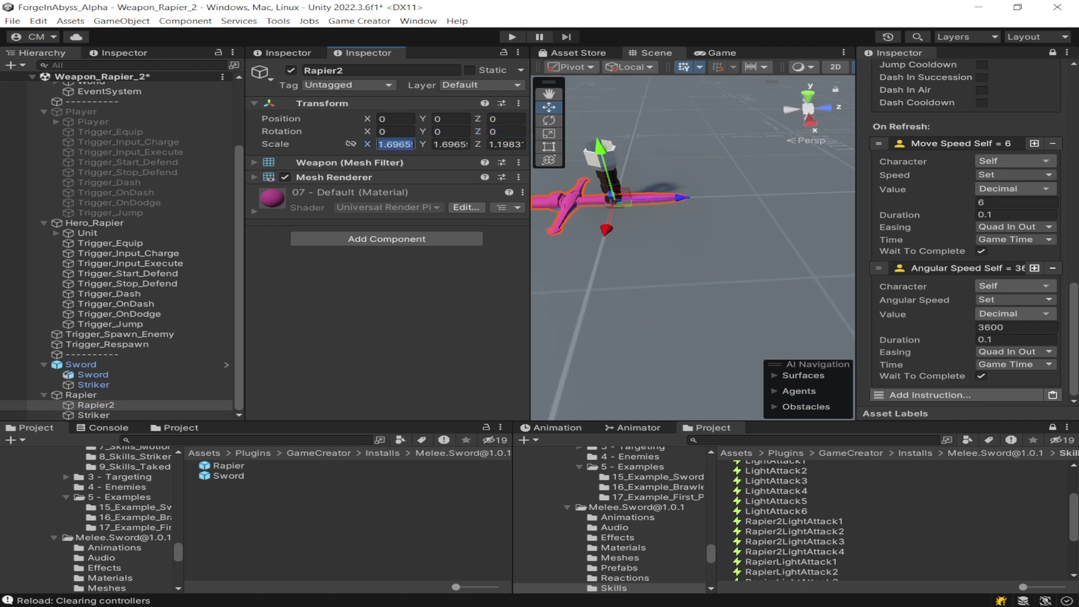
Set the Rapier2 mesh's X rotation to -90
click(395, 131)
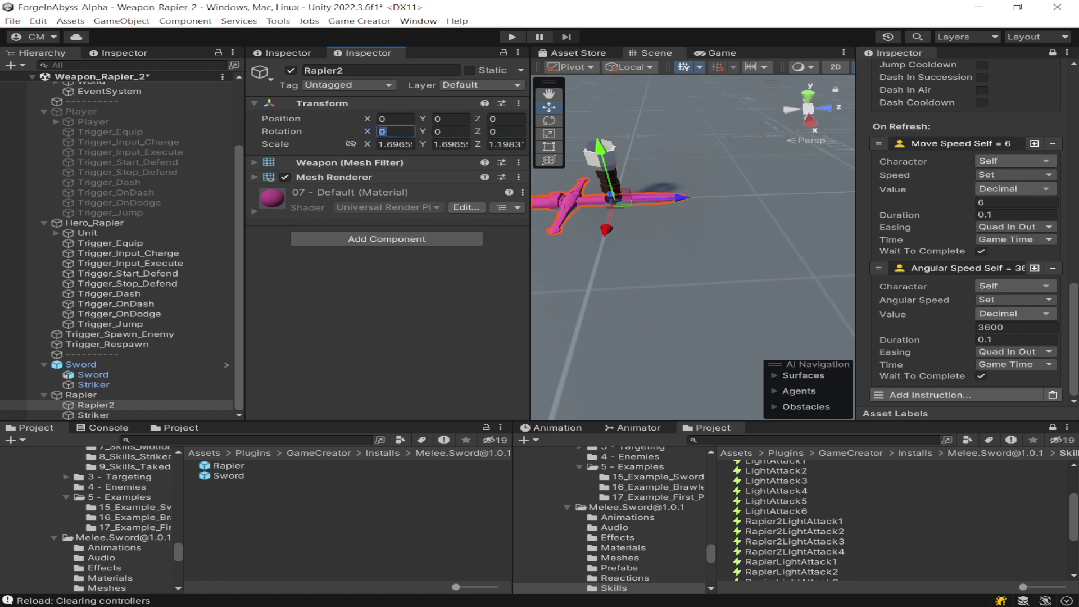
text(-90)
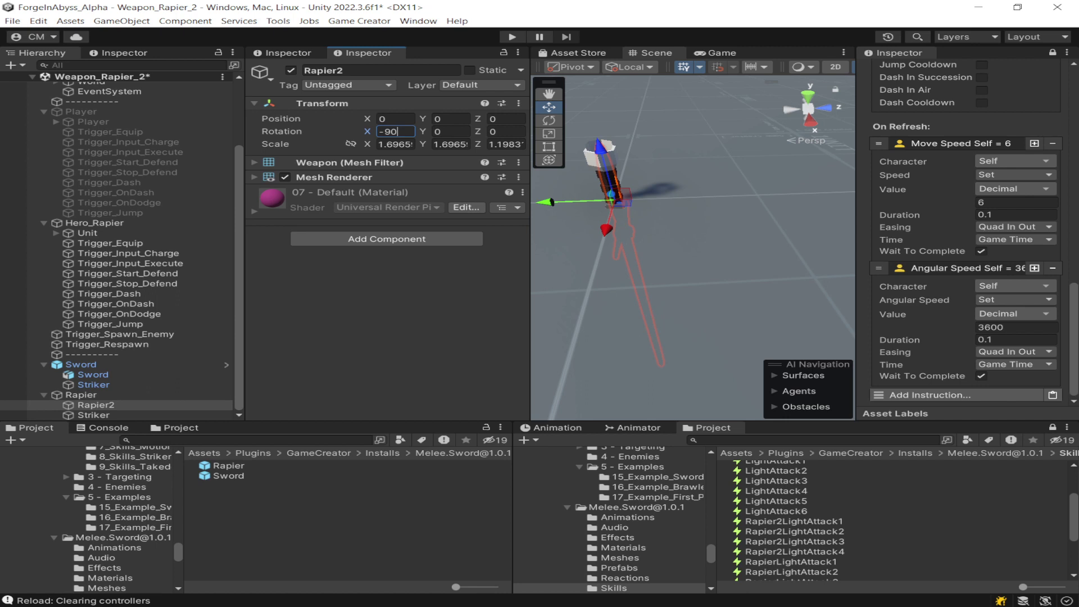
alt+drag(691, 264, 663, 104)
Deactivate the reference Sword object in the scene
click(93, 384)
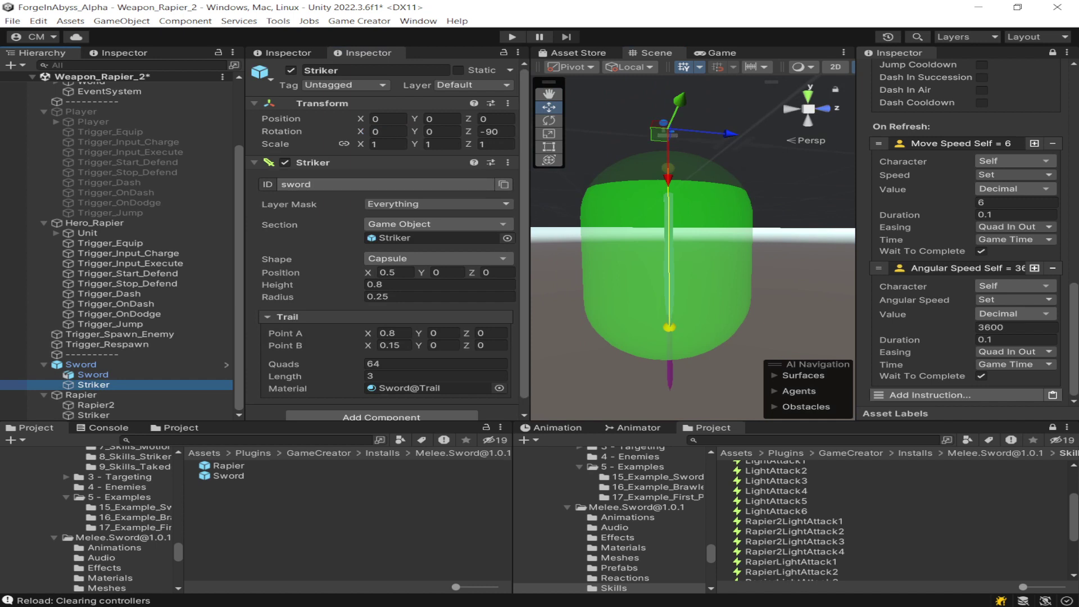
click(81, 364)
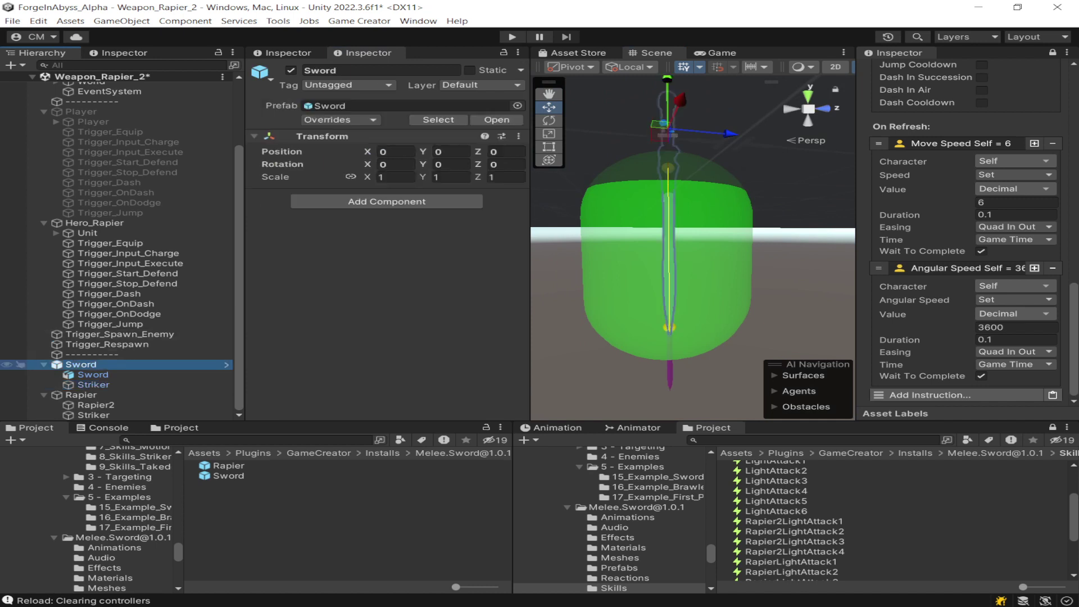
click(291, 70)
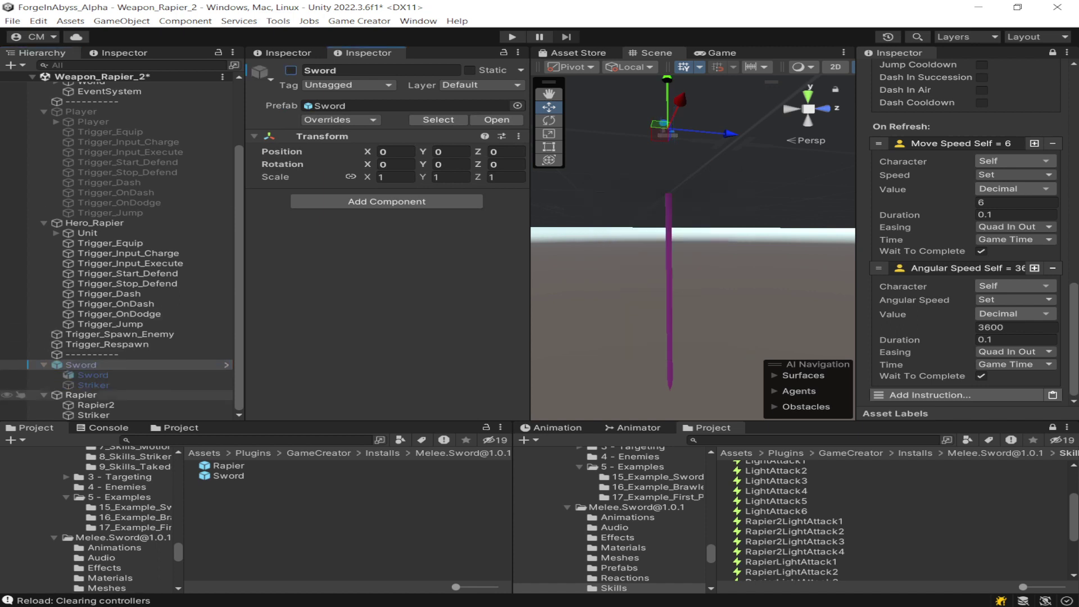
Set the capsule radius to 0.1 and height to 0.95 on Rapier's Striker
click(81, 395)
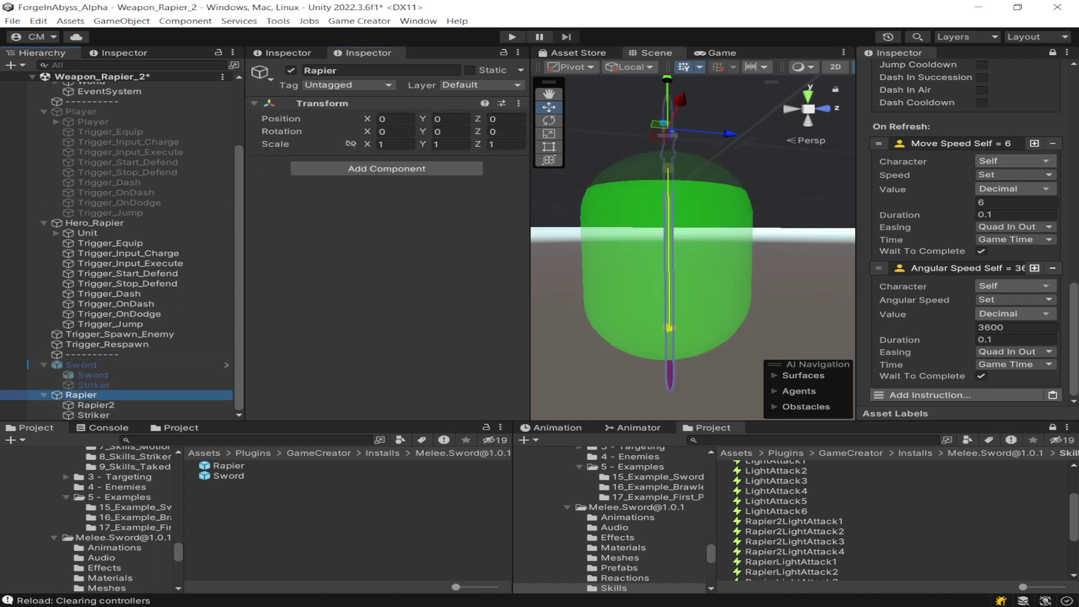
click(93, 415)
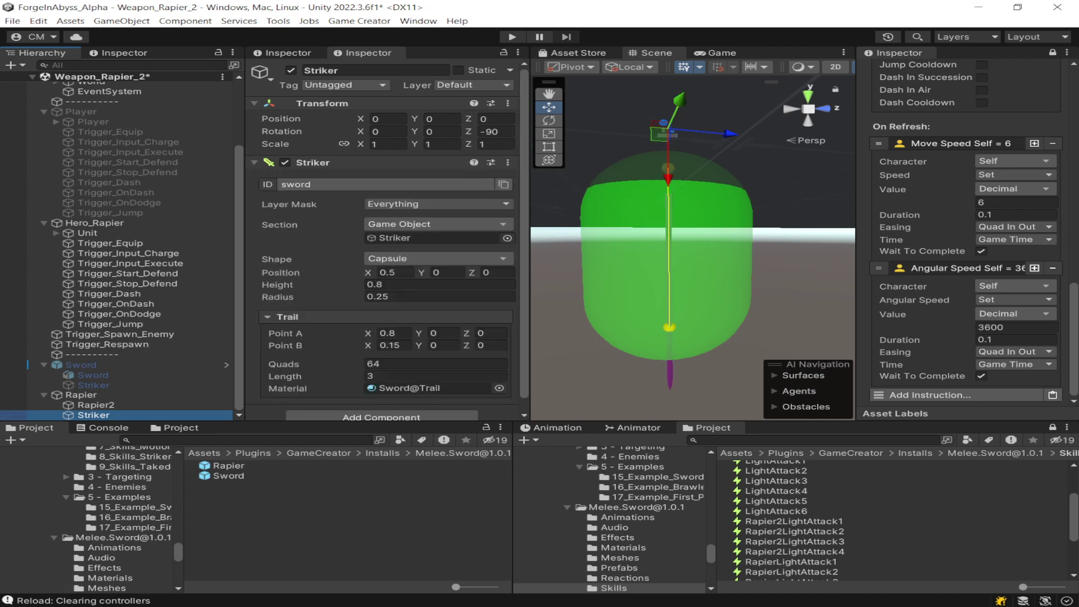
scroll(388, 236, down, 1)
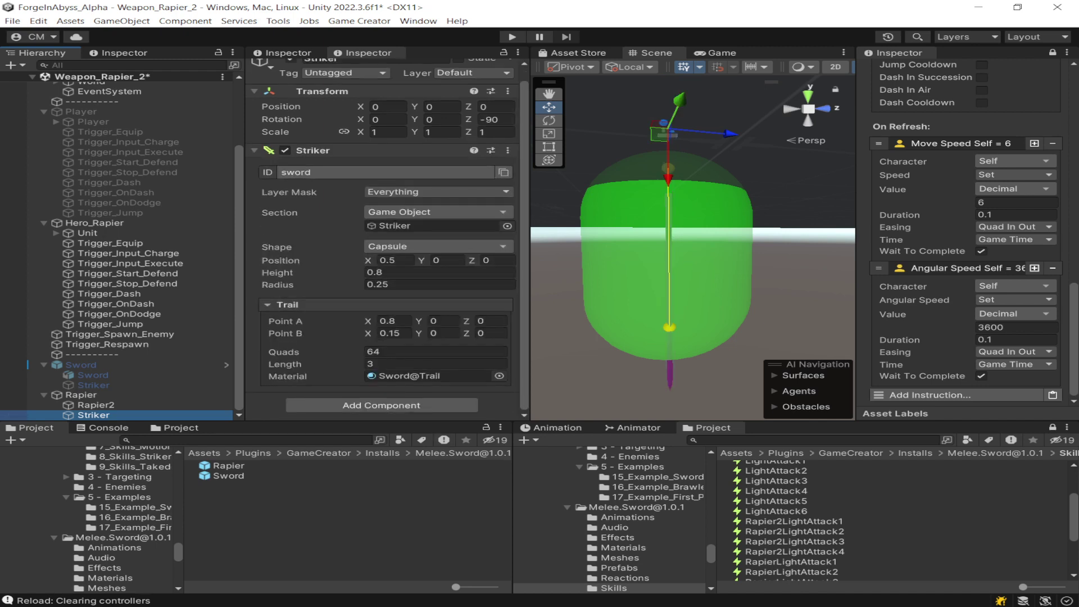
drag(278, 284, 269, 284)
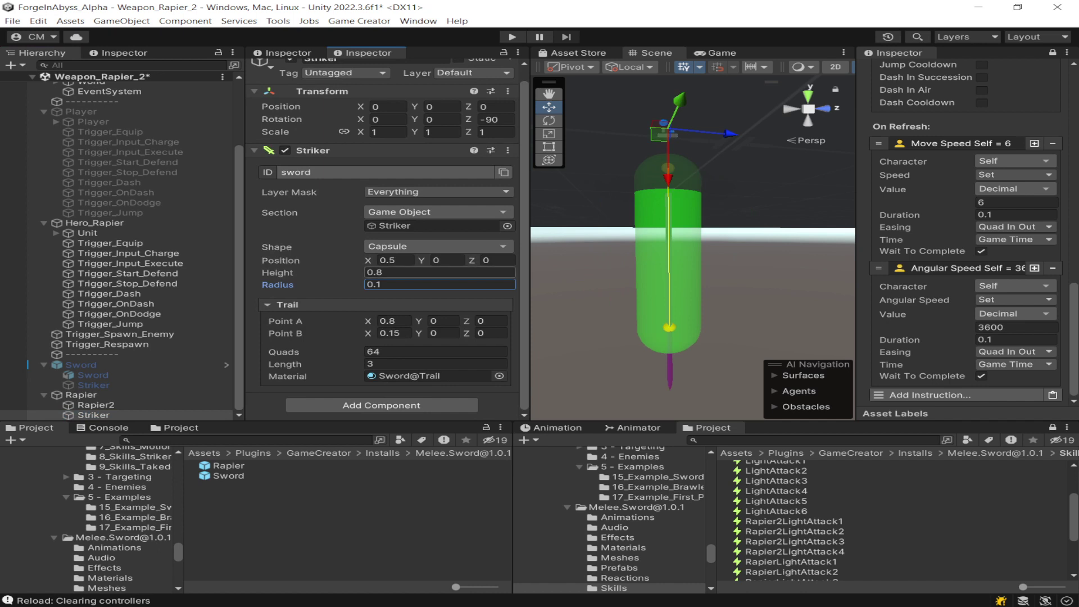
mouse_move(278, 272)
mouse_down()
mouse_move(289, 272)
mouse_move(279, 272)
mouse_up()
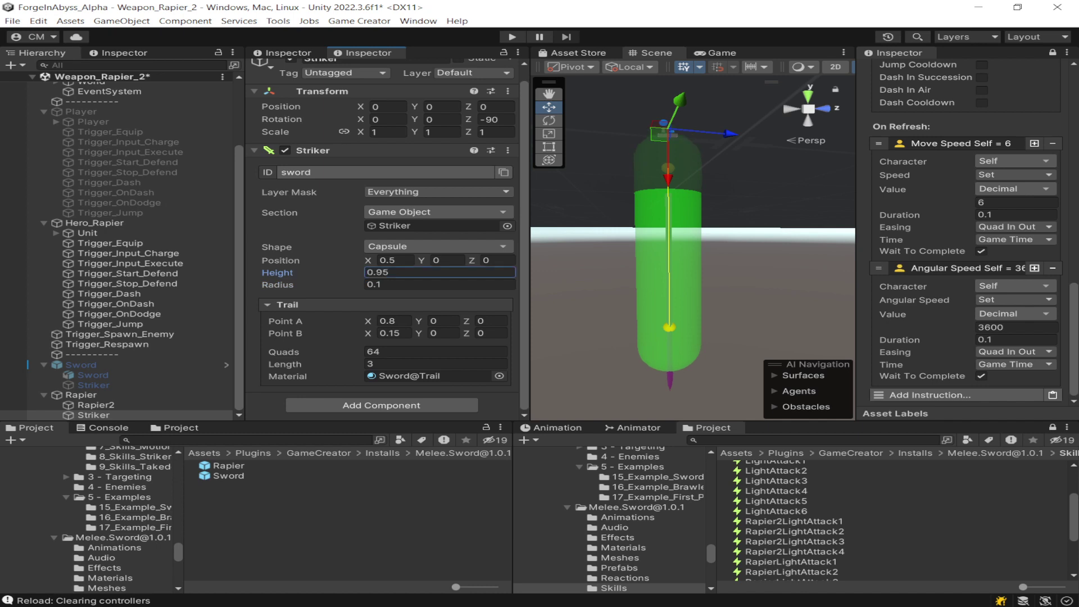
Set the Striker capsule's X position to 0.58
drag(368, 260, 369, 260)
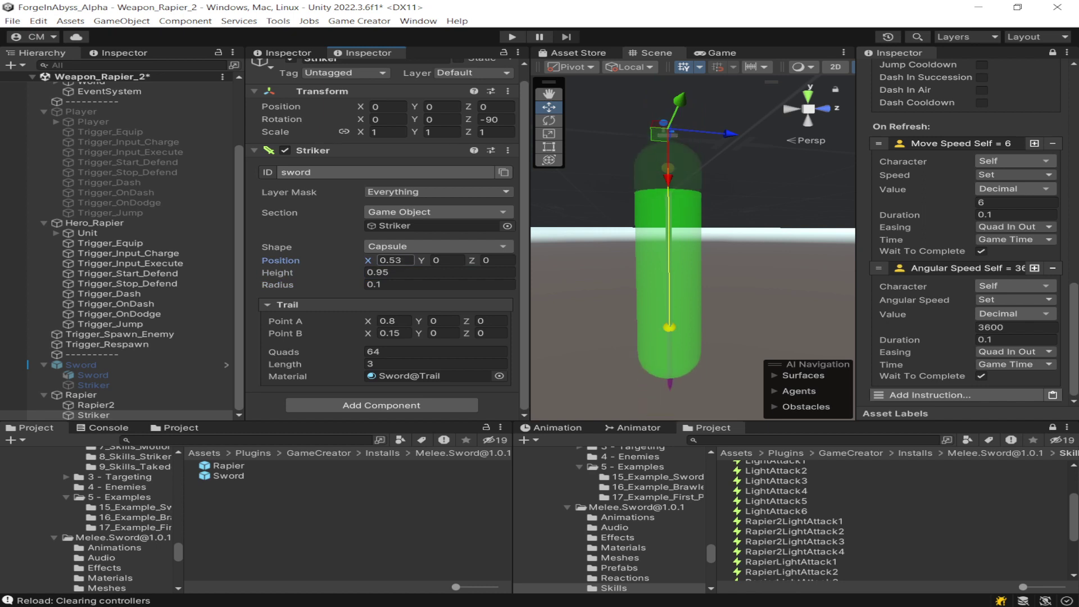
click(398, 260)
text(7)
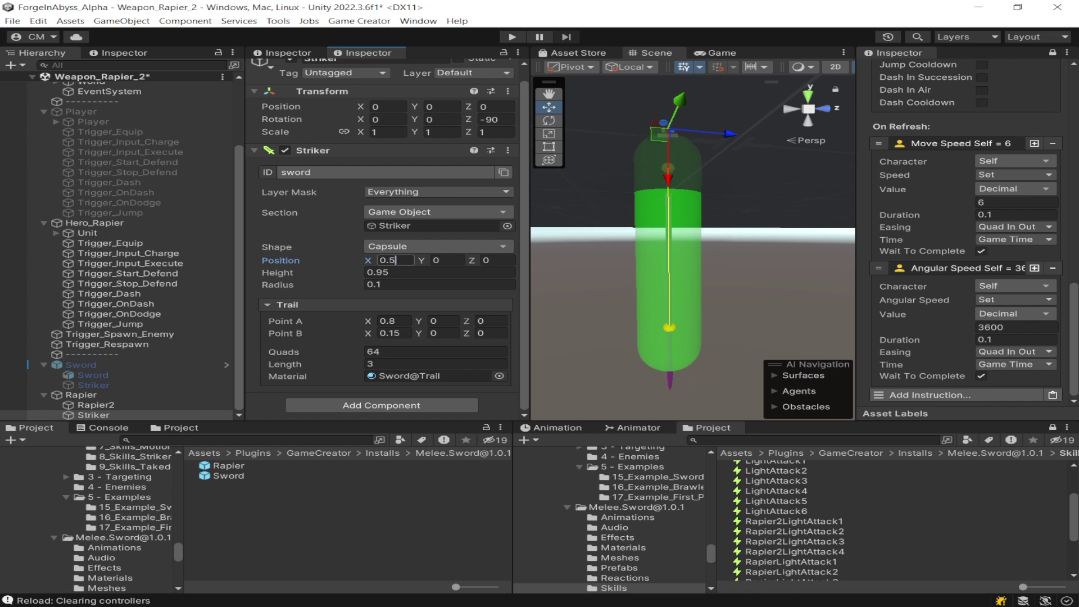
key(BackSpace)
text(8)
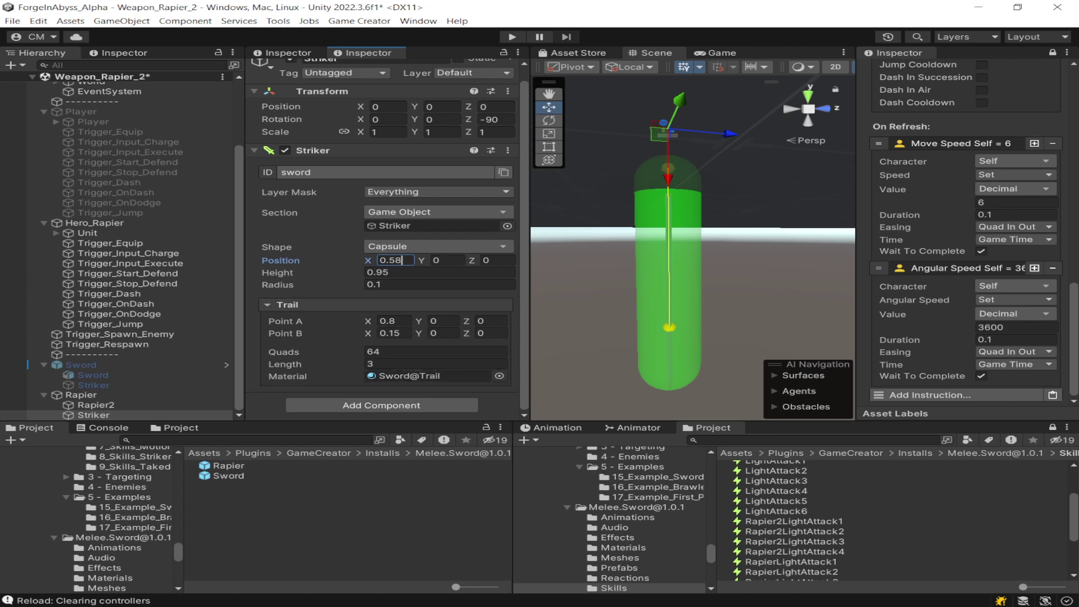
Set the X value of the Striker trail's Point A to 1.1
click(394, 333)
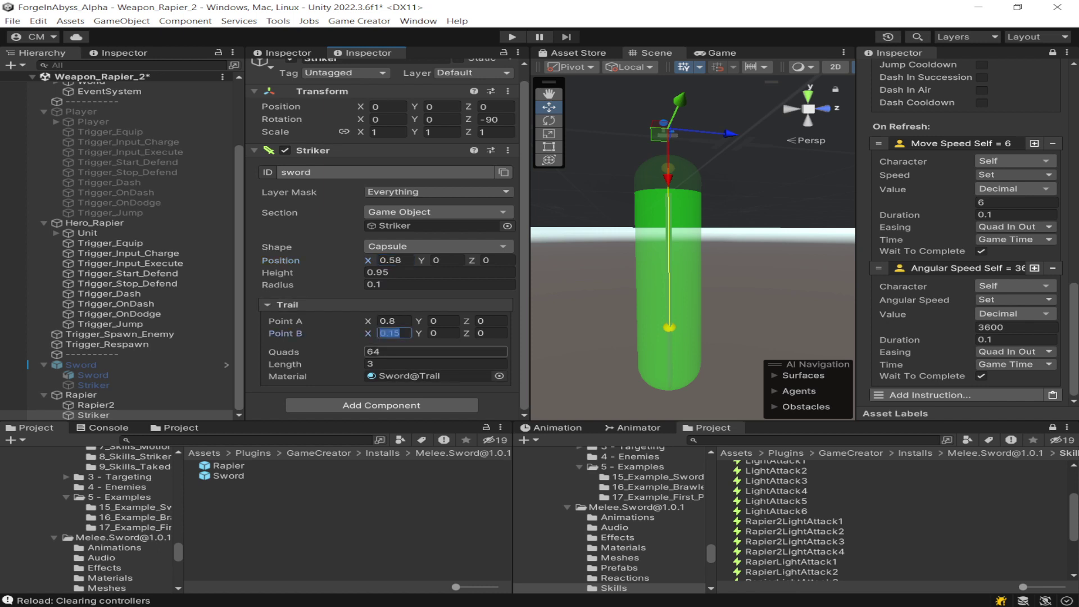
click(394, 321)
click(394, 321)
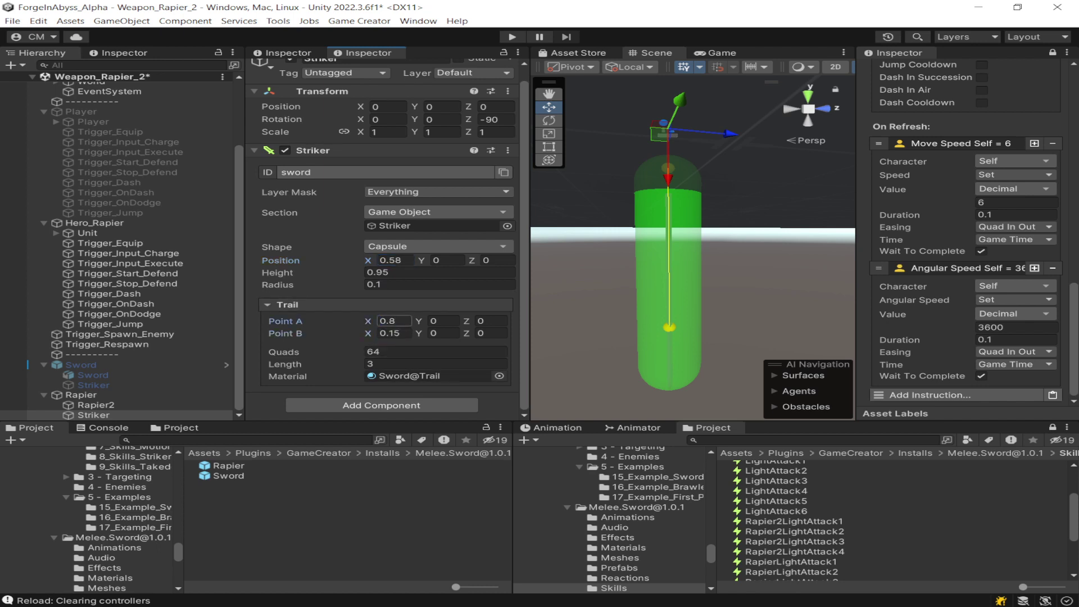
mouse_move(368, 321)
mouse_down()
mouse_move(397, 321)
mouse_move(385, 321)
mouse_up()
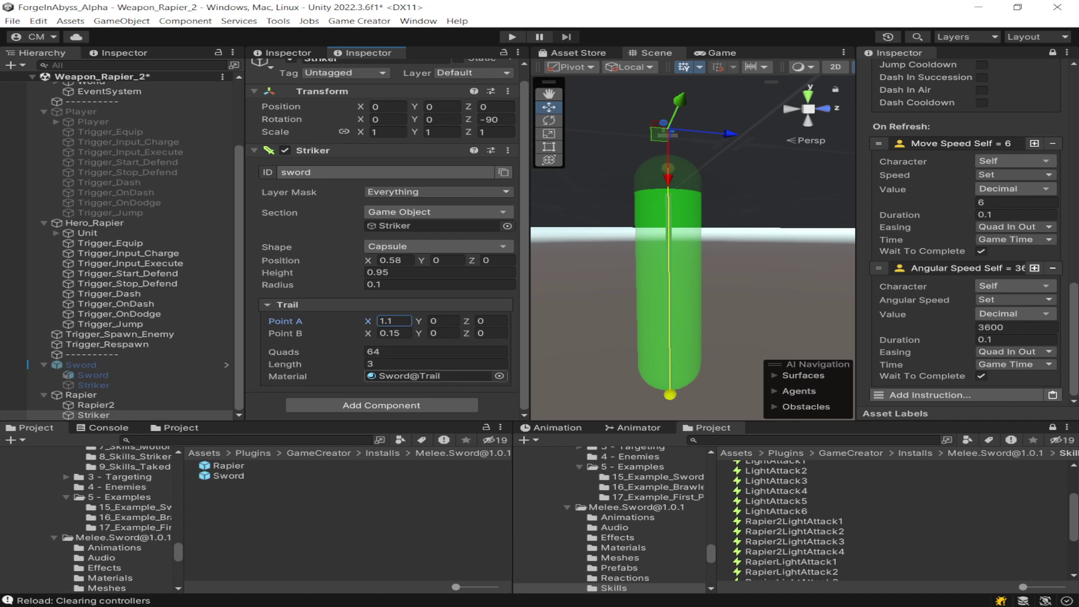
Lock the Inspector on Rapier's Striker and duplicate its Sword@Trail material in the Materials folder
click(429, 376)
click(504, 52)
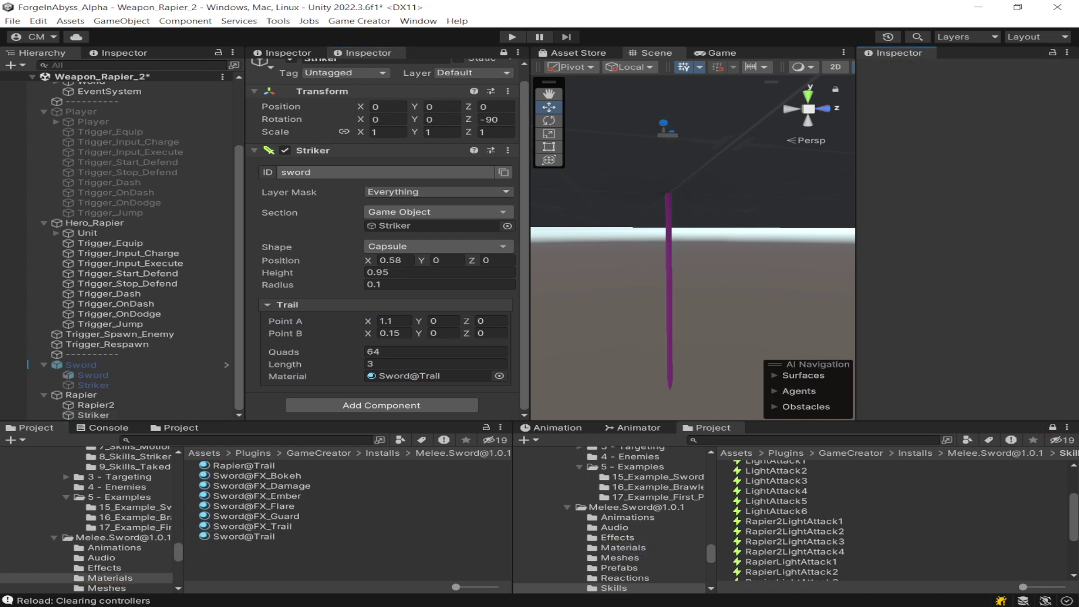
click(244, 537)
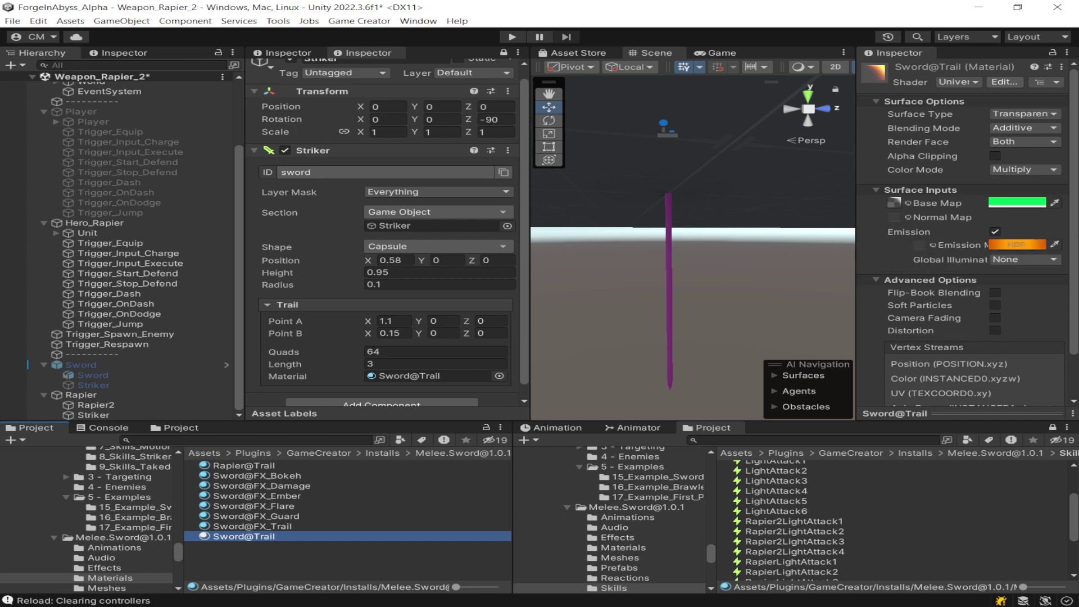
key(ctrl+d)
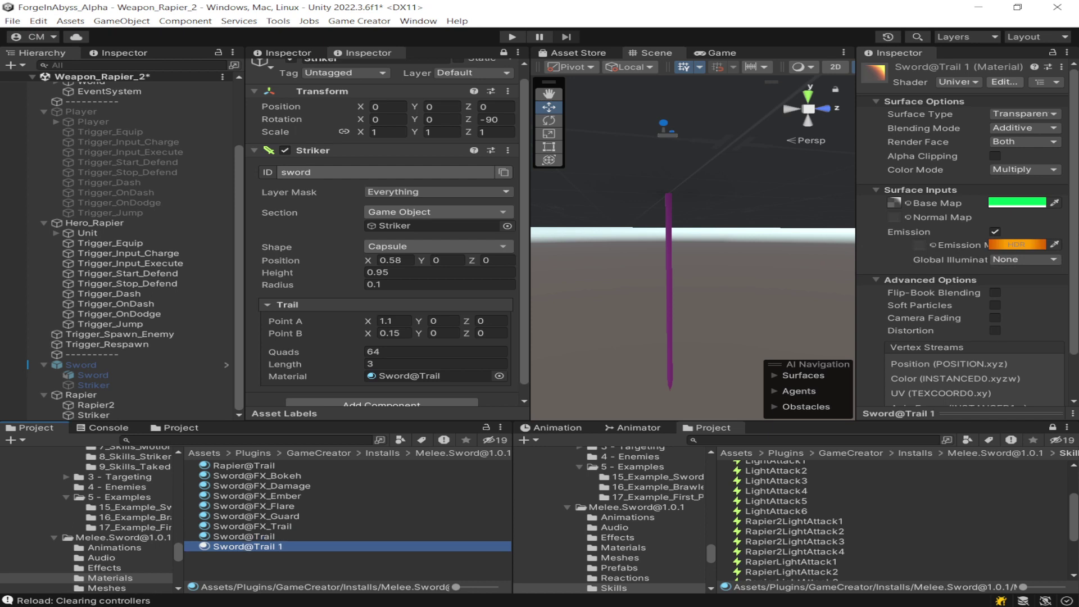
Rename the duplicated trail material as Sword@Rapier2
key(F2)
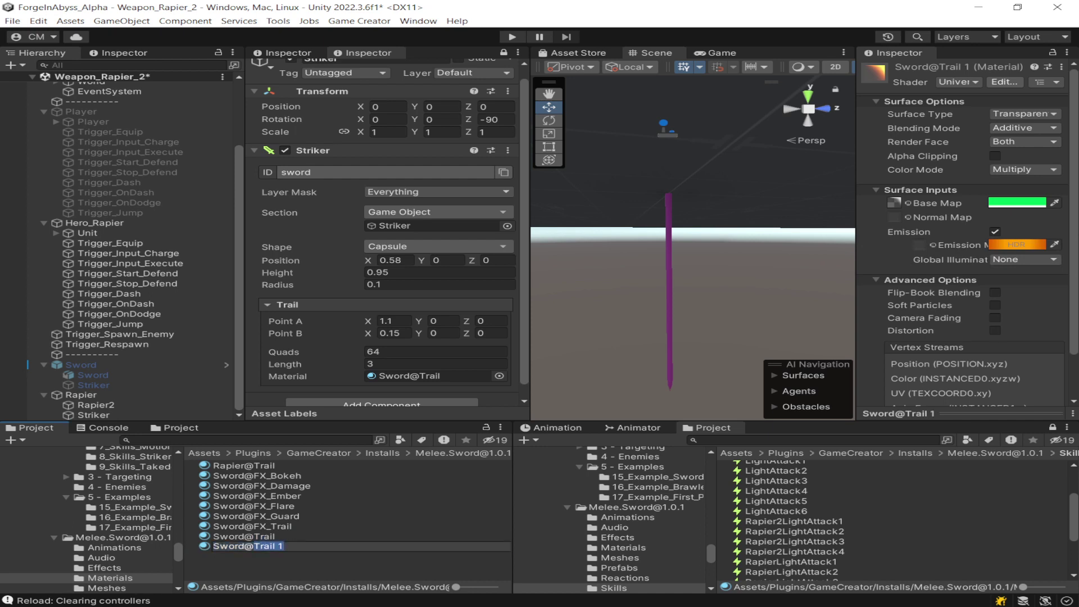
text(E)
text(api)
key(BackSpace)
key(BackSpace)
key(BackSpace)
key(BackSpace)
text(Rapier2)
key(Return)
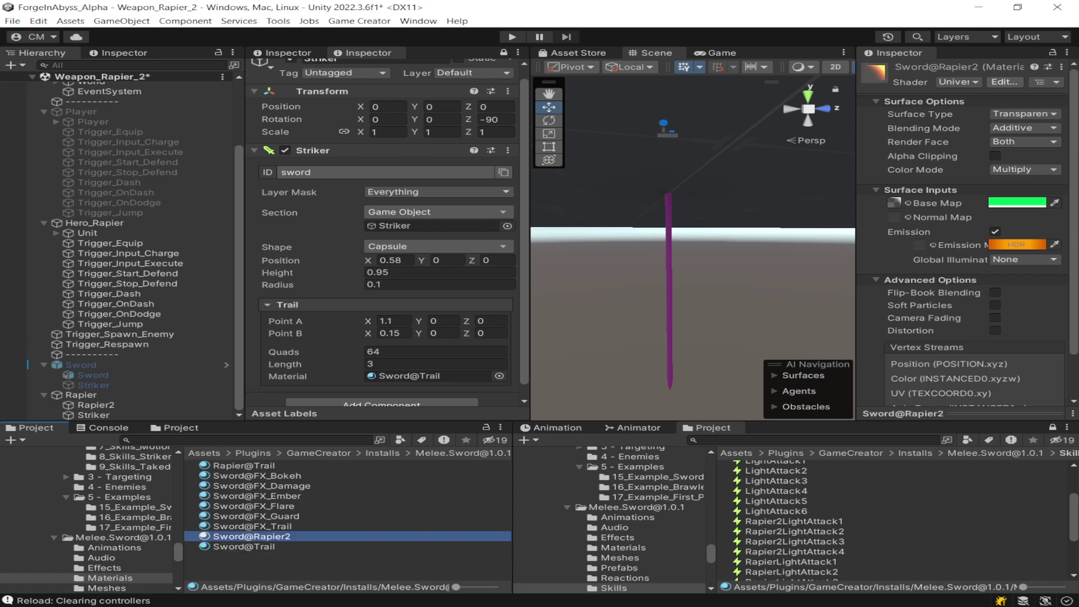
Change the Sword@Rapier2 material's emission colour to cyan and assign it as the Striker's trail material, saving the scene
click(1018, 244)
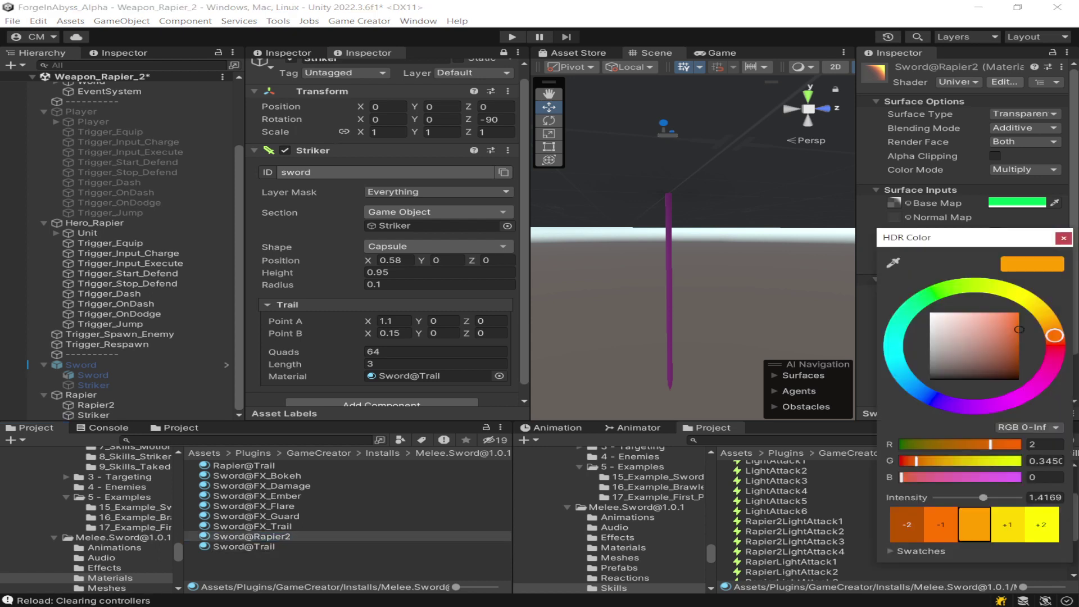
drag(913, 309, 896, 360)
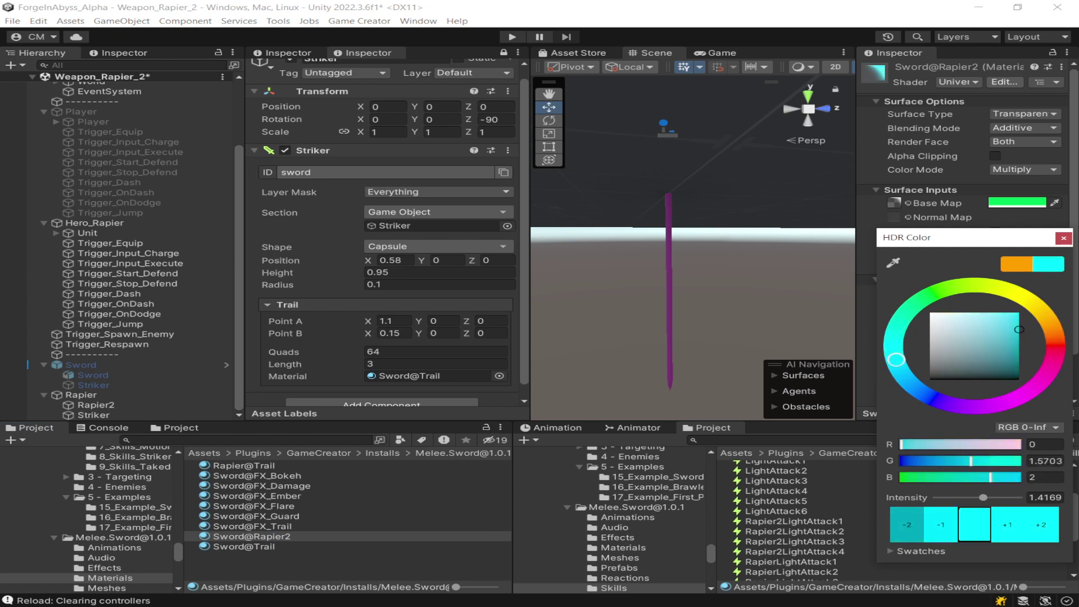
drag(251, 536, 422, 362)
key(ctrl+s)
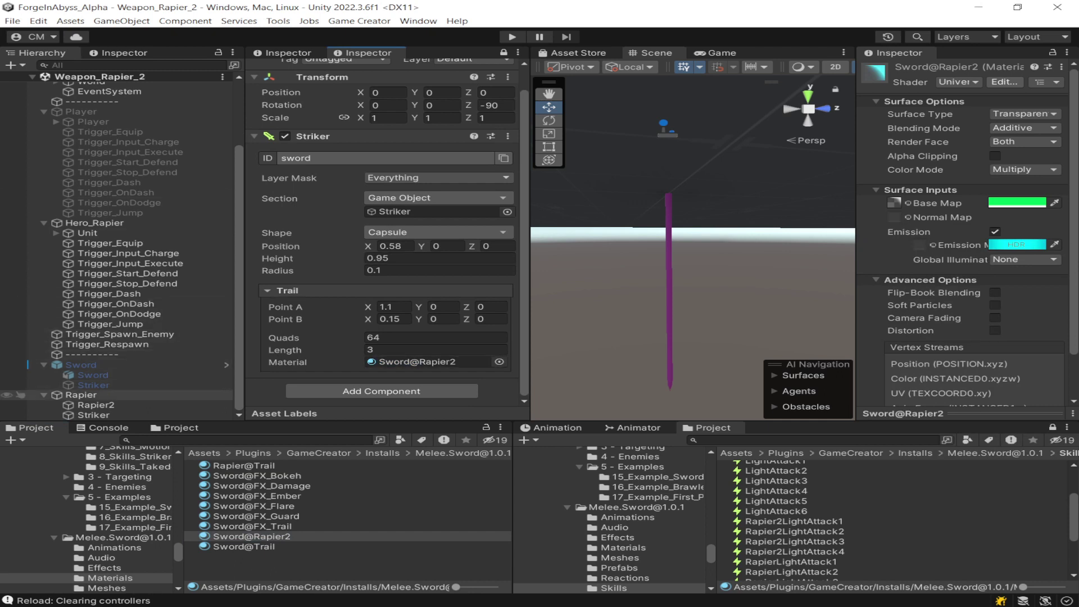
click(449, 453)
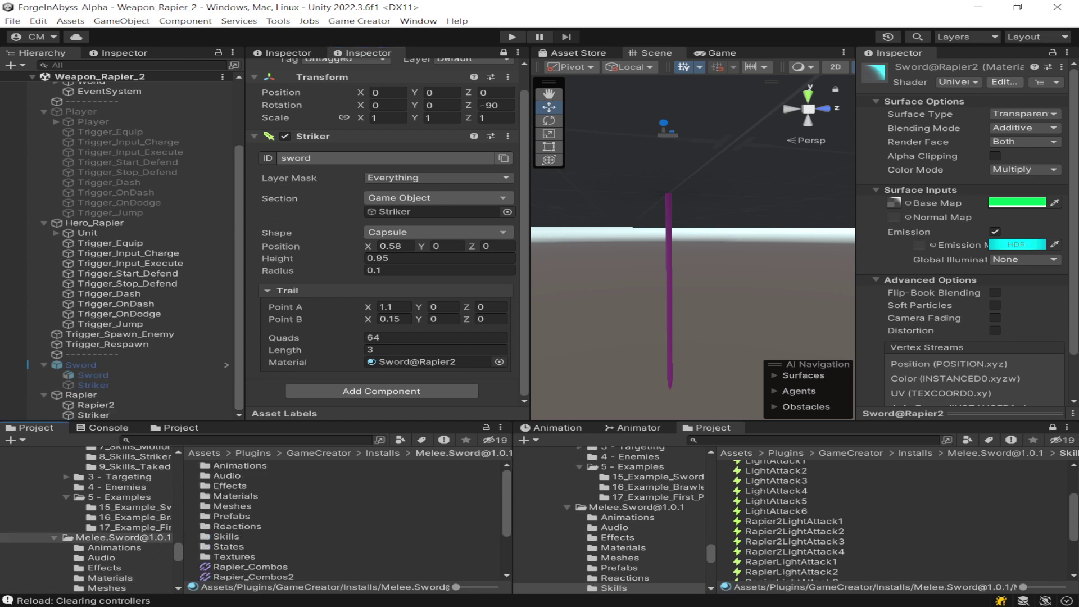
double_click(230, 516)
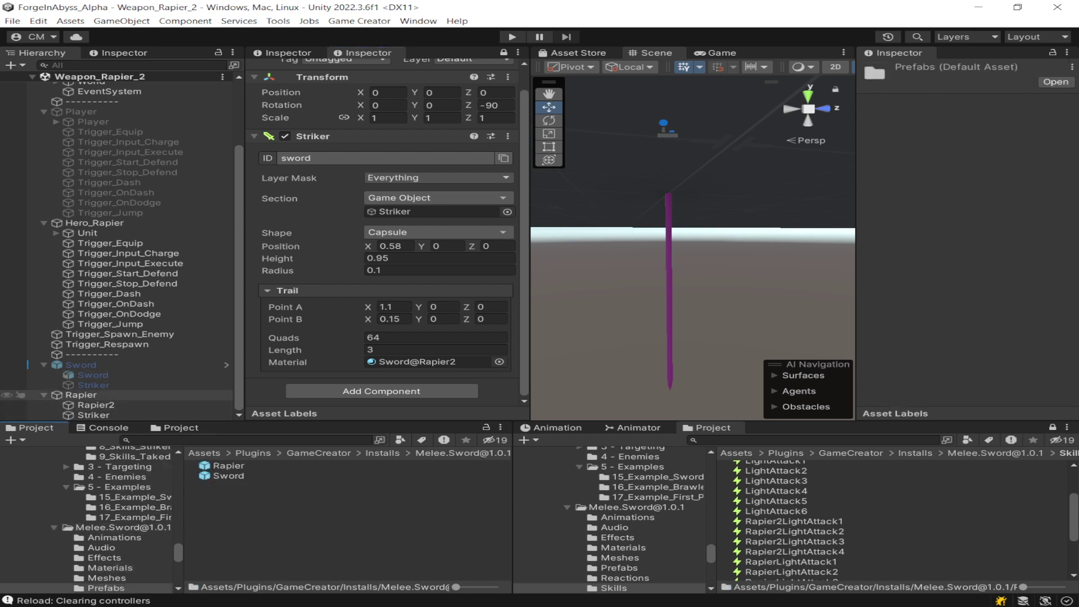
click(81, 394)
key(F2)
click(97, 395)
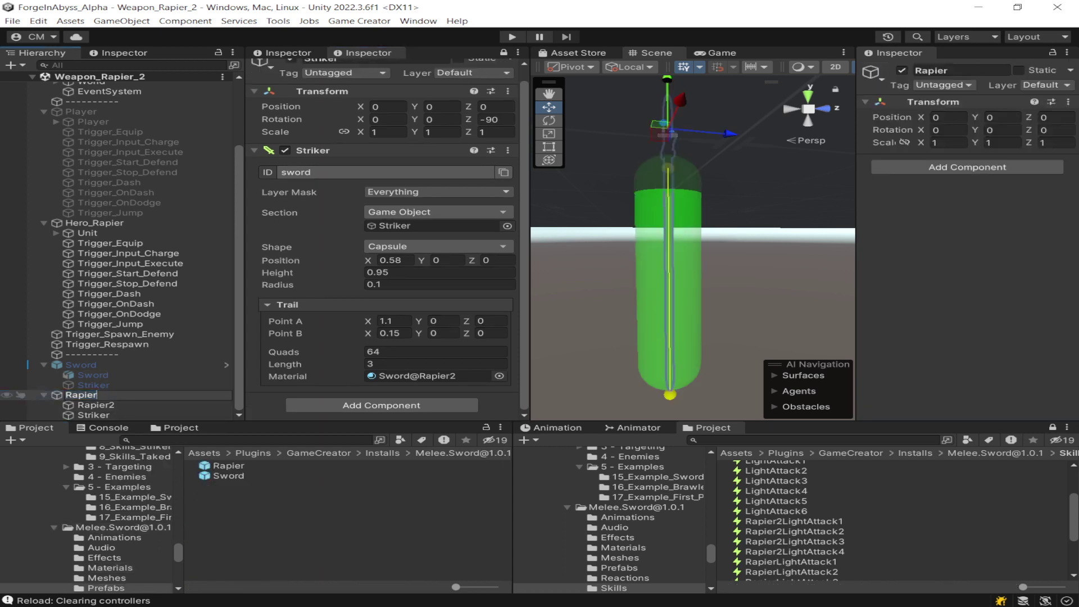
text(2)
click(93, 385)
click(83, 395)
drag(83, 394, 236, 495)
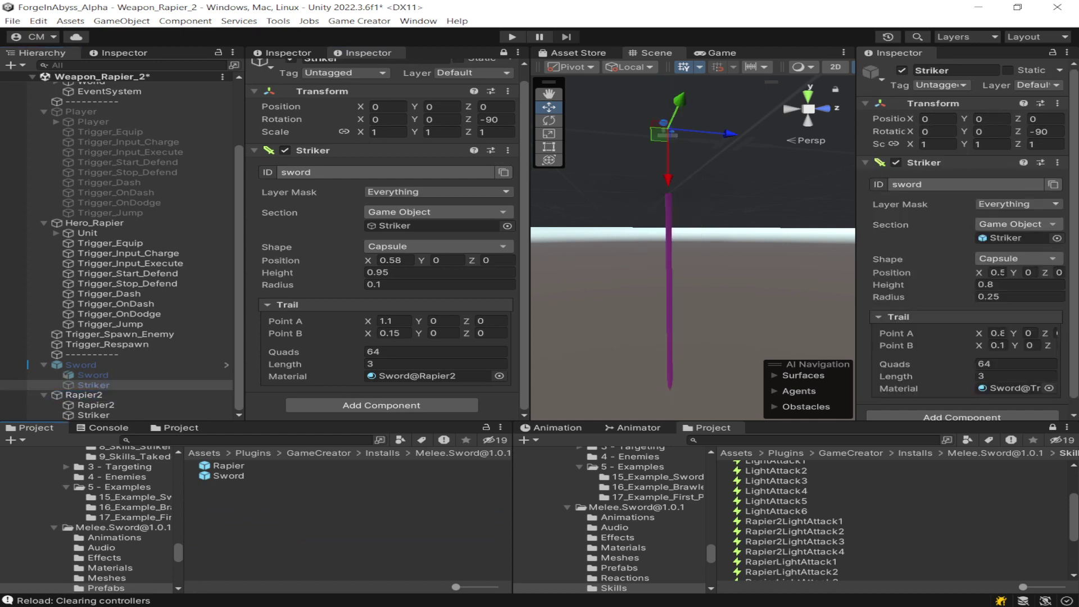
click(462, 452)
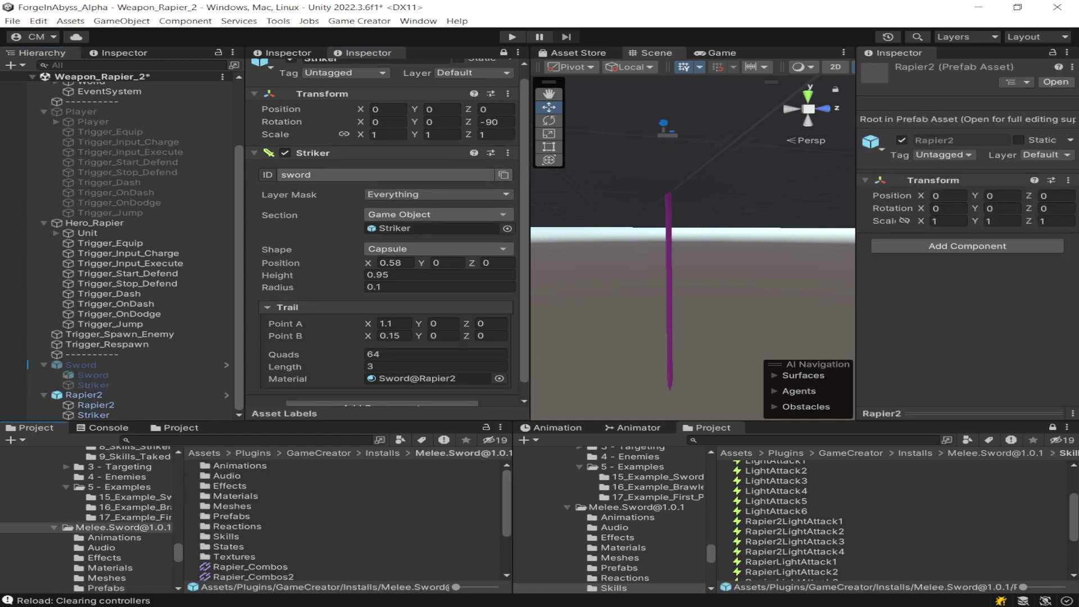
scroll(346, 520, down, 3)
click(253, 525)
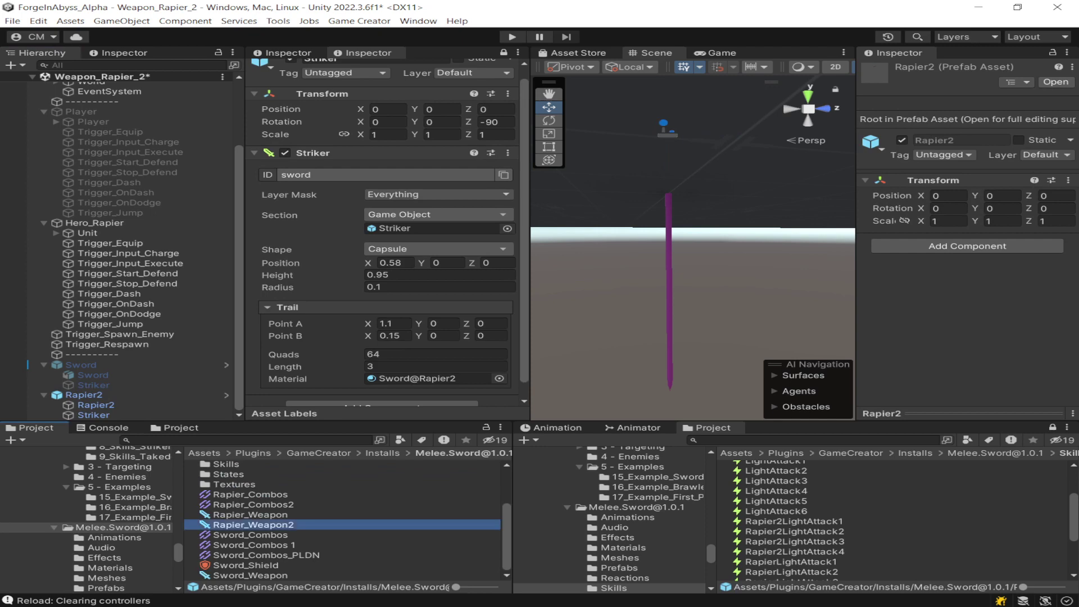
click(503, 52)
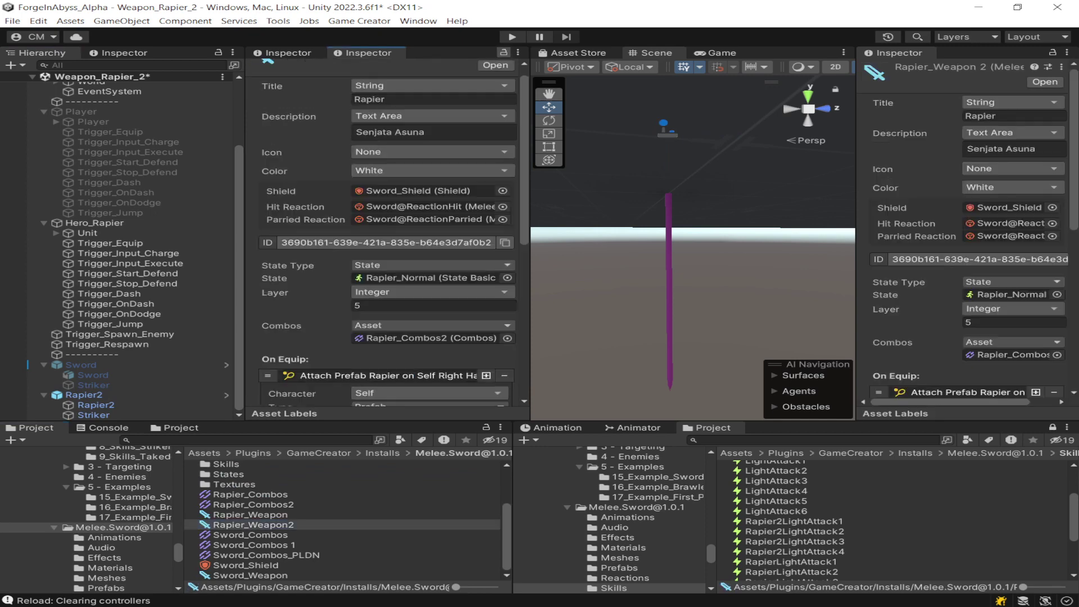
click(503, 52)
Set the Rapier2 prefab as the prop of Rapier_Weapon2's On Equip attach and On Unequip remove instructions
scroll(431, 194, down, 4)
scroll(388, 225, down, 3)
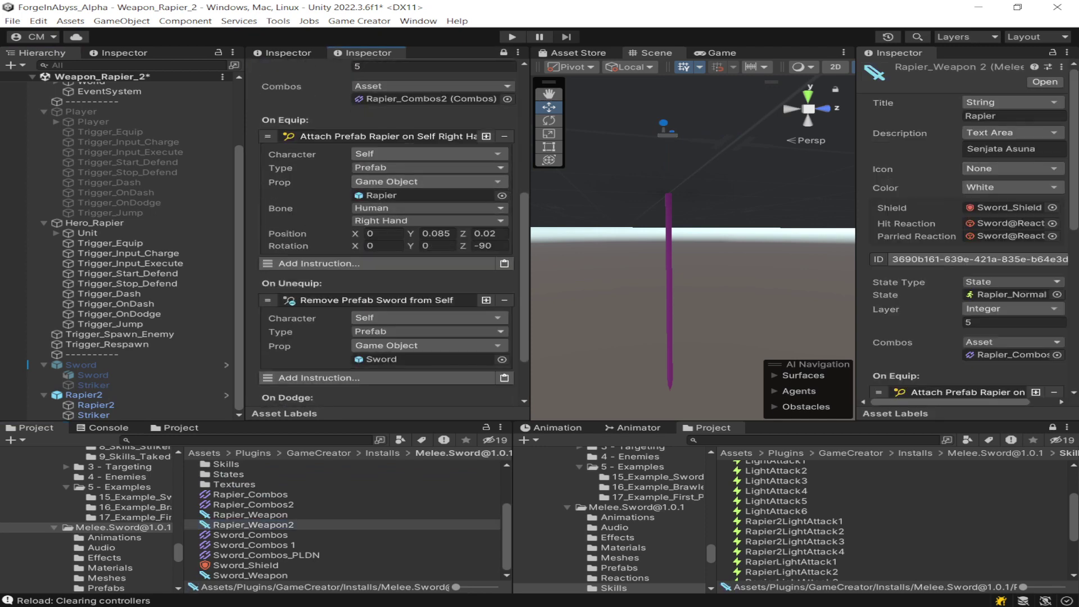
scroll(343, 520, up, 3)
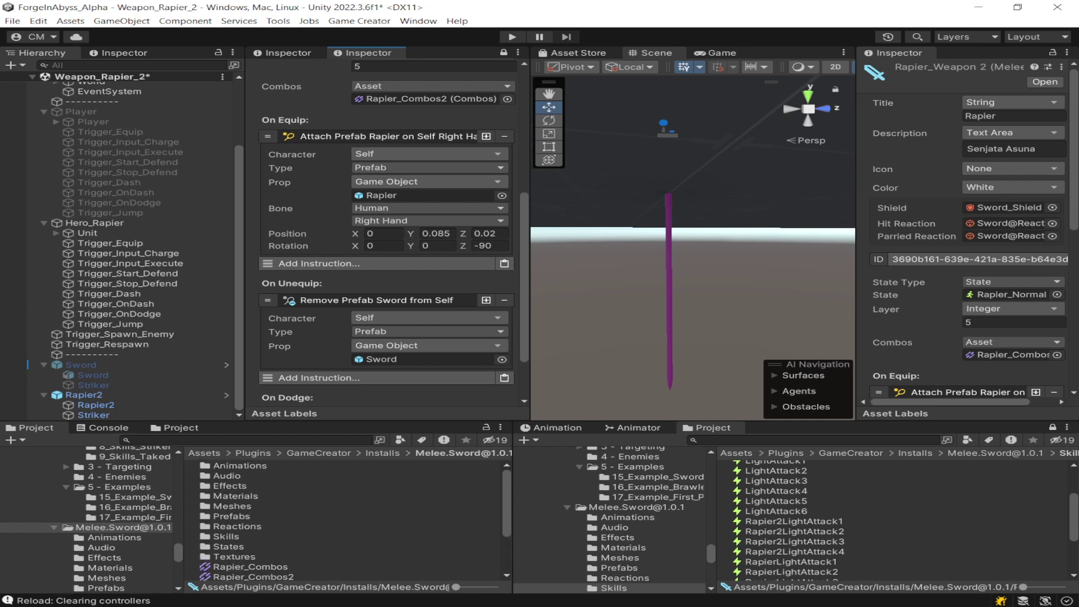
click(425, 195)
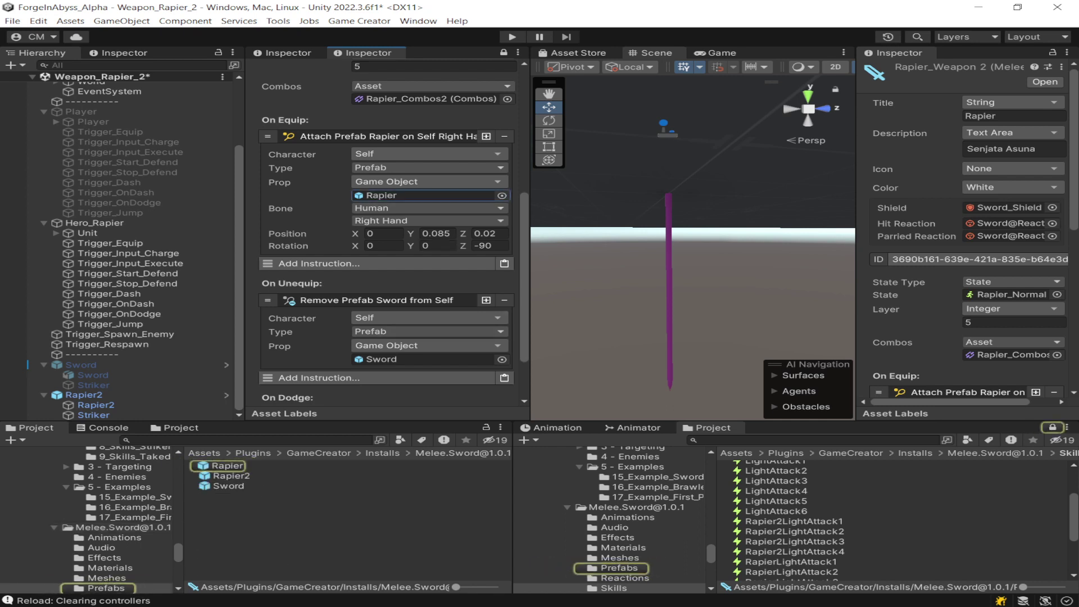
scroll(427, 337, down, 2)
drag(230, 476, 416, 128)
drag(231, 476, 428, 290)
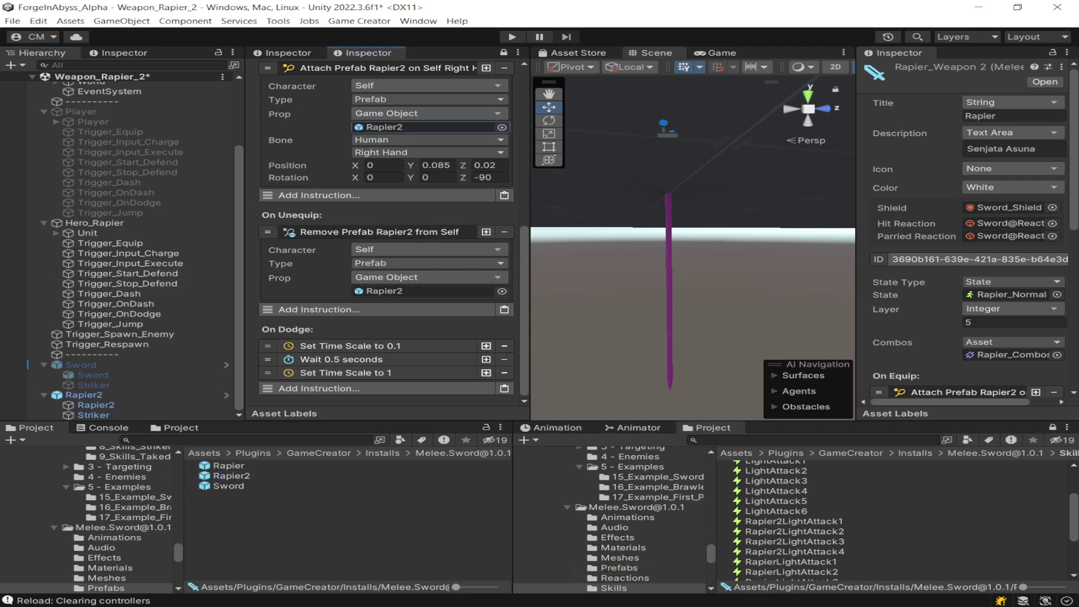
scroll(388, 236, up, 10)
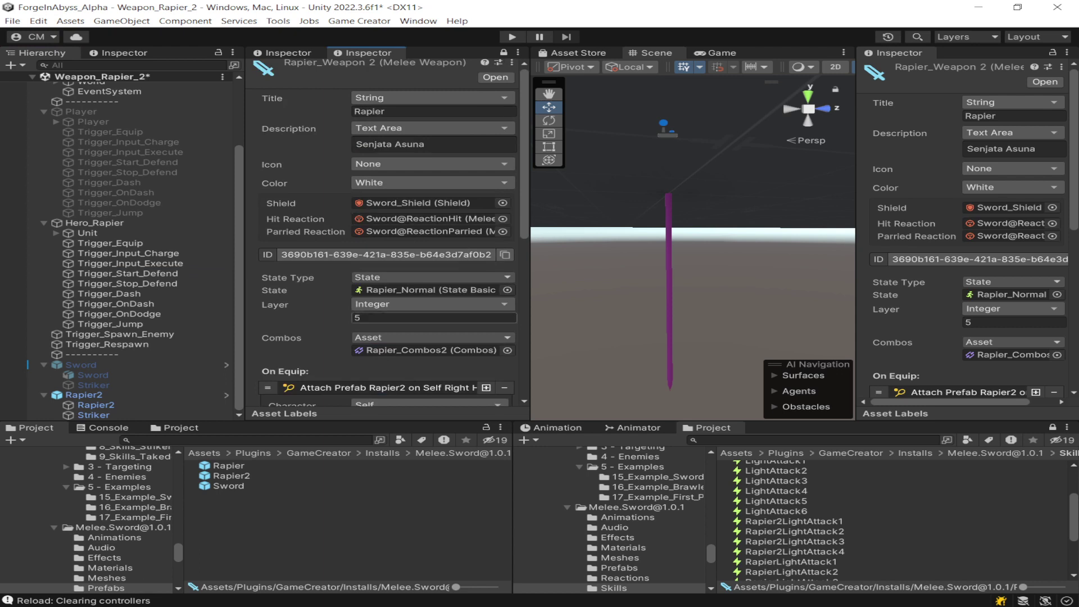
Save the scene and play-test the Rapier2 weapon against the enemy, ending with play mode stopped
key(ctrl+s)
key(ctrl+p)
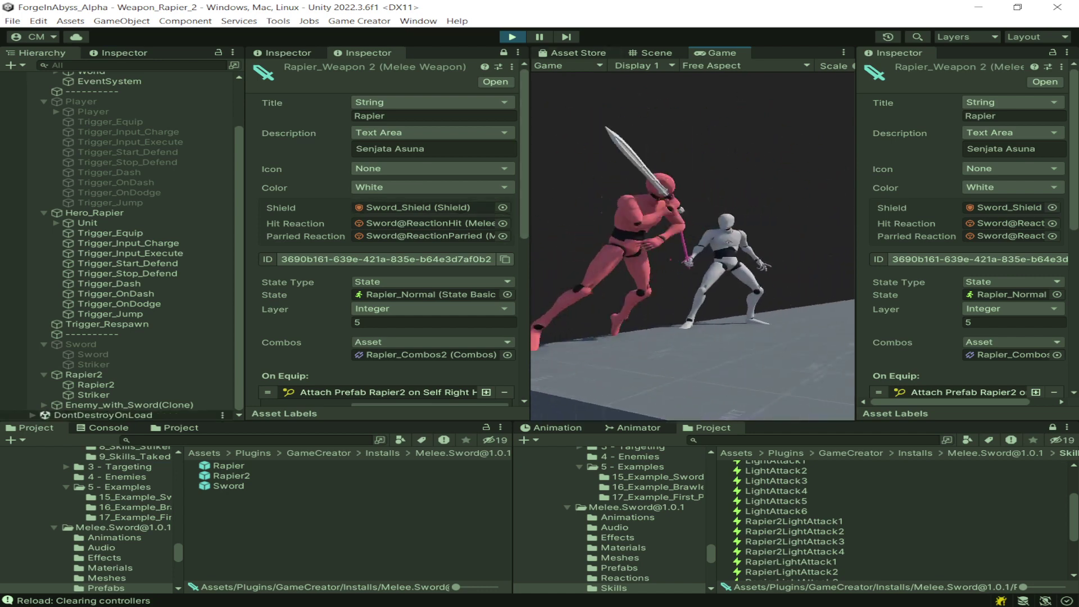
key(ctrl+p)
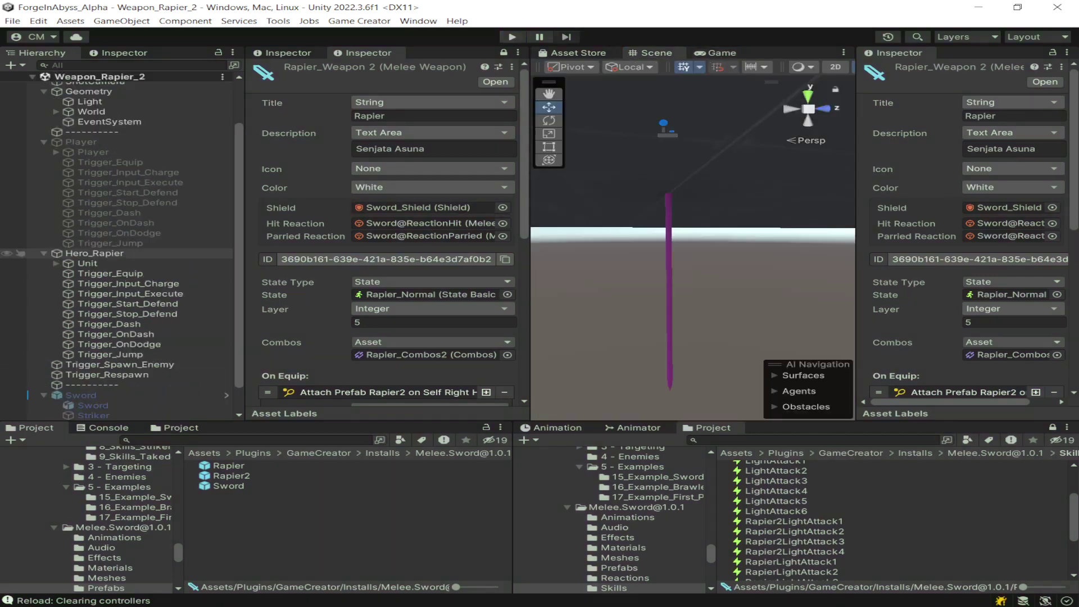
Unlock the Inspector and examine the Trigger_Equip and Trigger_Input_Charge settings under Hero_Rapier, including the target and input charge instructions
click(110, 273)
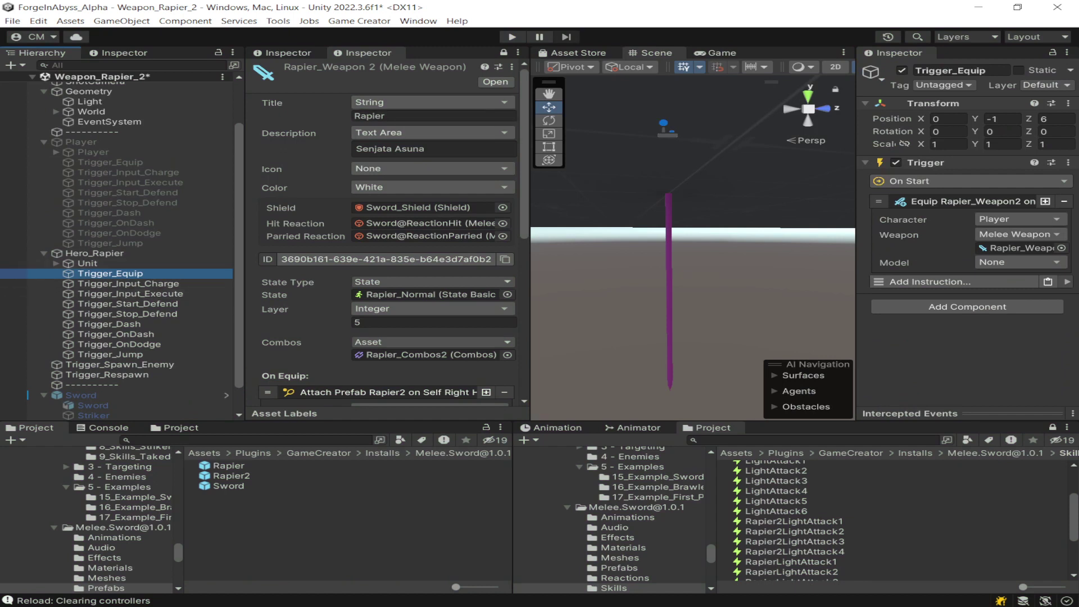
click(503, 52)
click(128, 284)
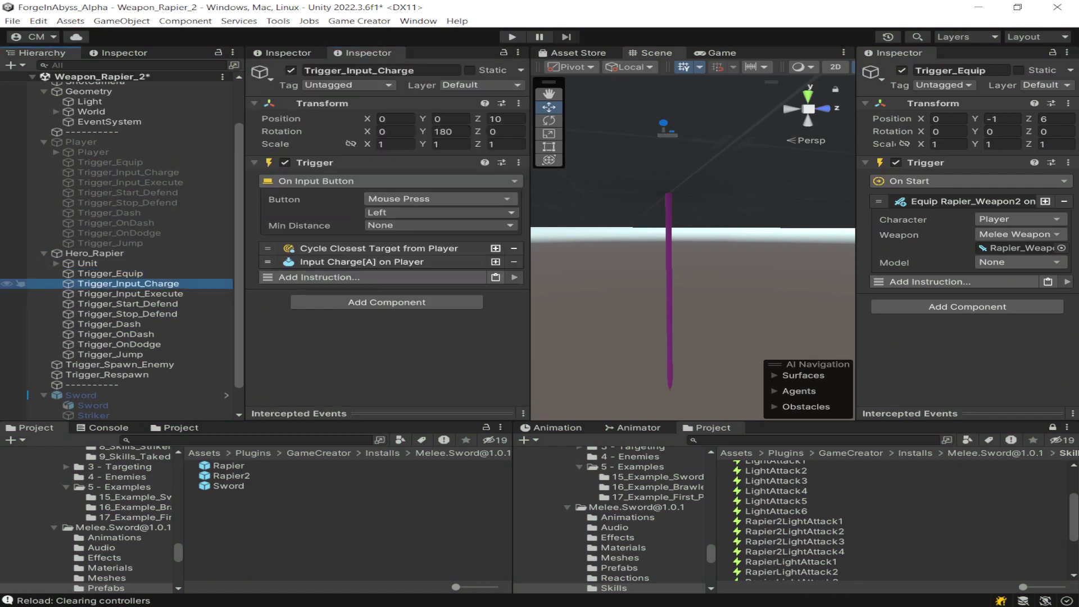
click(110, 273)
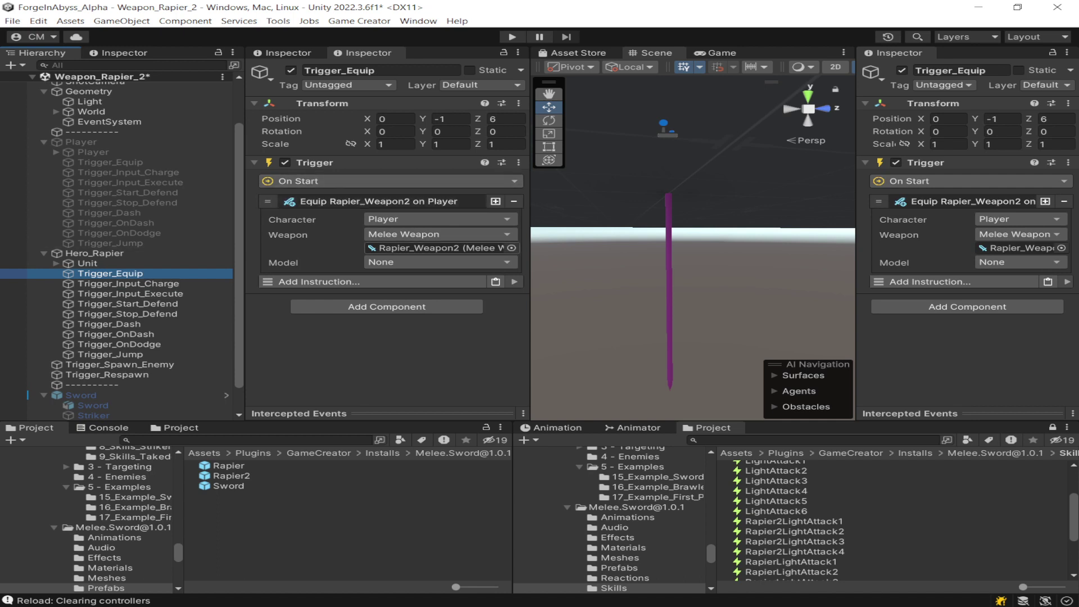
click(128, 283)
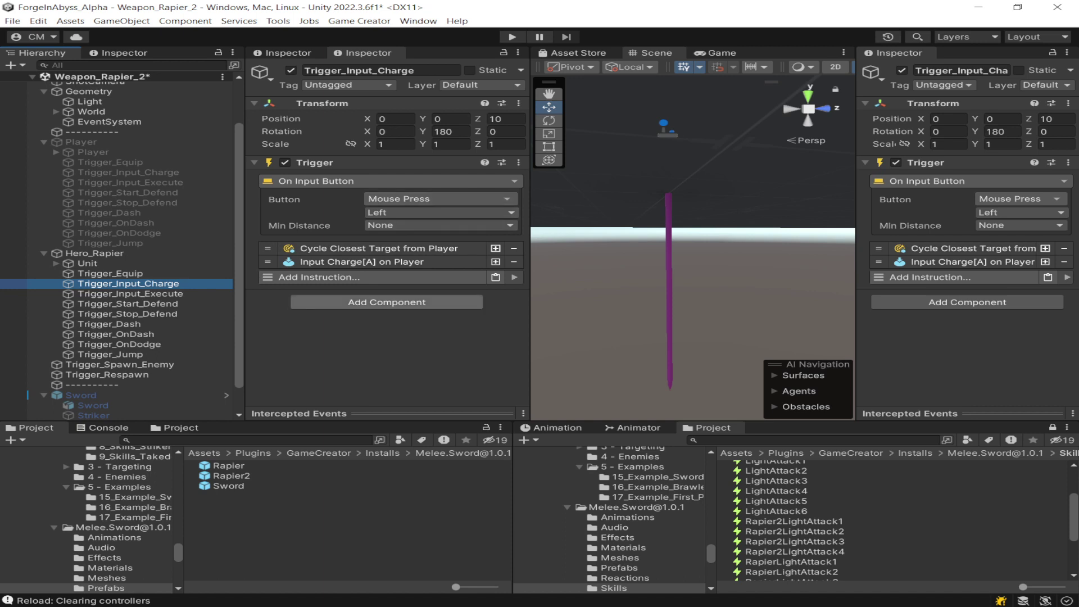
click(379, 248)
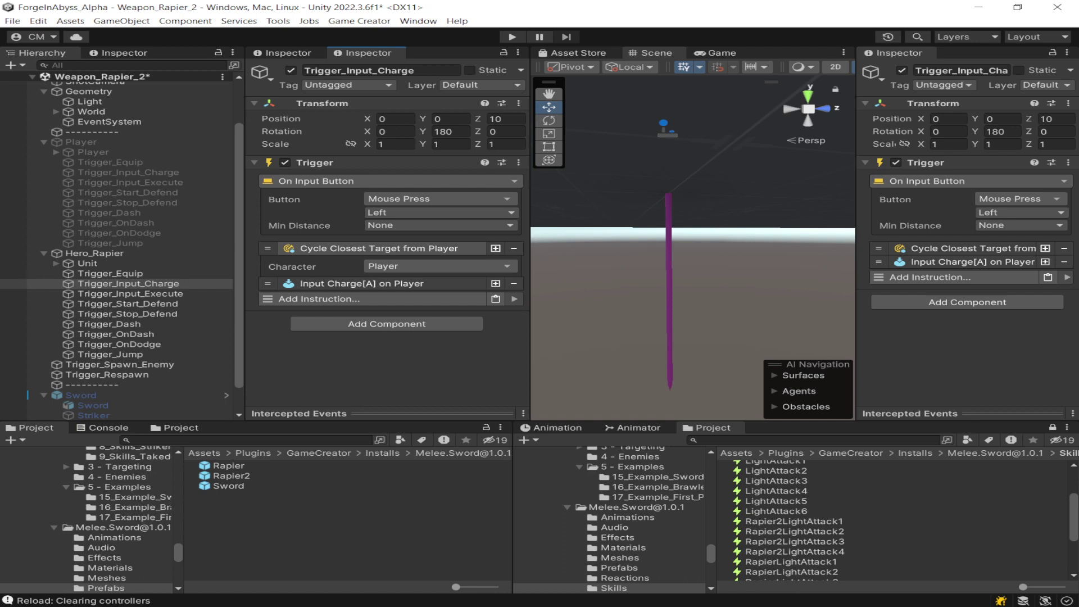
click(382, 284)
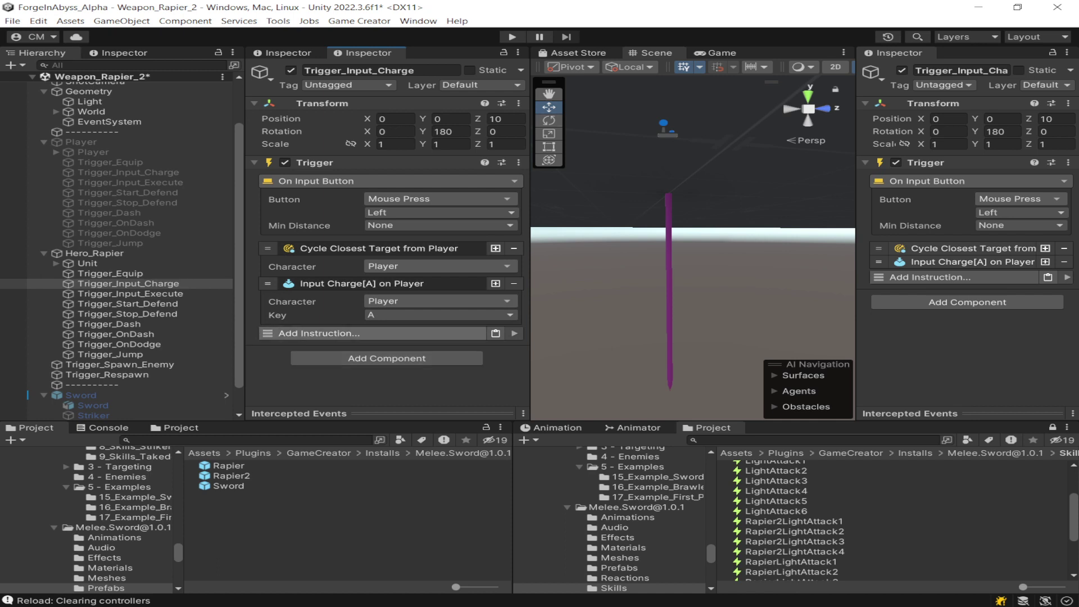
Add a second Trigger component to Trigger_Input_Charge and set its event to On Input Button
click(386, 359)
text(Trig)
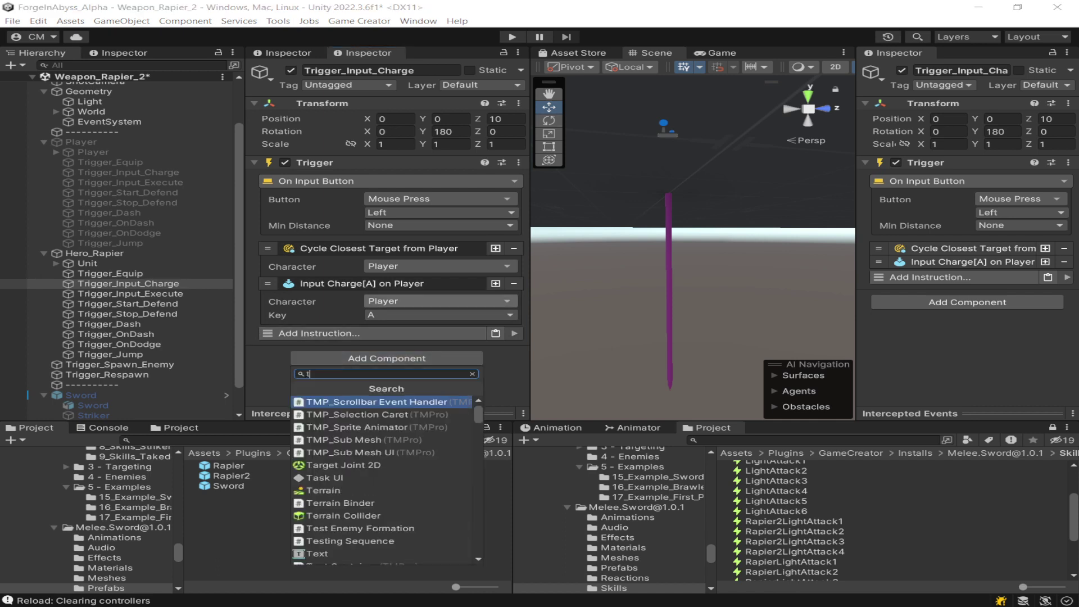
key(Return)
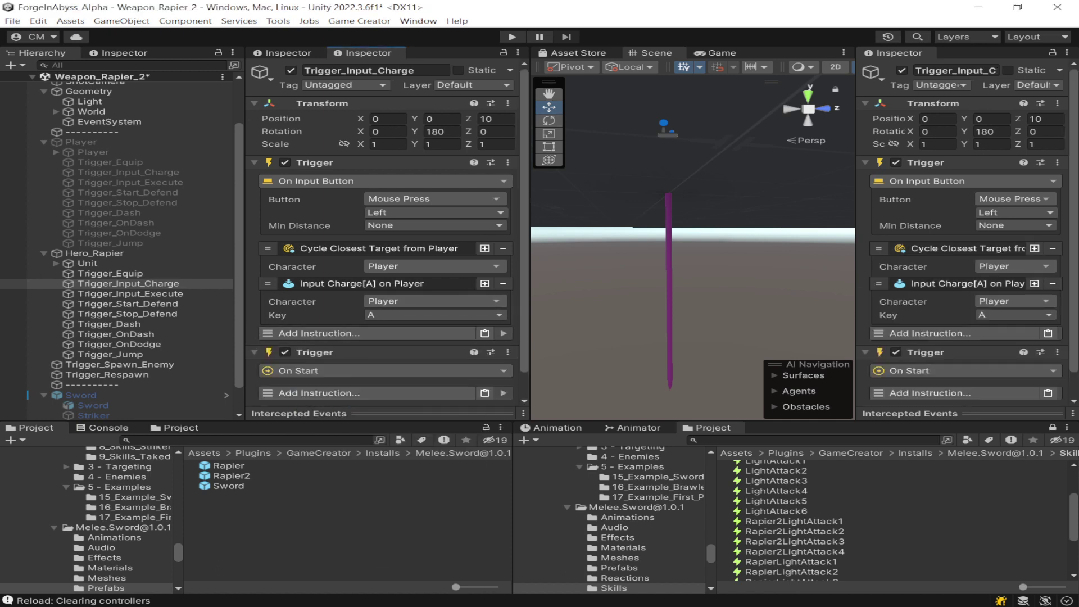
scroll(386, 344, down, 1)
click(386, 343)
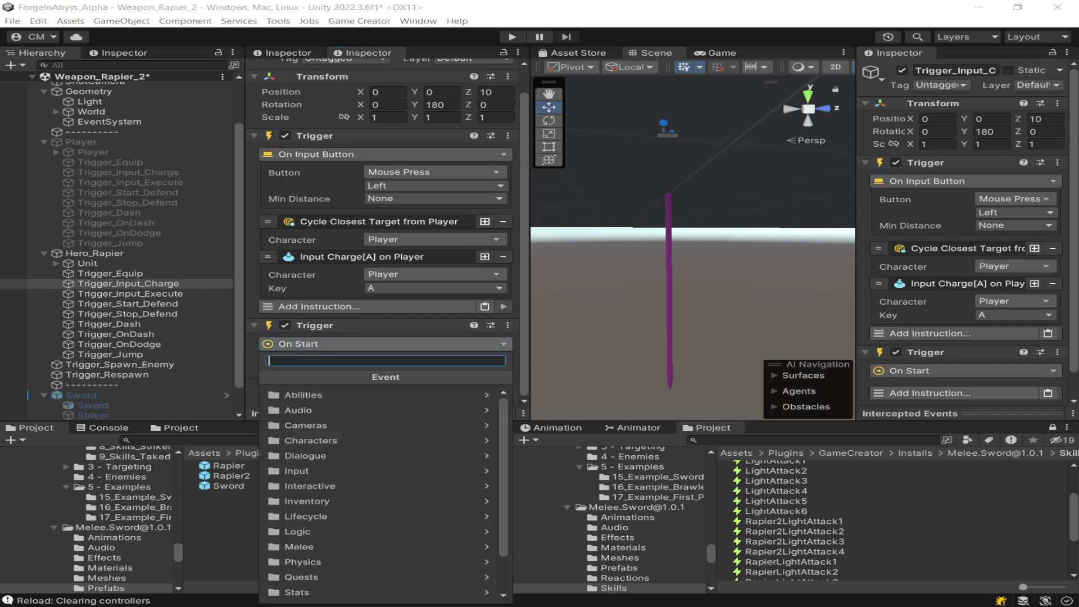
text(oni)
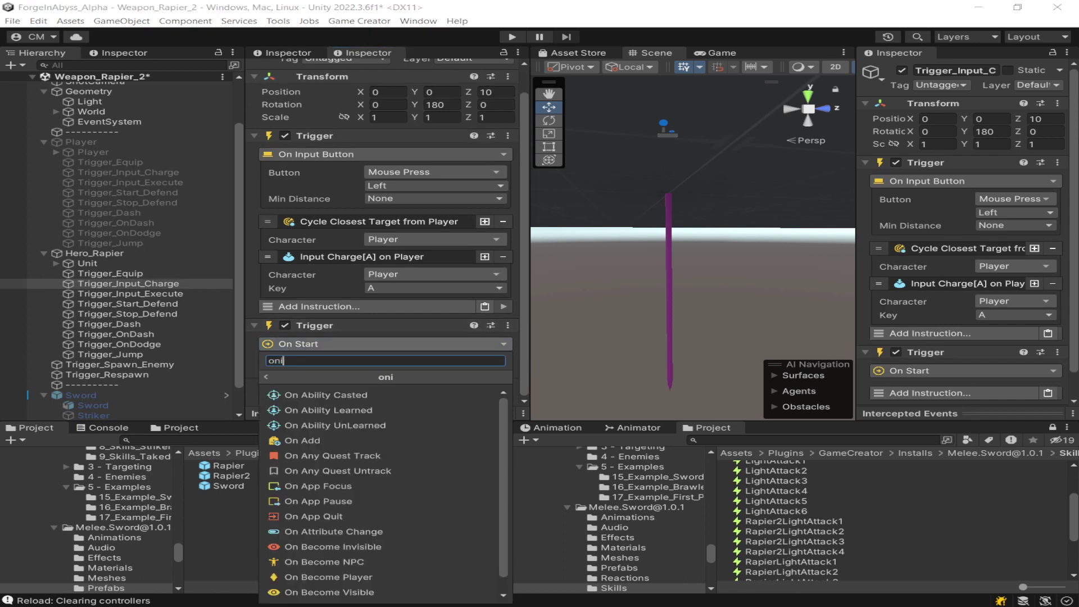
text(put)
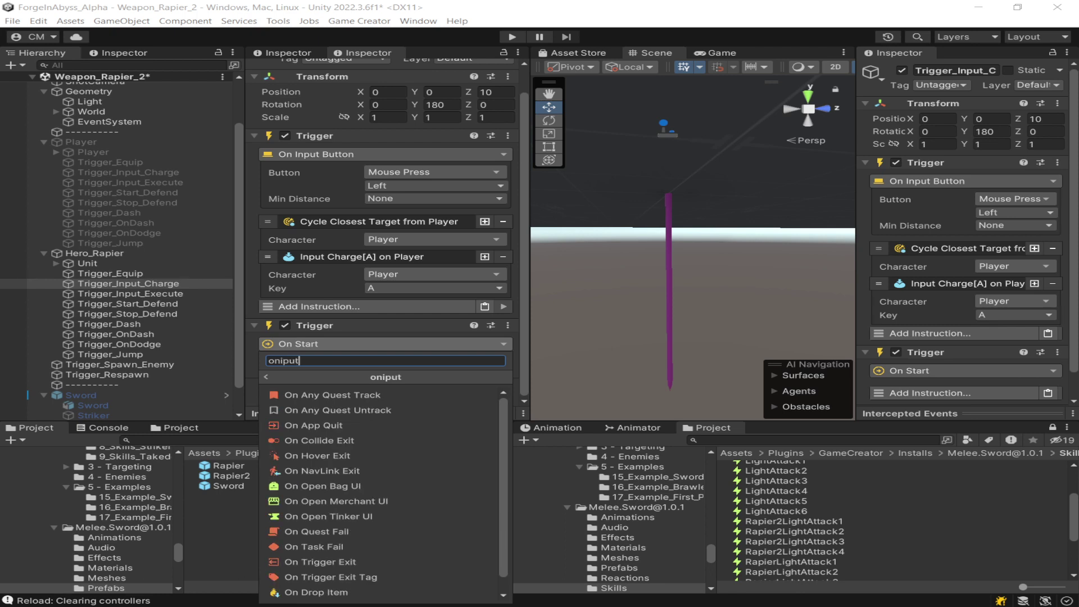
text(input)
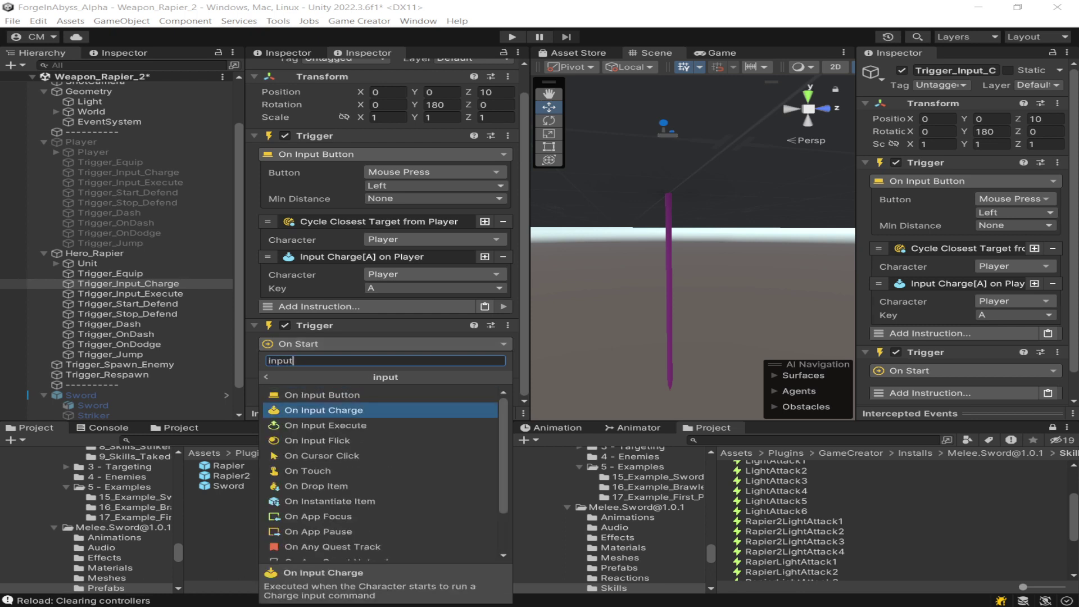
click(322, 395)
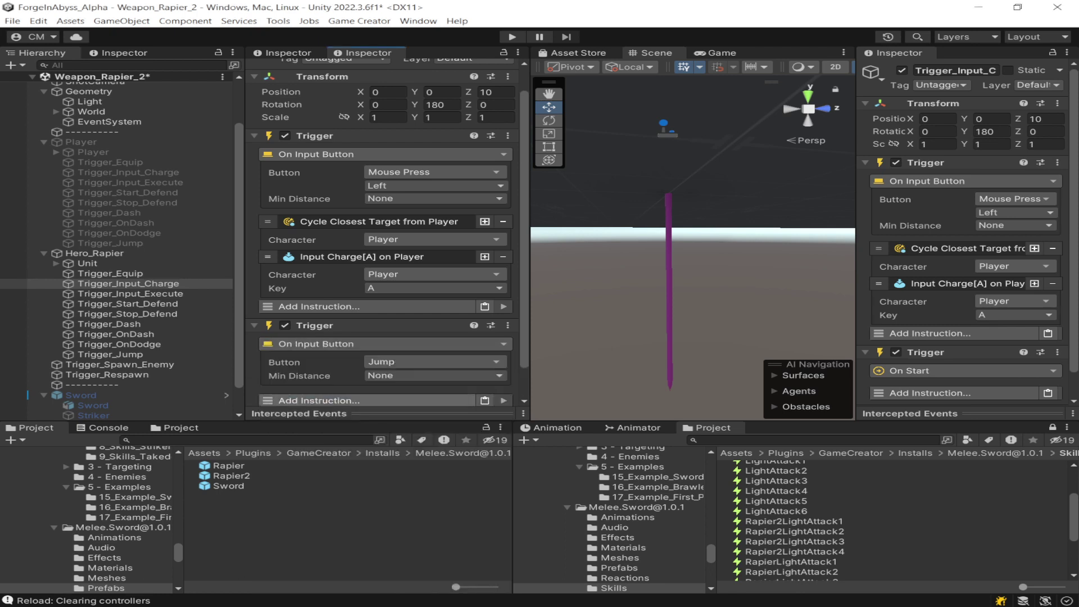
Add a Cycle Closest Target instruction to the second Trigger on Trigger_Input_Charge
scroll(385, 344, down, 1)
click(366, 366)
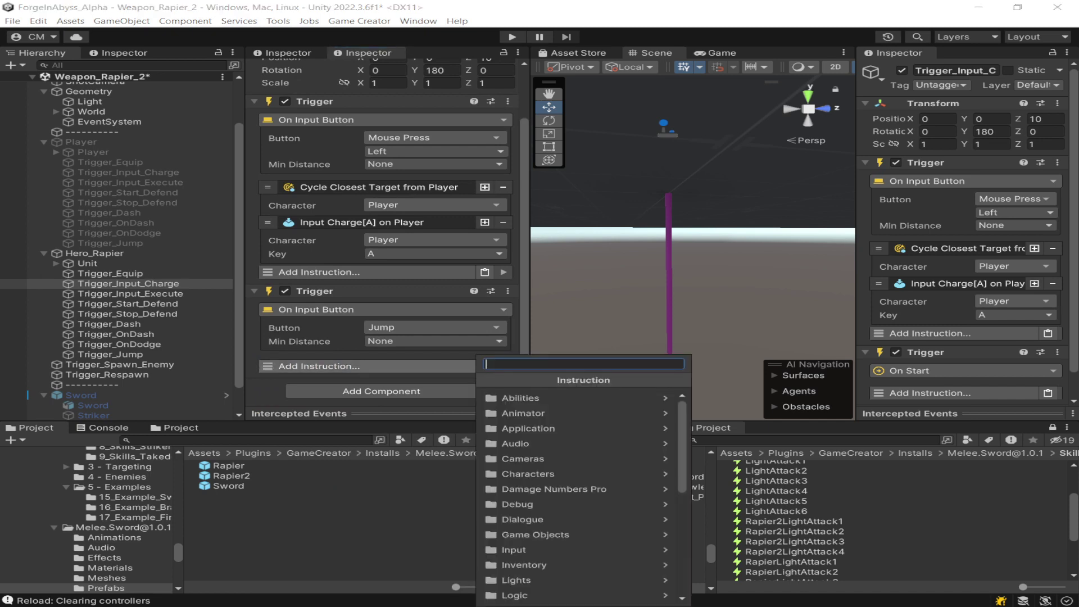
text(cycle)
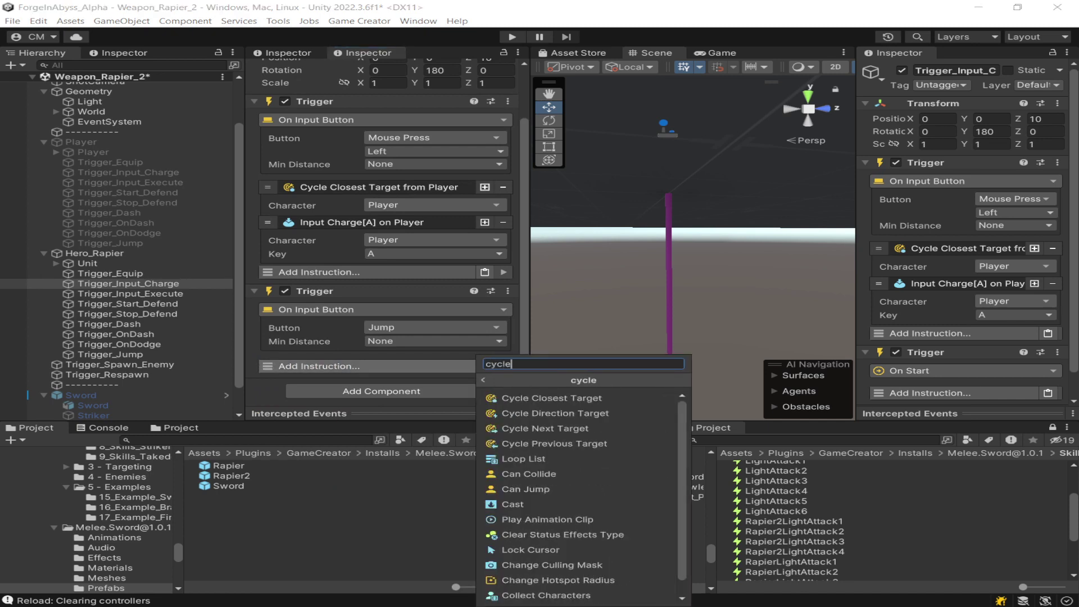
key(Down)
key(Return)
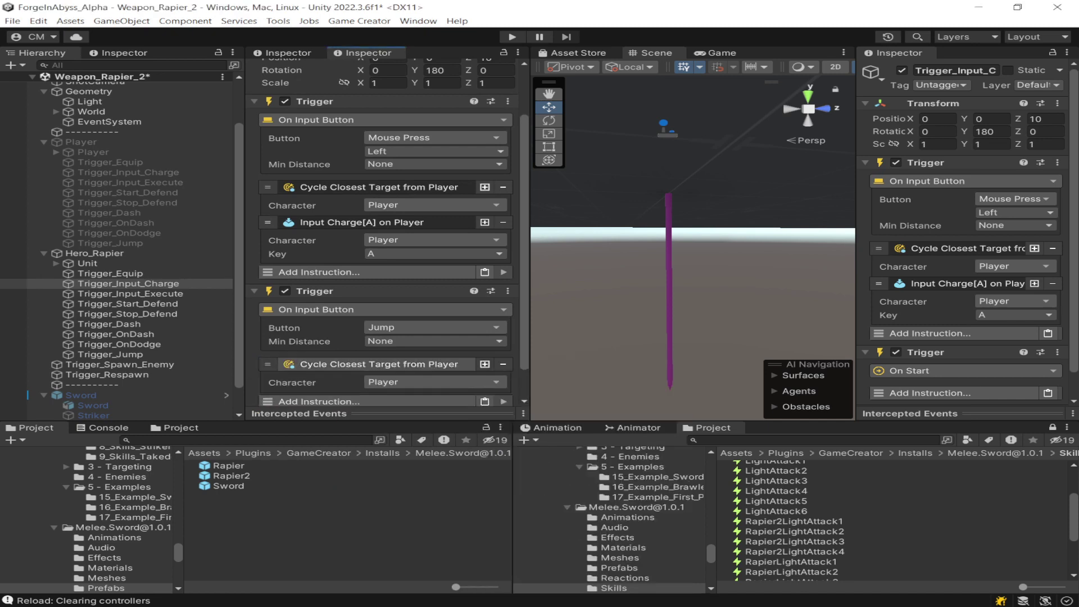
Add an Input Charge instruction with key A to the second Trigger on Trigger_Input_Charge
scroll(376, 364, down, 1)
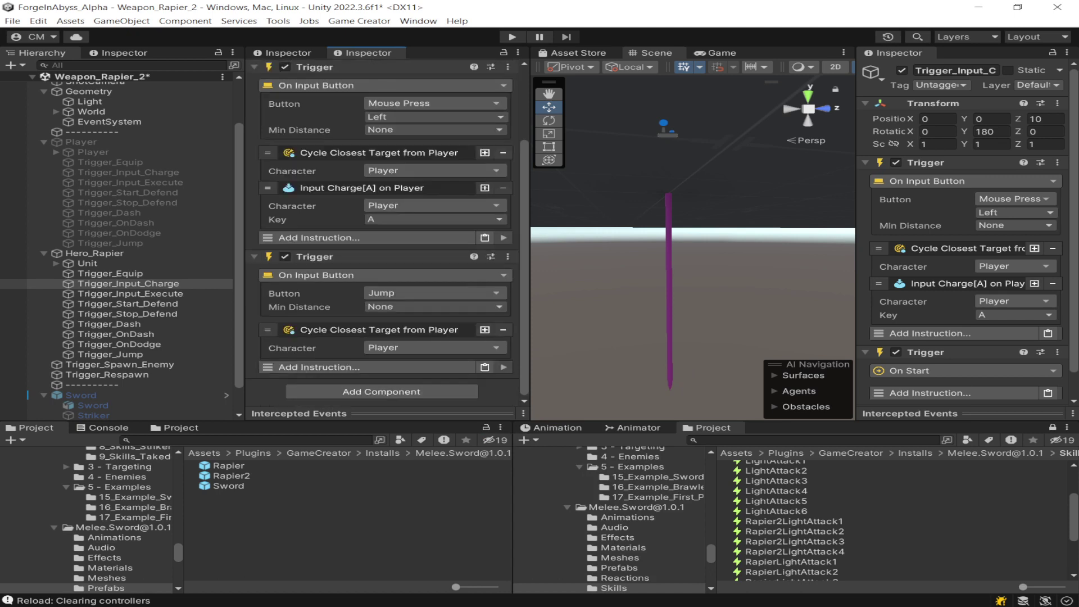
click(366, 367)
text(input)
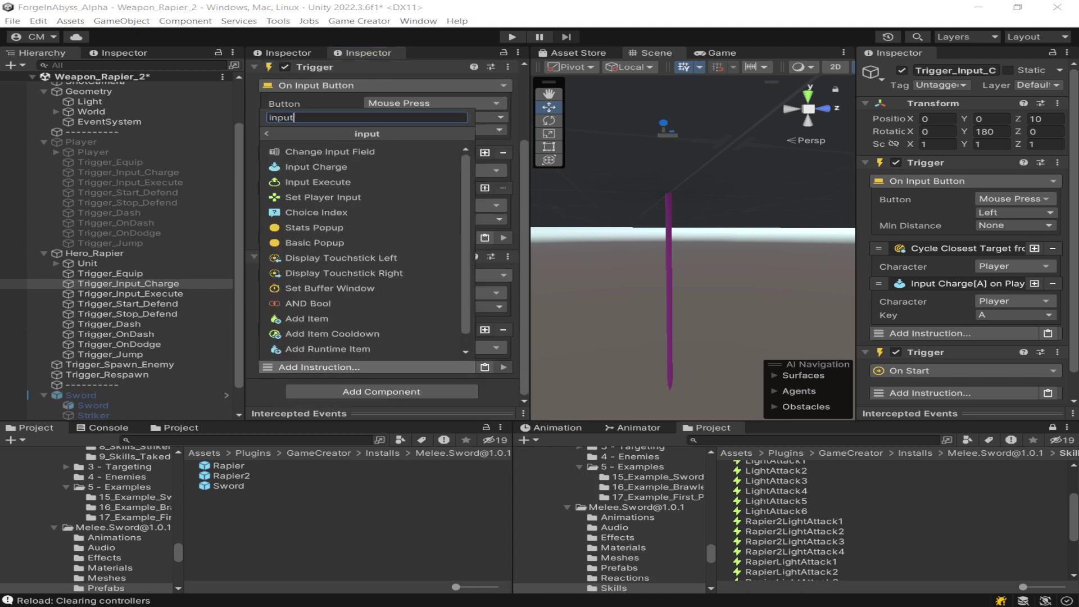
click(375, 167)
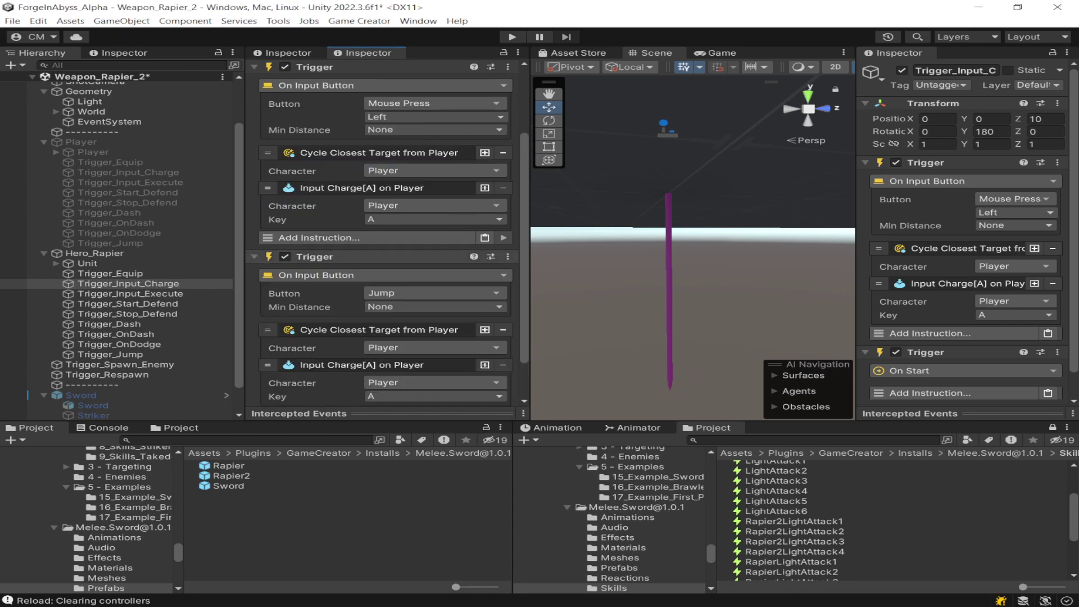
Remove the second Trigger component from Trigger_Input_Charge
scroll(392, 257, down, 2)
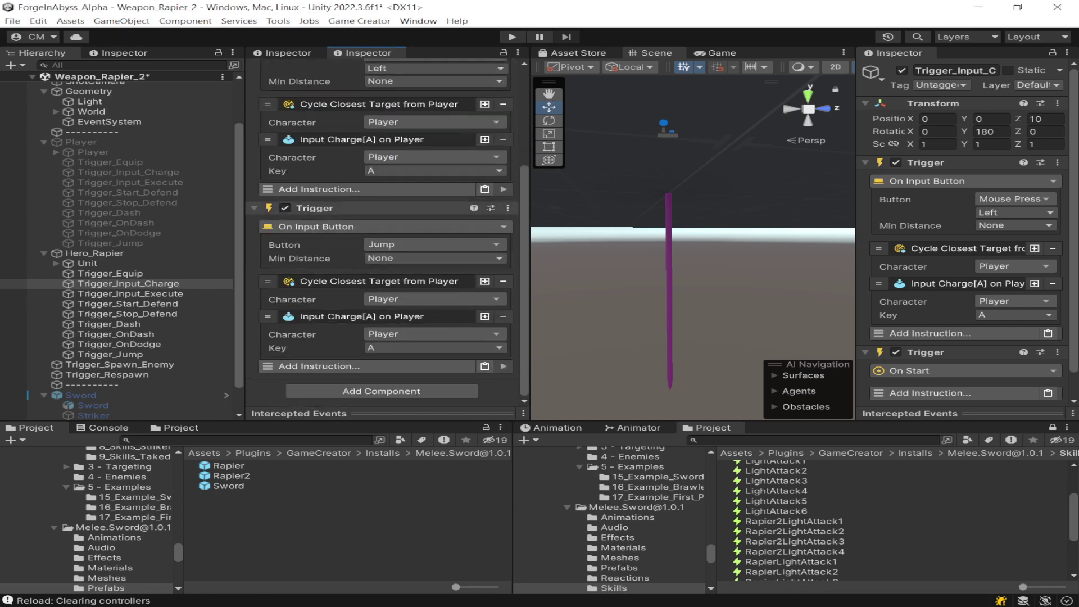
right_click(343, 210)
click(413, 236)
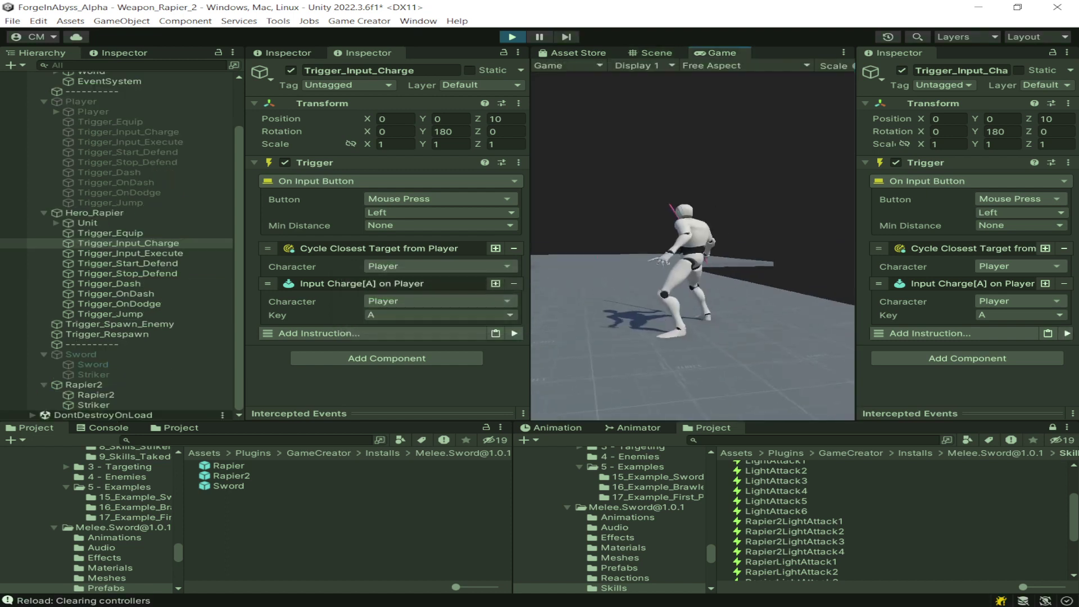
Play-test the rapier attack and compare the Trigger_Input_Charge and Trigger_Input_Execute settings under Hero_Rapier
click(672, 245)
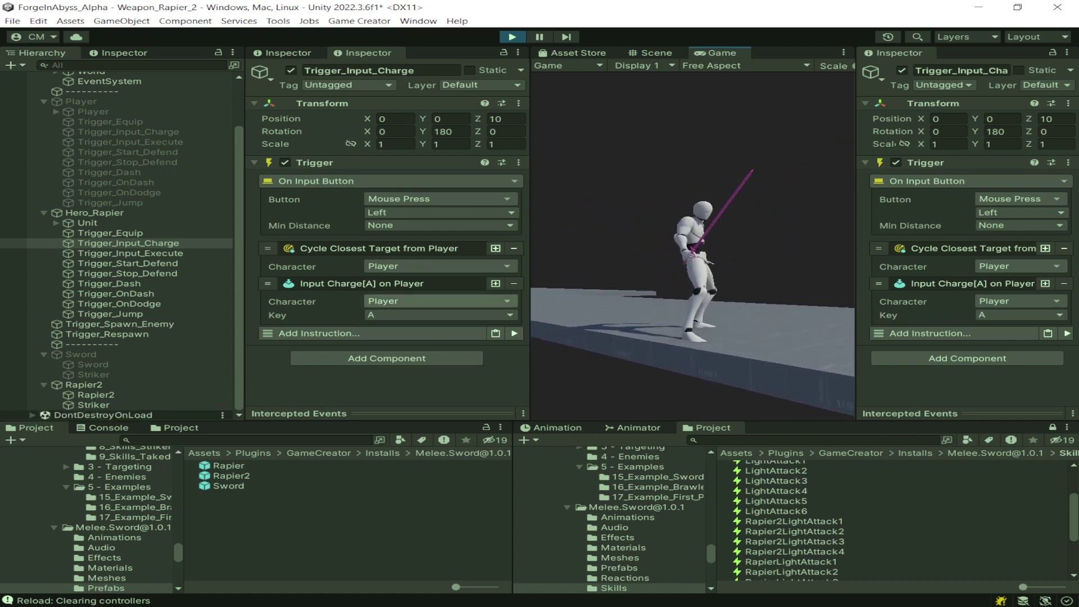
click(130, 253)
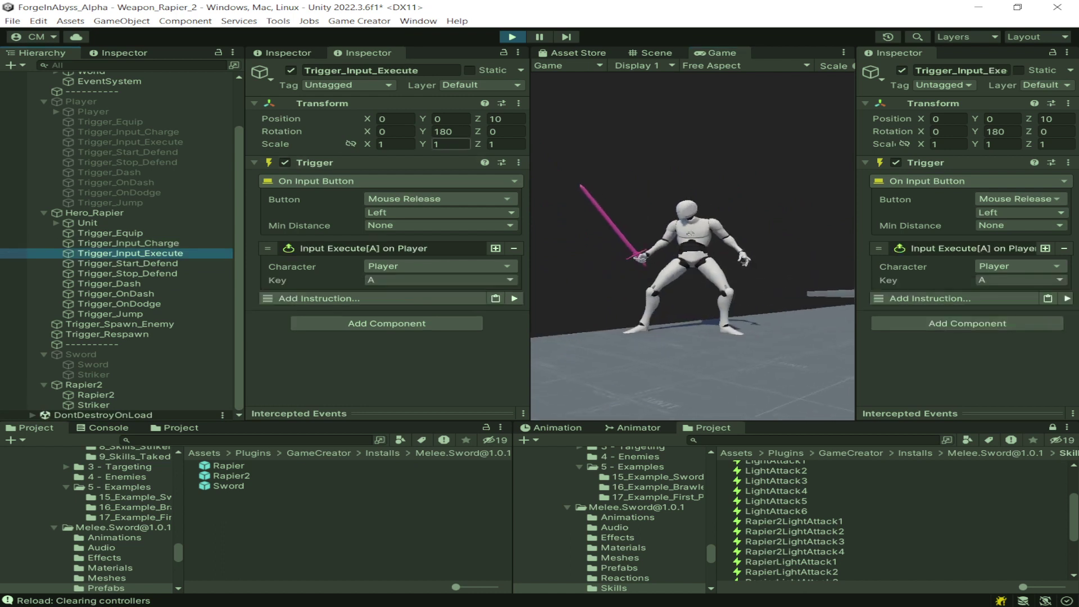
click(693, 246)
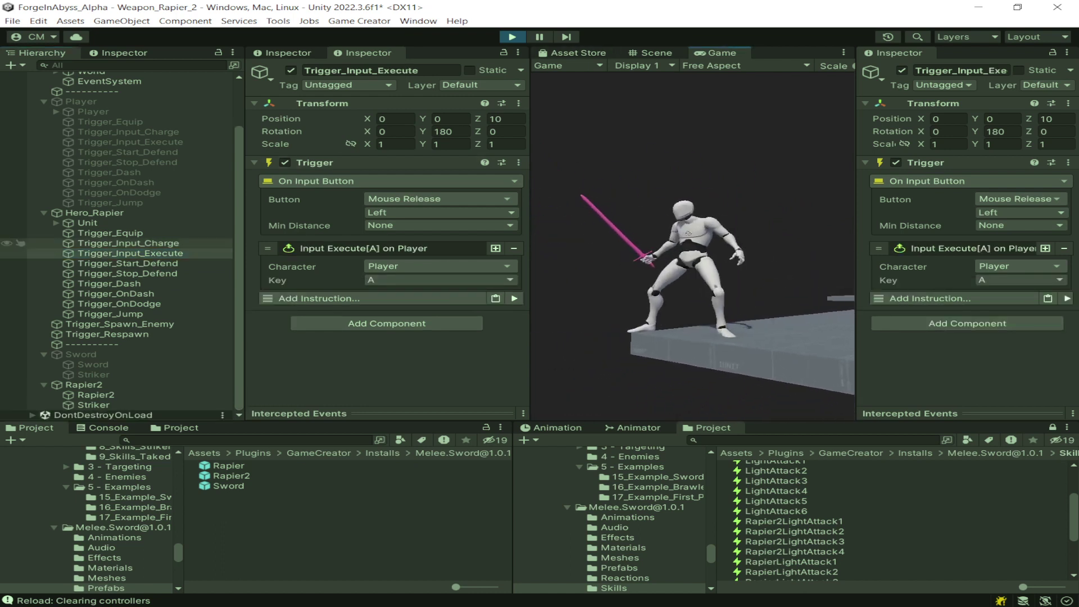
click(129, 242)
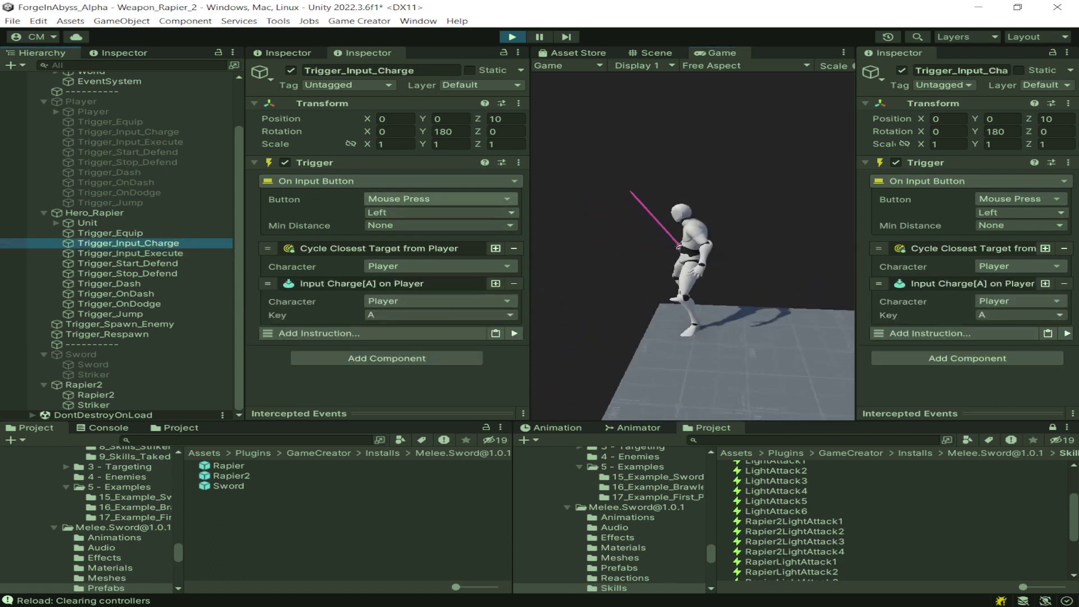
click(130, 253)
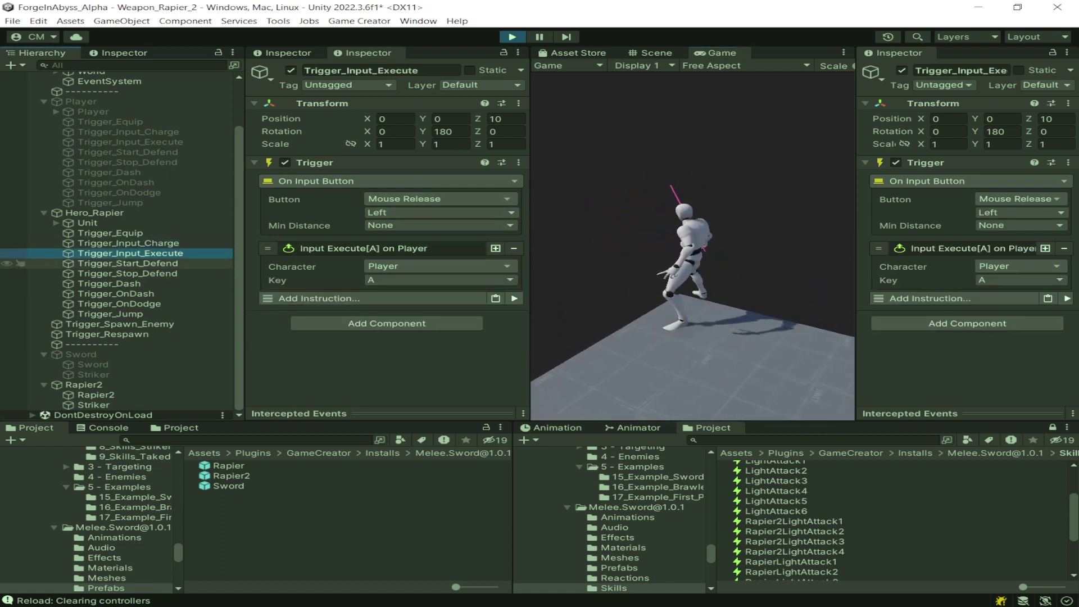
Review Trigger_Start_Defend, test blocking in-game, and inspect its Try Cancel Skill instruction
click(23, 263)
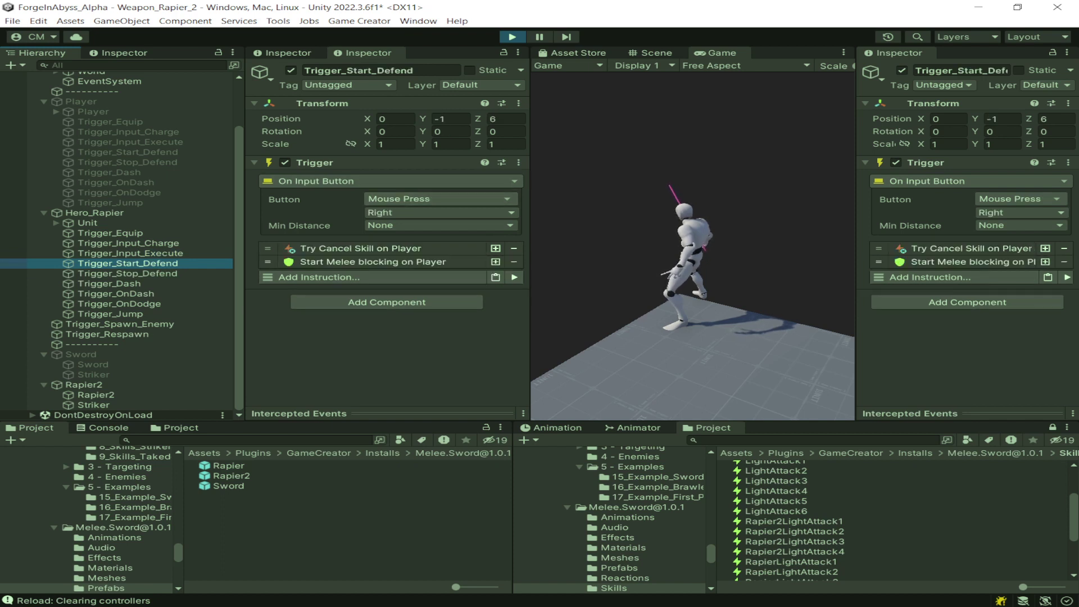
right_click(692, 246)
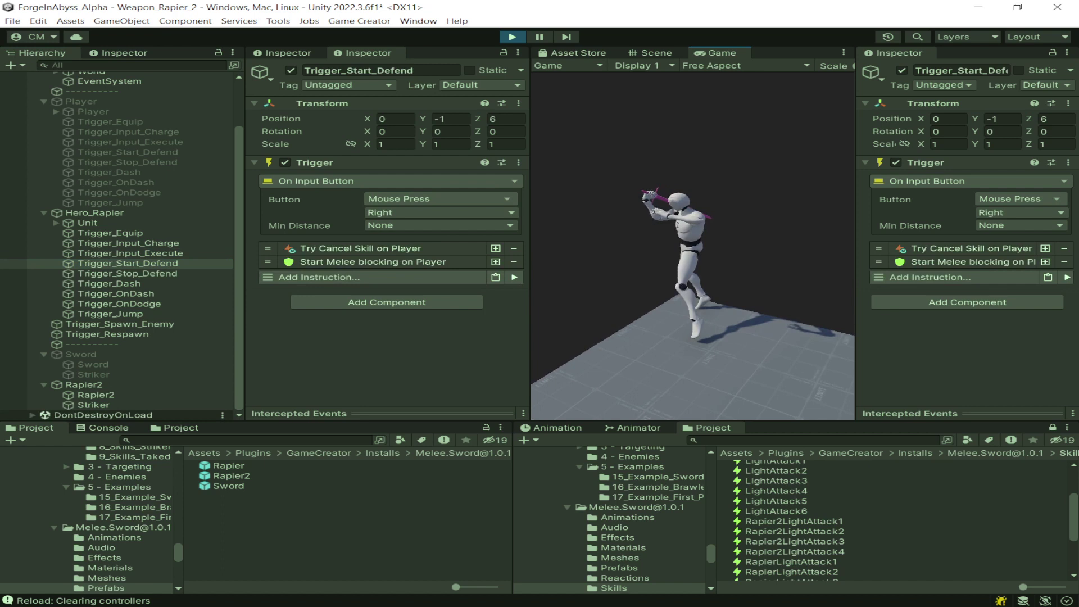
click(382, 248)
click(383, 248)
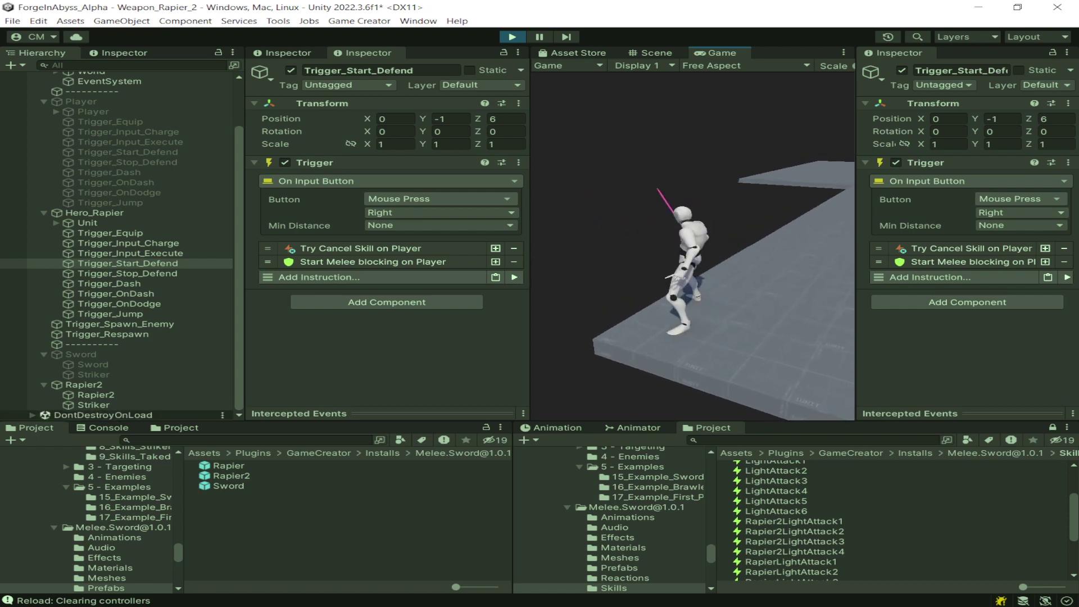
Test Rapier2LightAttack1 and move its cancel range earlier on the skill timeline, starting before the strike phase and ending within it
click(793, 521)
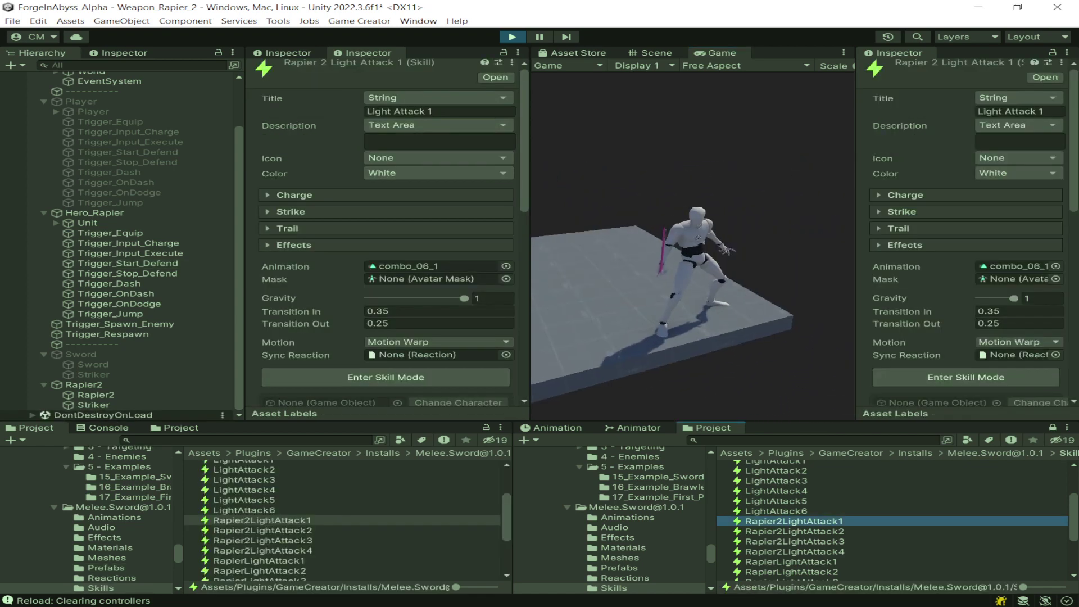
scroll(386, 236, down, 4)
scroll(388, 231, down, 2)
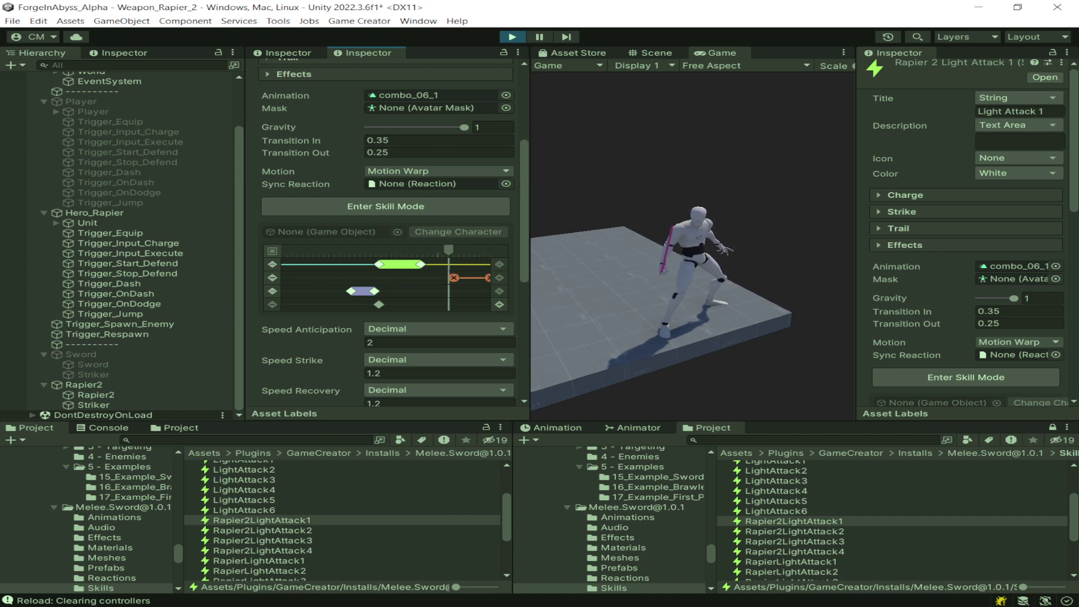
click(698, 238)
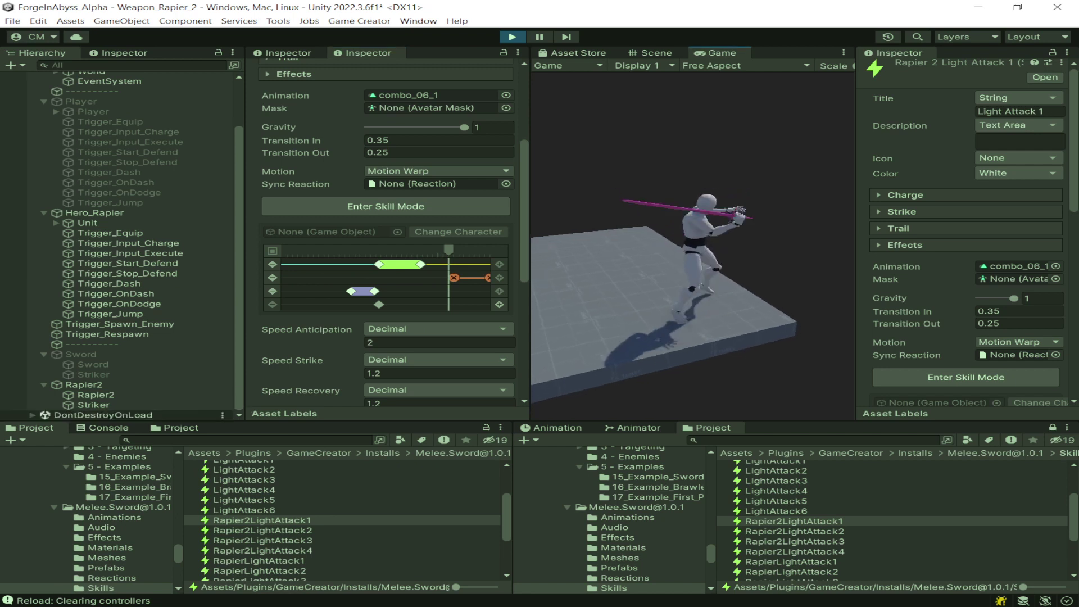
click(699, 238)
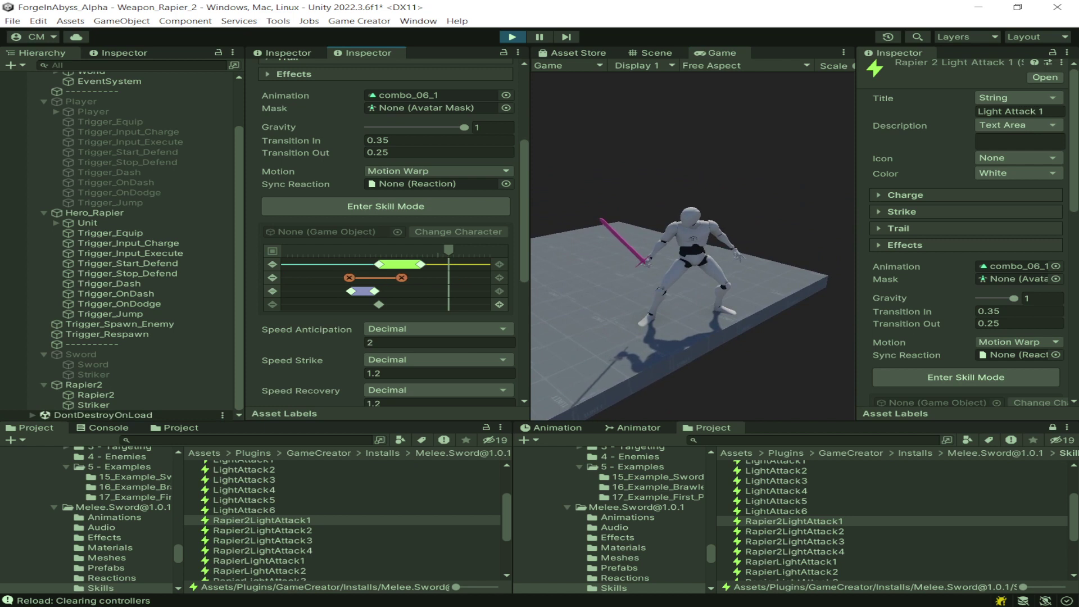
Play-test repeated rapier attacks with the adjusted Rapier2LightAttack1 cancel range
click(693, 246)
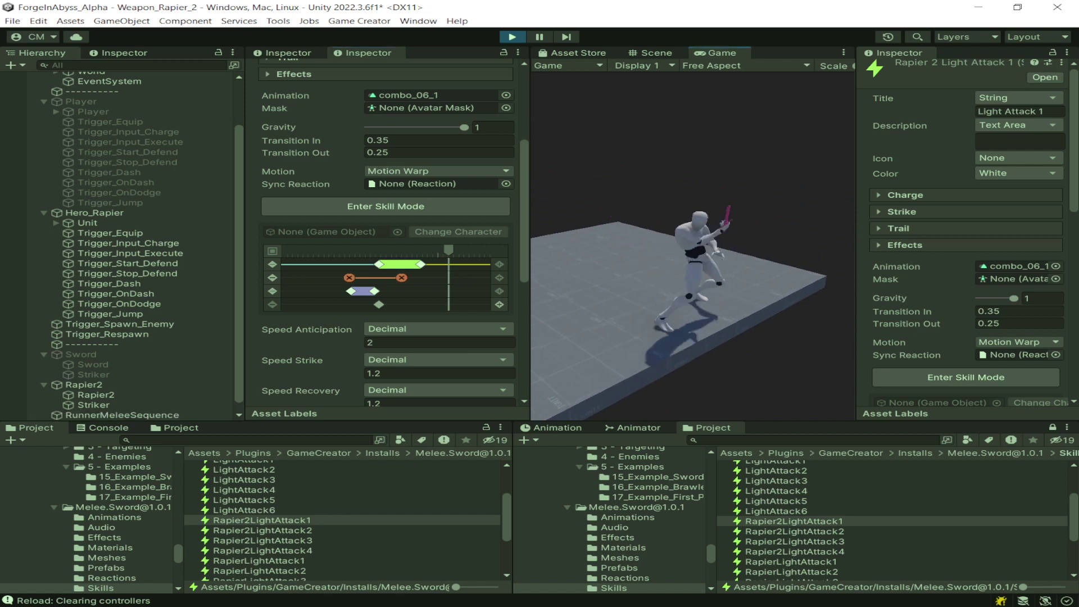
click(693, 246)
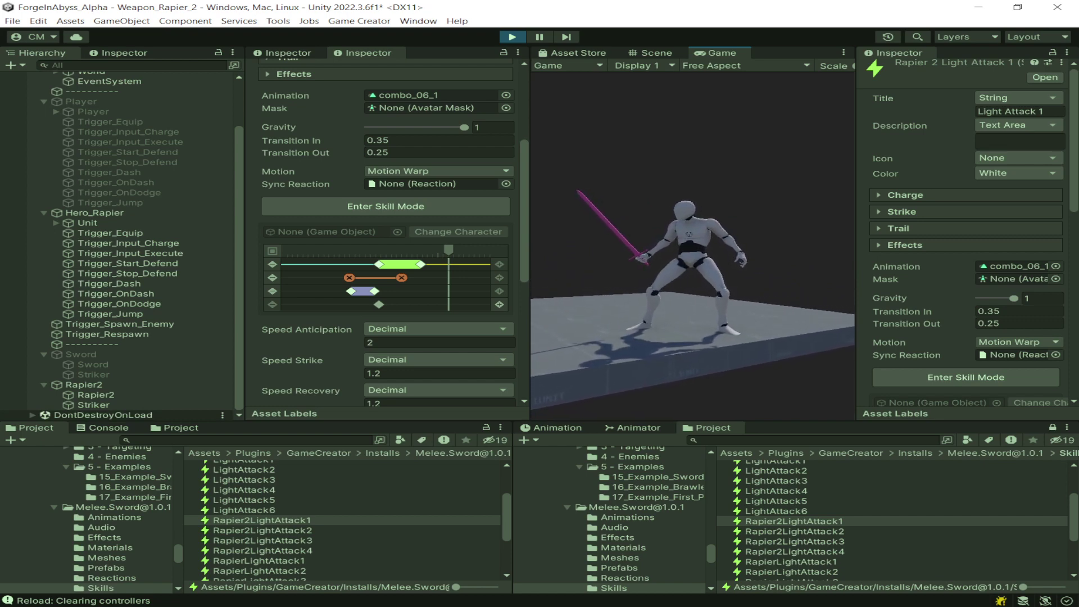
click(693, 245)
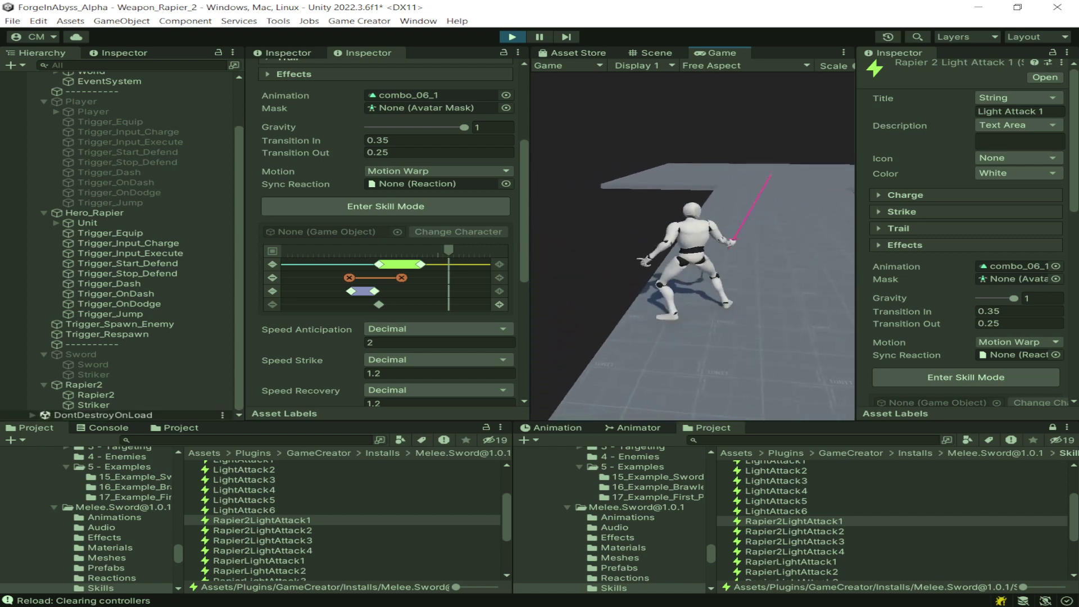
click(693, 245)
click(693, 245)
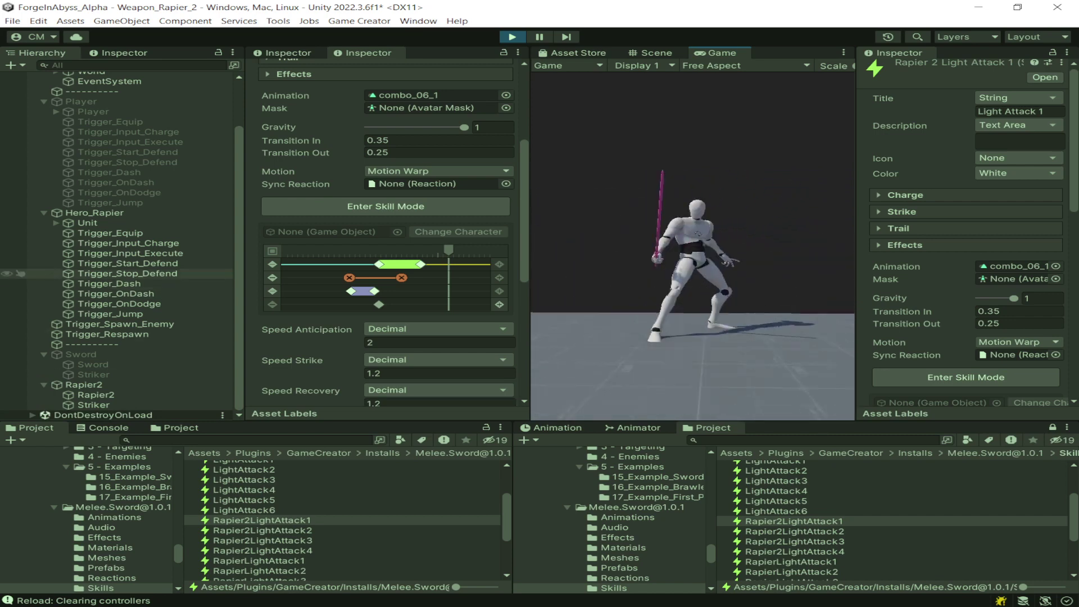
Inspect the Stop Melee blocking instruction on Trigger_Stop_Defend and compare it with Trigger_Start_Defend
click(127, 274)
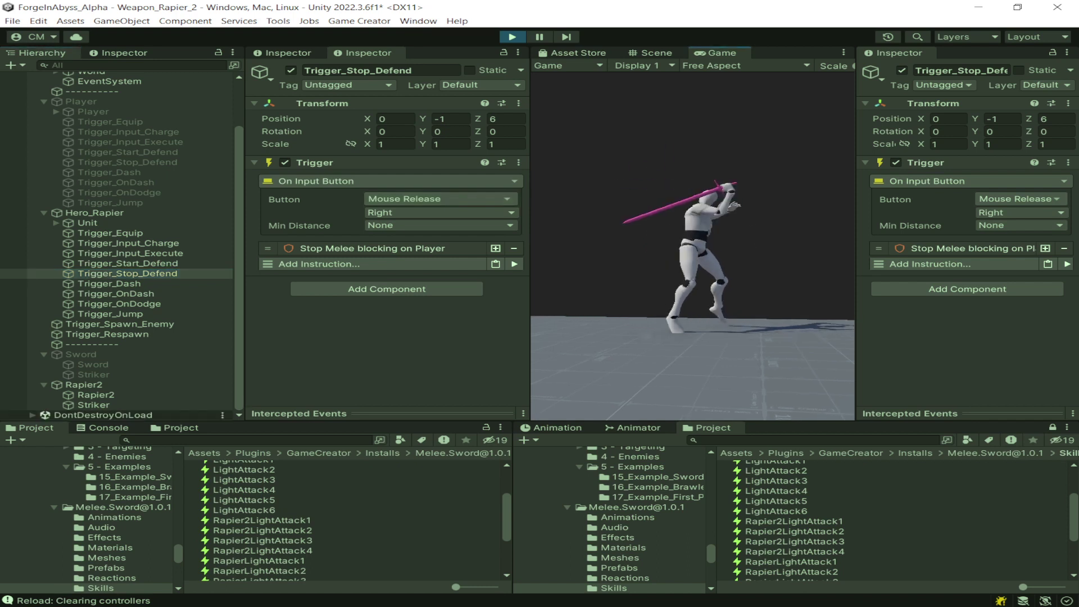
click(373, 248)
click(372, 247)
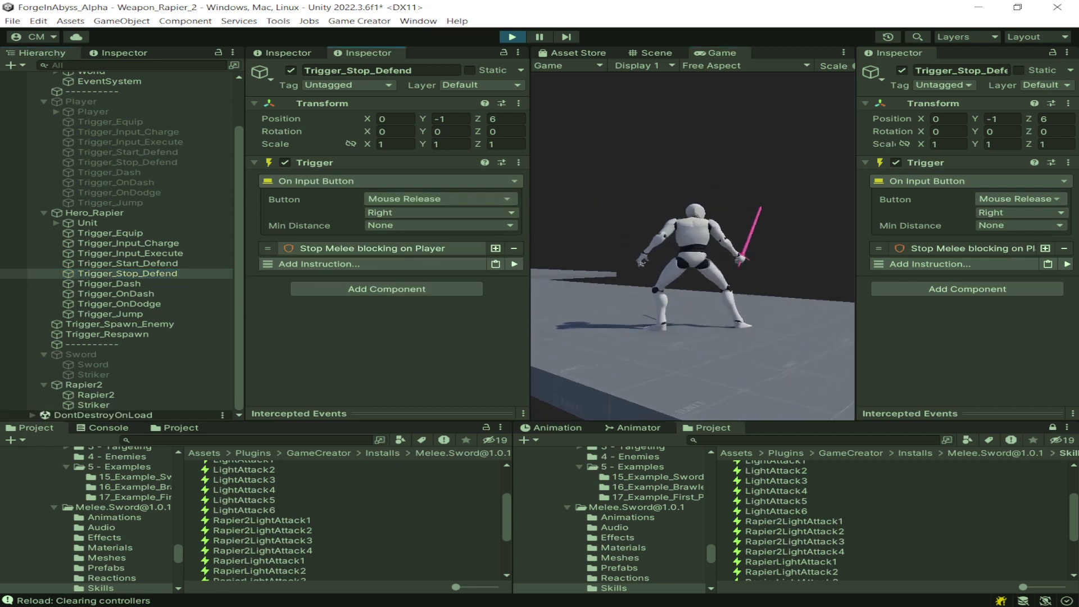
click(127, 263)
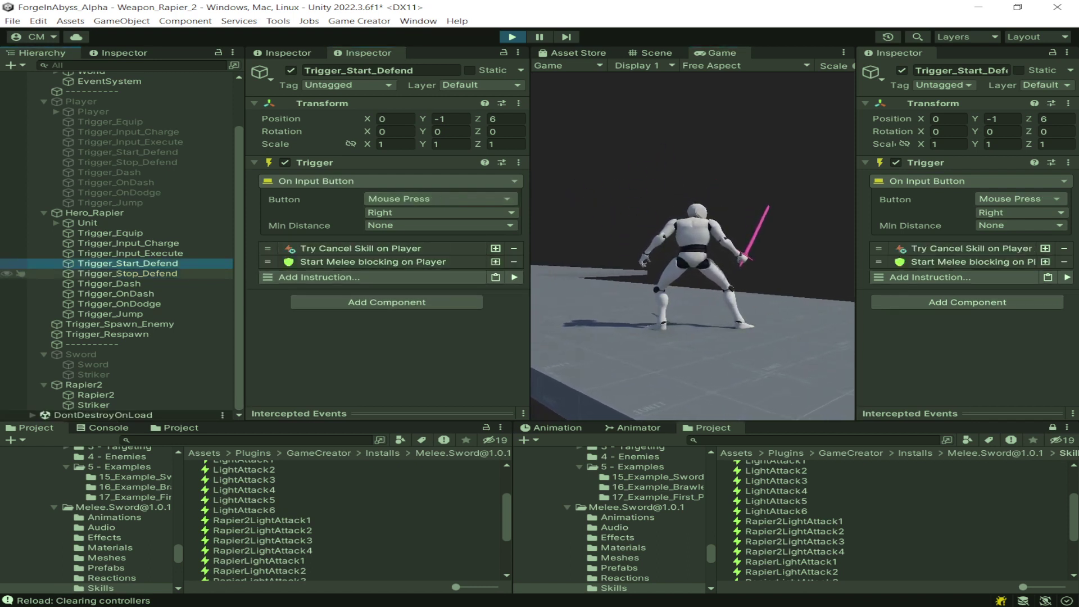
Review Trigger_Dash's Left Shift input and instructions, and play-test dashing between rapier attacks
click(109, 284)
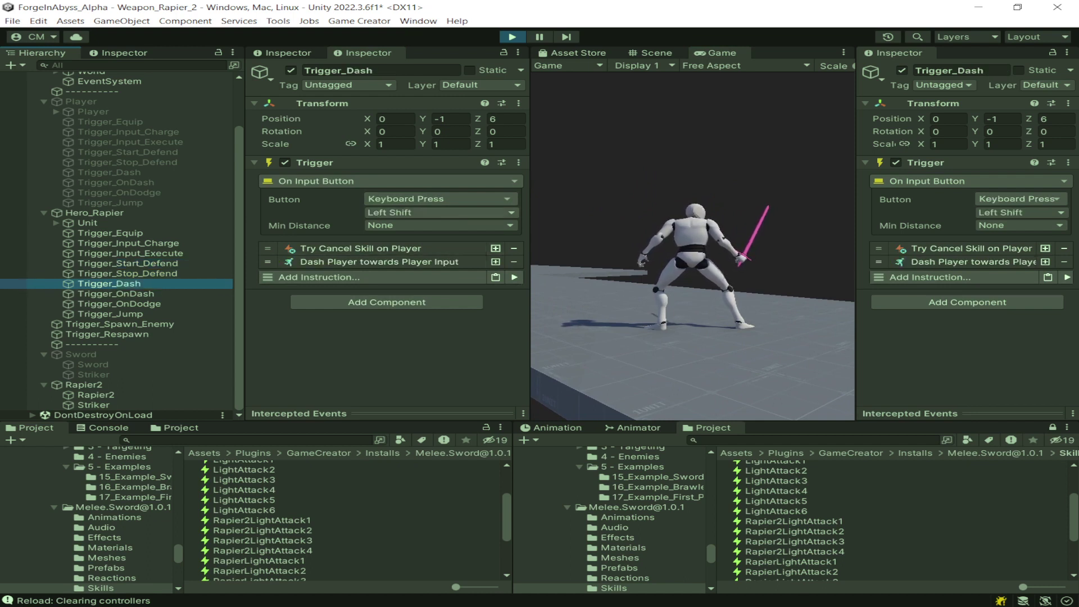
click(693, 246)
key(shift)
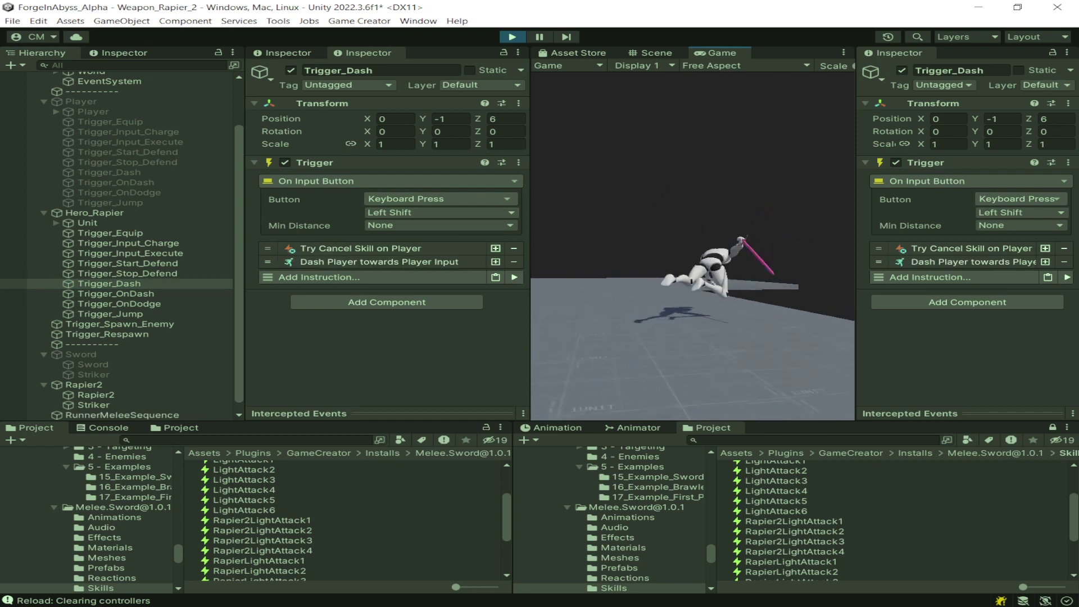
key(shift)
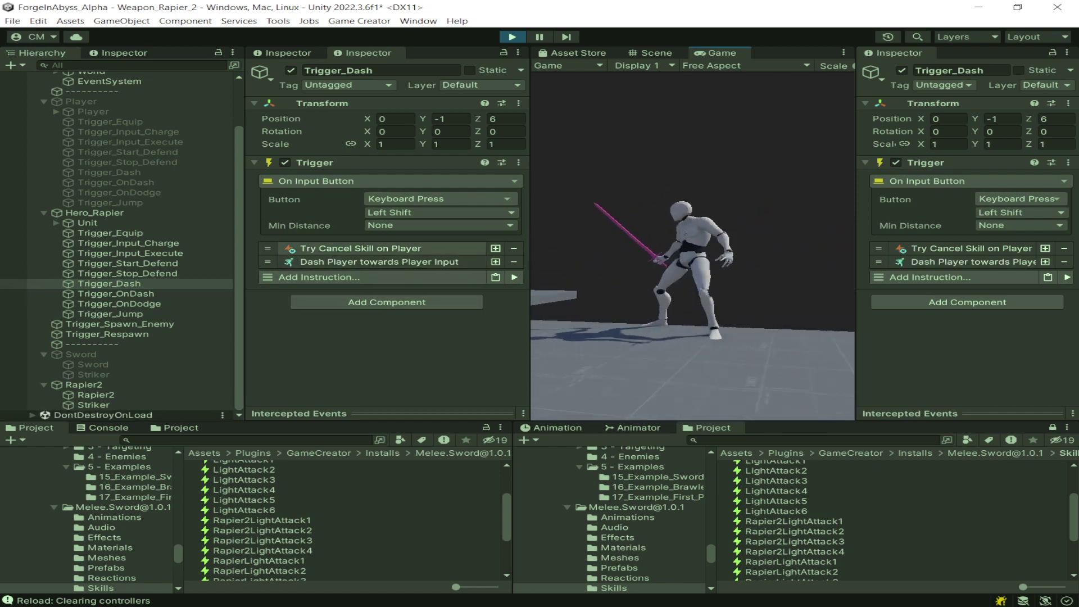
click(692, 246)
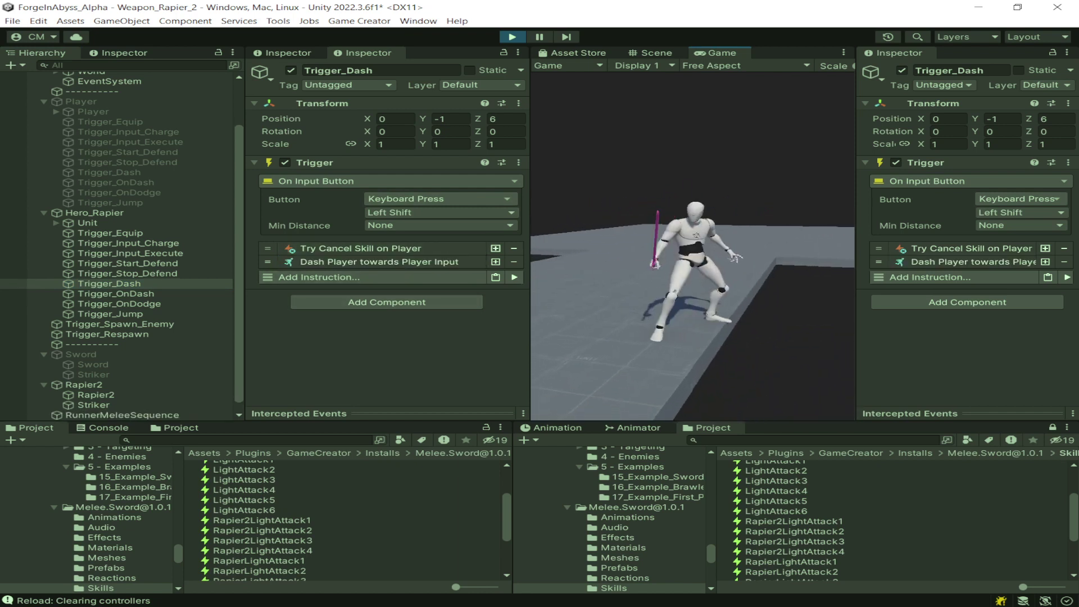
click(692, 245)
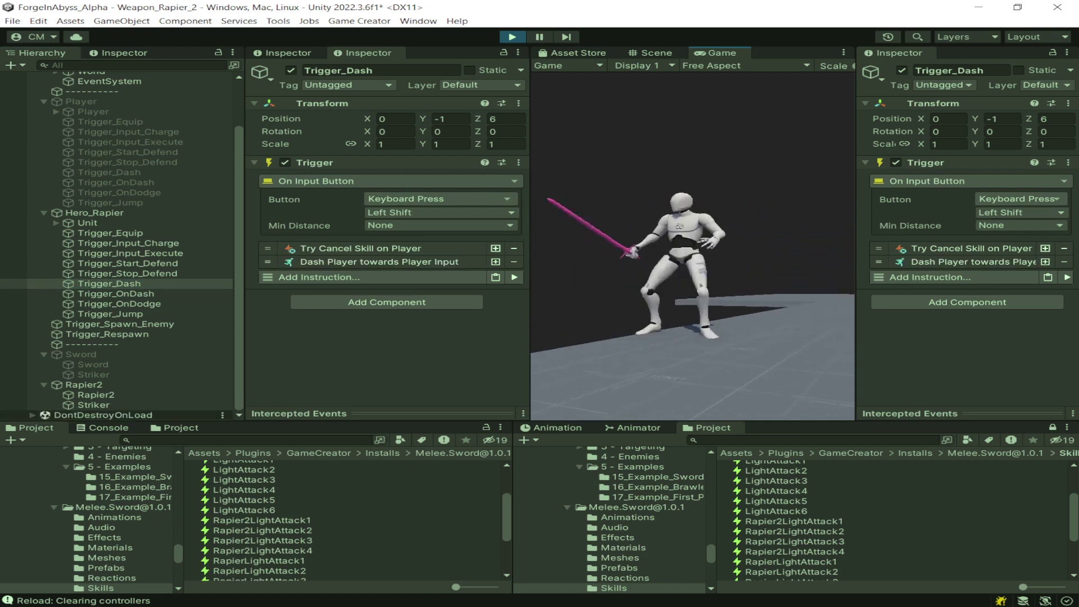
key(shift)
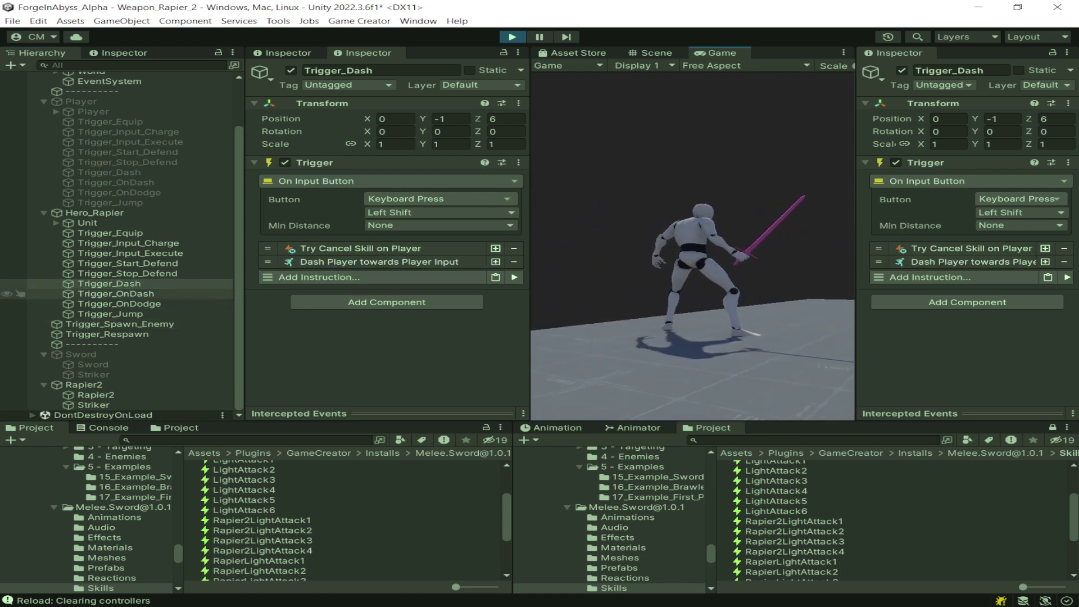
Examine Trigger_OnDash's player invincibility instruction and the Trigger_OnDodge effect and sound instructions
click(115, 294)
click(109, 283)
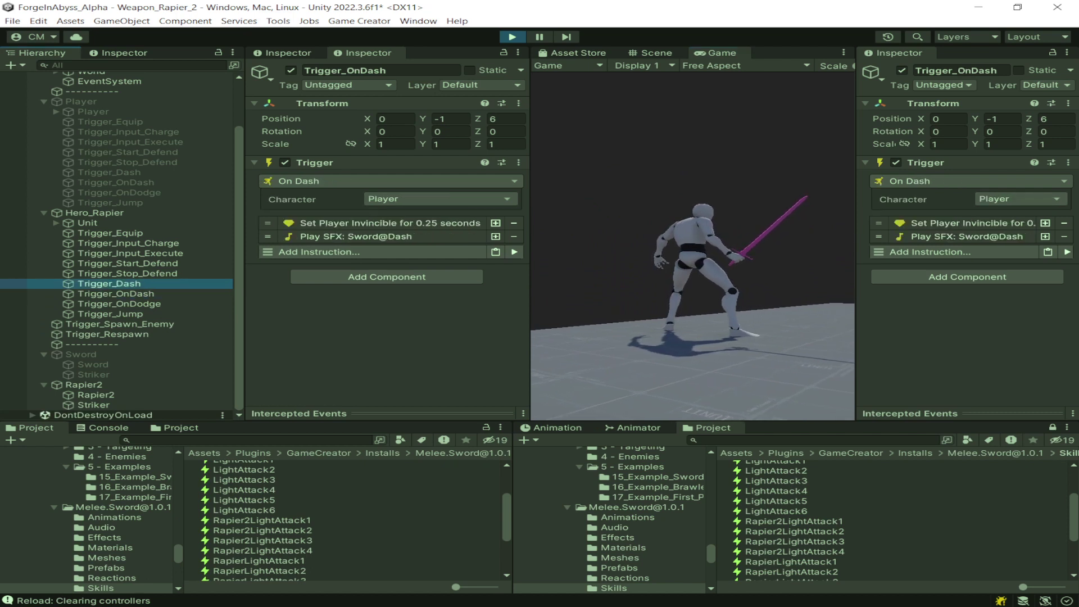
click(112, 294)
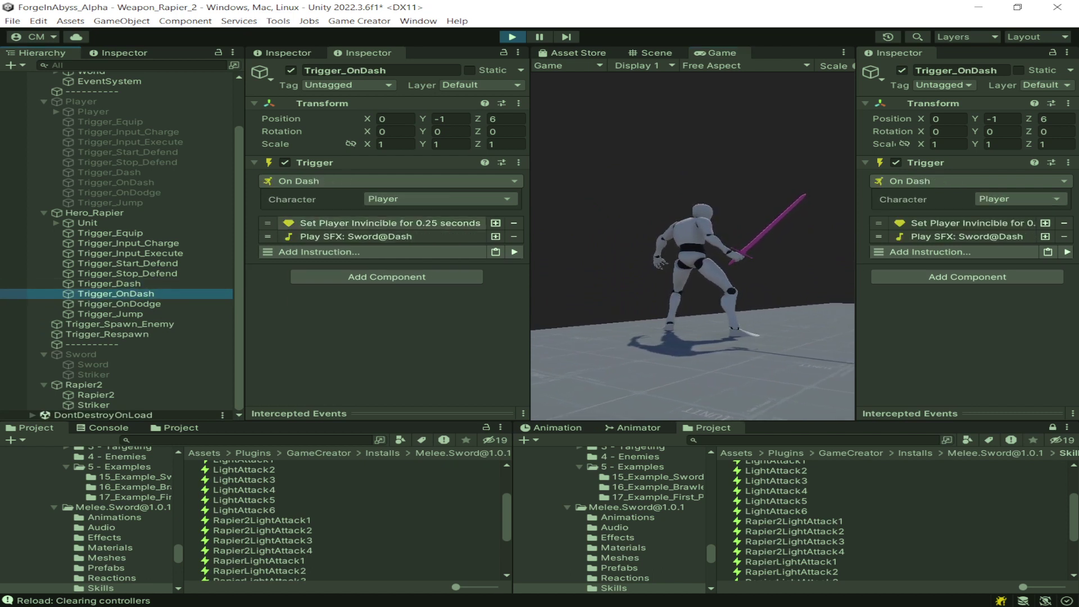
click(382, 223)
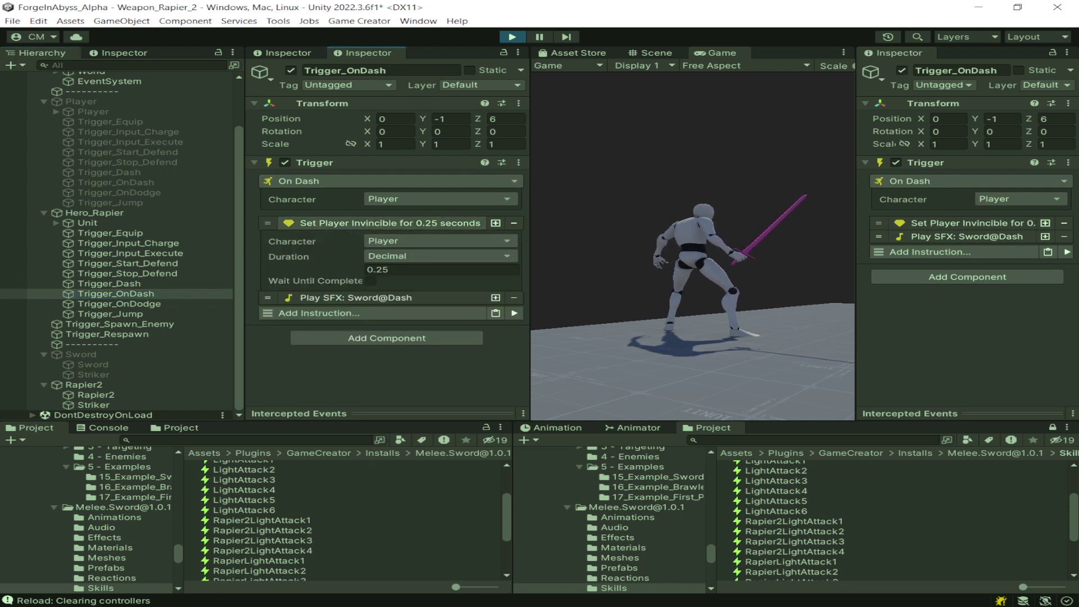
click(382, 224)
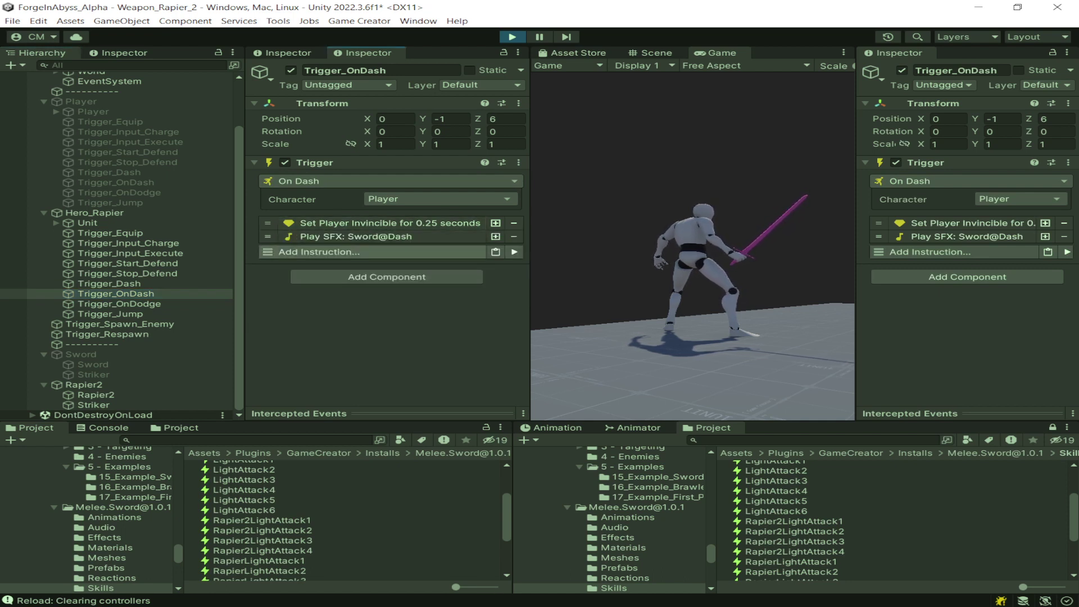
click(119, 303)
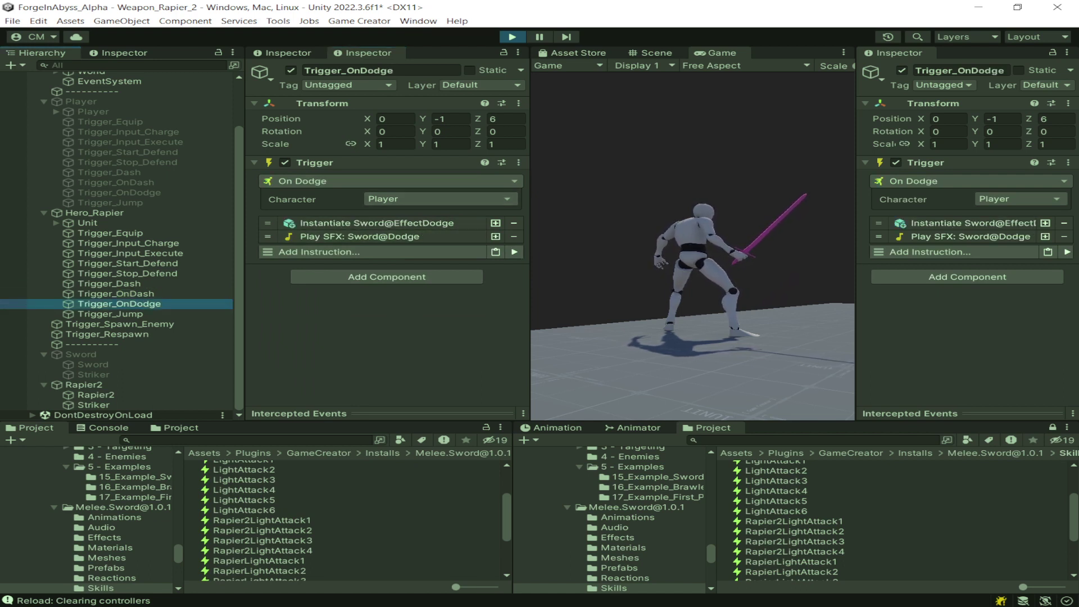
Play-test moving and rolling with the rapier-equipped character in the running game
click(693, 245)
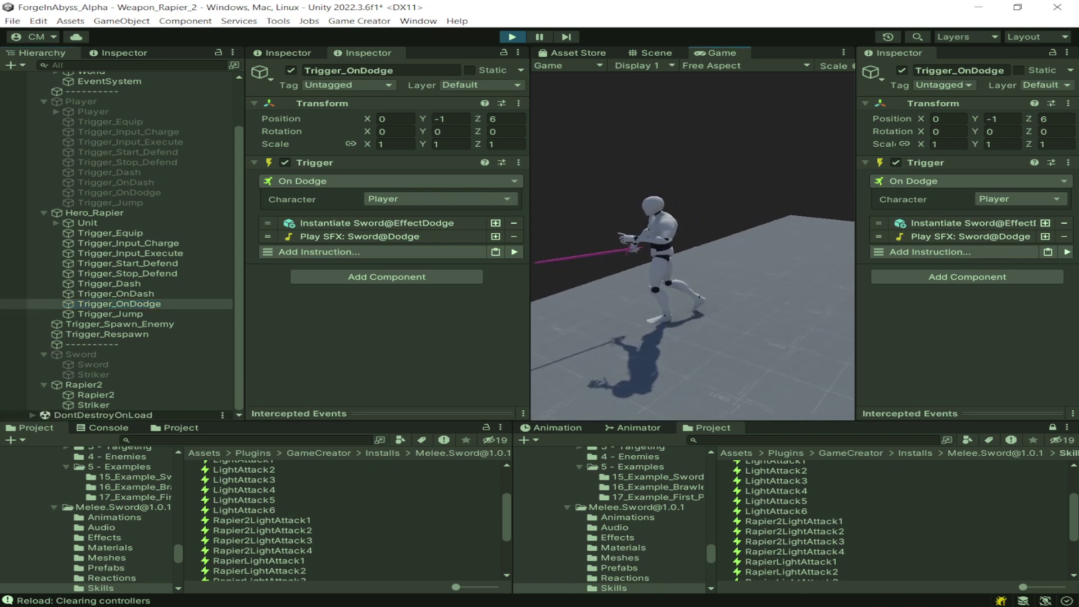
key(w)
key(space)
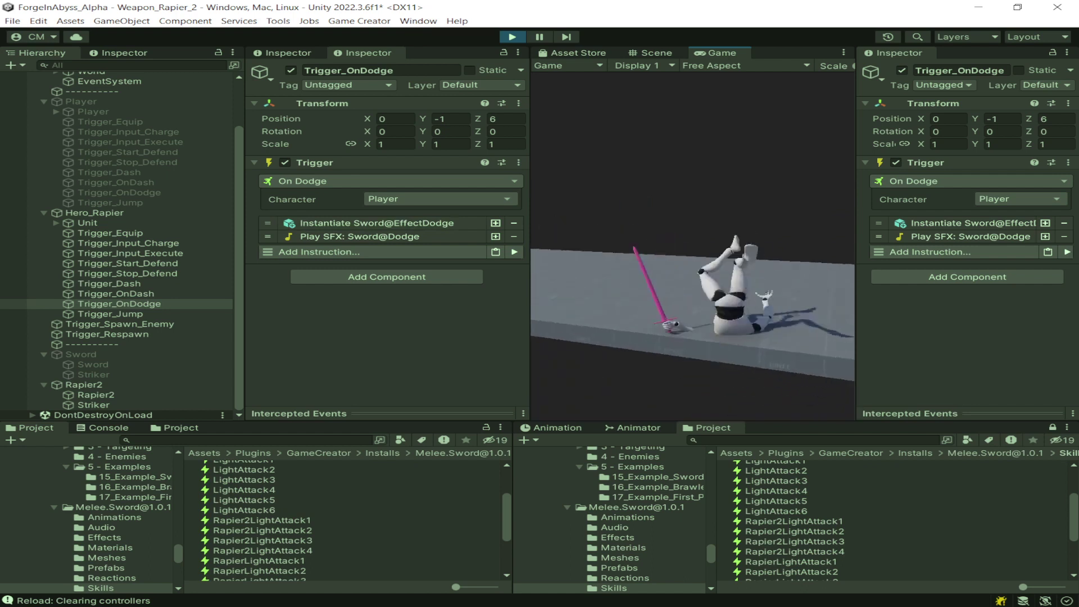
key(w)
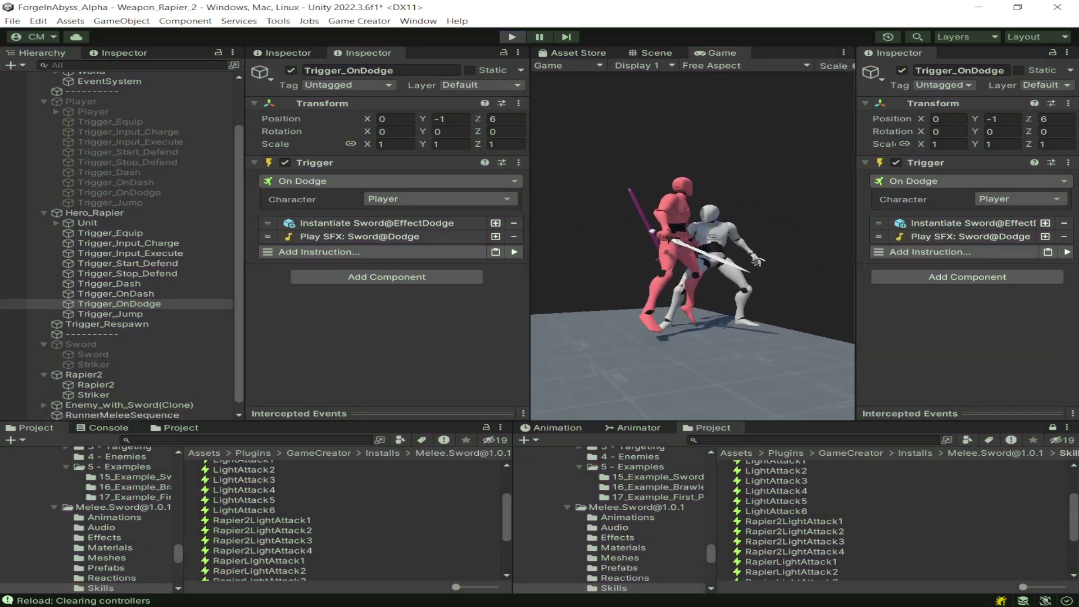
Inspect Trigger_Stop_Defend, Trigger_Jump's Jump Player instruction, and the Trigger_Spawn_Enemy and Trigger_Respawn setups
click(127, 314)
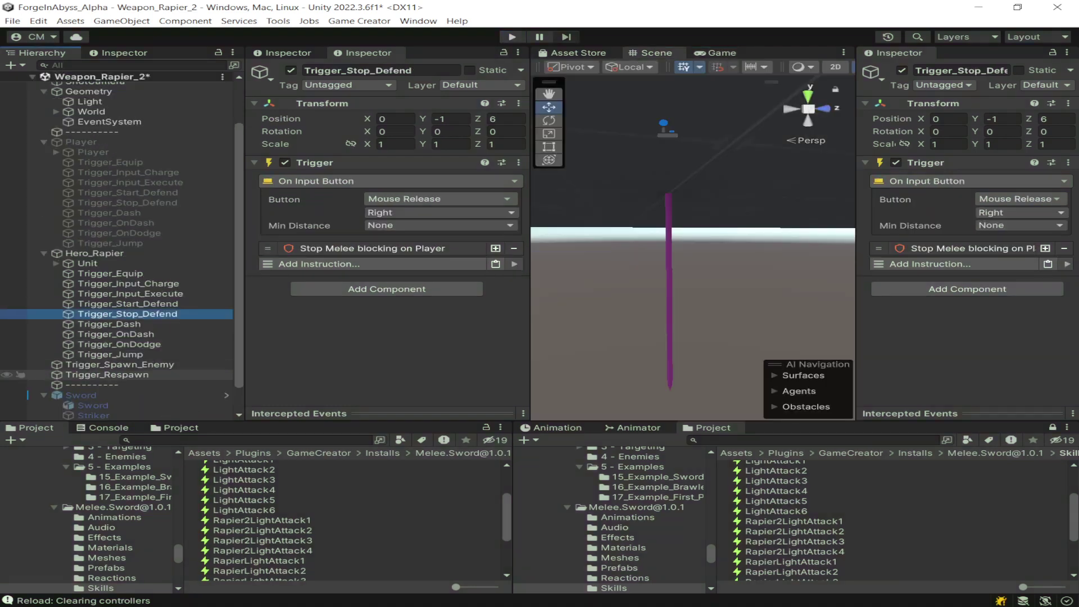
click(111, 354)
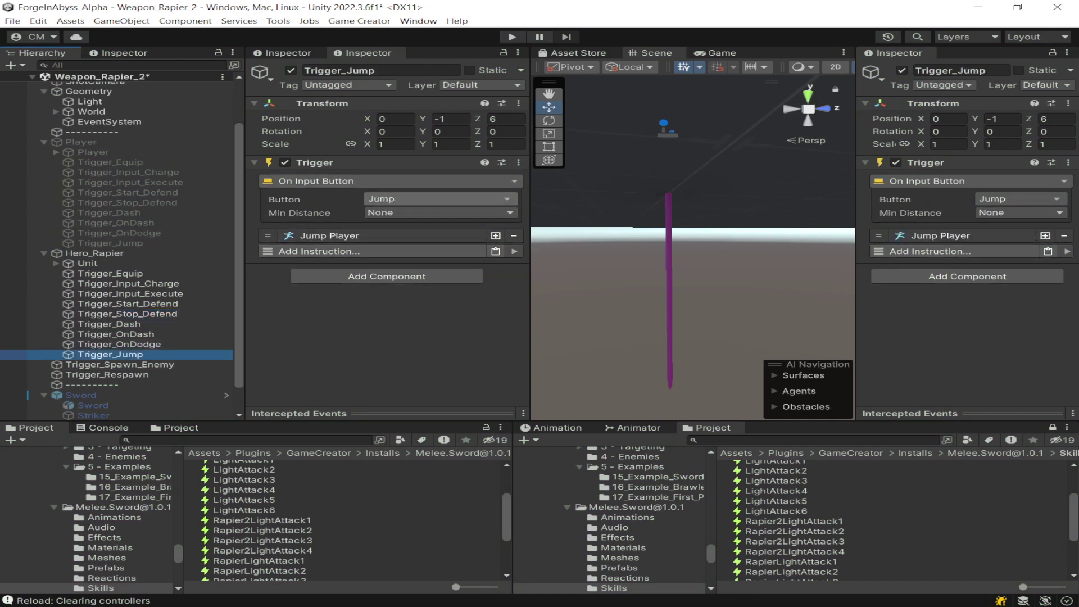
click(382, 236)
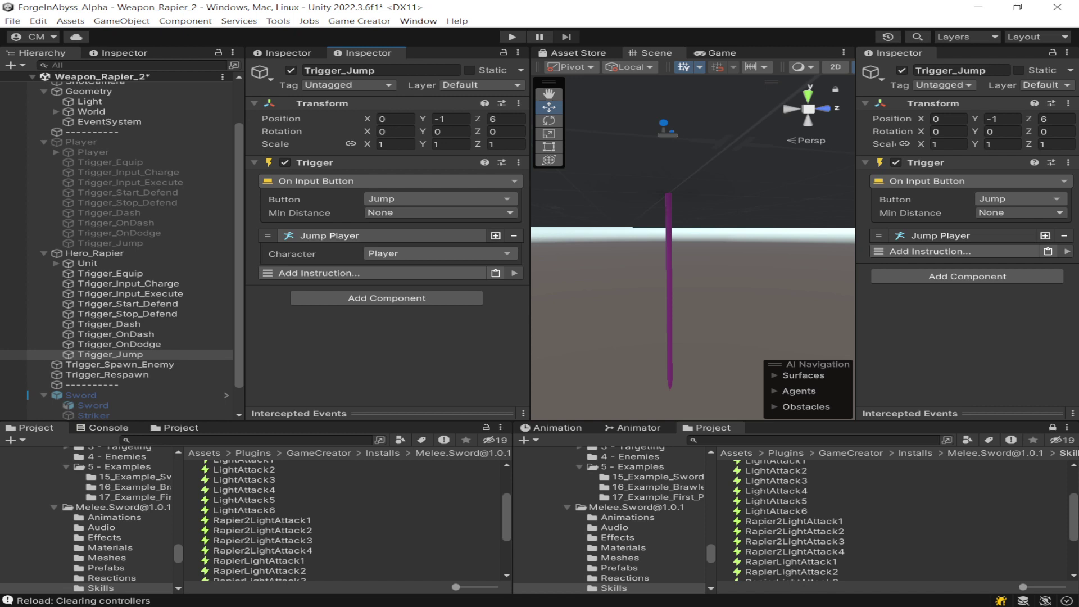
click(119, 365)
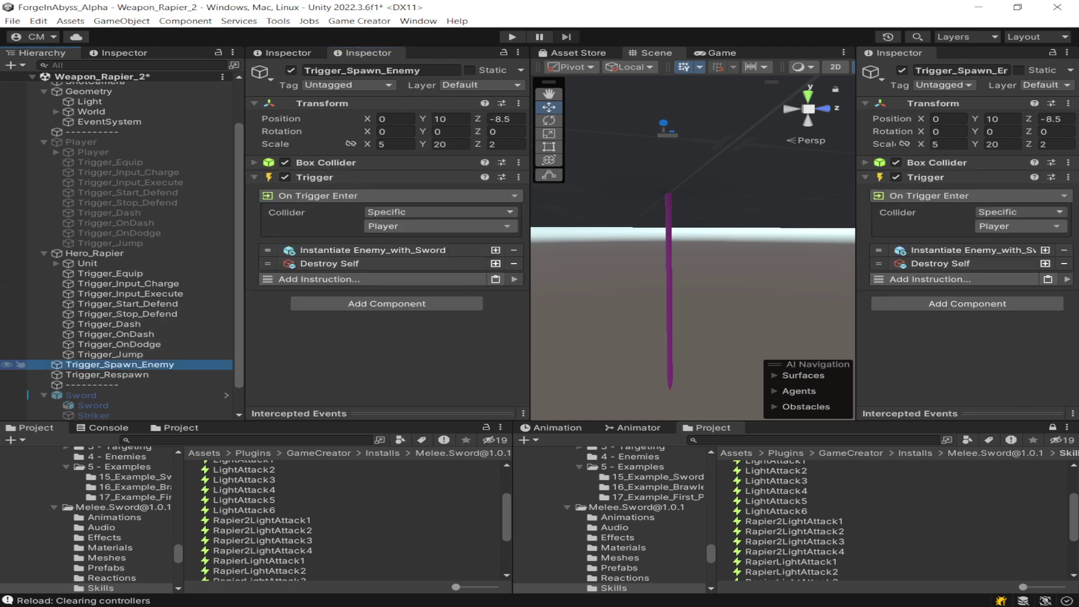
click(106, 374)
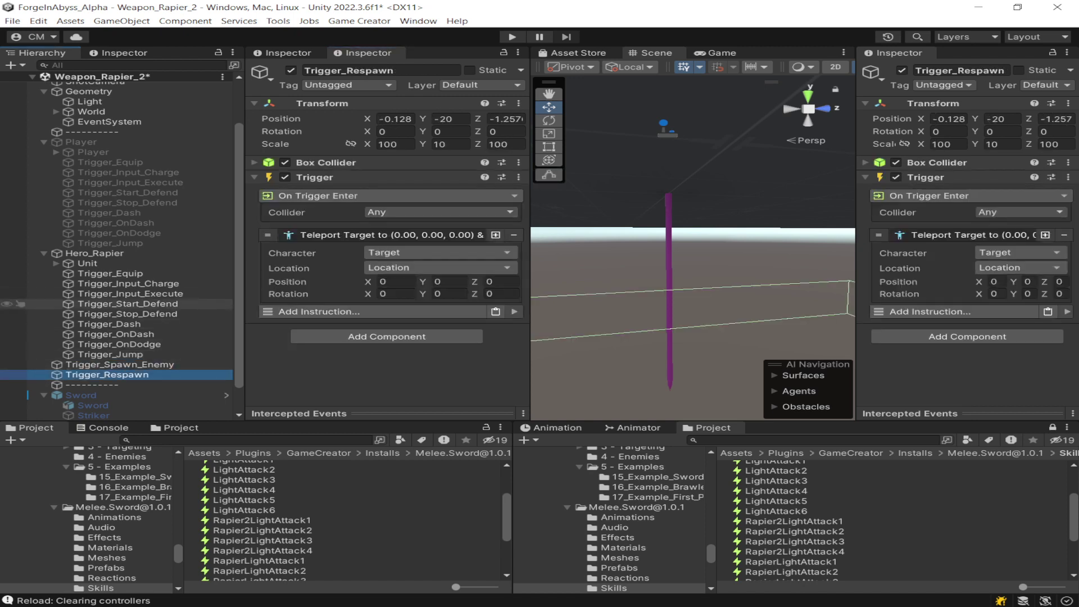
Review Hero_Rapier, its Unit character settings and each of its triggers from Trigger_Equip through Trigger_Jump
click(95, 253)
click(87, 264)
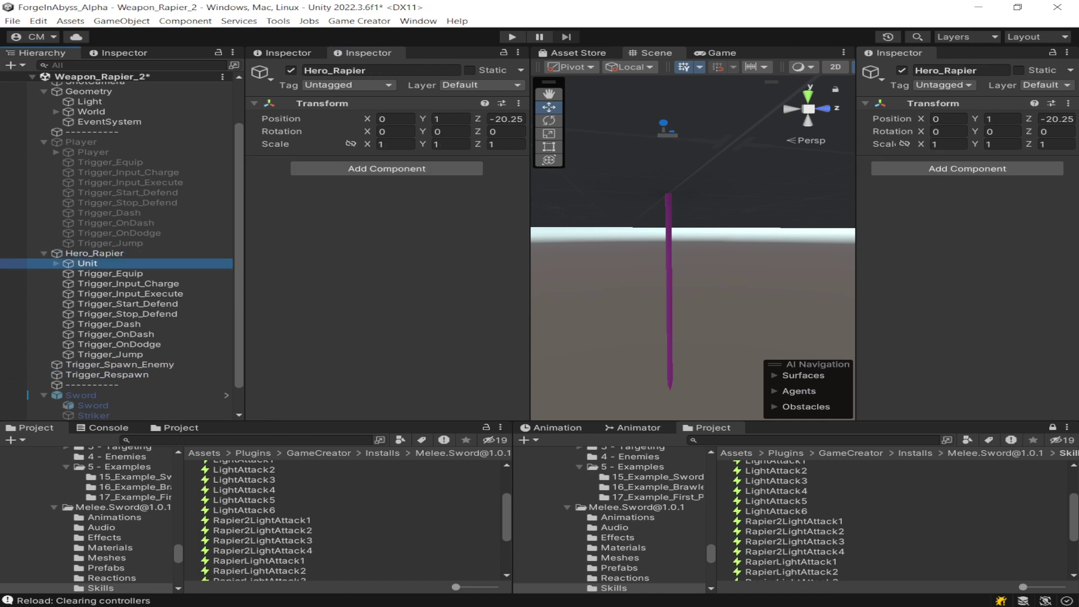
click(94, 253)
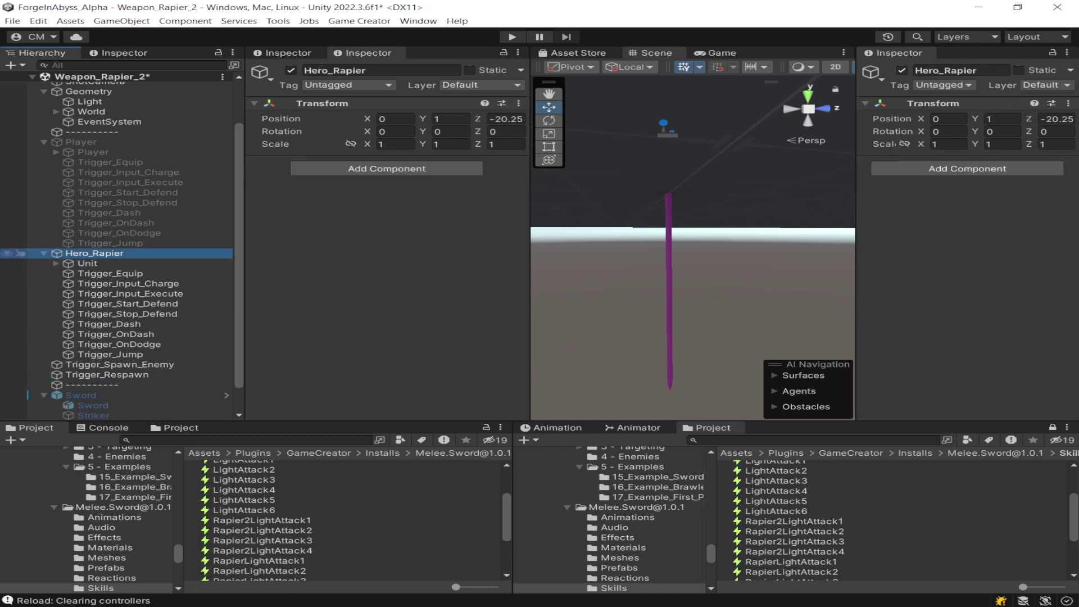
click(87, 264)
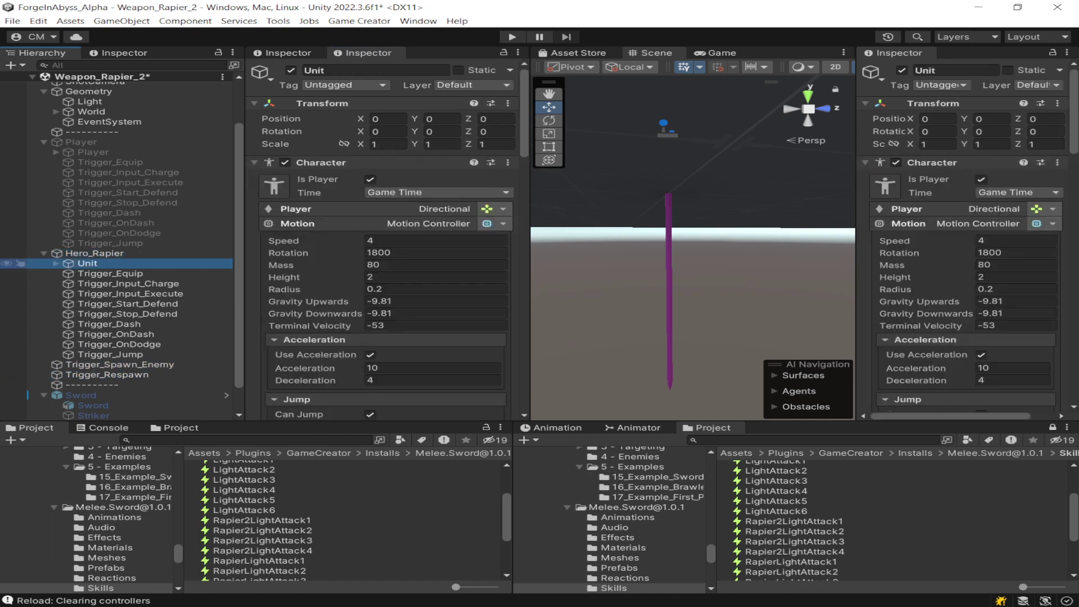
key(Down)
key(Down)
key(Down)
key(Down)
key(Down)
key(Down)
key(Down)
key(Down)
key(Down)
key(Down)
key(Down)
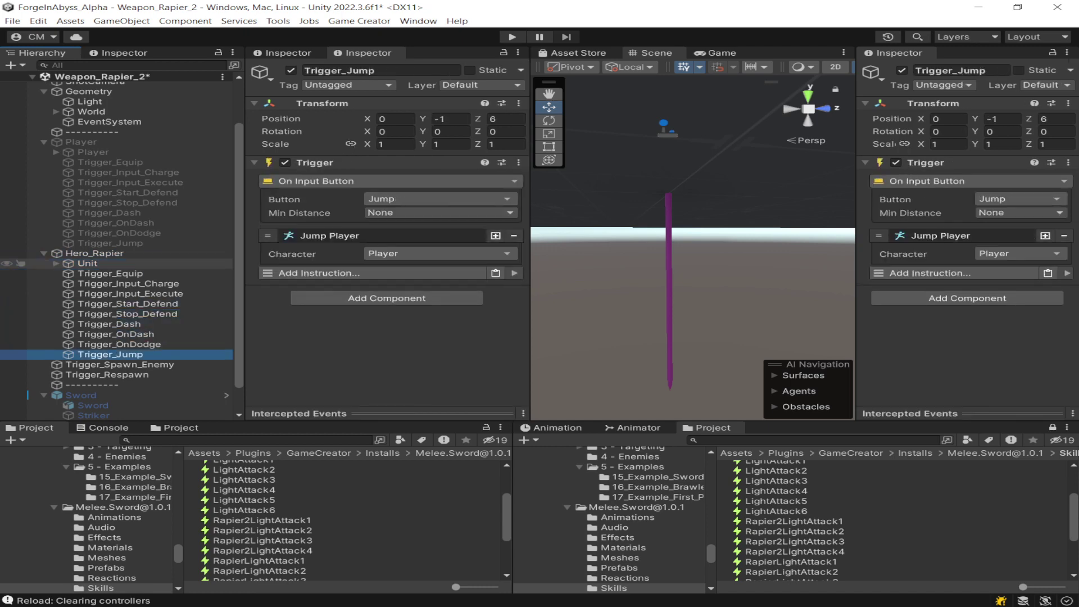
key(Up)
key(Up)
key(Up)
key(Up)
key(Up)
key(Up)
key(Up)
key(Up)
key(Up)
key(Up)
key(Up)
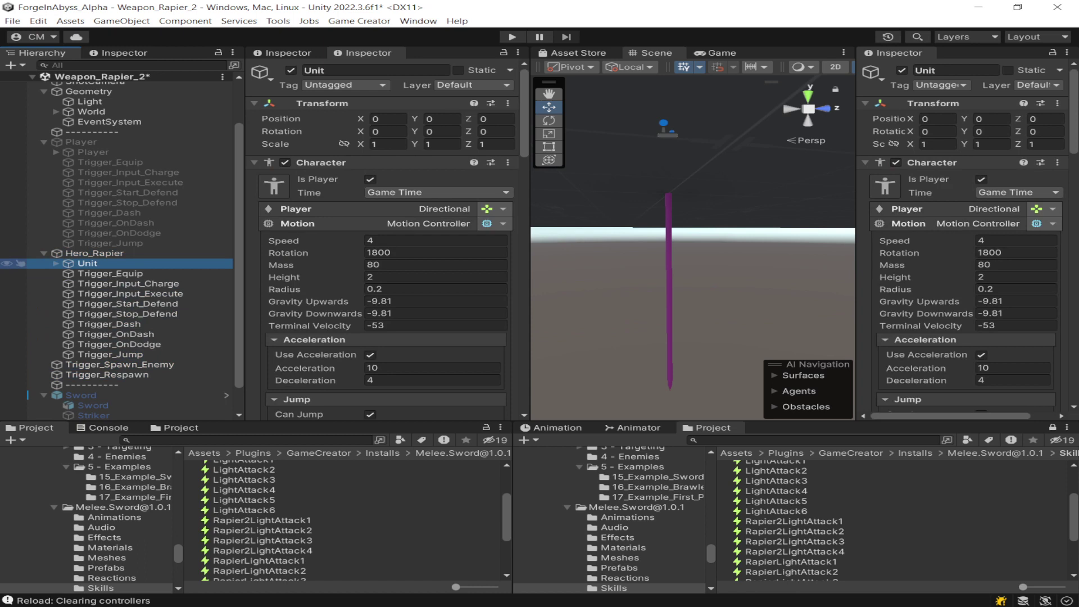
key(Up)
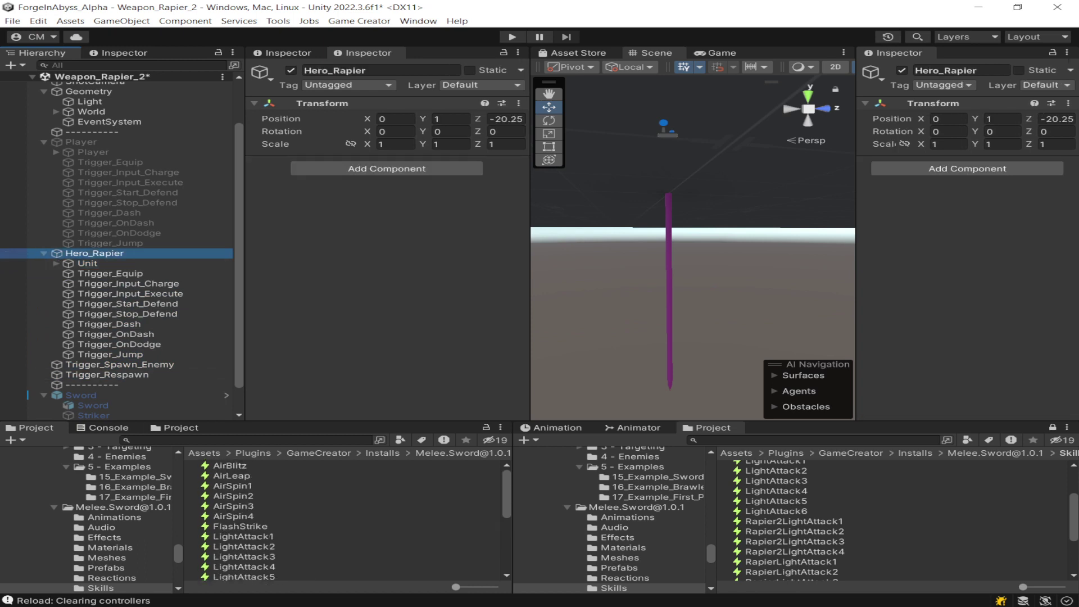
click(462, 452)
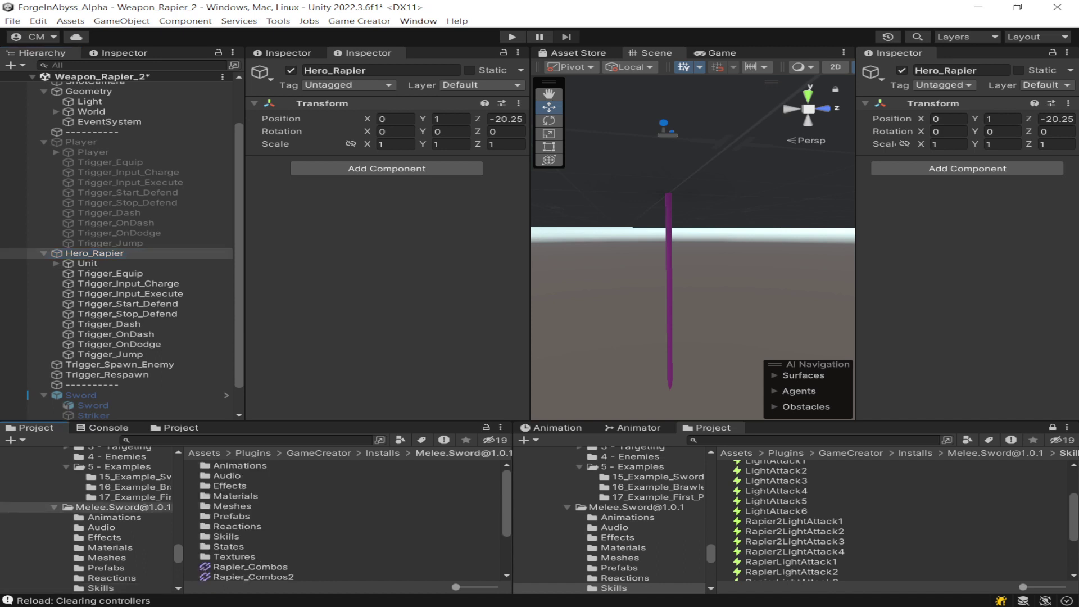
scroll(346, 520, down, 2)
click(253, 539)
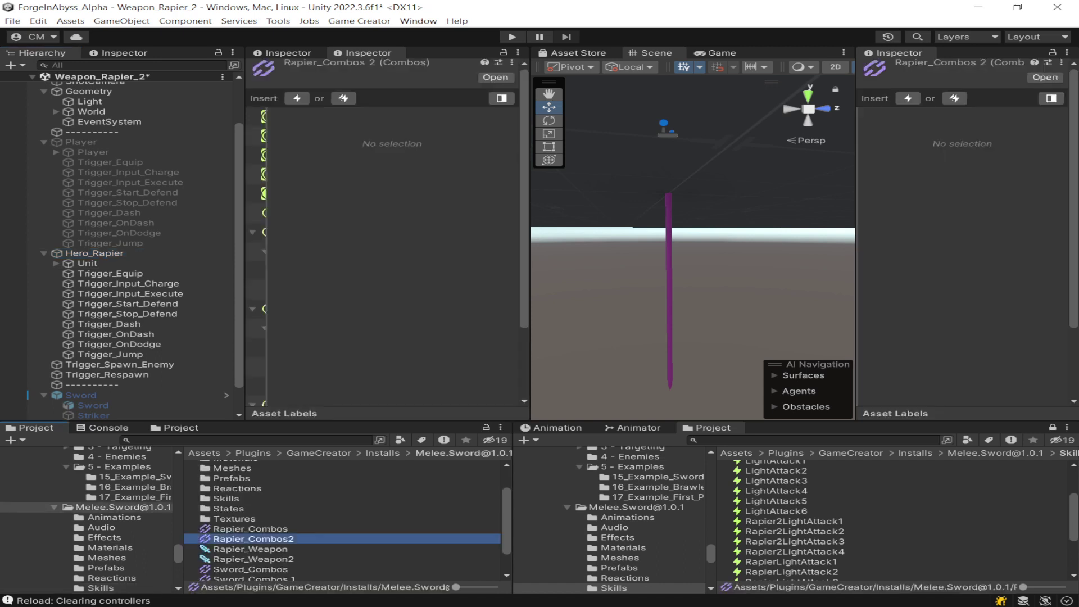
drag(267, 334, 490, 334)
scroll(368, 333, down, 3)
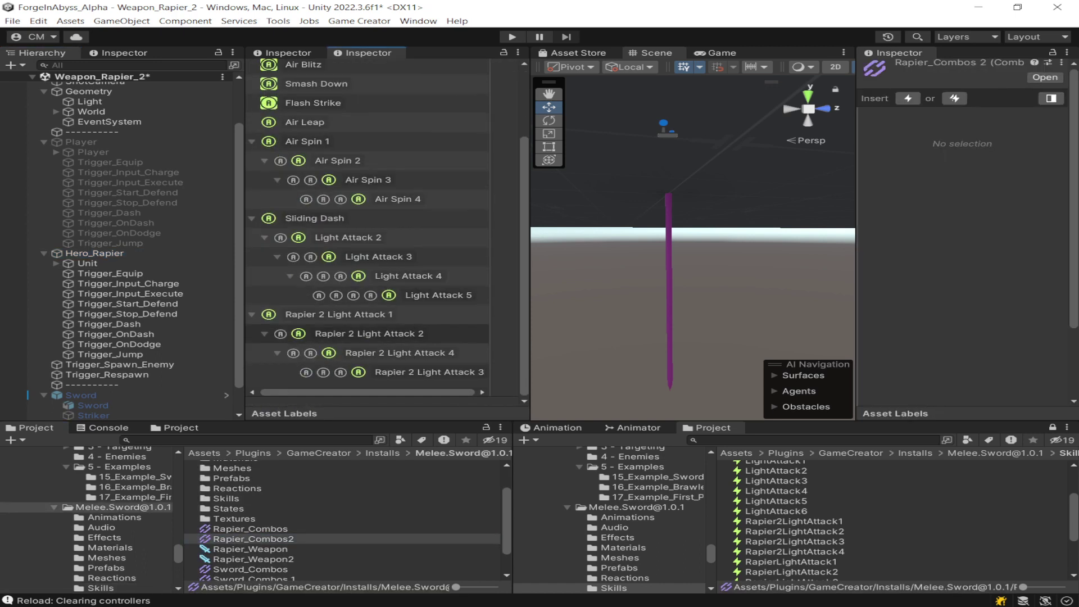
Collapse the Rapier 2 Light Attack 1, Sliding Dash and Air Spin 1 branches in the combo tree
click(252, 314)
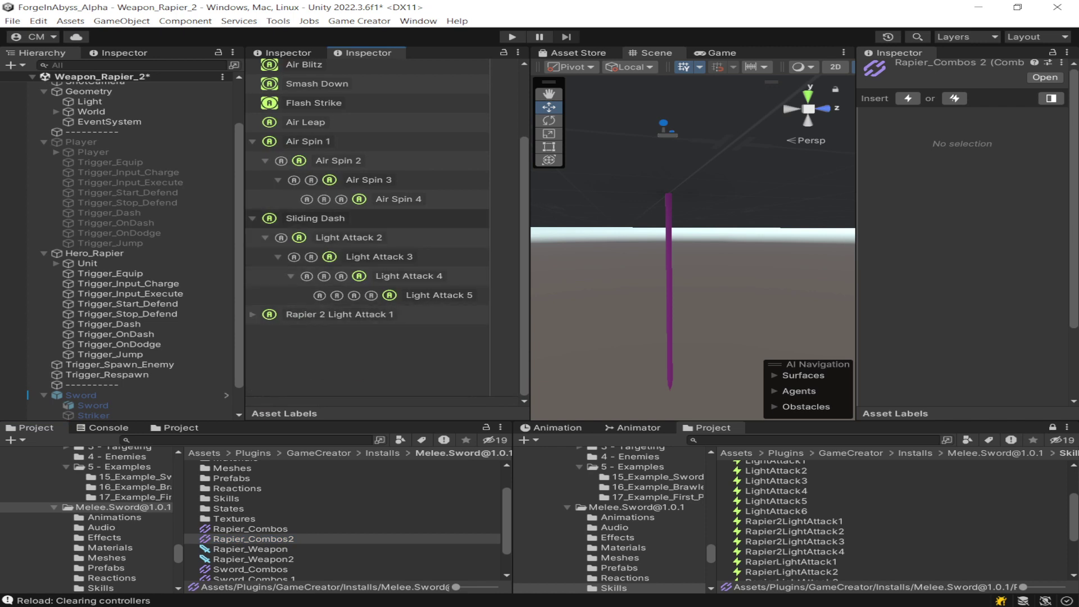
click(314, 218)
key(Left)
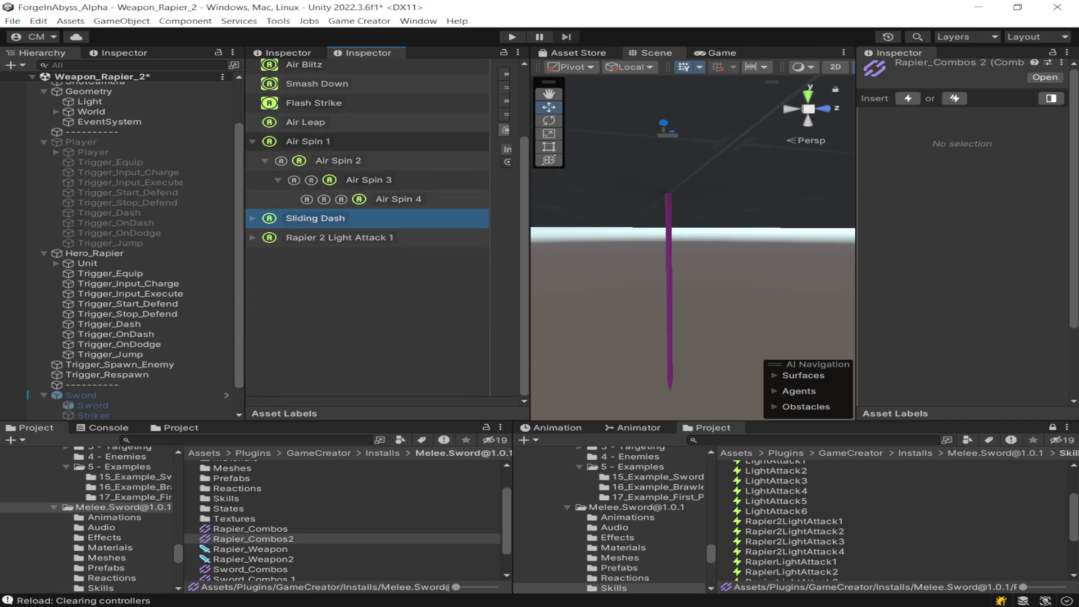
click(253, 141)
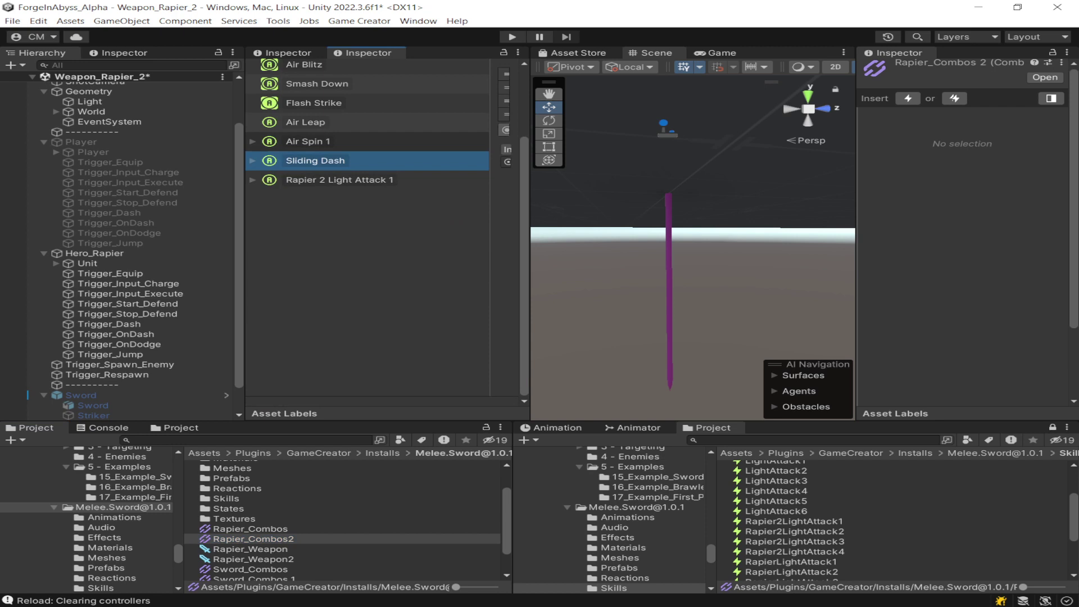
Examine the Air Leap entry and compare the Sliding Dash and Rapier 2 Light Attack 1 entries in Rapier_Combos2
scroll(367, 168, up, 3)
click(305, 213)
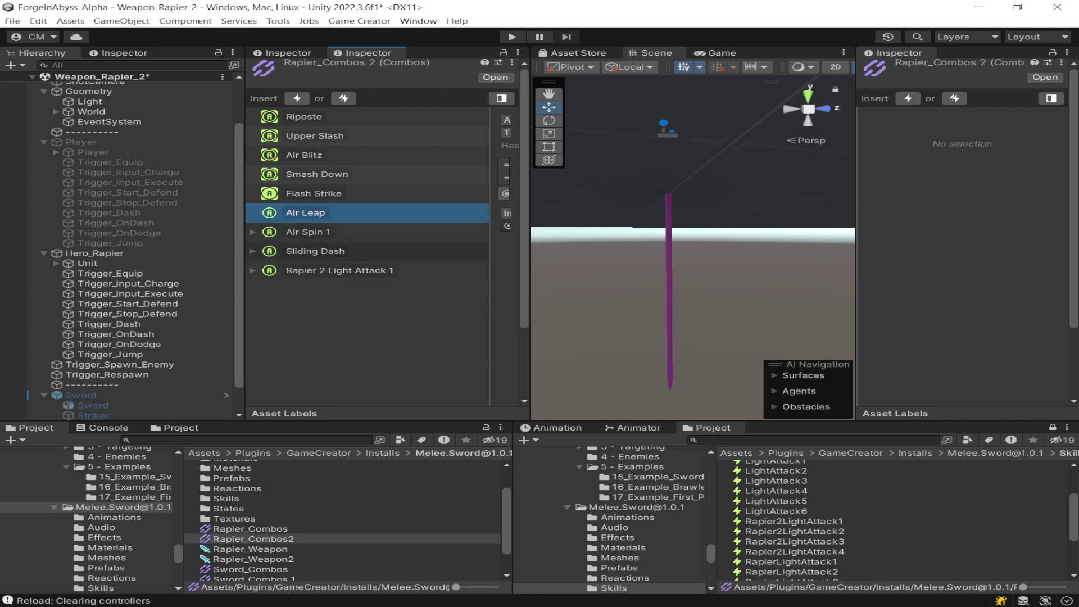
click(339, 270)
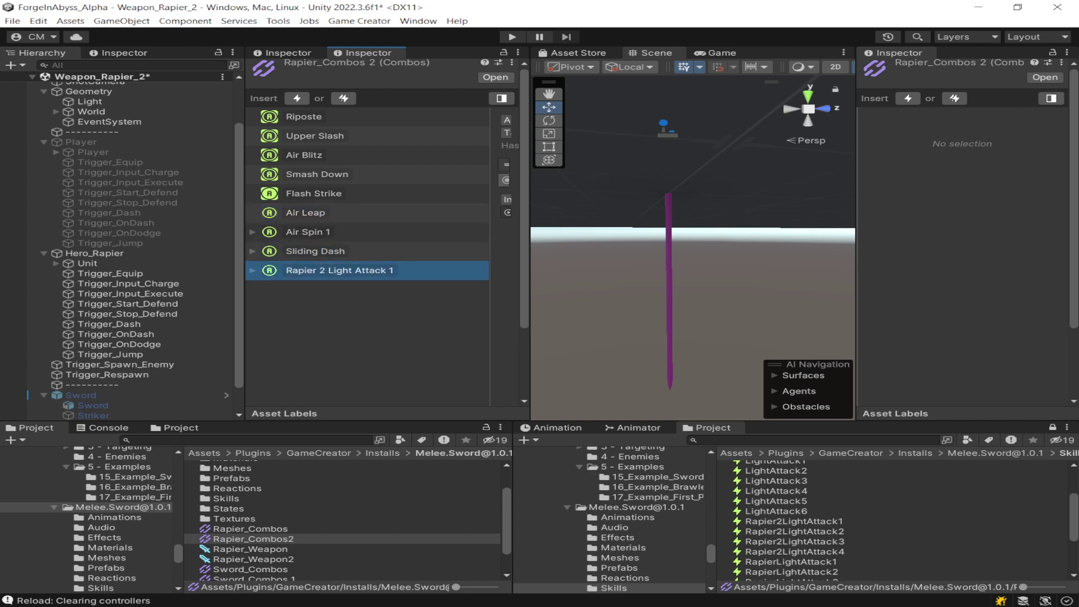
click(314, 252)
click(339, 270)
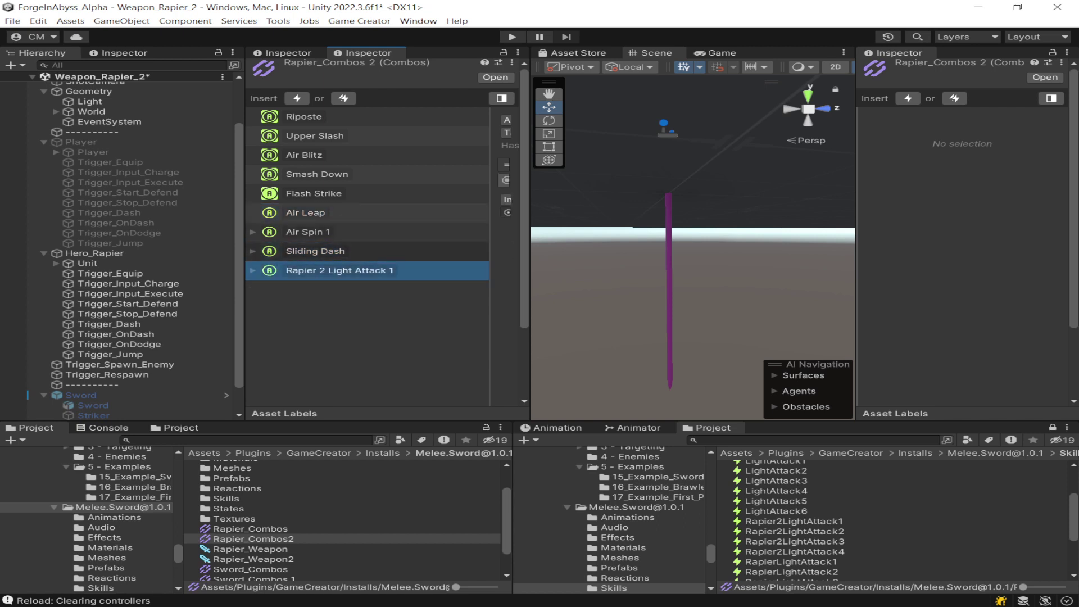
click(314, 251)
click(339, 271)
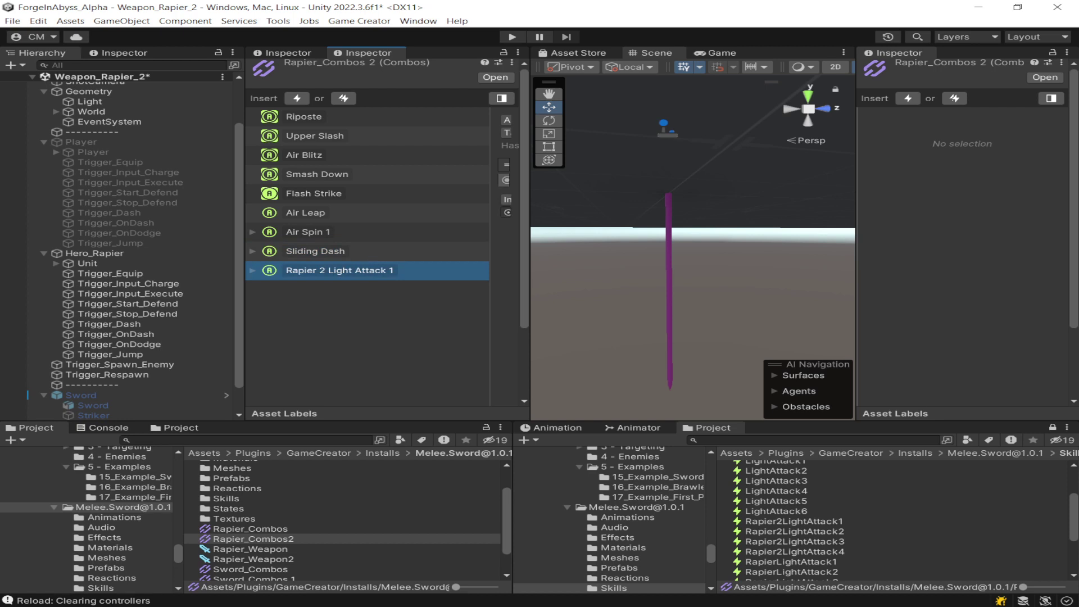
click(315, 252)
click(339, 270)
click(315, 252)
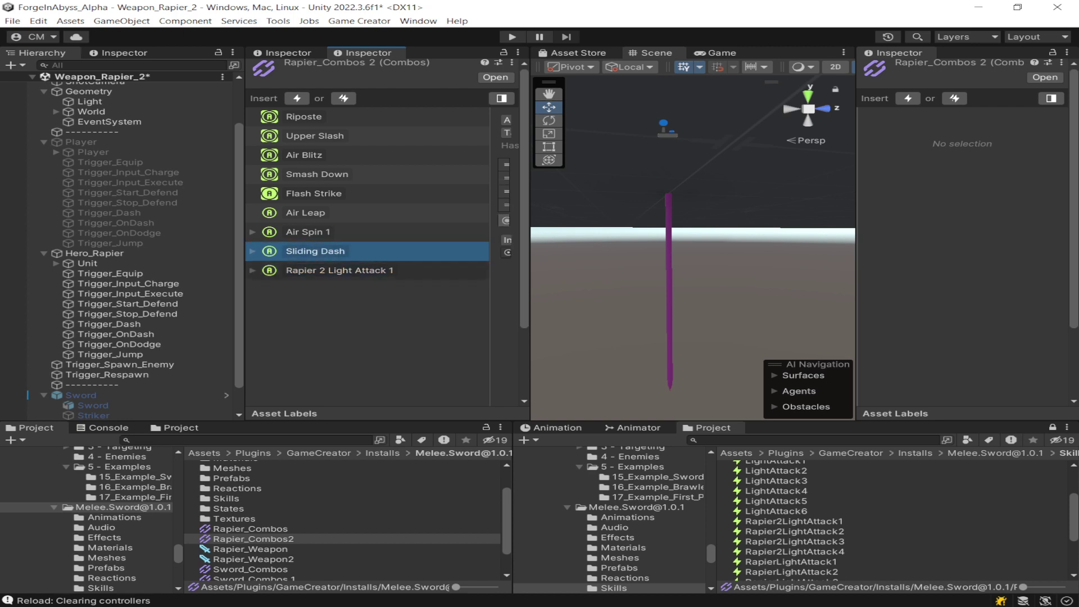
click(339, 271)
click(315, 251)
click(338, 271)
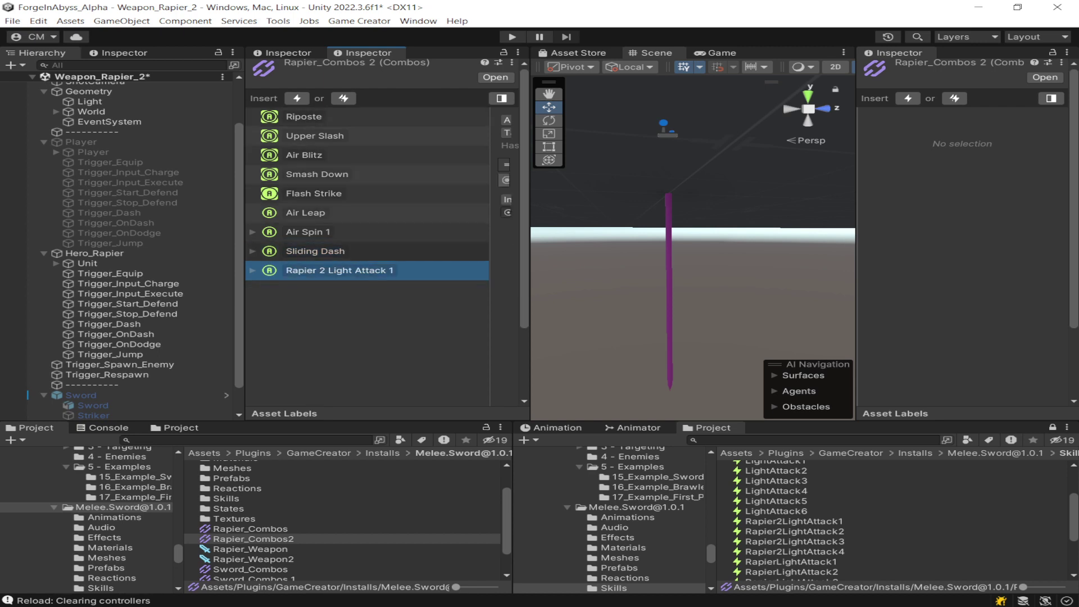
click(315, 250)
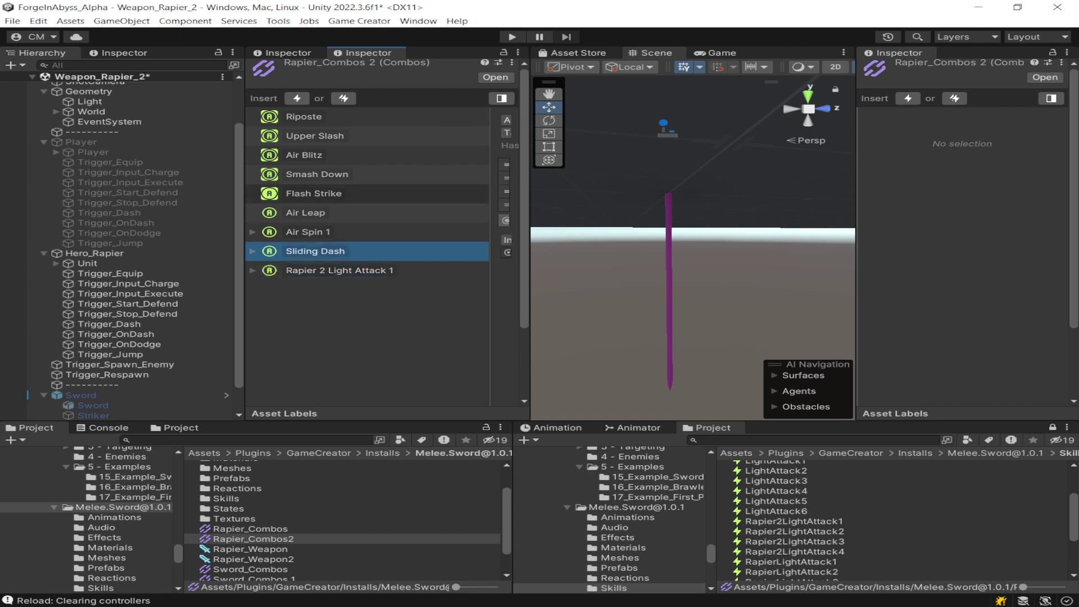
Select the Riposte combo and enlarge the details area to show its input and conditions
click(304, 116)
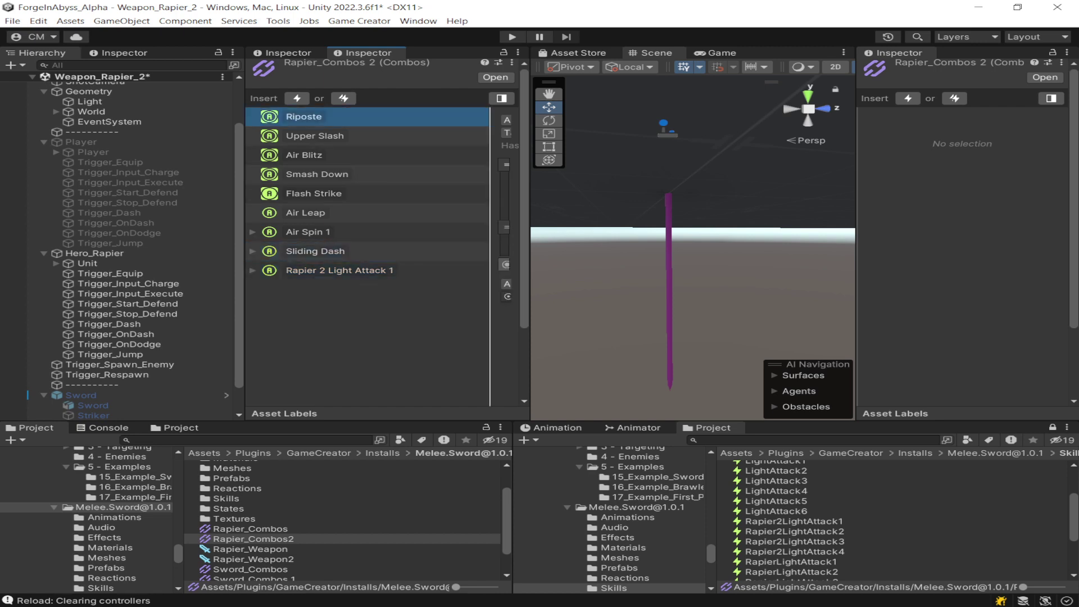
drag(490, 251, 423, 251)
drag(530, 250, 601, 251)
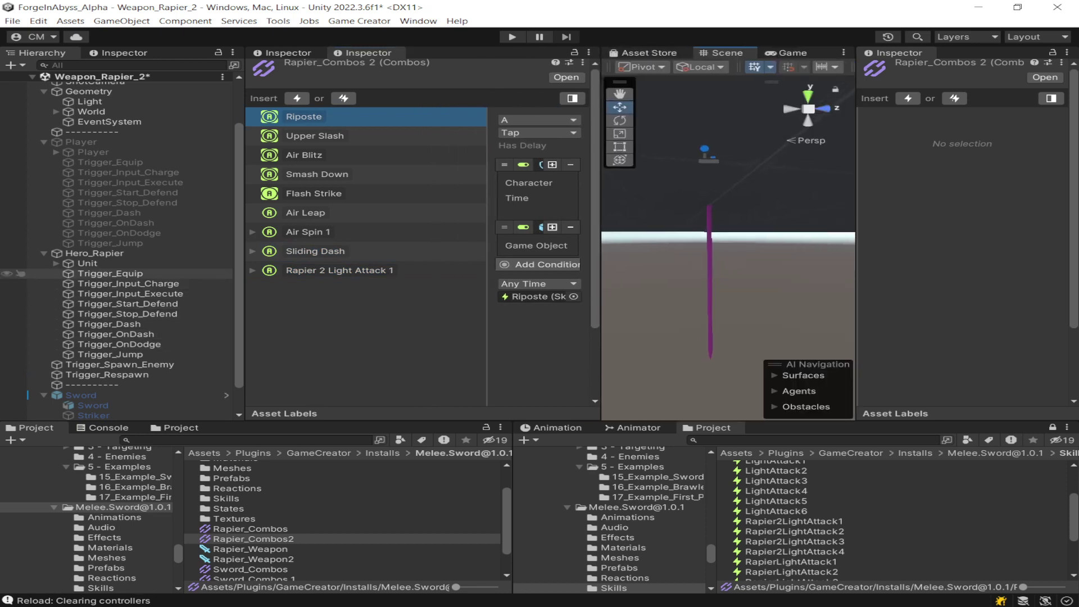
Add a State Machine Runner component to Hero_Rapier's Unit object
click(95, 253)
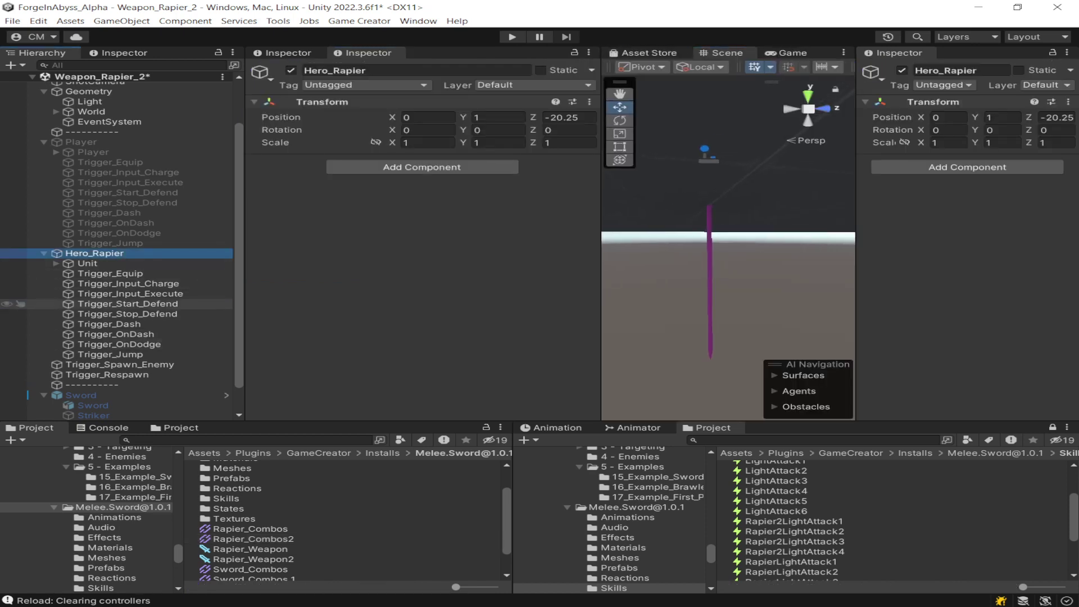
click(87, 263)
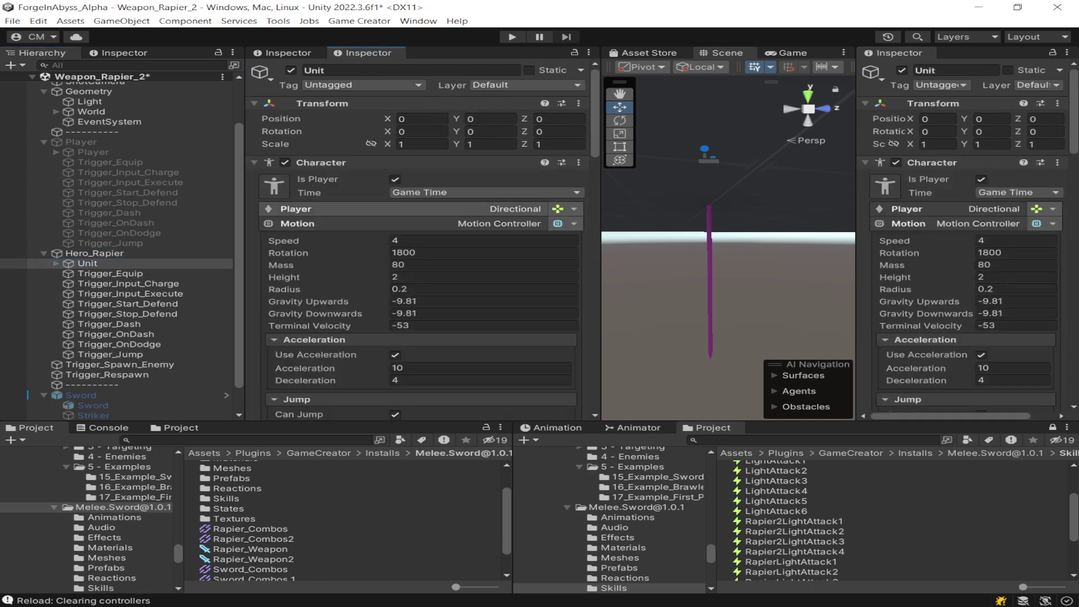
click(321, 162)
click(422, 197)
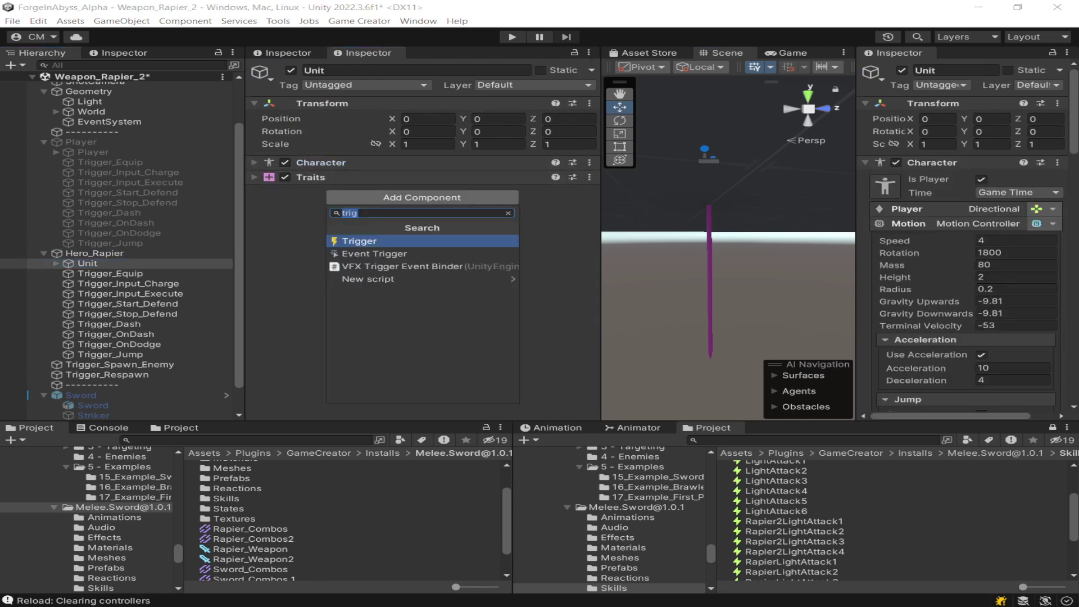
text(state)
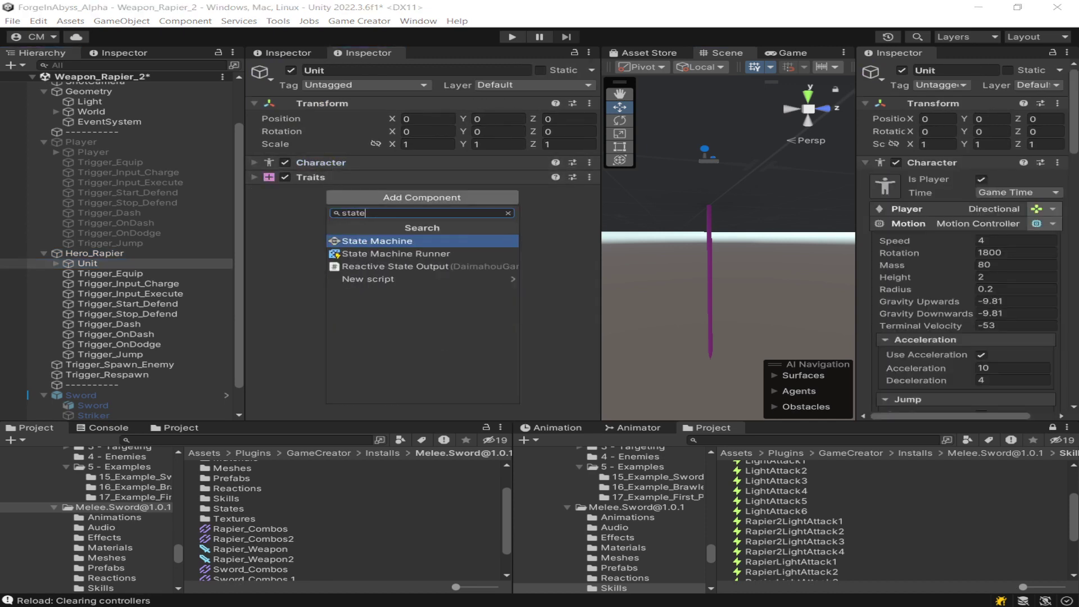
key(Down)
key(Return)
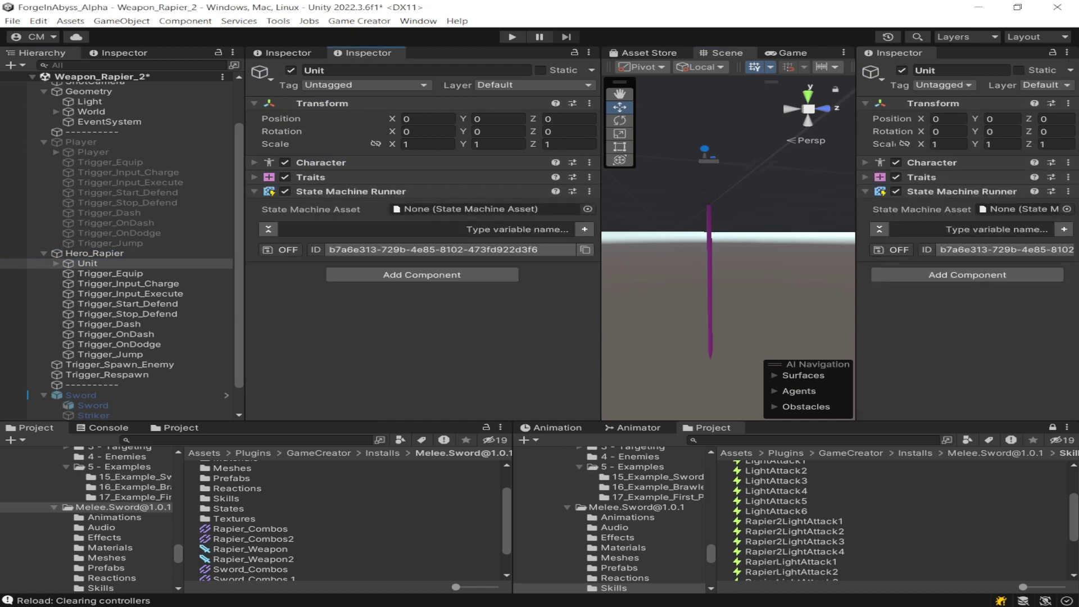
Assign the Basic AI asset to Unit's State Machine Runner and locate it in the project files
click(588, 209)
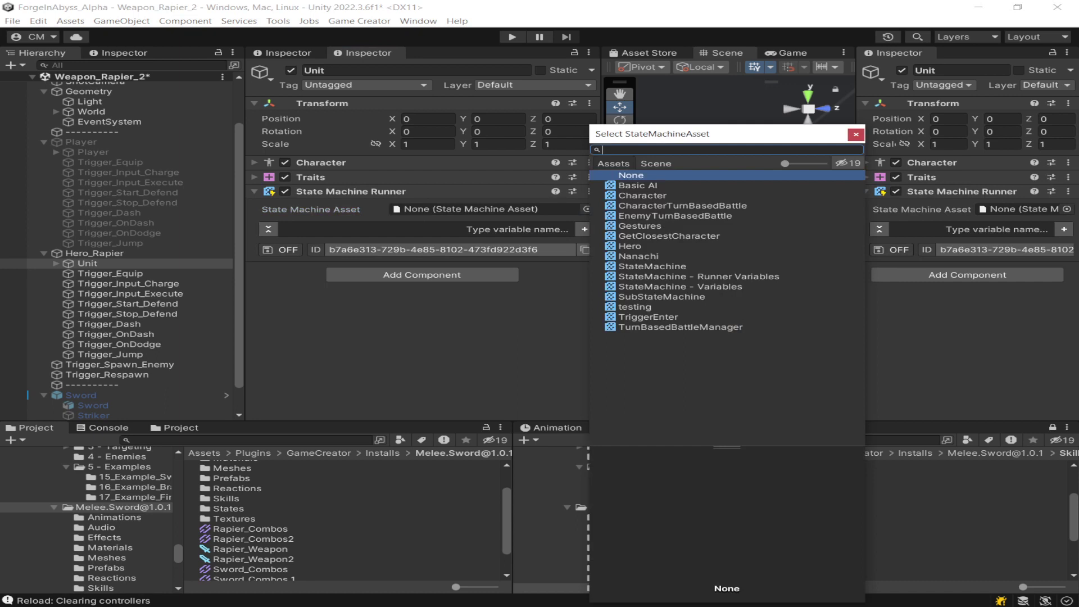
key(Down)
key(Return)
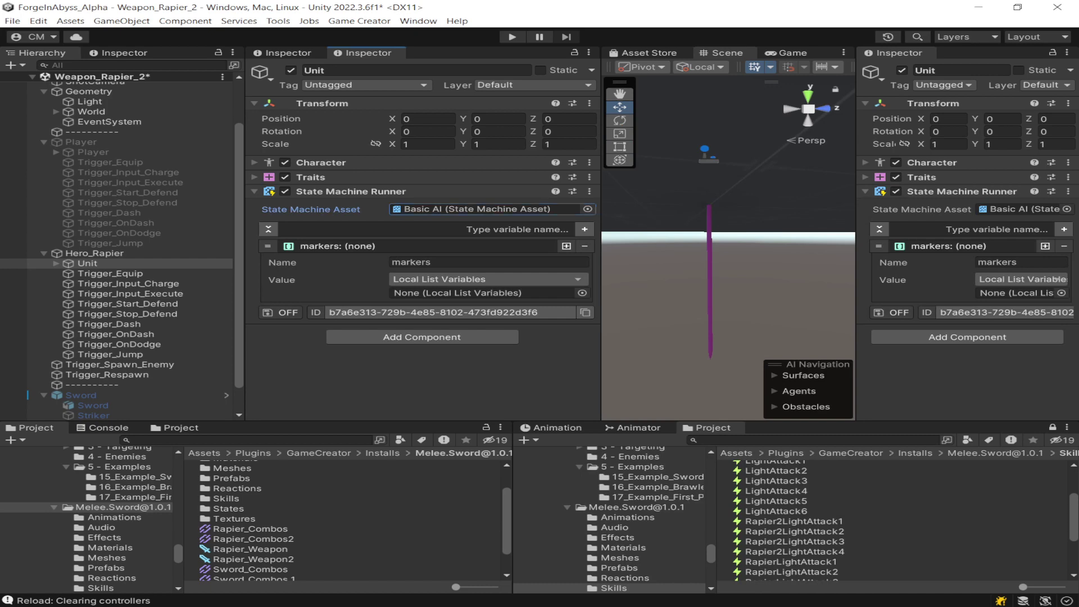
click(477, 209)
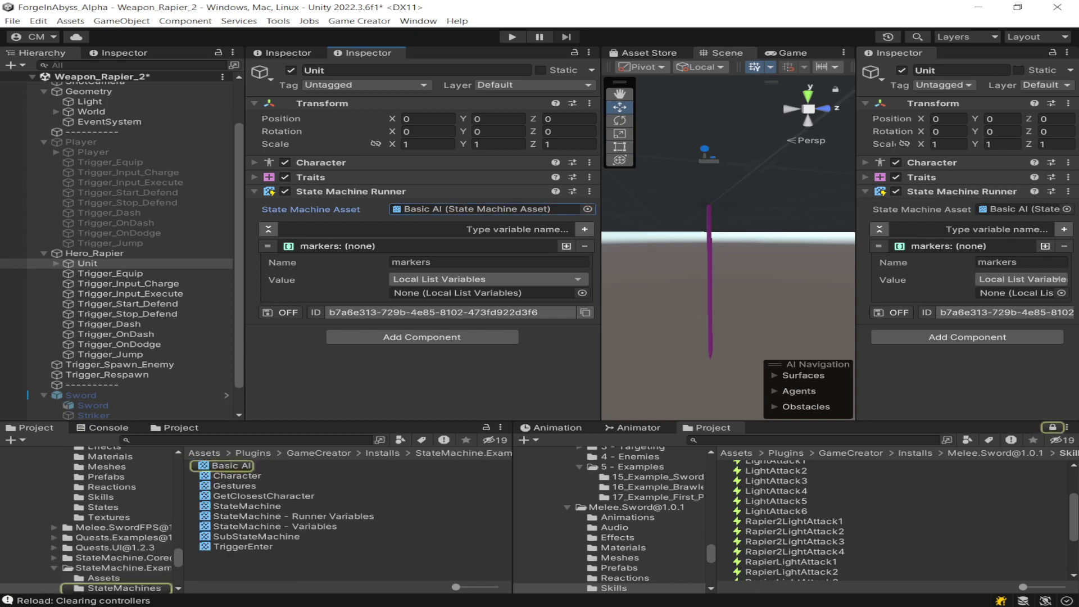
Create a folder named HeavySword inside the _ForgedInAbyssAlpha assets folder
right_click(253, 562)
click(236, 562)
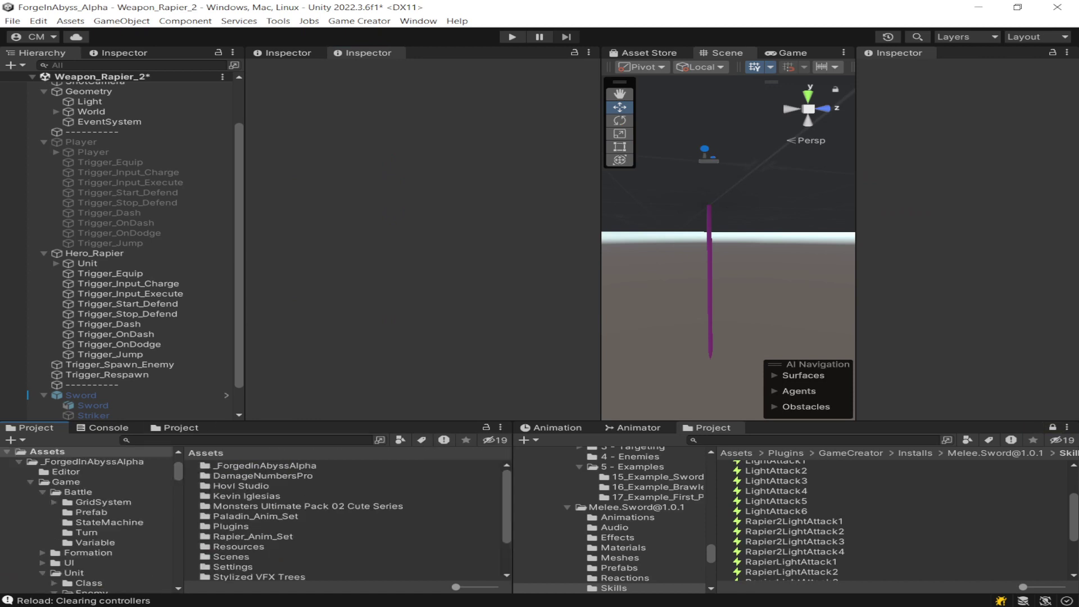
double_click(265, 466)
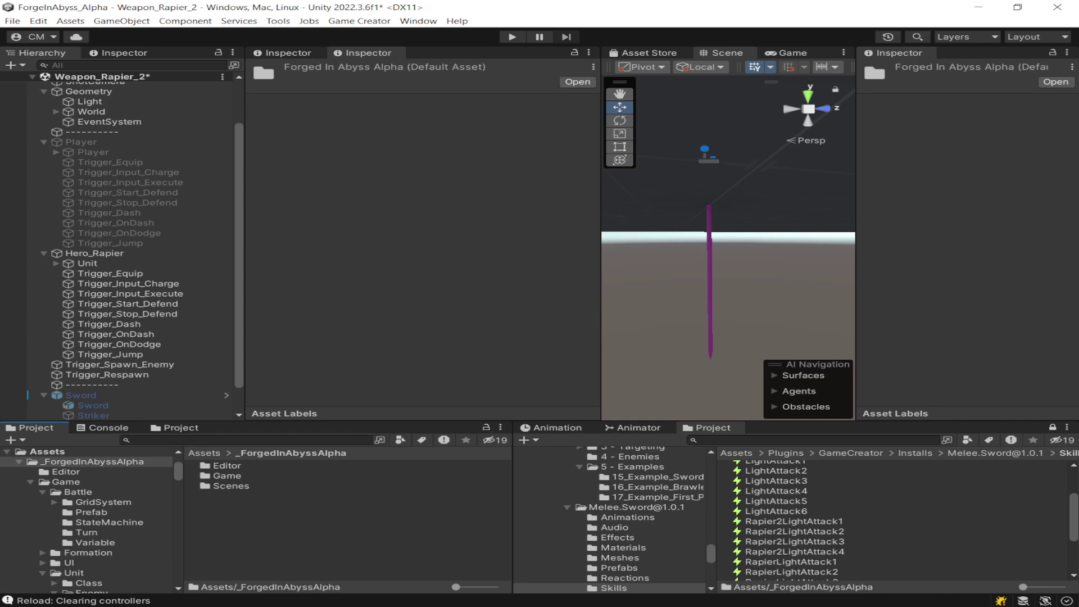
right_click(242, 512)
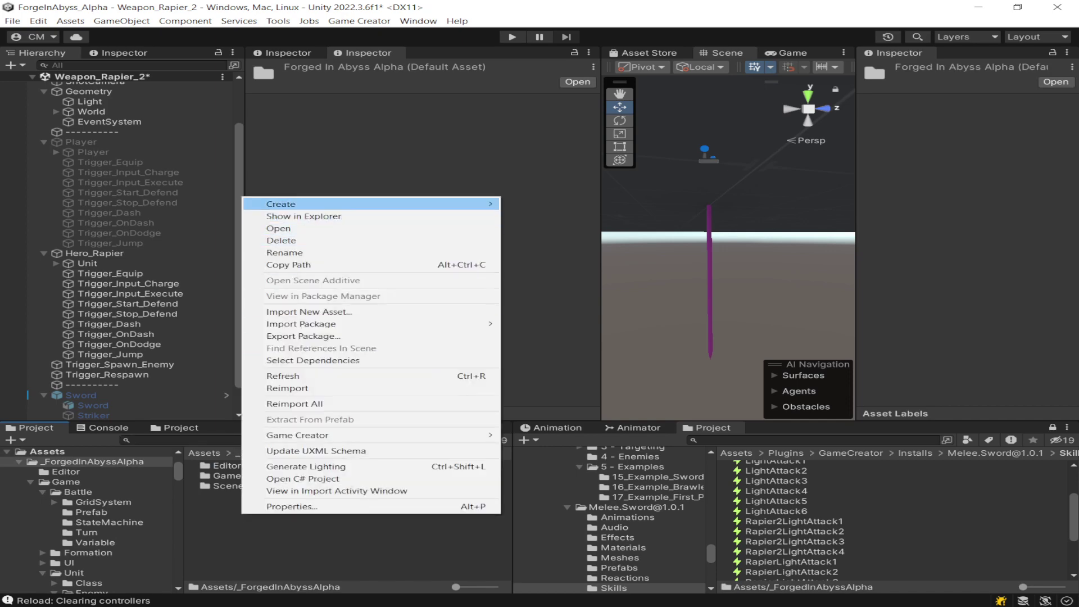
mouse_move(281, 204)
click(536, 58)
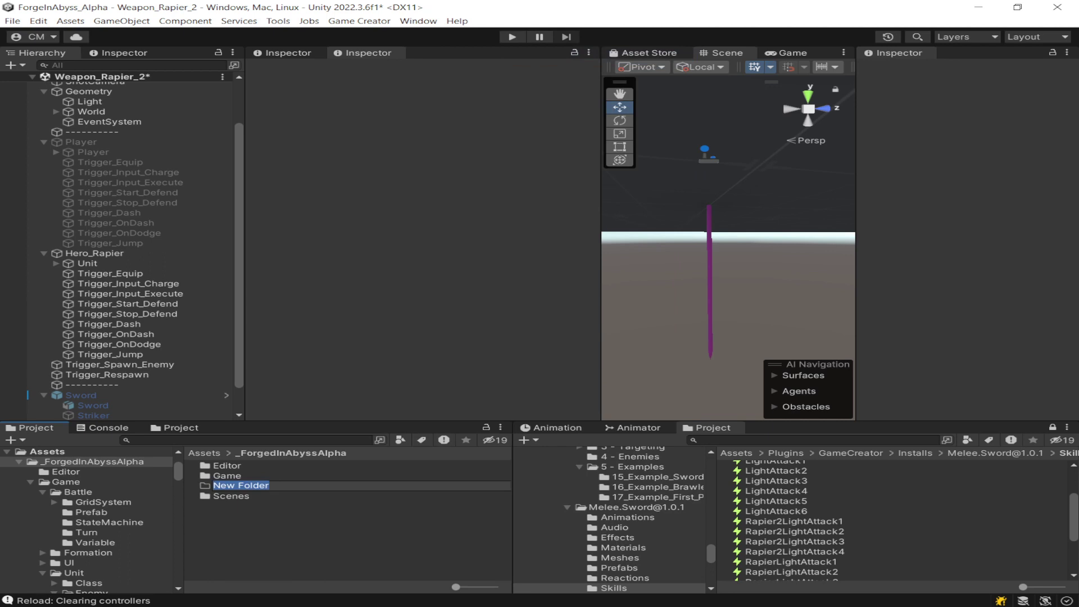
text(HeavySword)
key(Return)
Create a Game Creator state machine asset named HeavySword inside the HeavySword folder
right_click(384, 531)
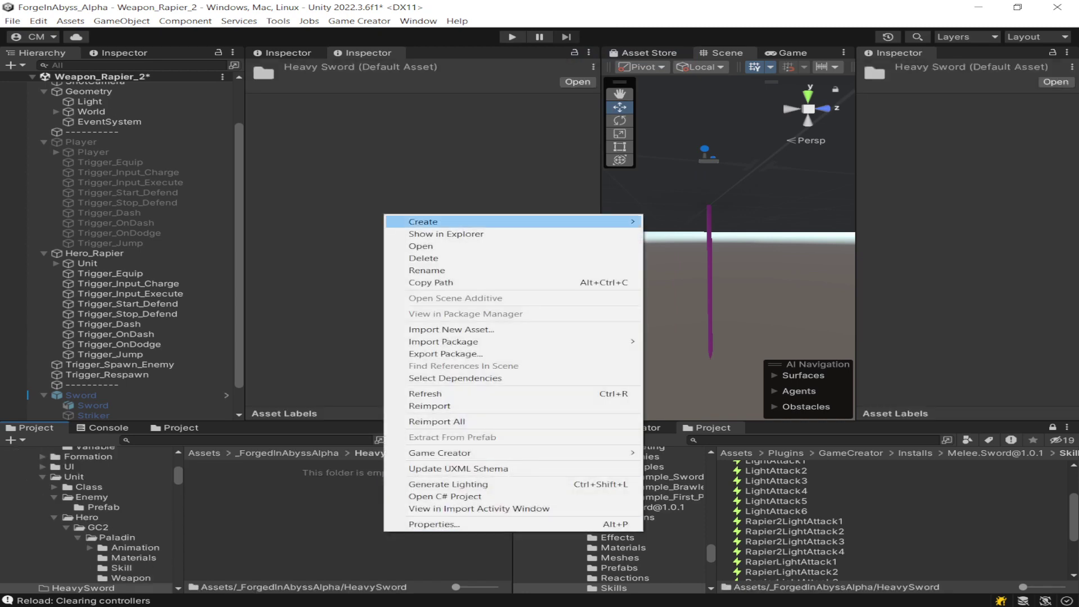
mouse_move(423, 222)
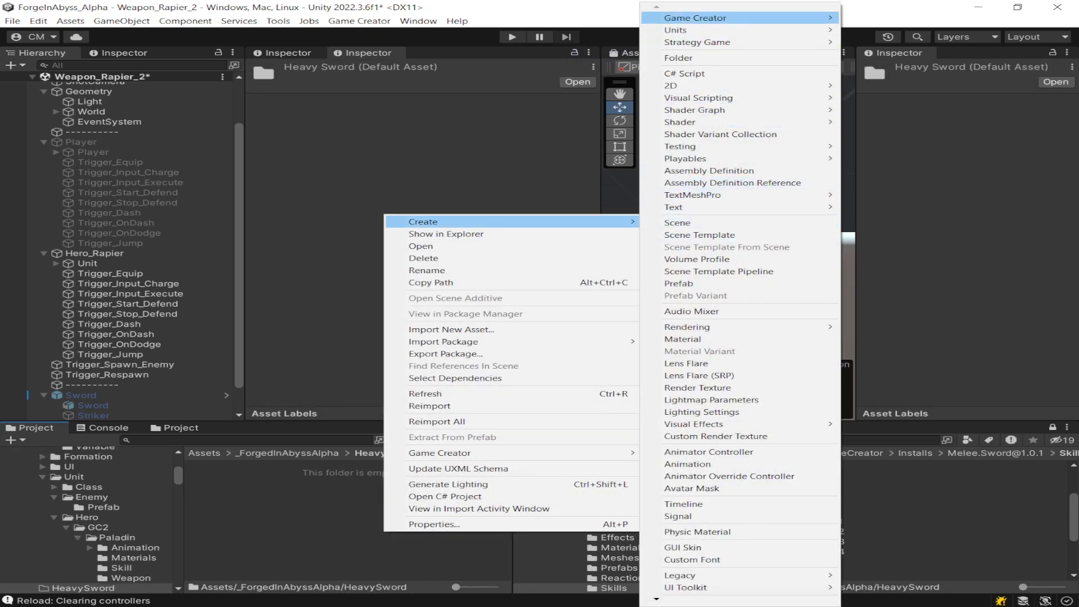
mouse_move(695, 18)
click(894, 102)
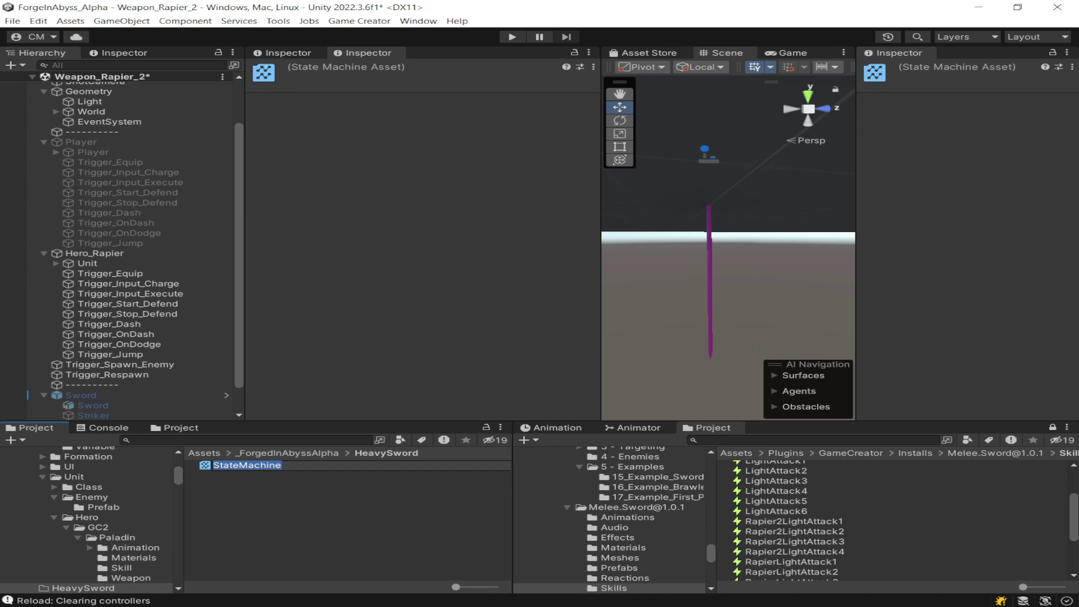
text(HeavySword)
key(Return)
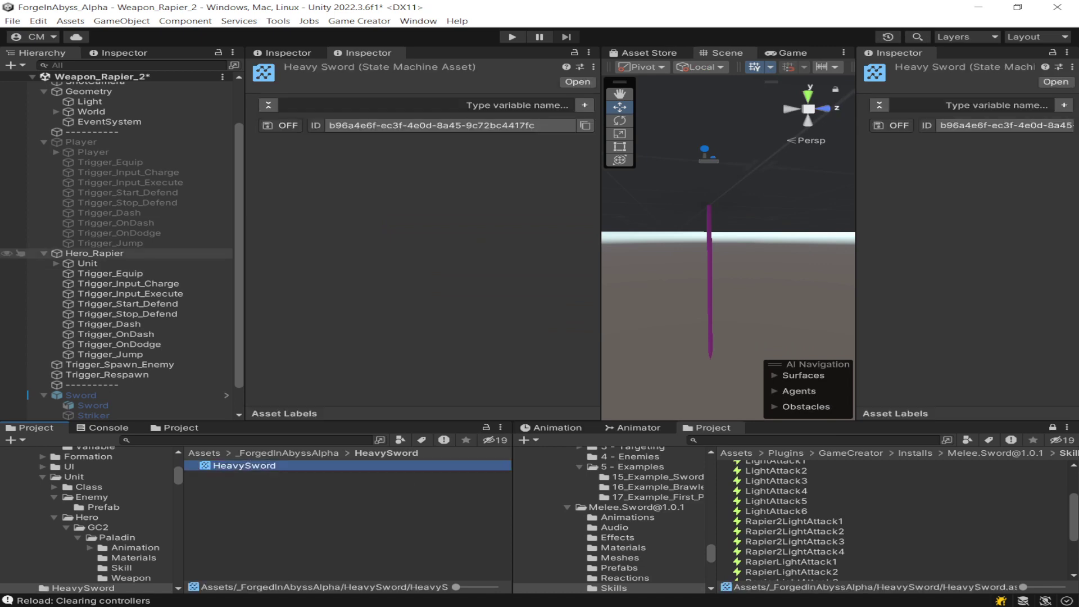
Assign the HeavySword state machine asset to the State Machine Runner on Hero_Rapier's Unit
click(94, 253)
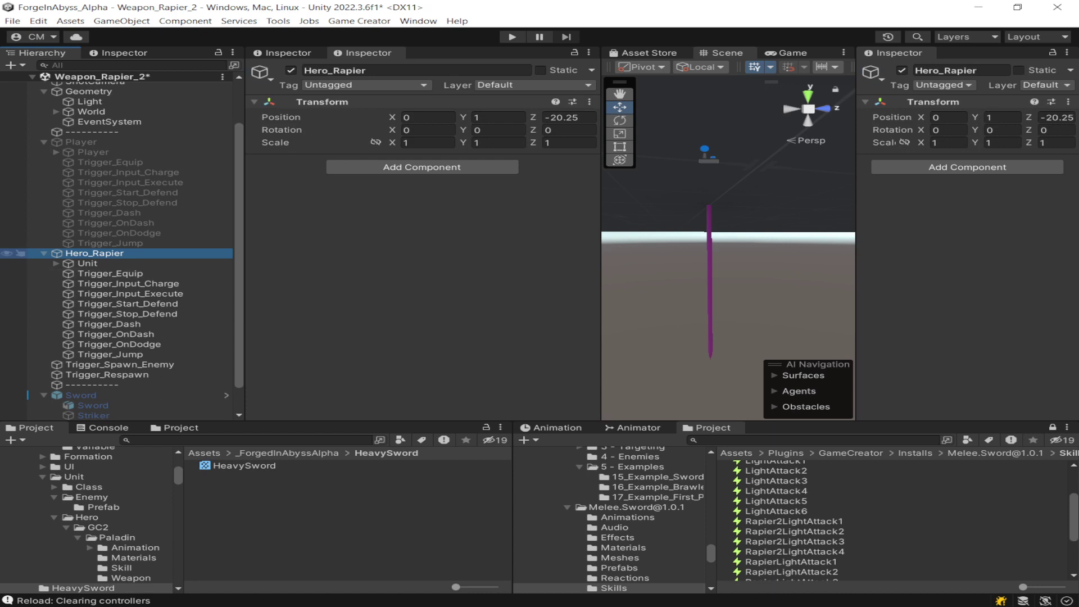
click(87, 263)
click(421, 191)
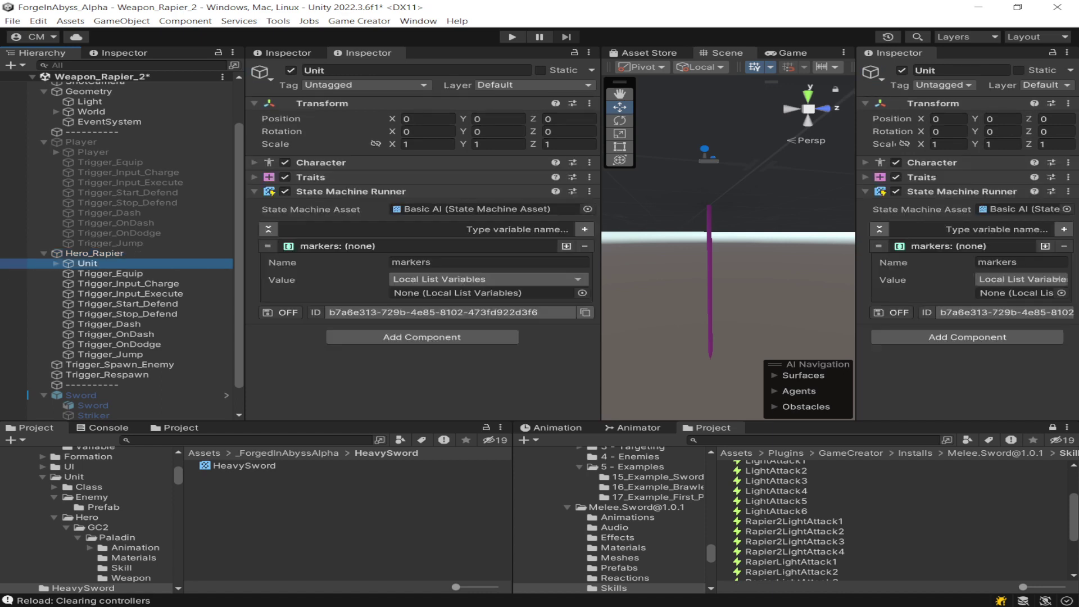
click(244, 466)
drag(244, 465, 483, 209)
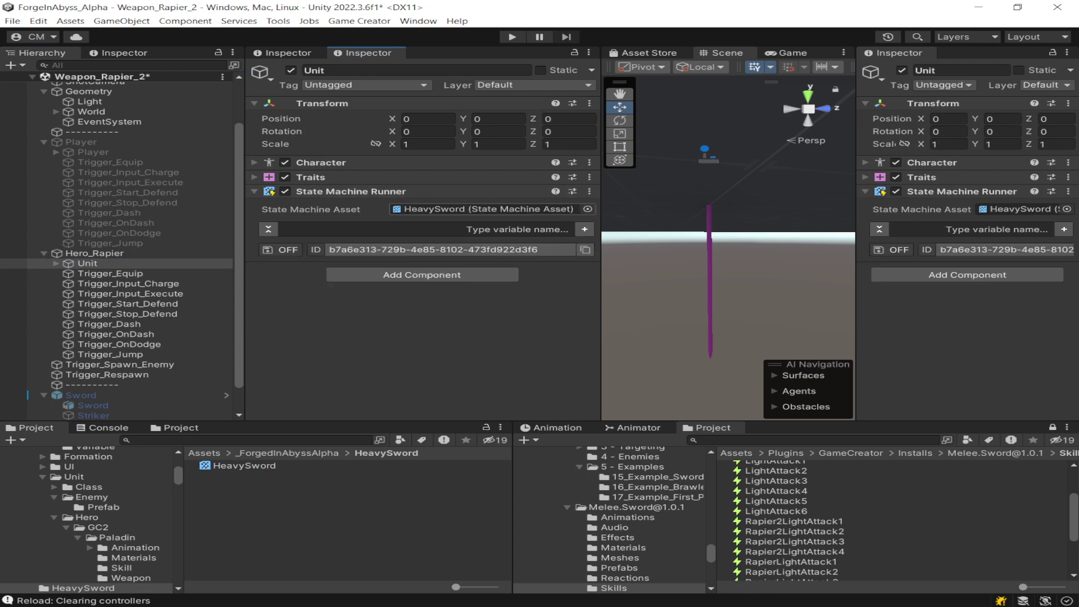
Open the HeavySword state machine graph, dock it beside the Scene and Game views, and widen that area
click(484, 209)
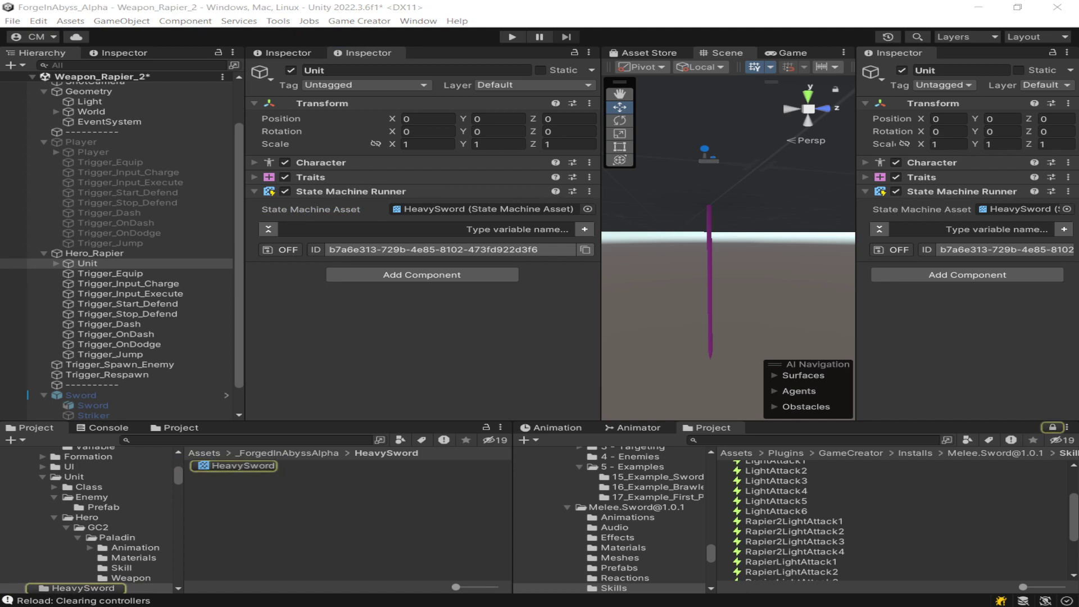
drag(160, 168, 422, 371)
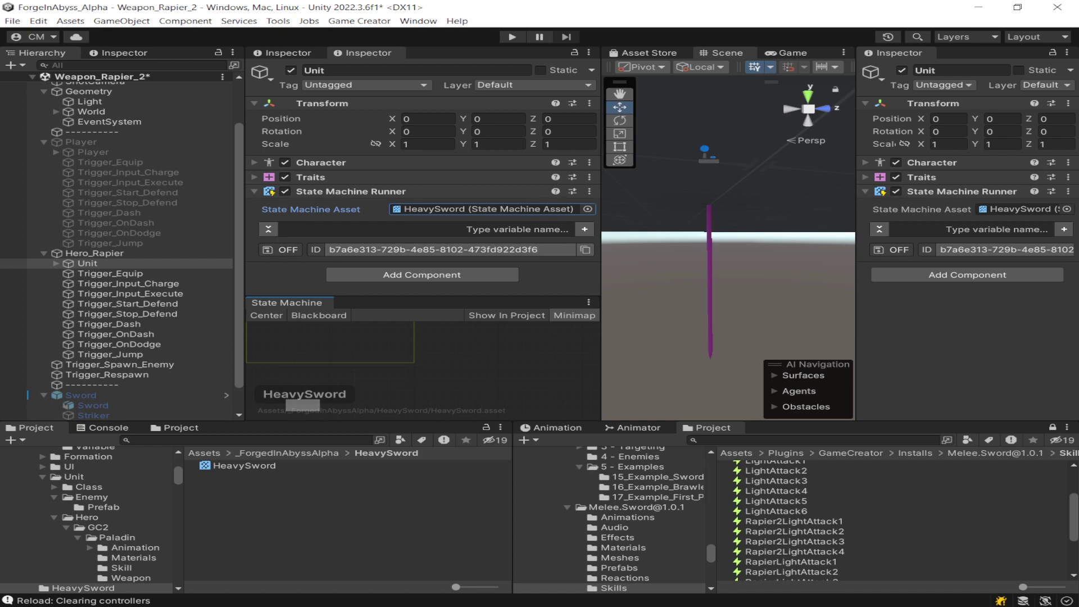
drag(287, 303, 814, 52)
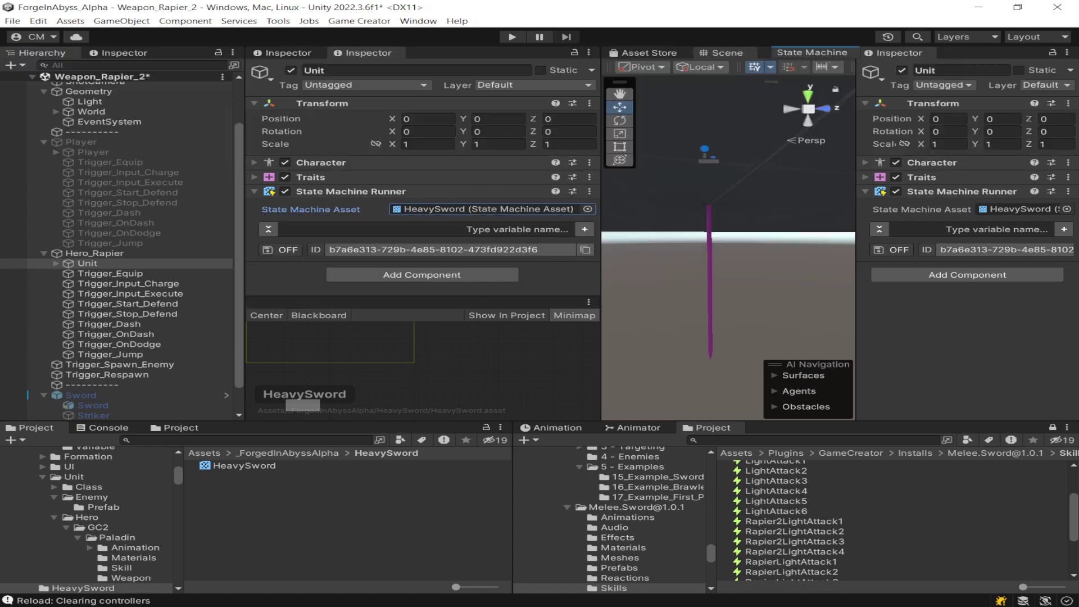
drag(600, 236, 494, 236)
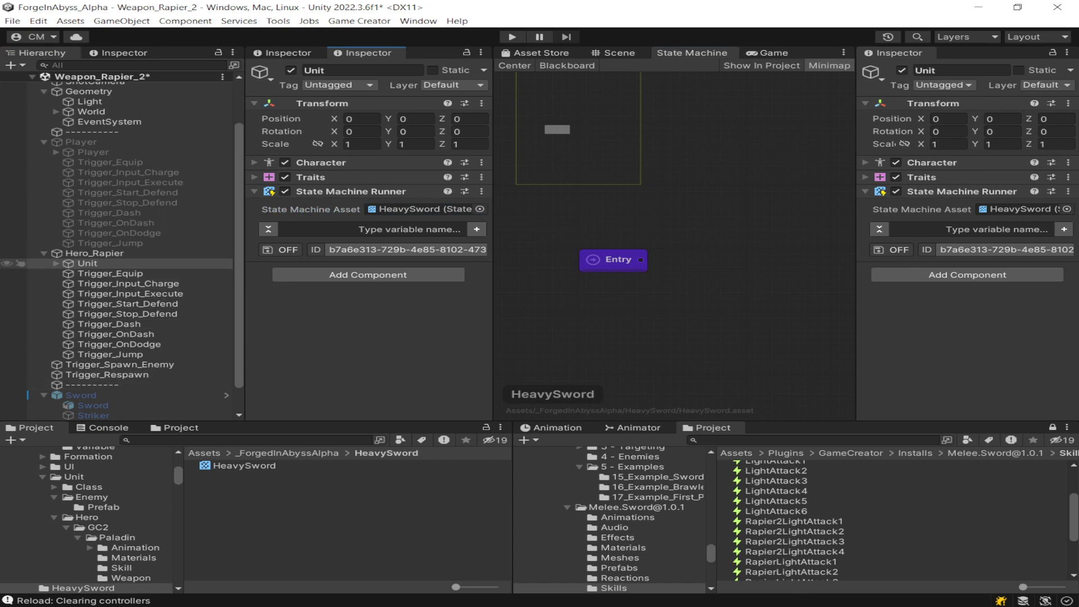
Add Hero_Rapier's triggers from Trigger_Equip to Trigger_Jump to the HeavySword graph and space the other nodes away from the Trigger_Equip and Trigger_Dash column
shift+click(113, 354)
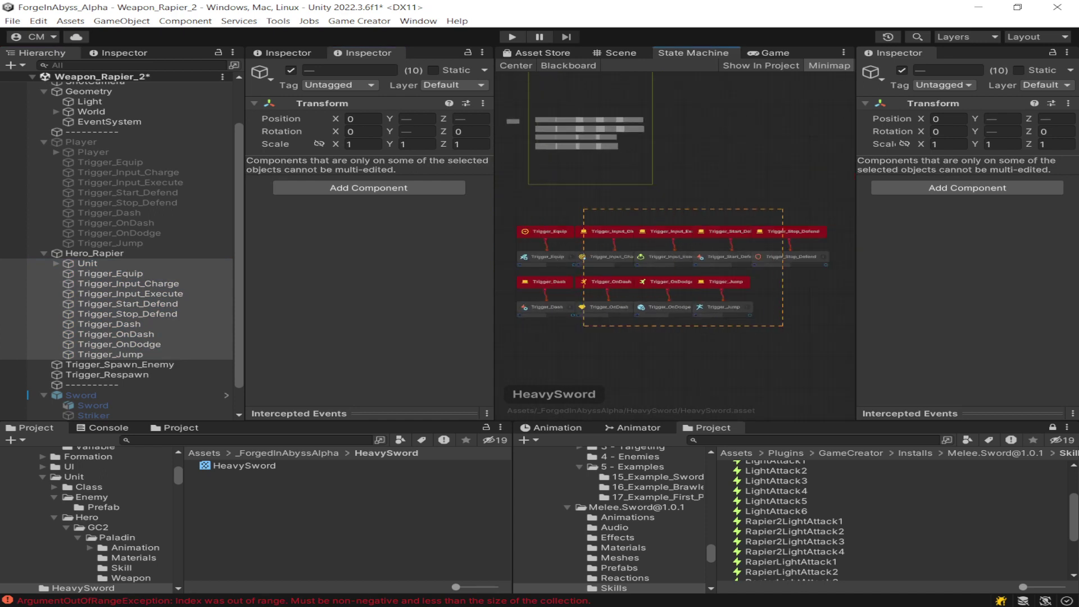
drag(783, 326, 783, 326)
click(783, 326)
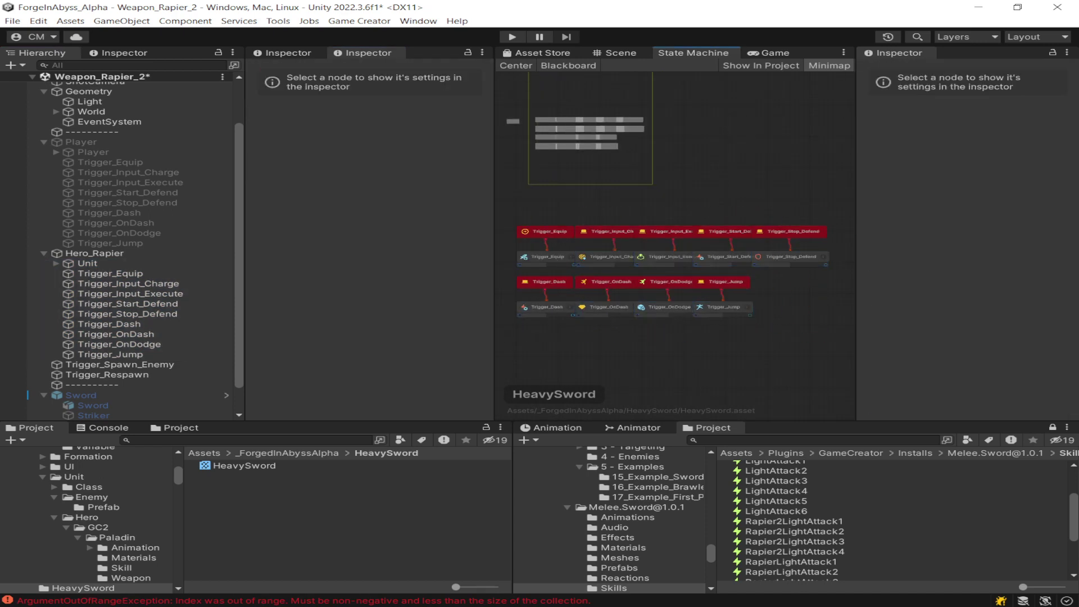
drag(580, 207, 580, 207)
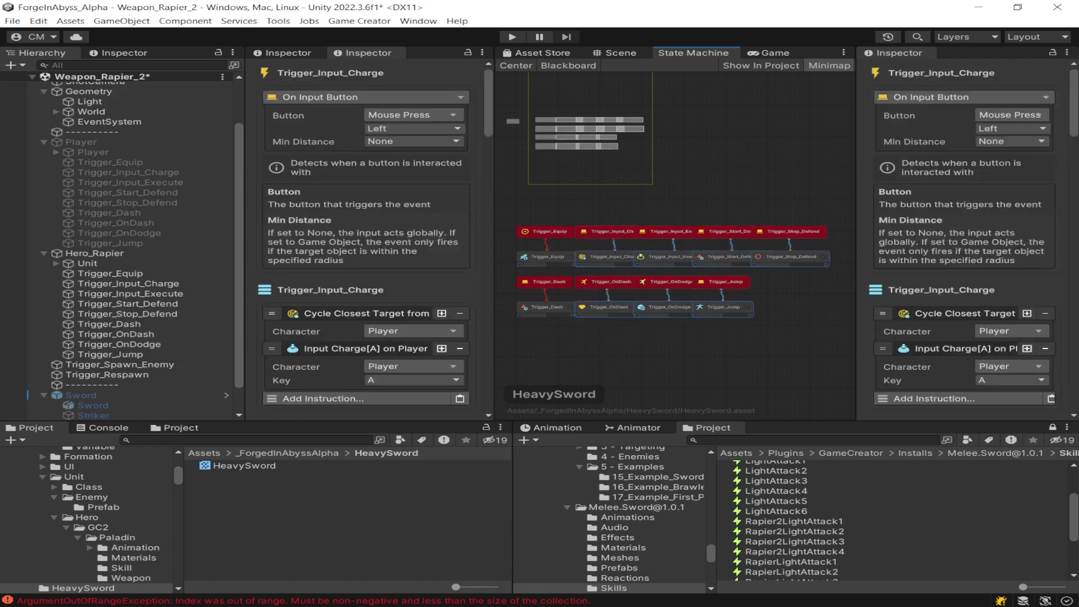
drag(668, 307, 687, 307)
click(687, 331)
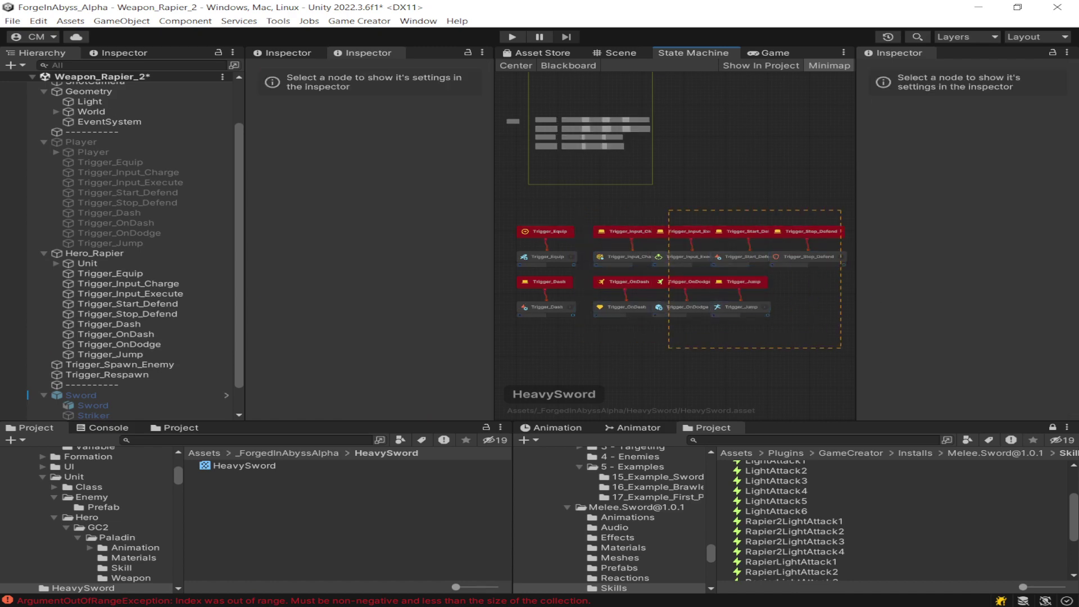
Move the Input_Execute, Start_Defend, Stop_Defend, OnDodge and Jump trigger nodes away from the Input_Charge and OnDash column
drag(668, 348, 668, 349)
drag(690, 231, 687, 231)
click(687, 343)
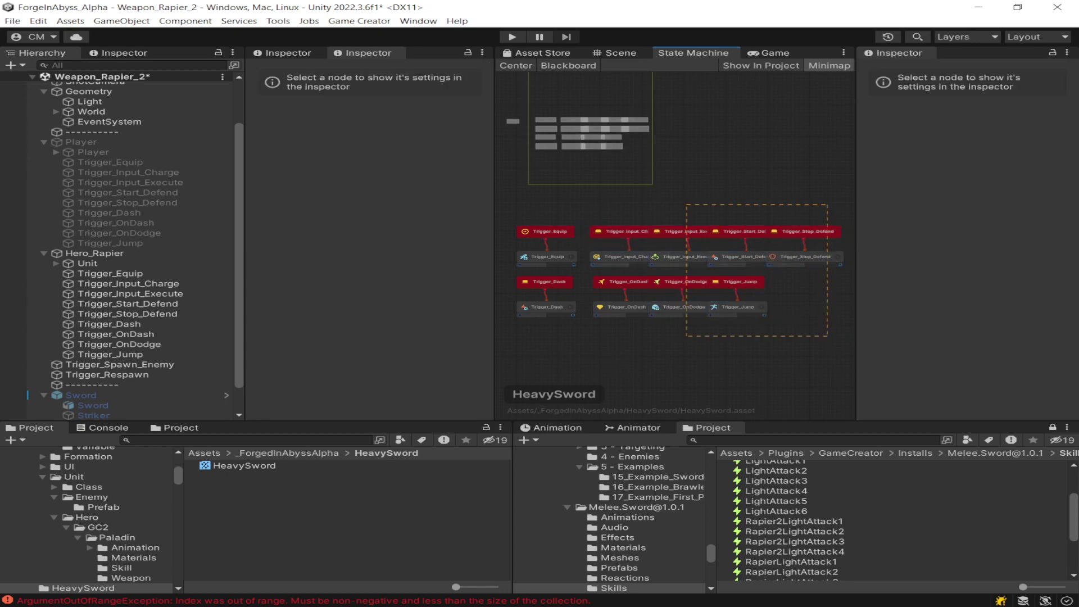
drag(827, 204, 827, 205)
drag(687, 231, 724, 231)
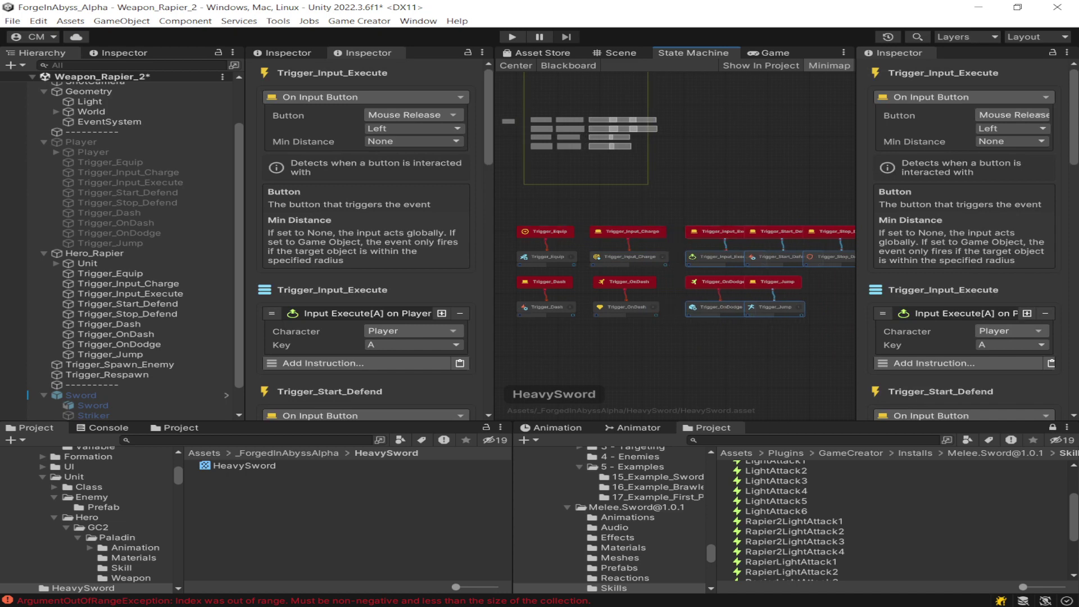
Move the Trigger_Start_Defend, Trigger_Stop_Defend and Trigger_Jump nodes further right to separate them from the Trigger_OnDodge column
click(729, 329)
scroll(728, 329, down, 1)
middle_drag(729, 329, 616, 319)
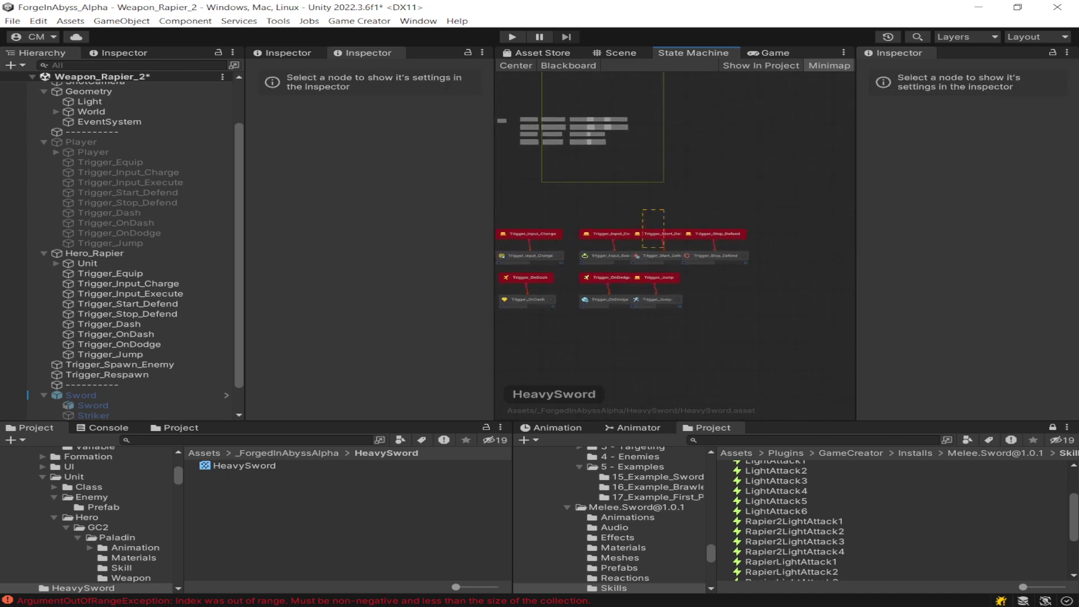
drag(642, 209, 747, 317)
click(757, 316)
drag(709, 234, 717, 234)
key(Escape)
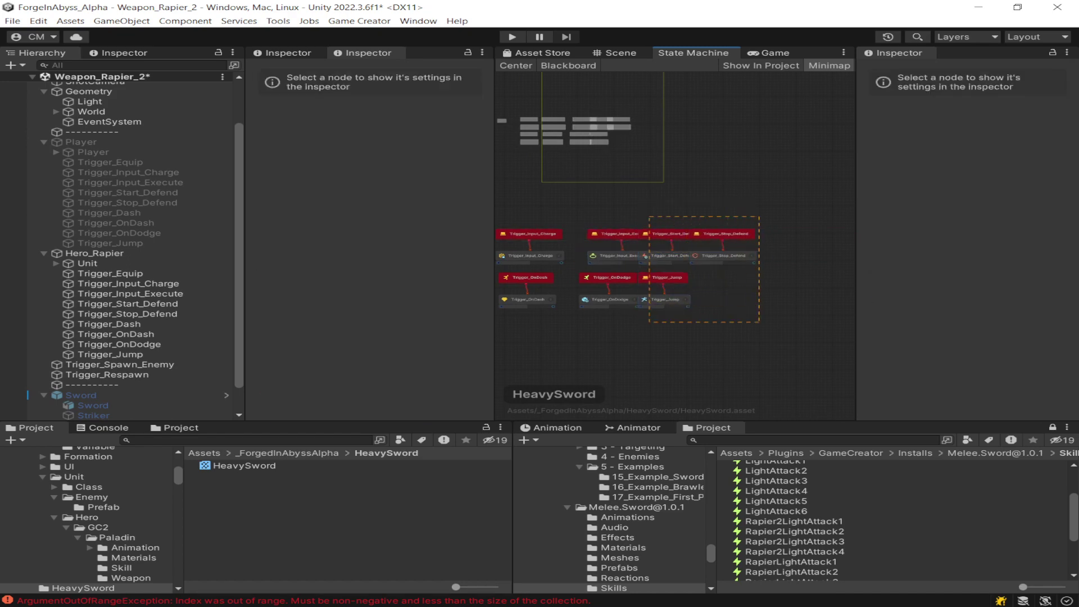
drag(760, 322, 759, 322)
drag(723, 234, 754, 234)
key(Escape)
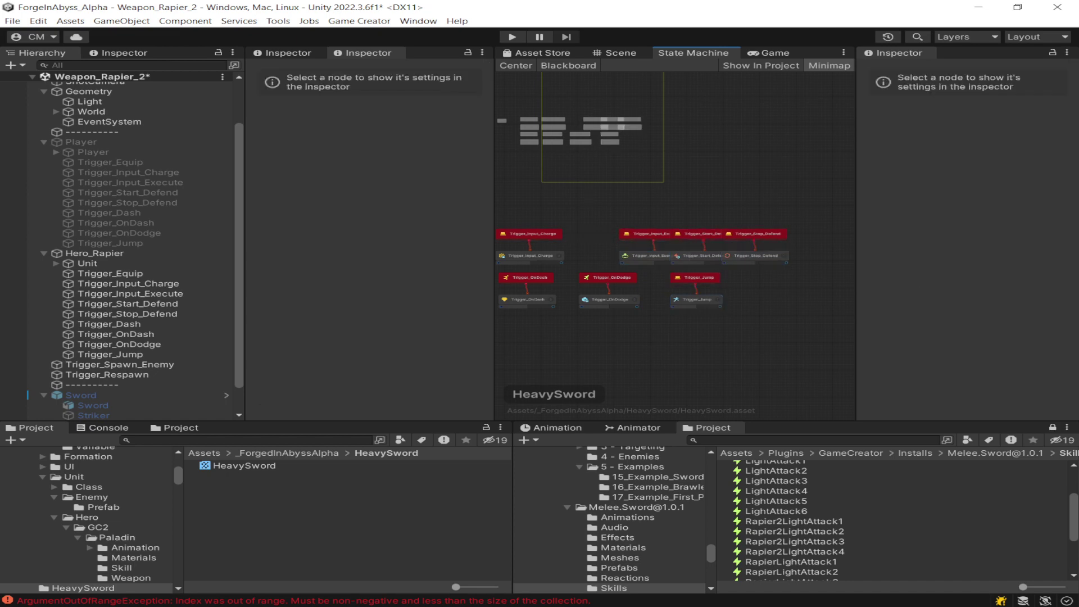
Align the Trigger_Input_Execute nodes above Trigger_OnDodge and space the Trigger_Stop_Defend nodes away from Trigger_Start_Defend
drag(612, 270, 615, 270)
drag(655, 233, 607, 233)
scroll(598, 245, down, 3)
scroll(598, 245, up, 1)
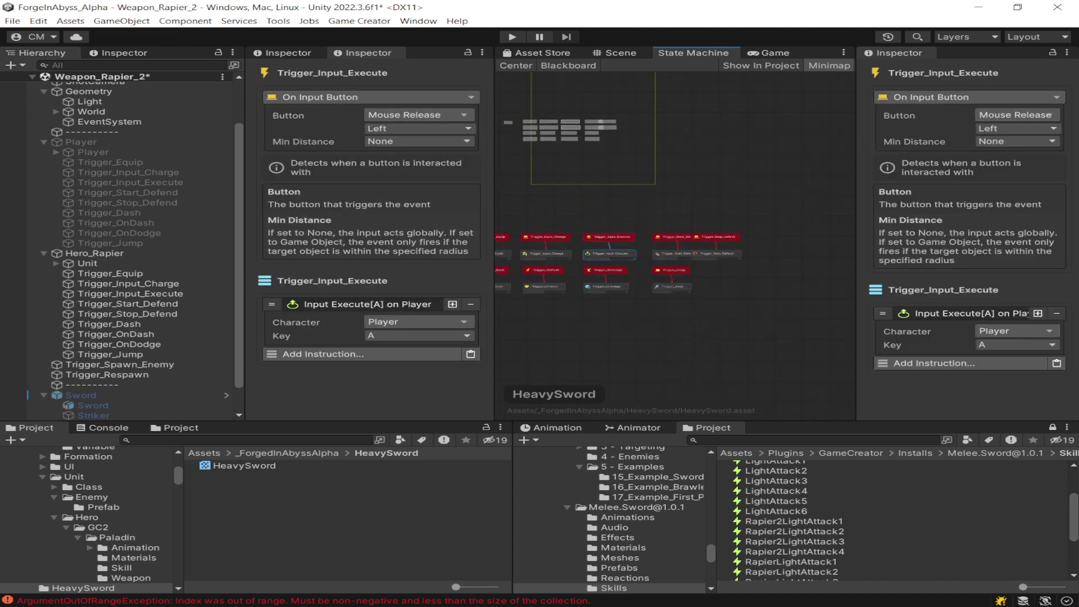
click(598, 245)
drag(706, 267, 706, 267)
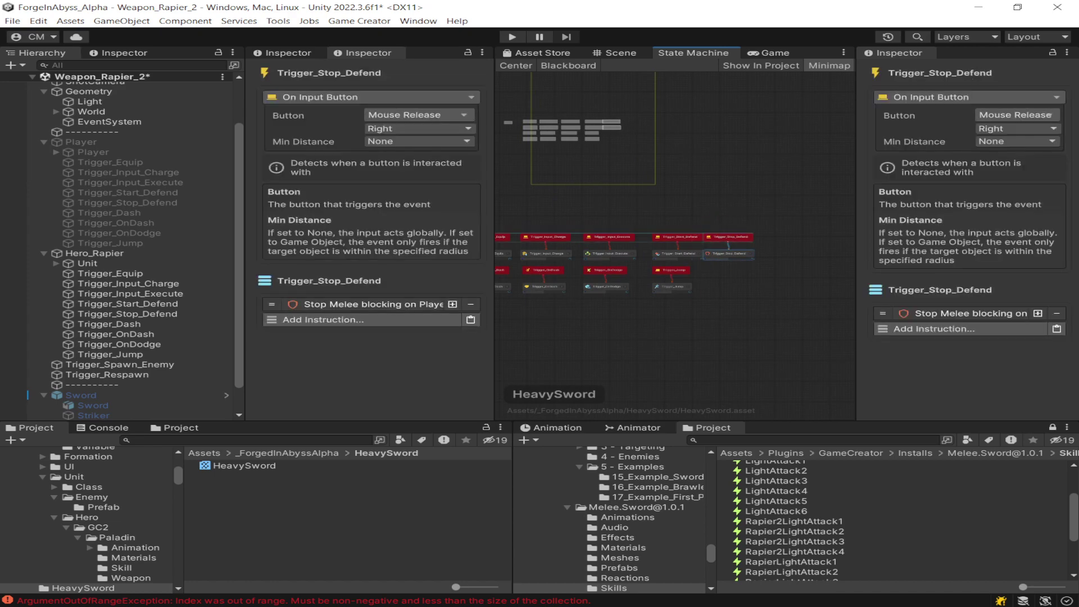
Deactivate all of Hero_Rapier's trigger objects from Trigger_Equip through Trigger_Jump, and select its Unit object
click(87, 263)
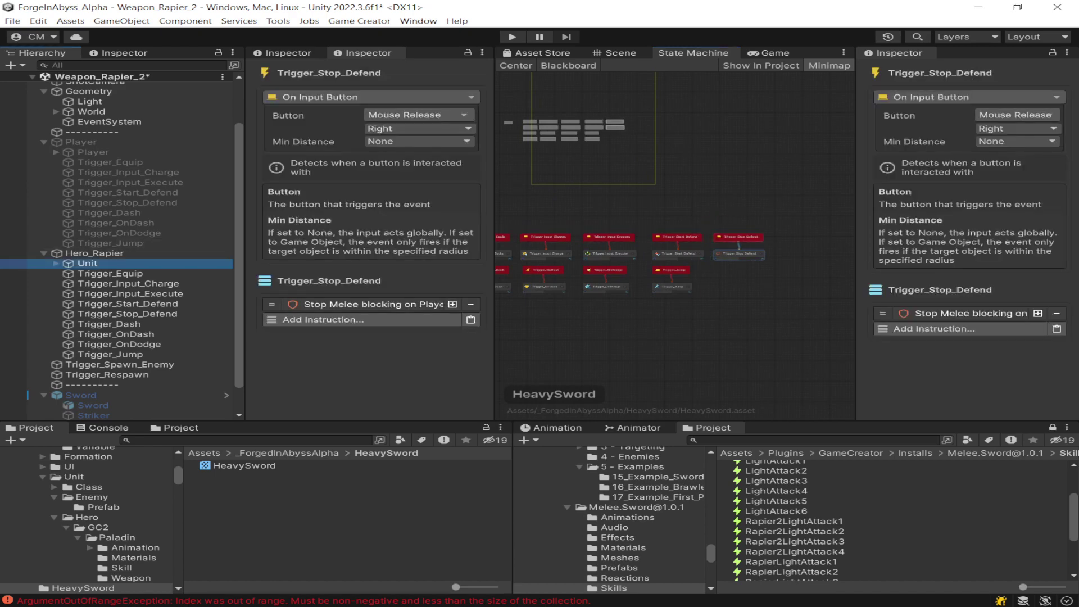
click(94, 253)
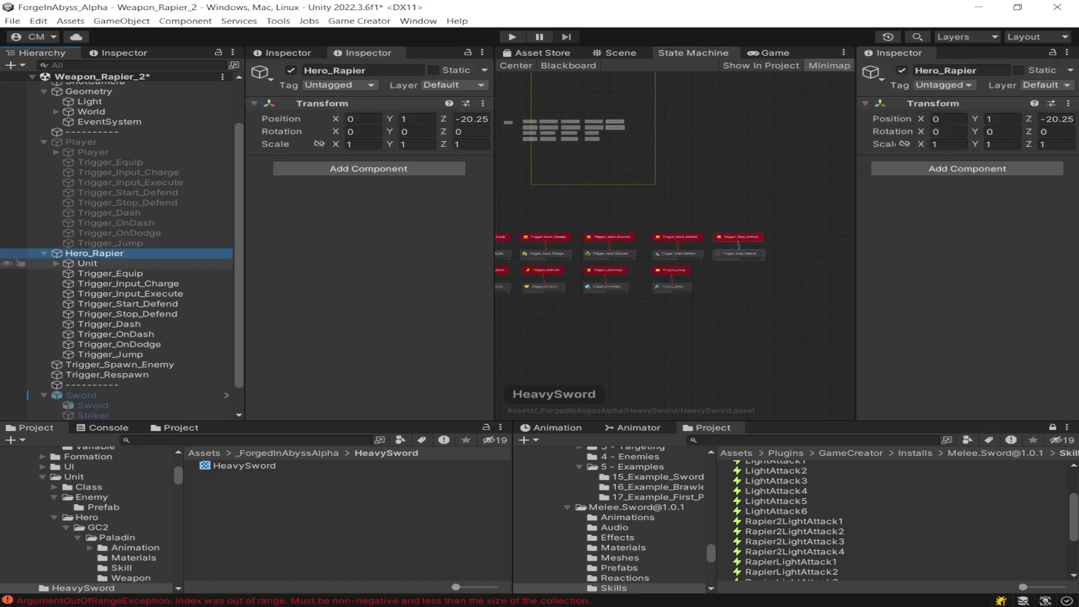
click(110, 273)
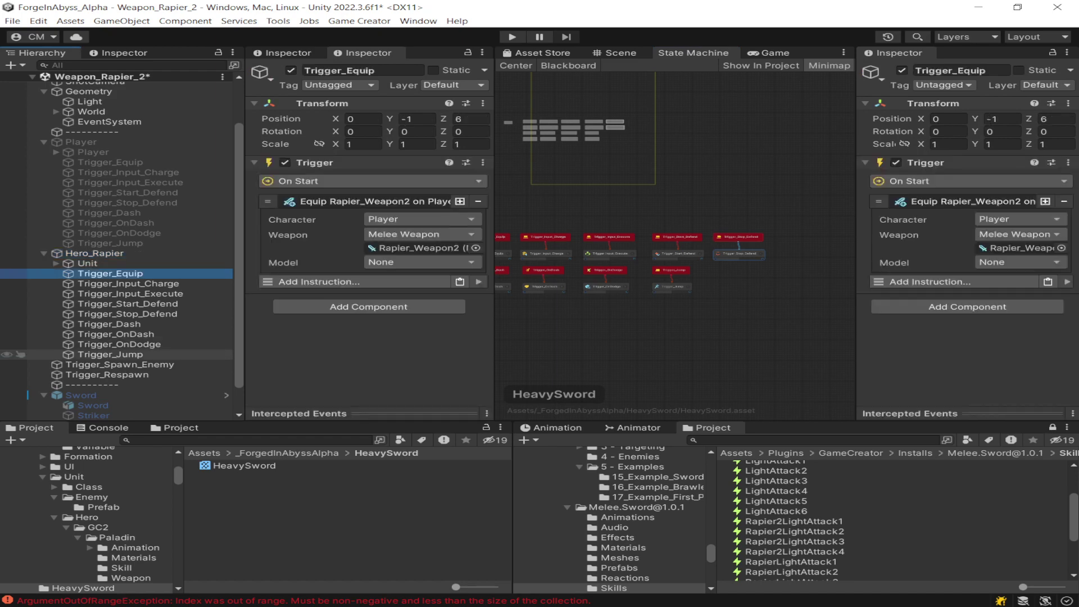
shift+click(110, 354)
click(291, 70)
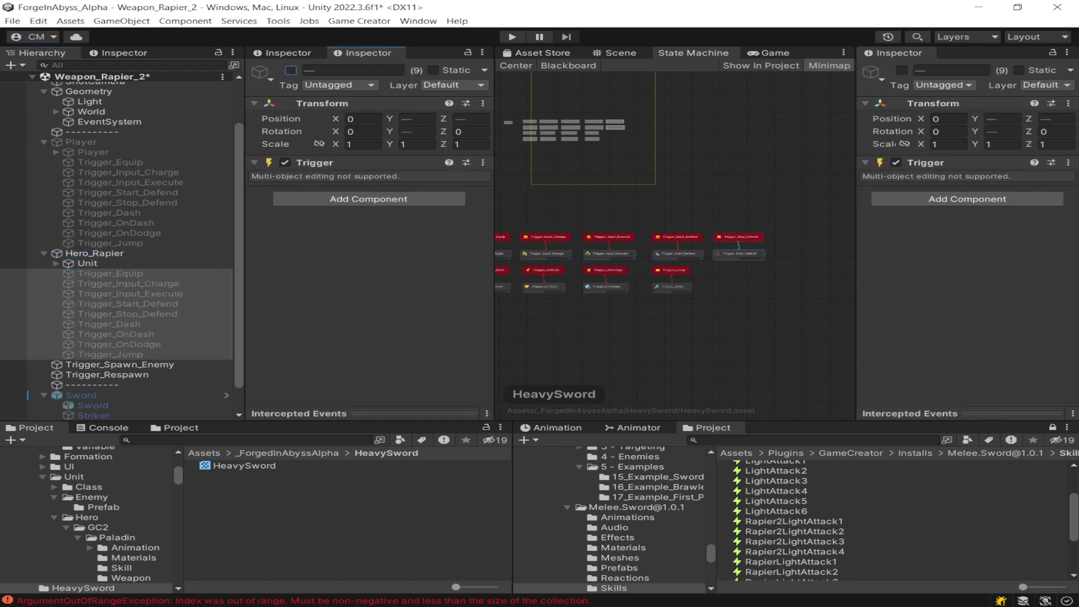
click(95, 253)
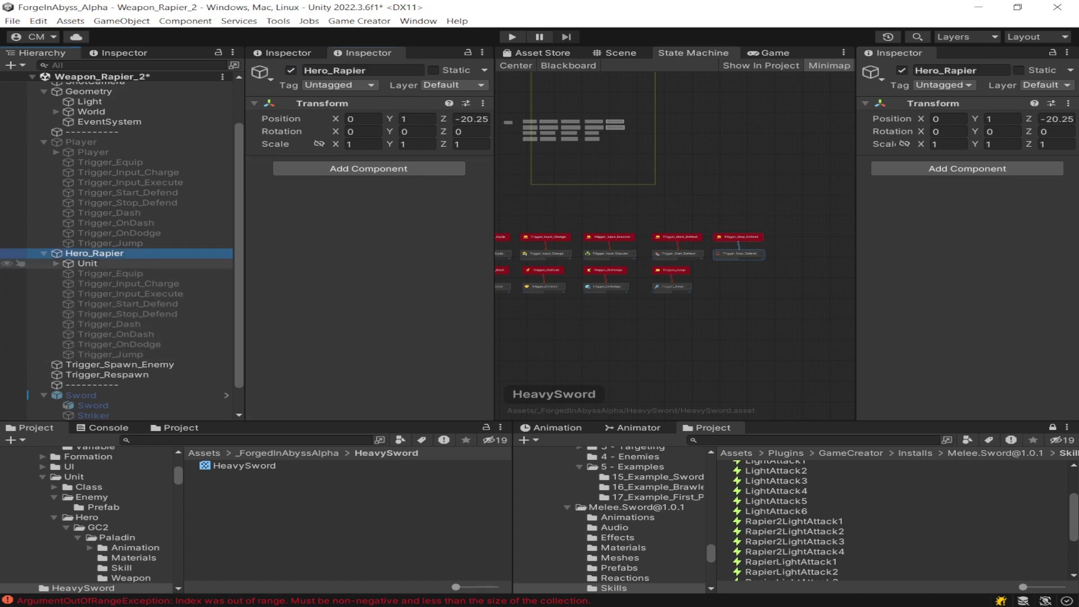
click(88, 264)
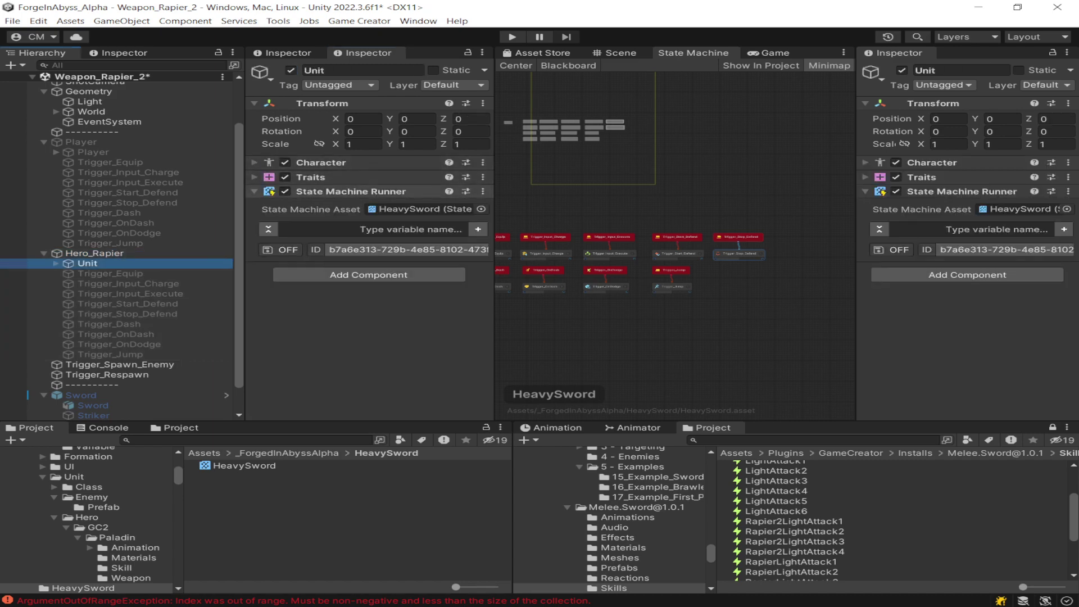
Collapse the Unit's State Machine Runner, dock the HeavySword graph beside the Game view, and enlarge both views
click(351, 191)
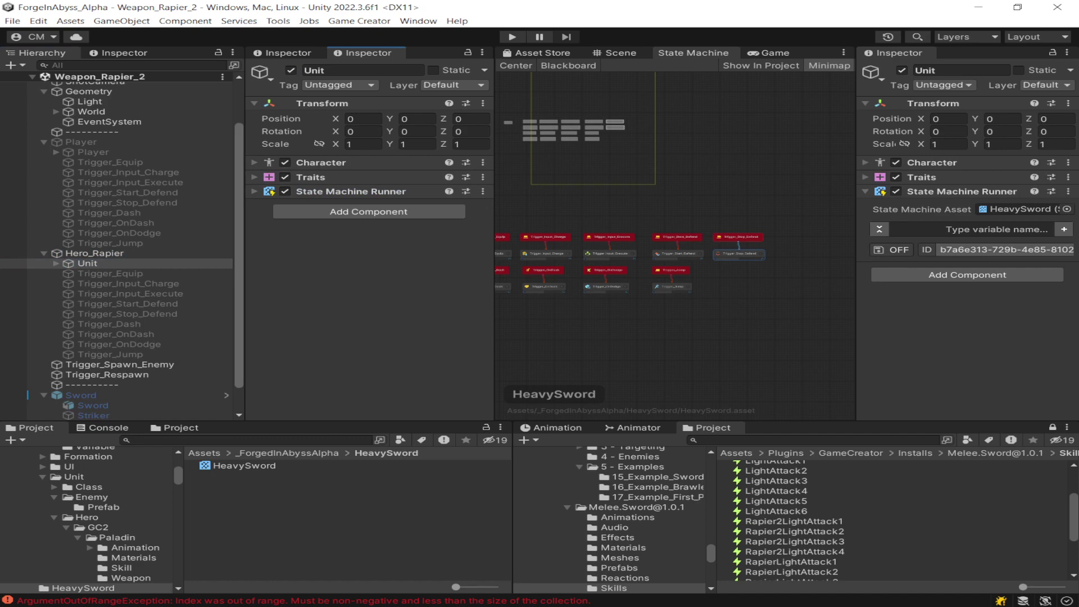
click(774, 52)
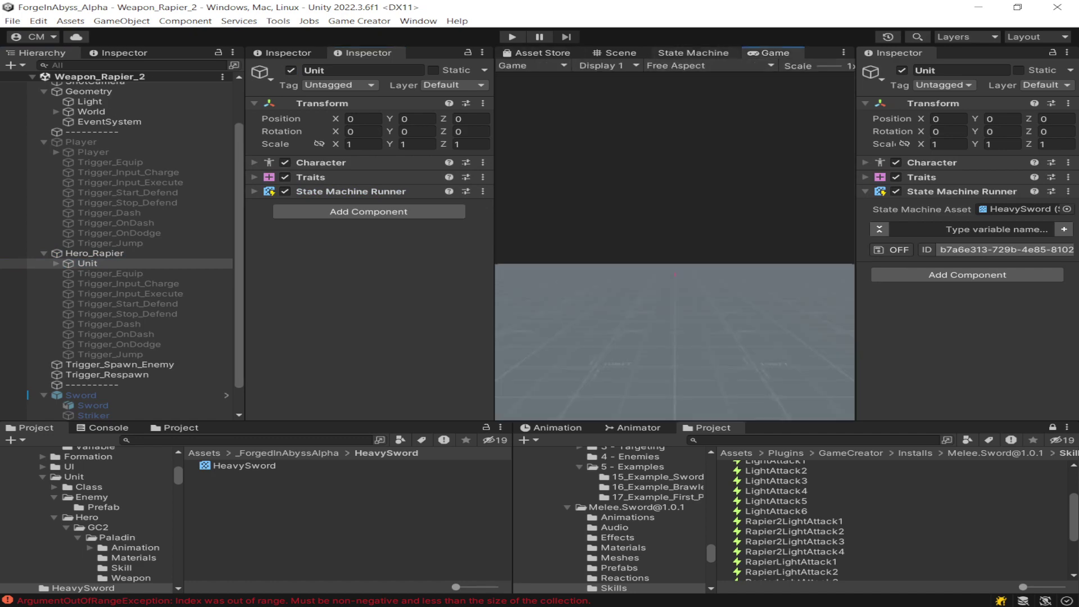
drag(693, 52, 978, 53)
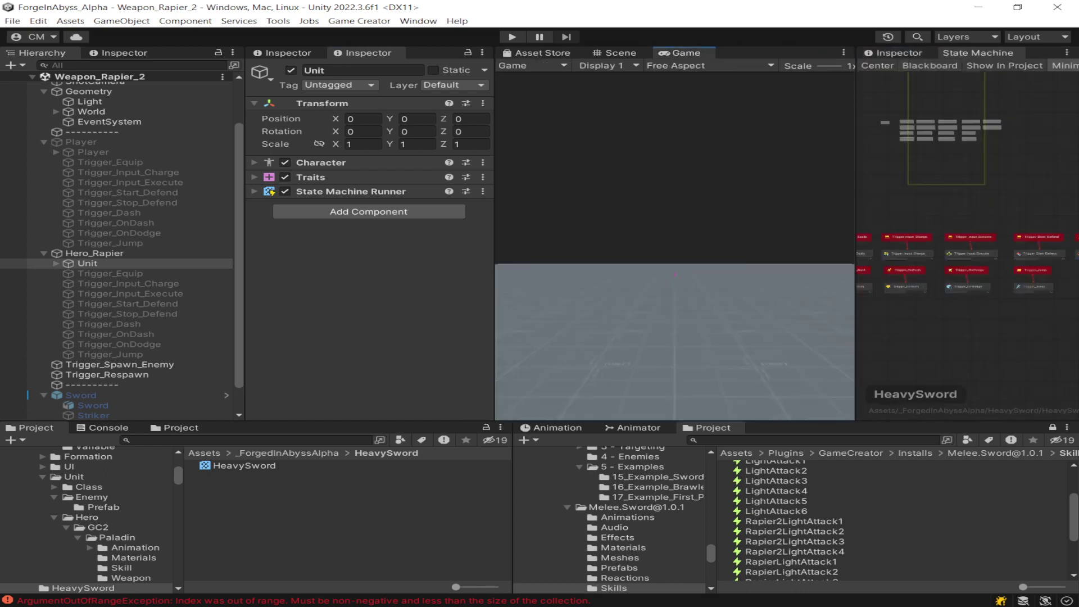
drag(855, 232, 745, 233)
scroll(900, 166, up, 1)
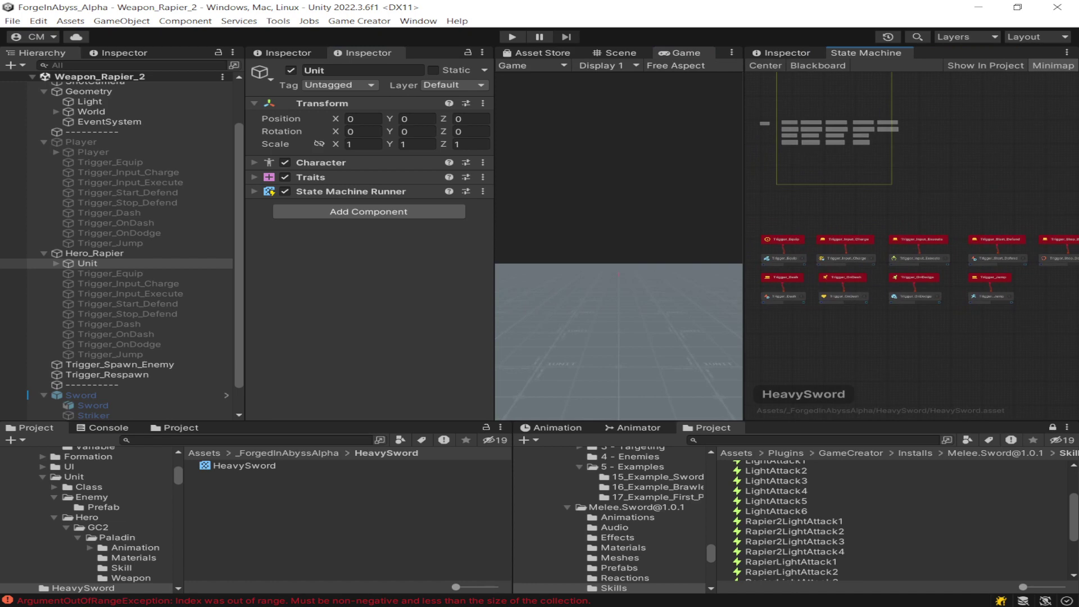
drag(494, 232, 356, 232)
drag(245, 232, 160, 232)
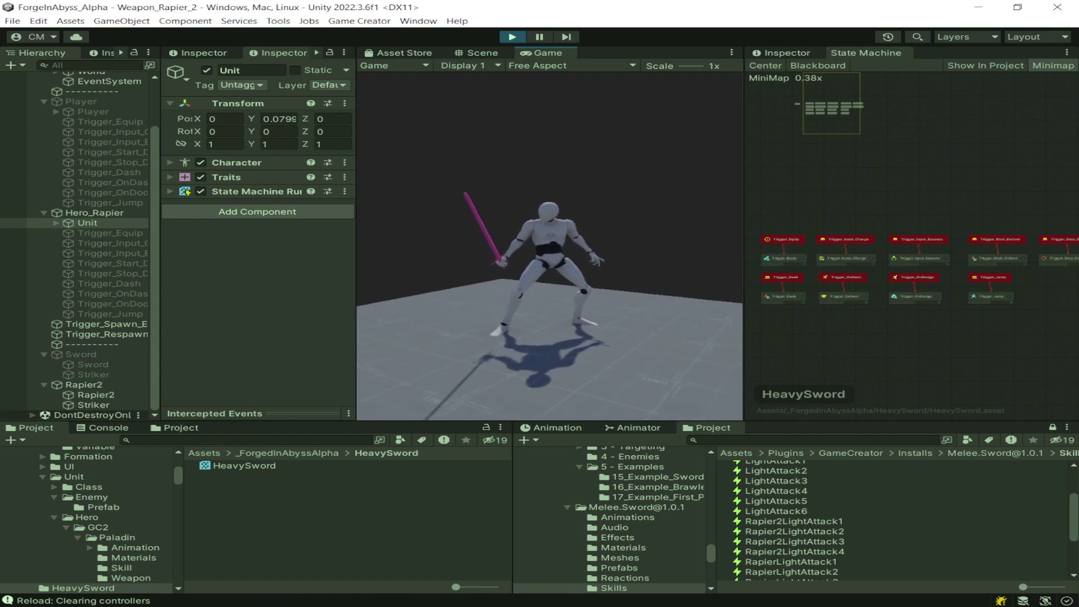
Play-test Hero_Rapier's attacks and jump while watching the Trigger_Input_Execute, Trigger_Start_Defend and Trigger_Jump nodes in the HeavySword graph
click(549, 246)
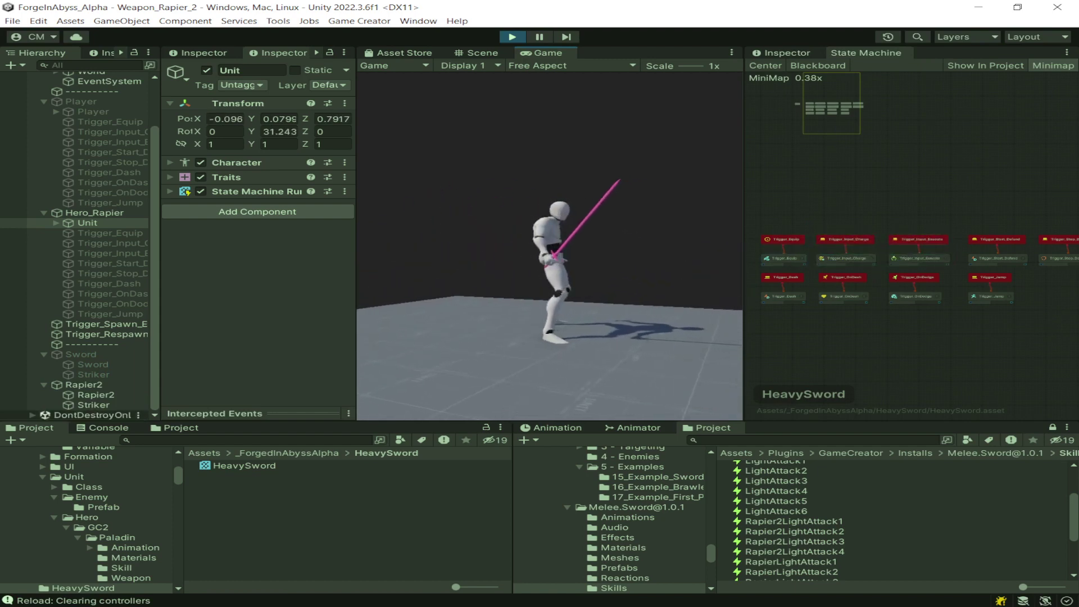
scroll(918, 244, up, 7)
click(550, 245)
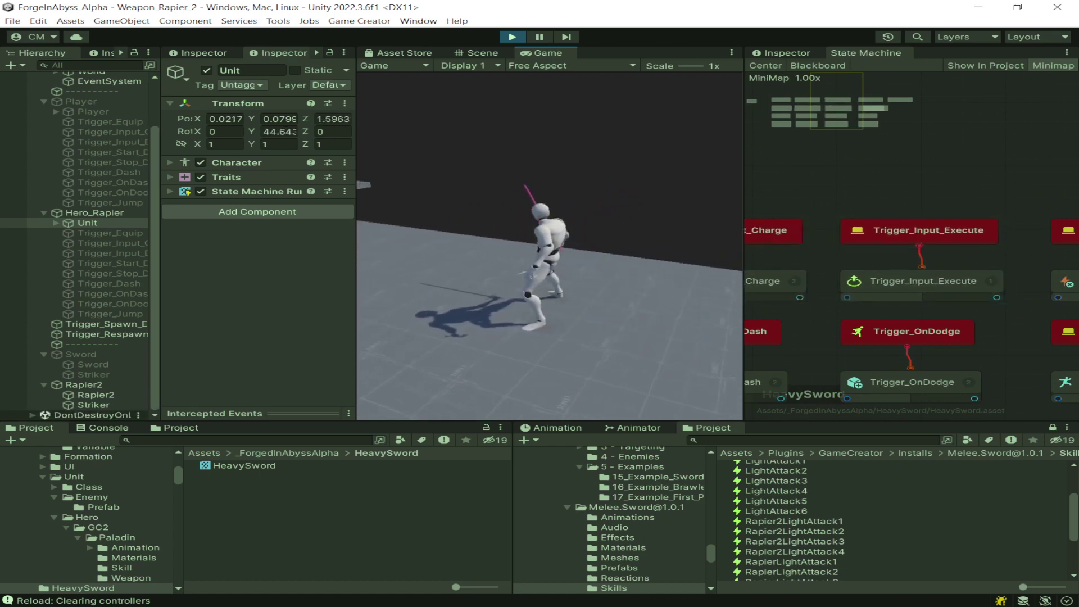
scroll(922, 297, down, 2)
middle_drag(1043, 357, 910, 354)
scroll(911, 355, up, 1)
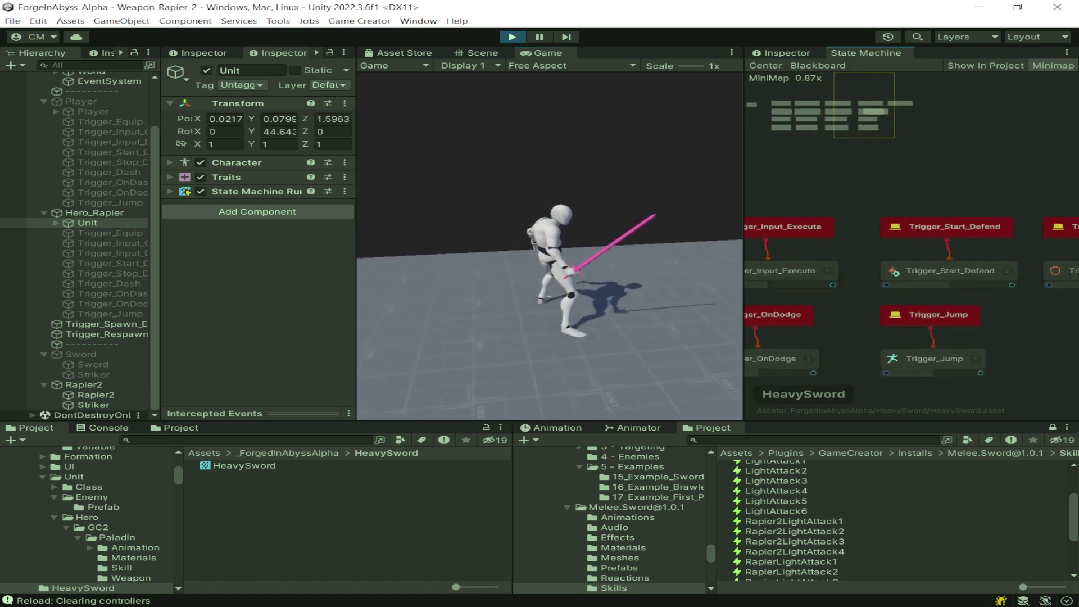
key(space)
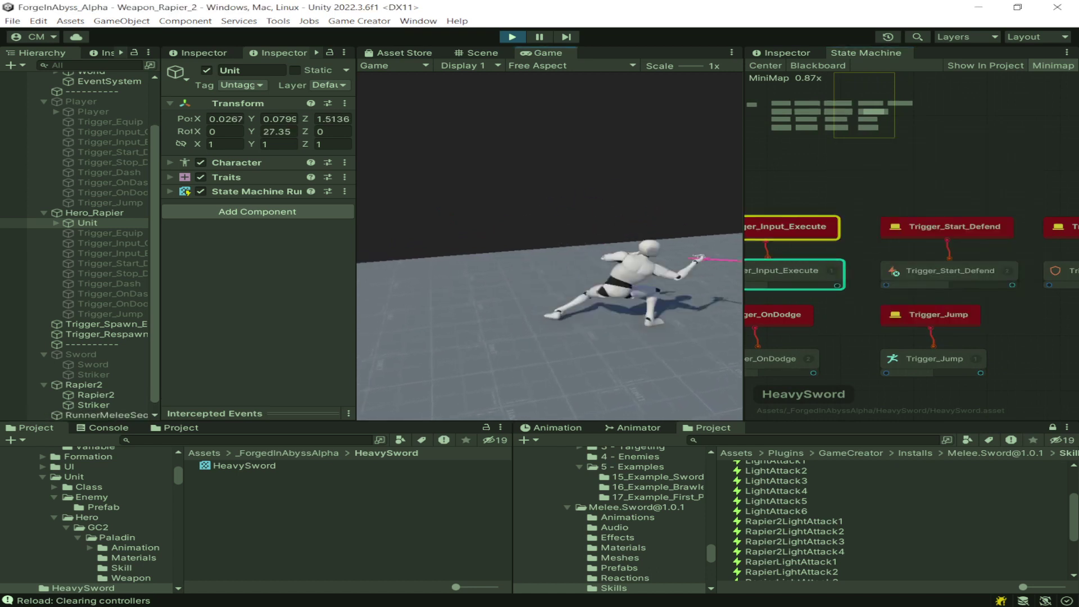
key(space)
key(space)
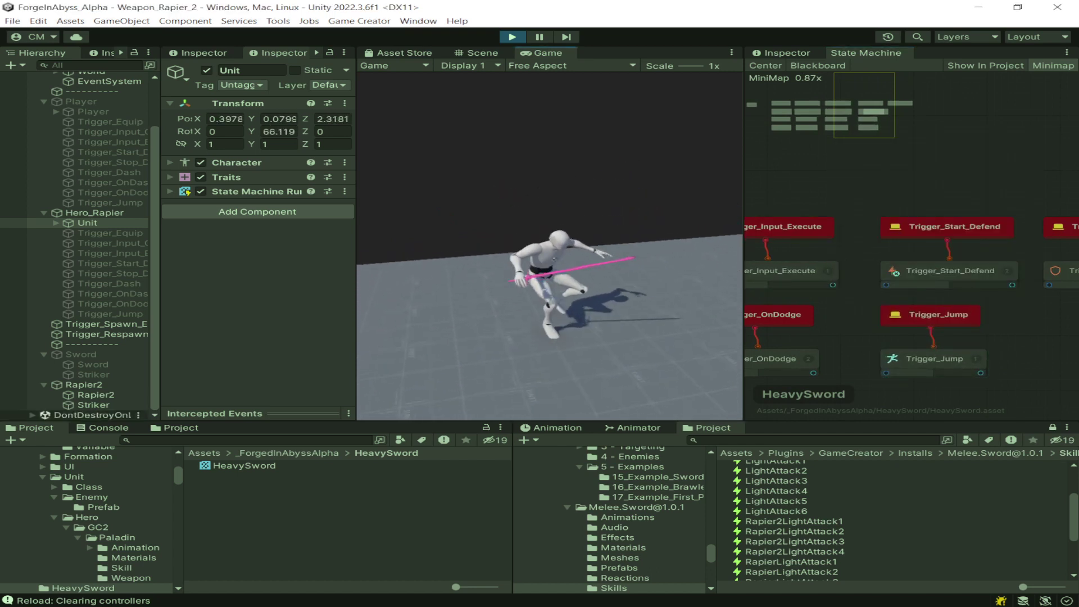
key(space)
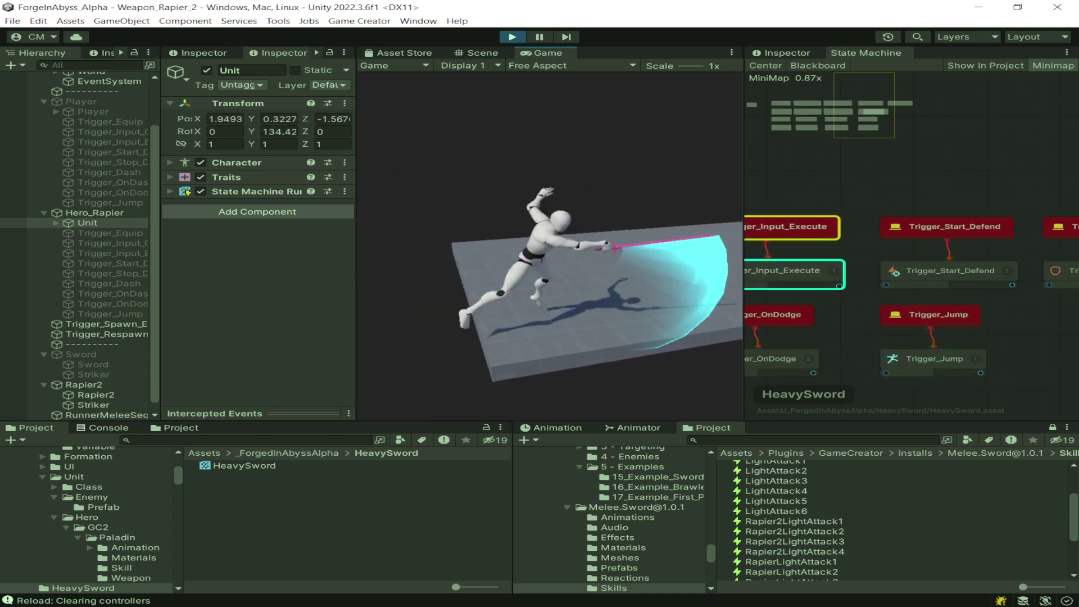
Show the Rapier2LightAttack1 skill's settings in a wider Inspector and test the light attacks and jump in the running game
click(794, 521)
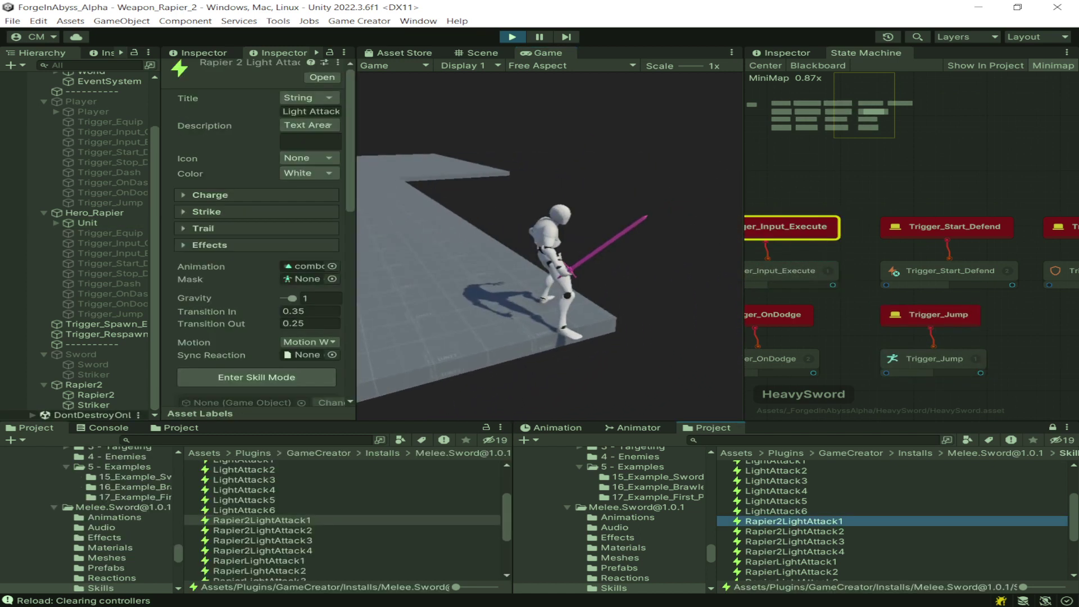
drag(355, 236, 412, 236)
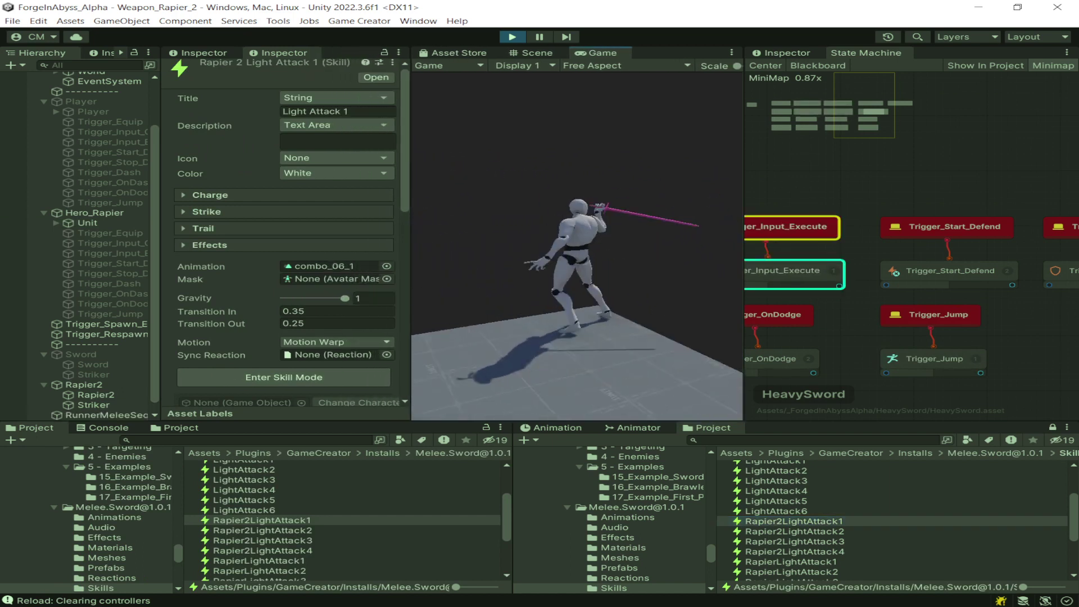
key(space)
click(578, 245)
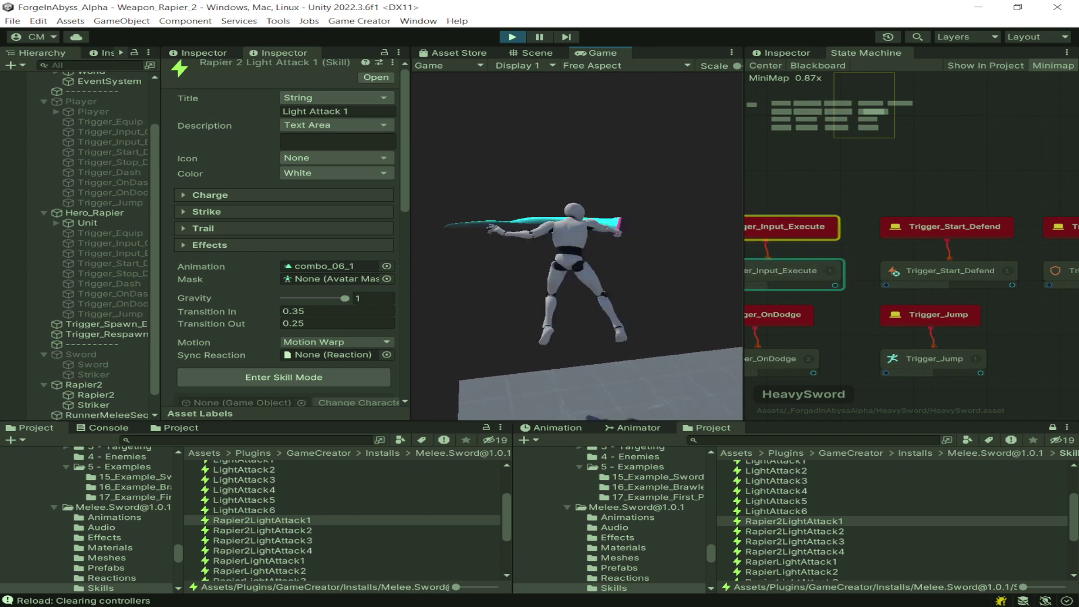
key(e)
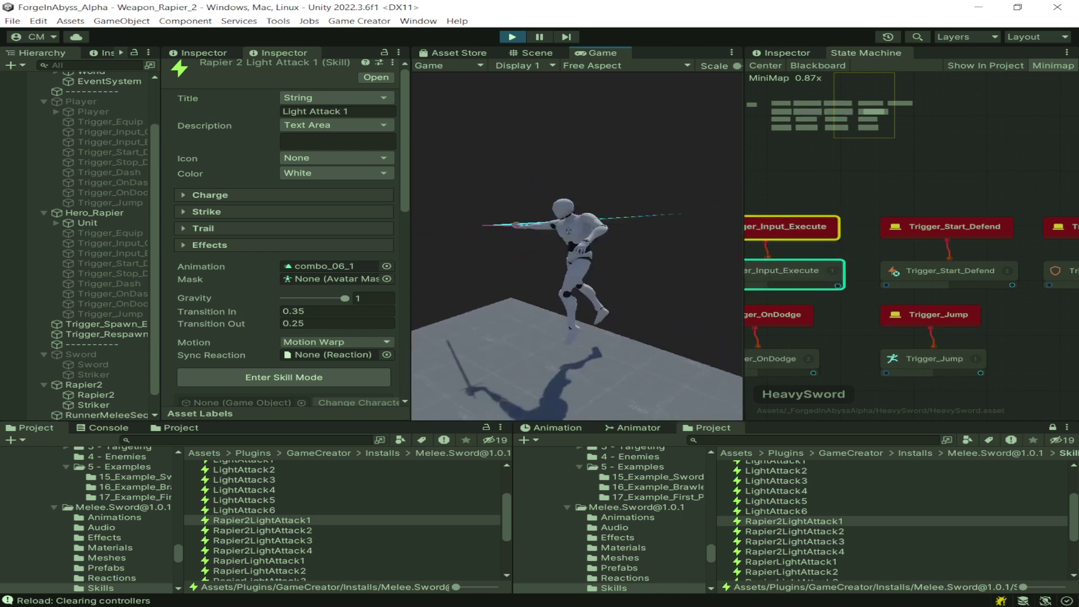
click(462, 452)
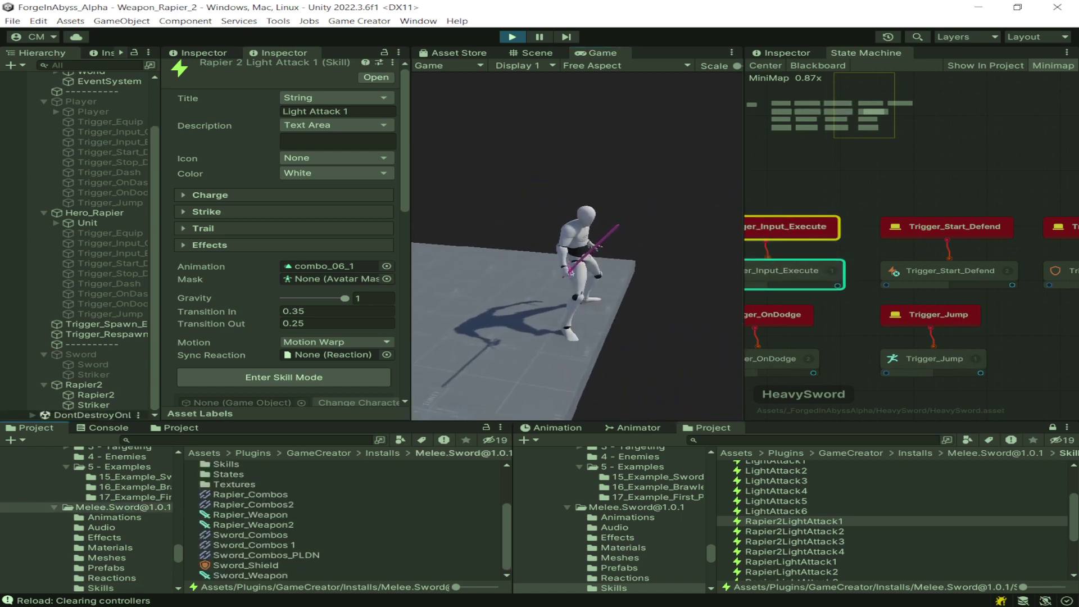
click(253, 504)
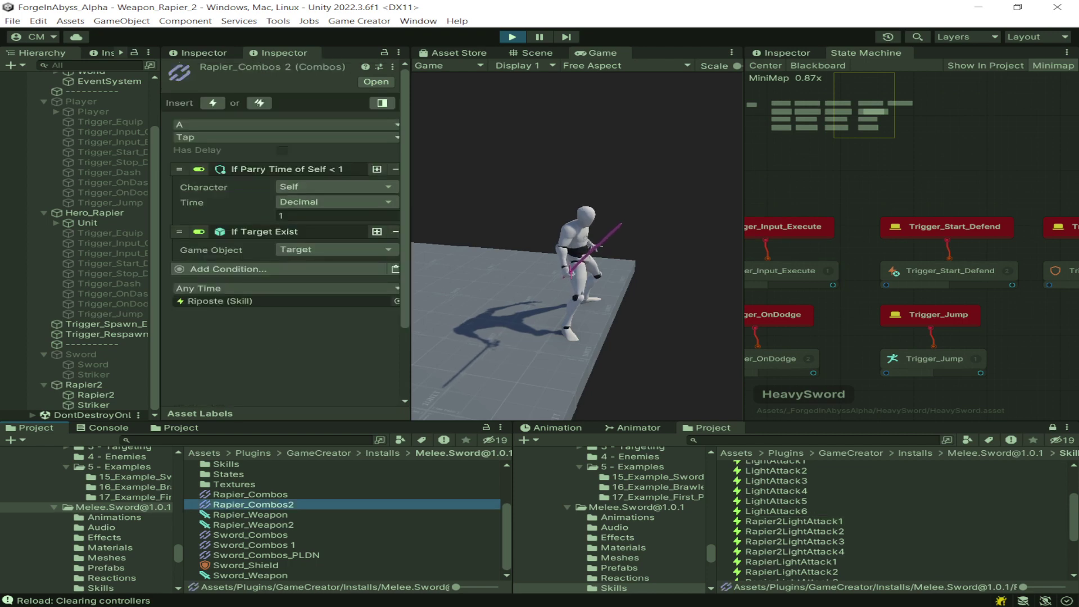
scroll(286, 225, down, 3)
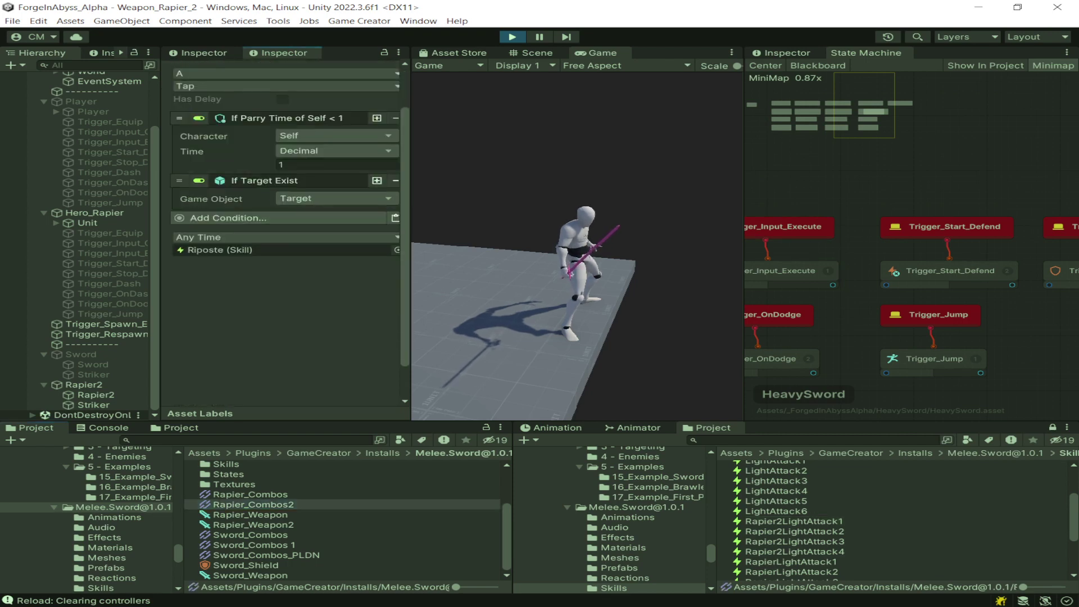
scroll(286, 225, up, 3)
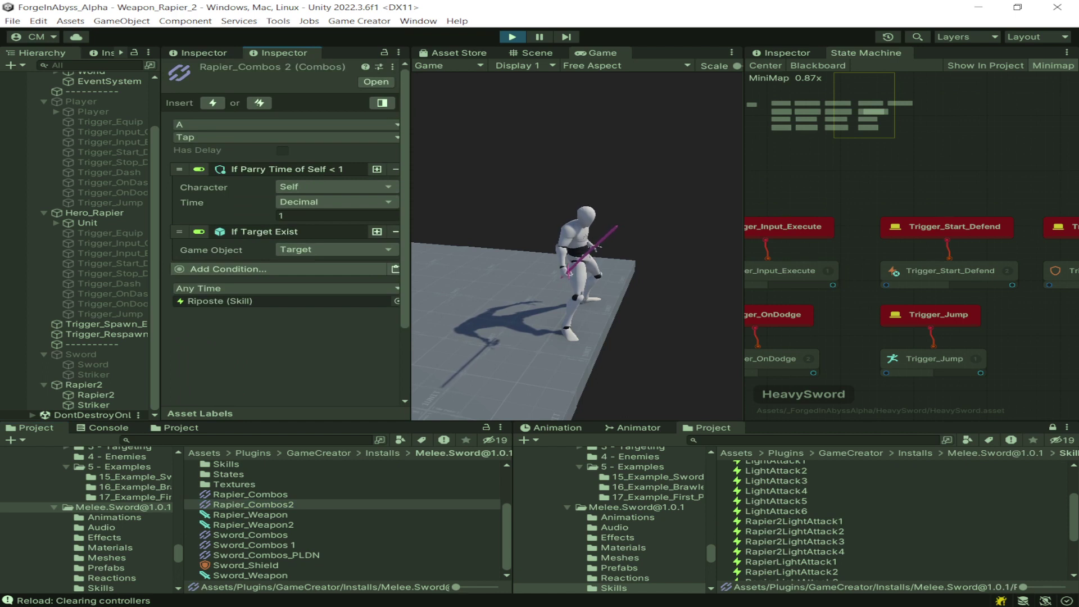
scroll(285, 225, down, 3)
scroll(286, 225, up, 3)
click(249, 494)
click(253, 504)
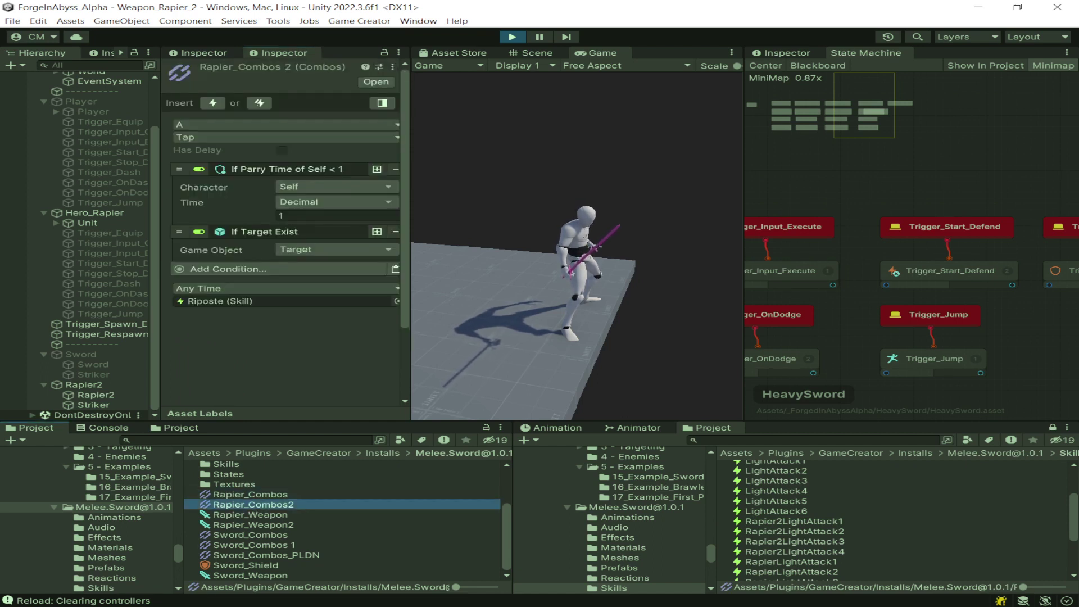
drag(411, 225, 605, 225)
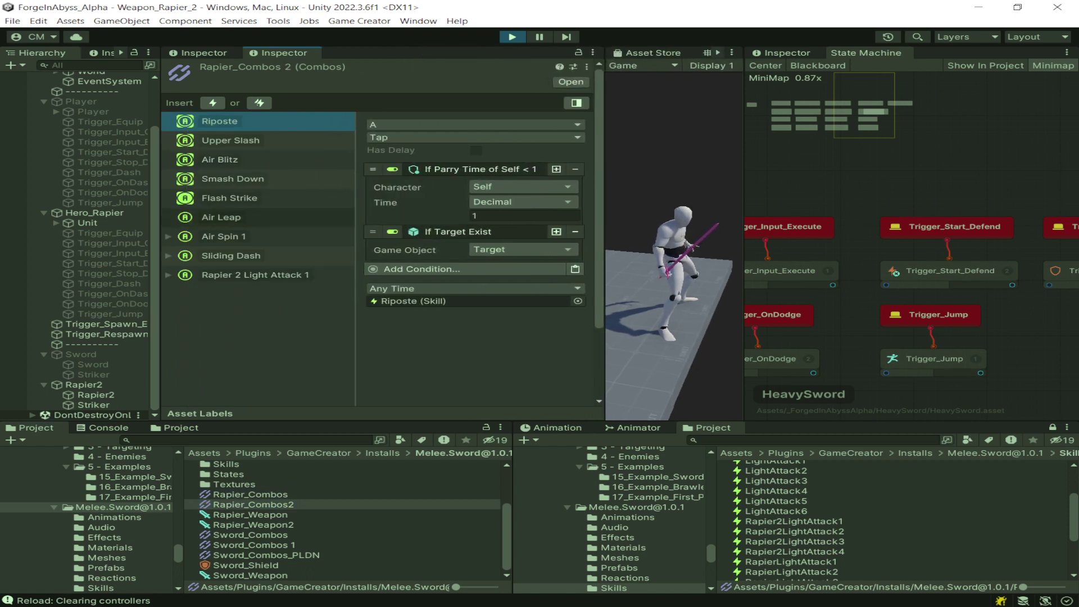
Examine the conditions of the Air Leap combo and expand the Air Spin 1 chain through Air Spin 3
click(257, 217)
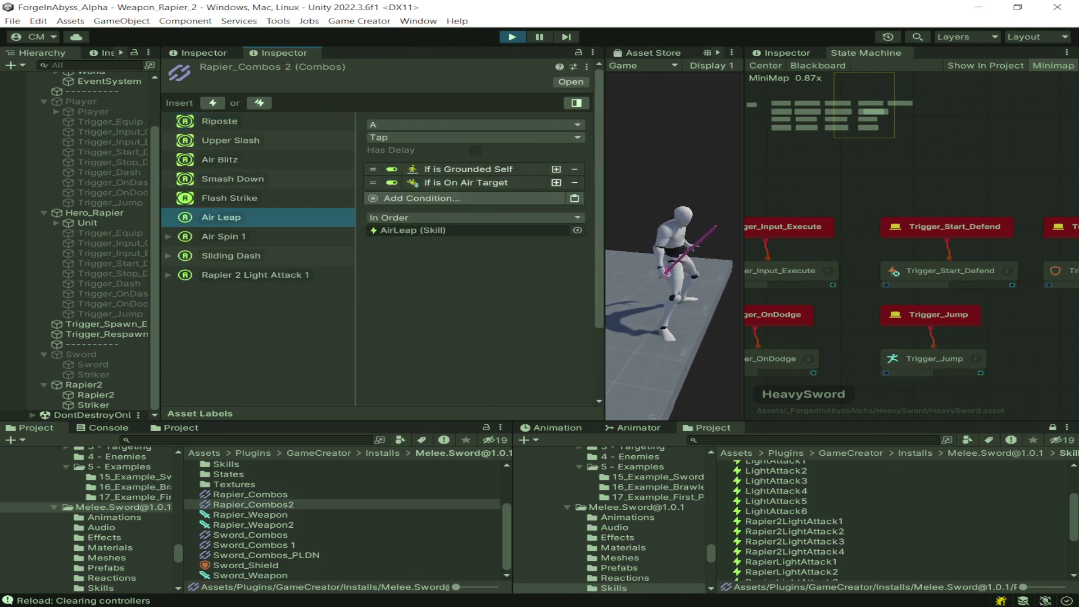
click(258, 236)
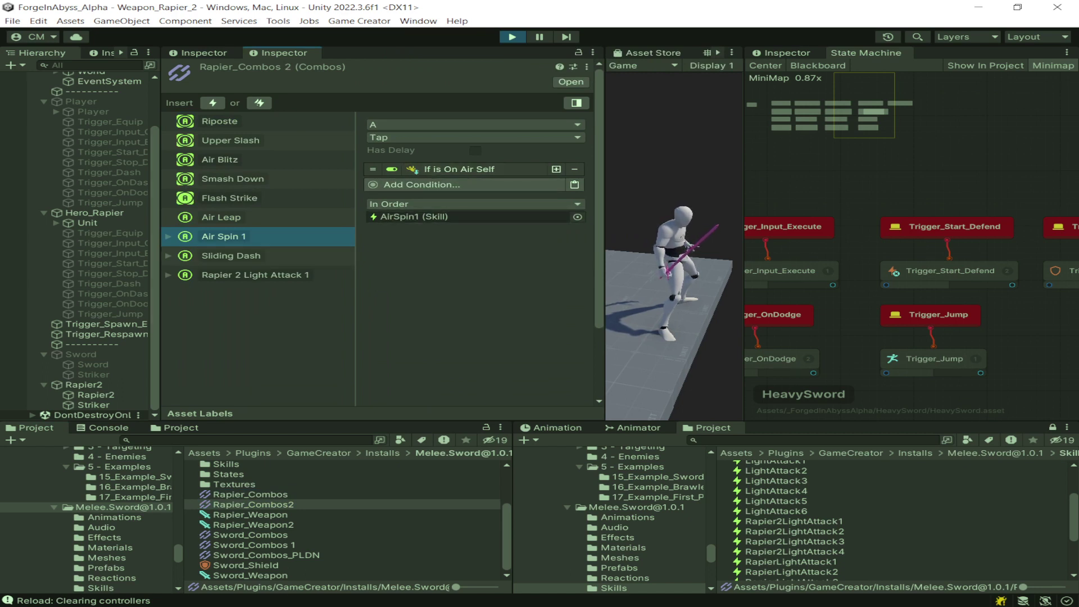
key(Right)
key(Down)
key(Down)
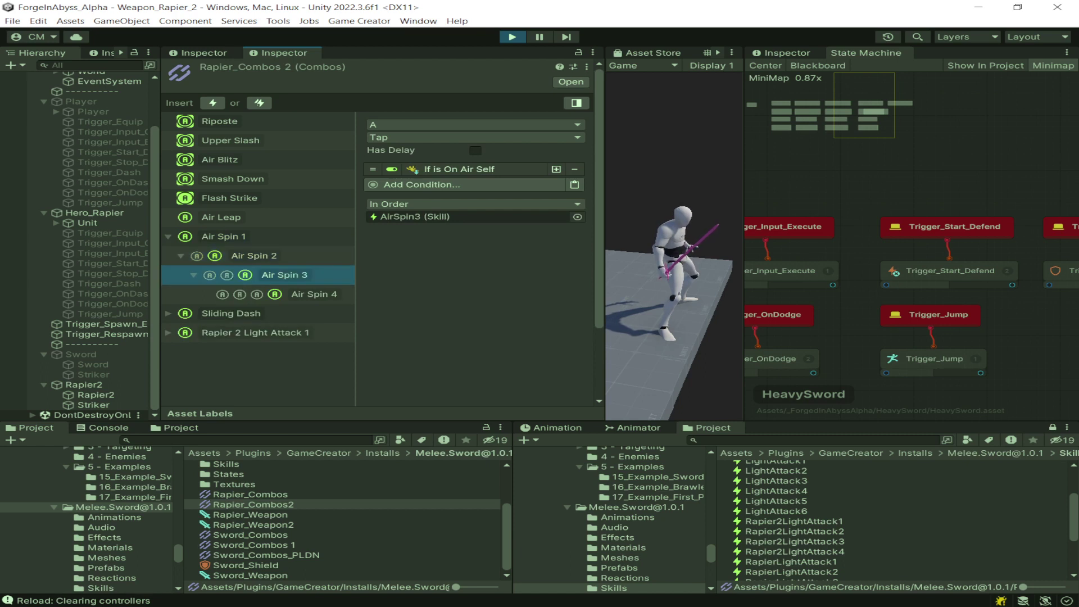
Locate the AirSpin1 skill assigned to Air Spin 1, examine its settings, and enlarge the Game view for testing
click(258, 237)
click(467, 216)
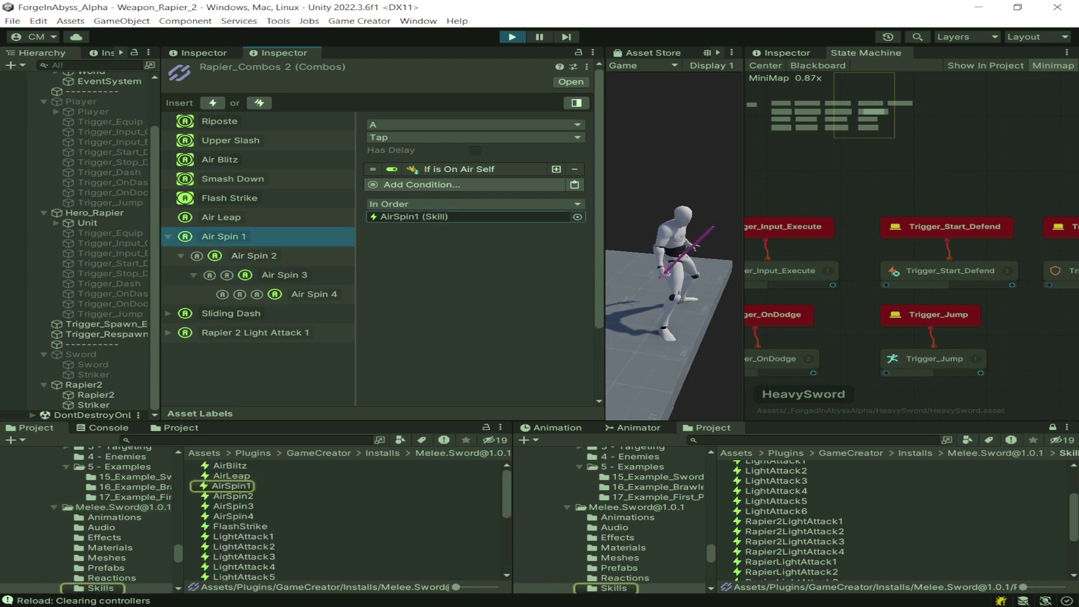
click(232, 485)
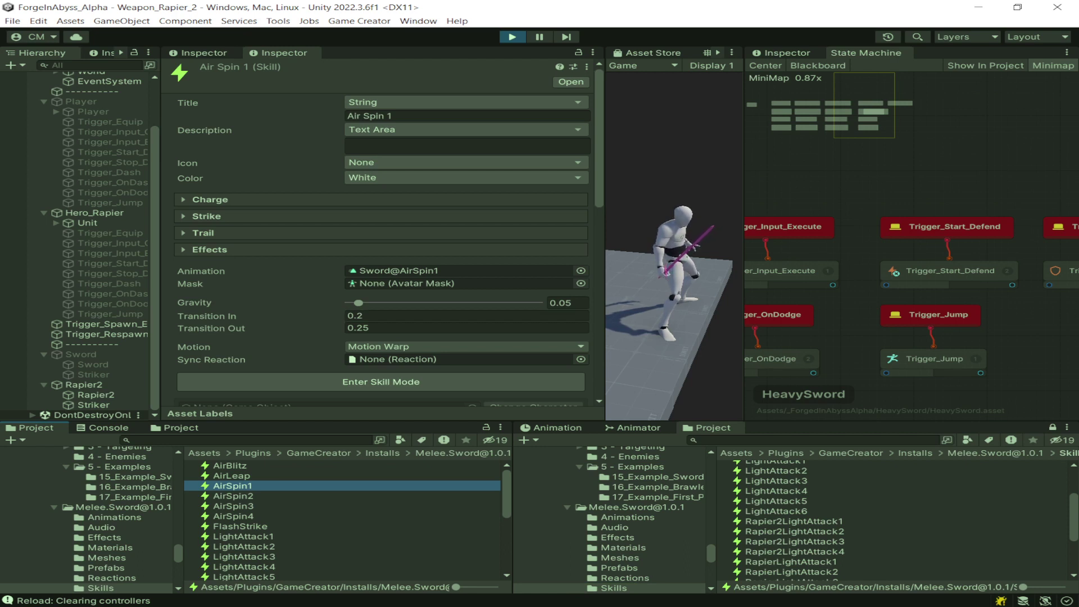
drag(605, 236, 466, 236)
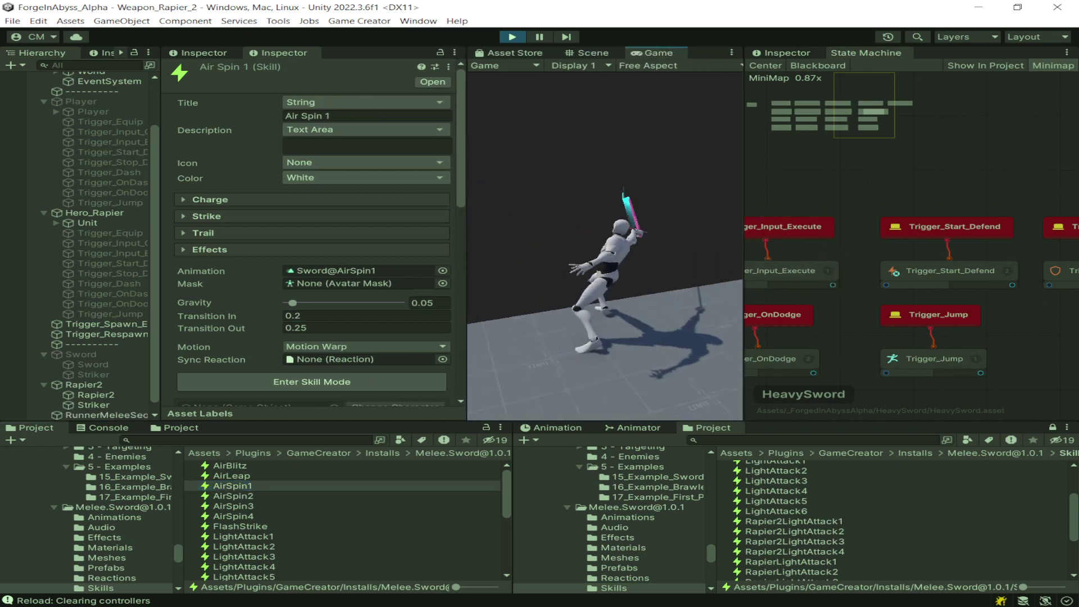
scroll(886, 254, down, 9)
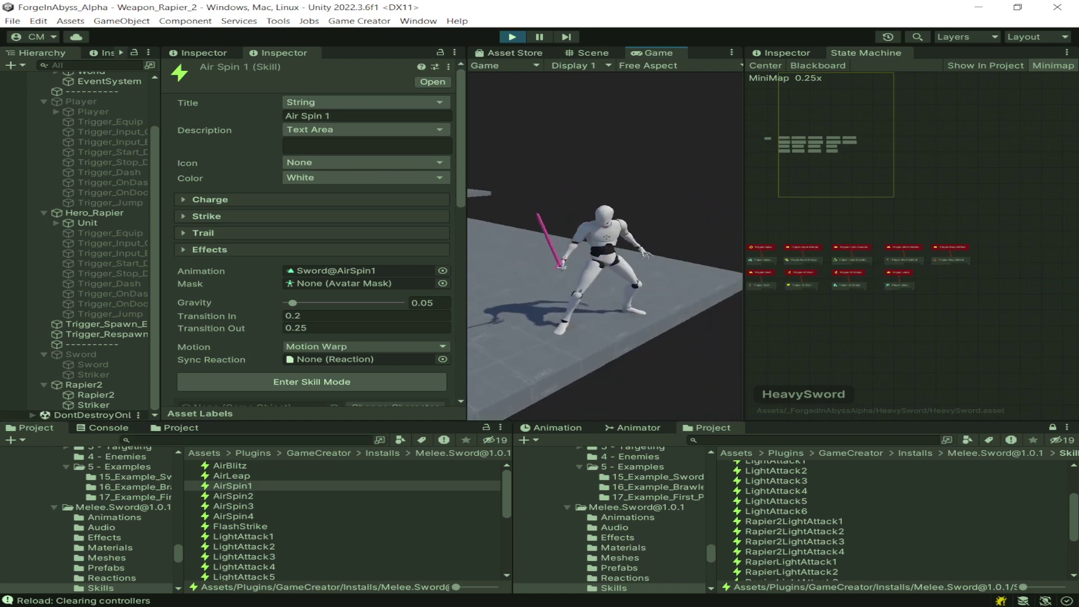
Go up from the Skills folder to the Installs folder and look through its packages
click(233, 486)
key(BackSpace)
key(BackSpace)
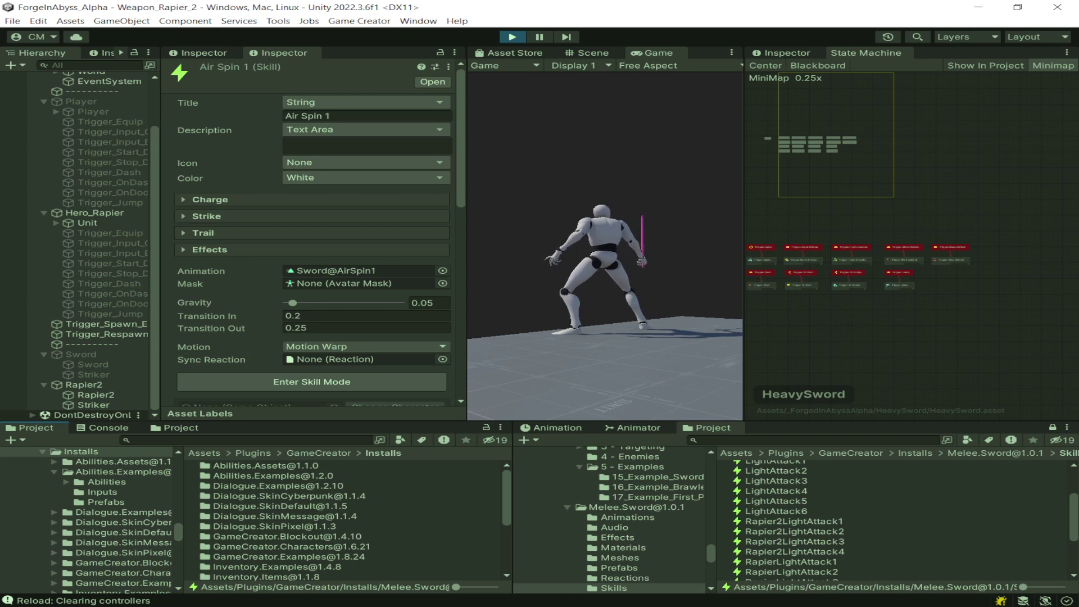
scroll(355, 520, down, 3)
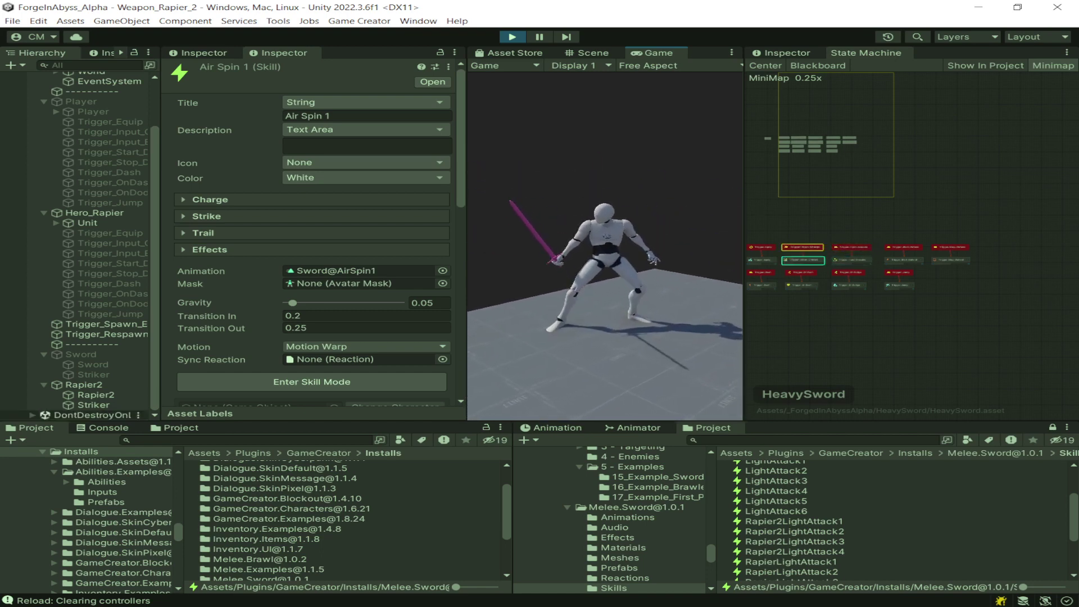
Widen the Hierarchy and play-test Hero_Rapier's movement and attacks alongside the HeavySword graph
key(s)
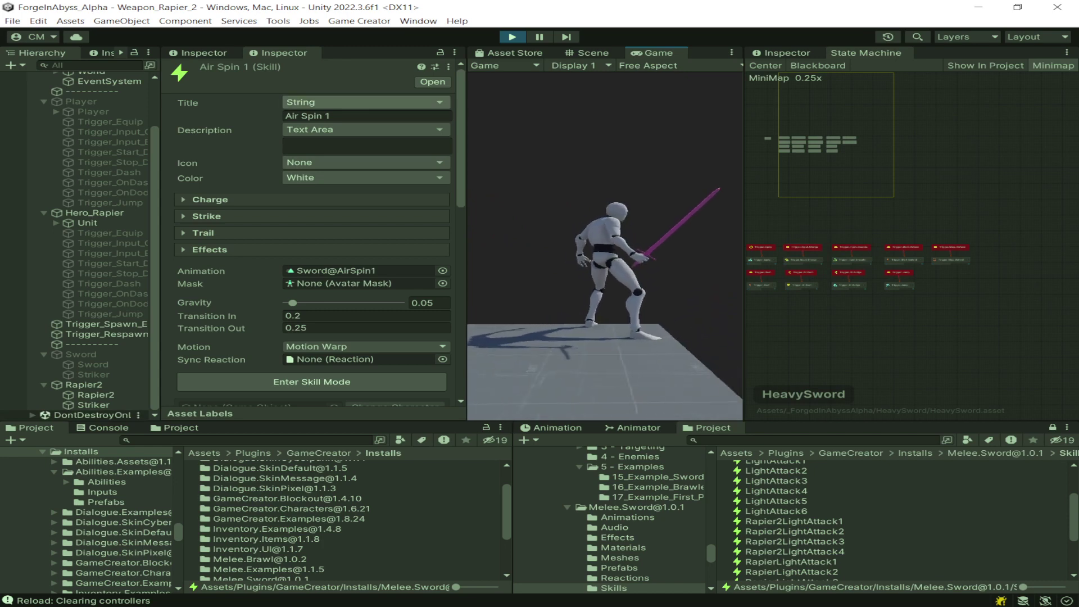
drag(160, 236, 218, 236)
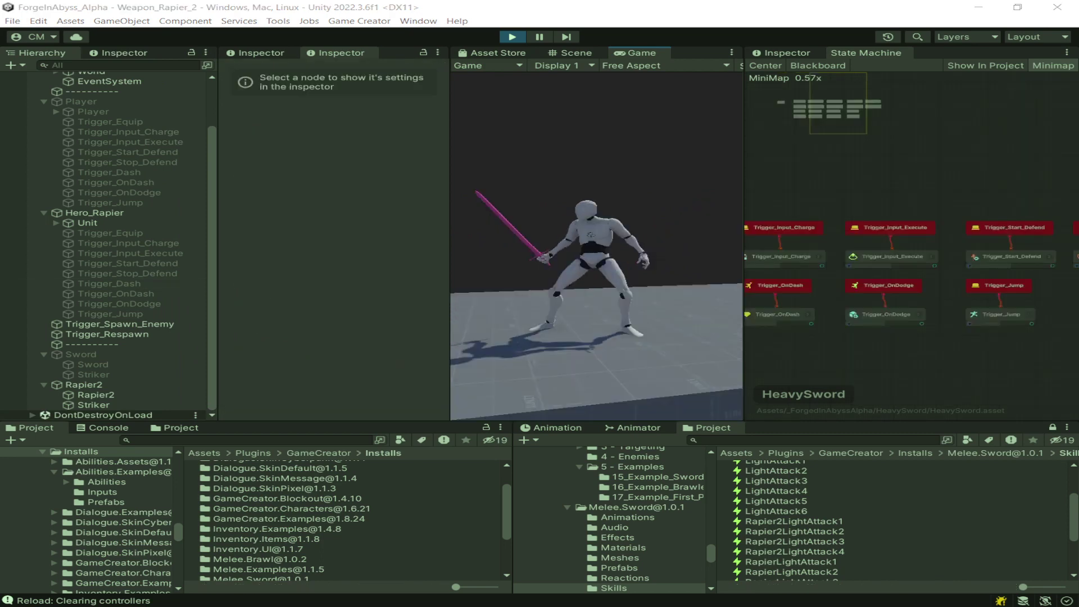
click(534, 307)
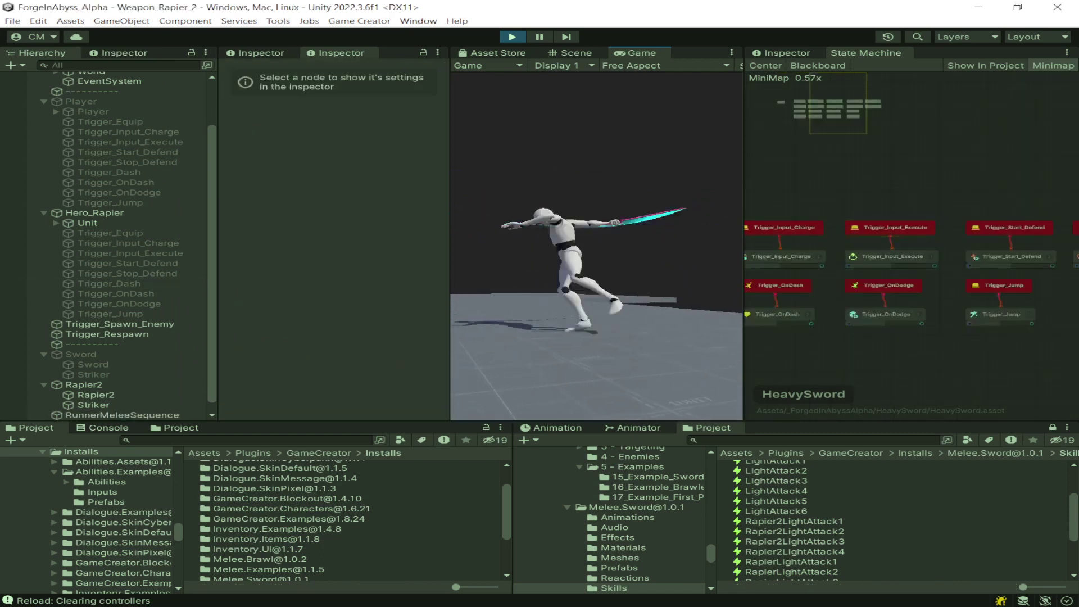